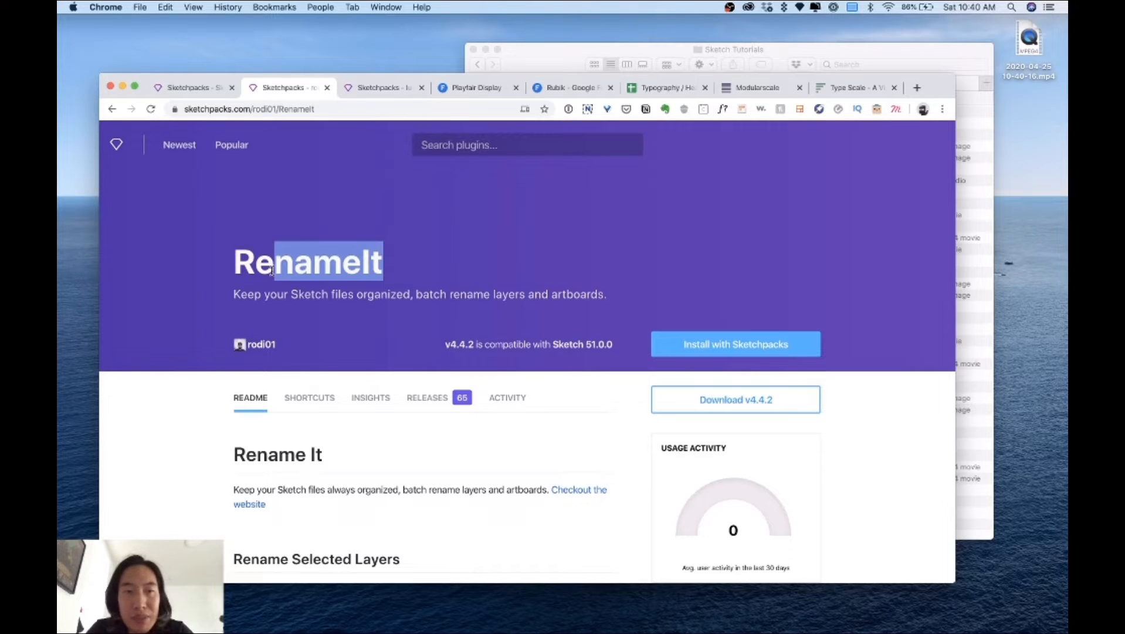
# Review the Sketchpacks pages of the RenameIt and Styles Generator plugins
pyautogui.click(272, 269)
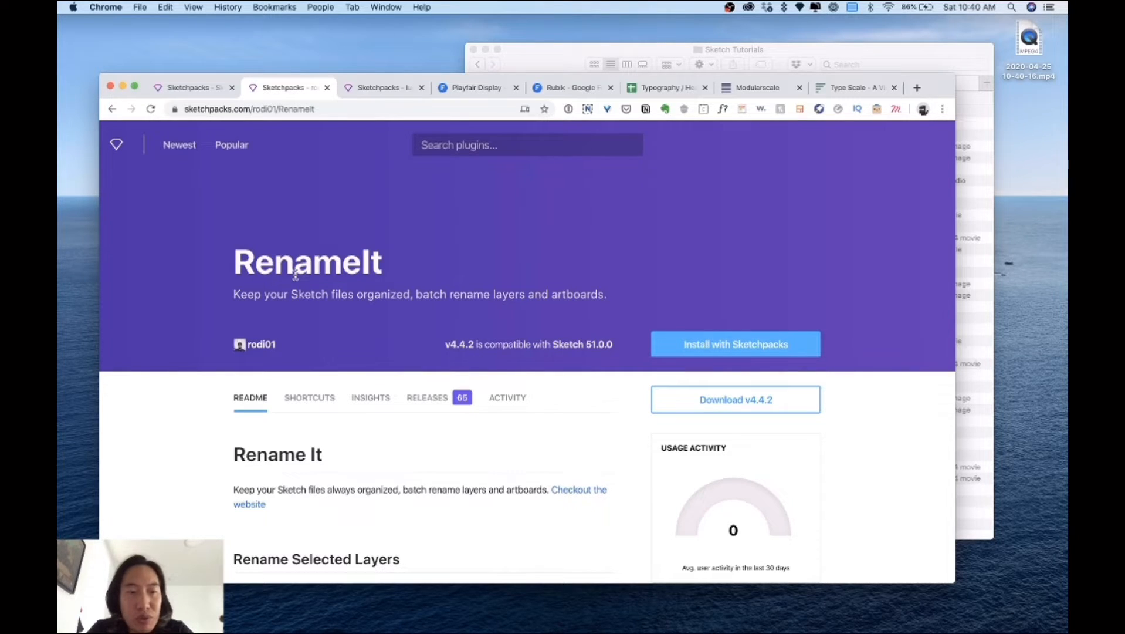
pyautogui.click(384, 88)
pyautogui.moveTo(235, 264); pyautogui.dragTo(436, 265)
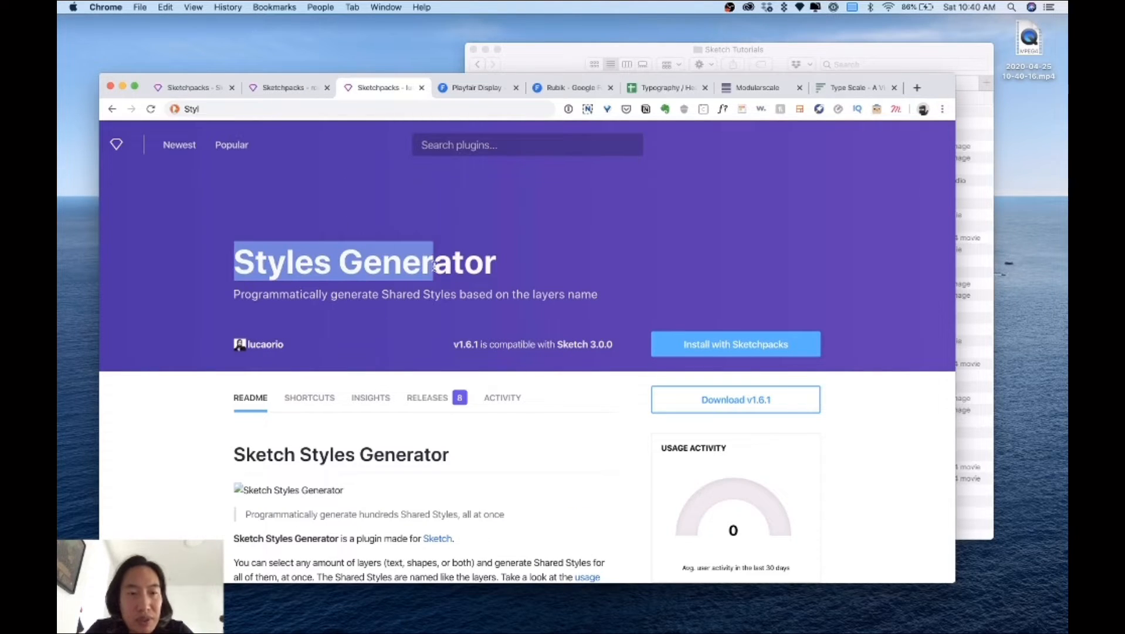
pyautogui.click(493, 262)
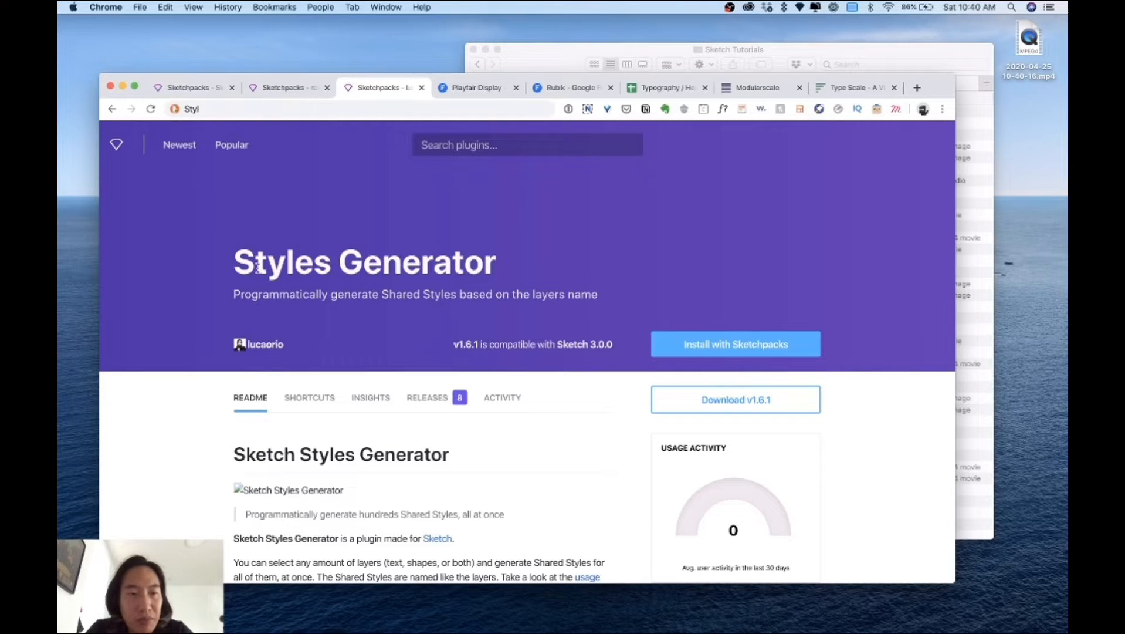
pyautogui.click(297, 94)
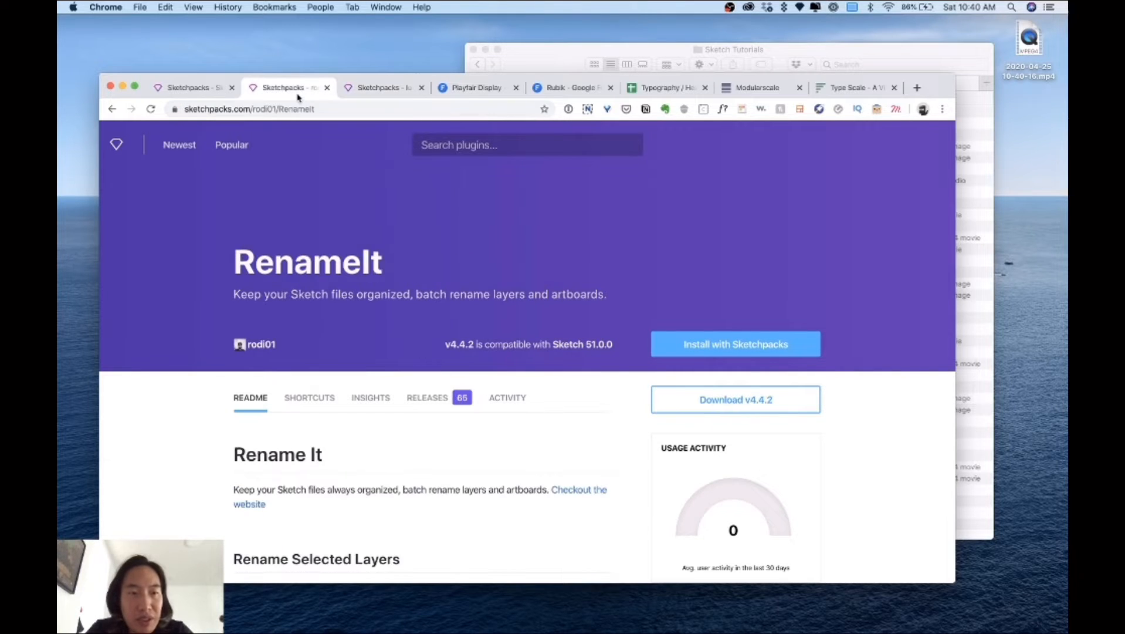
pyautogui.click(368, 93)
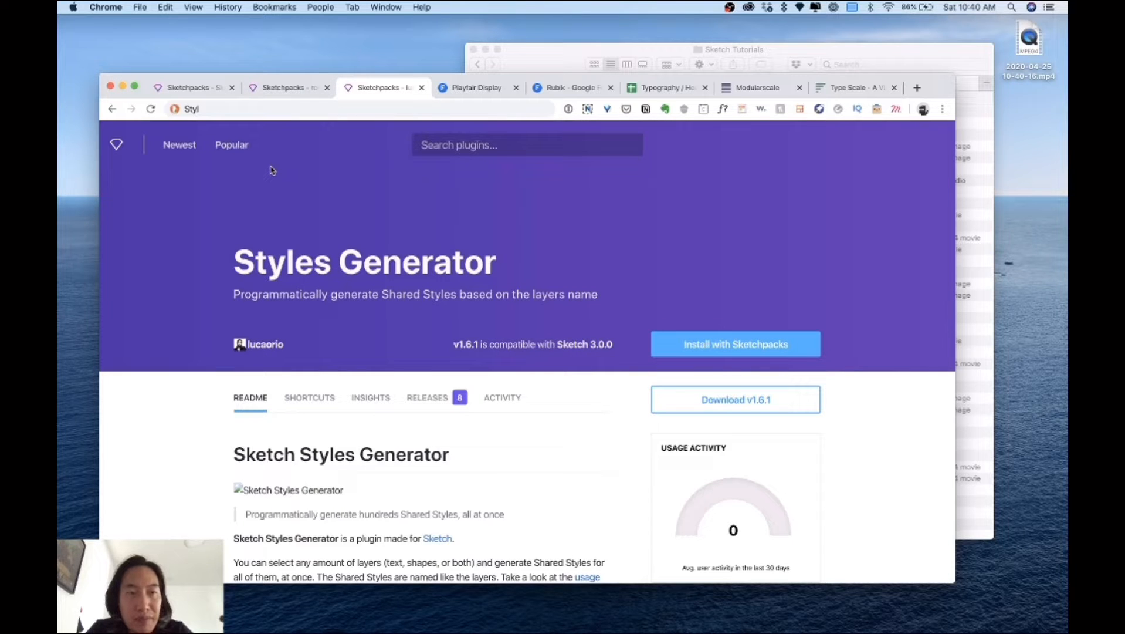
# Switch to Sketch, reposition the document window and add the Tutorials tag to the document
pyautogui.click(764, 610)
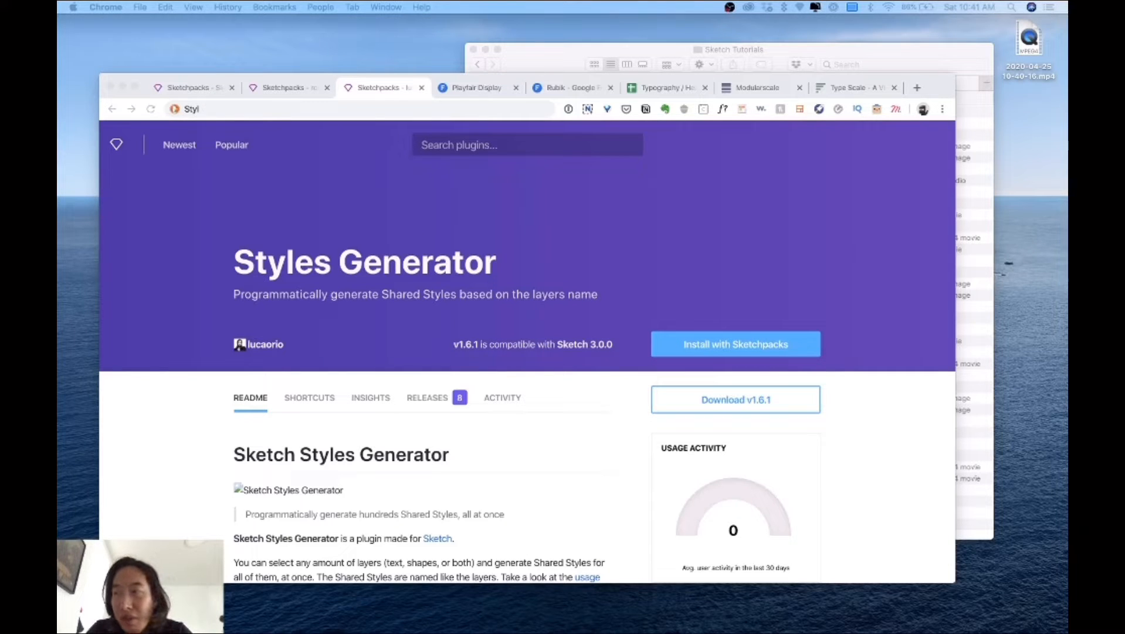
pyautogui.moveTo(1067, 23)
pyautogui.mouseDown()
pyautogui.moveTo(464, 44)
pyautogui.moveTo(241, 10)
pyautogui.moveTo(343, 9)
pyautogui.moveTo(345, 37)
pyautogui.mouseUp()
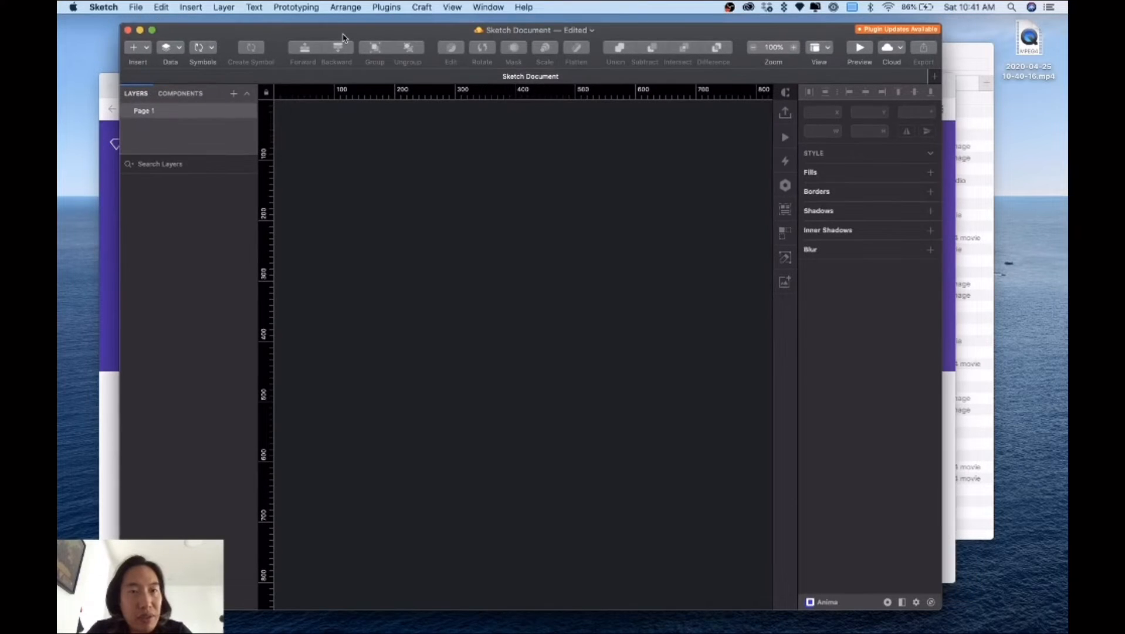
pyautogui.click(587, 30)
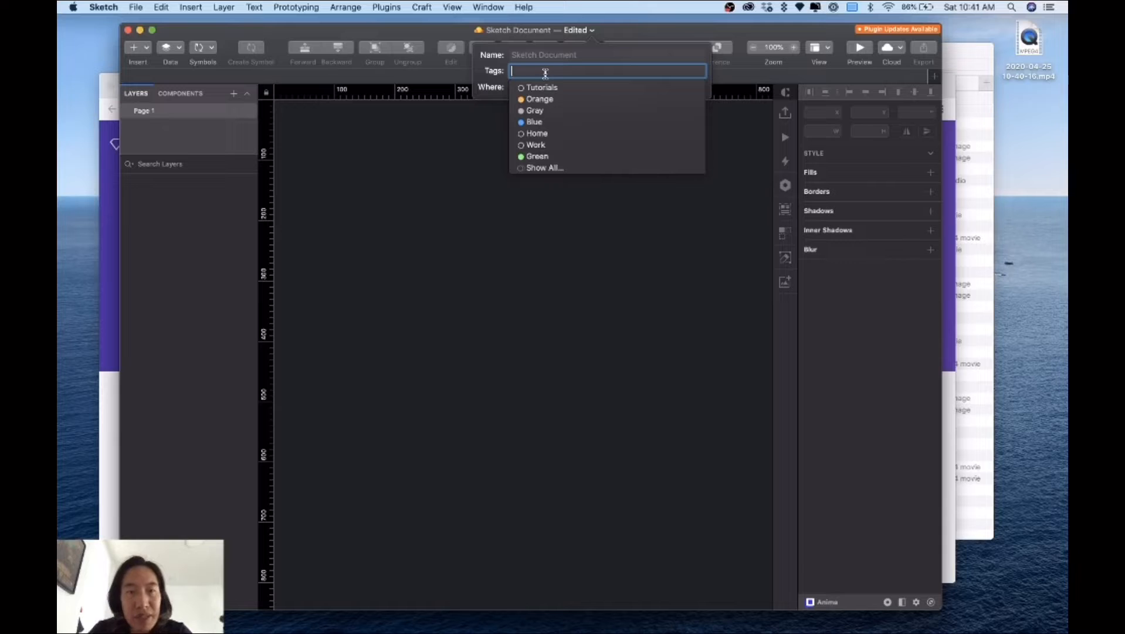
pyautogui.click(552, 88)
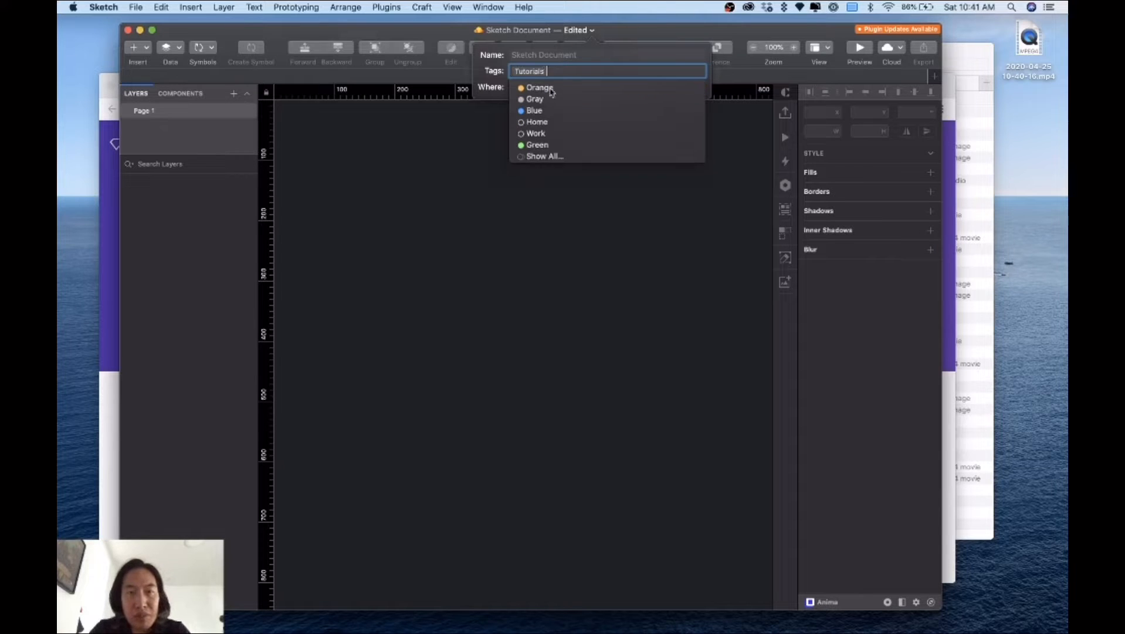
pyautogui.click(460, 186)
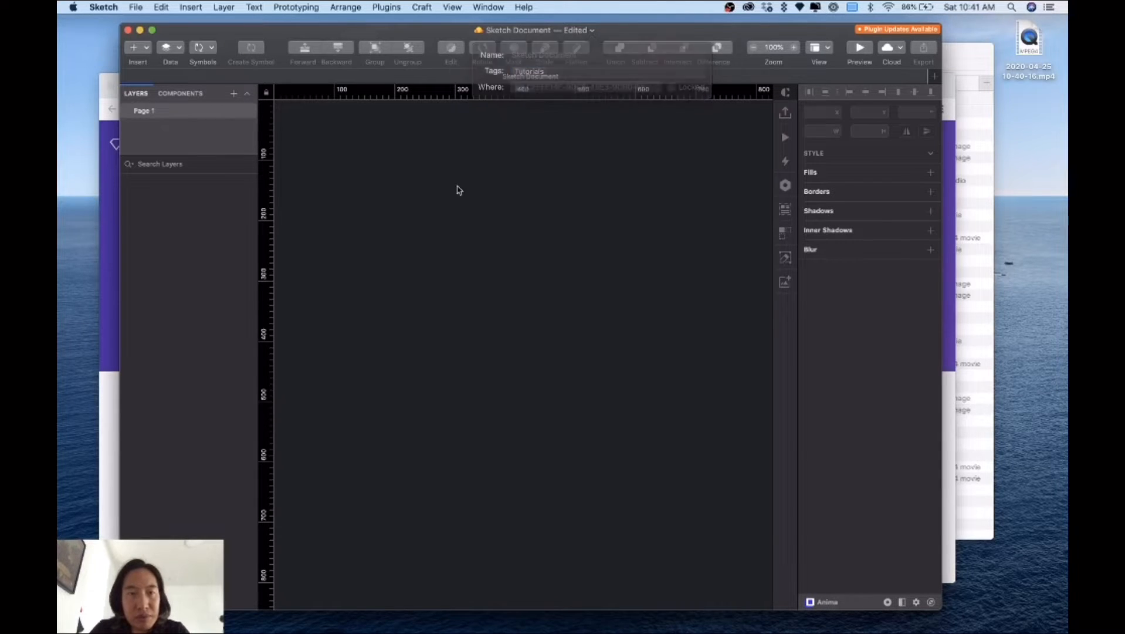
# Save the document to Sketch Cloud as Typography in the Personal workspace under the Ironhack project
pyautogui.press('super+s')
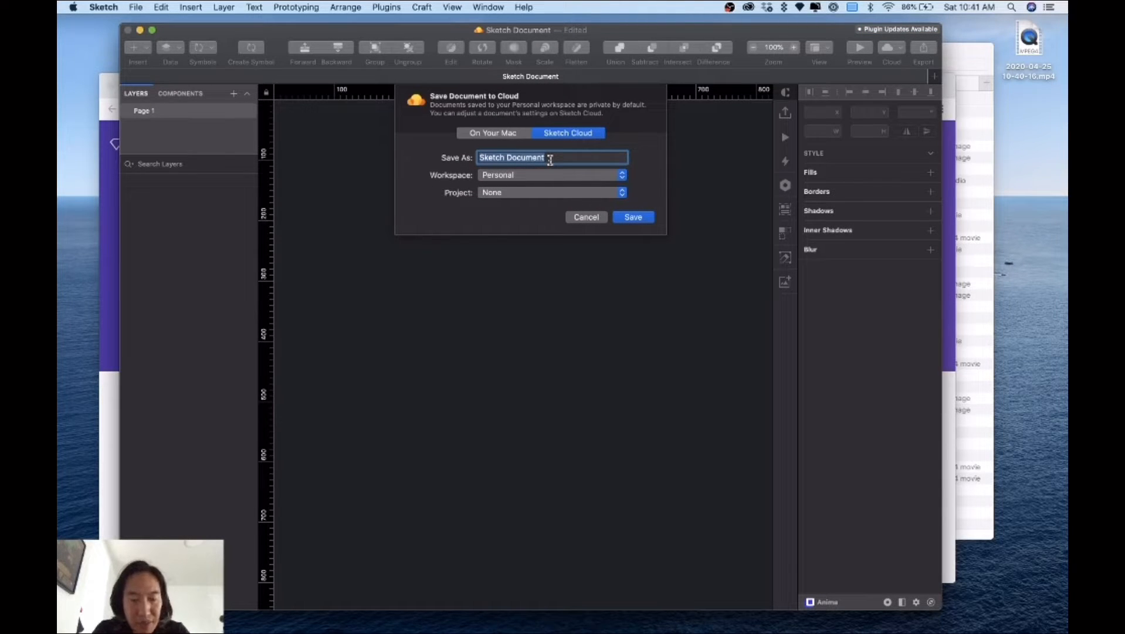
pyautogui.write('Typography')
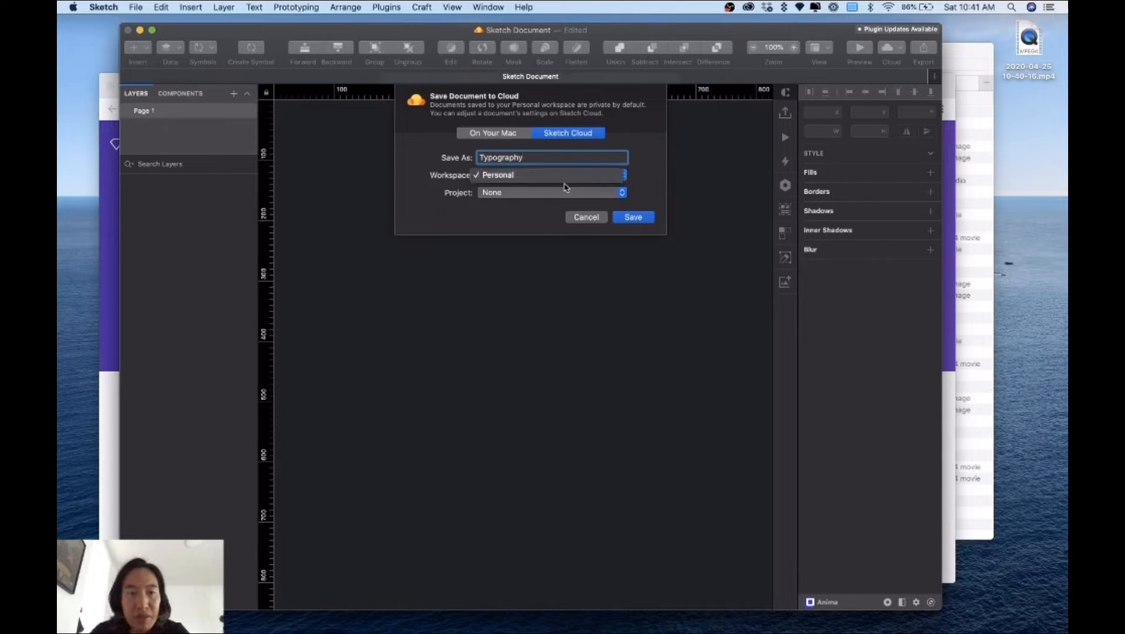
pyautogui.click(548, 194)
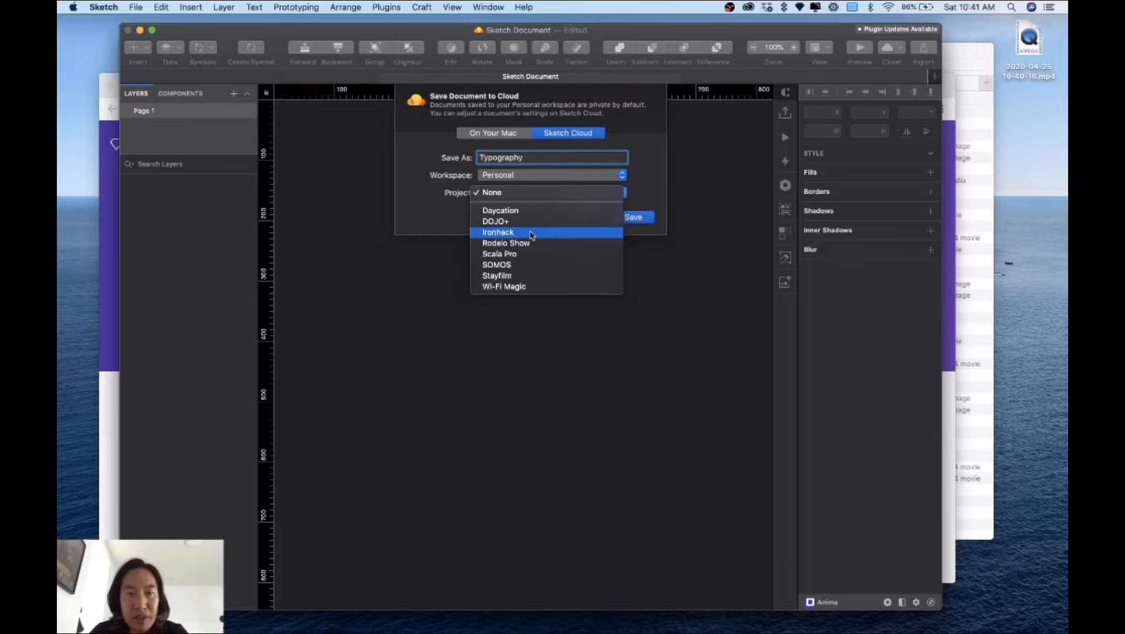
pyautogui.click(528, 231)
pyautogui.click(633, 217)
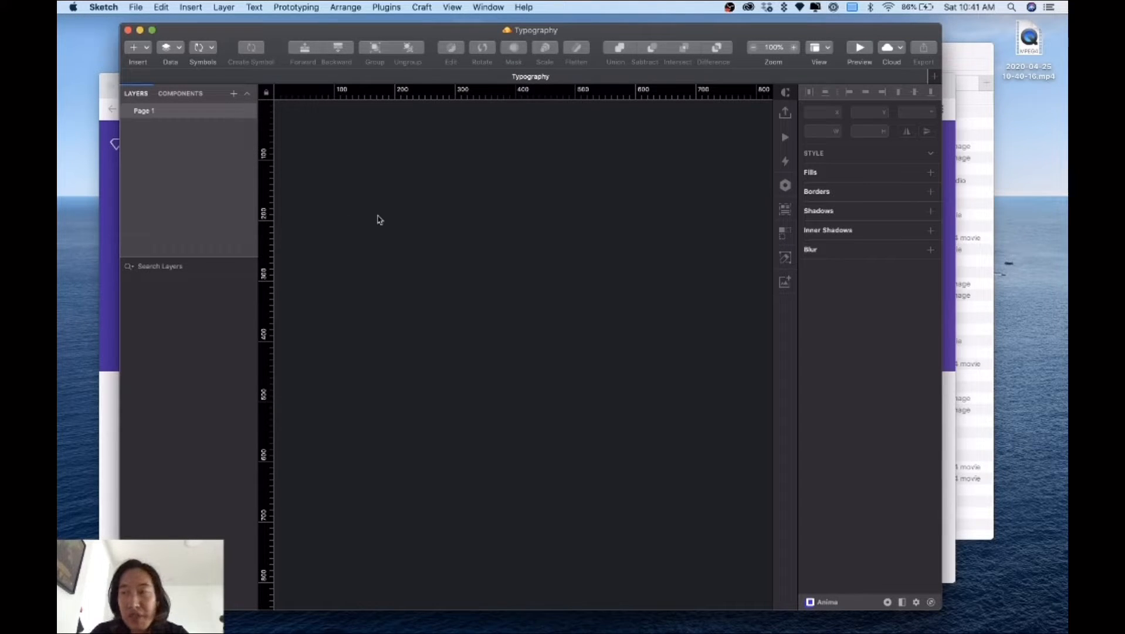
# Rename Page 1 as Headings
pyautogui.doubleClick(148, 113)
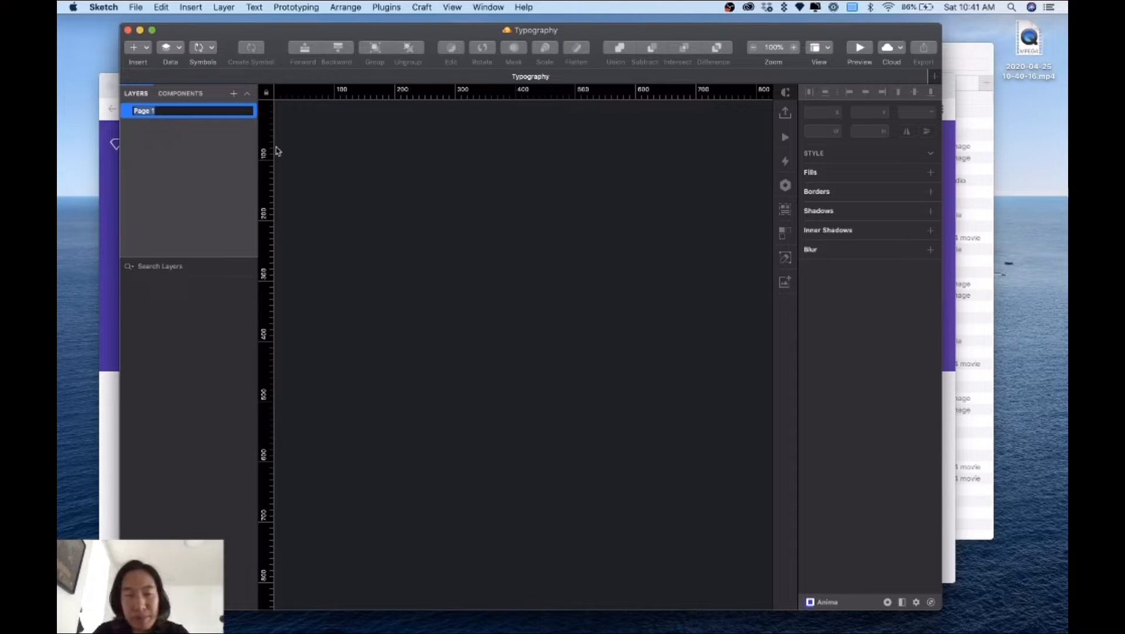
pyautogui.write('Headings')
pyautogui.press('Return')
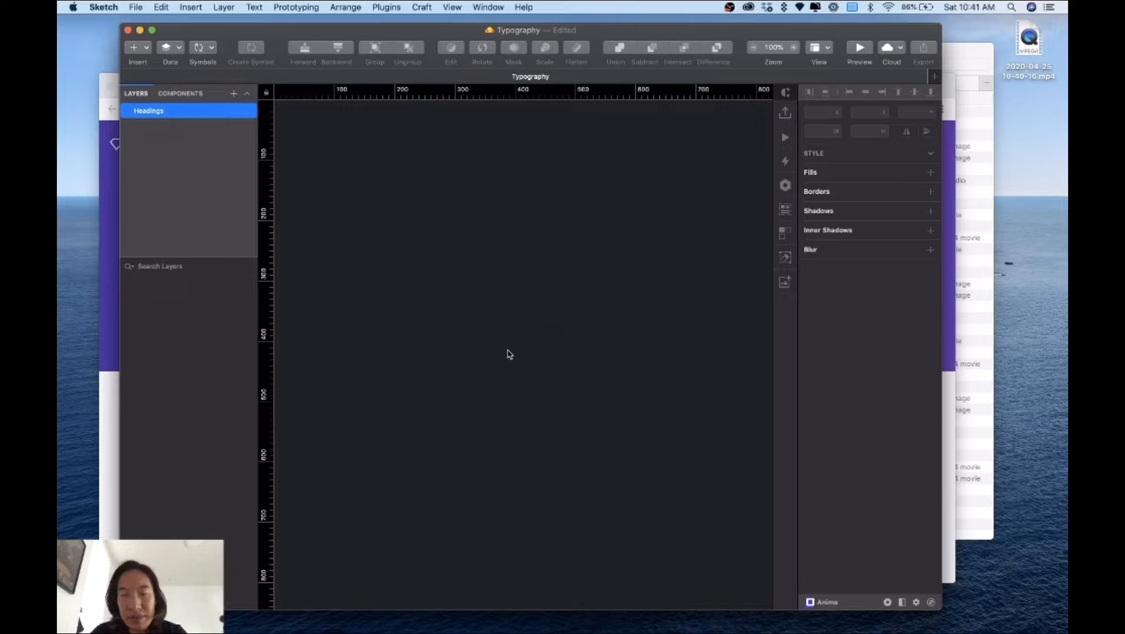
# Add a 1440×1024 Desktop HD artboard and move it to about X -713, Y -342 on the canvas
pyautogui.hscroll(-5, 479, 336)
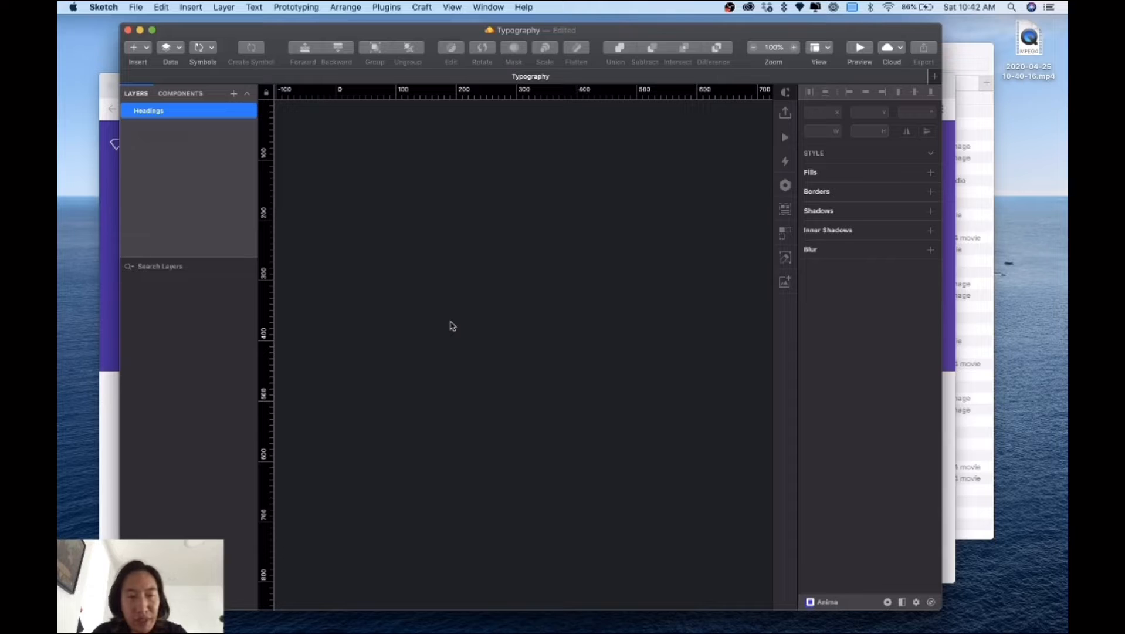
pyautogui.press('a')
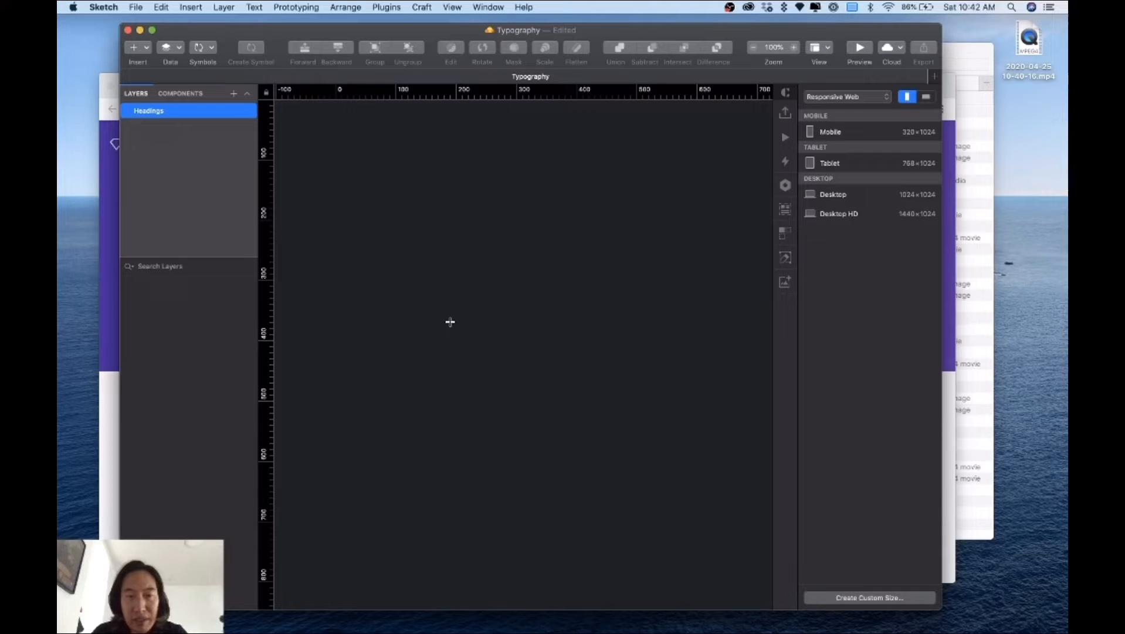
pyautogui.click(841, 215)
pyautogui.scroll(5, 535, 254)
pyautogui.press('super+minus')
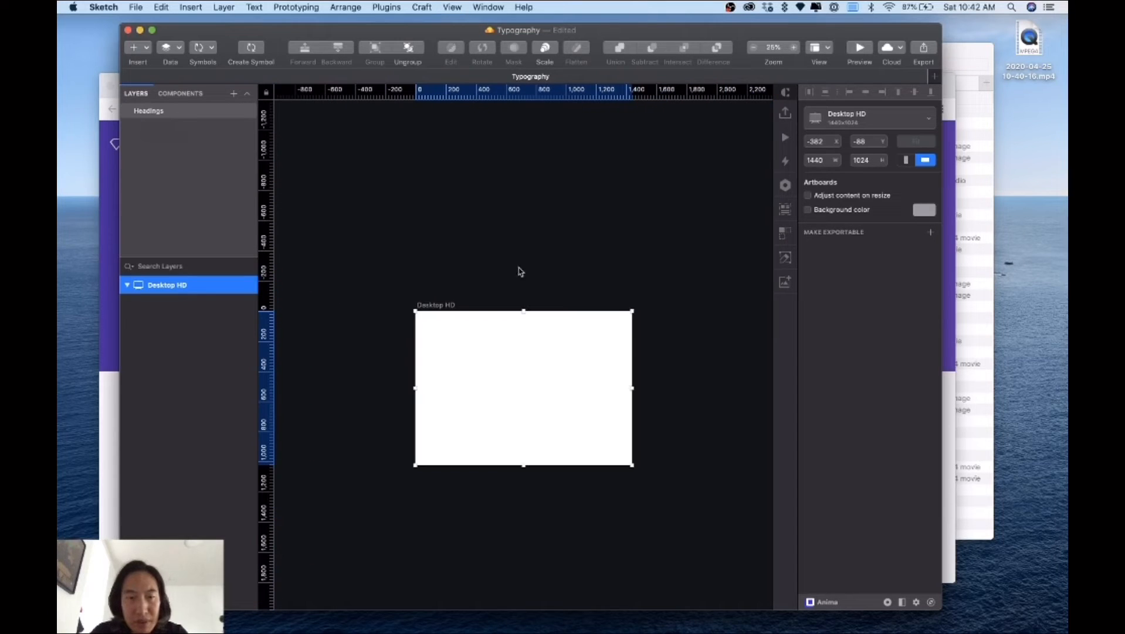
pyautogui.moveTo(447, 303); pyautogui.dragTo(398, 266)
# Add a second 1440×1024 Desktop HD artboard beside the first one
pyautogui.click(630, 284)
pyautogui.hscroll(2, 629, 285)
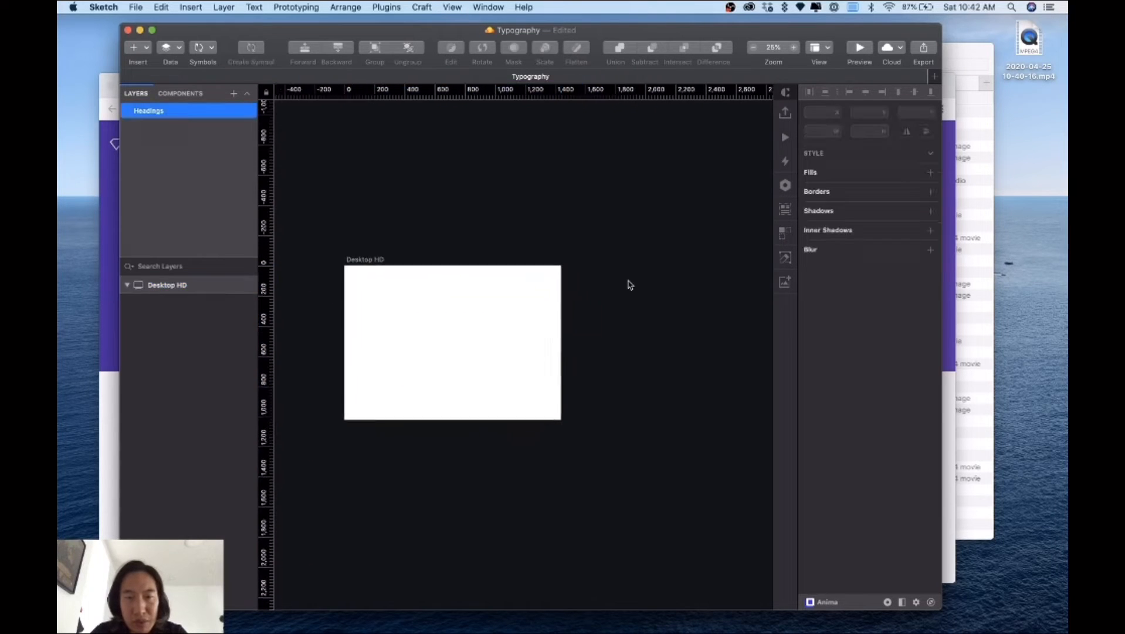
pyautogui.press('a')
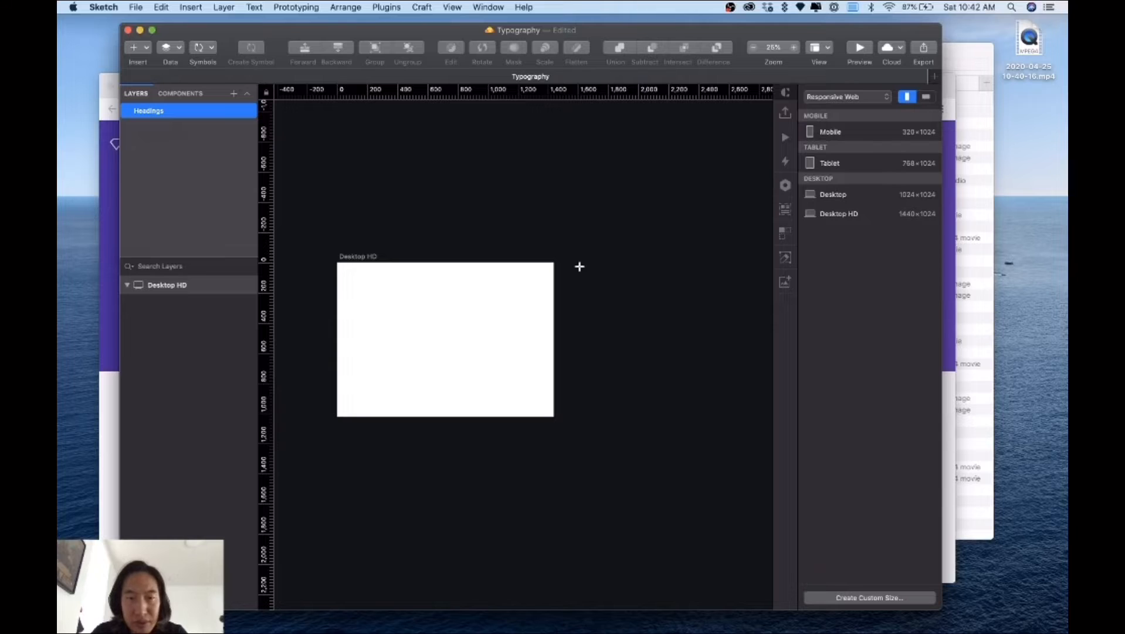
pyautogui.click(832, 215)
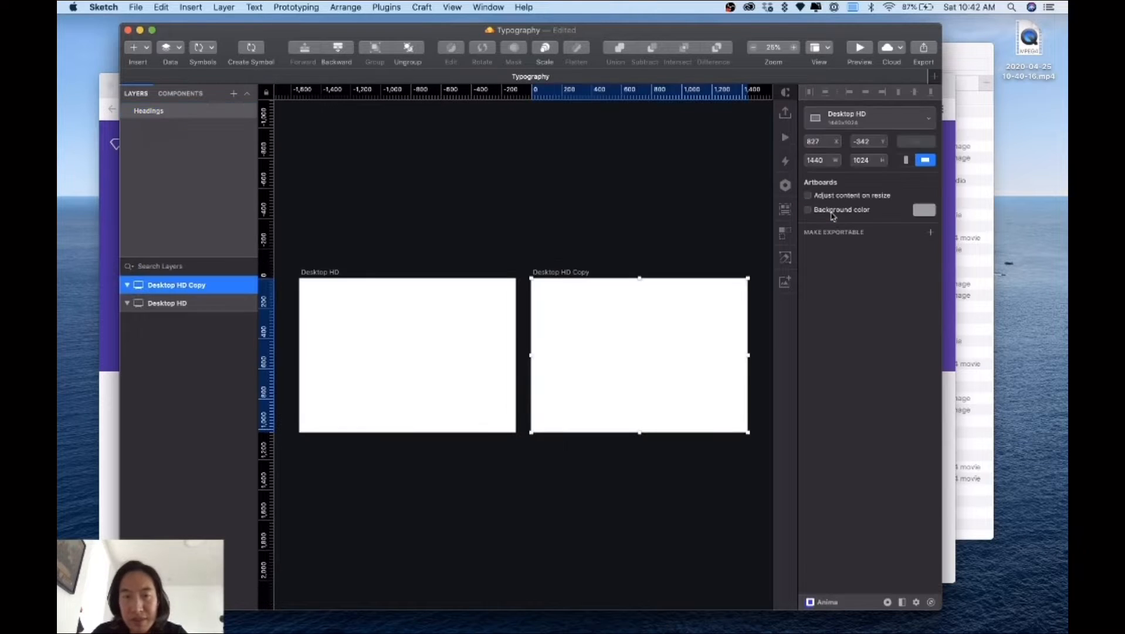
# Rename the first Desktop HD artboard as Light Mode
pyautogui.click(315, 285)
pyautogui.doubleClick(178, 303)
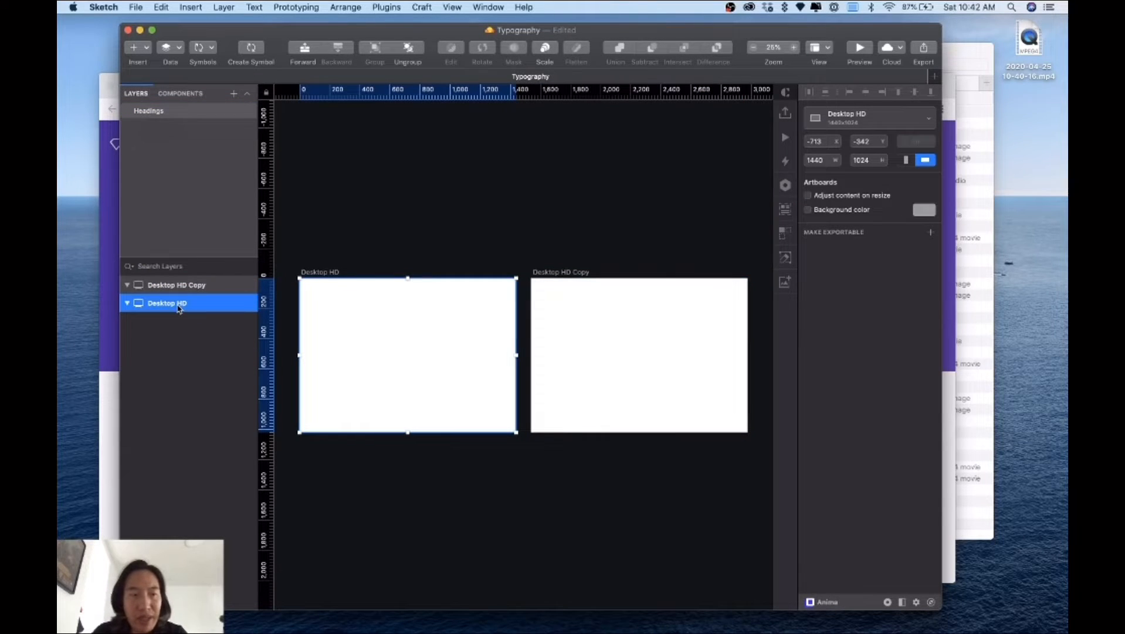
pyautogui.write('Light')
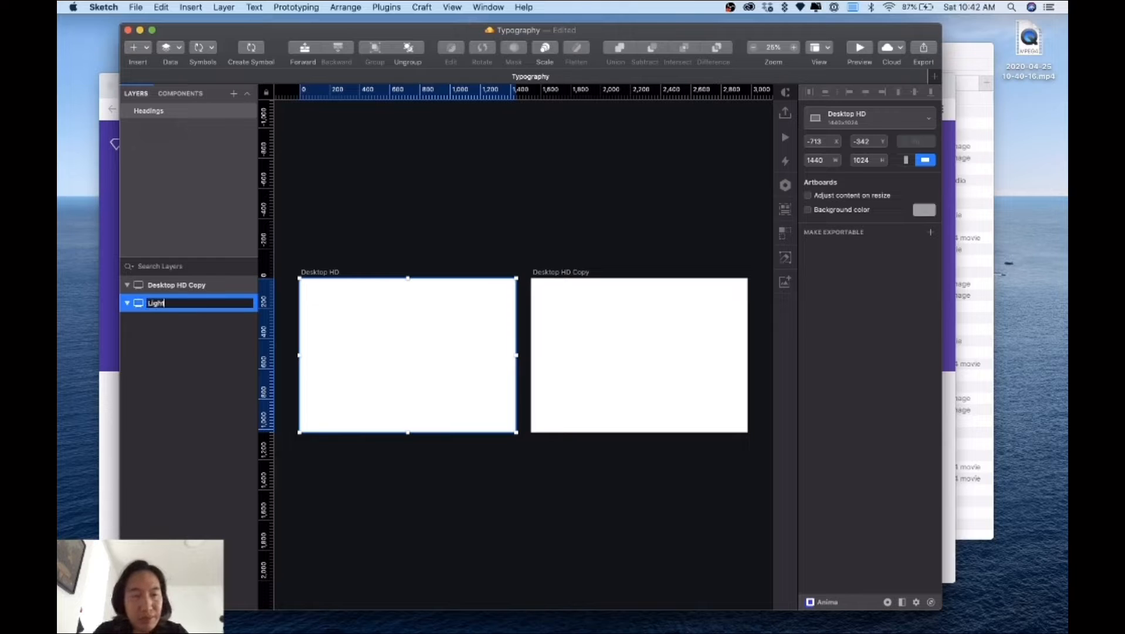
pyautogui.press('Return')
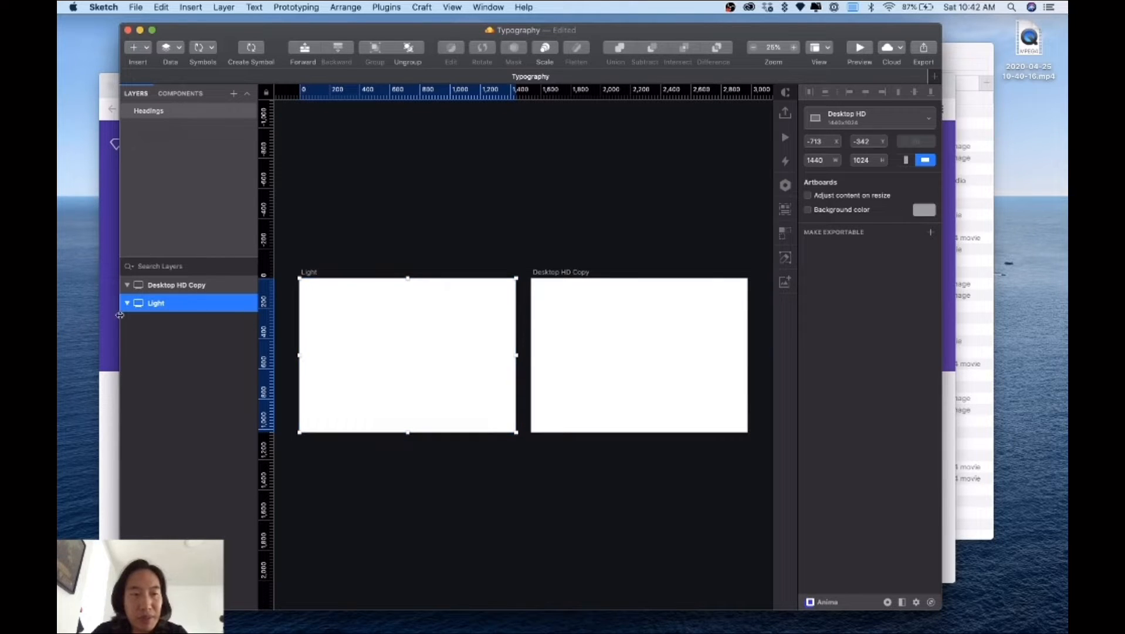
pyautogui.doubleClick(164, 304)
pyautogui.click(186, 305)
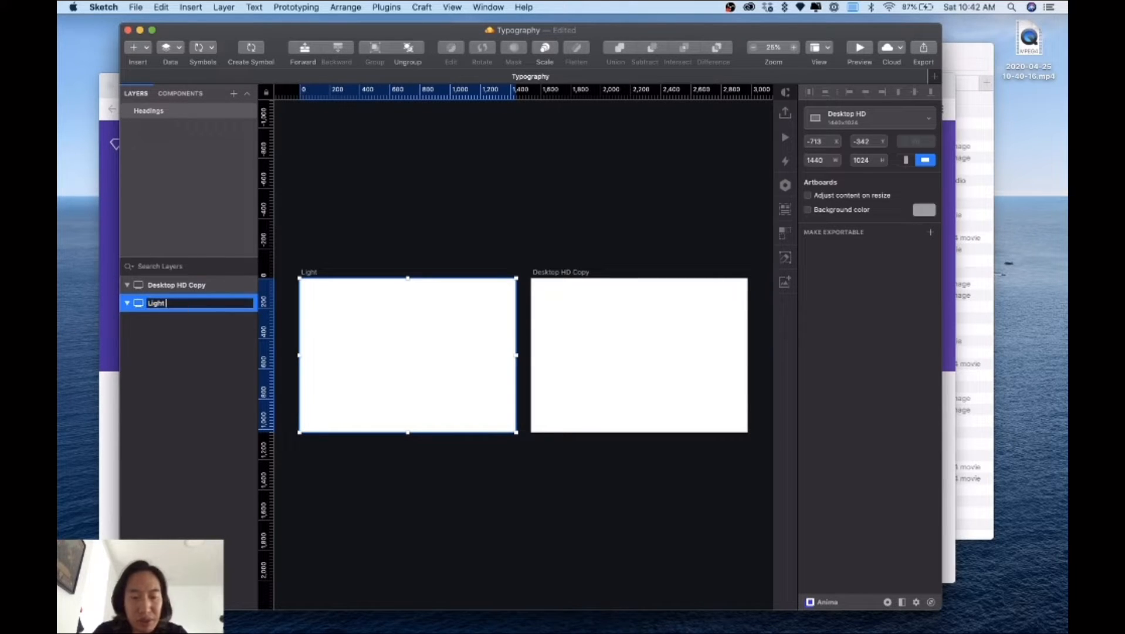
pyautogui.press('Return')
# Rename the second Desktop HD artboard as Dark Mode
pyautogui.click(232, 291)
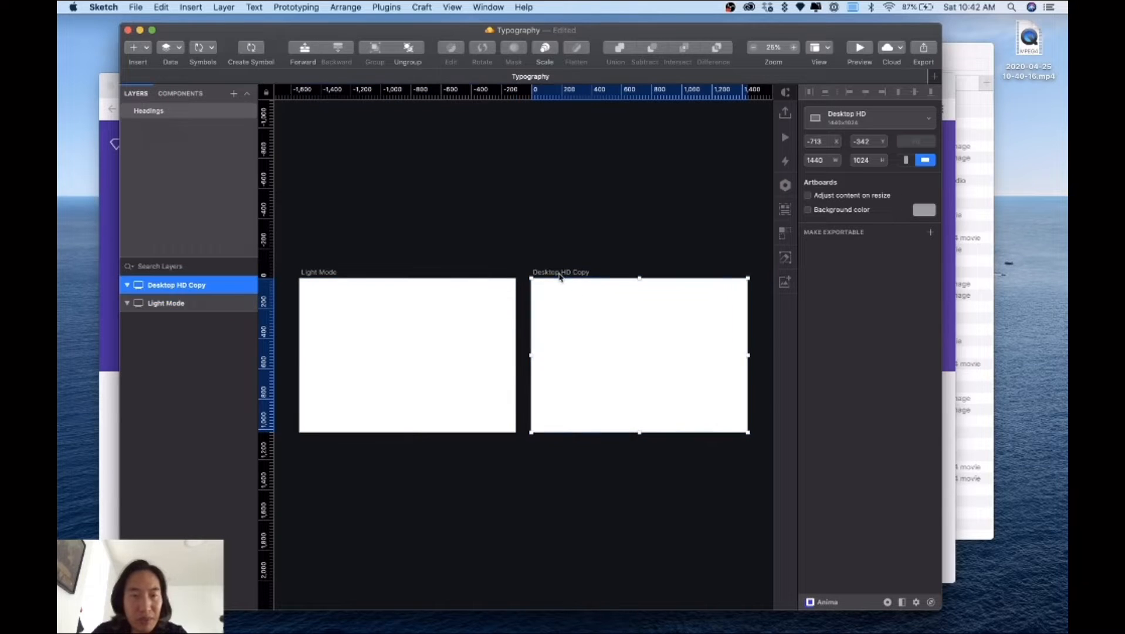
pyautogui.doubleClick(212, 291)
pyautogui.write('Dark Mode')
pyautogui.press('Return')
pyautogui.press('Escape')
# Enable a background color on the Dark Mode artboard and set it to hex 222222
pyautogui.click(554, 274)
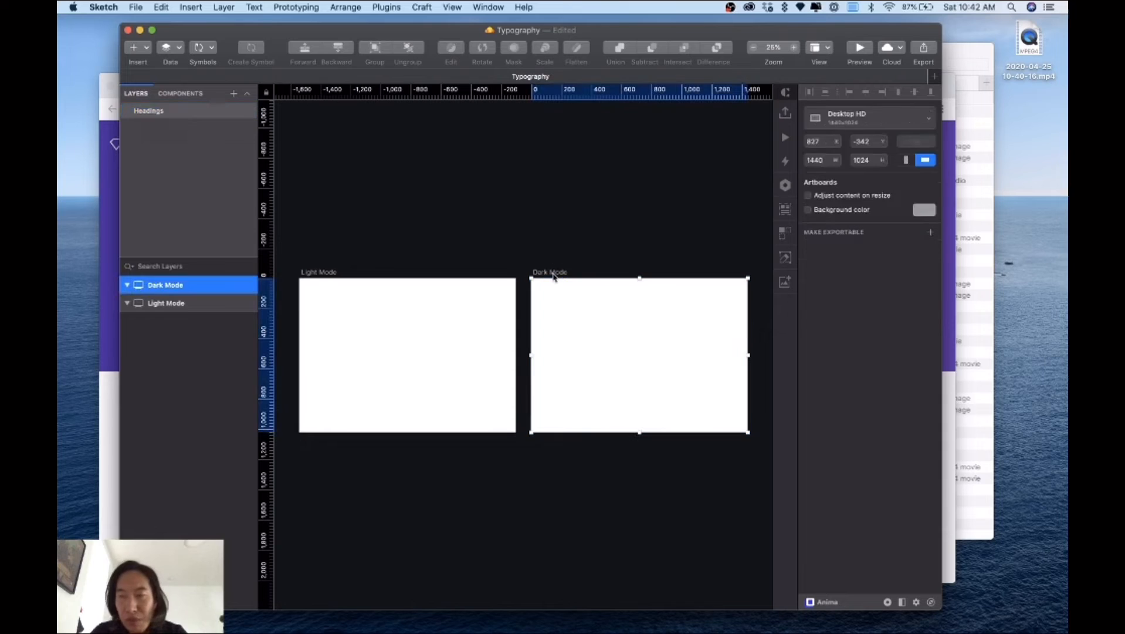
pyautogui.click(830, 211)
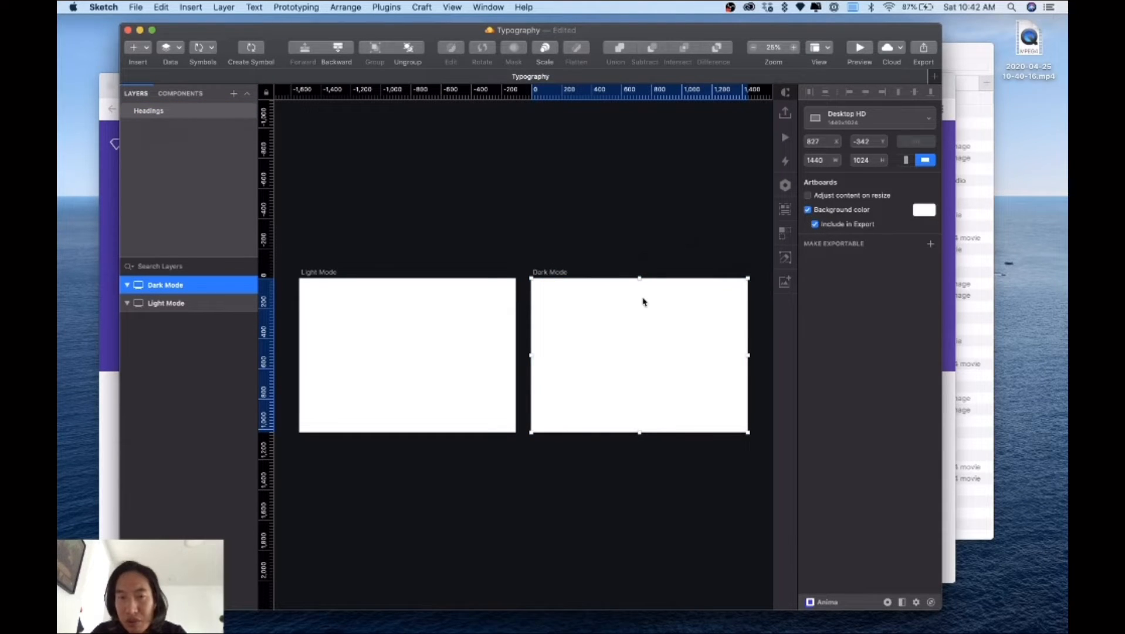
pyautogui.click(846, 212)
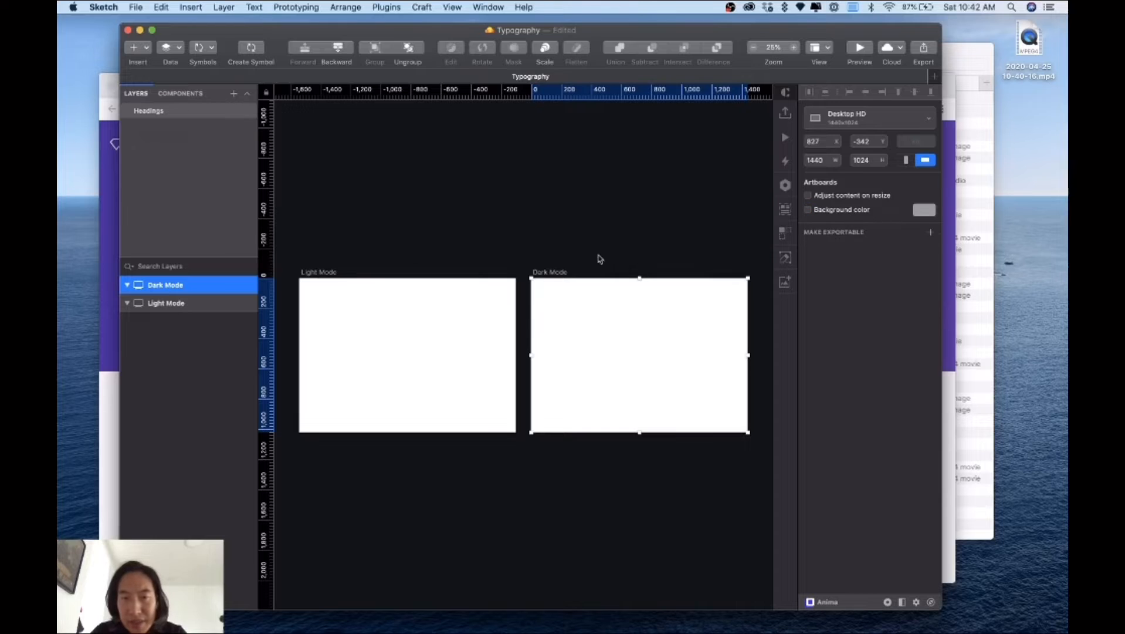
pyautogui.click(844, 213)
pyautogui.click(933, 214)
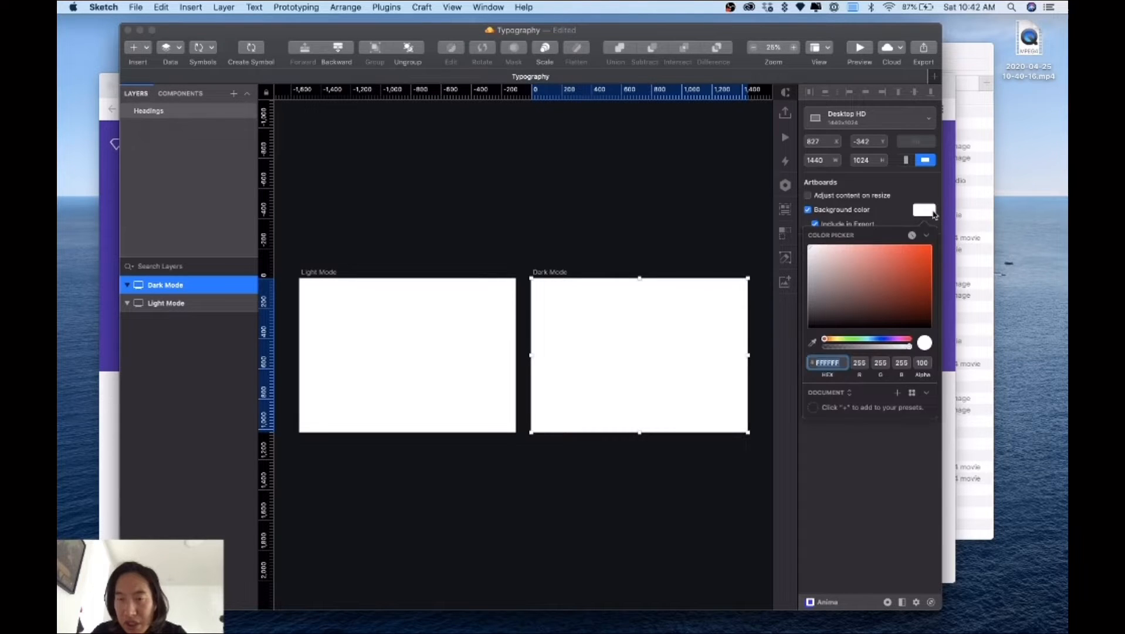
pyautogui.moveTo(834, 311); pyautogui.dragTo(809, 319)
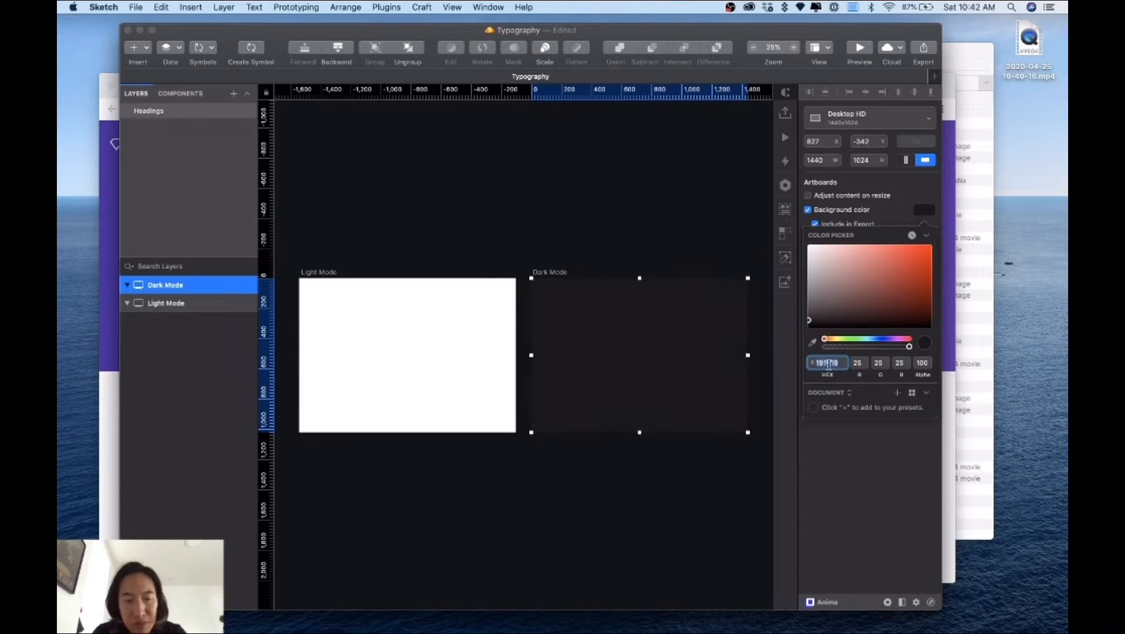
pyautogui.write('222')
pyautogui.press('Return')
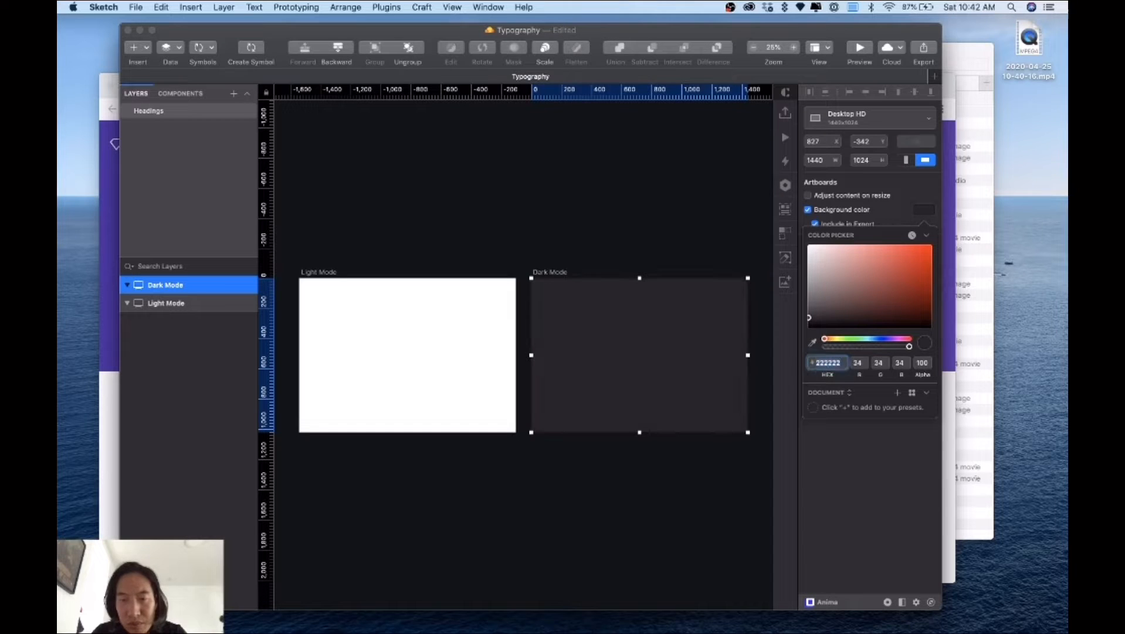
pyautogui.click(606, 244)
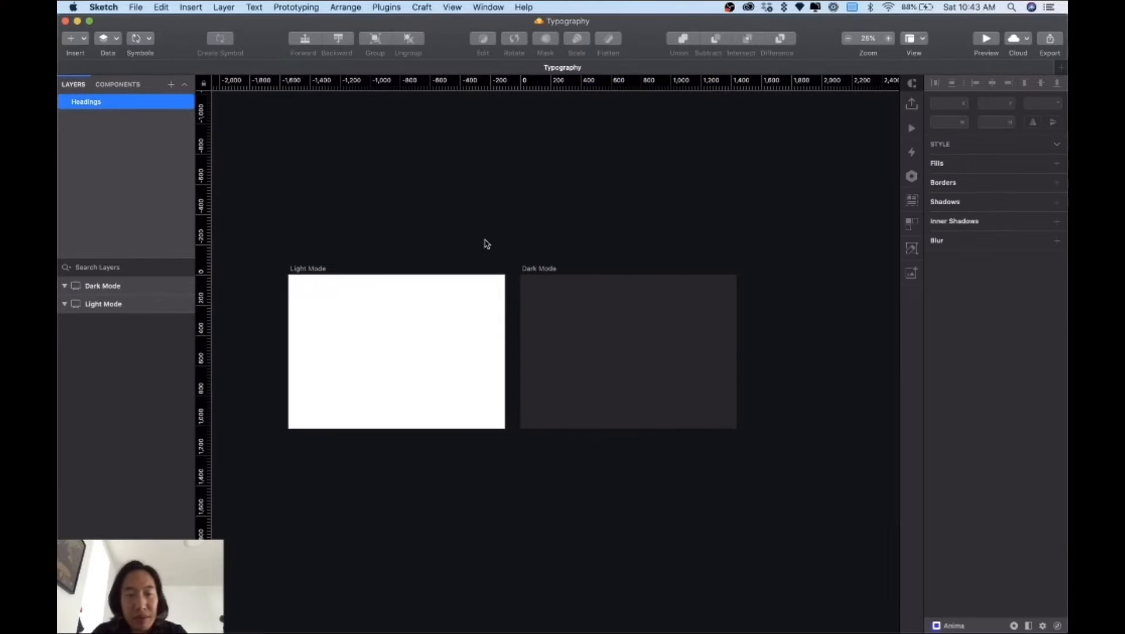
pyautogui.hscroll(-3, 485, 243)
pyautogui.scroll(-2, 486, 243)
pyautogui.scroll(3, 486, 244)
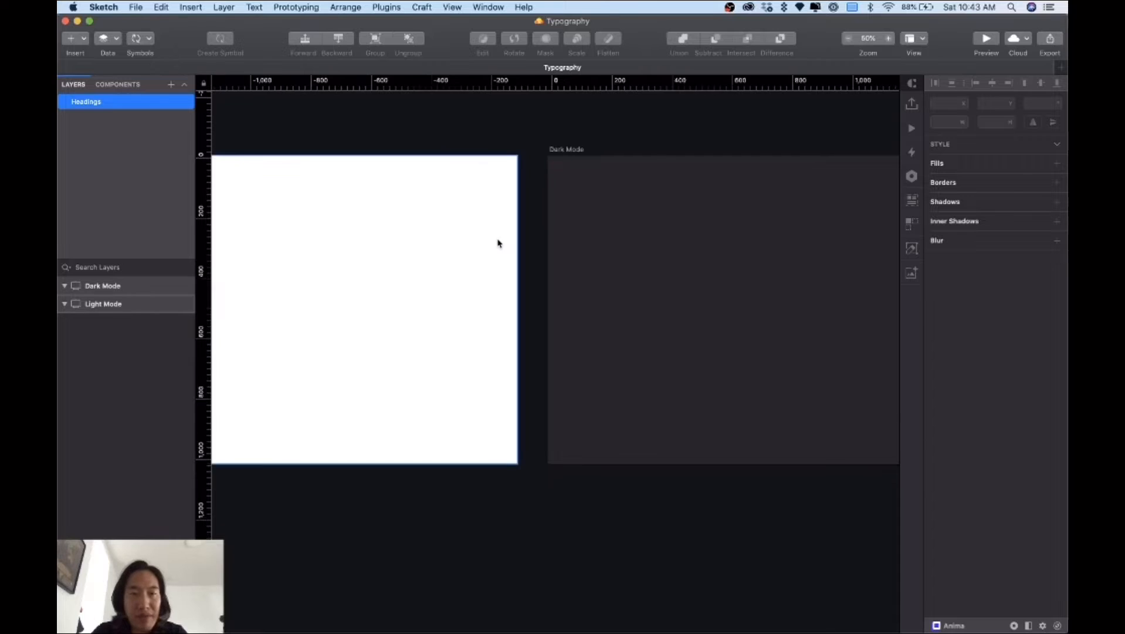
# Switch to Chrome and examine the material design sheet of the Typography / Heading Sizes spreadsheet, including sizes and font weights
pyautogui.scroll(3, 498, 241)
pyautogui.hscroll(-2, 498, 243)
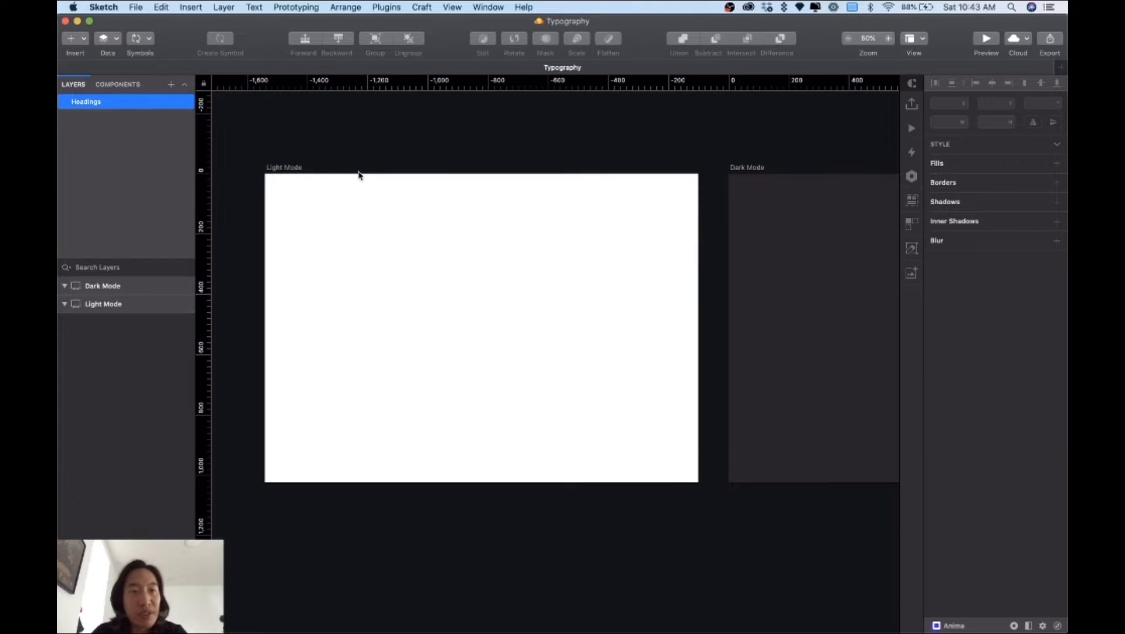
pyautogui.hotkey('ctrl', 'Up')
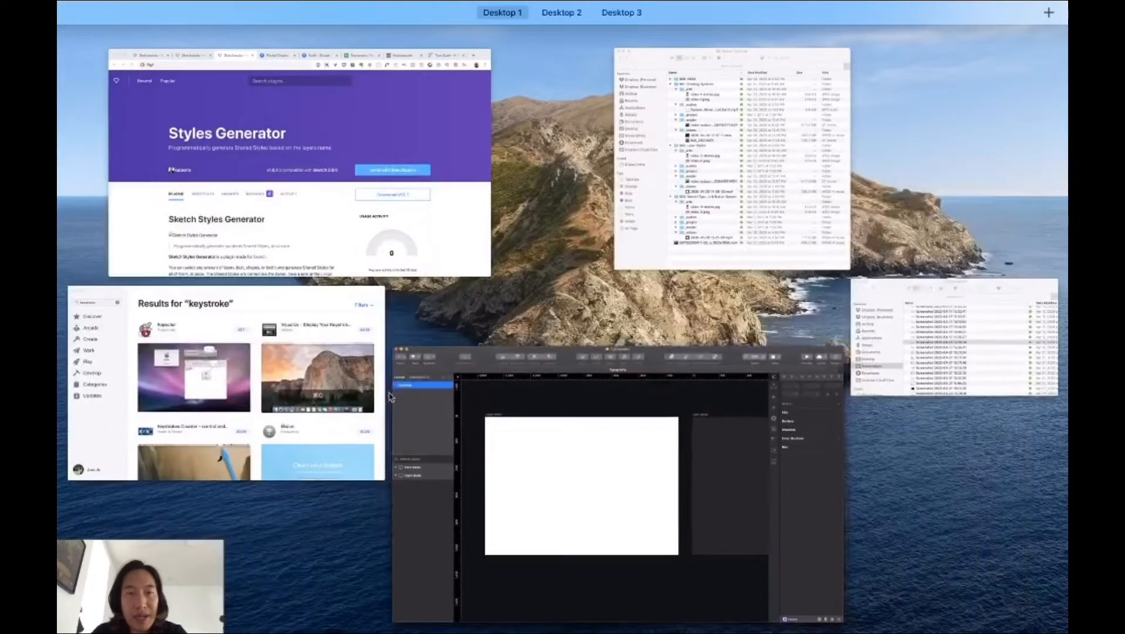
pyautogui.click(346, 179)
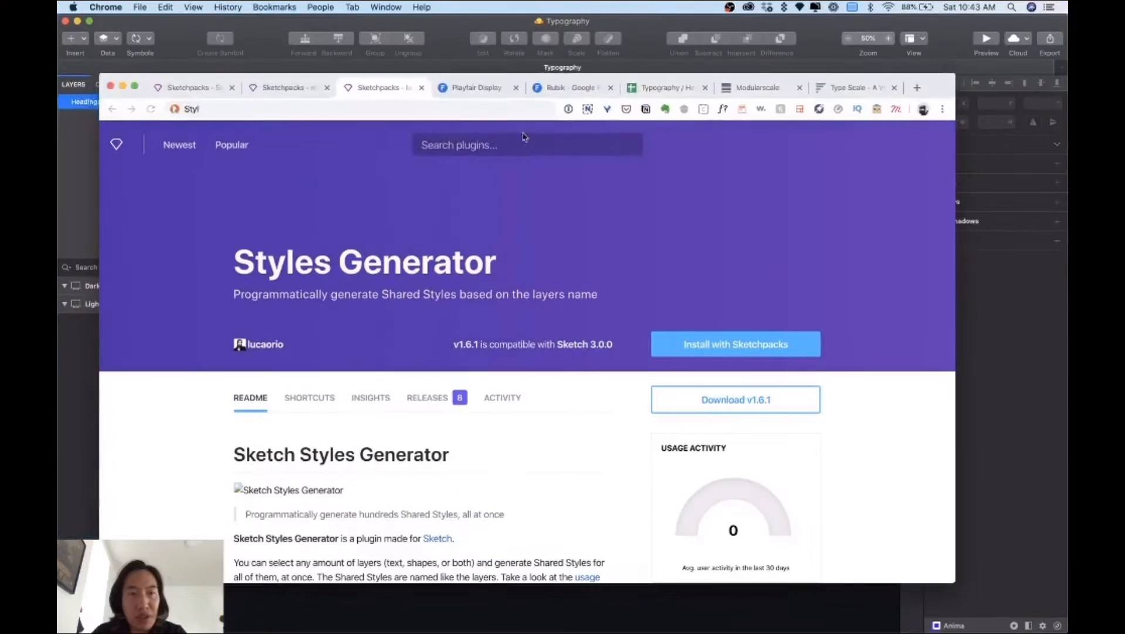
pyautogui.click(673, 91)
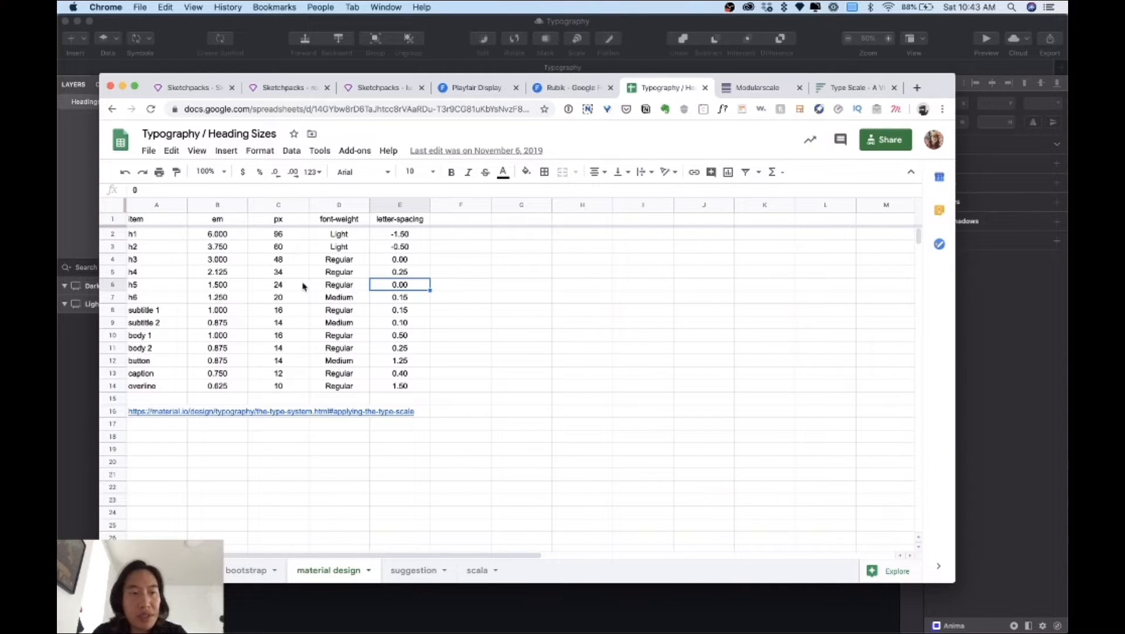
pyautogui.click(328, 315)
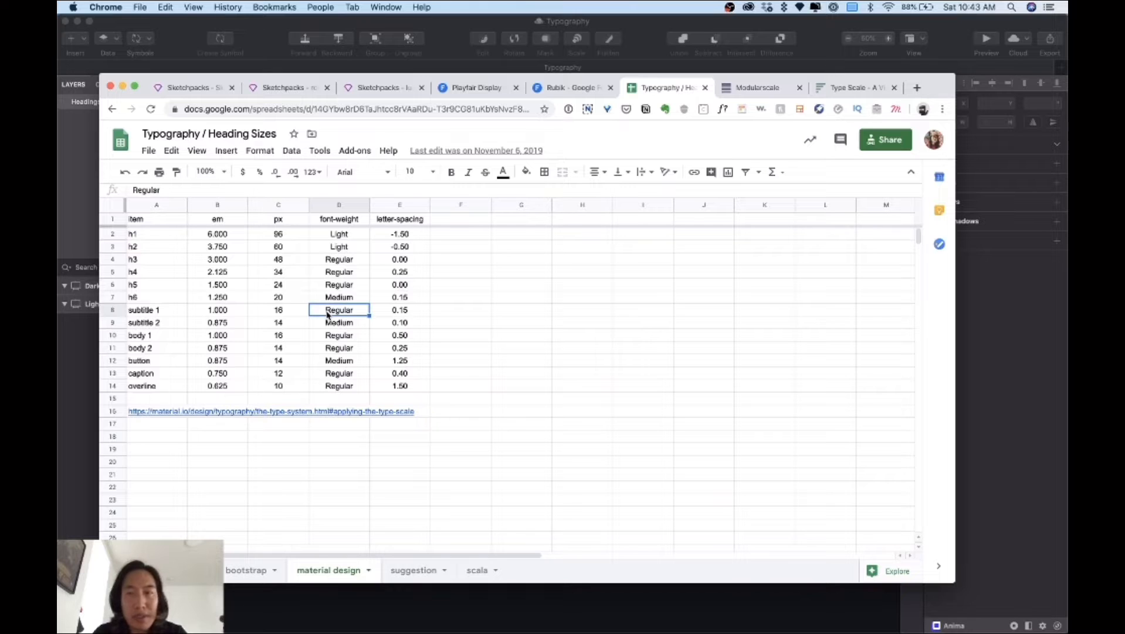
pyautogui.click(326, 336)
pyautogui.click(339, 361)
pyautogui.click(286, 284)
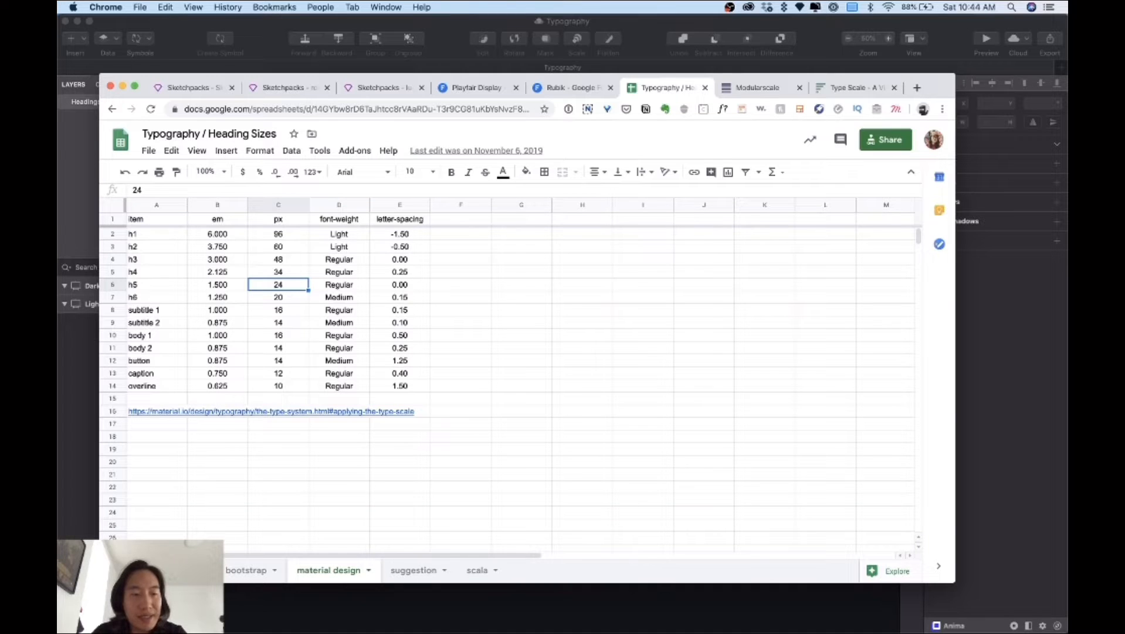
# Open the sheet with em, pt, px and margin-block columns and examine its paragraph (p) row
pyautogui.click(187, 571)
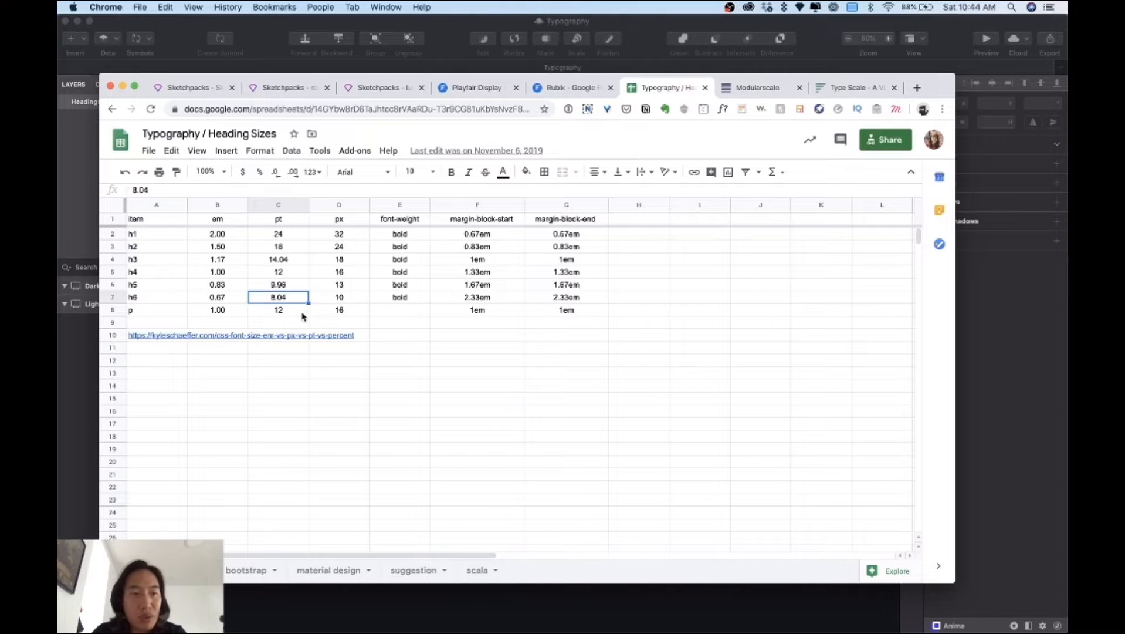
pyautogui.click(245, 310)
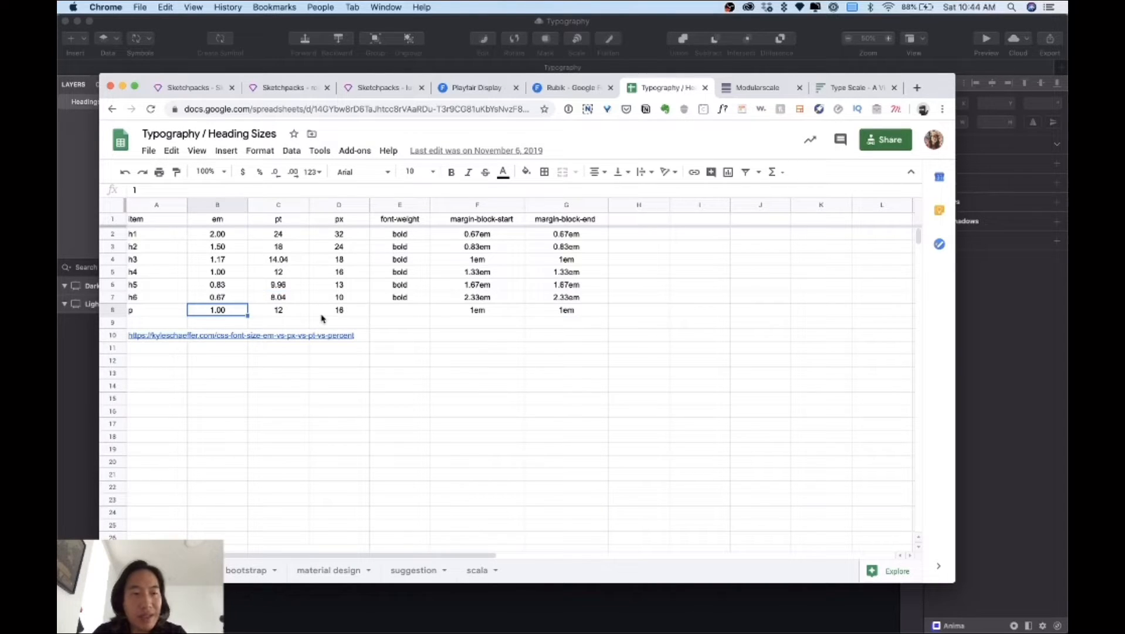
pyautogui.click(161, 312)
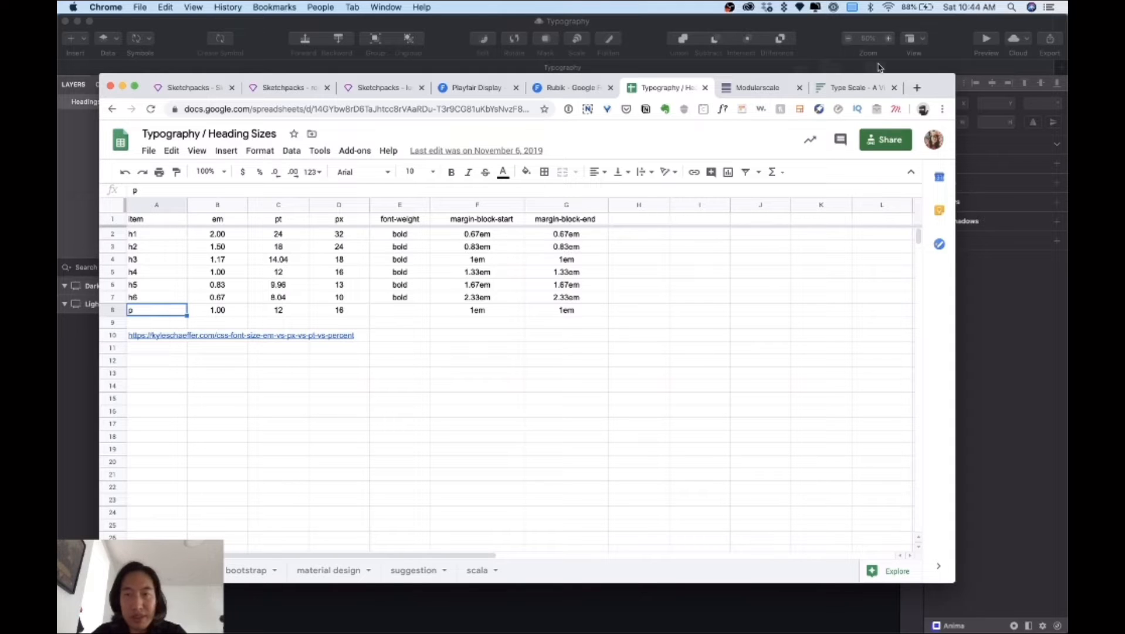
# Open the CodePen dashboard in a new tab, load the "Comparing Font in PX, PT and EM" pen, and place its tab beside the spreadsheet's
pyautogui.click(918, 88)
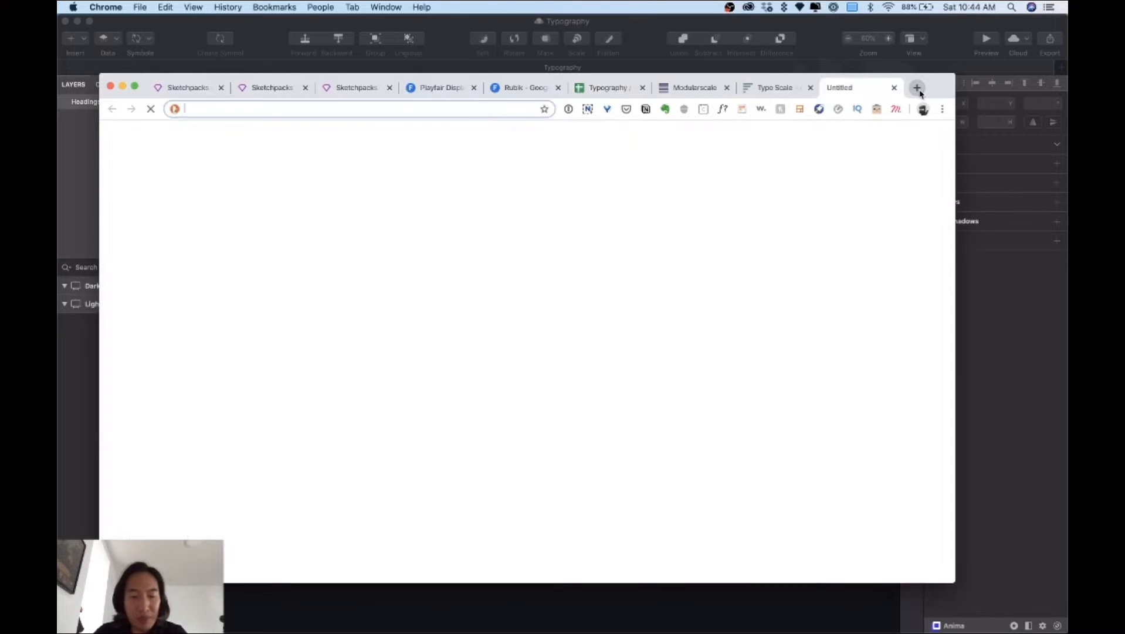
pyautogui.write('code')
pyautogui.press('Return')
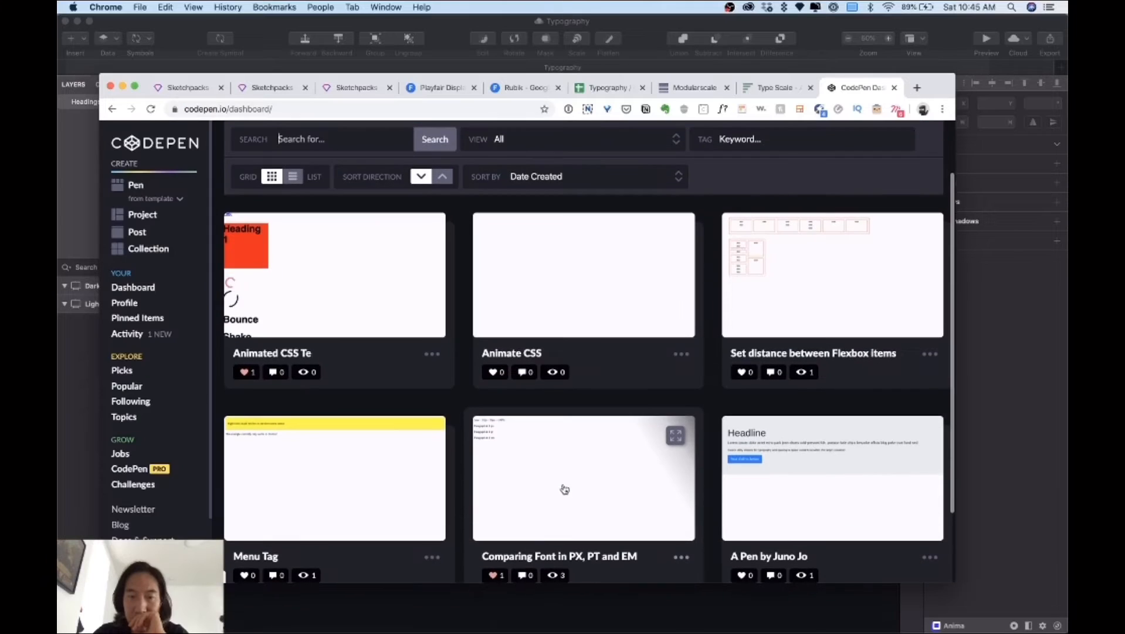
pyautogui.scroll(-3, 565, 489)
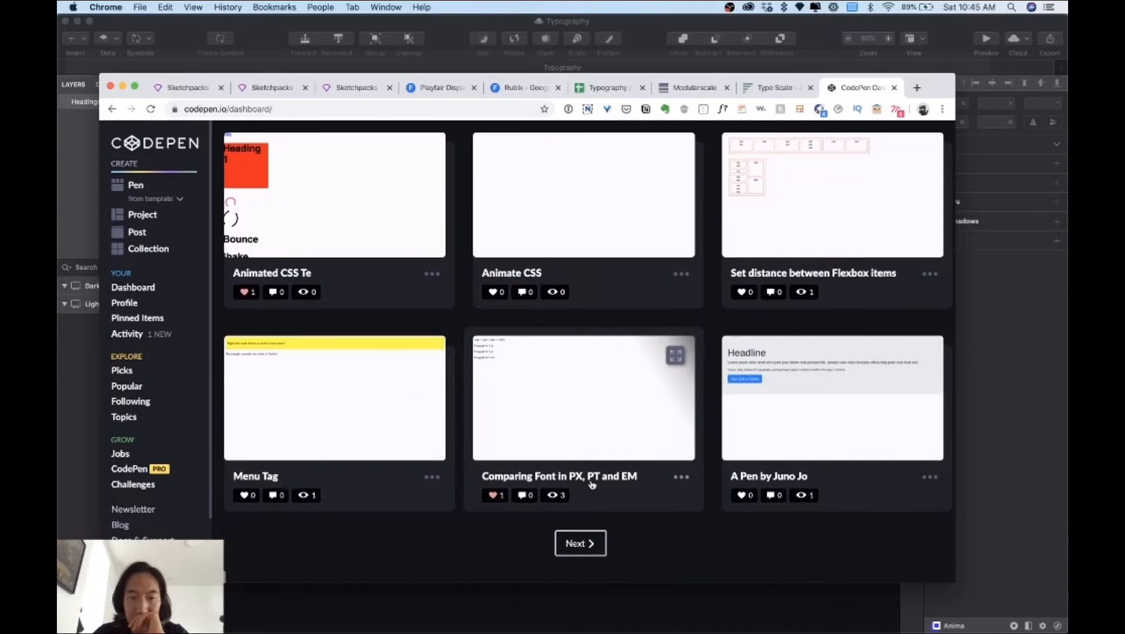
pyautogui.click(592, 484)
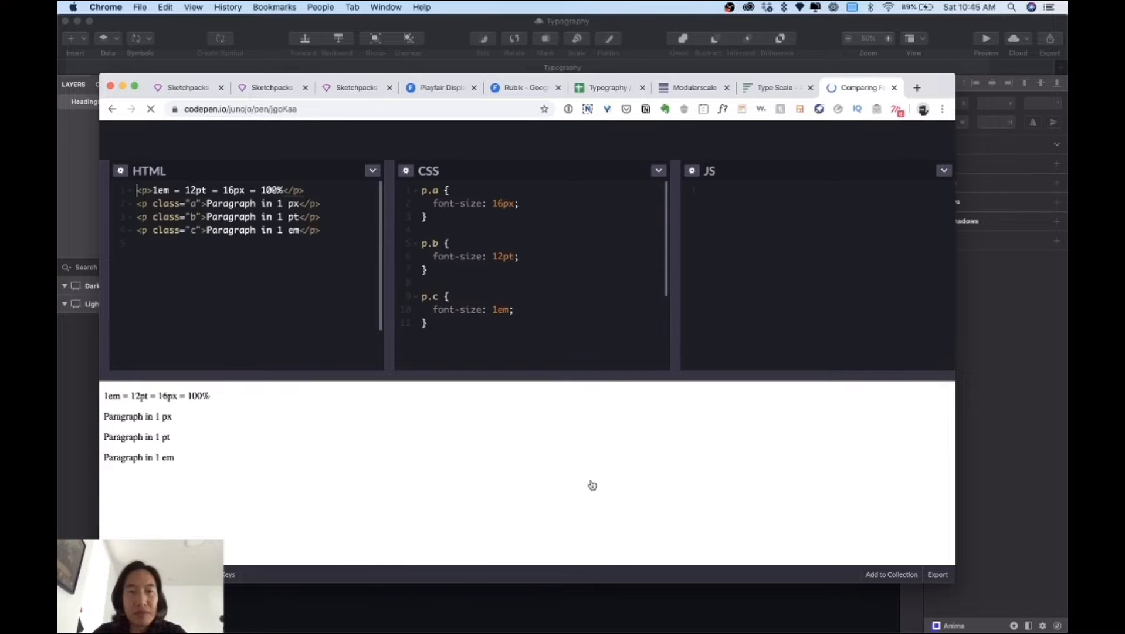
pyautogui.moveTo(859, 87); pyautogui.dragTo(687, 94)
# Return to the Heading Sizes spreadsheet and compare the paragraph row's em size with the h6 size
pyautogui.click(610, 89)
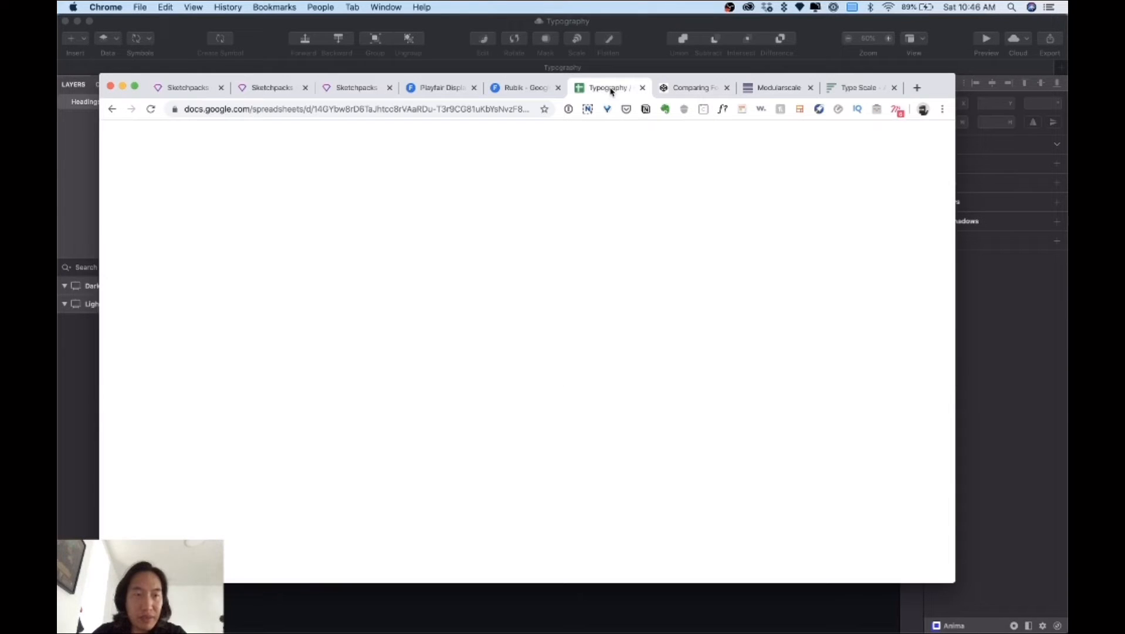
pyautogui.click(288, 298)
pyautogui.click(167, 311)
pyautogui.click(210, 309)
pyautogui.click(139, 310)
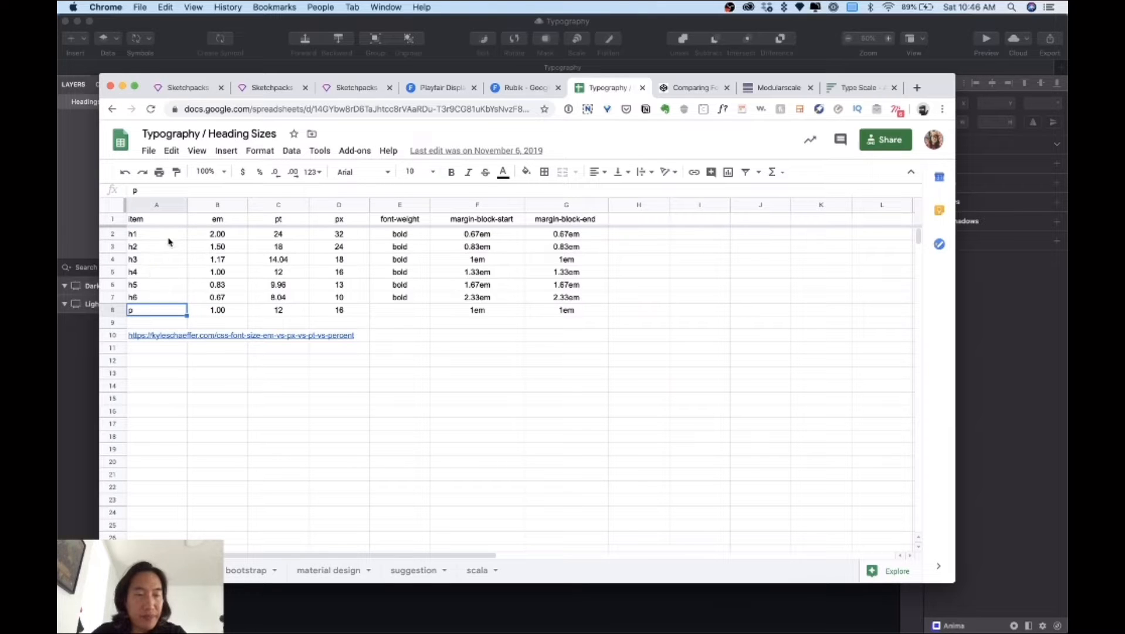
pyautogui.click(211, 297)
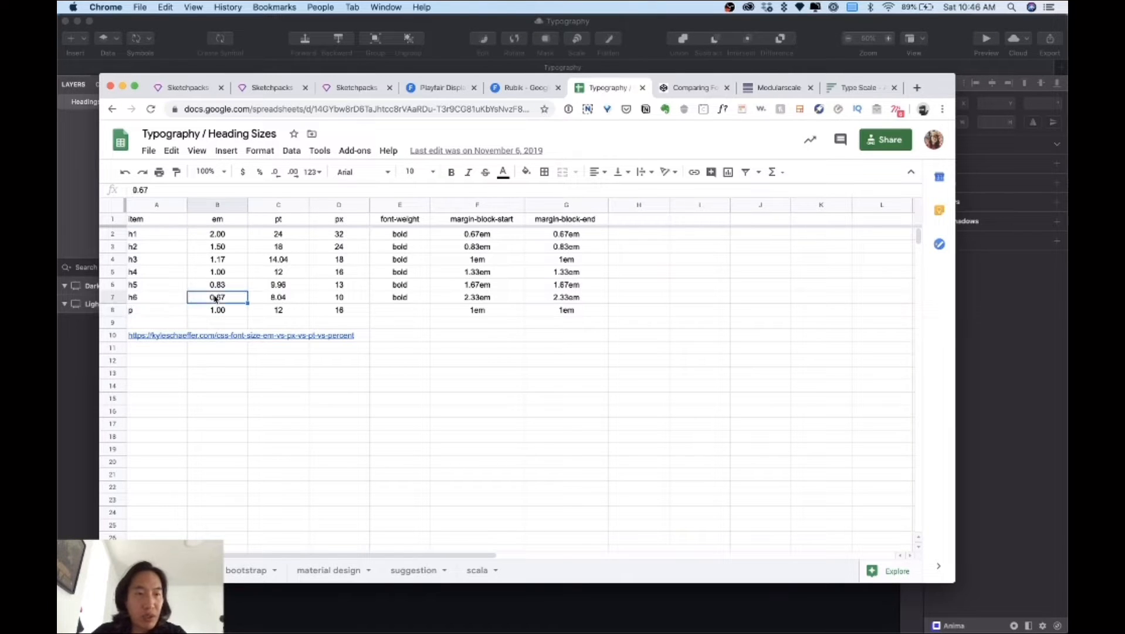
# Review the heading levels from h6 up to h1 against the paragraph row in the spreadsheet
pyautogui.click(148, 296)
pyautogui.click(161, 284)
pyautogui.click(168, 260)
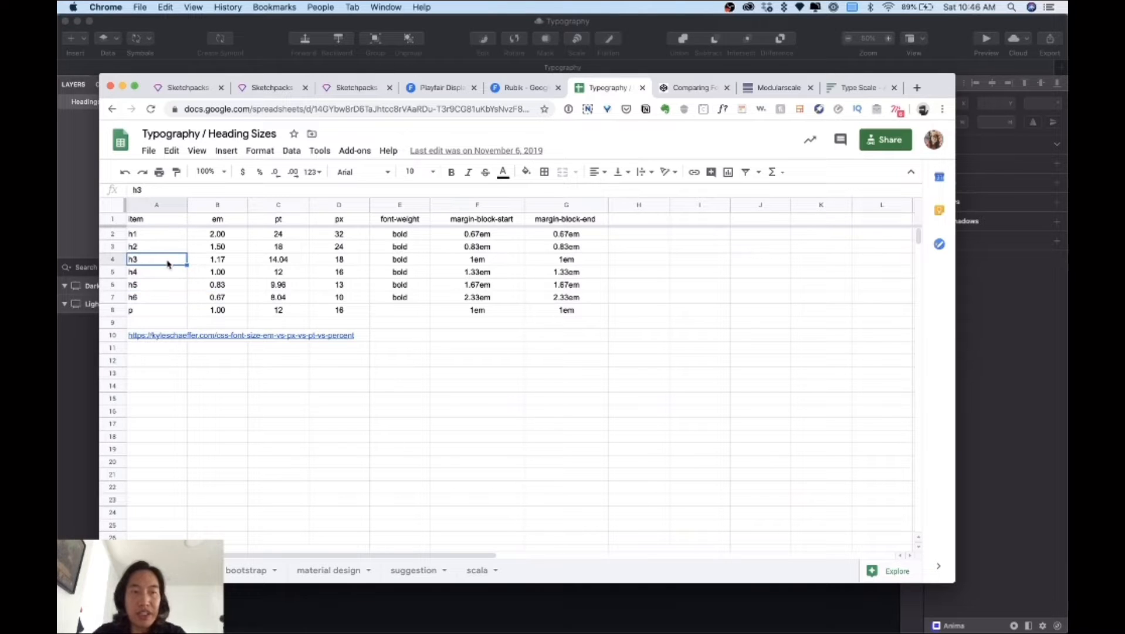
pyautogui.click(172, 249)
pyautogui.click(169, 235)
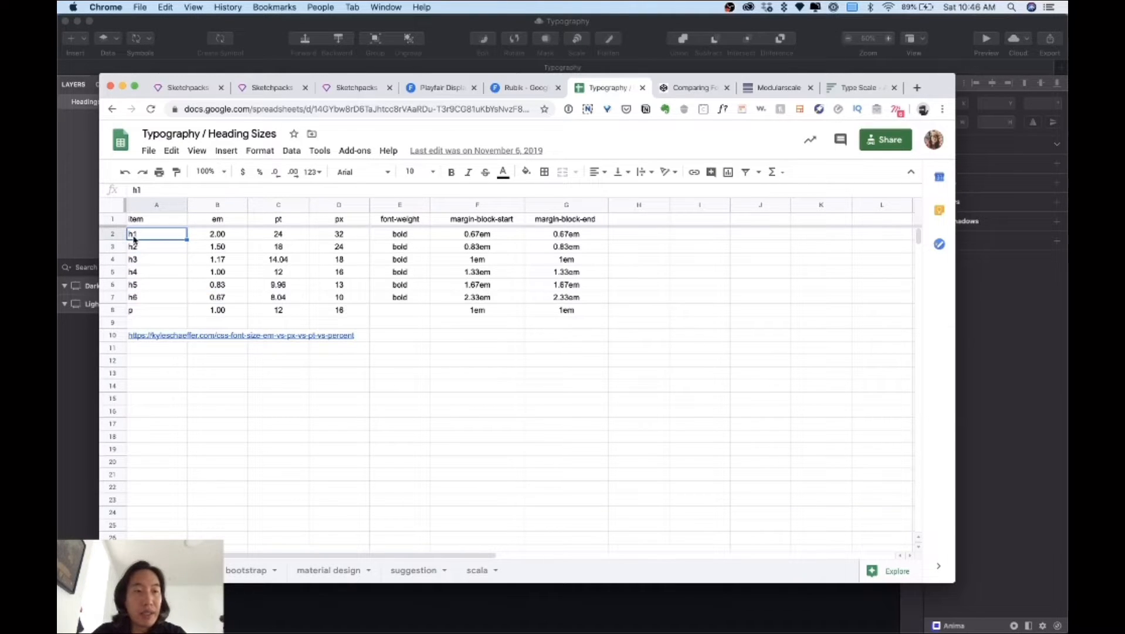
pyautogui.click(142, 297)
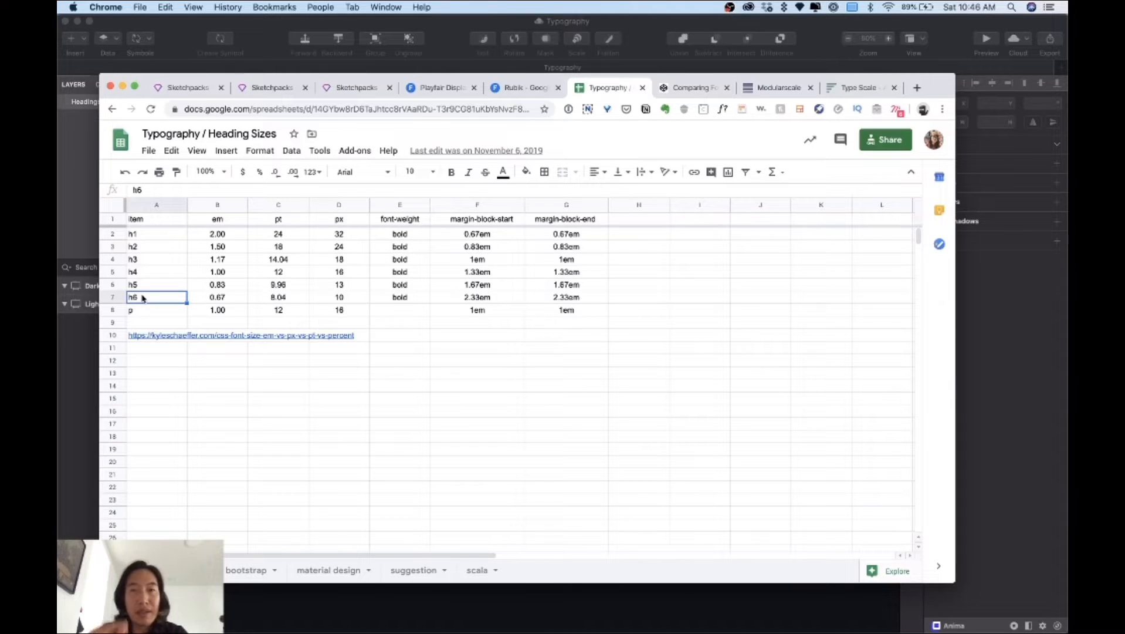
pyautogui.keyDown('shift'); pyautogui.click(144, 235); pyautogui.keyUp('shift')
pyautogui.click(138, 311)
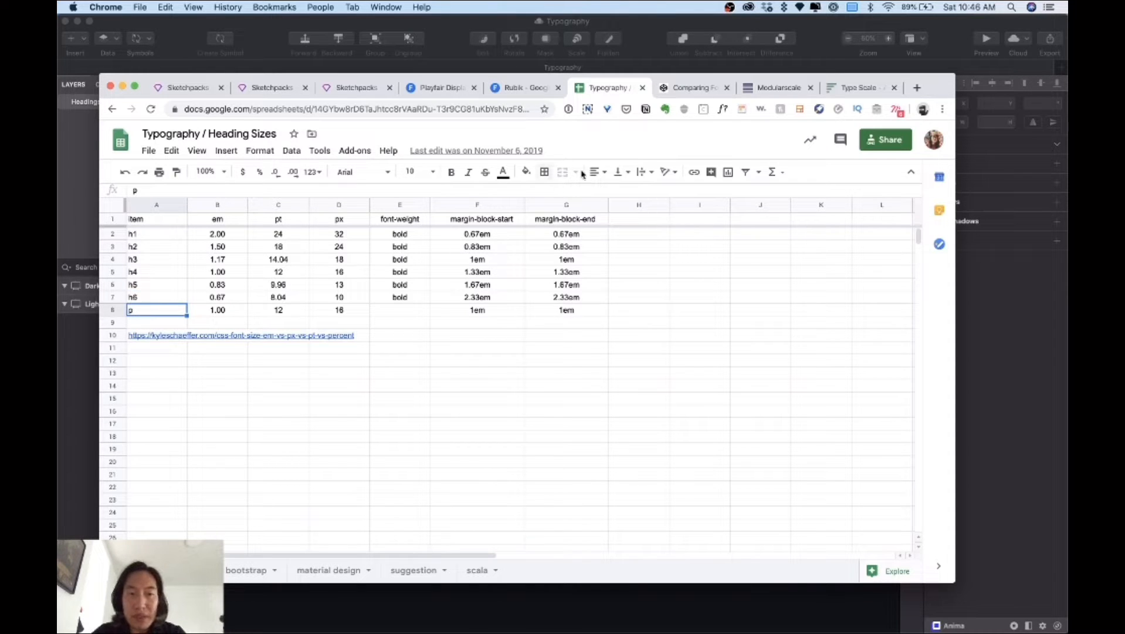
# Switch to the CodePen font comparison and examine the em, pt, px and percent equivalents in the first HTML line
pyautogui.click(684, 93)
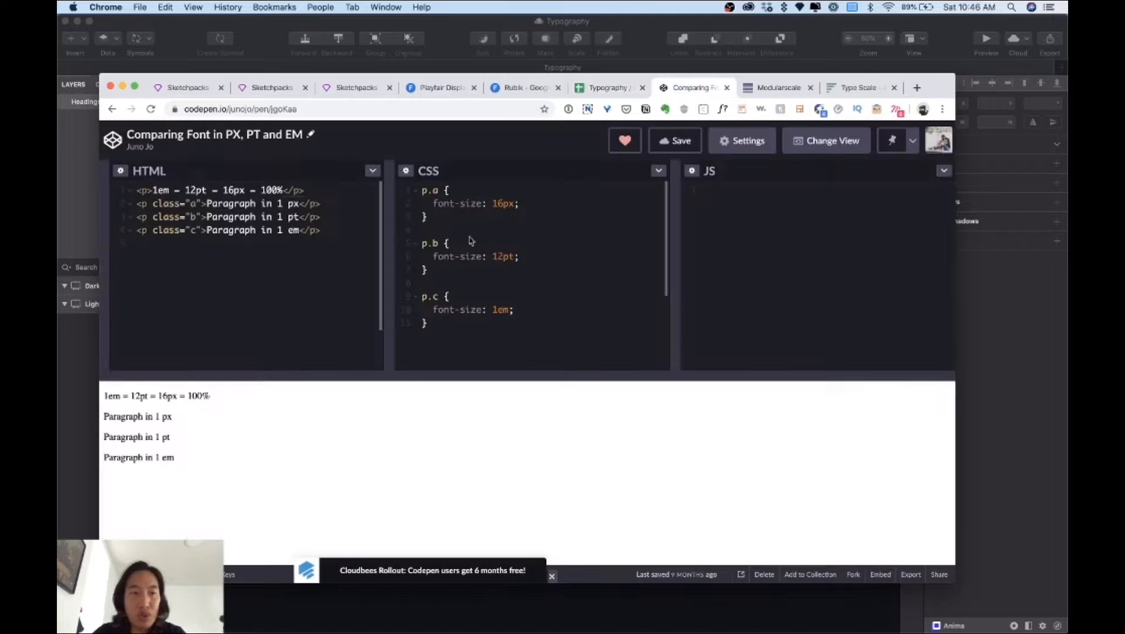
pyautogui.doubleClick(165, 190)
pyautogui.moveTo(184, 189); pyautogui.dragTo(203, 189)
pyautogui.doubleClick(222, 190)
pyautogui.moveTo(261, 189); pyautogui.dragTo(281, 189)
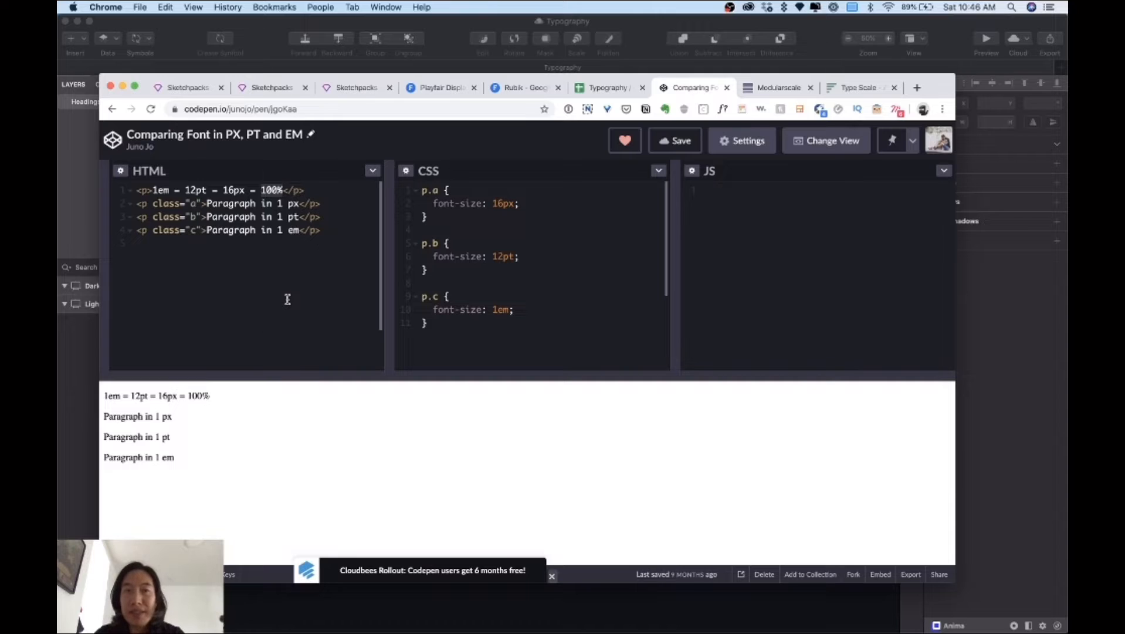
# Match the HTML paragraphs of classes a, b and c with their CSS font sizes and the rendered preview
pyautogui.click(147, 205)
pyautogui.click(239, 204)
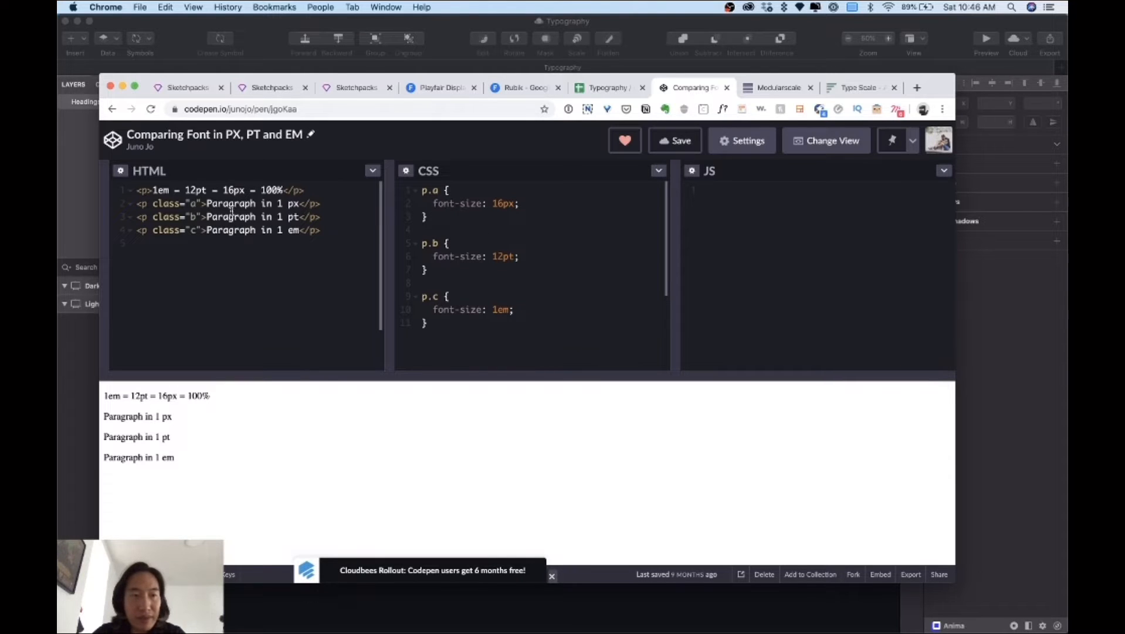
pyautogui.moveTo(492, 203); pyautogui.dragTo(515, 212)
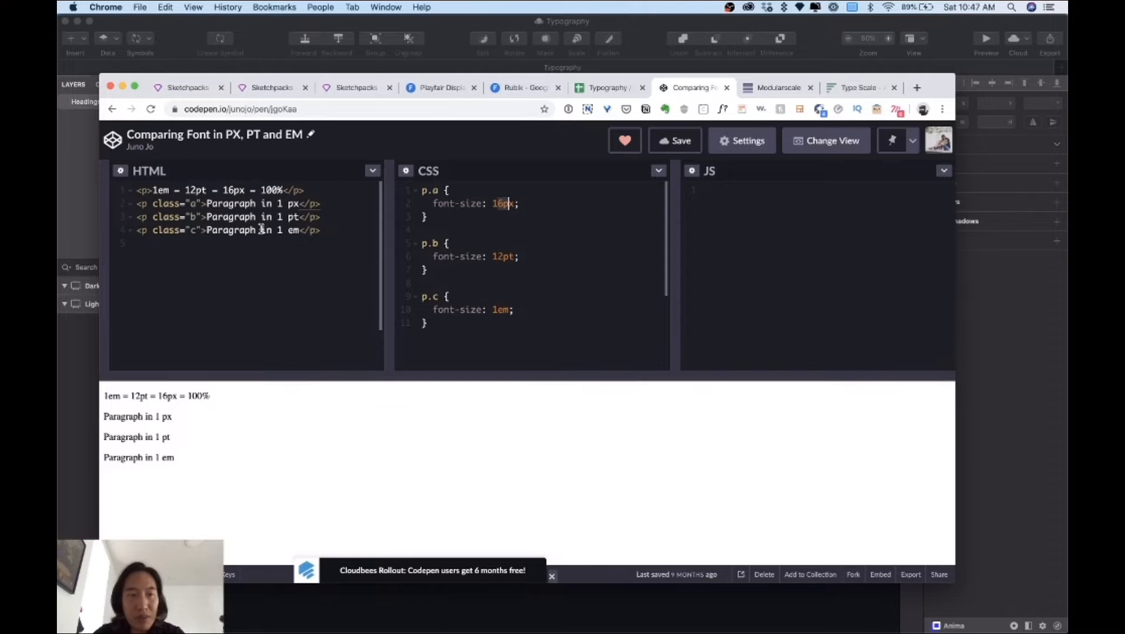
pyautogui.moveTo(192, 221); pyautogui.dragTo(211, 222)
pyautogui.moveTo(493, 258); pyautogui.dragTo(512, 258)
pyautogui.click(309, 229)
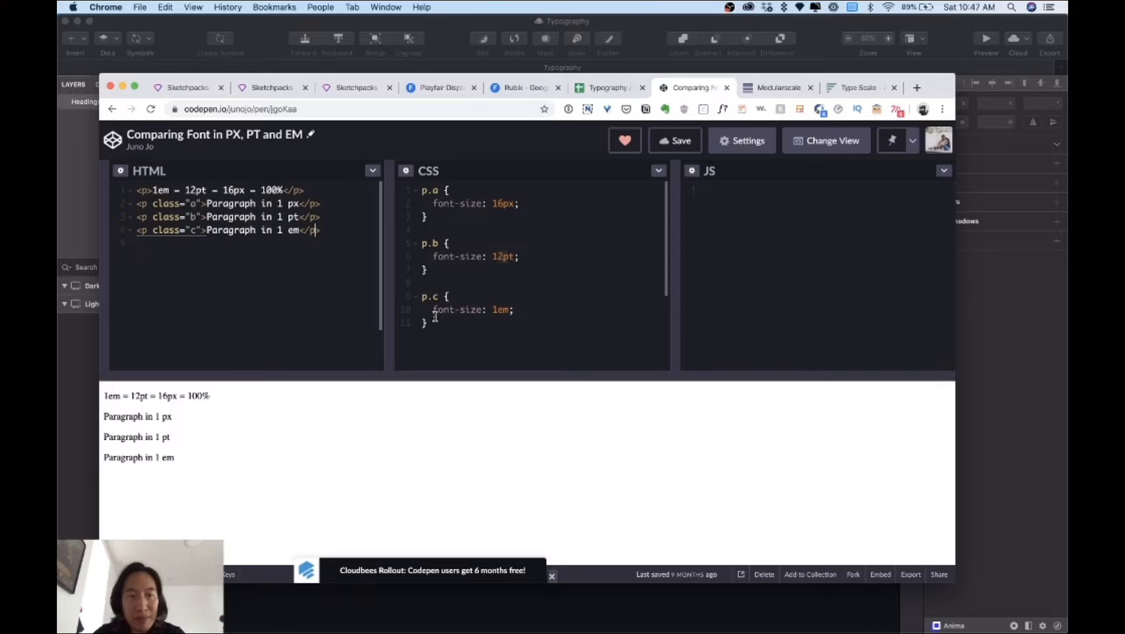
pyautogui.moveTo(492, 307); pyautogui.dragTo(499, 307)
pyautogui.moveTo(218, 440); pyautogui.dragTo(153, 437)
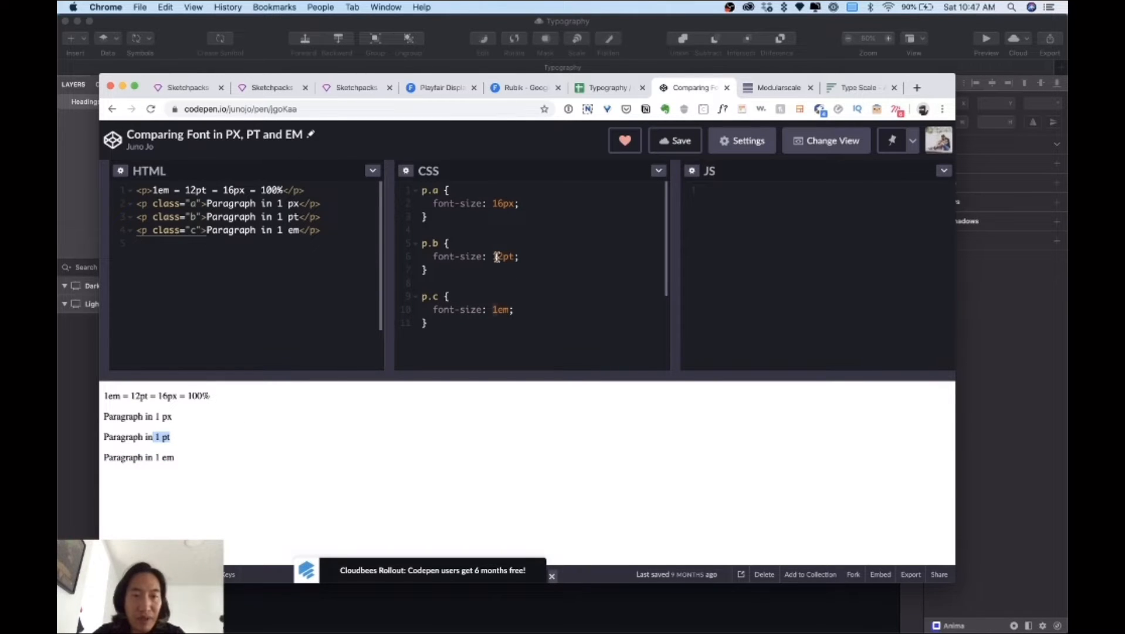
# Set the p.b font size in the CSS to 16pt and compare its paragraph in the preview
pyautogui.write('6')
pyautogui.click(359, 434)
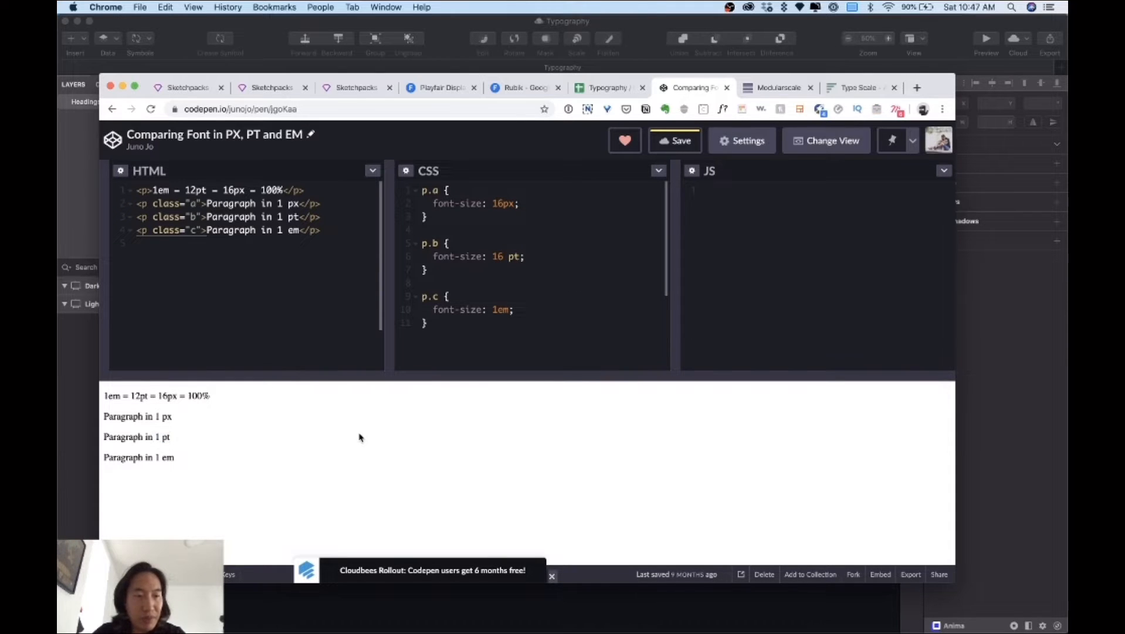
pyautogui.click(573, 272)
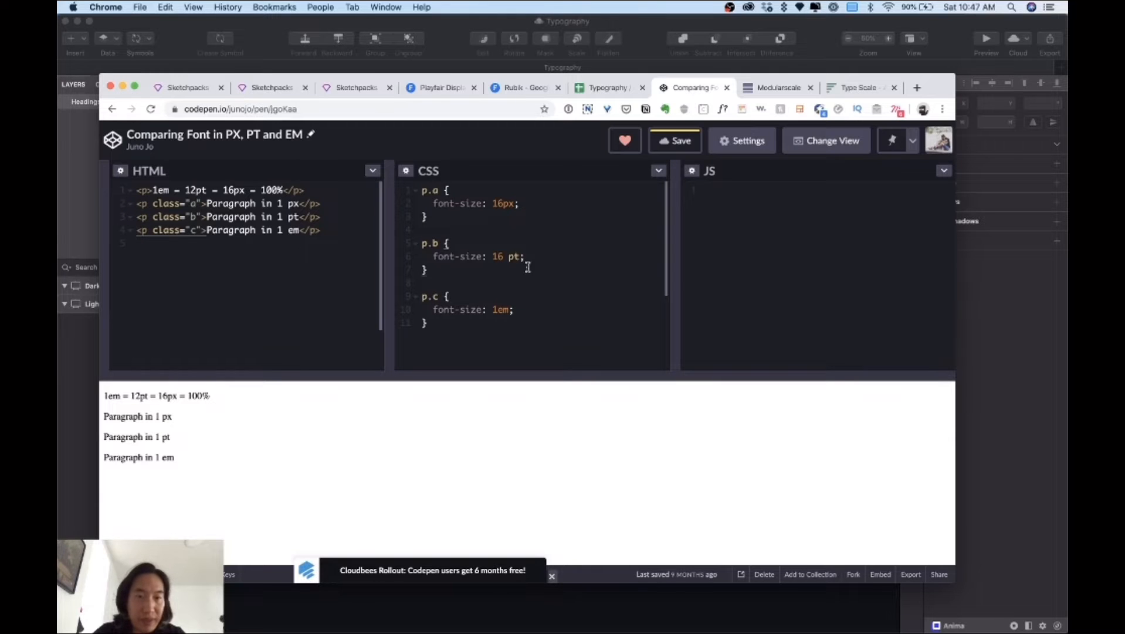
pyautogui.press('BackSpace')
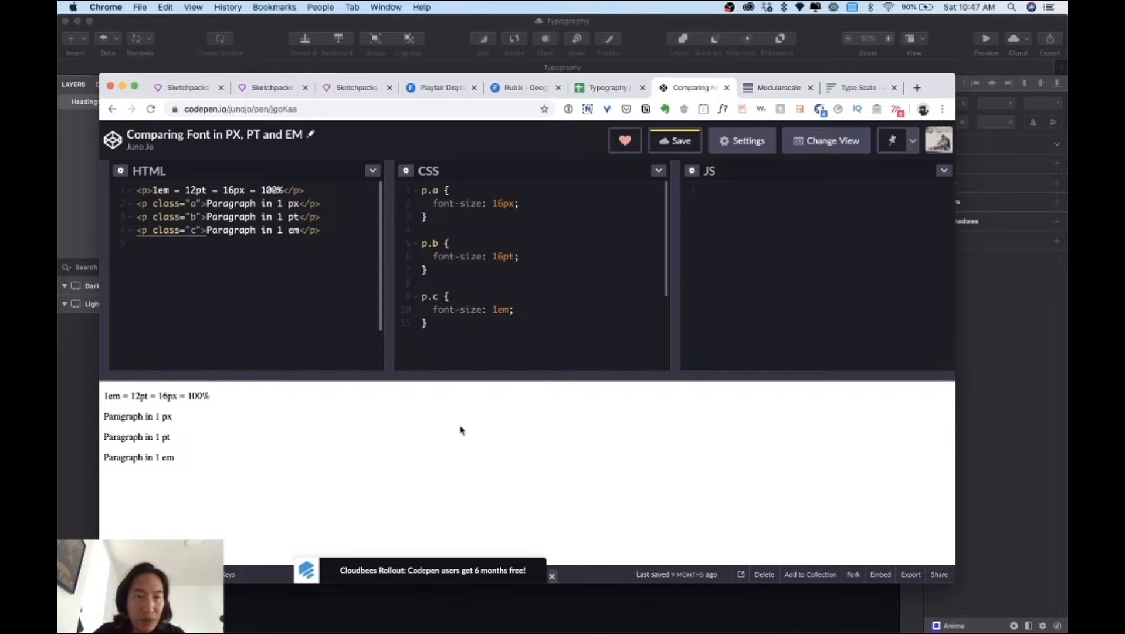
pyautogui.moveTo(115, 441); pyautogui.dragTo(207, 444)
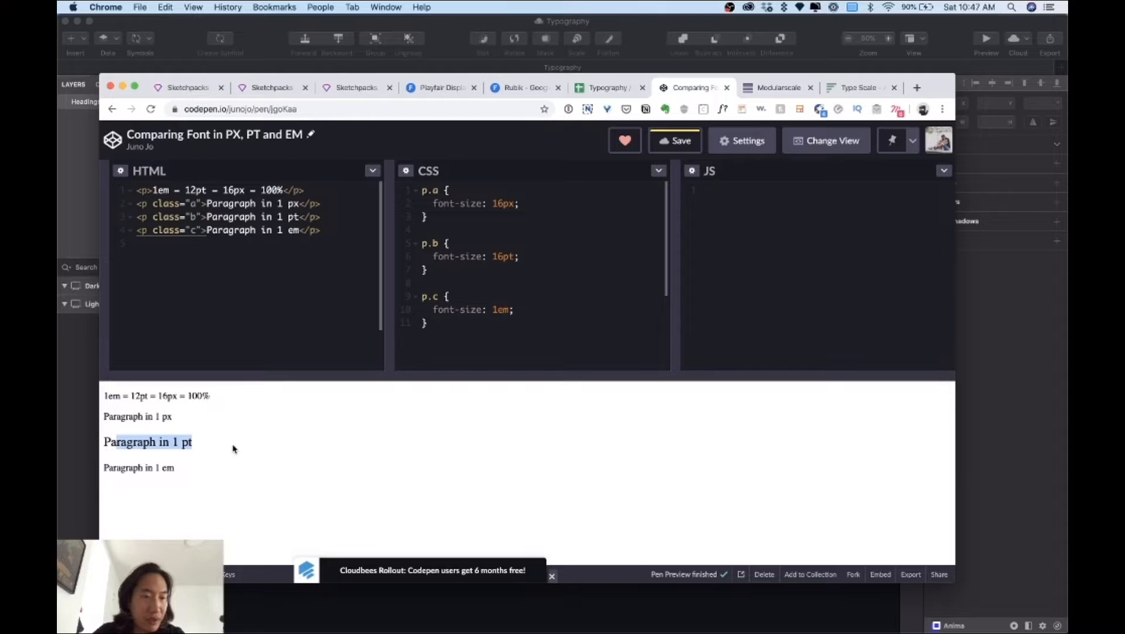
# Set the p.b font size in the CSS back to 12pt
pyautogui.click(503, 258)
pyautogui.press('BackSpace')
pyautogui.write('2')
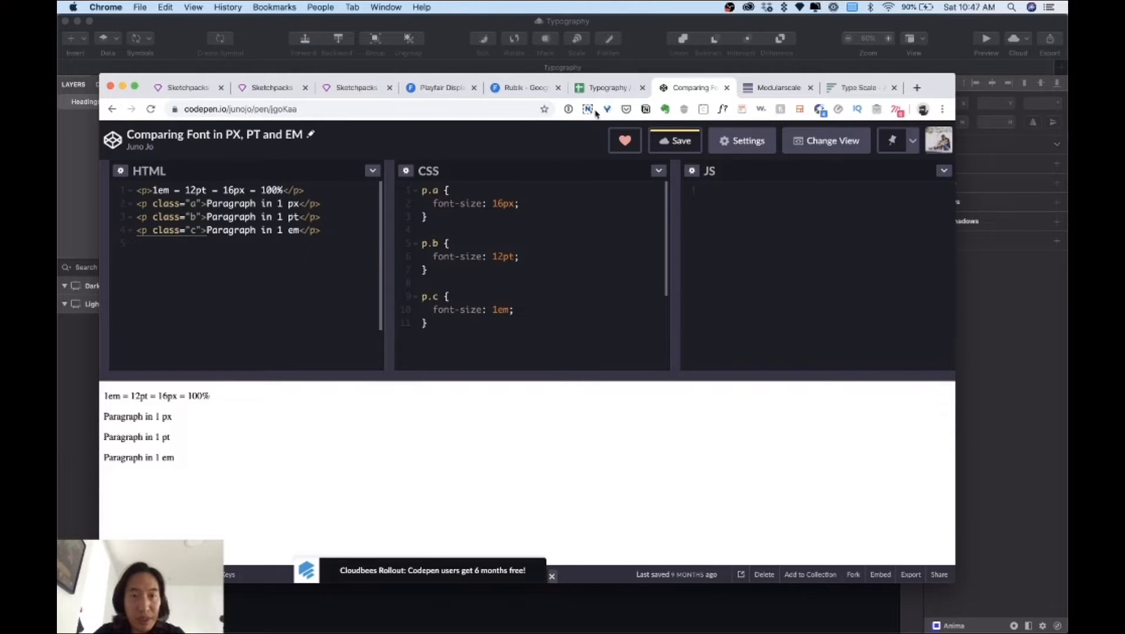
# Return to the Heading Sizes spreadsheet and examine the h5 row's pt and margin-block-start values
pyautogui.click(585, 89)
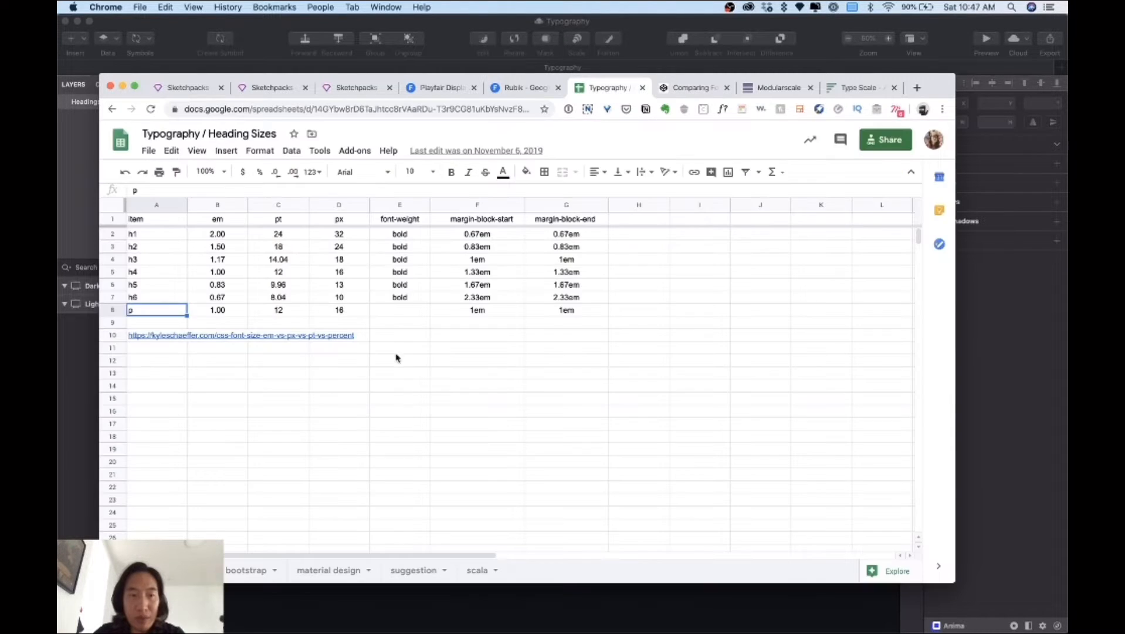
pyautogui.click(328, 350)
pyautogui.click(287, 284)
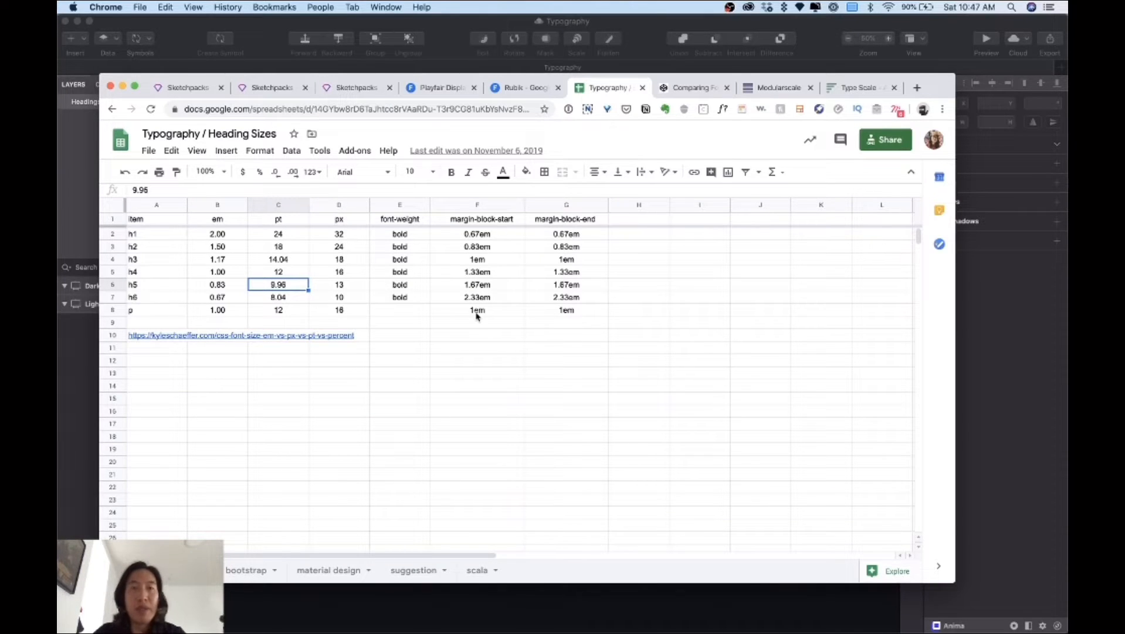
pyautogui.click(453, 286)
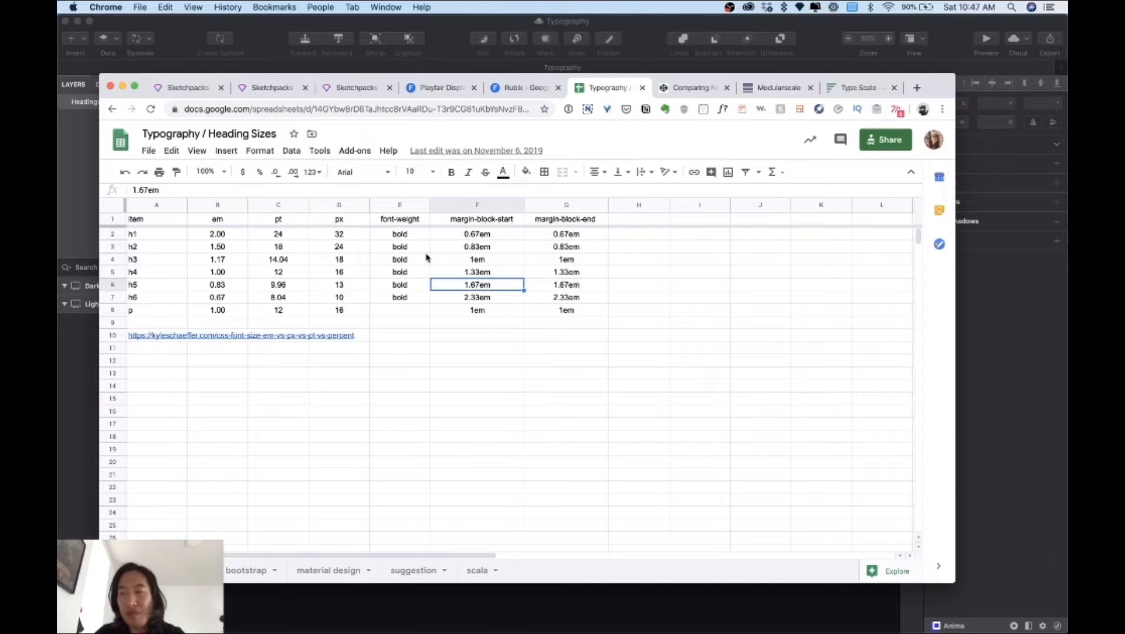
# Open the Playfair Display page on Google Fonts and look through it down to the popular pairings
pyautogui.click(427, 89)
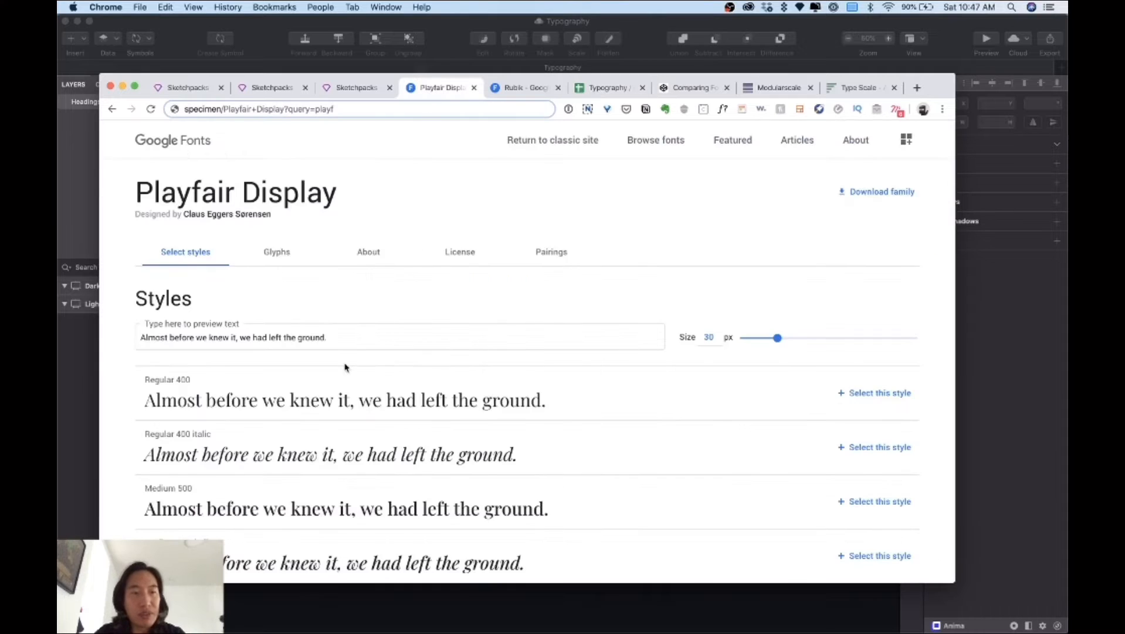
pyautogui.tripleClick(178, 214)
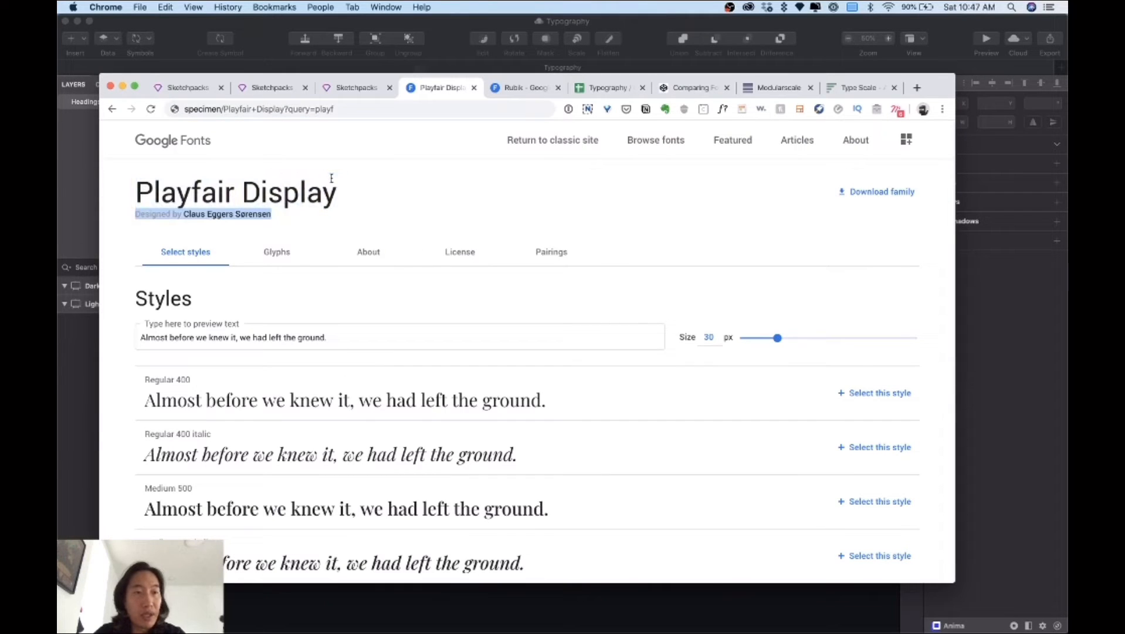
pyautogui.click(340, 203)
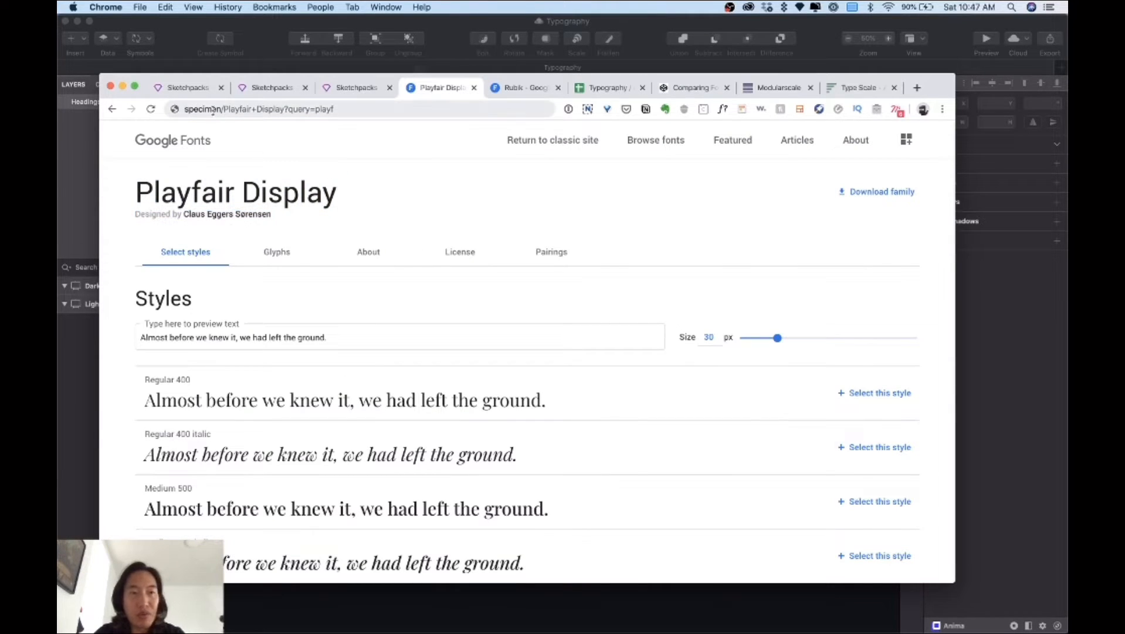
pyautogui.click(258, 110)
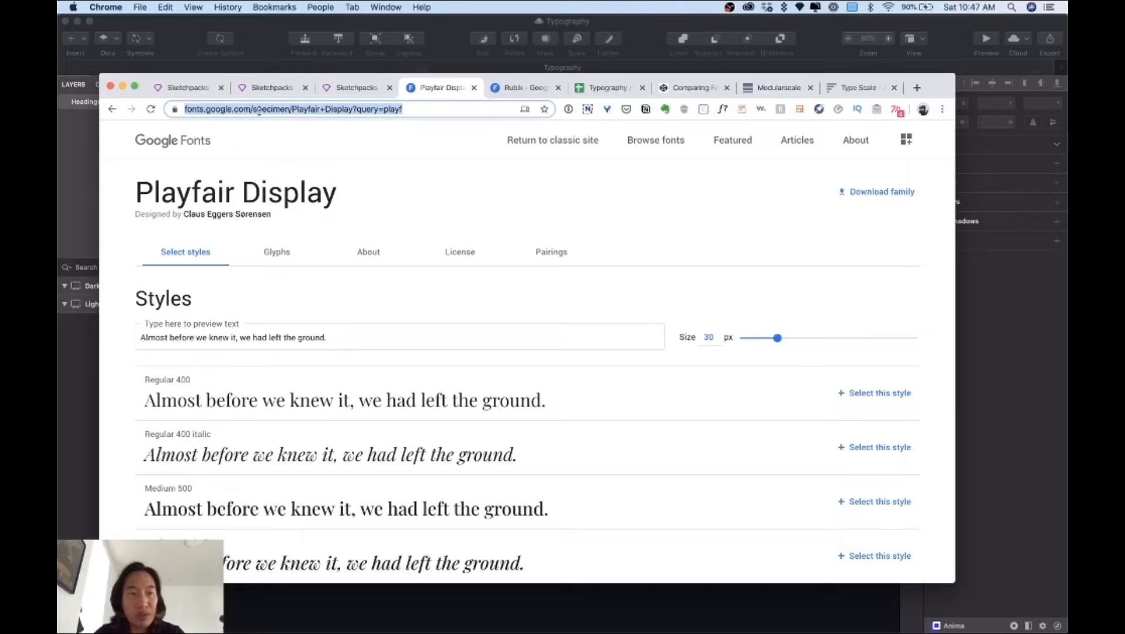
pyautogui.click(276, 192)
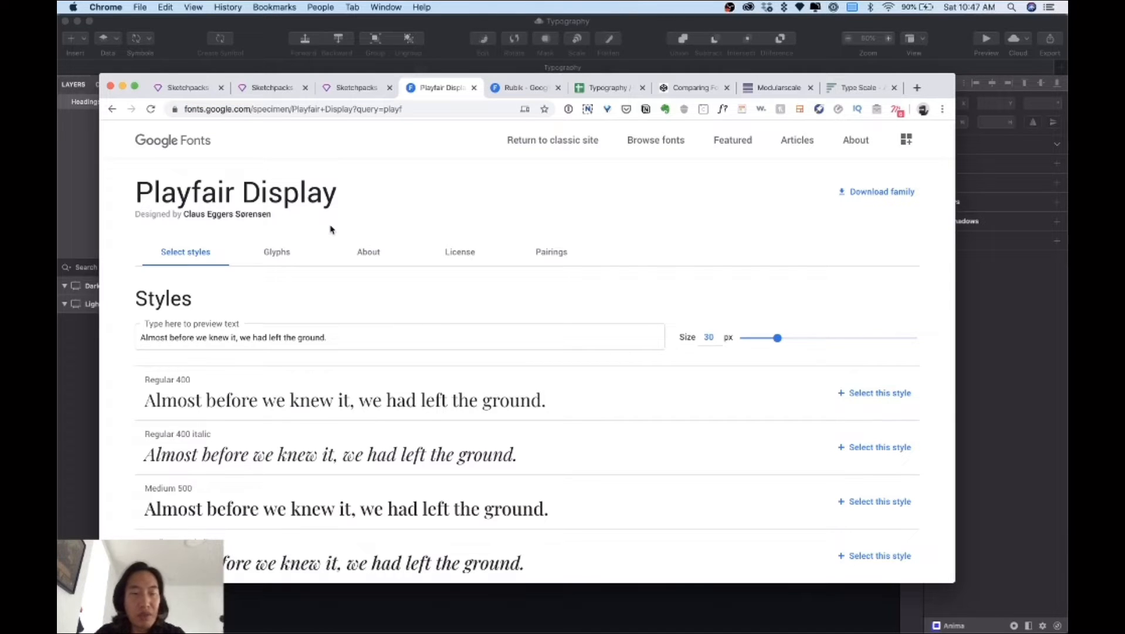
pyautogui.scroll(-15, 329, 352)
pyautogui.scroll(-20, 330, 387)
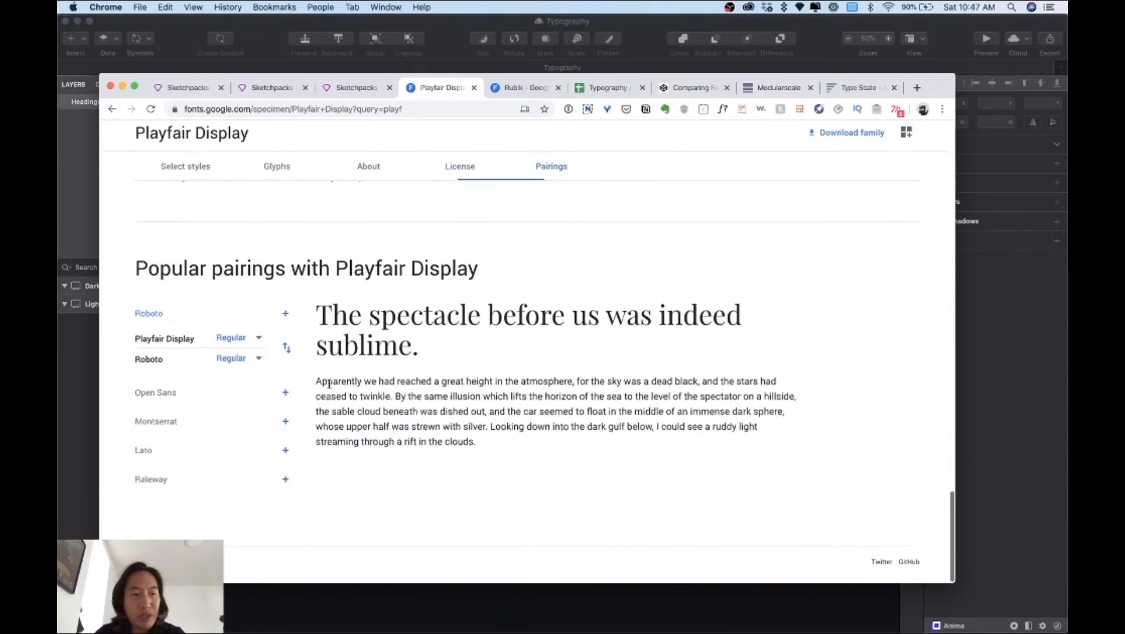
# Compare the Playfair Display pairings with Open Sans, Montserrat, Lato and Roboto in the sample heading and paragraph
pyautogui.click(186, 403)
pyautogui.moveTo(333, 322); pyautogui.dragTo(409, 351)
pyautogui.click(409, 351)
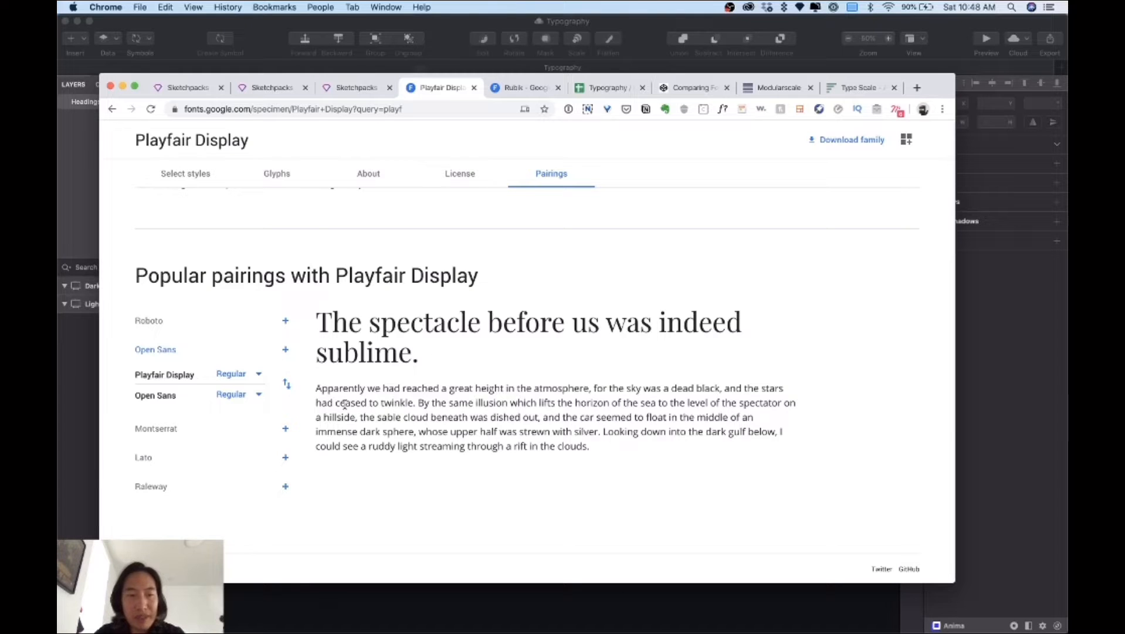
pyautogui.click(174, 430)
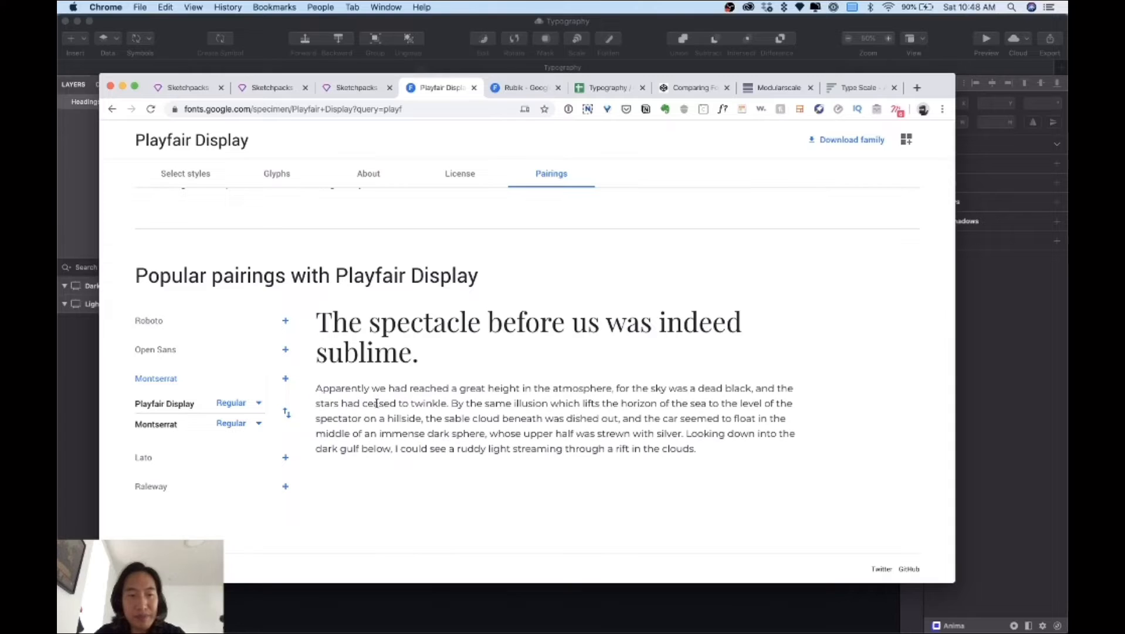
pyautogui.click(194, 459)
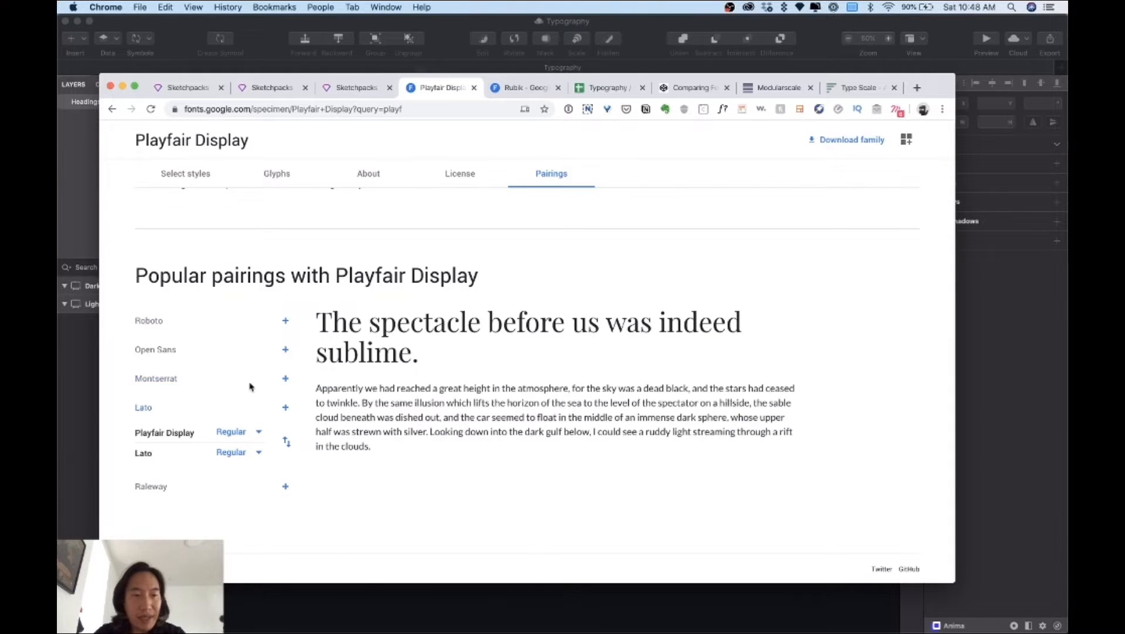
pyautogui.click(183, 324)
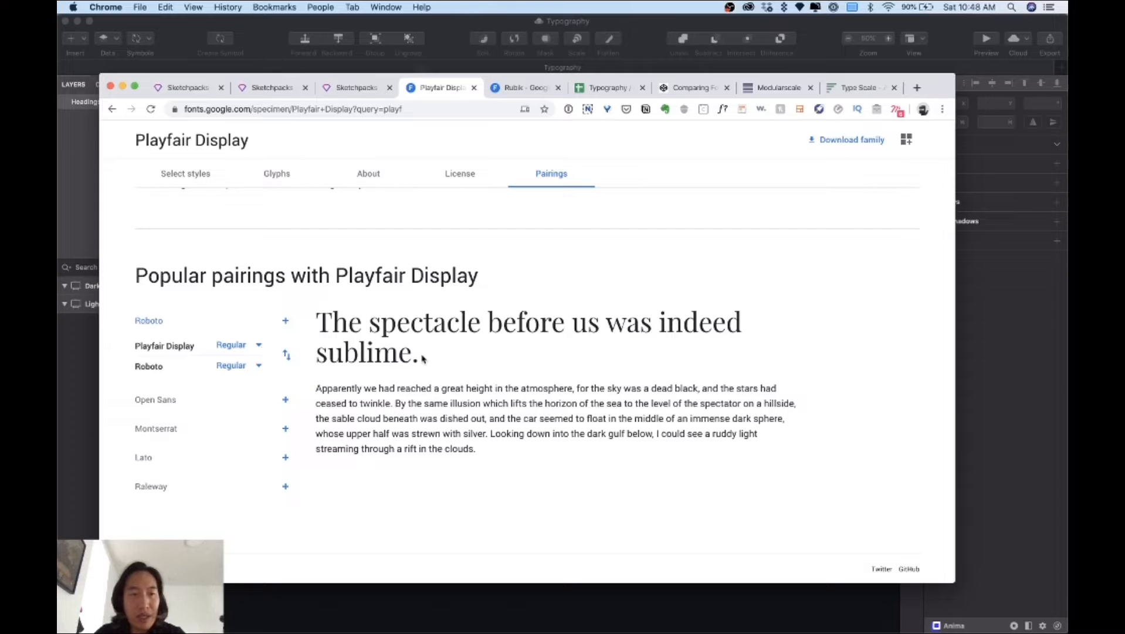
pyautogui.moveTo(416, 359); pyautogui.dragTo(362, 331)
pyautogui.click(362, 332)
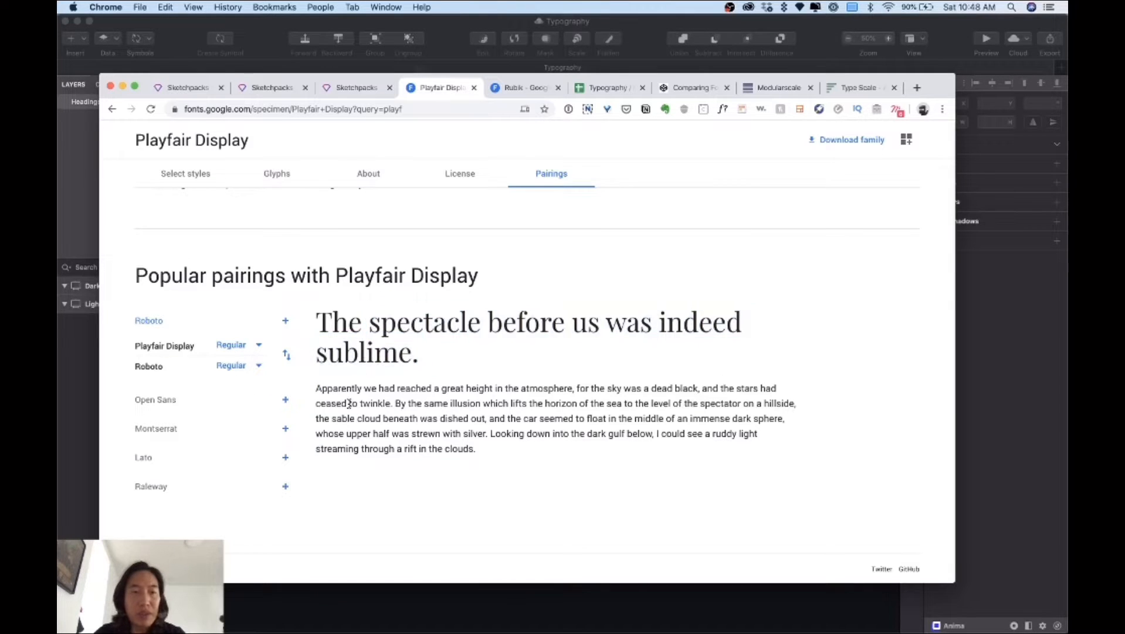
# Preview the Playfair Display heading of the Roboto pairing in Bold and in Black
pyautogui.moveTo(349, 403); pyautogui.dragTo(436, 439)
pyautogui.click(261, 344)
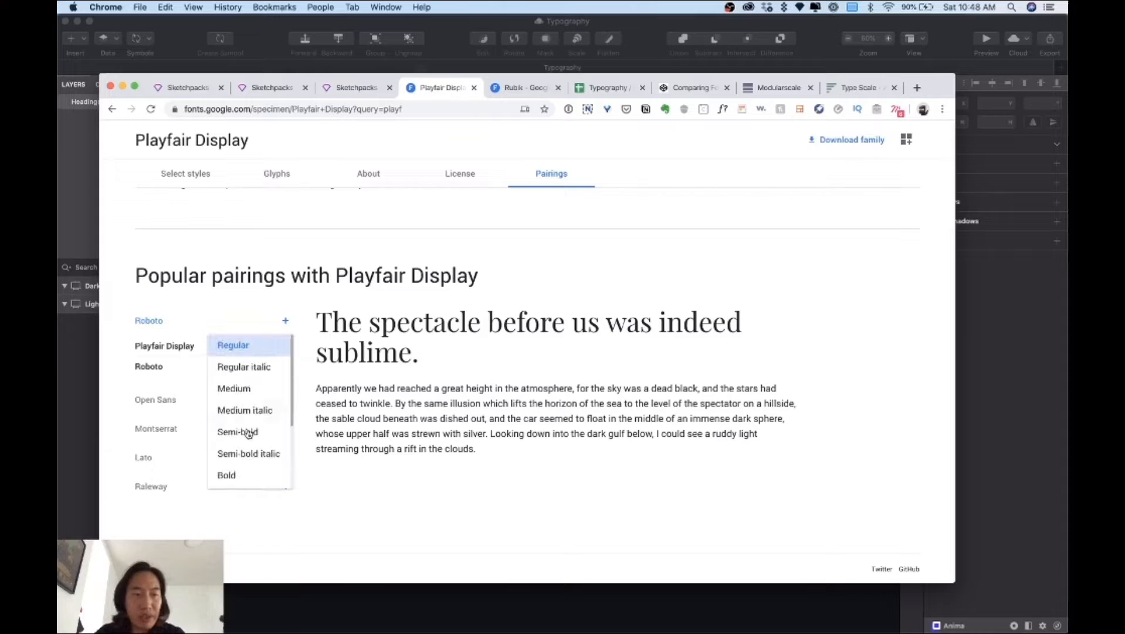
pyautogui.click(252, 477)
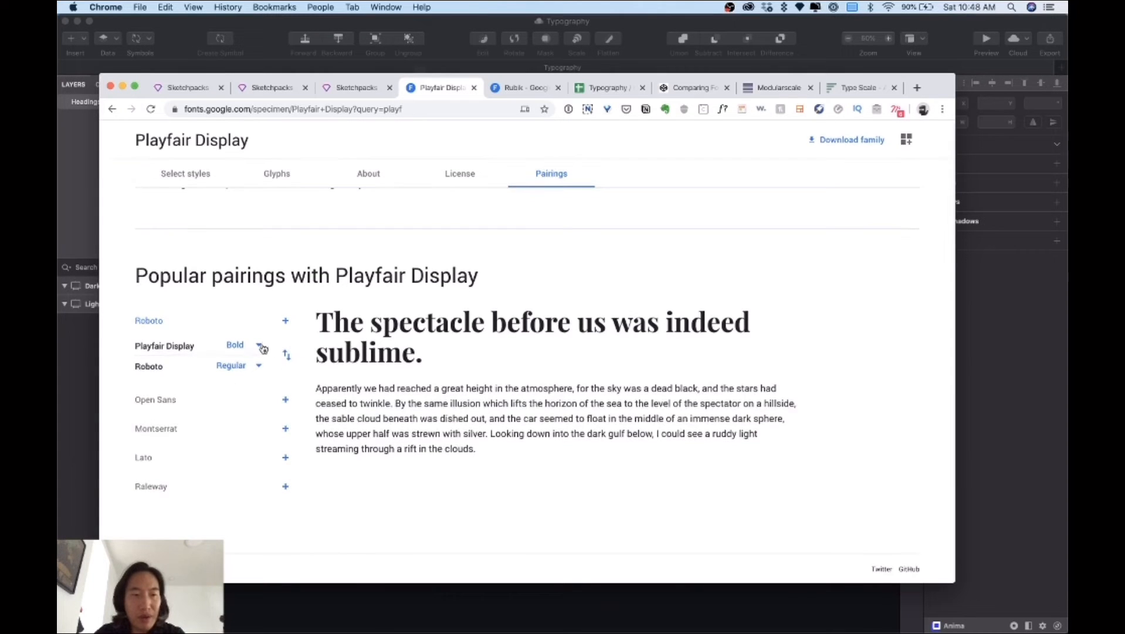
pyautogui.click(259, 344)
pyautogui.scroll(-2, 252, 410)
pyautogui.click(252, 394)
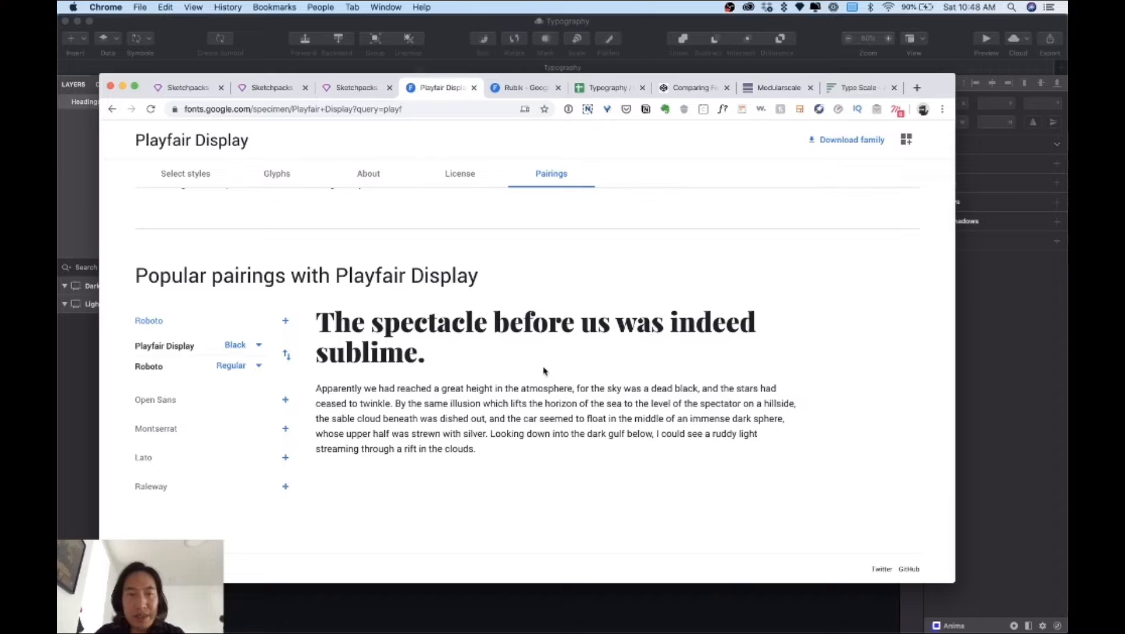
# Open the Rubik page on Google Fonts and look over its font styles
pyautogui.click(512, 88)
pyautogui.moveTo(143, 197); pyautogui.dragTo(194, 187)
pyautogui.click(192, 180)
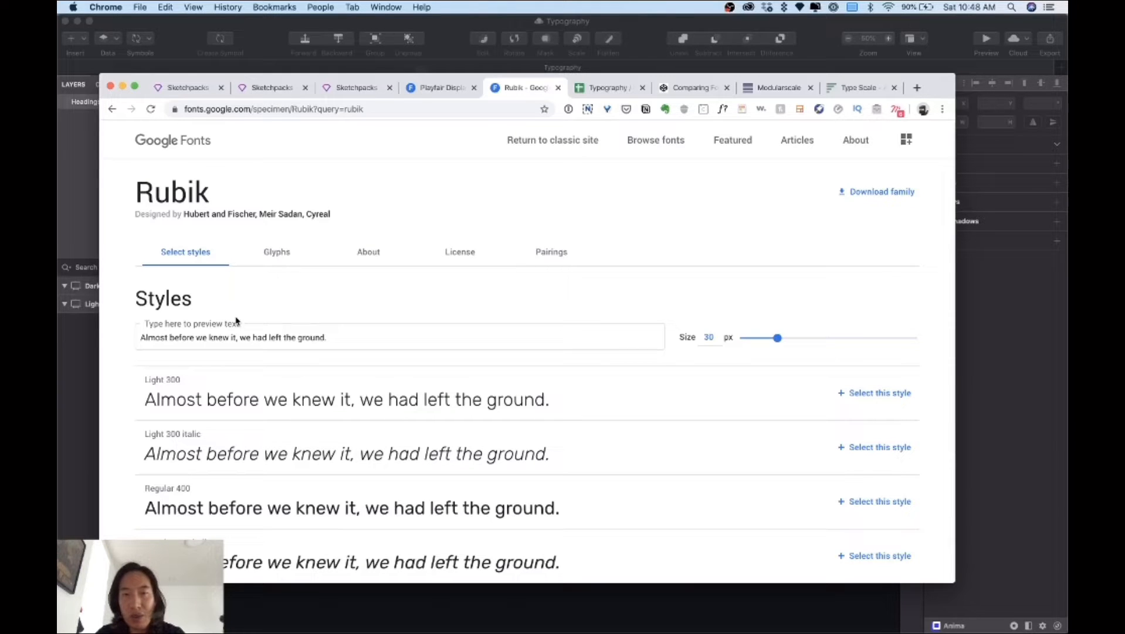
pyautogui.scroll(-2, 278, 376)
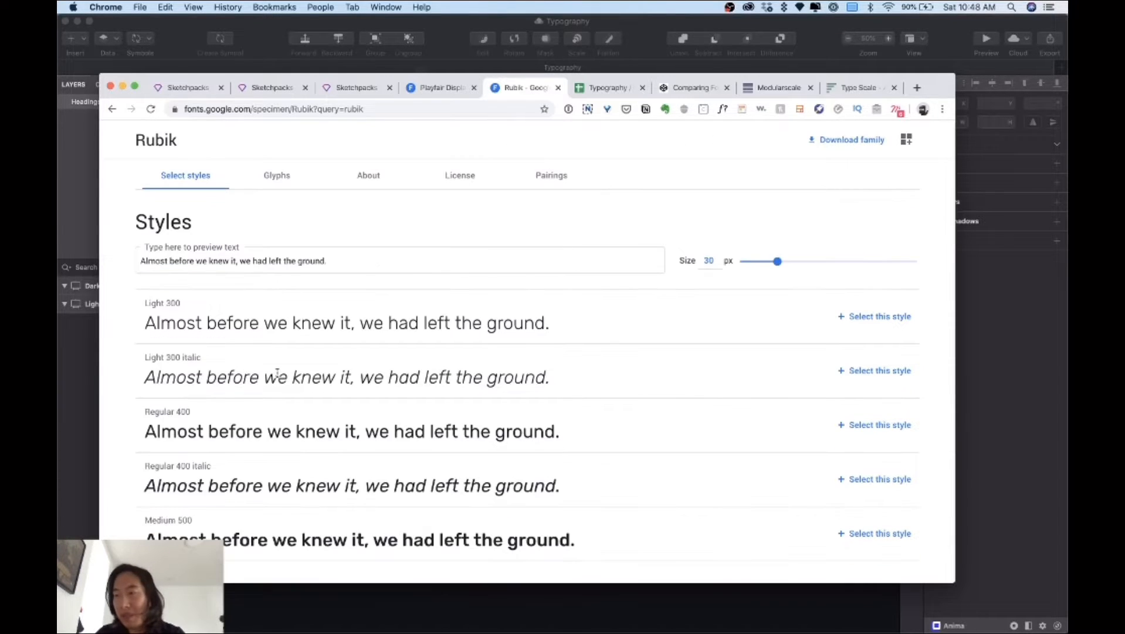
# Return to the Playfair Display page and review its pairing sample once more
pyautogui.click(434, 88)
pyautogui.scroll(4, 381, 319)
pyautogui.scroll(-3, 382, 321)
pyautogui.moveTo(340, 419); pyautogui.dragTo(367, 430)
pyautogui.click(408, 449)
pyautogui.scroll(15, 420, 457)
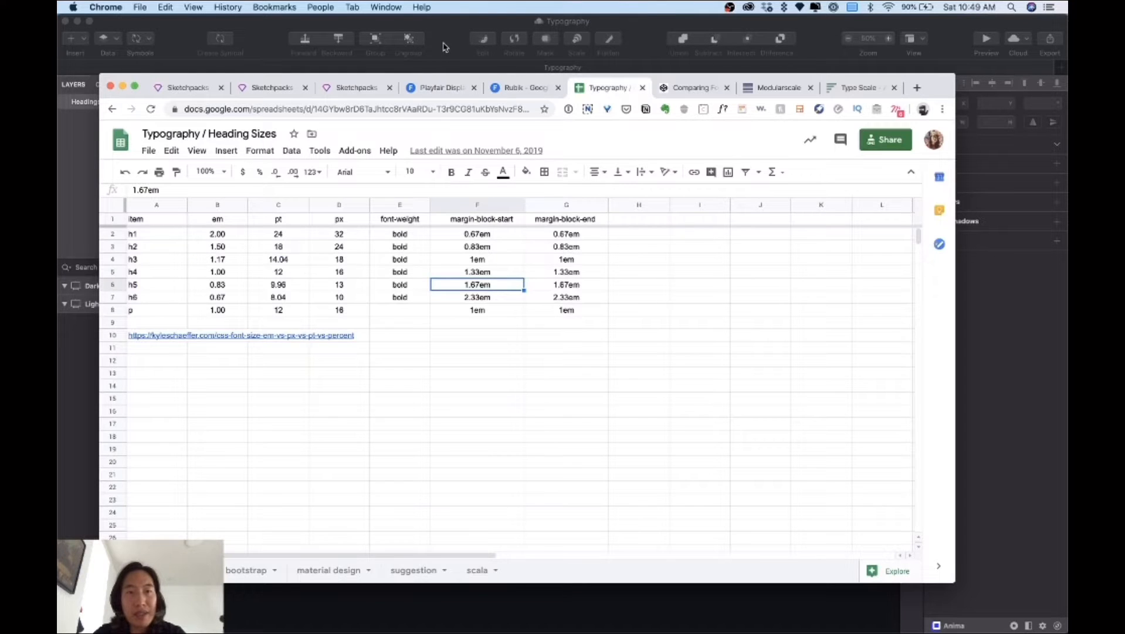
# Switch to Sketch and insert the text "Heading 1" in the upper-left area of the Light Mode artboard
pyautogui.click(444, 47)
pyautogui.click(445, 211)
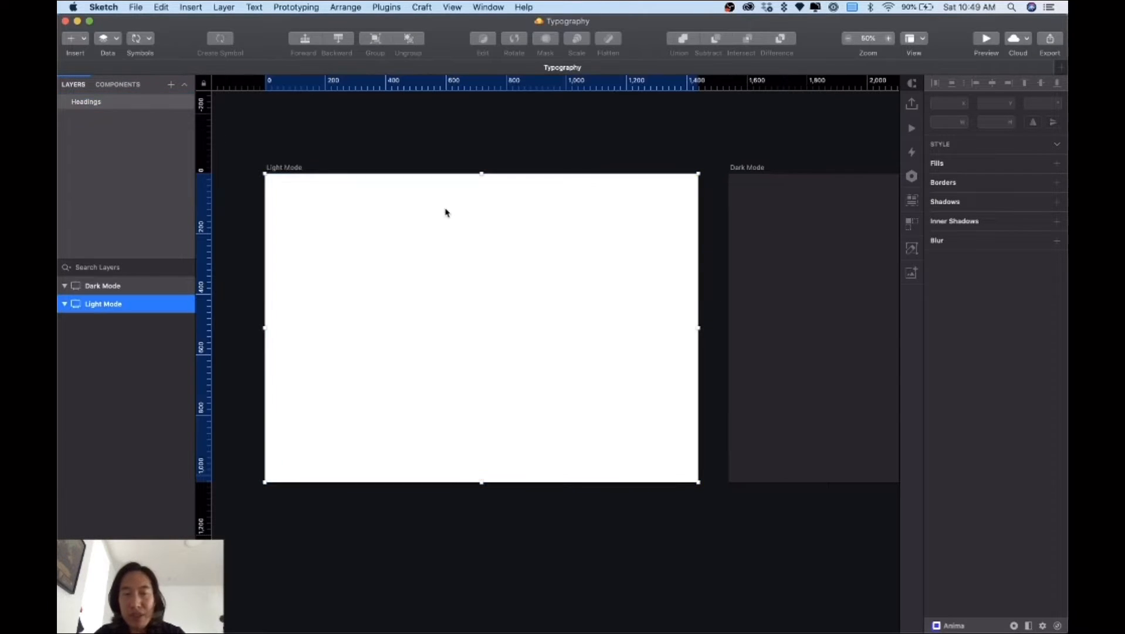
pyautogui.click(387, 169)
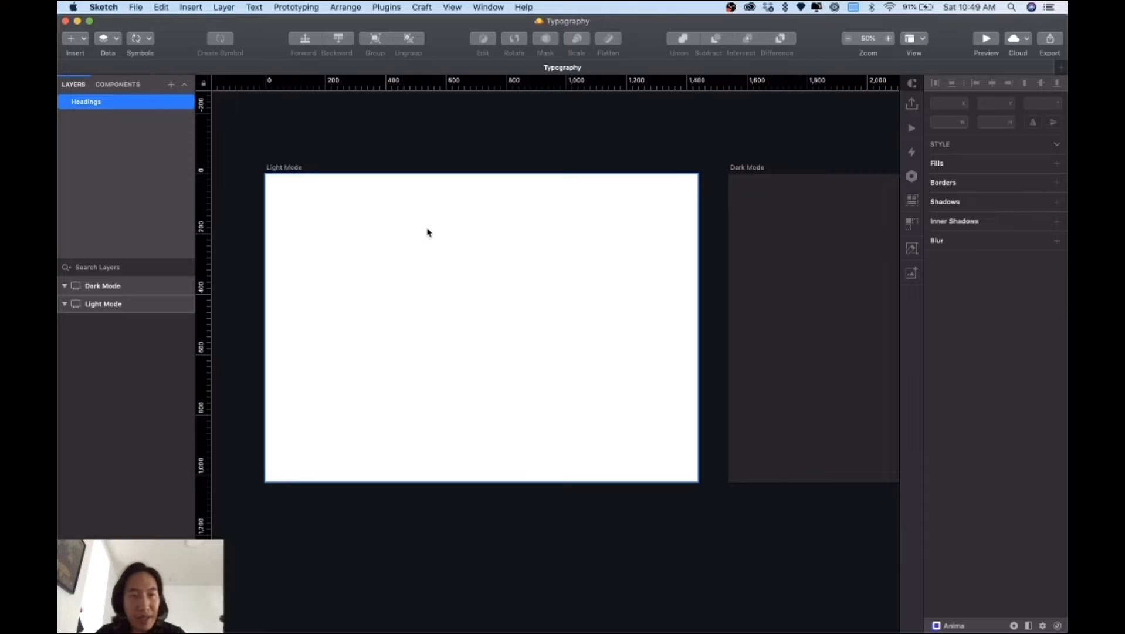
pyautogui.click(84, 42)
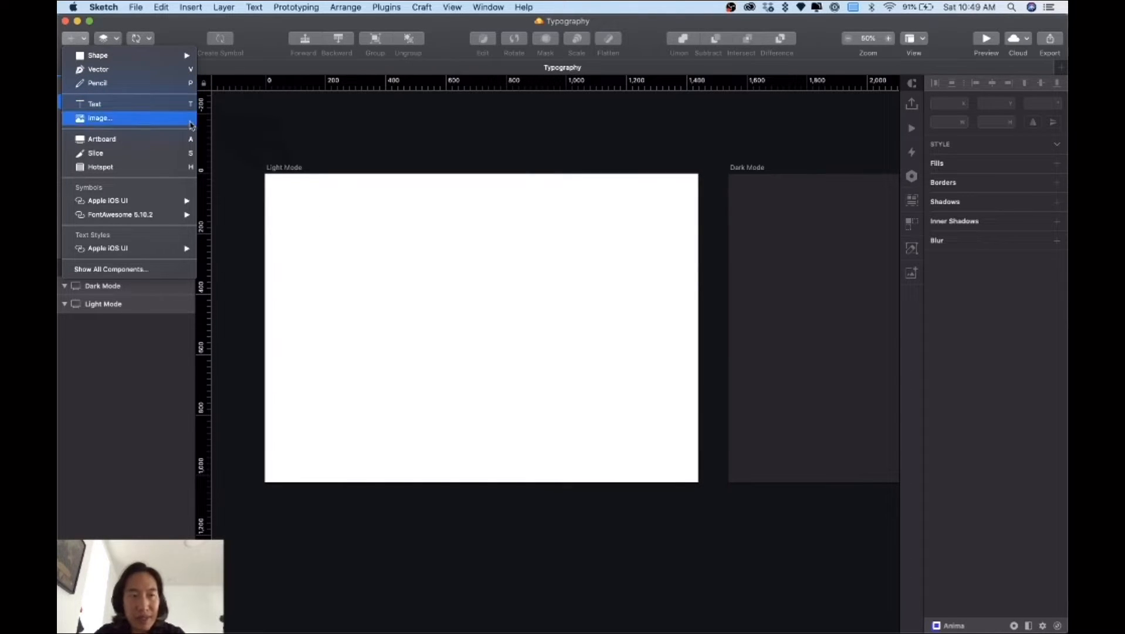
pyautogui.click(171, 104)
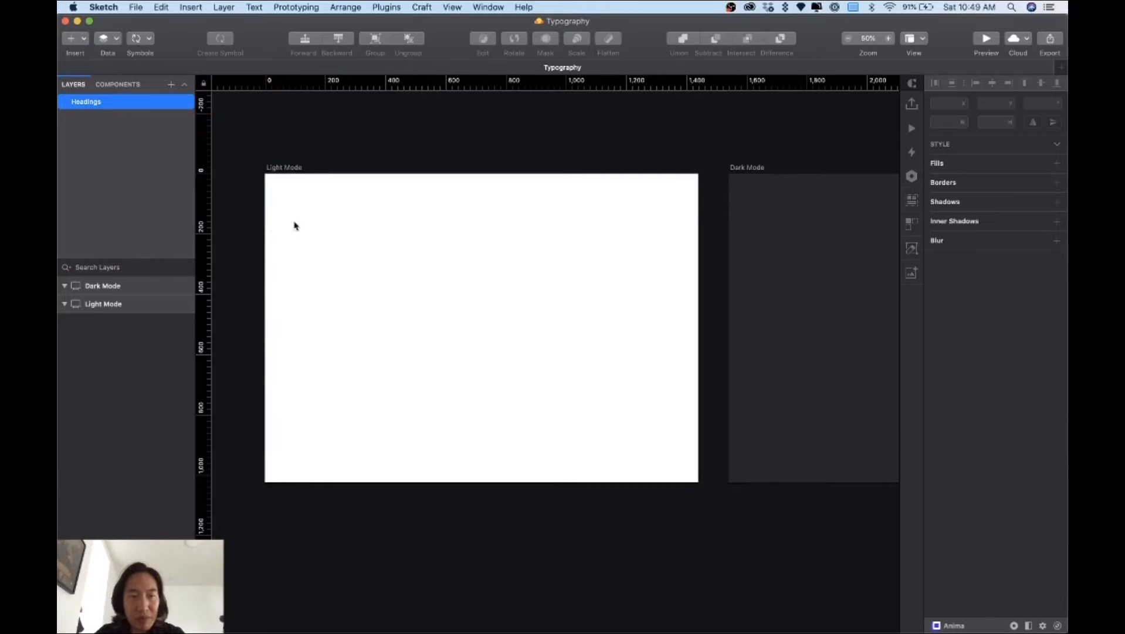
pyautogui.click(294, 221)
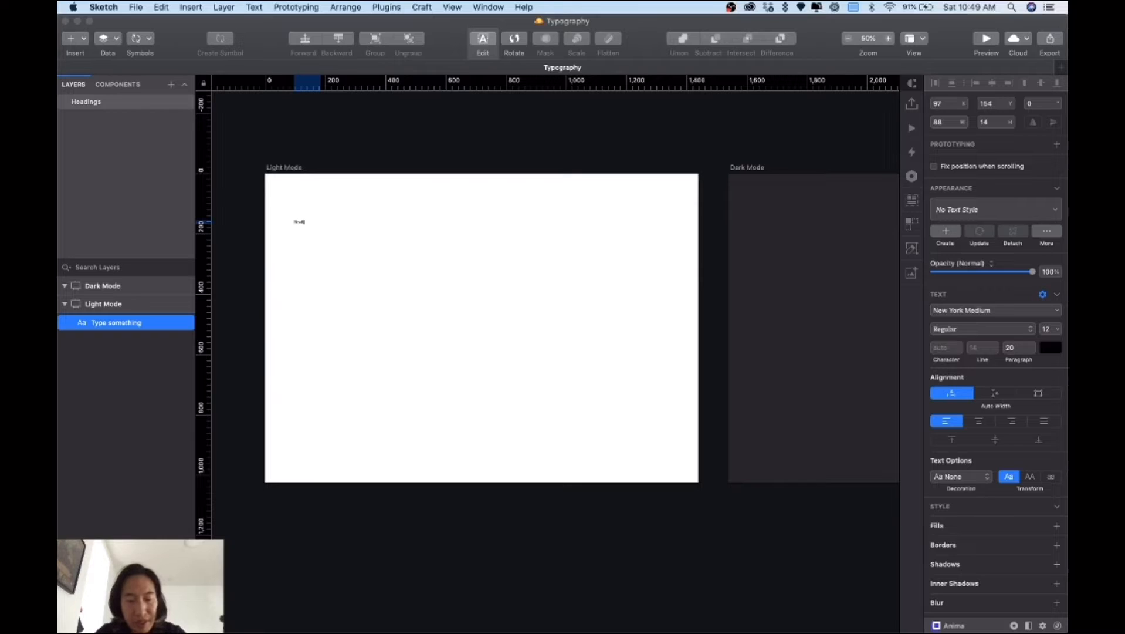
pyautogui.click(324, 224)
# Move the Heading 1 text slightly up on the Light Mode artboard, to about X 94, Y 131
pyautogui.hscroll(-1, 325, 224)
pyautogui.scroll(1, 325, 224)
pyautogui.press('super+plus')
pyautogui.press('super+plus')
pyautogui.hscroll(-13, 327, 224)
pyautogui.scroll(6, 326, 225)
pyautogui.hscroll(-4, 327, 225)
pyautogui.scroll(2, 327, 225)
pyautogui.hscroll(5, 326, 225)
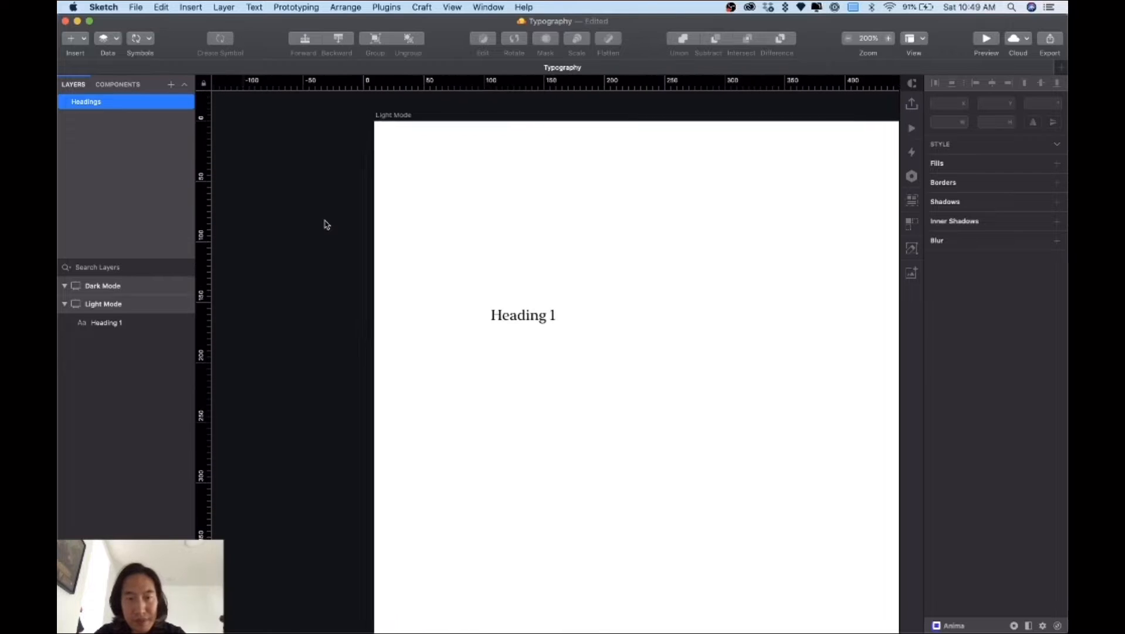
pyautogui.hscroll(5, 467, 308)
pyautogui.scroll(-1, 467, 308)
pyautogui.click(379, 309)
pyautogui.moveTo(379, 310); pyautogui.dragTo(351, 277)
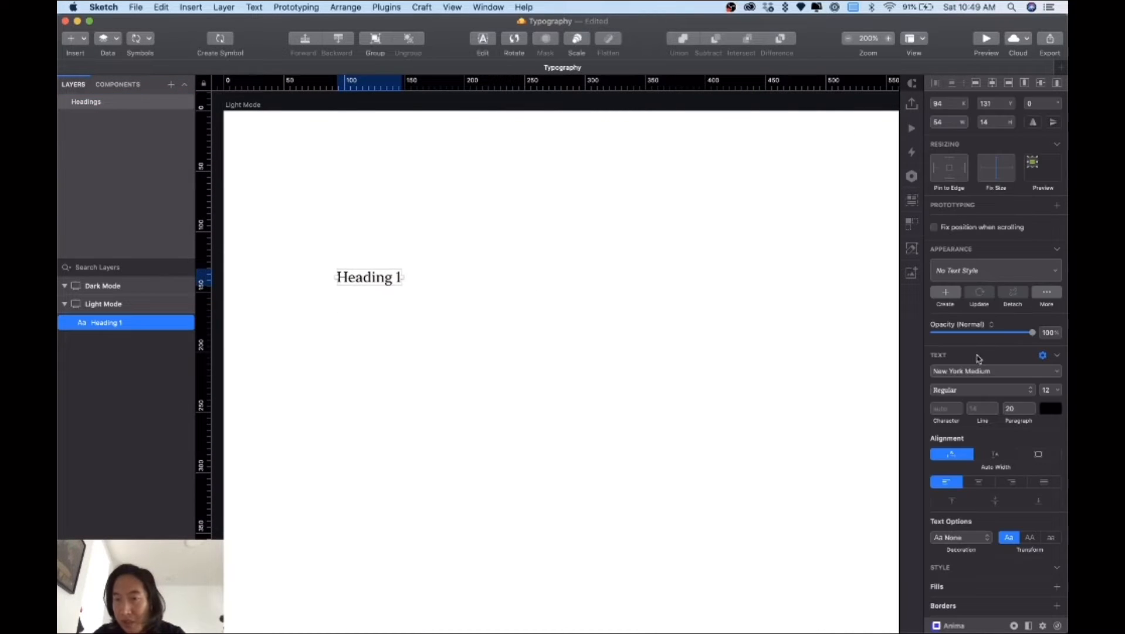
# Set the Heading 1 text's typeface to Playfair Display in the Black weight
pyautogui.click(984, 373)
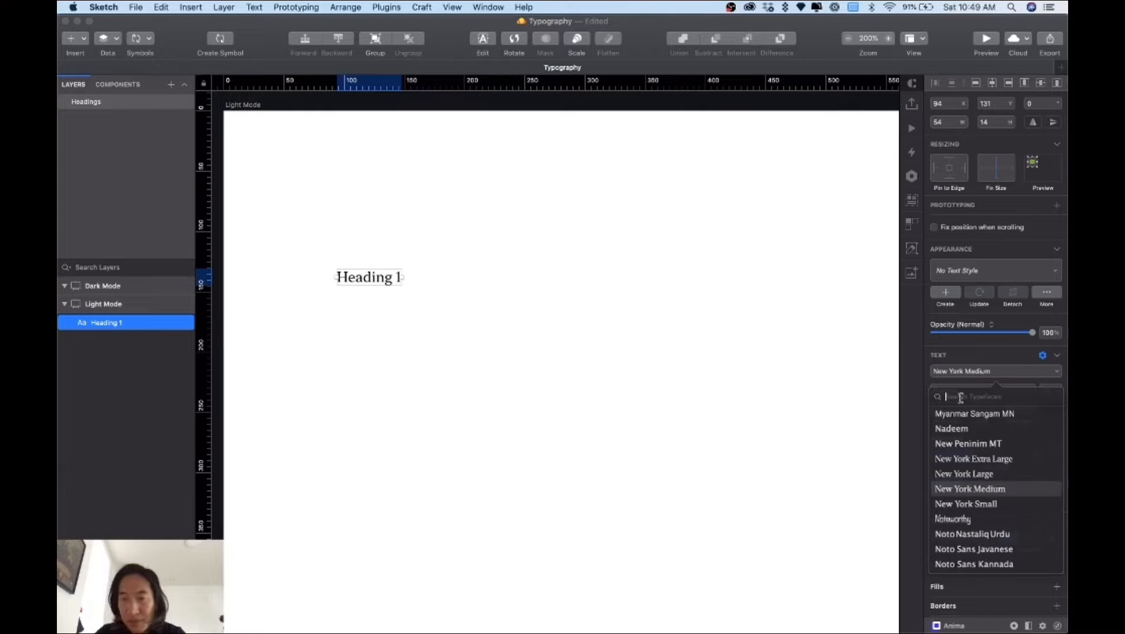
pyautogui.write('play')
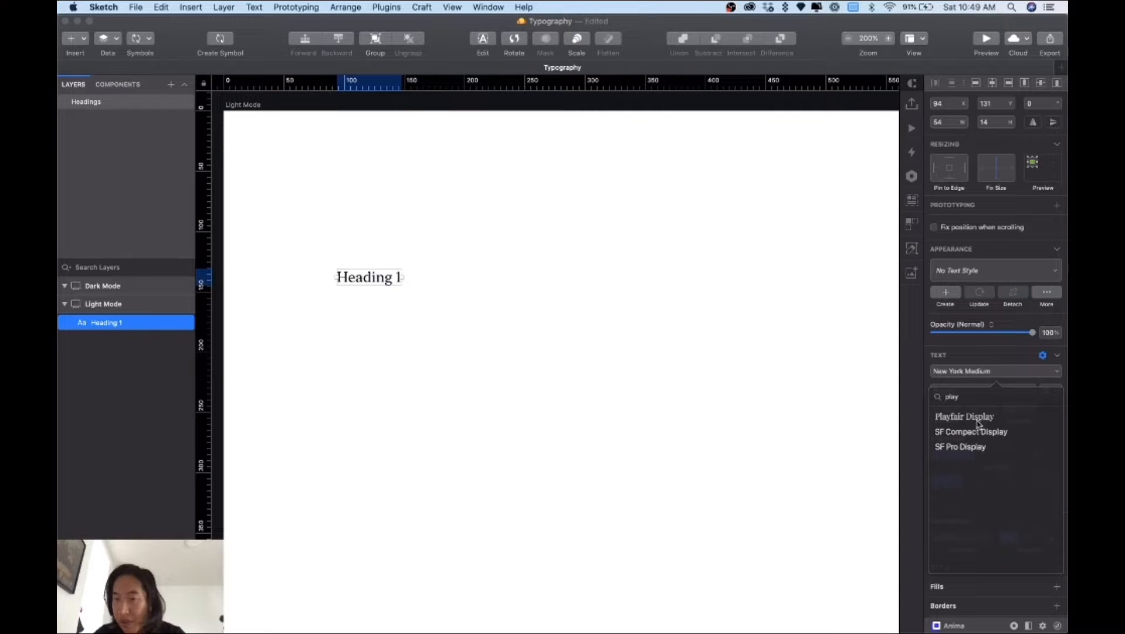
pyautogui.click(977, 417)
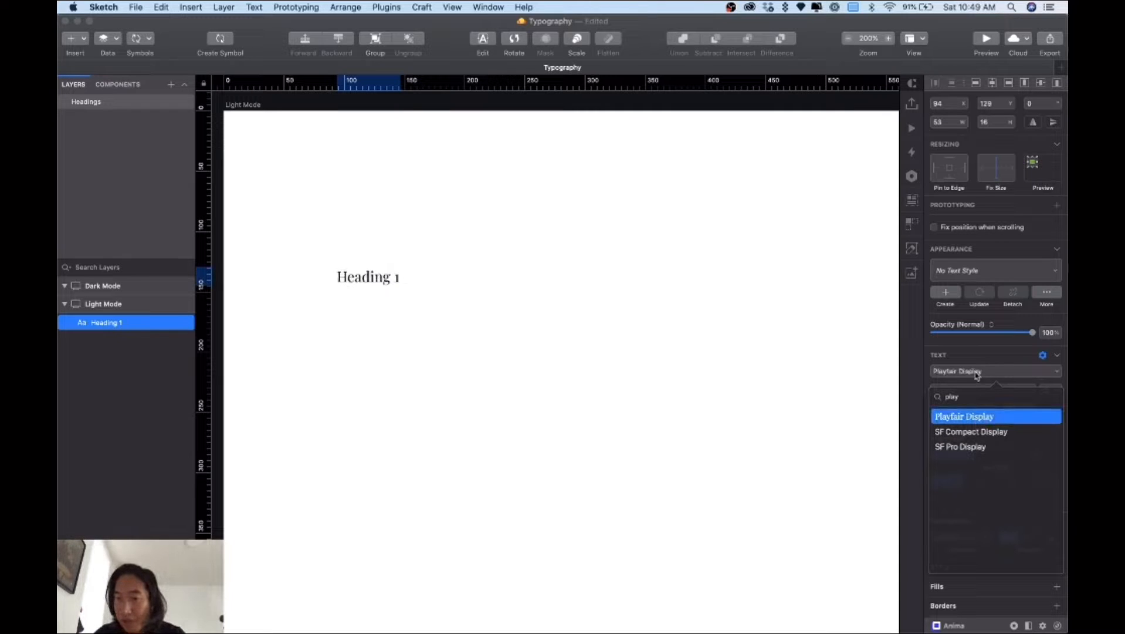
pyautogui.click(977, 360)
pyautogui.click(986, 390)
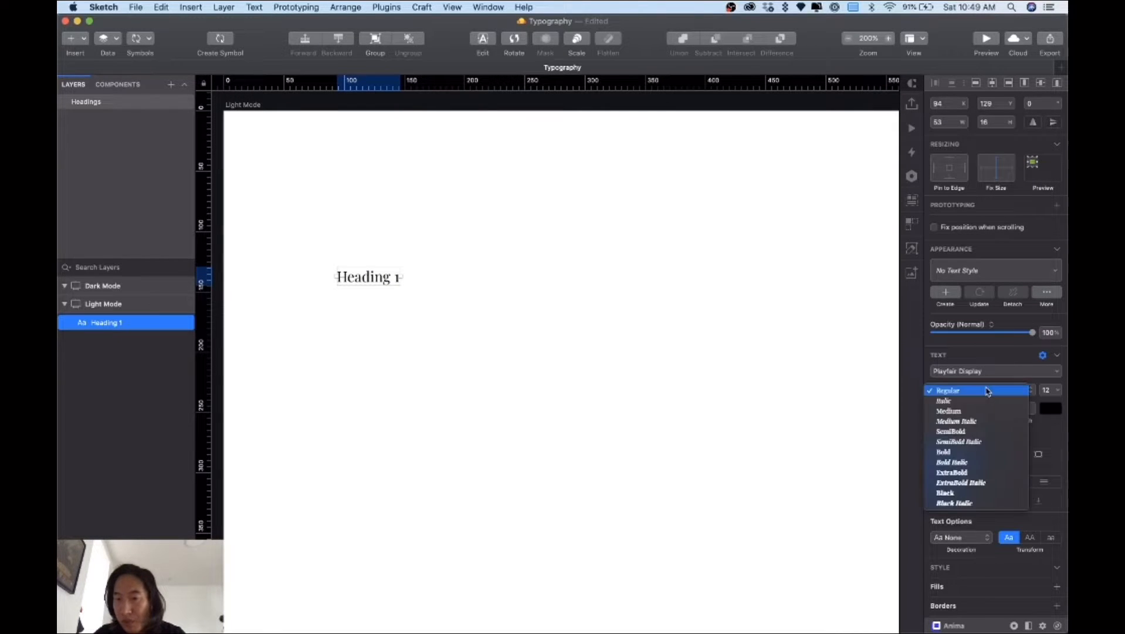
pyautogui.click(967, 493)
pyautogui.click(364, 406)
# Switch to the Heading Sizes spreadsheet in Chrome and check the h1 row and the h4 row's pt value
pyautogui.hotkey('ctrl', 'Up')
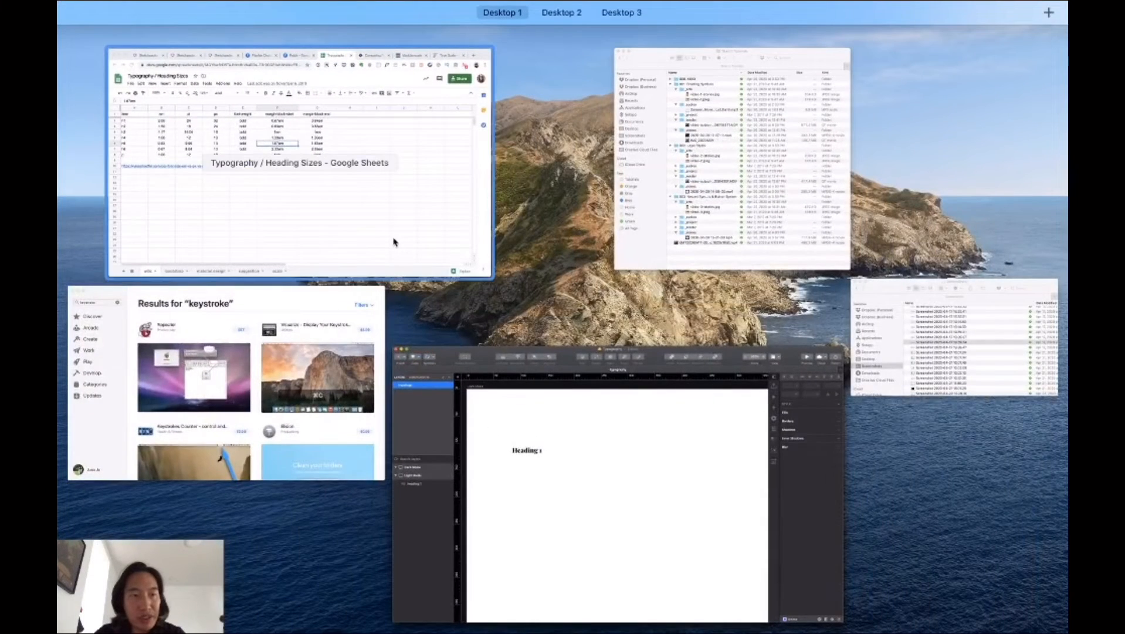
pyautogui.click(394, 242)
pyautogui.click(146, 235)
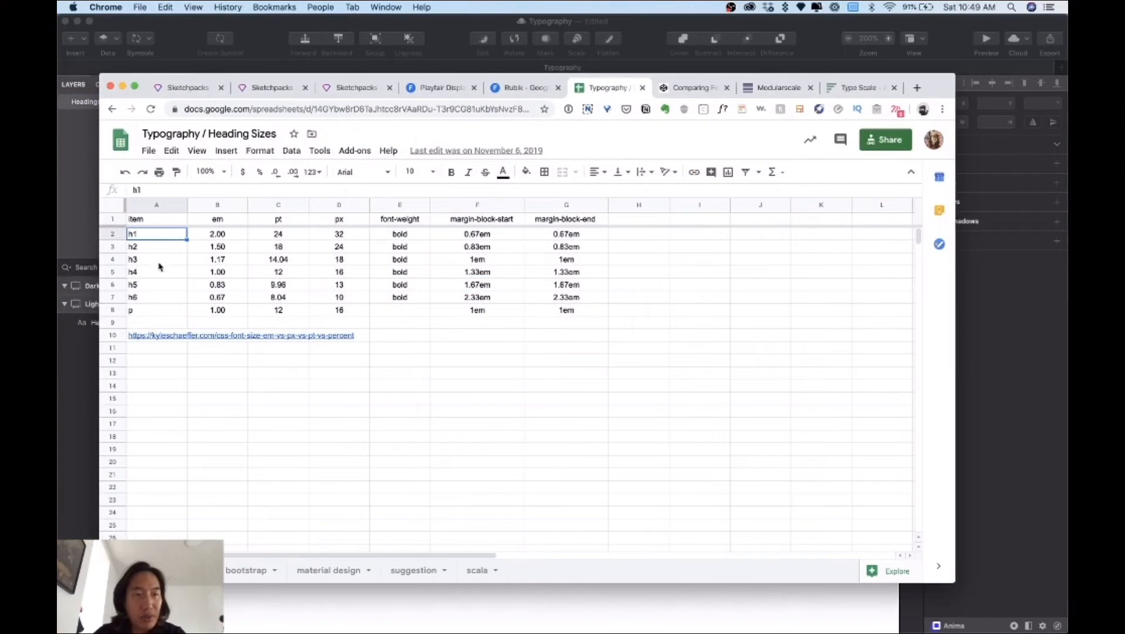
pyautogui.click(281, 273)
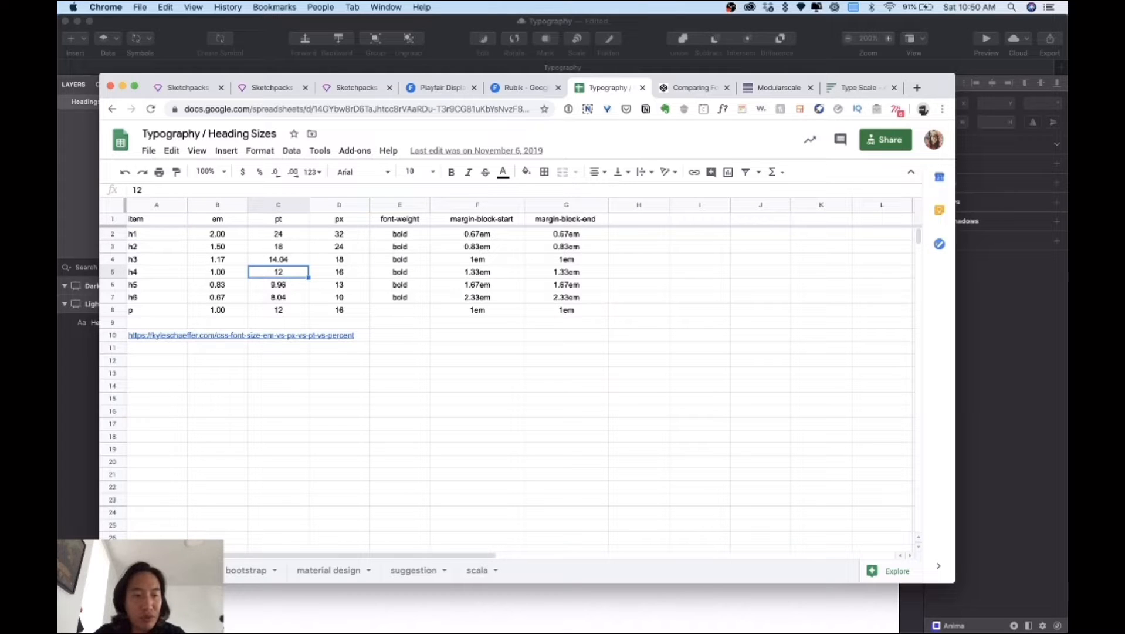
# Open the material design sheet and examine its body 2, subtitle 2 and h1 rows
pyautogui.click(343, 568)
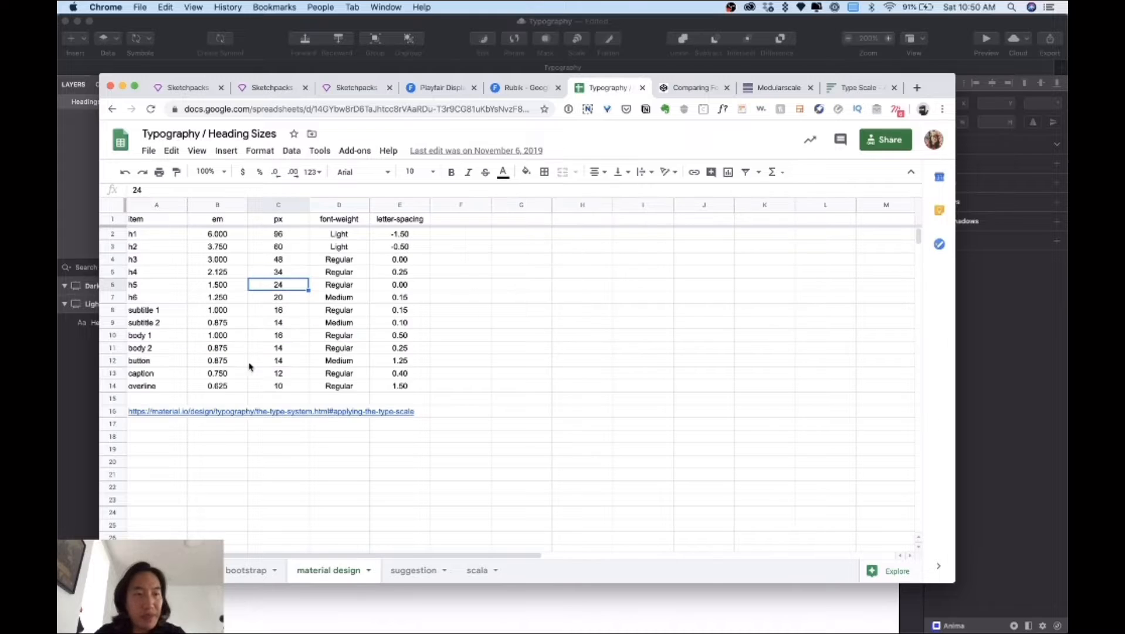
pyautogui.click(243, 350)
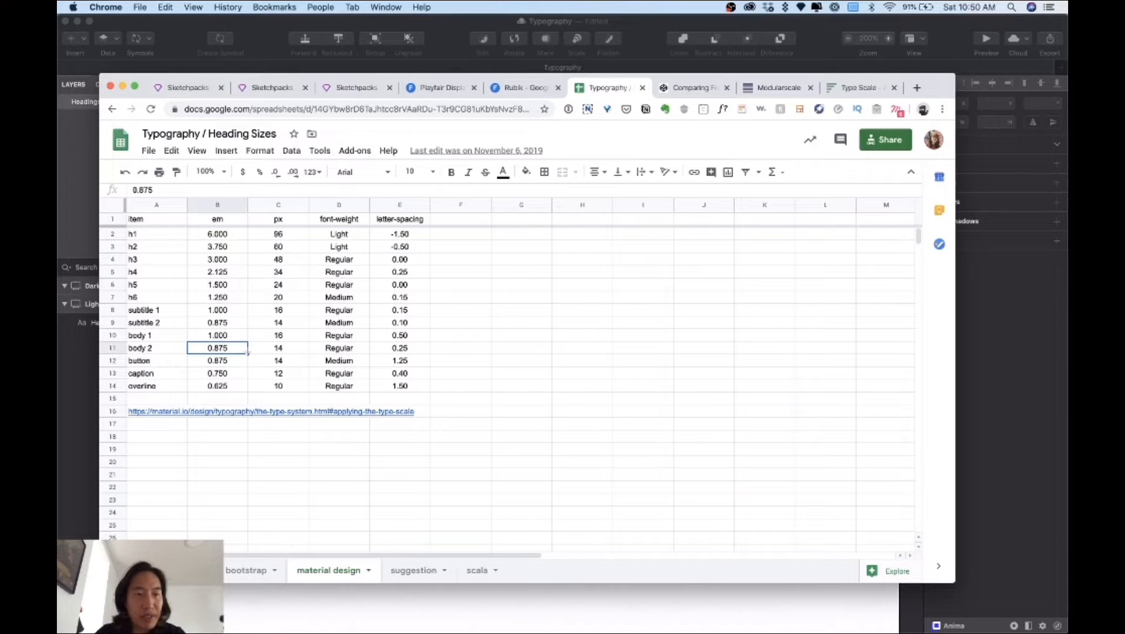
pyautogui.click(283, 323)
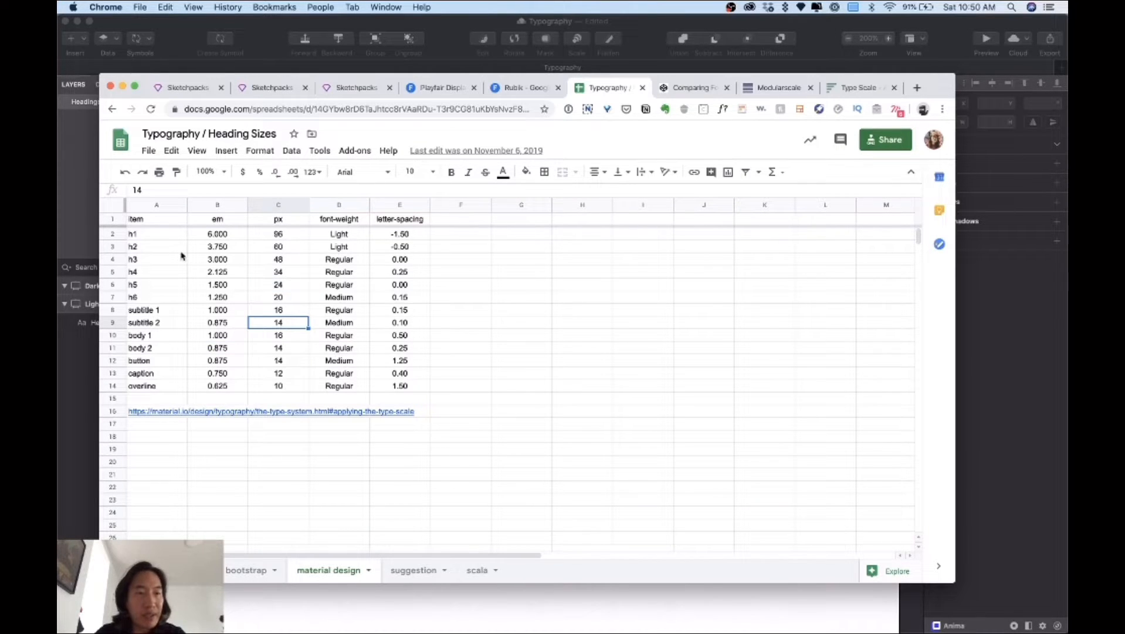
pyautogui.click(142, 238)
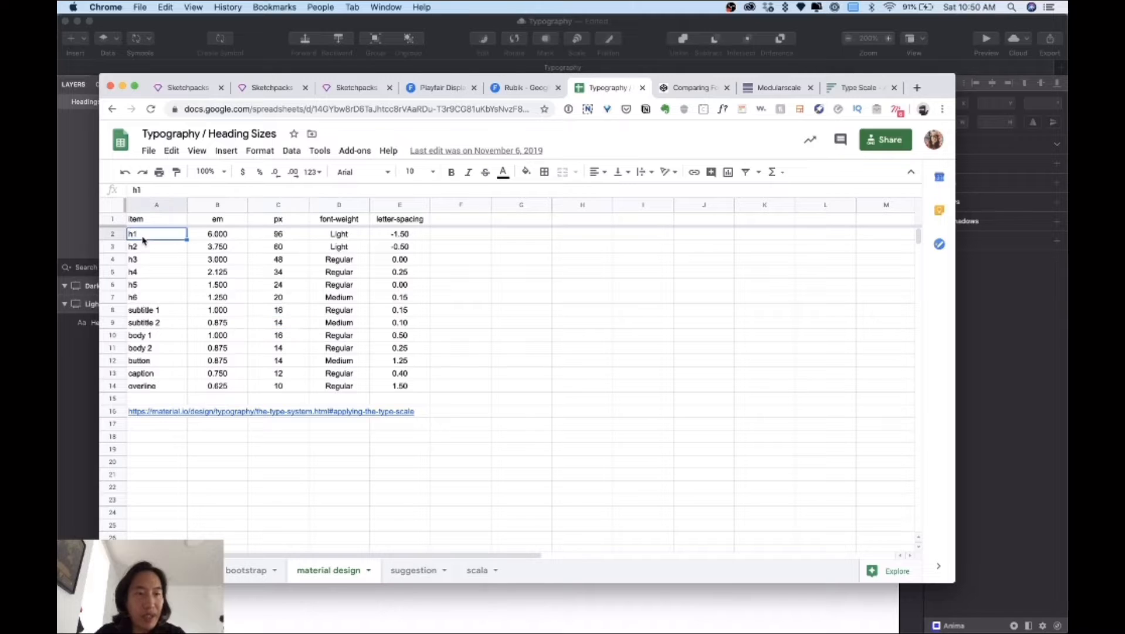
# Check the material design h1 px size, then examine the em and px values of h1, h2 and p in the sheet before bootstrap
pyautogui.click(284, 236)
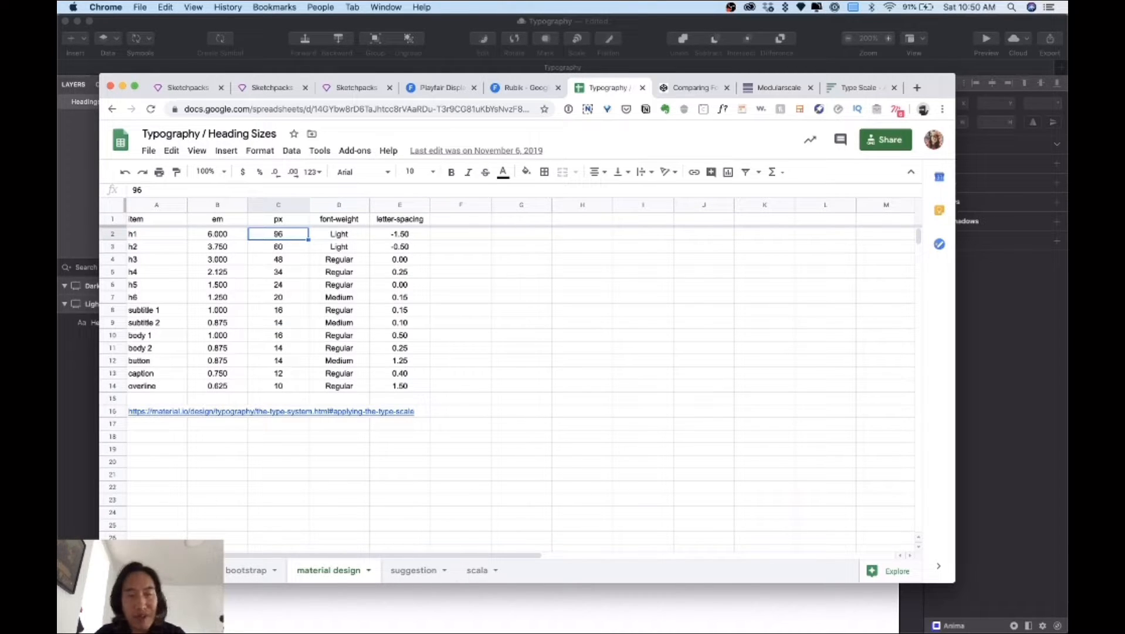
pyautogui.click(183, 570)
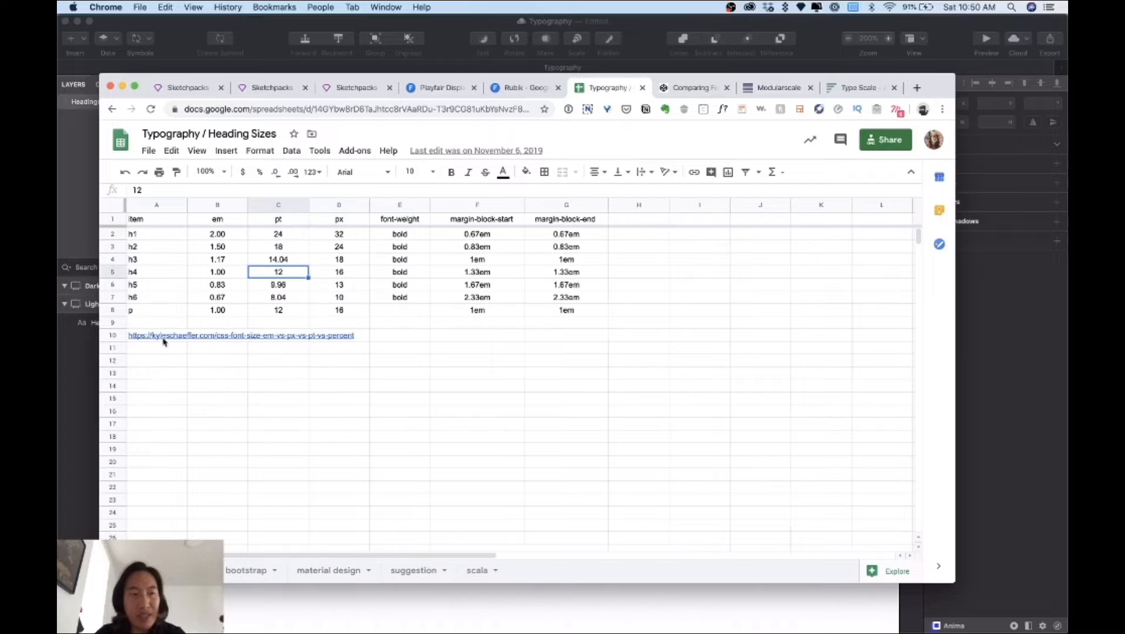
pyautogui.click(340, 237)
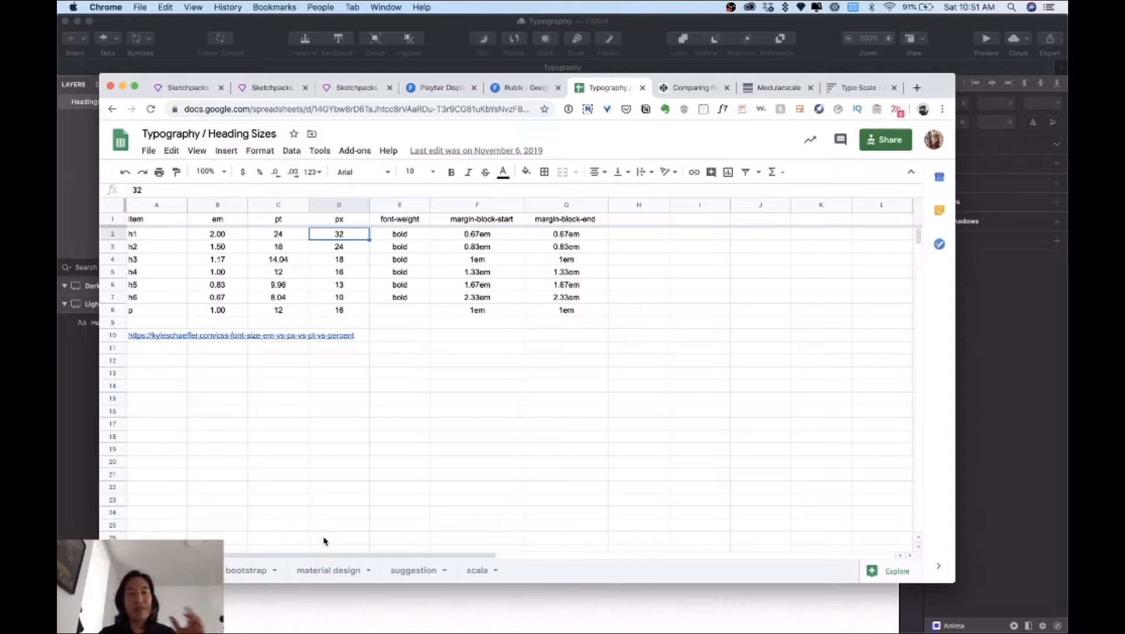
pyautogui.click(340, 218)
pyautogui.click(338, 238)
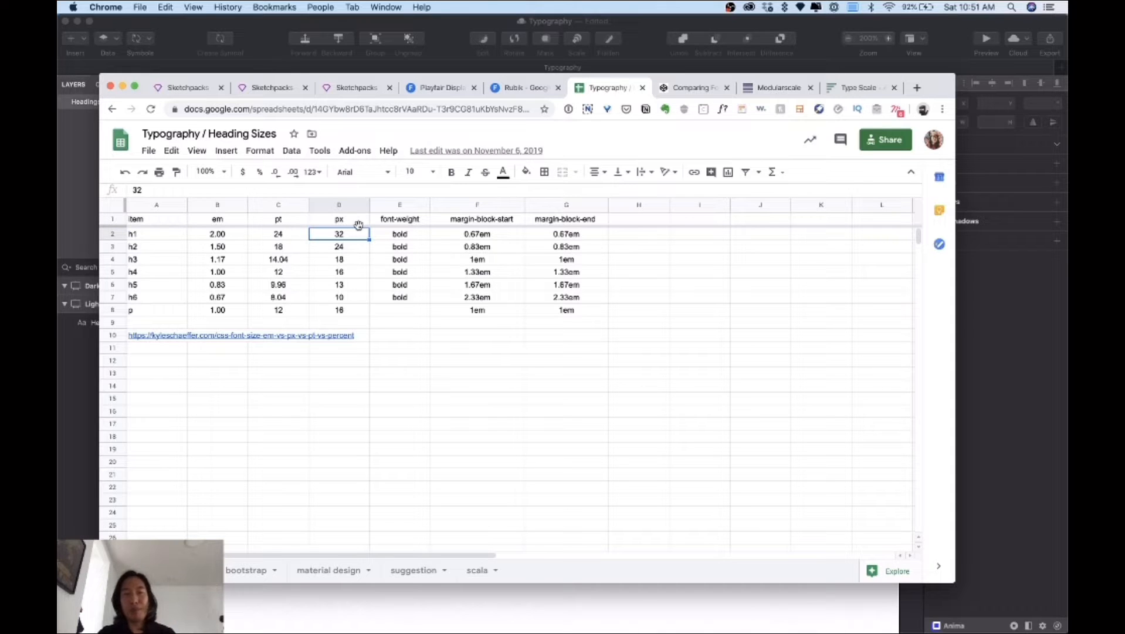
pyautogui.click(229, 248)
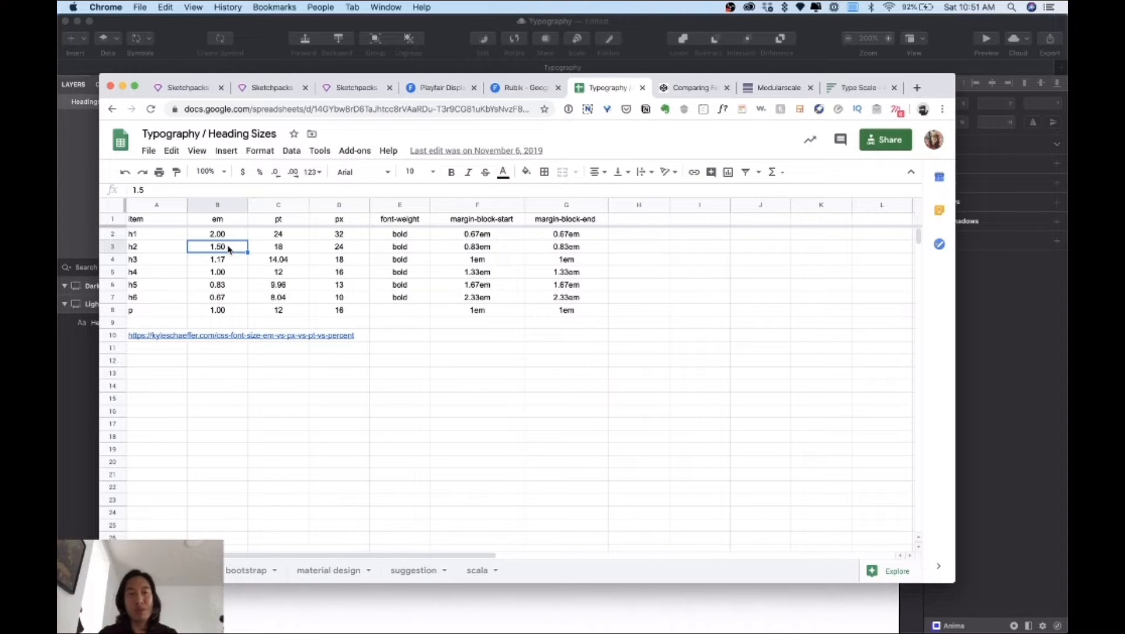
pyautogui.click(336, 238)
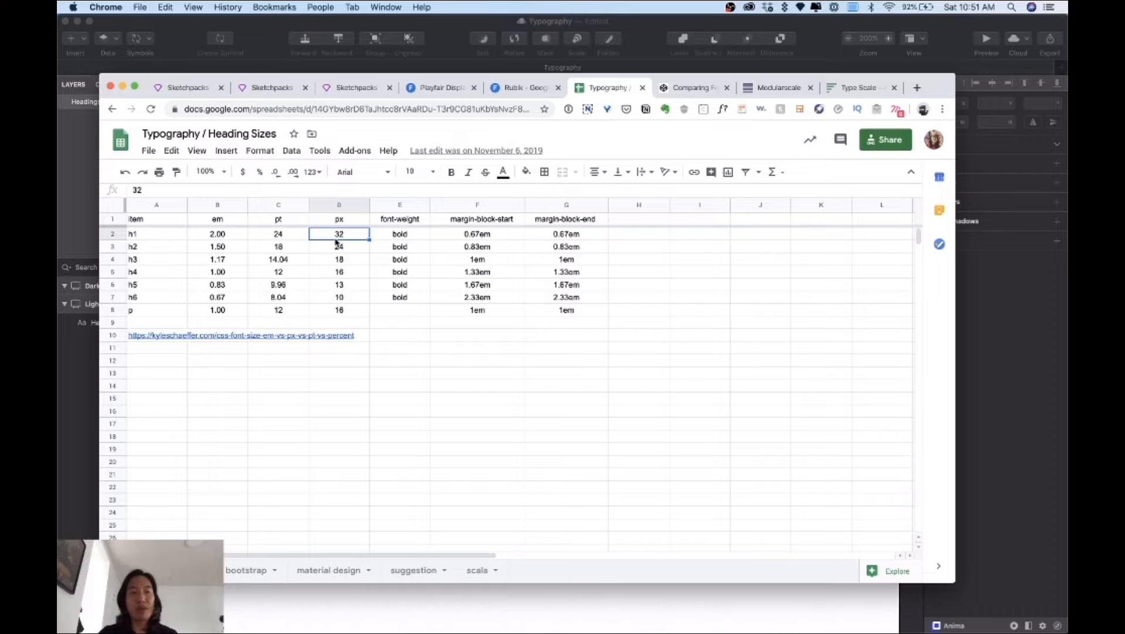
pyautogui.click(223, 310)
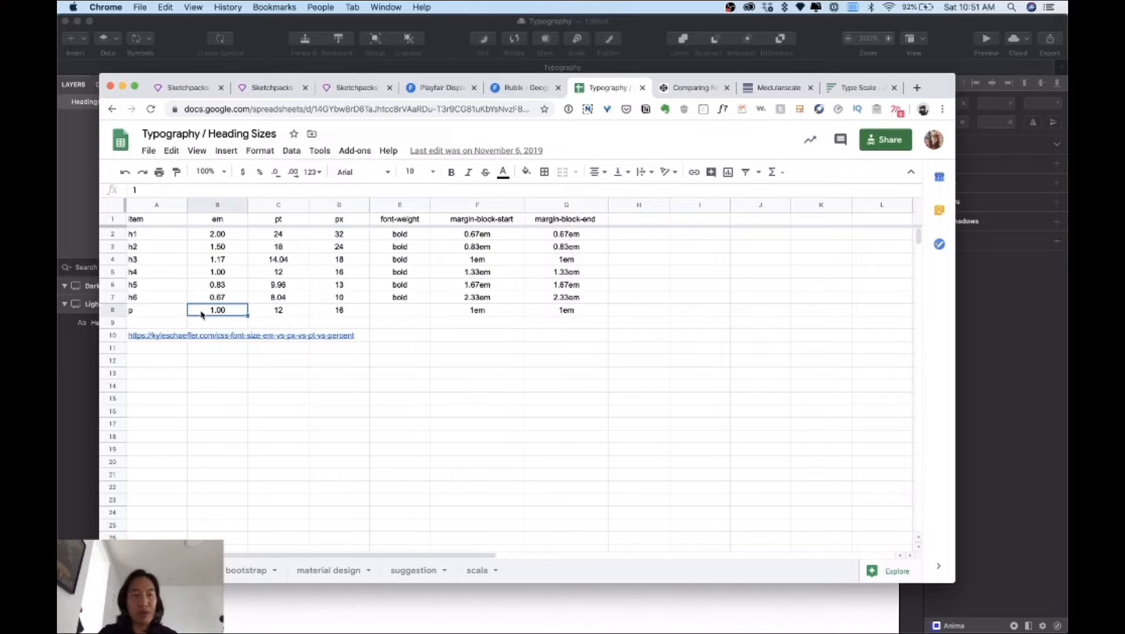
pyautogui.click(336, 311)
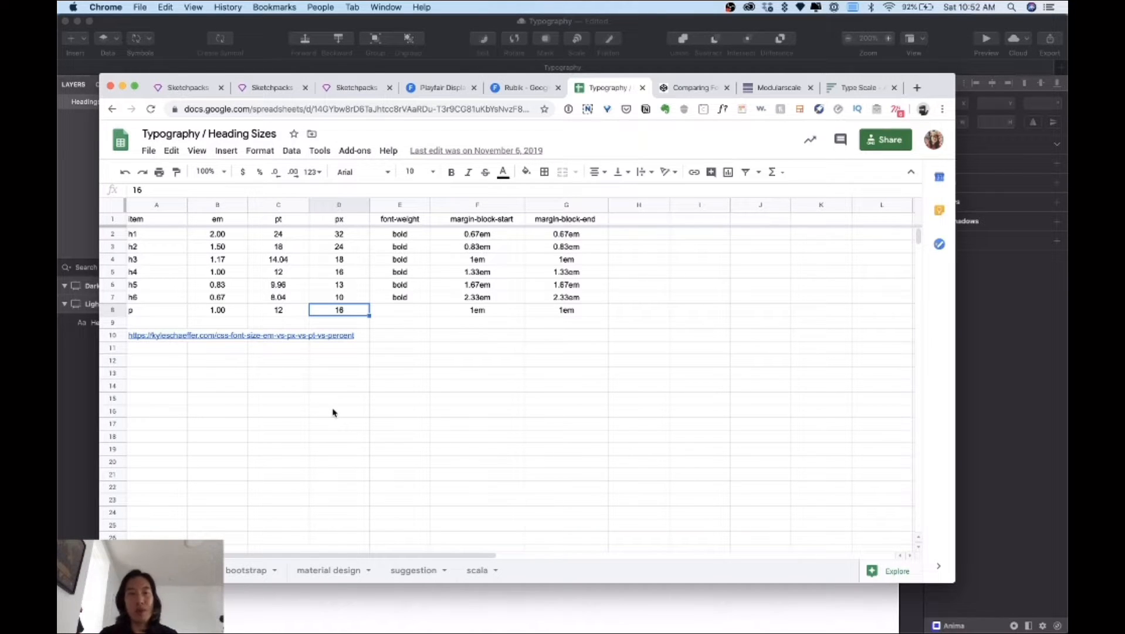
# Open the bootstrap sheet and examine the rem, pt and px sizes of the h1 row and the .display-1 to .display-4 rows
pyautogui.click(246, 570)
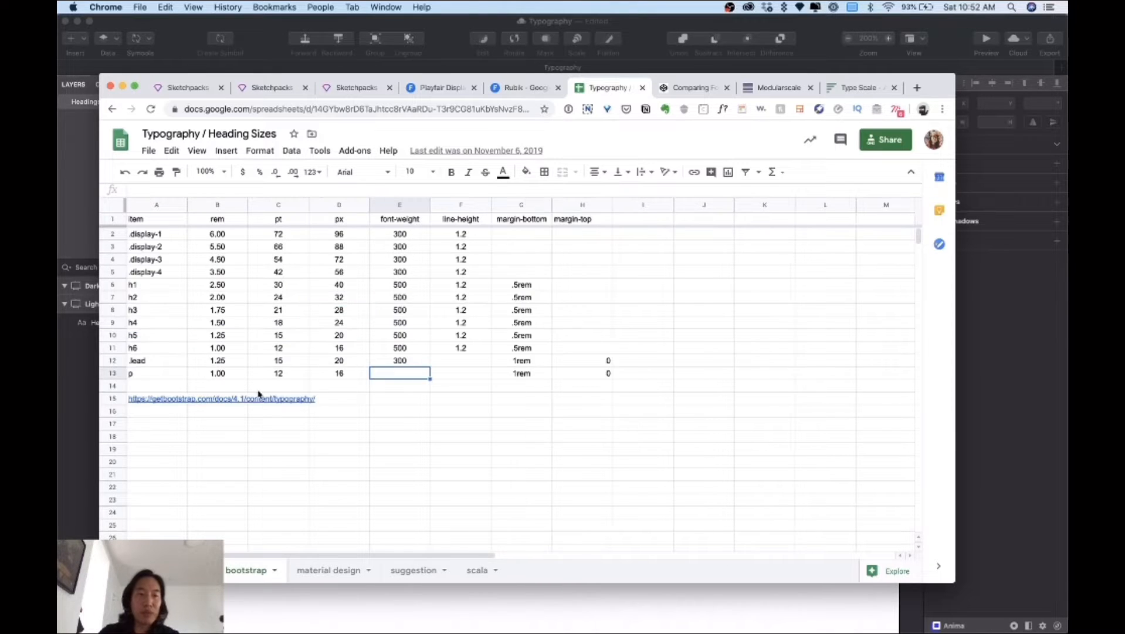
pyautogui.click(256, 338)
pyautogui.click(247, 284)
pyautogui.click(290, 275)
pyautogui.click(344, 275)
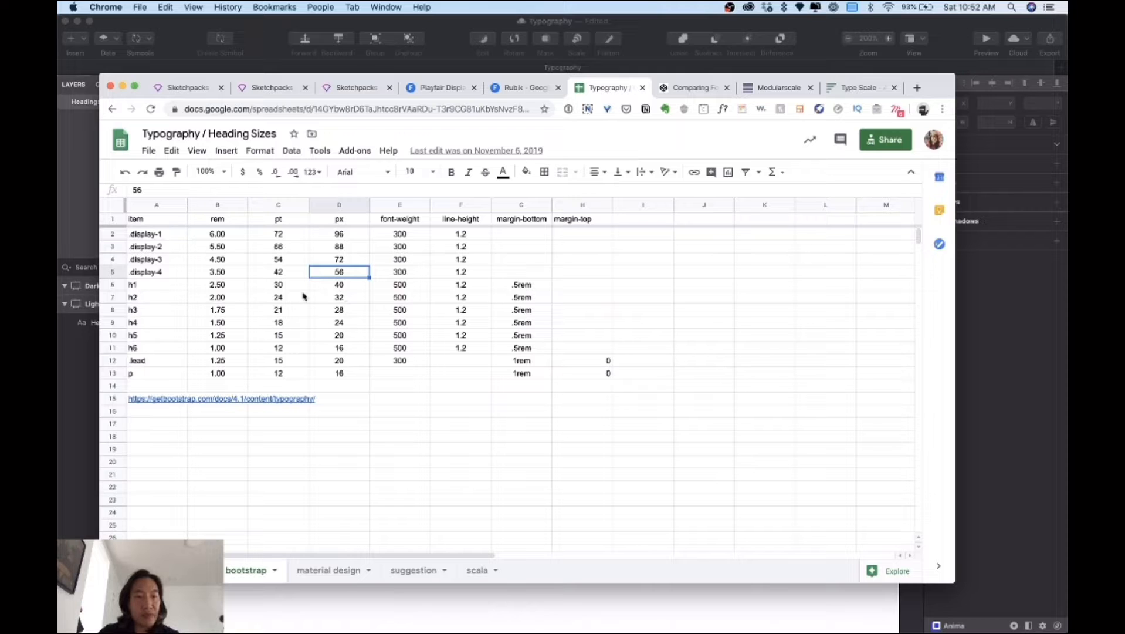
pyautogui.moveTo(144, 287); pyautogui.dragTo(329, 288)
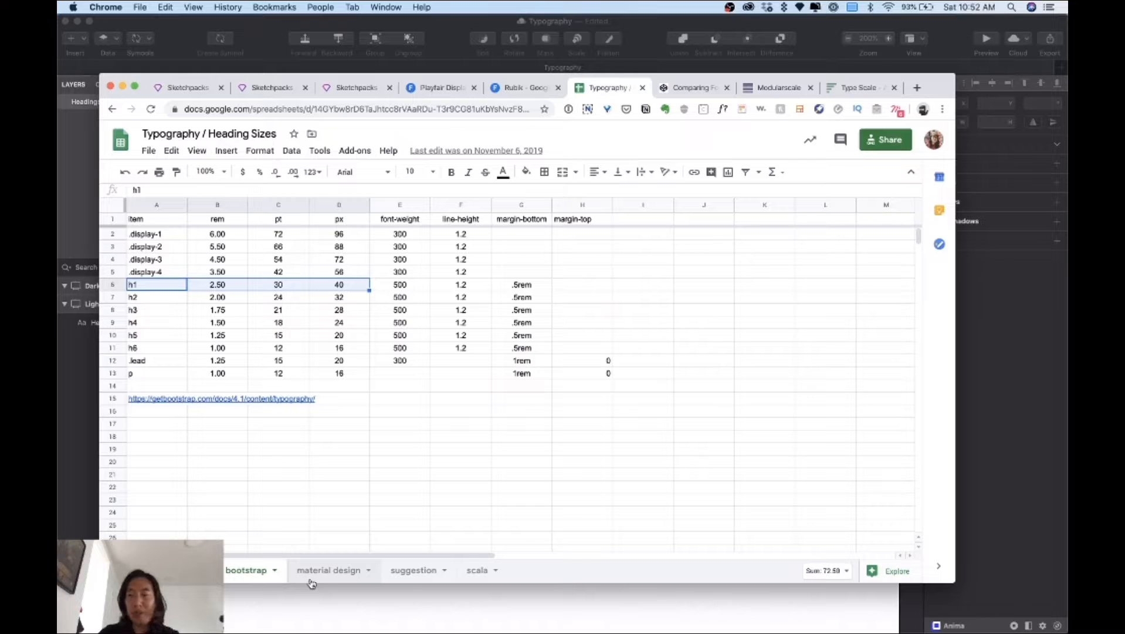
pyautogui.click(332, 236)
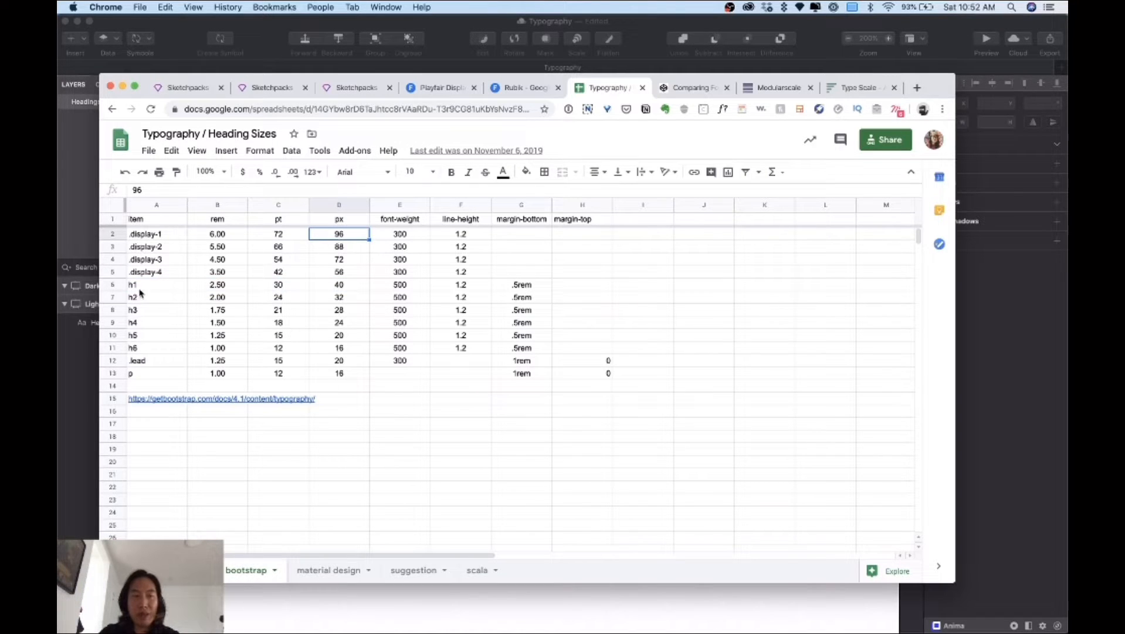
pyautogui.click(156, 236)
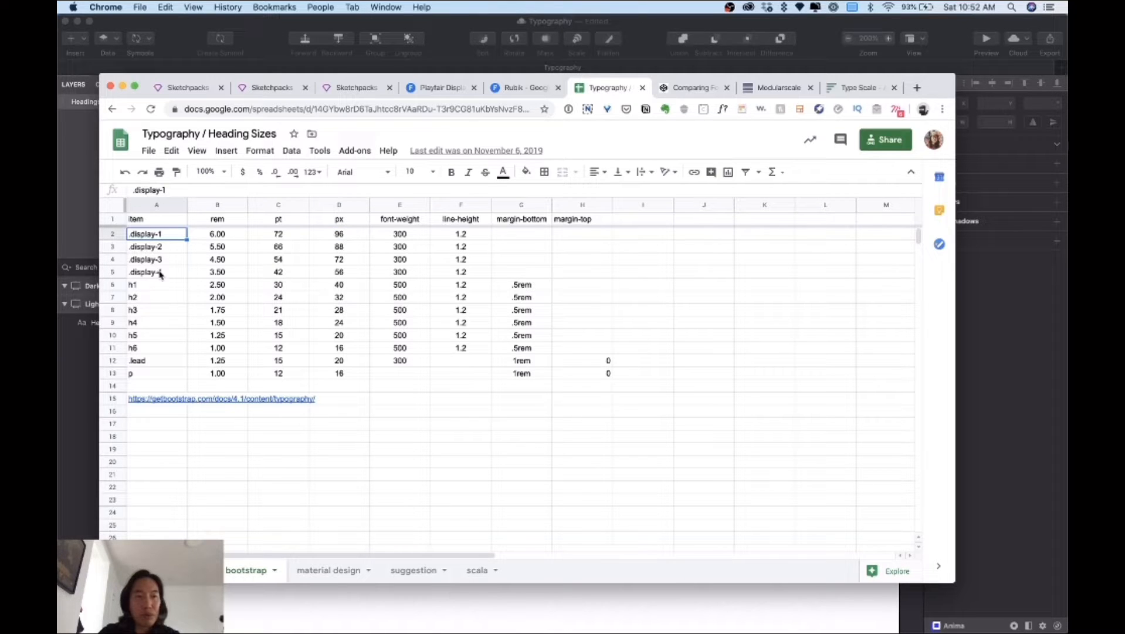
pyautogui.keyDown('shift'); pyautogui.click(160, 273); pyautogui.keyUp('shift')
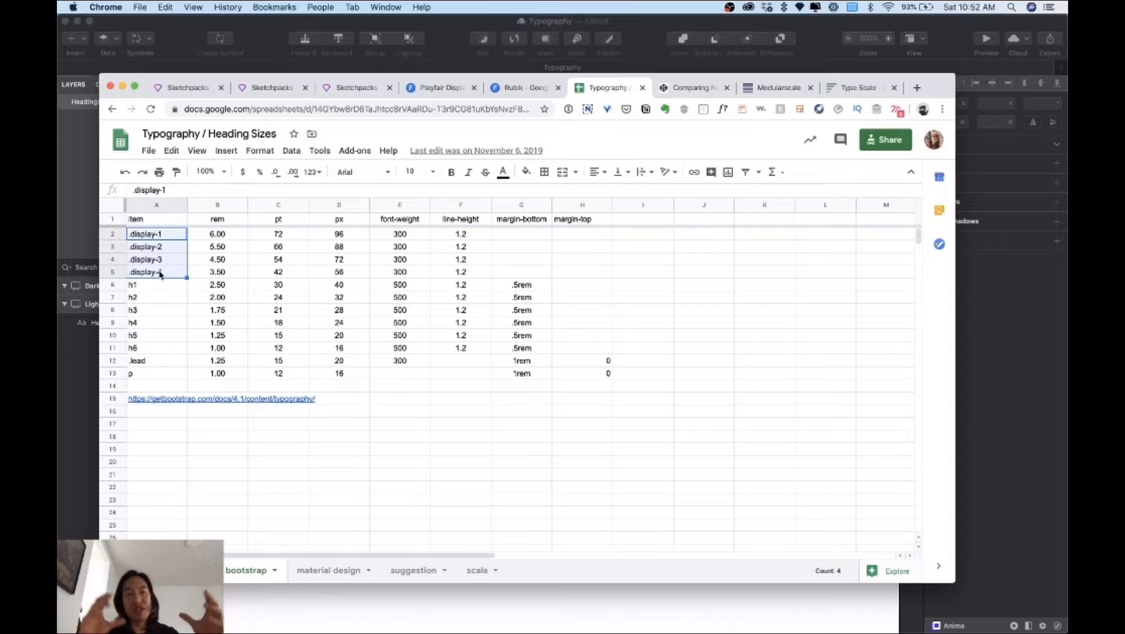
# Compare the px sizes and item names of the bootstrap display rows with the h1, h2 and .lead rows
pyautogui.click(339, 246)
pyautogui.click(339, 297)
pyautogui.click(339, 271)
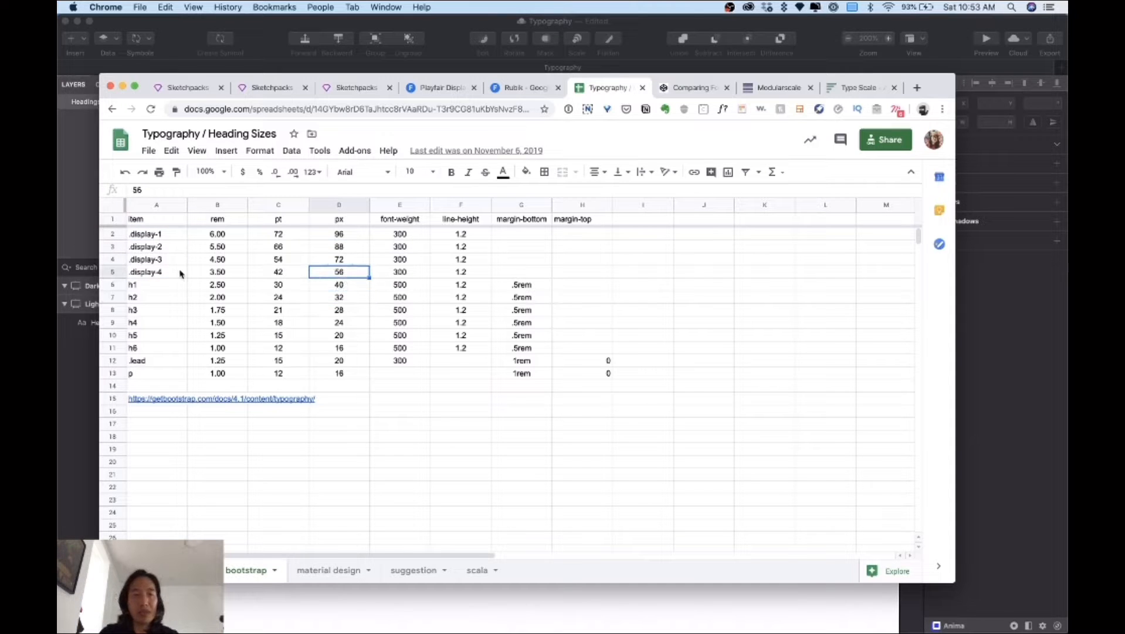
pyautogui.click(136, 271)
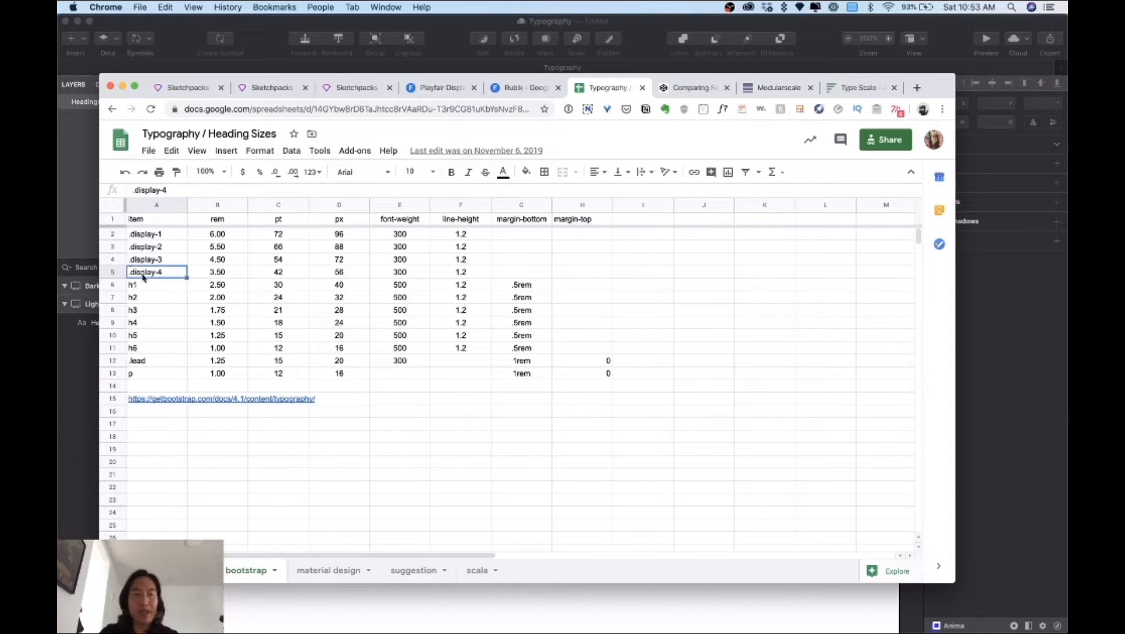
pyautogui.click(132, 234)
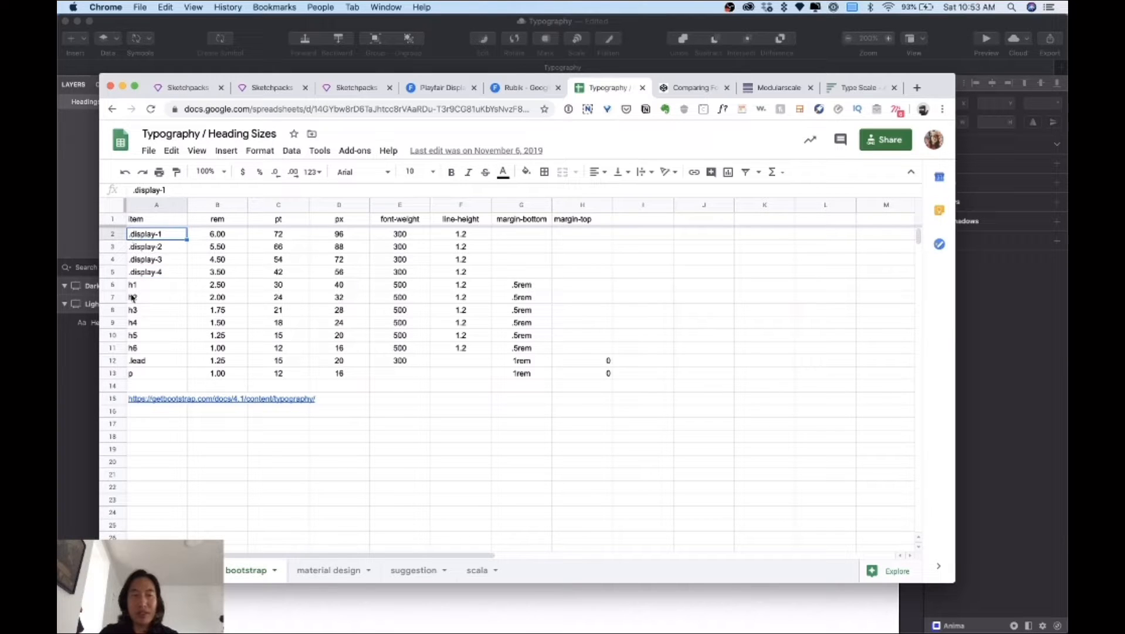
pyautogui.click(130, 363)
pyautogui.click(140, 238)
pyautogui.click(143, 260)
pyautogui.click(163, 270)
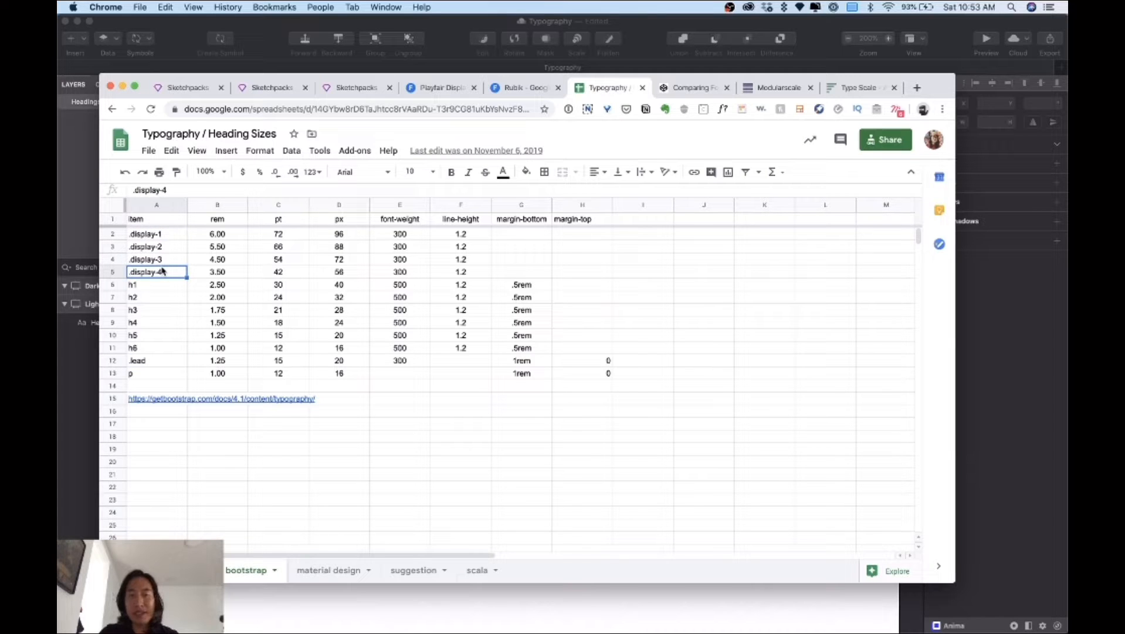
pyautogui.click(148, 288)
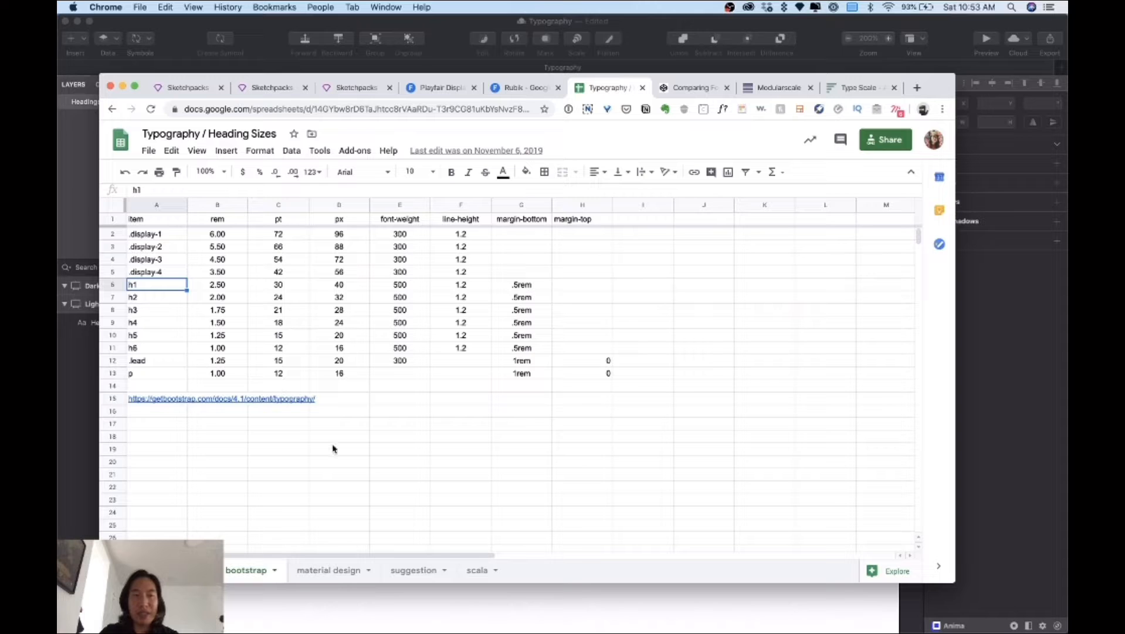
# In the material design sheet, prefix the subtitle 1 and subtitle 2 item names with a period
pyautogui.click(327, 572)
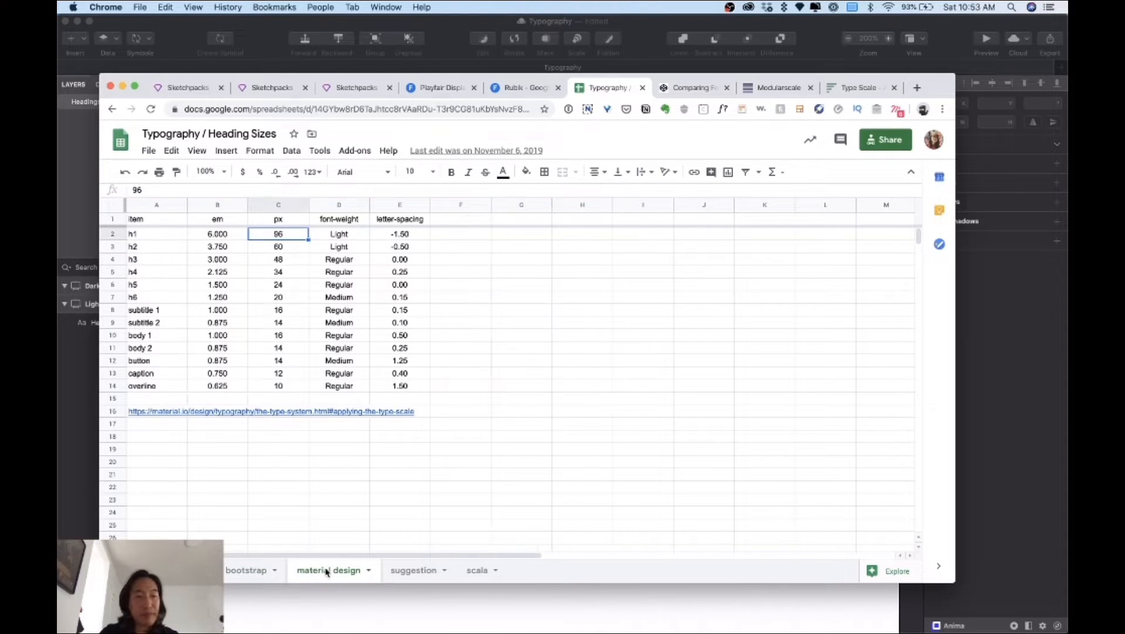
pyautogui.click(210, 340)
pyautogui.click(183, 313)
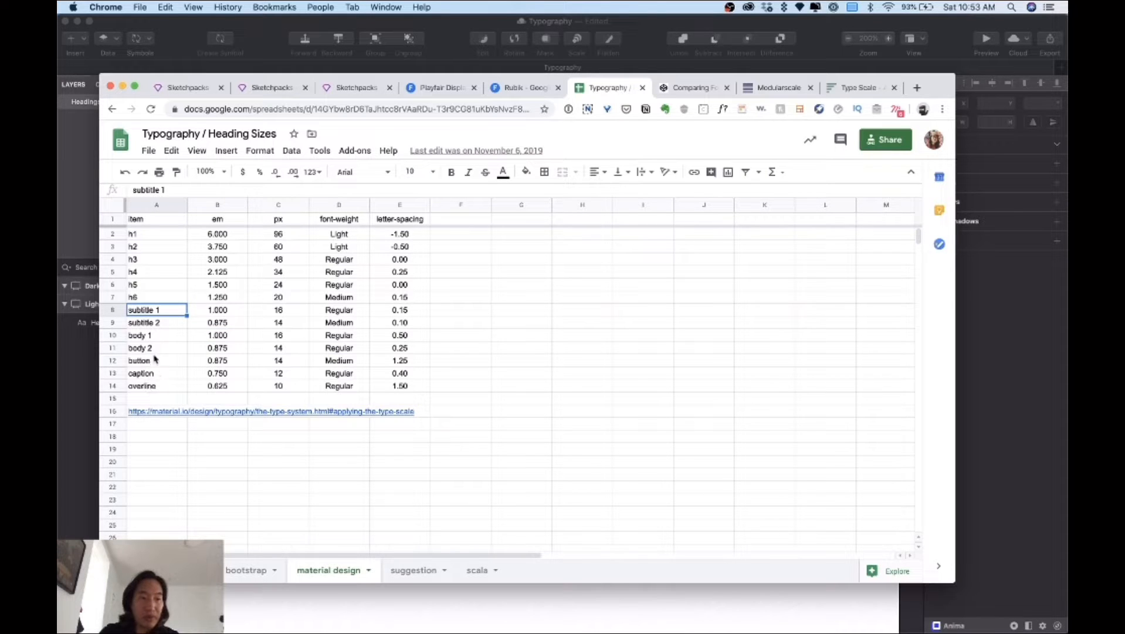
pyautogui.keyDown('shift'); pyautogui.click(148, 388); pyautogui.keyUp('shift')
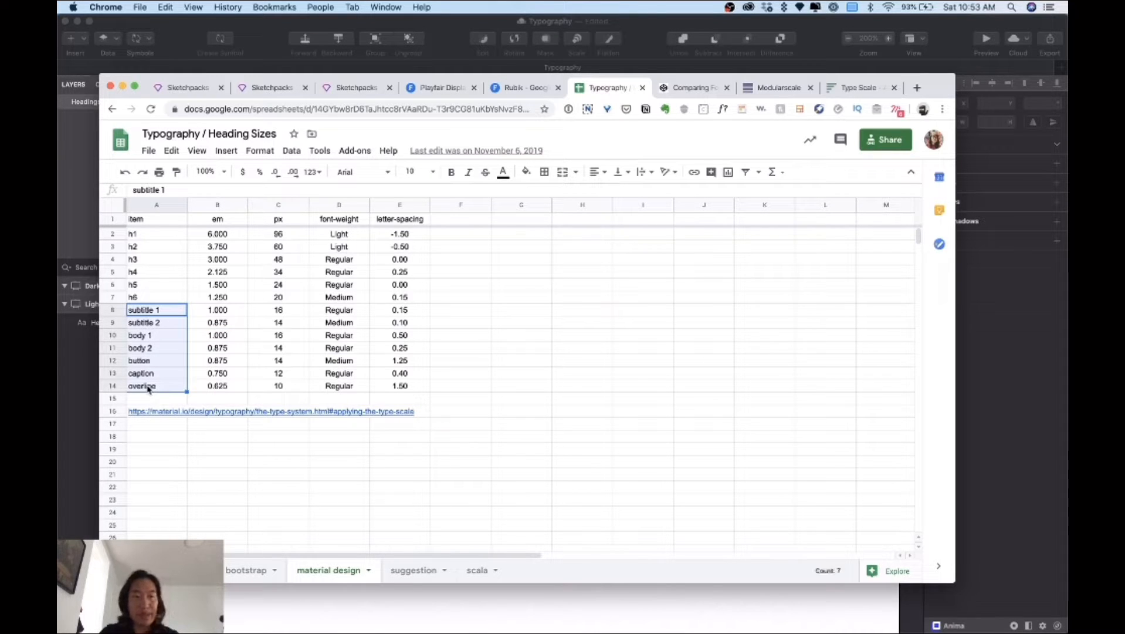
pyautogui.doubleClick(141, 309)
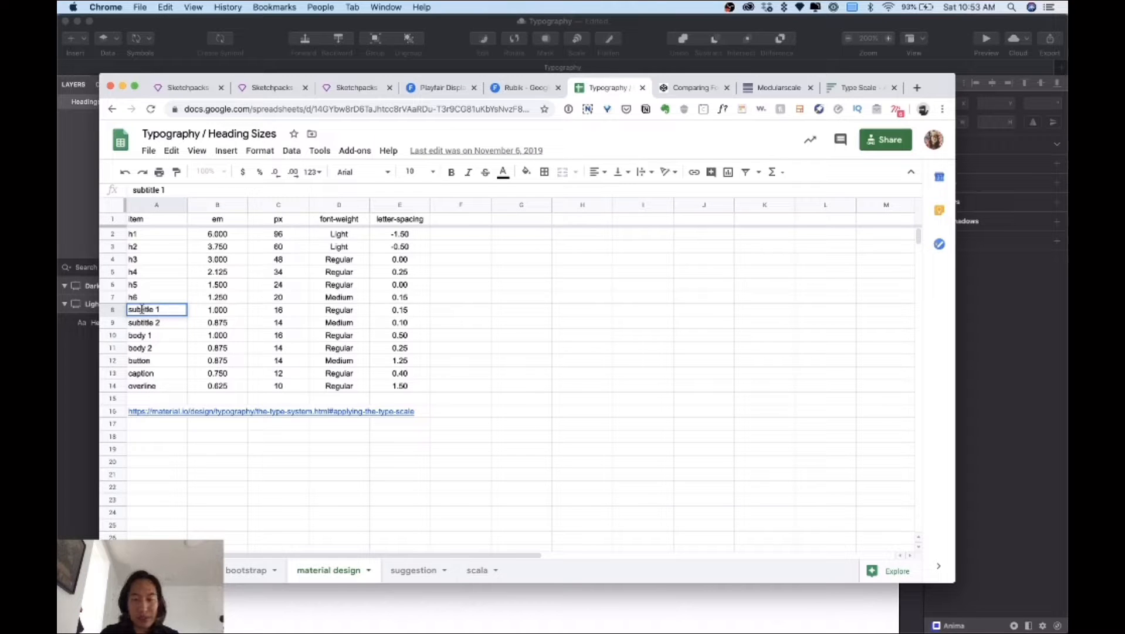
pyautogui.write('.')
pyautogui.press('Return')
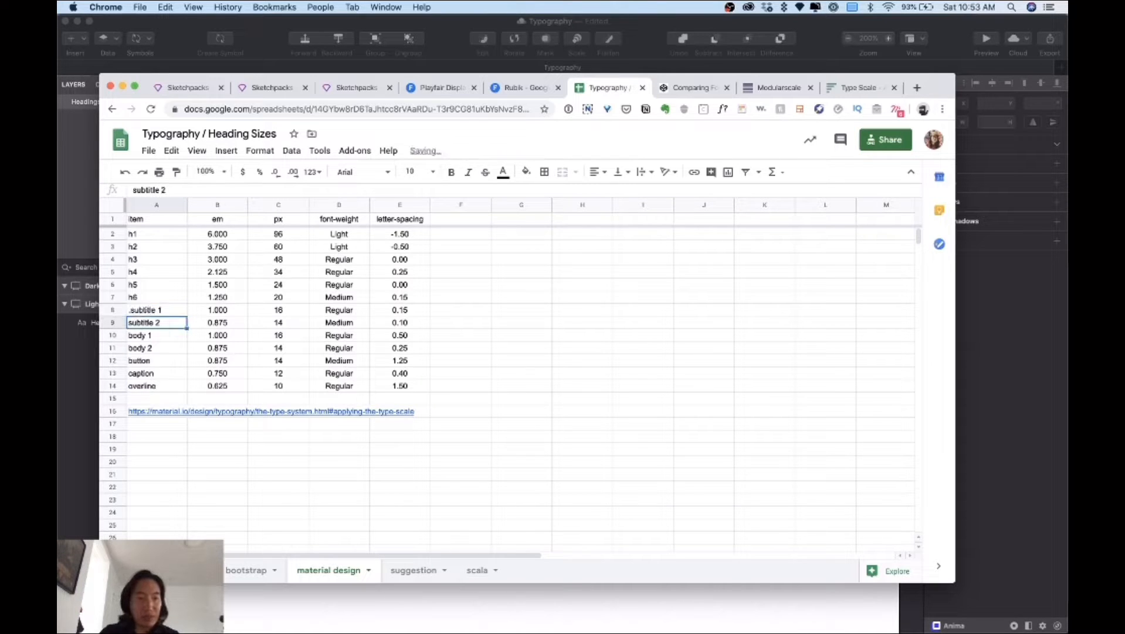
pyautogui.doubleClick(130, 322)
pyautogui.write('.')
pyautogui.press('Return')
# Examine the h1 to h6 rows of the material design sheet, including the px sizes of h4 and h1
pyautogui.click(219, 298)
pyautogui.click(232, 249)
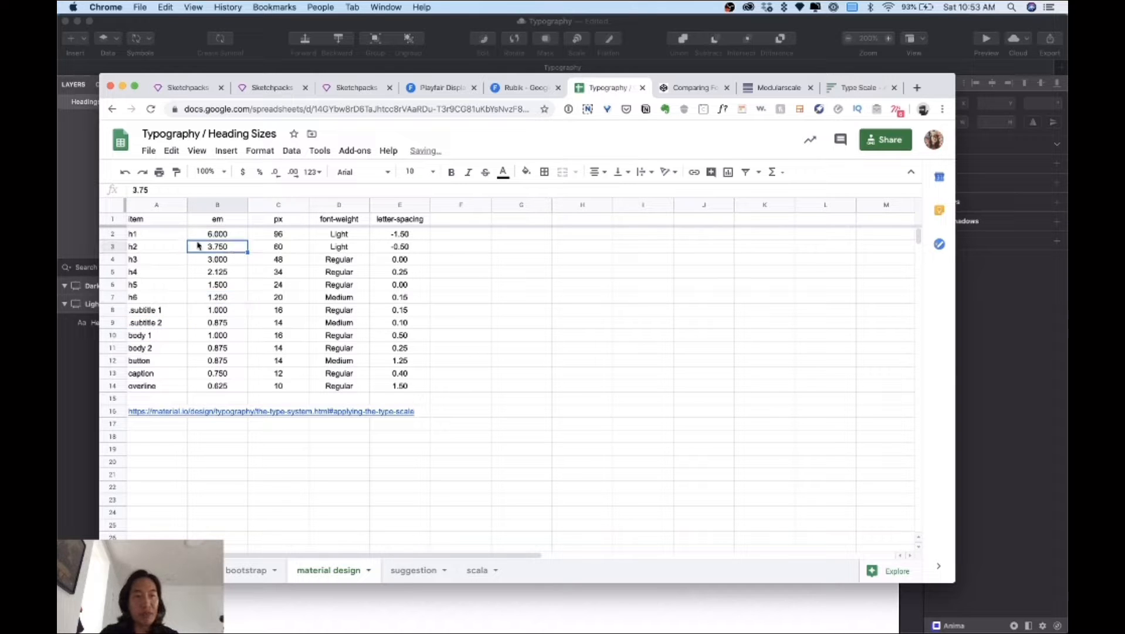
pyautogui.click(145, 236)
pyautogui.keyDown('shift'); pyautogui.click(143, 297); pyautogui.keyUp('shift')
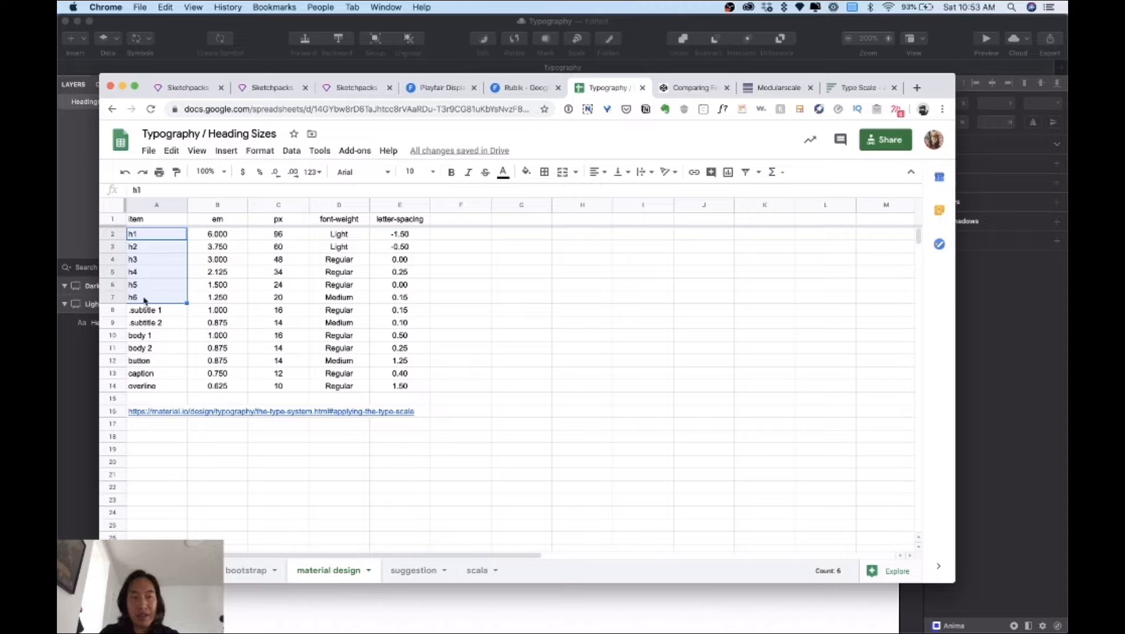
pyautogui.click(272, 273)
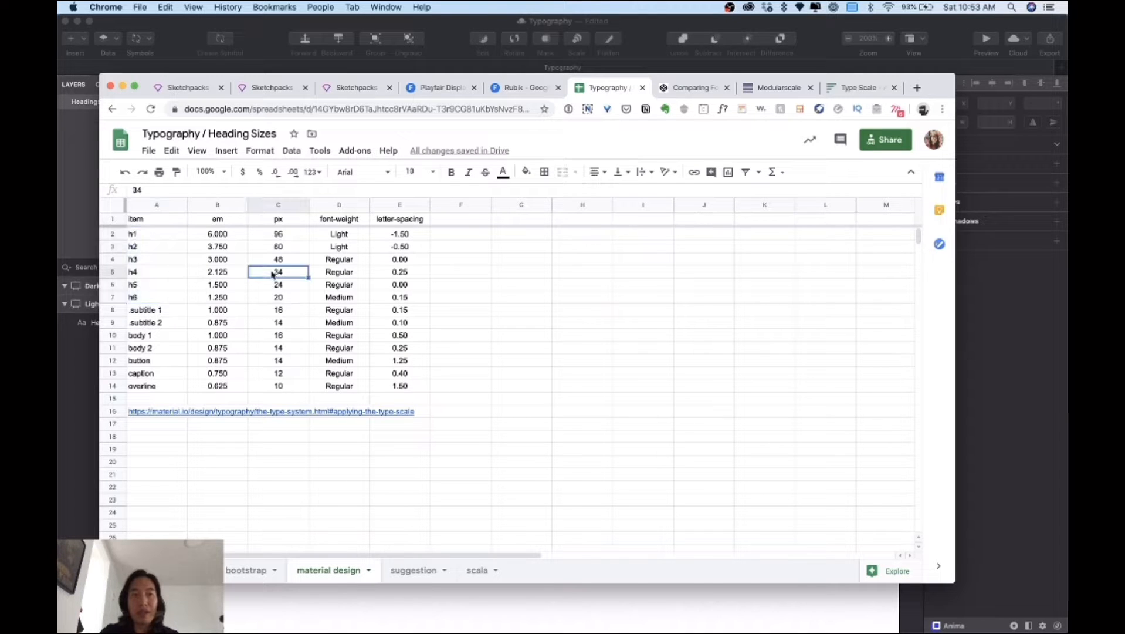
pyautogui.click(281, 236)
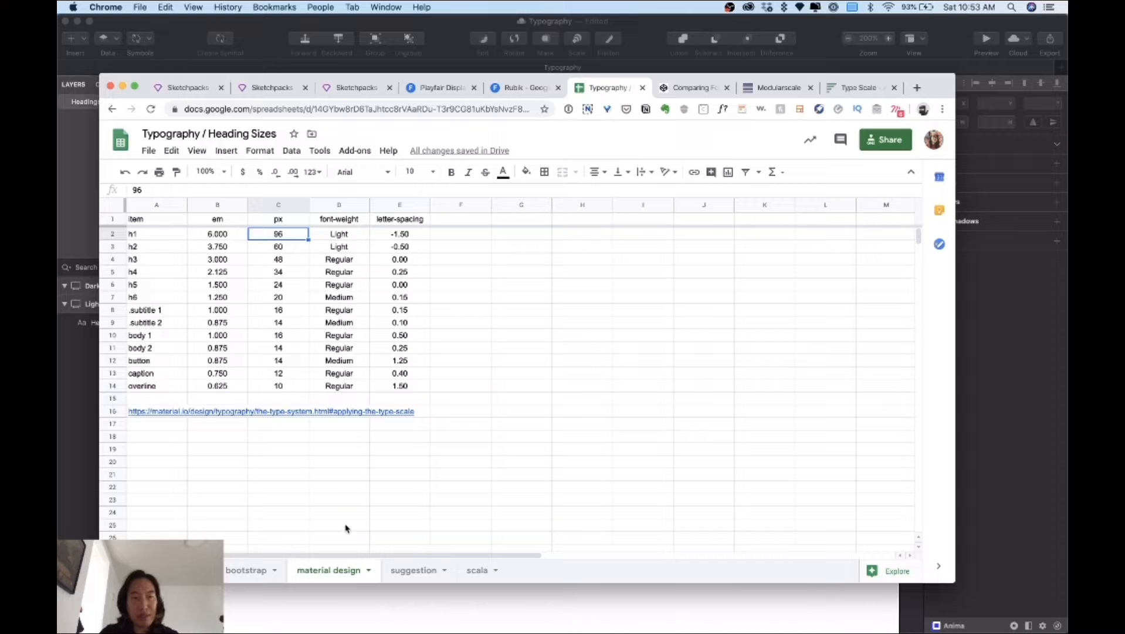
# Switch to Sketch, move the Heading 1 text to about X 38, Y 83, and set its font size to 96
pyautogui.press('super+Tab')
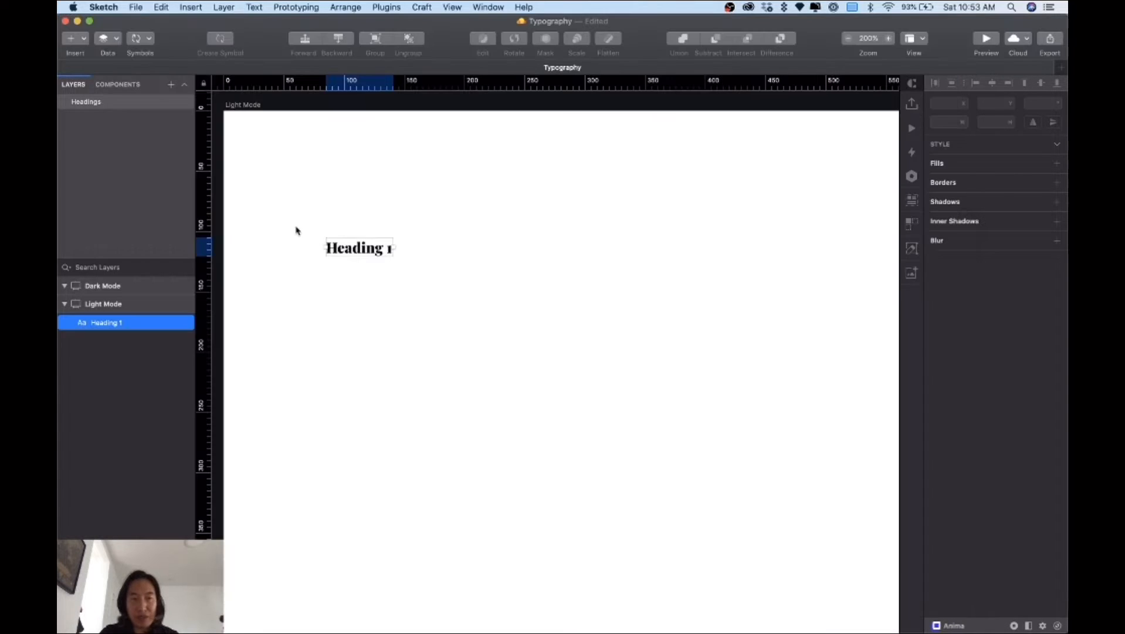
pyautogui.moveTo(351, 253); pyautogui.dragTo(295, 228)
pyautogui.click(1049, 388)
pyautogui.write('96')
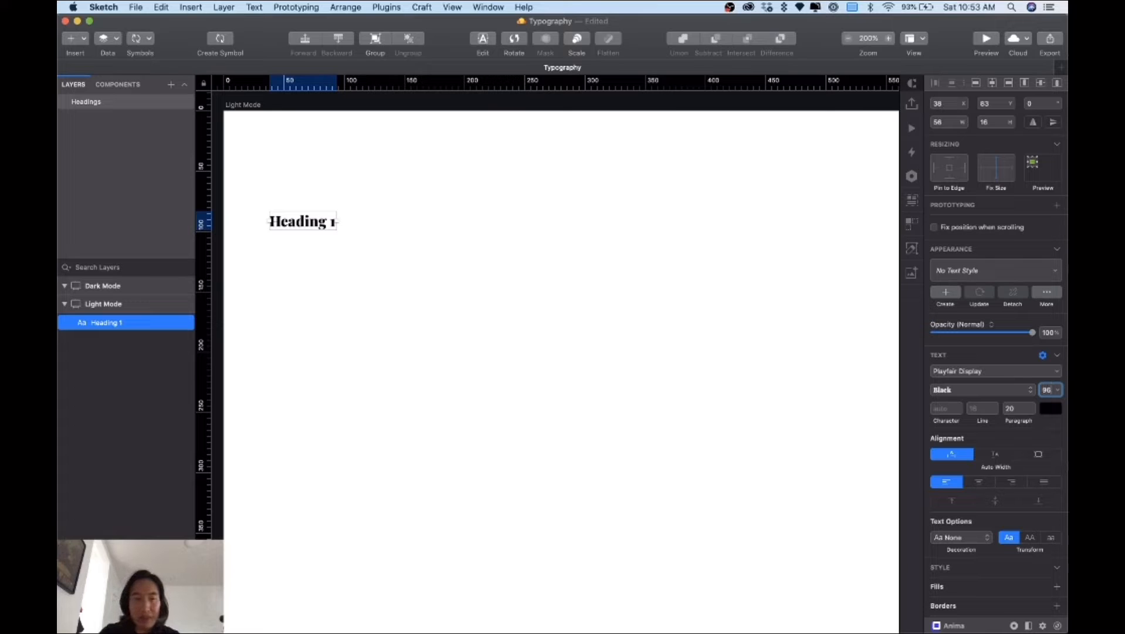
pyautogui.press('Return')
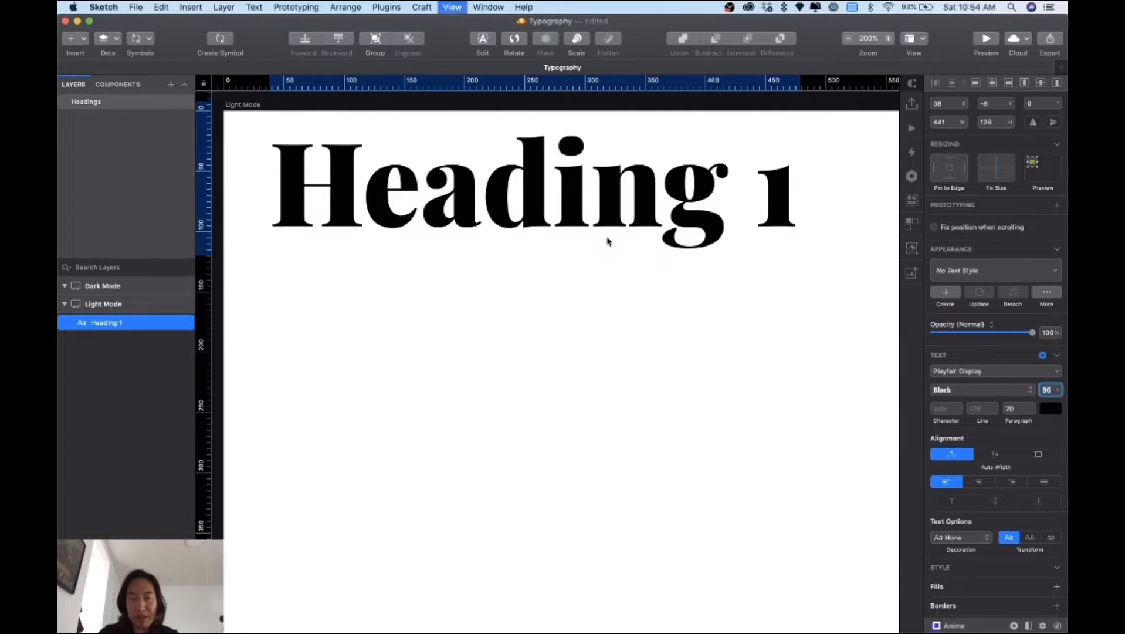
# Reposition the enlarged Heading 1 text near the Light Mode artboard's upper-left corner, at about X 23, Y 30
pyautogui.press('super+minus')
pyautogui.hscroll(5, 608, 238)
pyautogui.scroll(-2, 608, 238)
pyautogui.moveTo(449, 230); pyautogui.dragTo(440, 257)
pyautogui.press('super+minus')
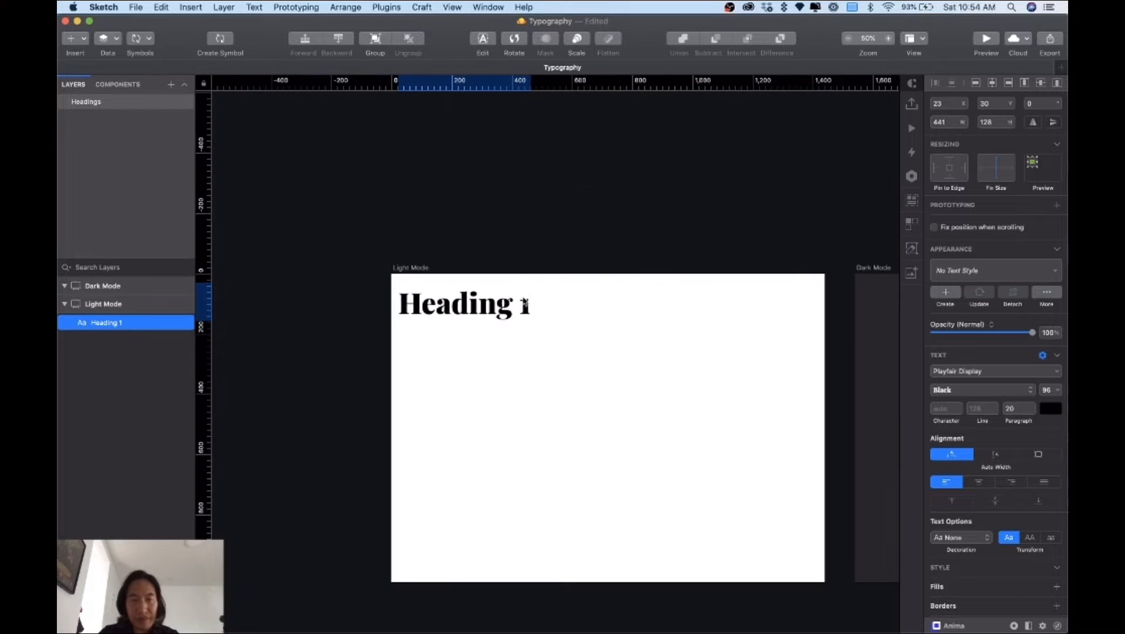
# Duplicate the Heading 1 text directly below itself at about X 23, Y 158, and change the copy's text to "Heading 2"
pyautogui.keyDown('alt'); pyautogui.moveTo(455, 305); pyautogui.dragTo(462, 342); pyautogui.keyUp('alt')
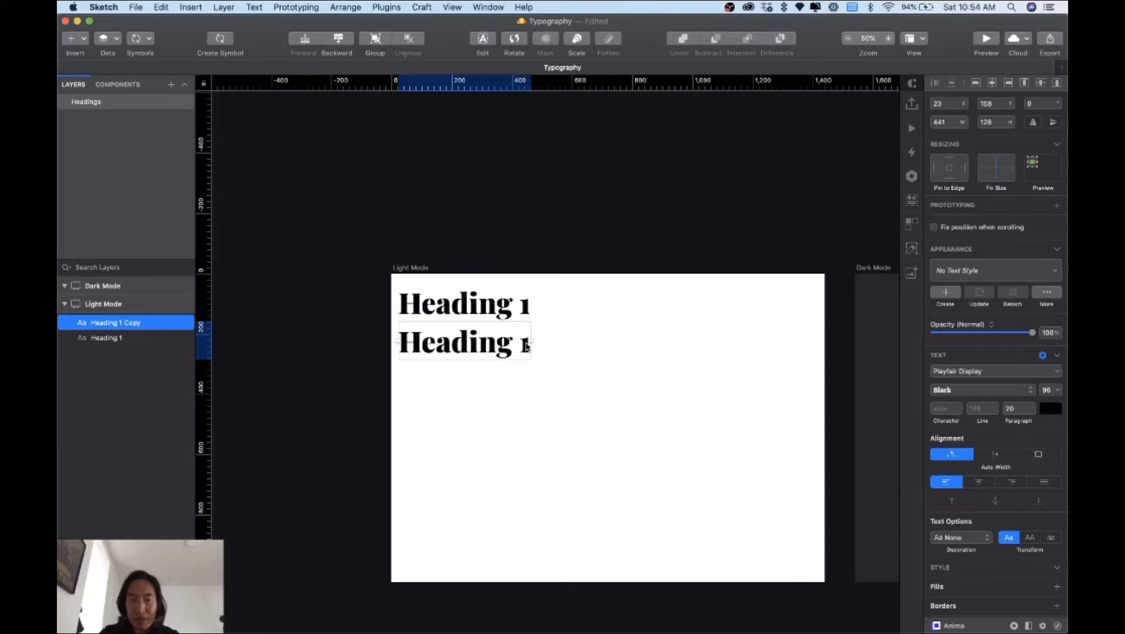
pyautogui.doubleClick(526, 346)
pyautogui.press('BackSpace')
pyautogui.write('2')
pyautogui.press('Escape')
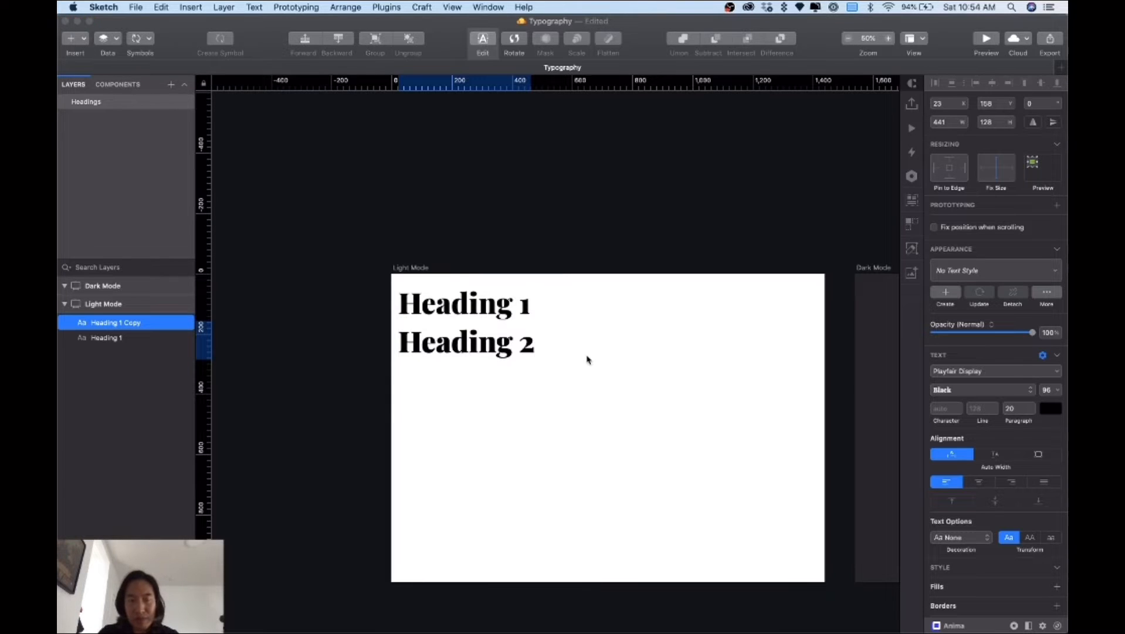
pyautogui.click(490, 359)
pyautogui.click(486, 357)
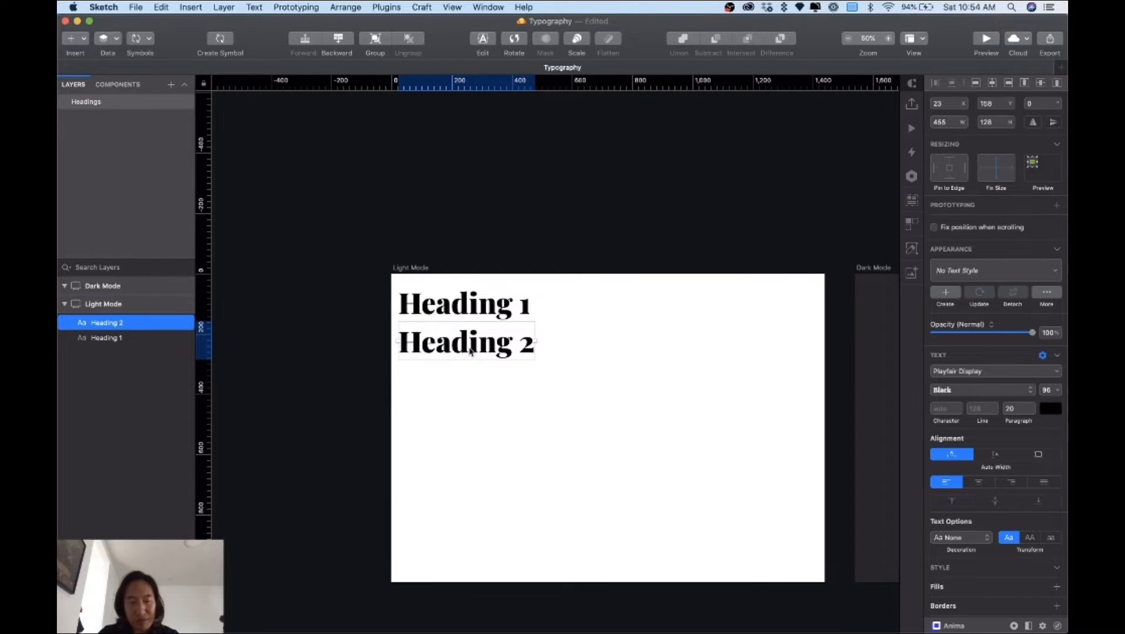
# Duplicate the Heading 2 text directly below itself at about X 23, Y 286, and change the copy's text to "Heading 3"
pyautogui.keyDown('alt'); pyautogui.moveTo(468, 347); pyautogui.dragTo(469, 386); pyautogui.keyUp('alt')
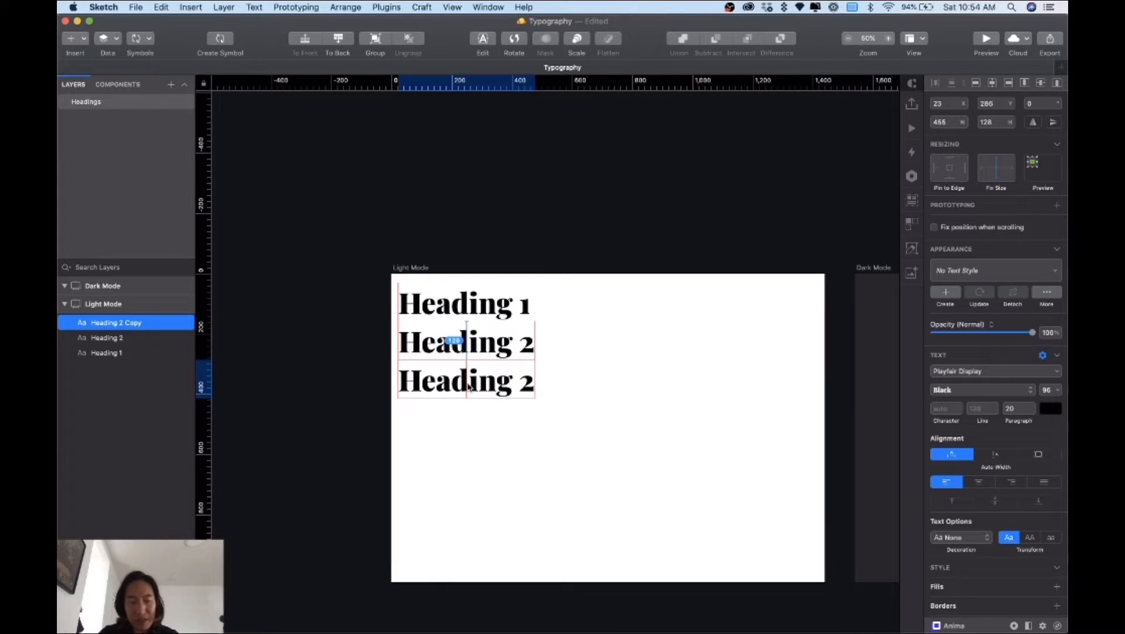
pyautogui.doubleClick(524, 385)
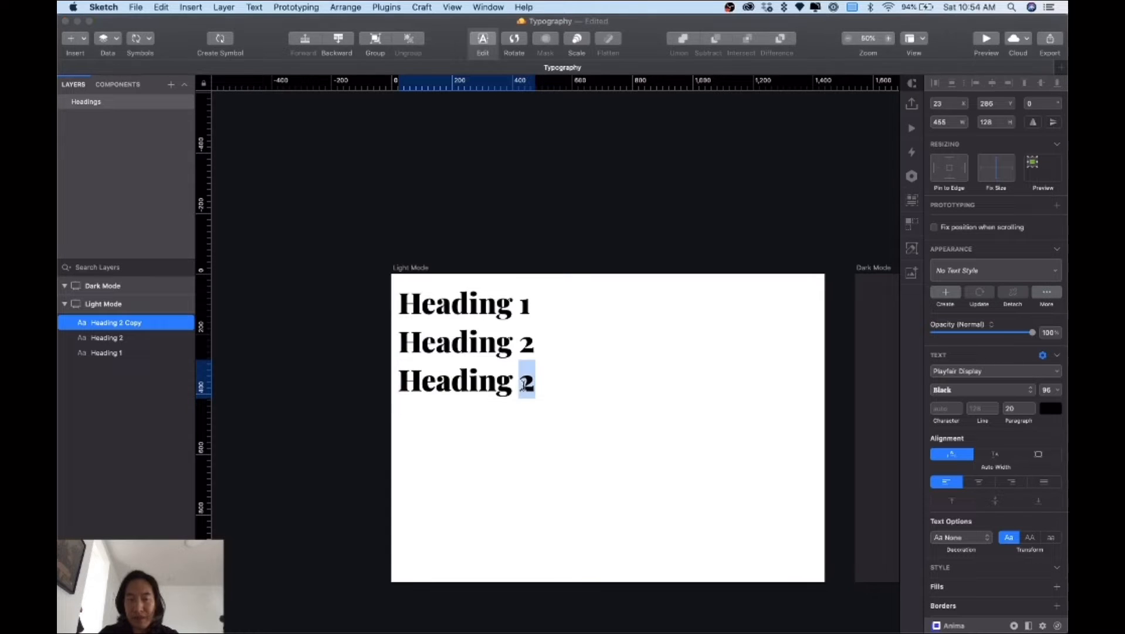
pyautogui.write('3')
pyautogui.click(551, 355)
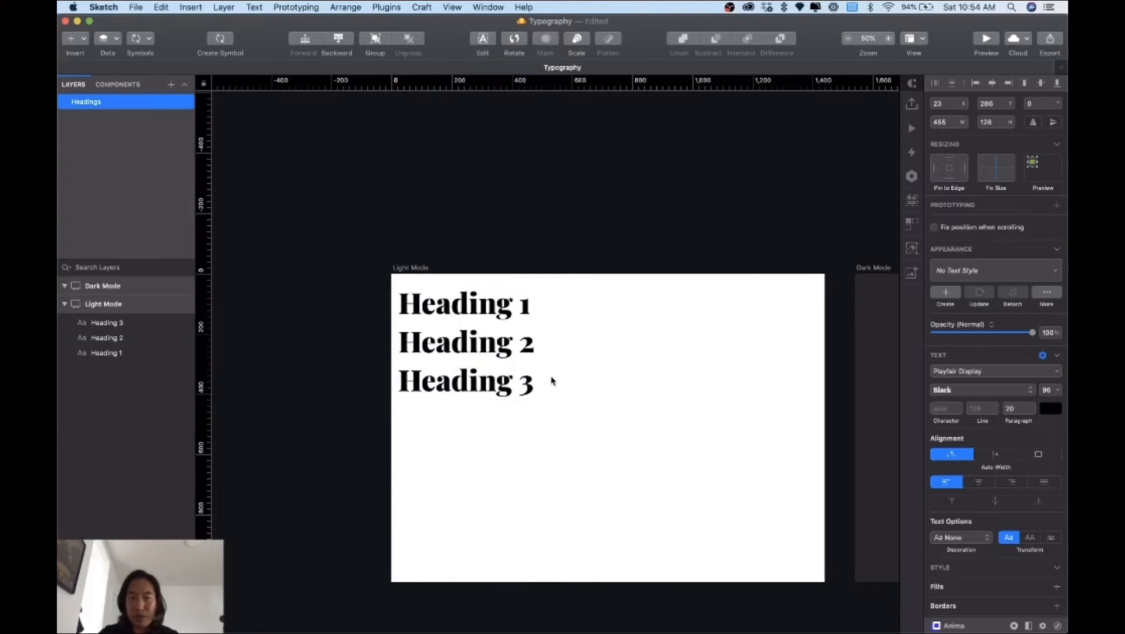
# Check the h2 and h3 px sizes in the Heading Sizes spreadsheet, return to Sketch, and set Heading 2's font size to 60
pyautogui.click(522, 379)
pyautogui.hotkey('ctrl', 'Up')
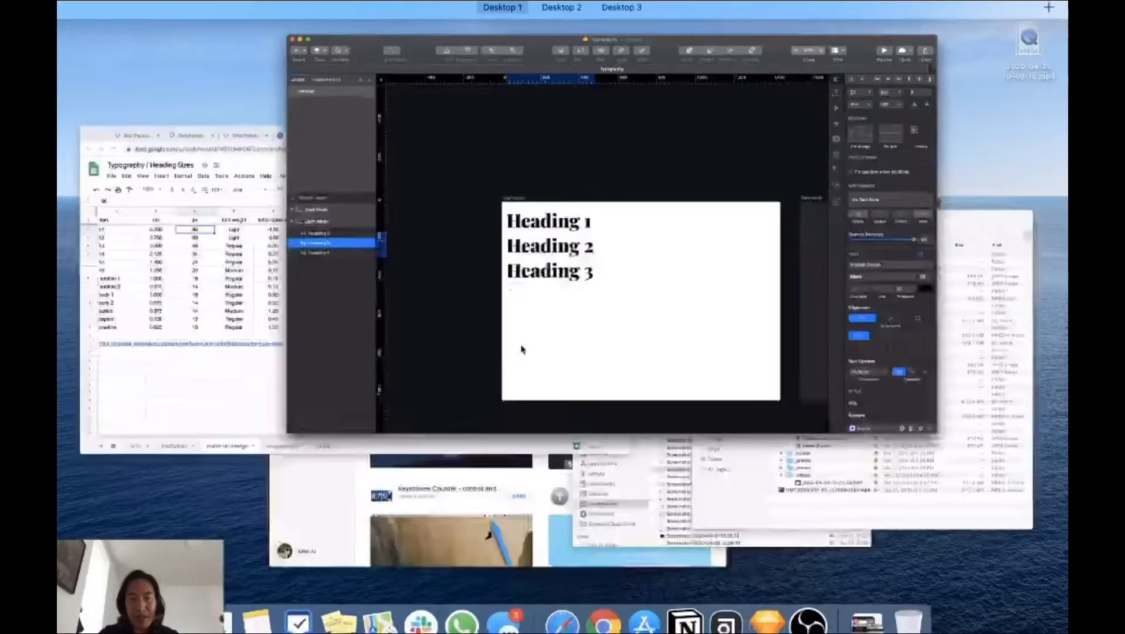
pyautogui.click(330, 324)
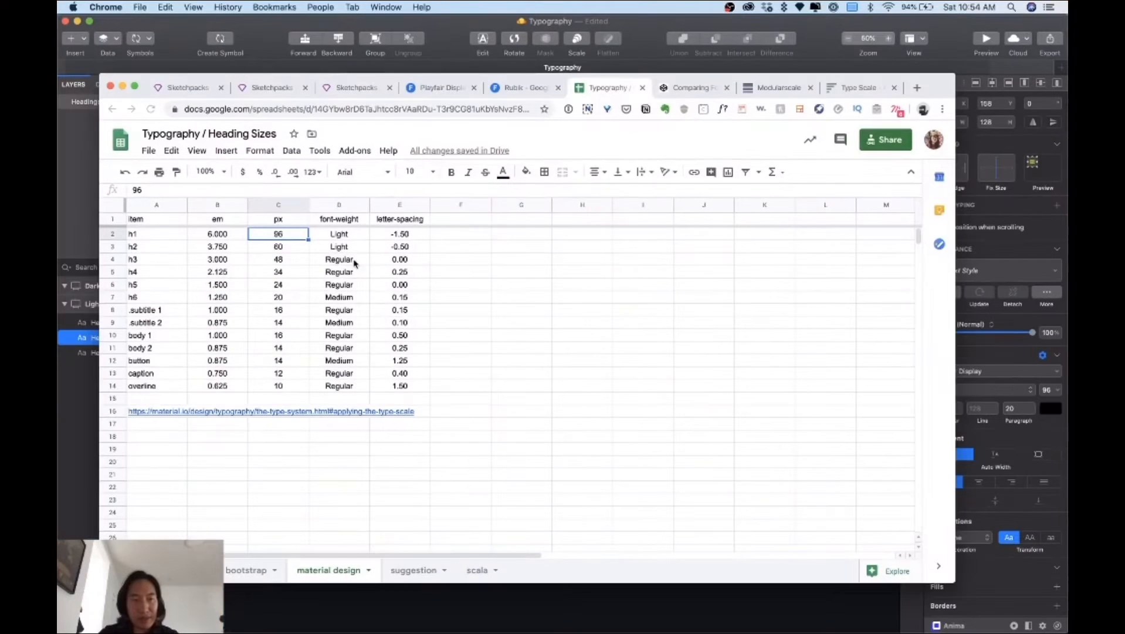
pyautogui.click(281, 249)
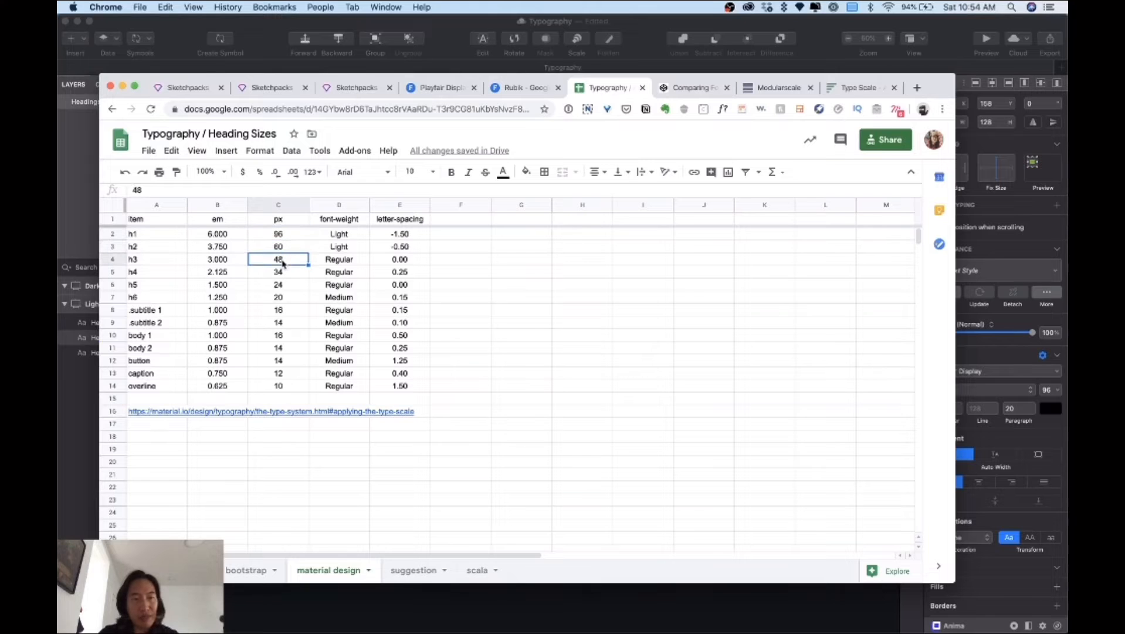
pyautogui.hotkey('ctrl', 'Up')
pyautogui.click(587, 201)
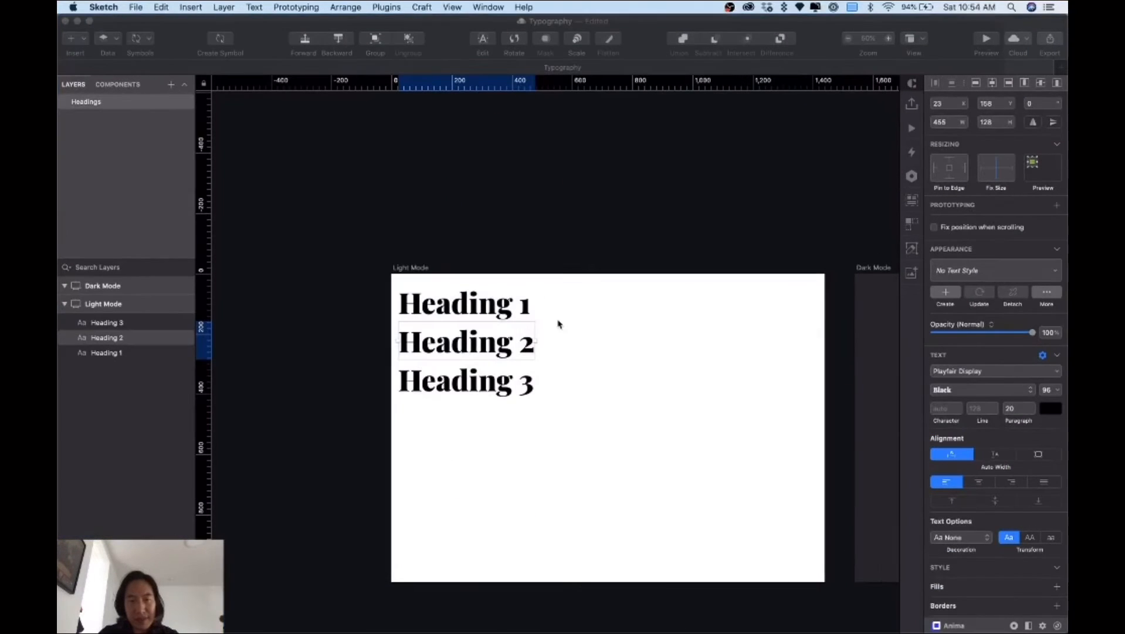
pyautogui.click(1049, 390)
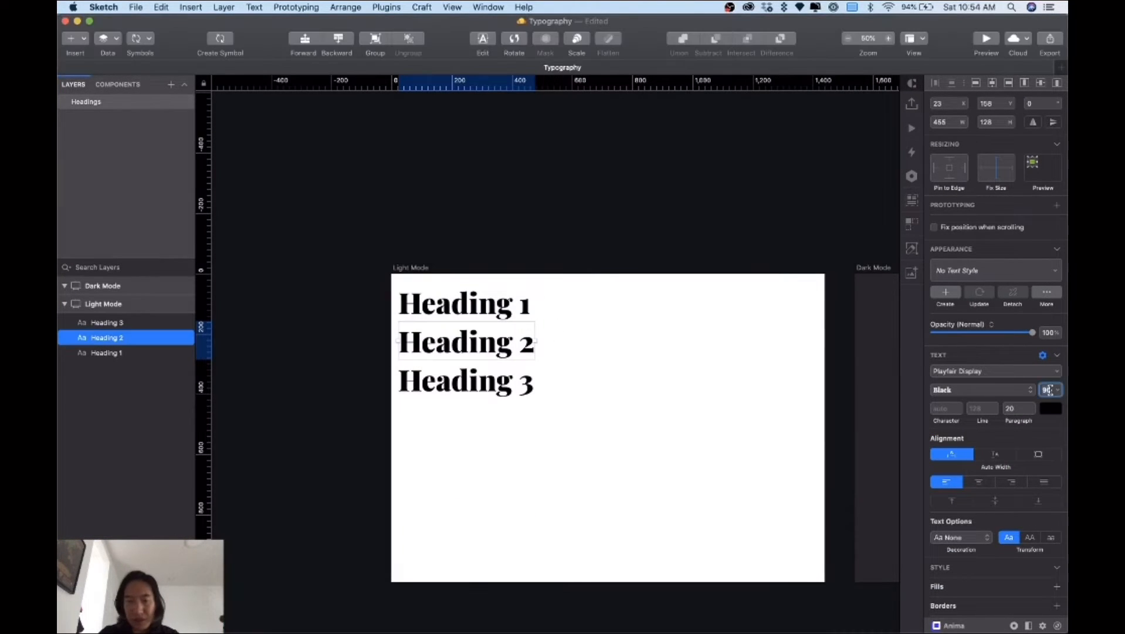
pyautogui.write('60')
pyautogui.press('Return')
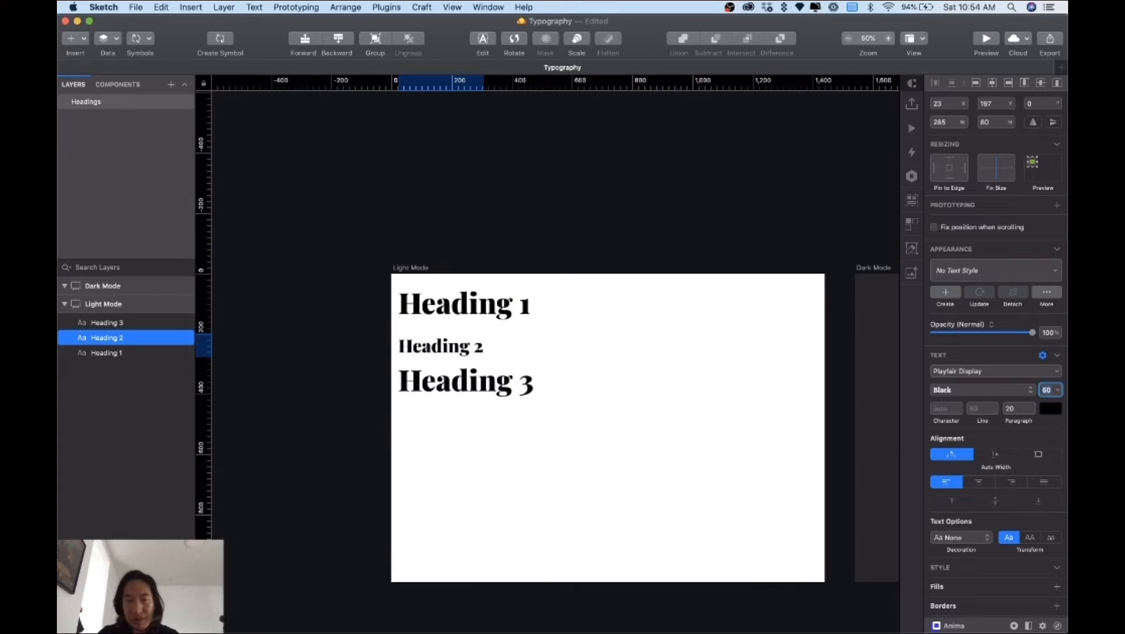
# Set the Heading 3 text's font size to 48
pyautogui.click(522, 398)
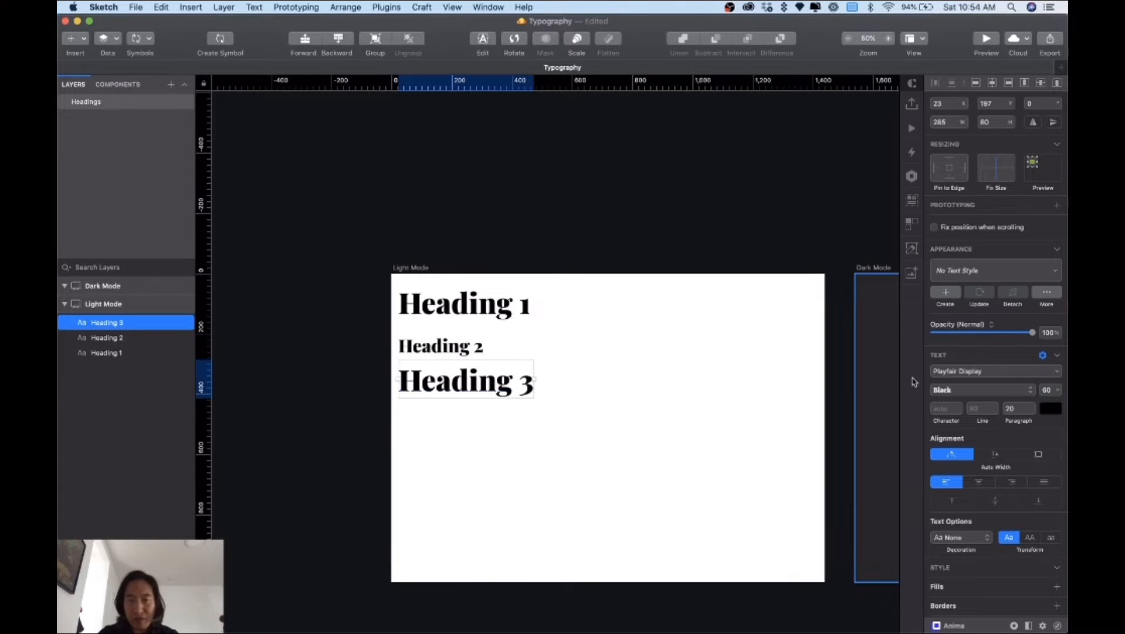
pyautogui.click(1049, 390)
pyautogui.write('48')
pyautogui.press('Return')
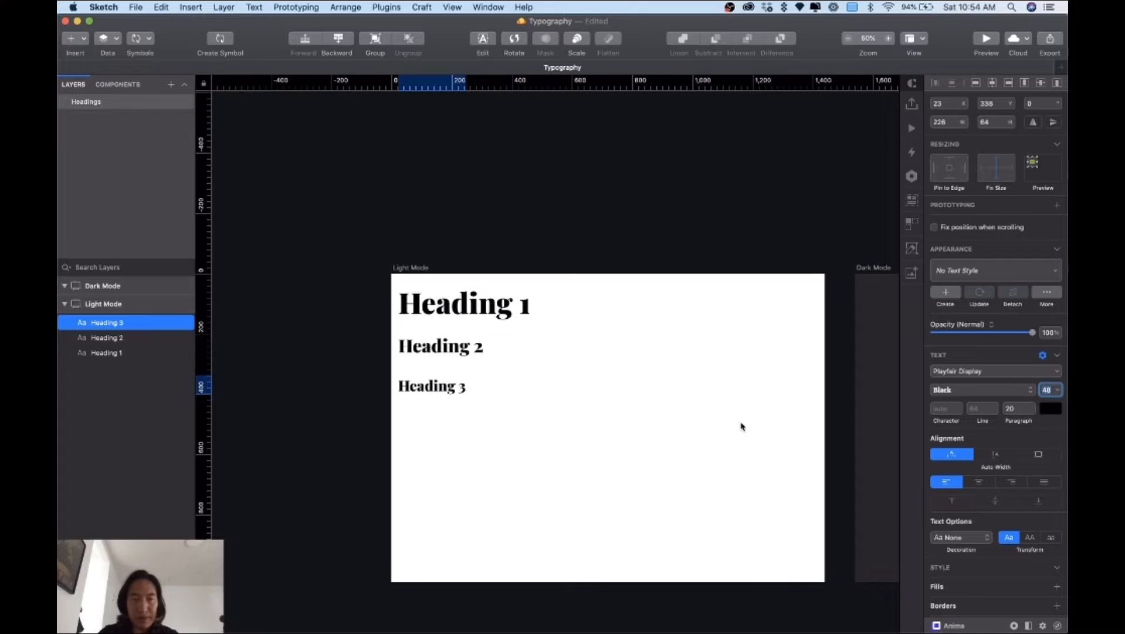
# Duplicate the Heading 3 text three times down the Light Mode artboard, with the lowest copy at about X 23, Y 683
pyautogui.click(444, 388)
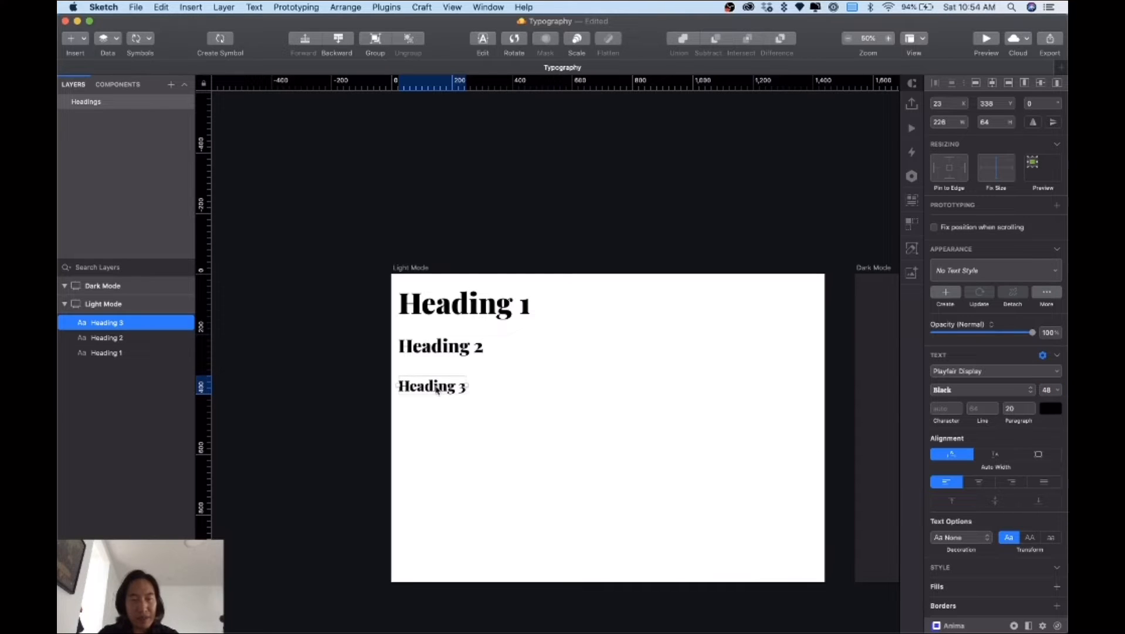
pyautogui.moveTo(437, 389); pyautogui.dragTo(432, 493)
pyautogui.press('super+d')
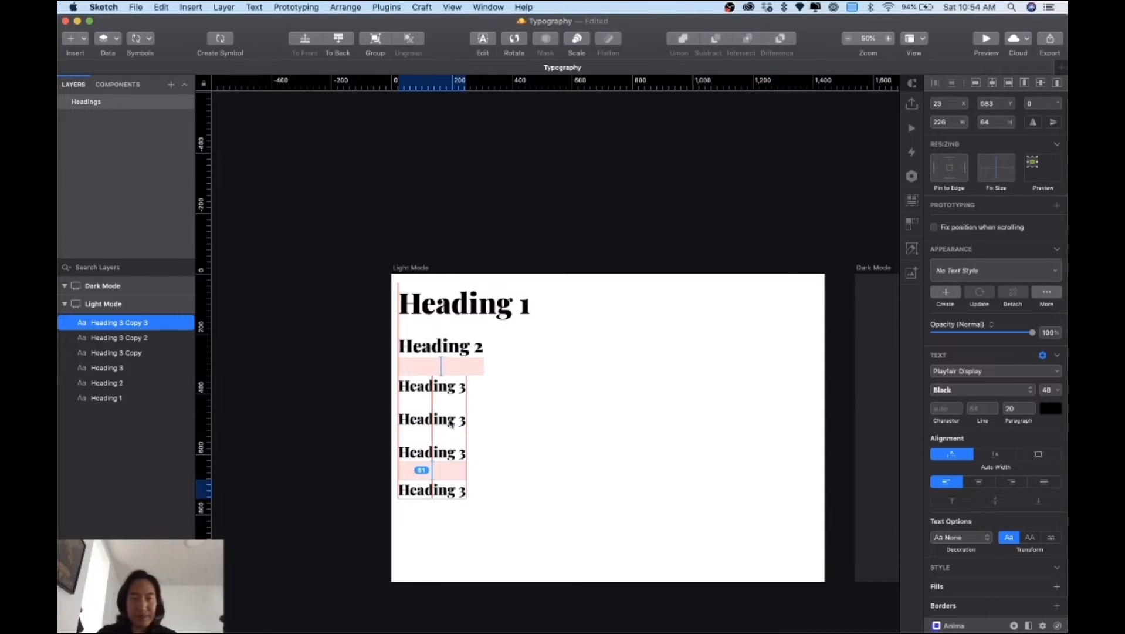
# Change the text of the first copy below Heading 3 to "Heading 4"
pyautogui.click(450, 422)
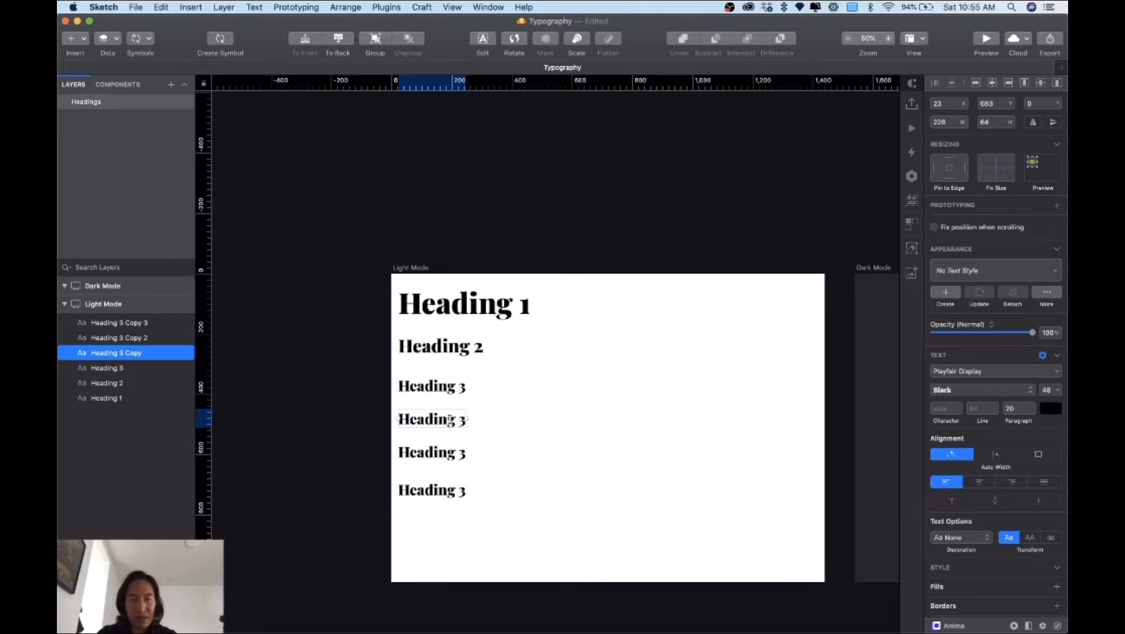
pyautogui.doubleClick(450, 419)
pyautogui.press('Right')
pyautogui.press('BackSpace')
pyautogui.write('4')
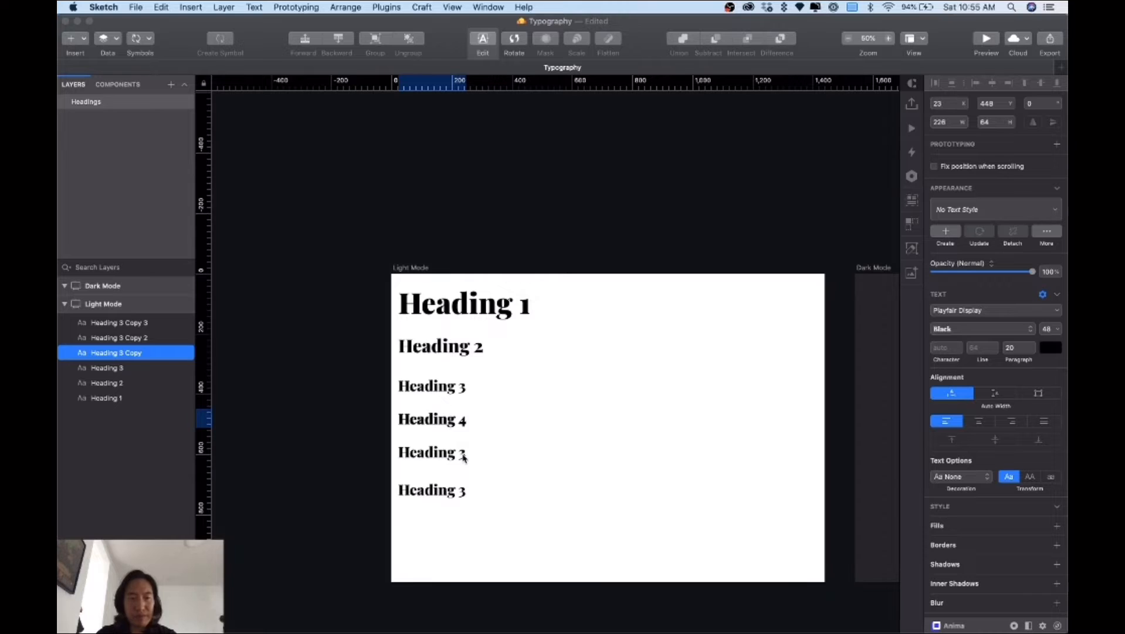
# Change the text of the two remaining Heading 3 copies to "Heading 5" and "Heading 6", from upper to lower
pyautogui.click(463, 457)
pyautogui.doubleClick(458, 459)
pyautogui.press('Right')
pyautogui.press('BackSpace')
pyautogui.write('5')
pyautogui.doubleClick(457, 490)
pyautogui.press('Right')
pyautogui.press('BackSpace')
pyautogui.write('6')
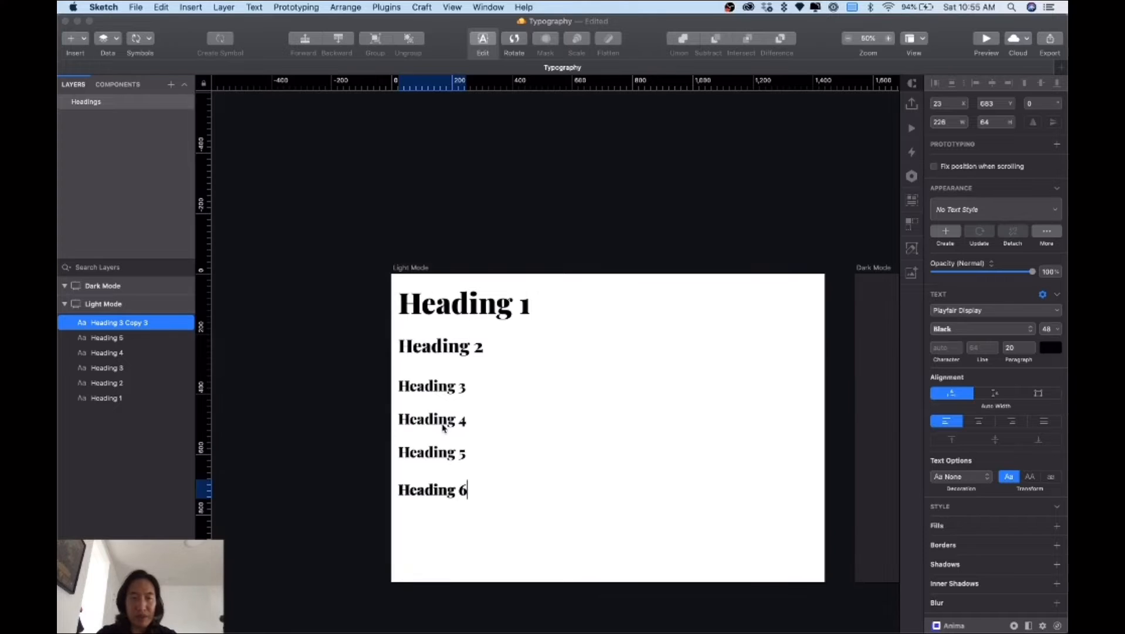
pyautogui.press('Escape')
pyautogui.press('Escape')
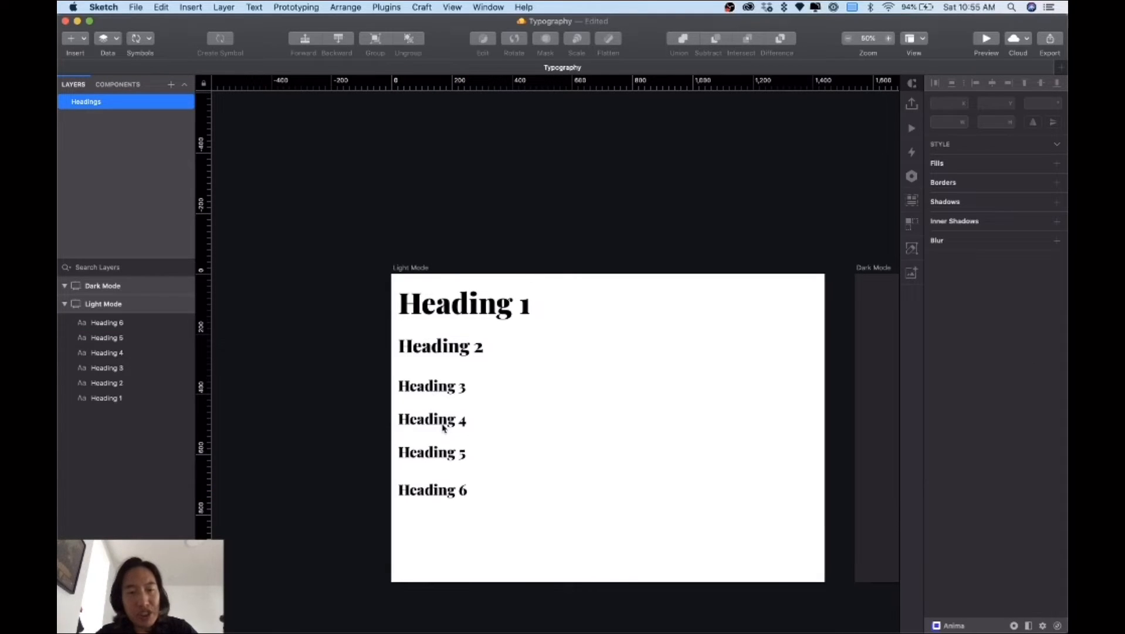
# Check the h4 and h5 px sizes in the Heading Sizes spreadsheet, return to Sketch, and set Heading 4's font size to 34
pyautogui.hotkey('ctrl', 'Up')
pyautogui.click(300, 335)
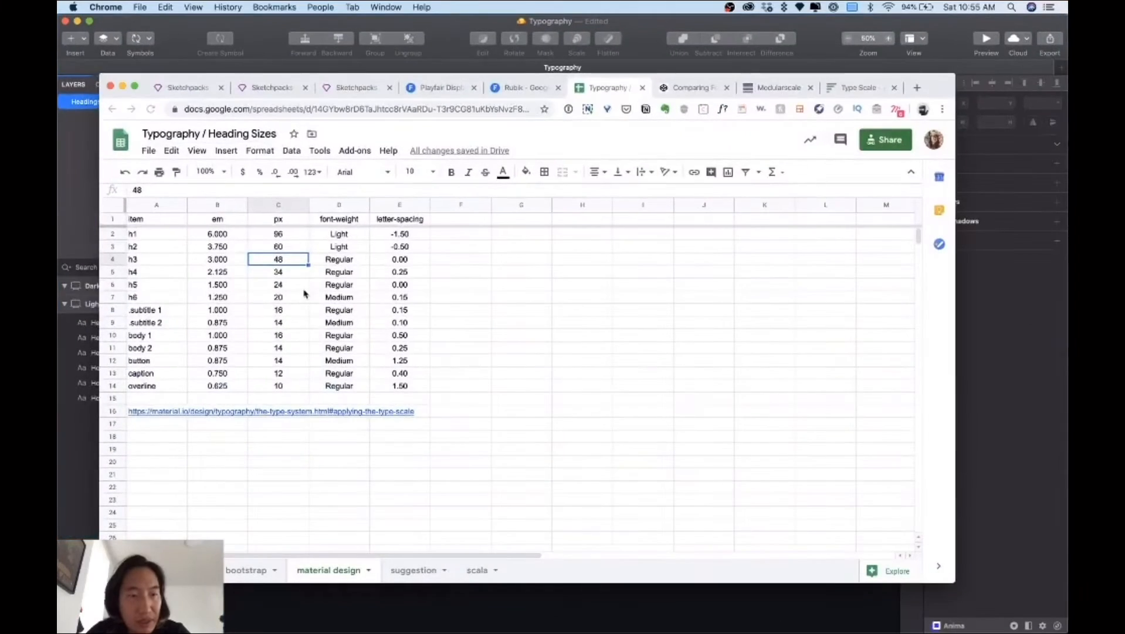
pyautogui.click(283, 288)
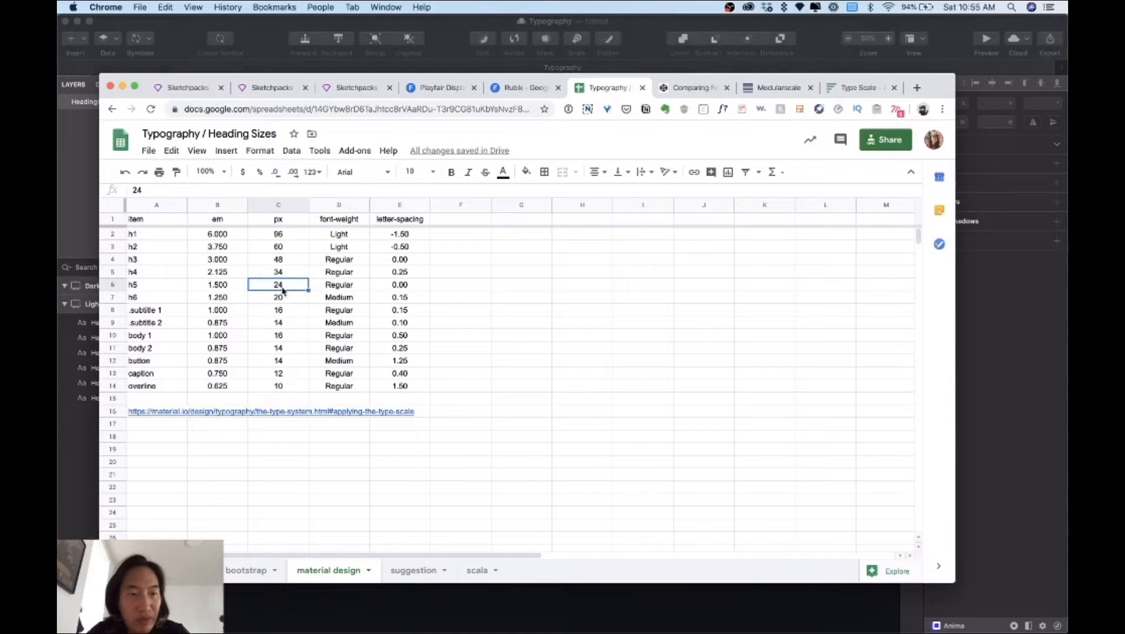
pyautogui.hotkey('ctrl', 'Up')
pyautogui.click(628, 233)
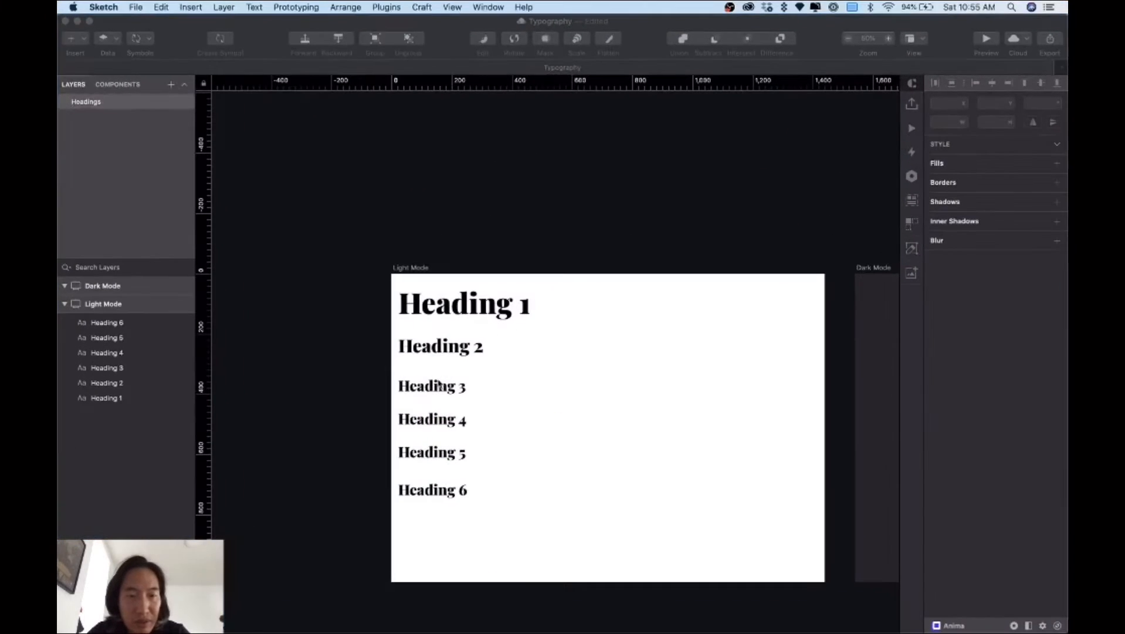
pyautogui.click(441, 418)
pyautogui.click(1050, 388)
pyautogui.write('34')
pyautogui.press('Return')
# Set the Heading 5 text's font size to 24
pyautogui.click(460, 453)
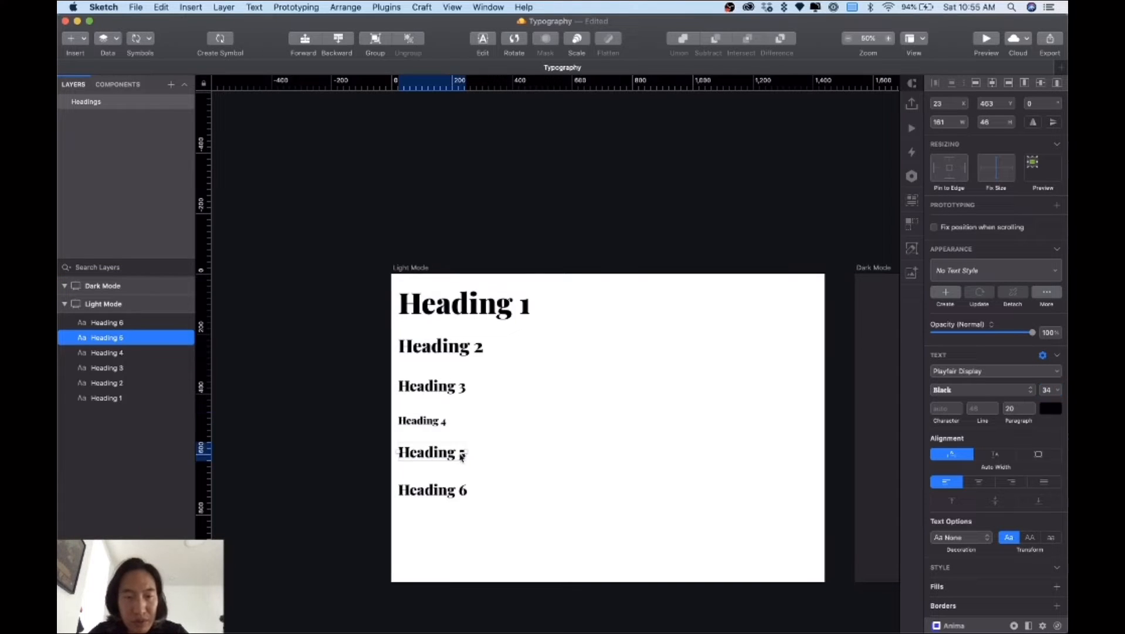
pyautogui.click(1049, 389)
pyautogui.write('2')
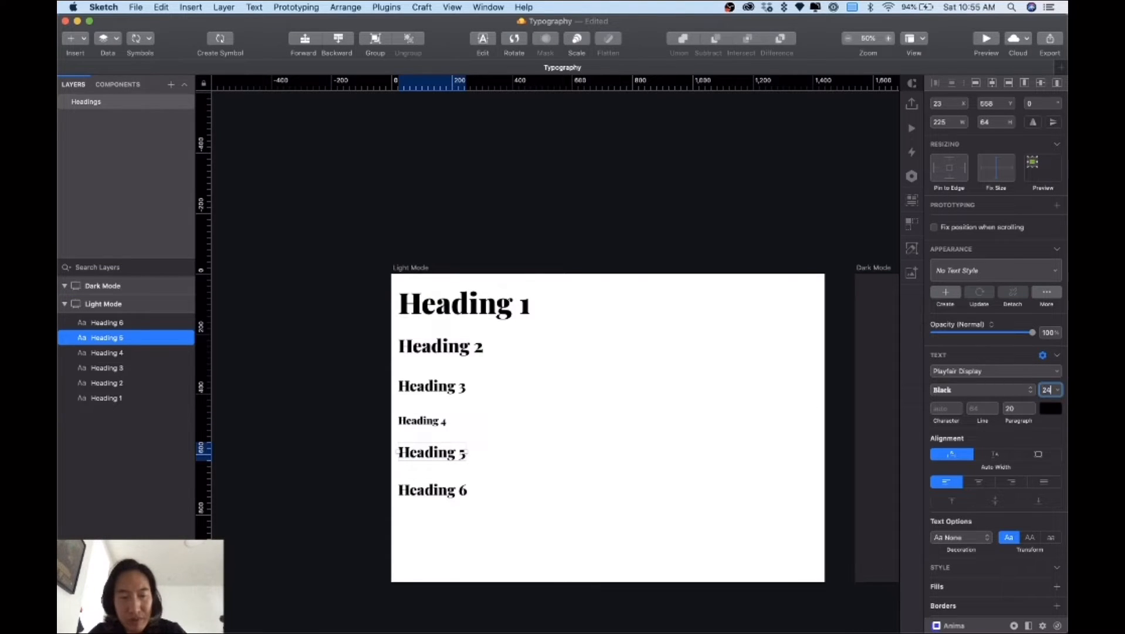
pyautogui.write('4')
pyautogui.press('Return')
# Check the h6 px size in the Heading Sizes spreadsheet, return to Sketch, and set Heading 6's font size to 20
pyautogui.hotkey('ctrl', 'Up')
pyautogui.click(352, 316)
pyautogui.click(283, 299)
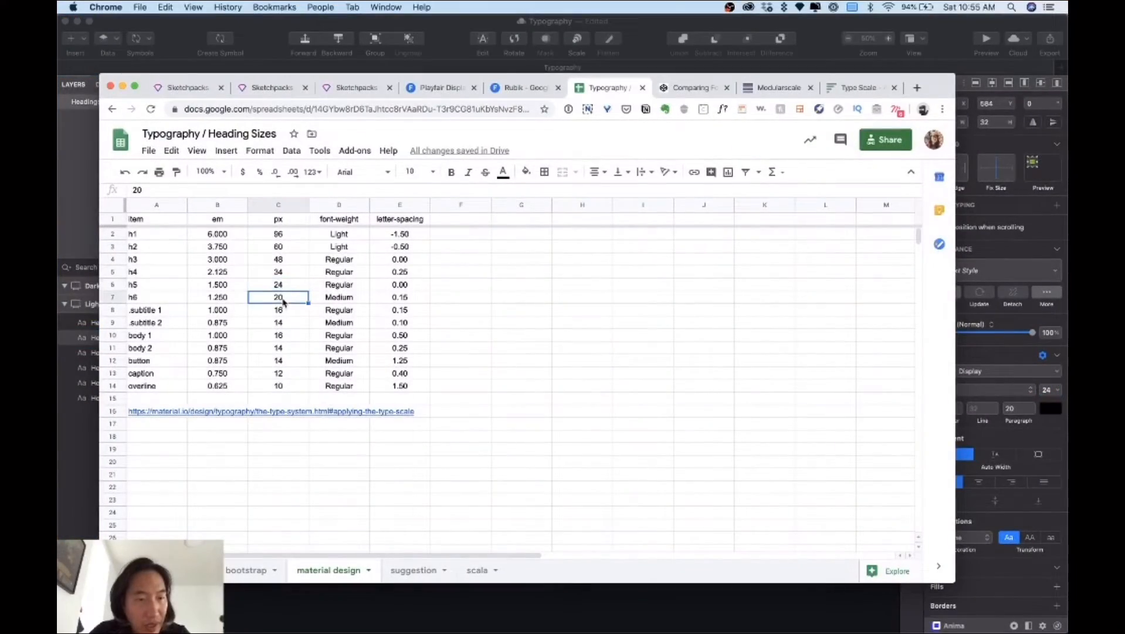
pyautogui.hotkey('ctrl', 'Up')
pyautogui.click(634, 274)
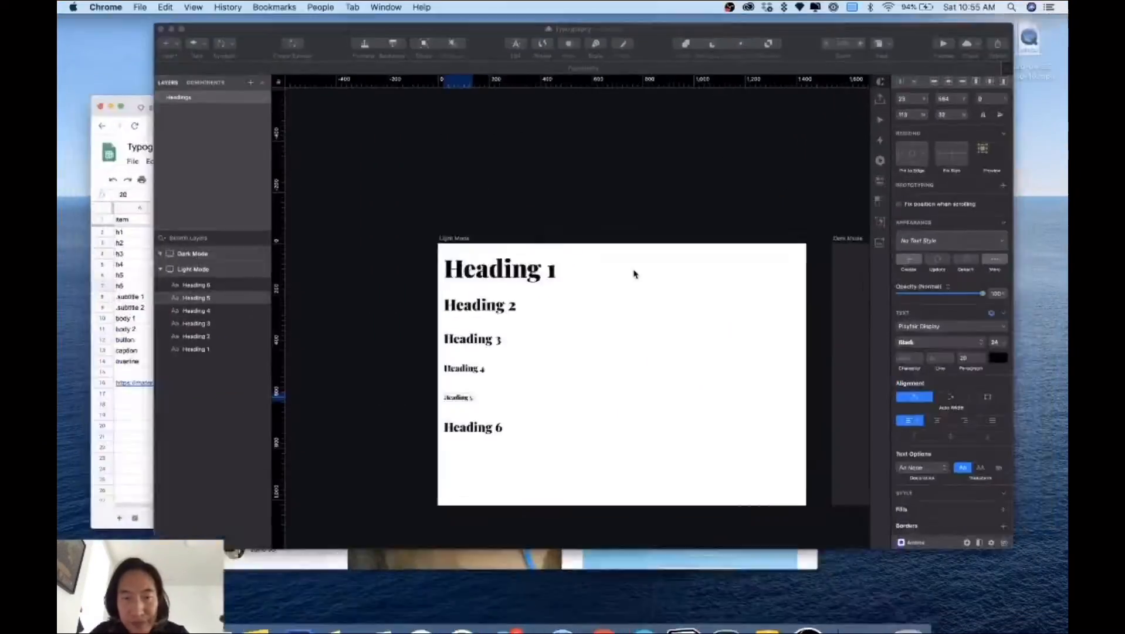
pyautogui.click(443, 488)
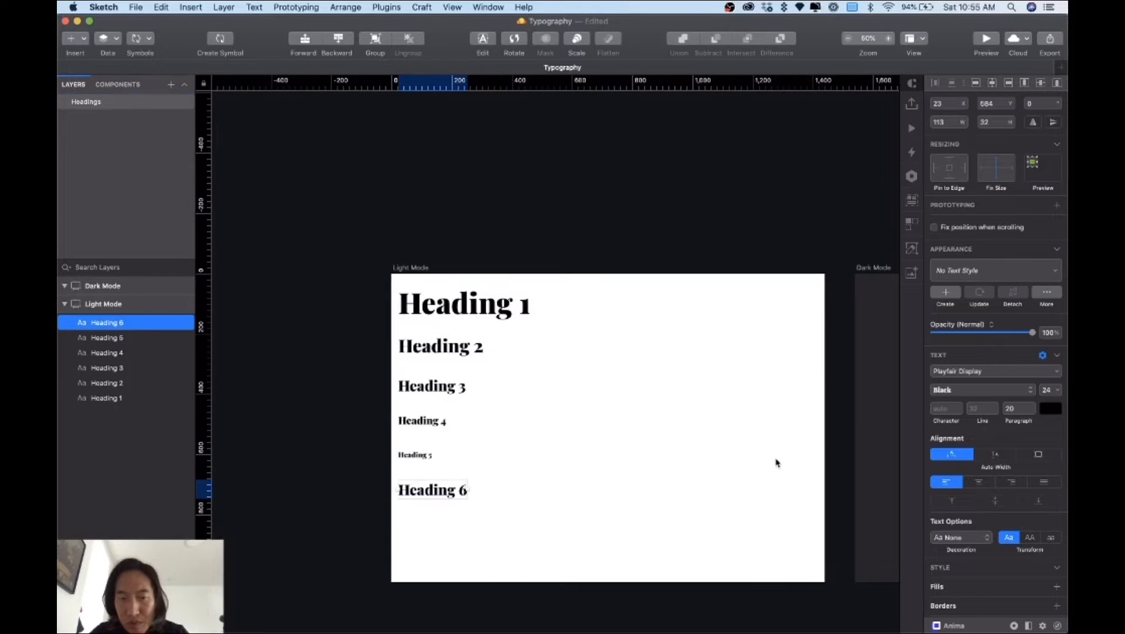
pyautogui.click(1047, 390)
pyautogui.write('20')
pyautogui.press('Return')
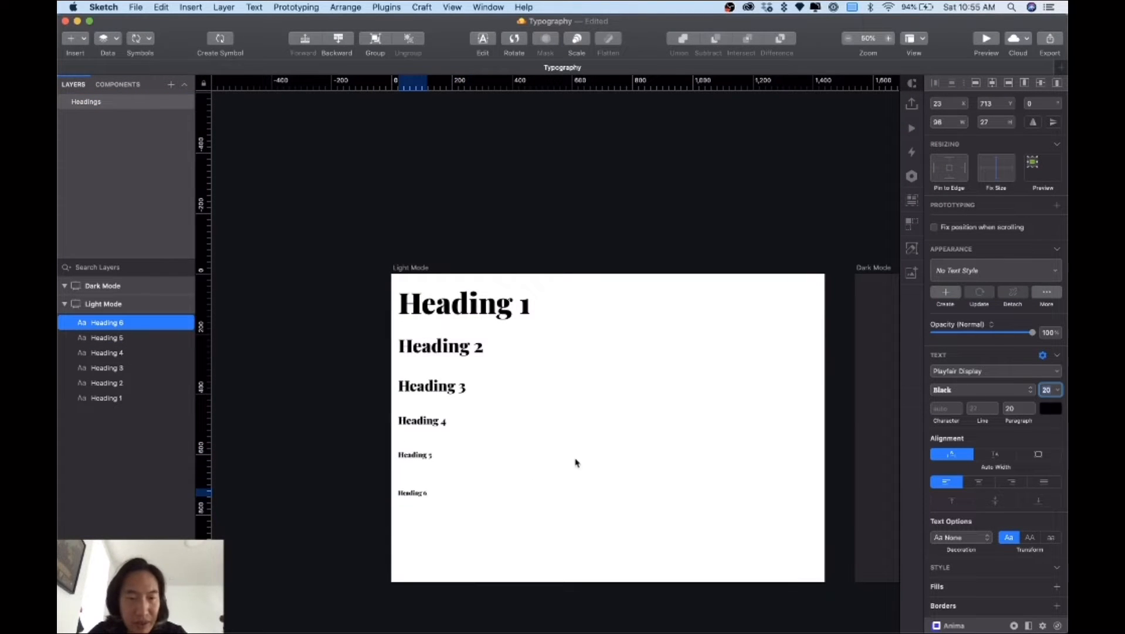
# Move the Heading 6 text slightly upward, closer to Heading 5
pyautogui.click(529, 470)
pyautogui.hscroll(2, 530, 470)
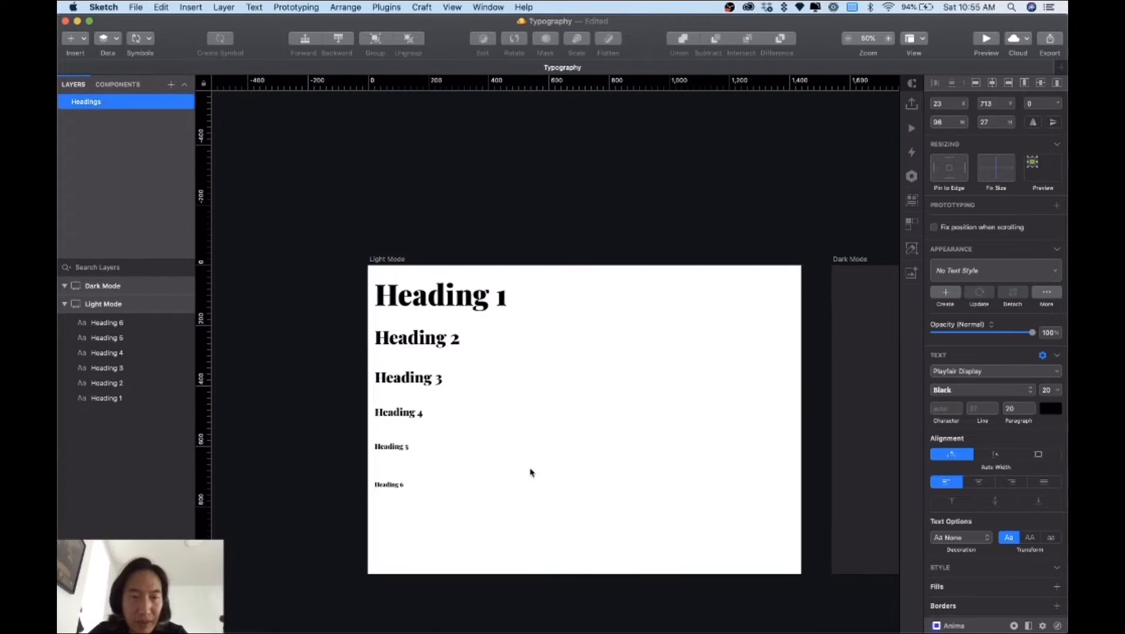
pyautogui.click(397, 484)
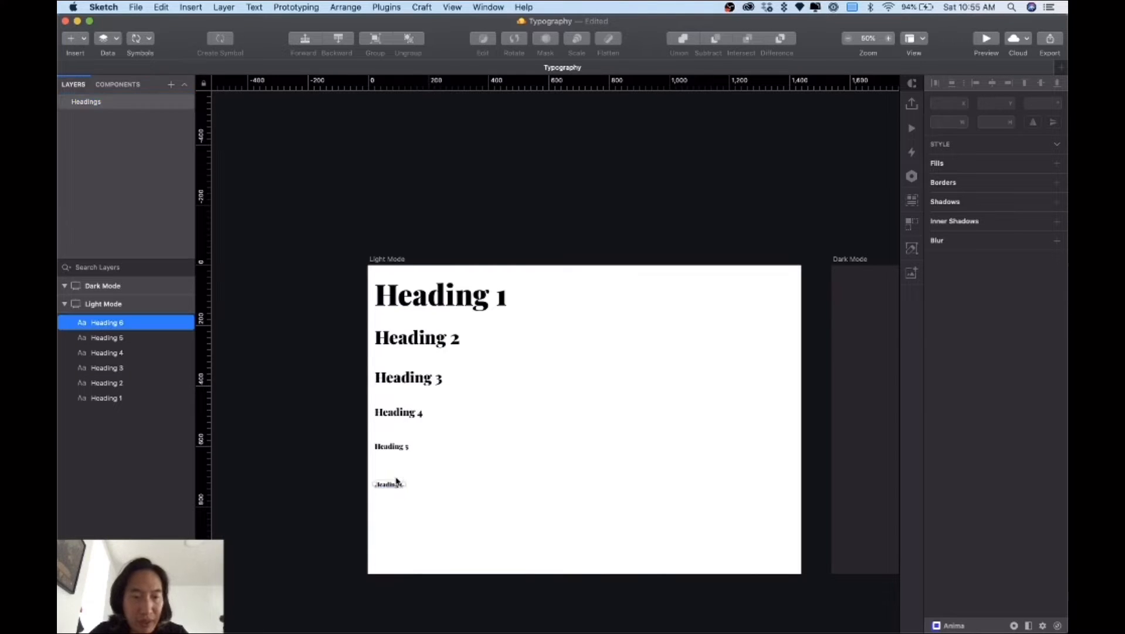
pyautogui.click(340, 315)
# Select all six headings on the Light Mode artboard and set their text color to dark grey, entering hex 33
pyautogui.moveTo(339, 294); pyautogui.dragTo(418, 503)
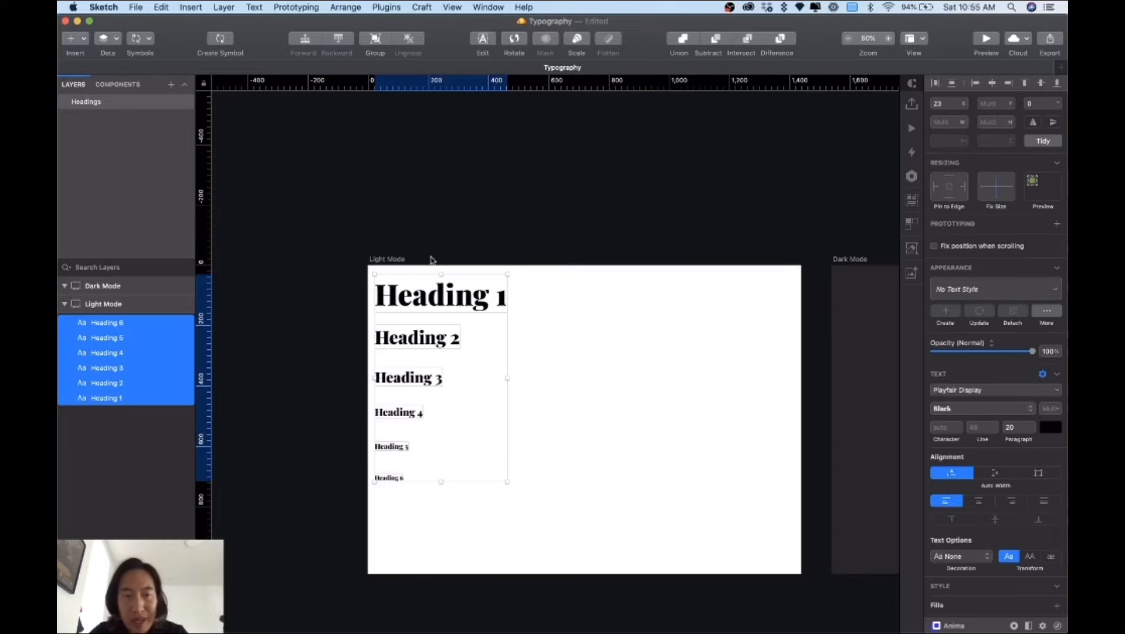
pyautogui.click(1052, 428)
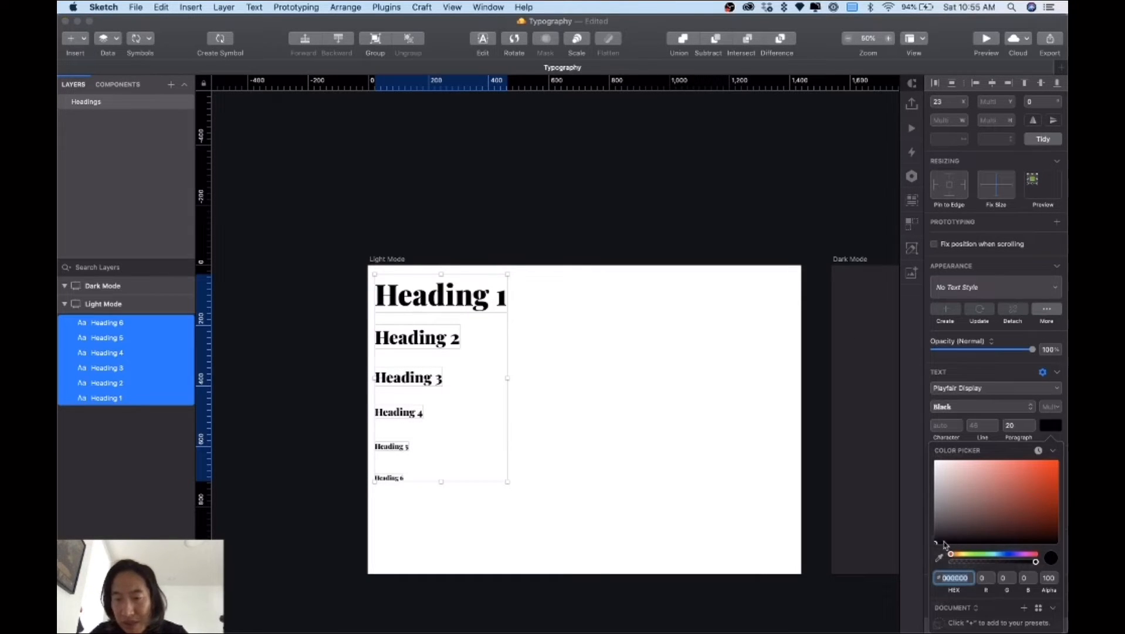
pyautogui.moveTo(937, 545); pyautogui.dragTo(926, 530)
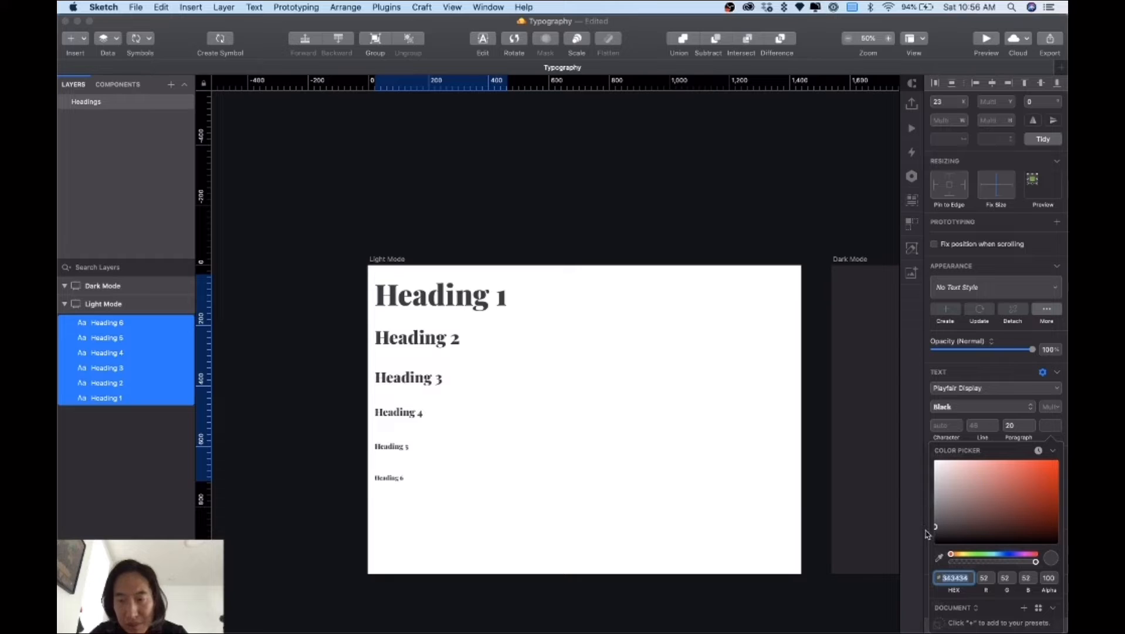
pyautogui.write('33')
pyautogui.press('Return')
pyautogui.press('Escape')
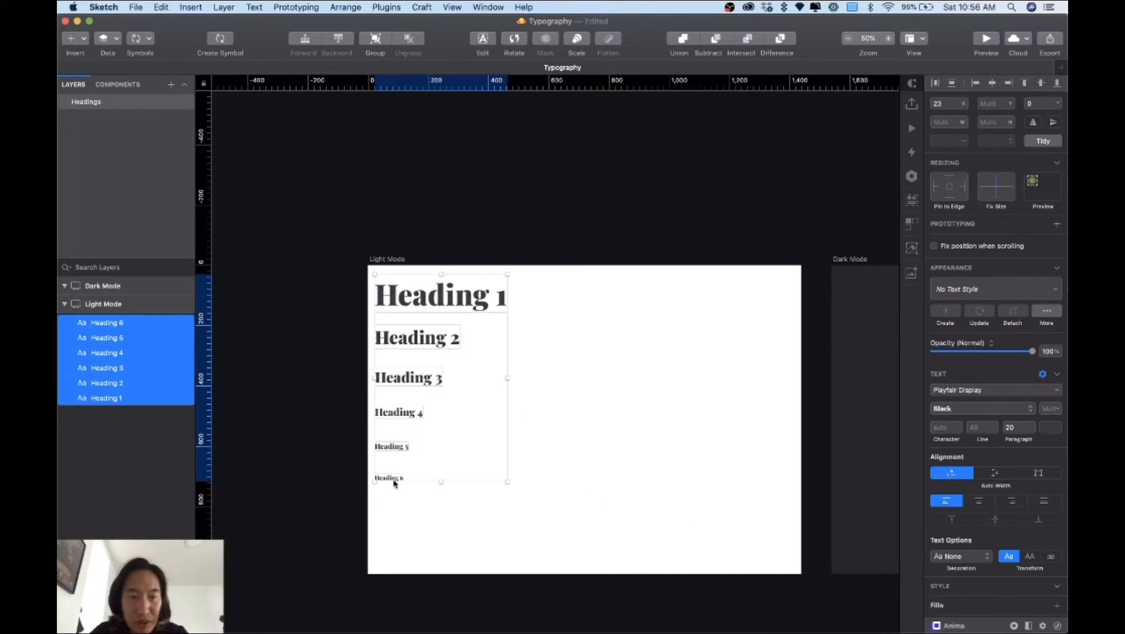
# Rename the Heading 1 text layer on the Light Mode artboard as "Light / Heading 1 / Left"
pyautogui.press('Escape')
pyautogui.click(117, 397)
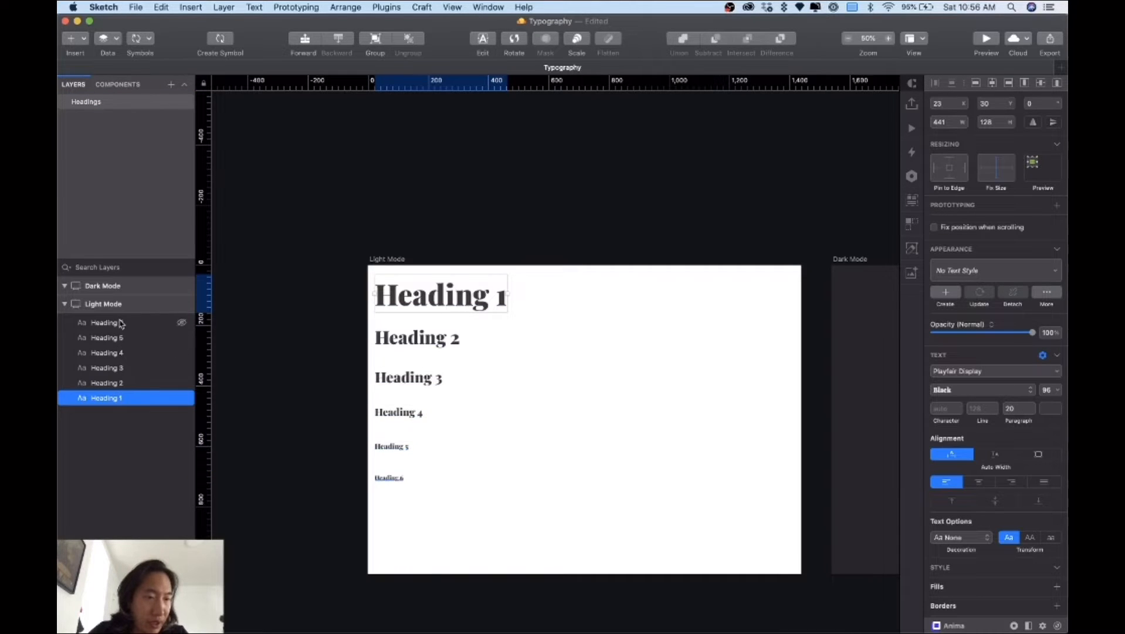
pyautogui.click(121, 383)
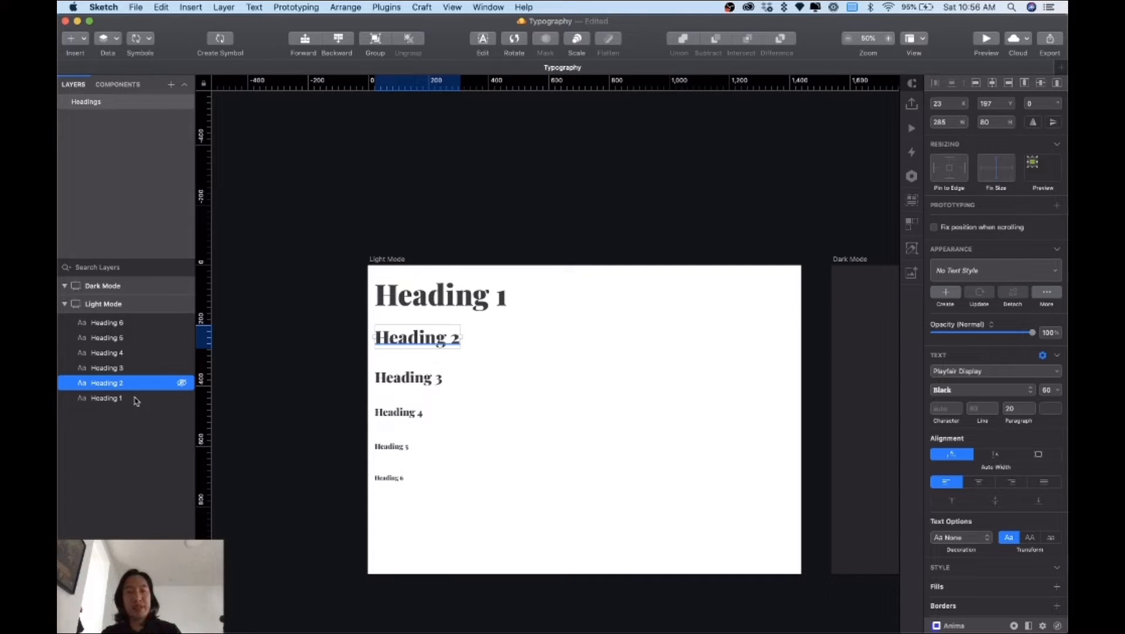
pyautogui.click(111, 399)
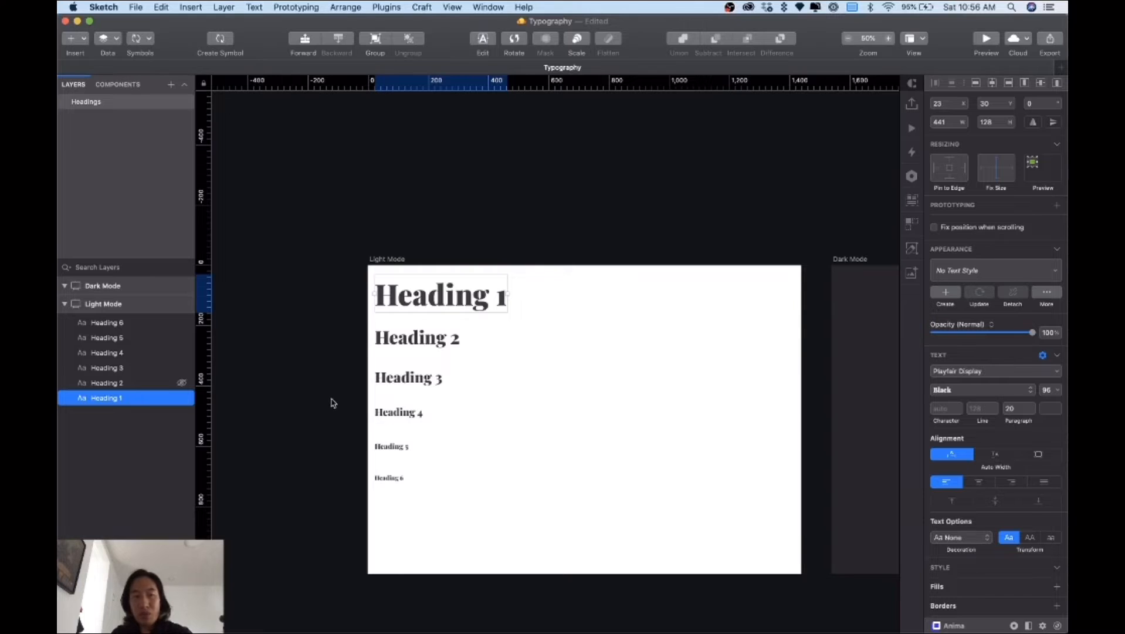
pyautogui.doubleClick(97, 399)
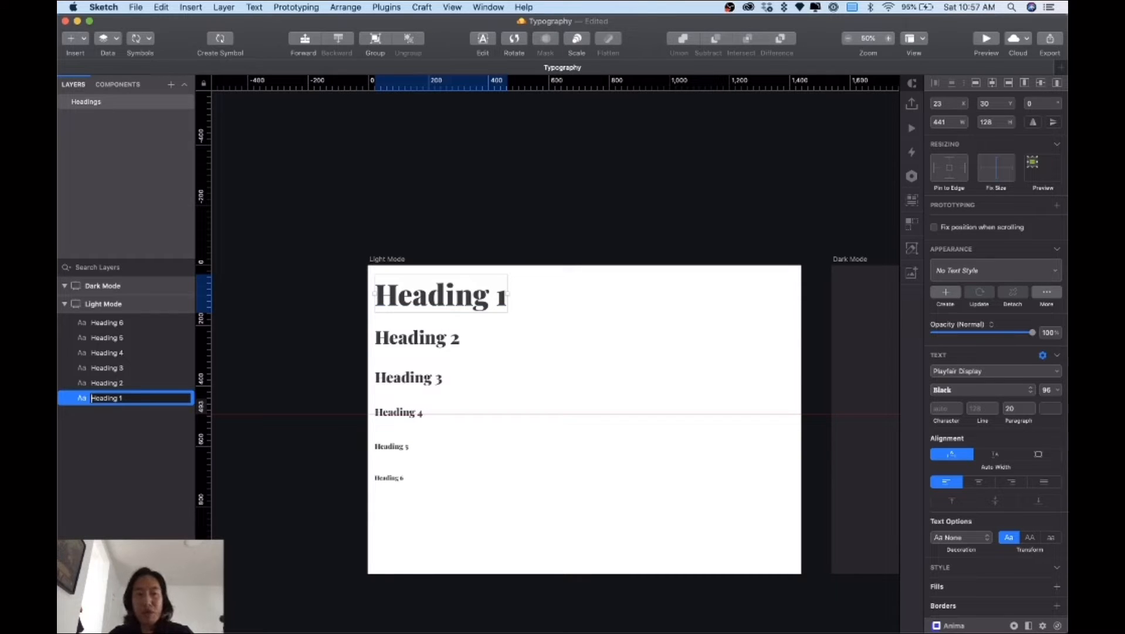
pyautogui.write('Light')
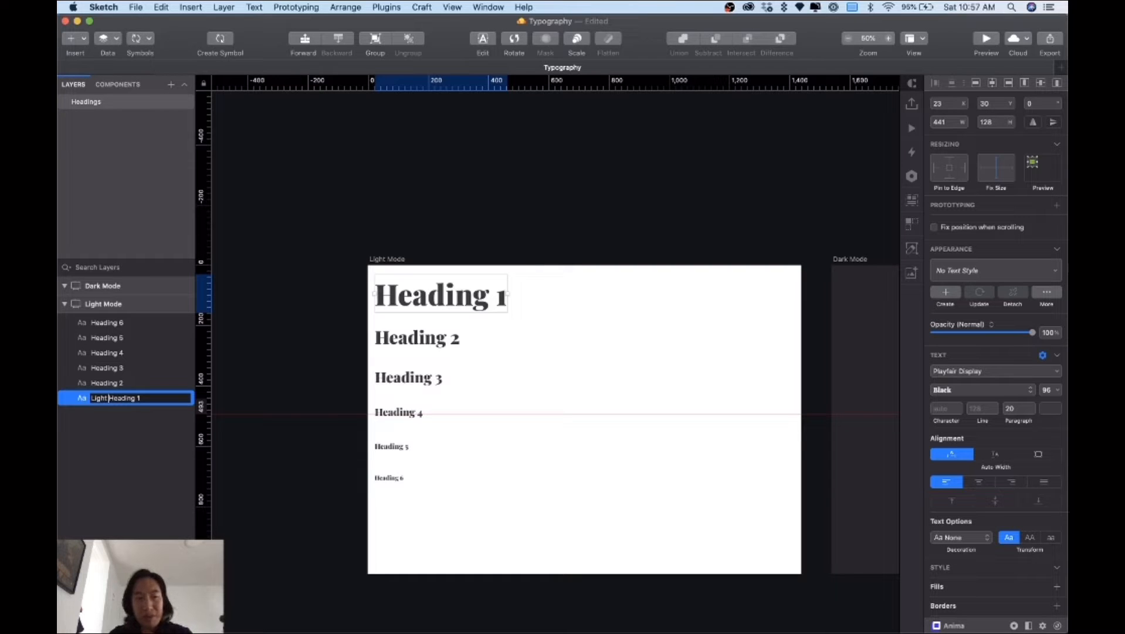
pyautogui.write(' /')
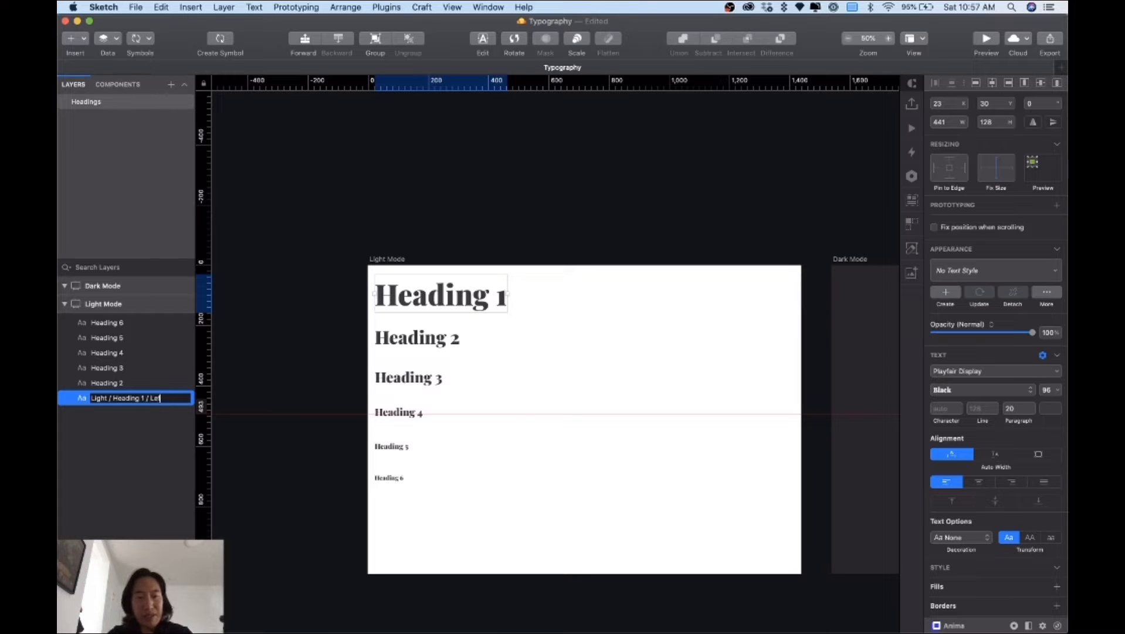
pyautogui.press('Return')
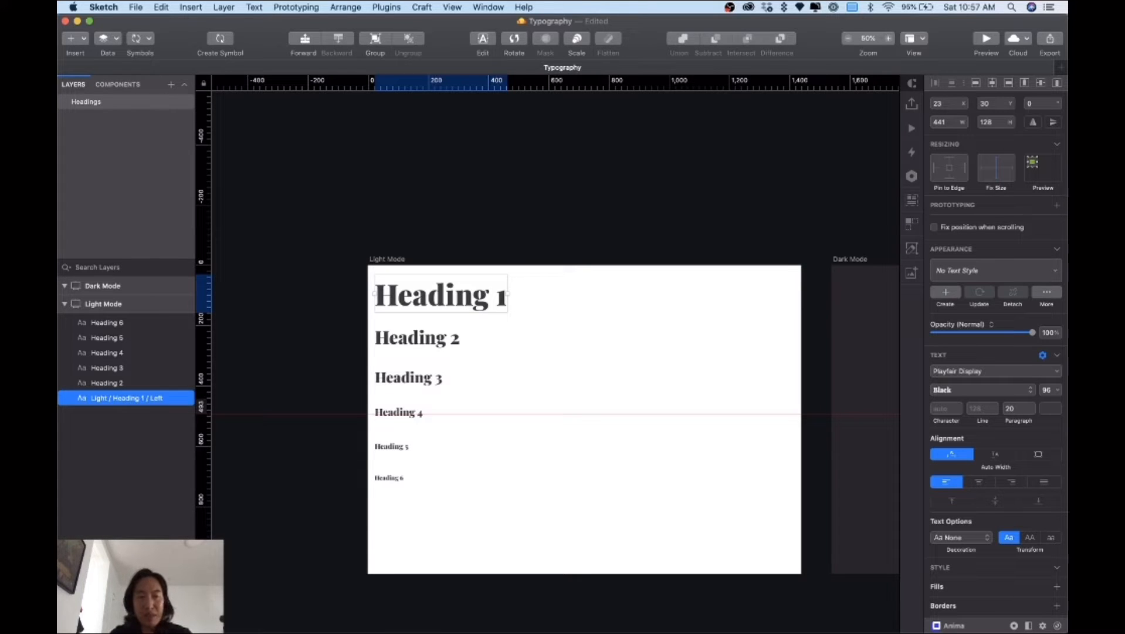
# Rename the Heading 2 text layer as "Light / Heading 2 / Light"
pyautogui.click(151, 383)
pyautogui.doubleClick(105, 383)
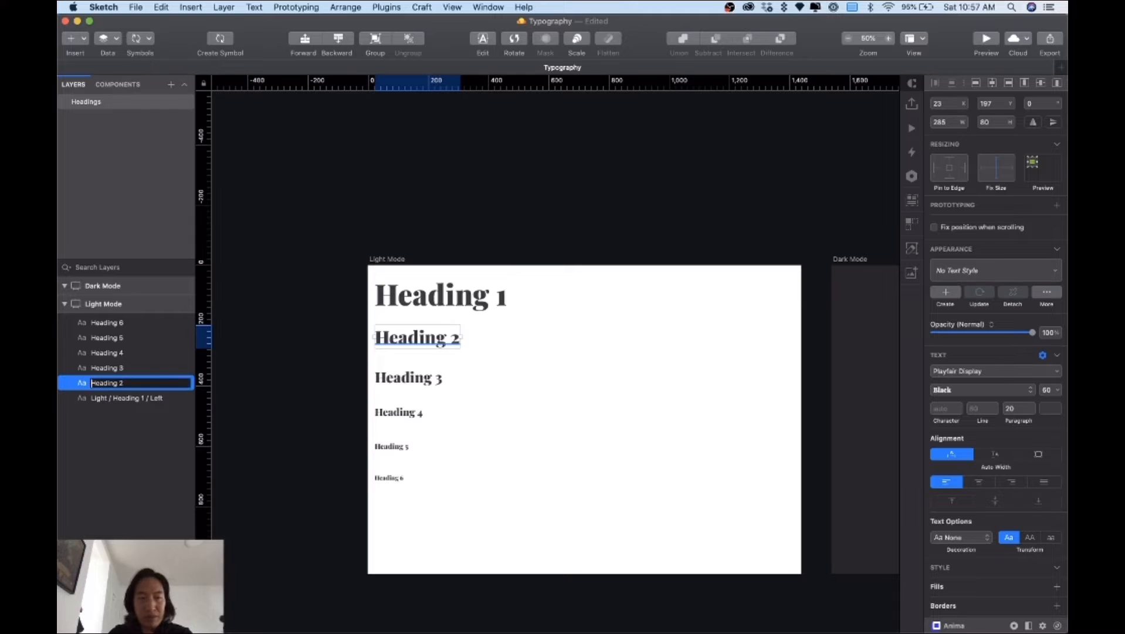
pyautogui.write('Light')
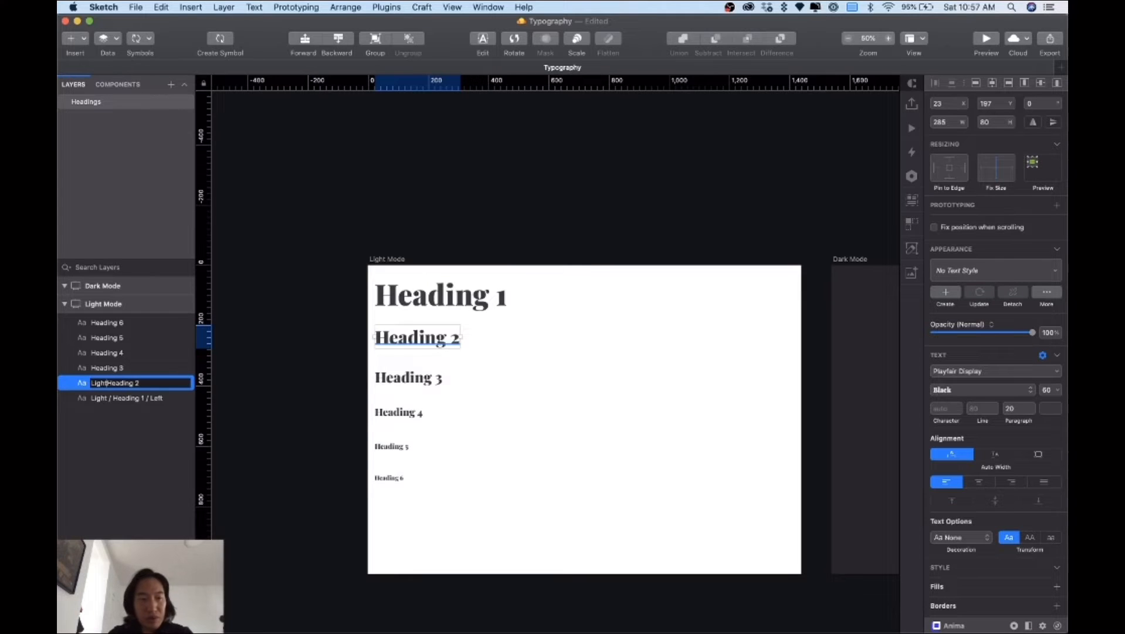
pyautogui.write(' /')
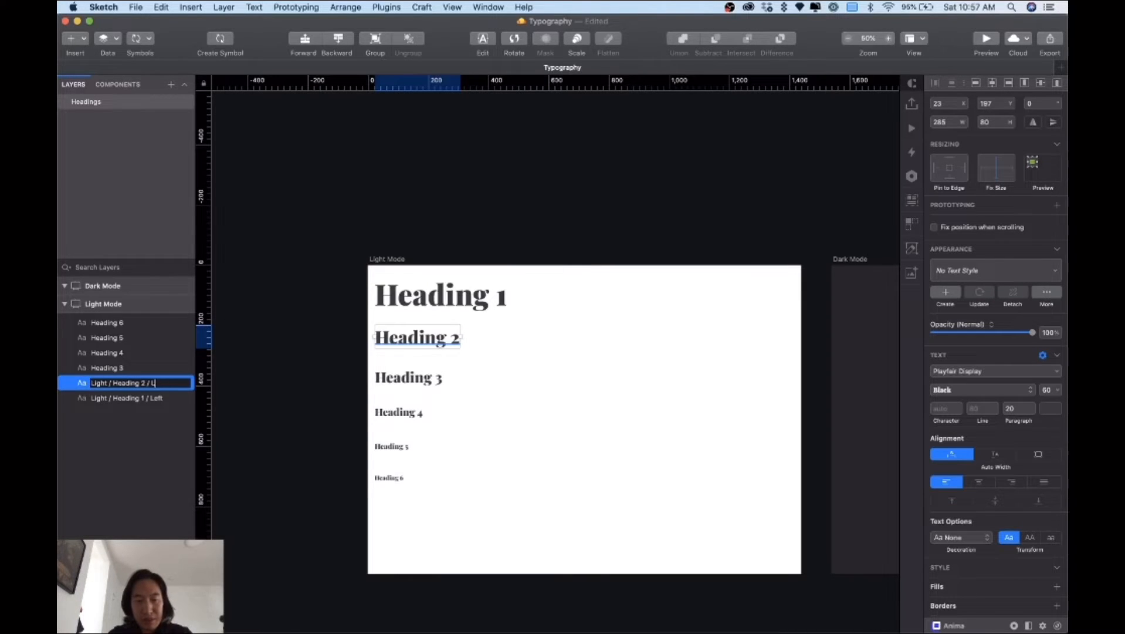
pyautogui.press('Return')
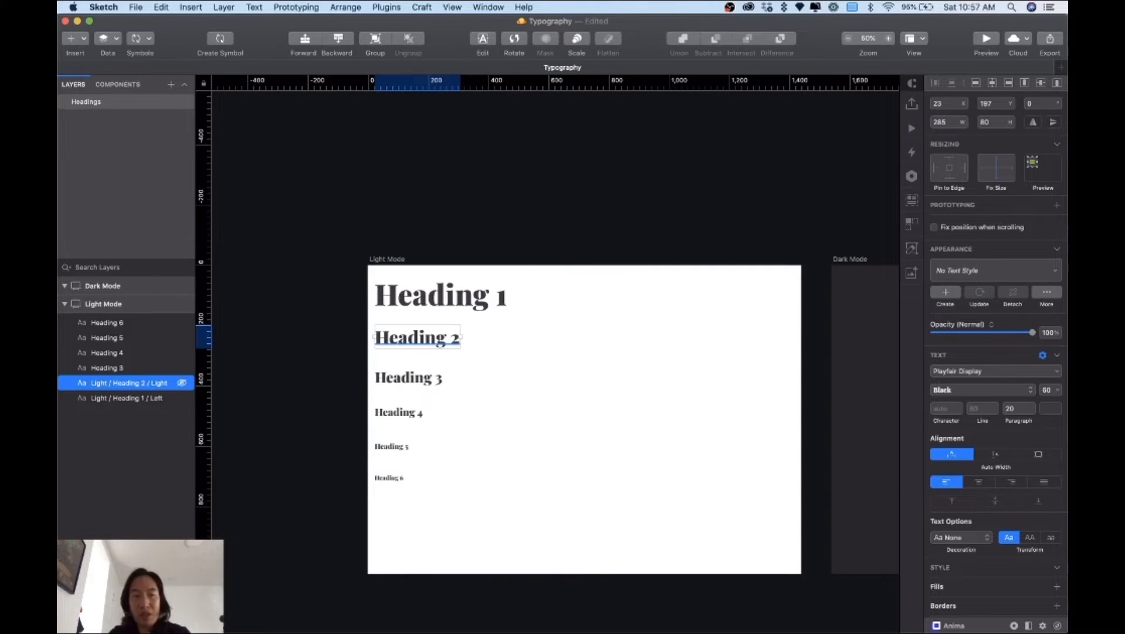
# Select the Heading 3 to Heading 6 layers and open the Rename It plugin's find-and-replace for layer names
pyautogui.click(93, 368)
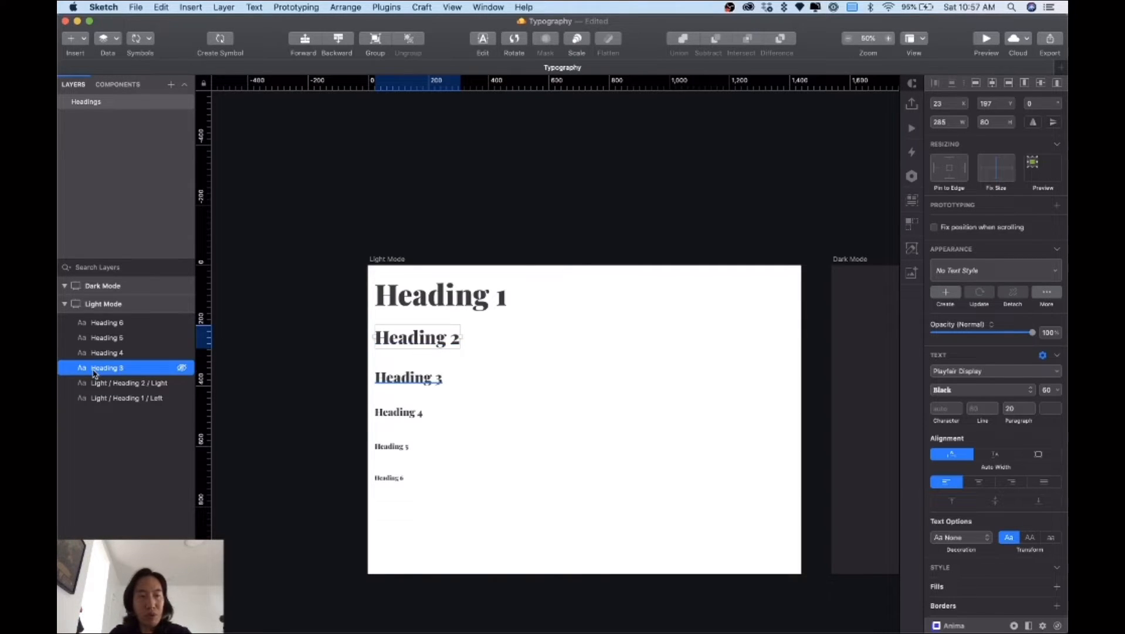
pyautogui.keyDown('shift'); pyautogui.click(115, 325); pyautogui.keyUp('shift')
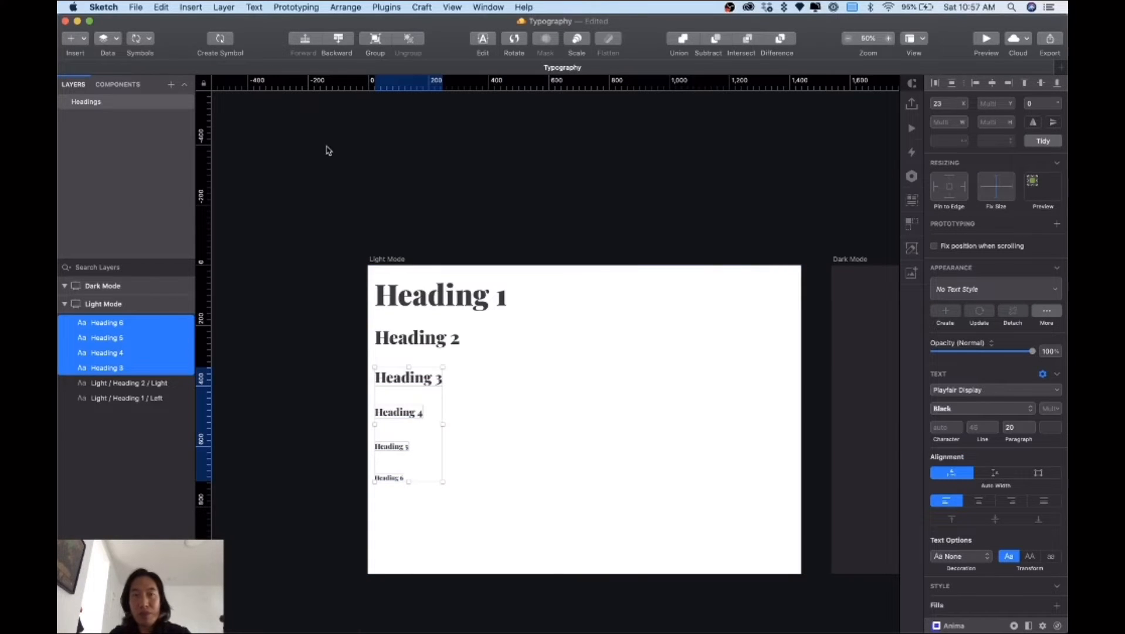
pyautogui.click(389, 8)
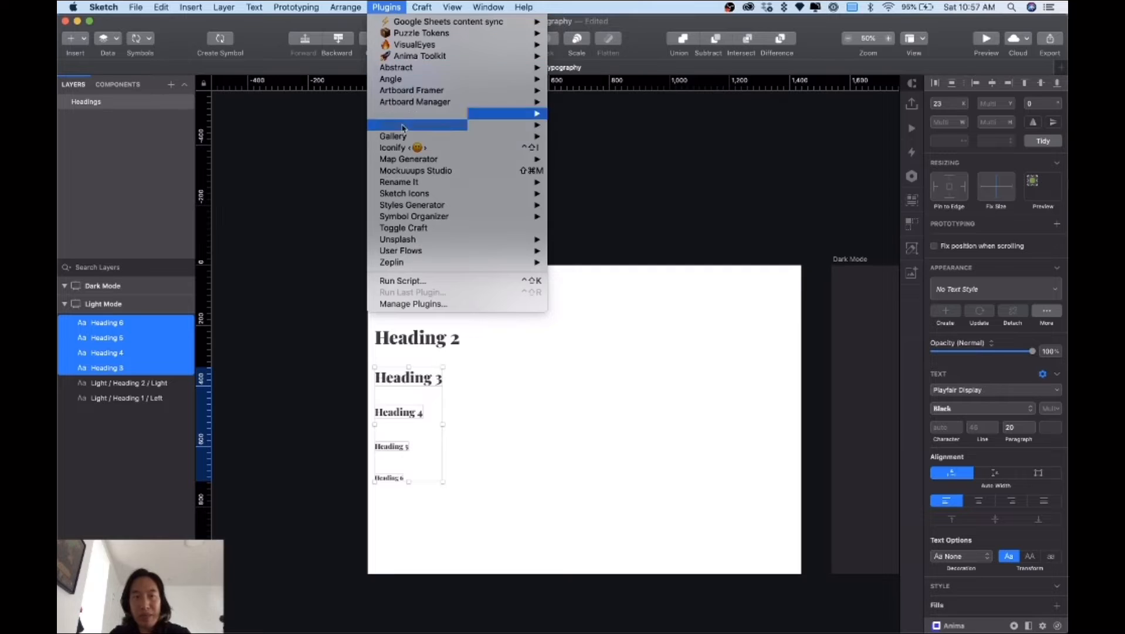
pyautogui.moveTo(411, 182)
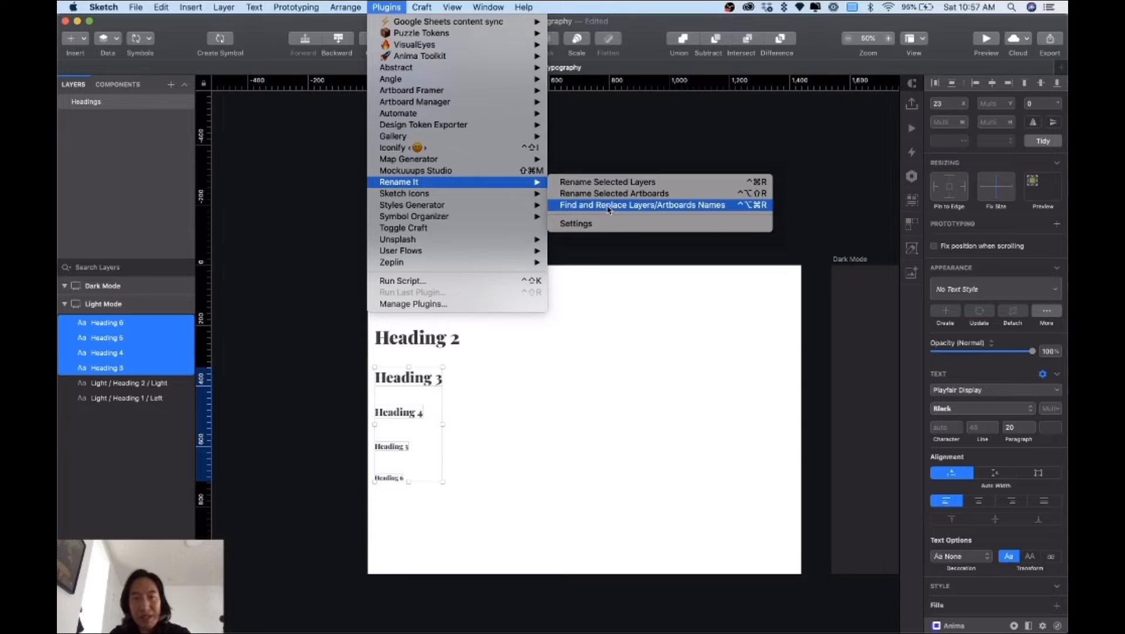
pyautogui.click(683, 205)
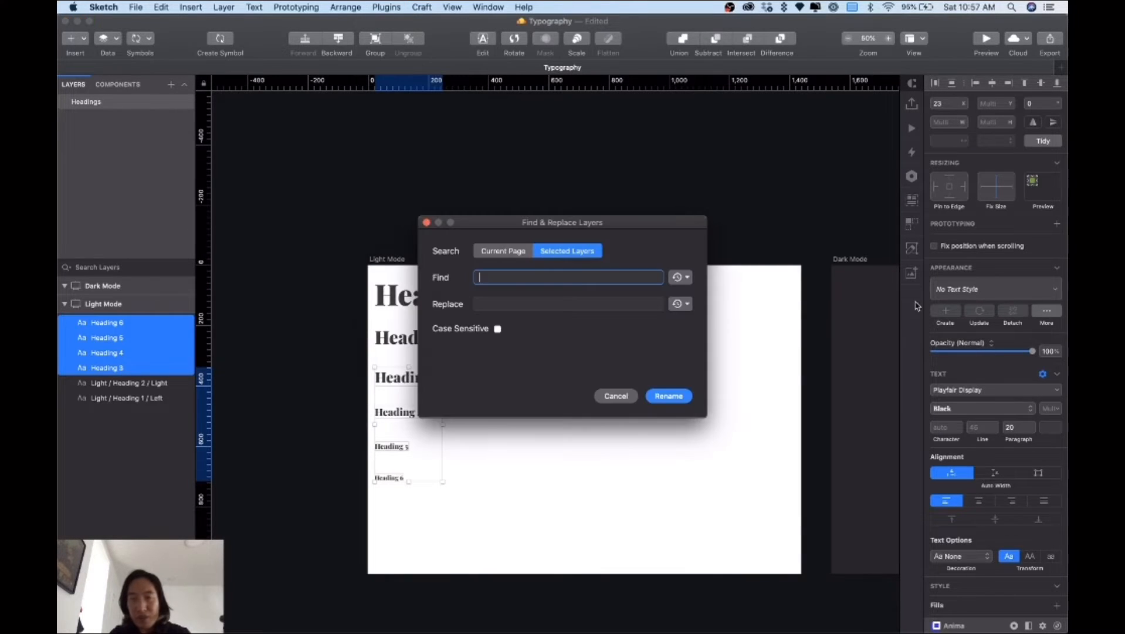
pyautogui.moveTo(518, 224); pyautogui.dragTo(438, 199)
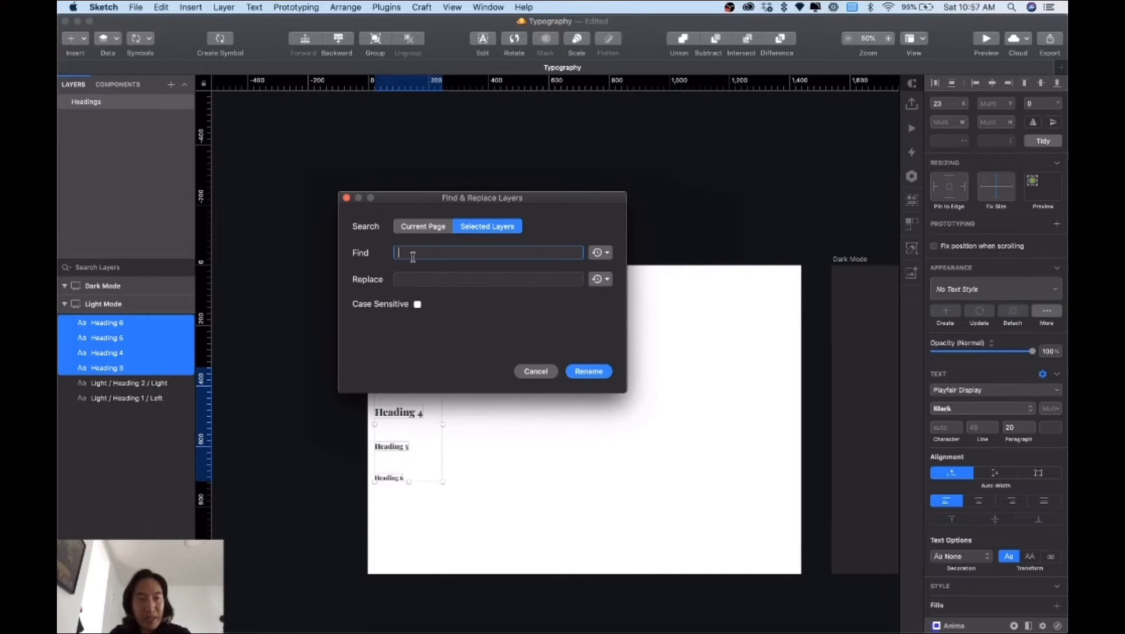
# Replace "Heading" with "Light / Heading" in the names of the four selected layers
pyautogui.write('He')
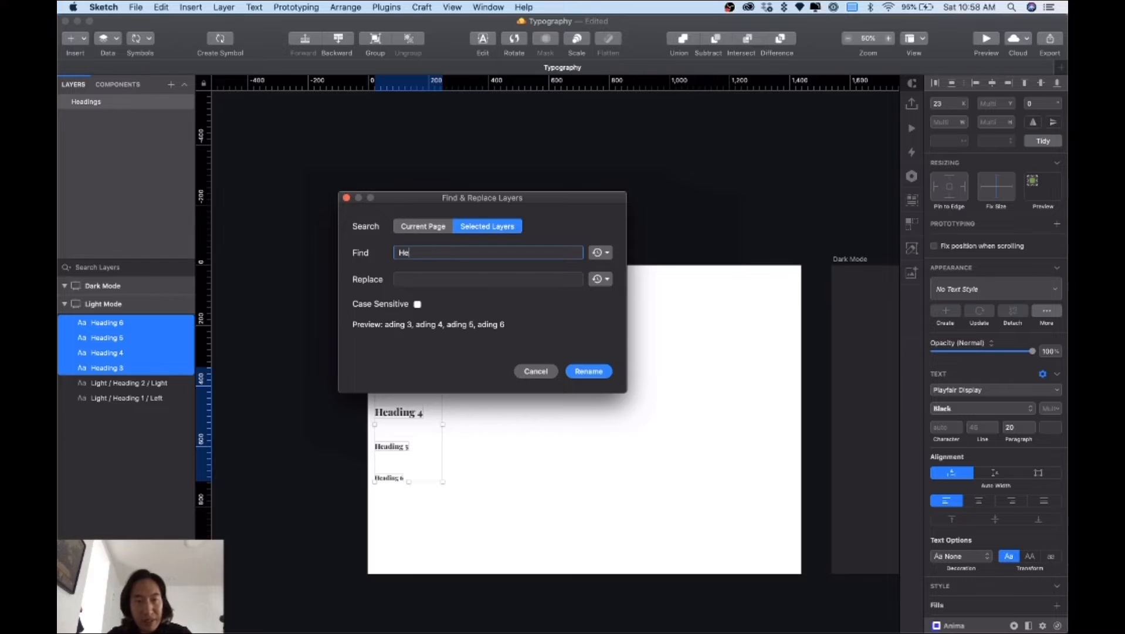
pyautogui.write('ading')
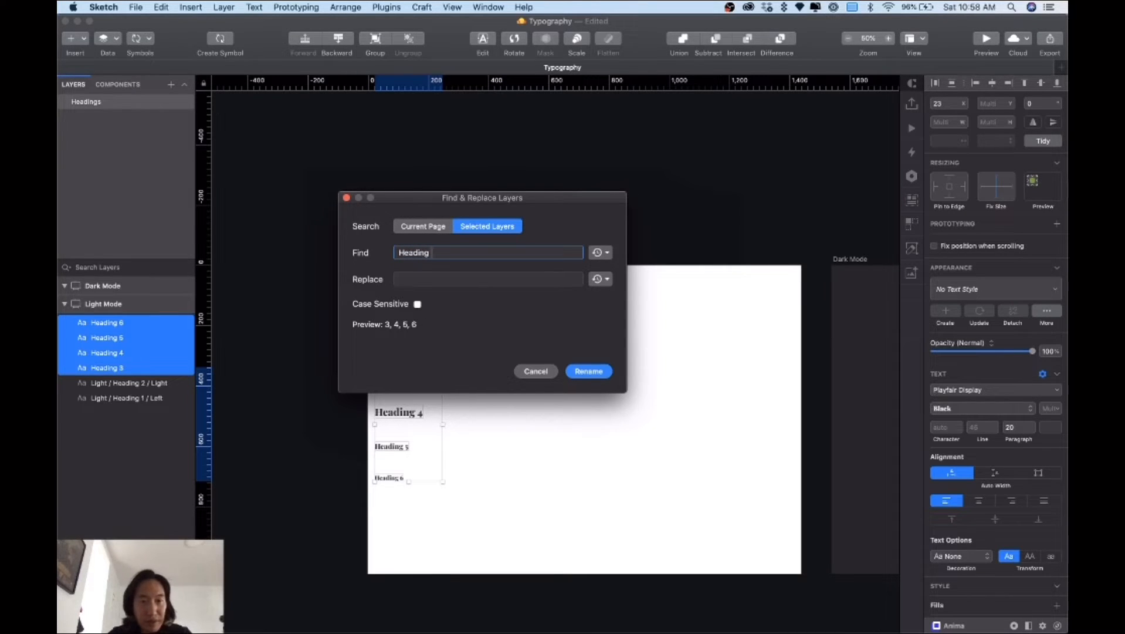
pyautogui.click(428, 274)
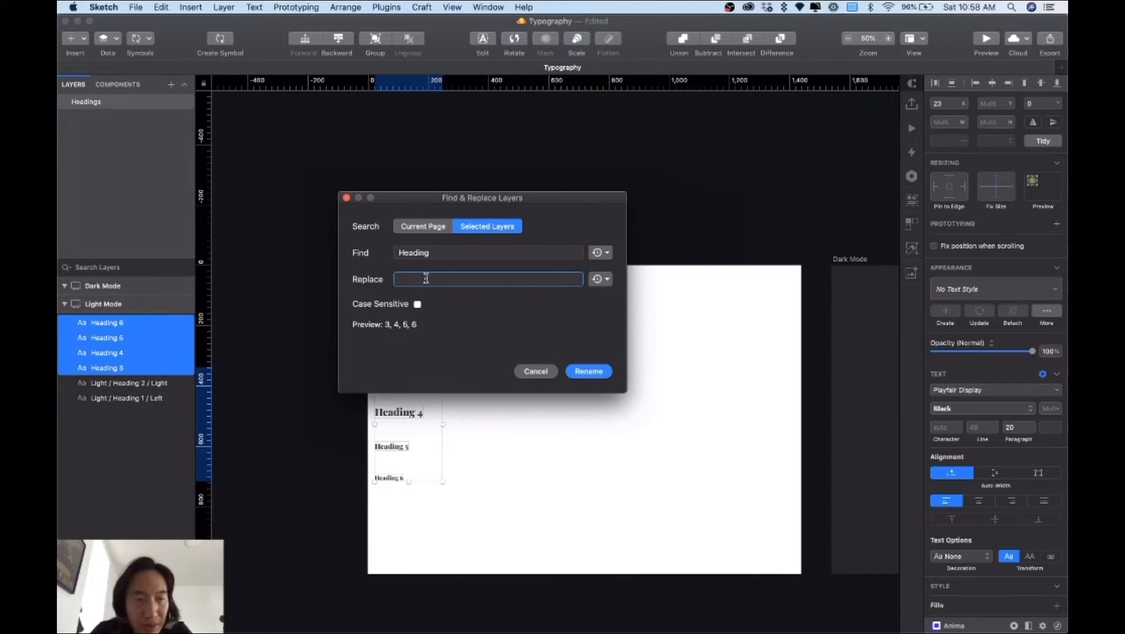
pyautogui.write('Ligh')
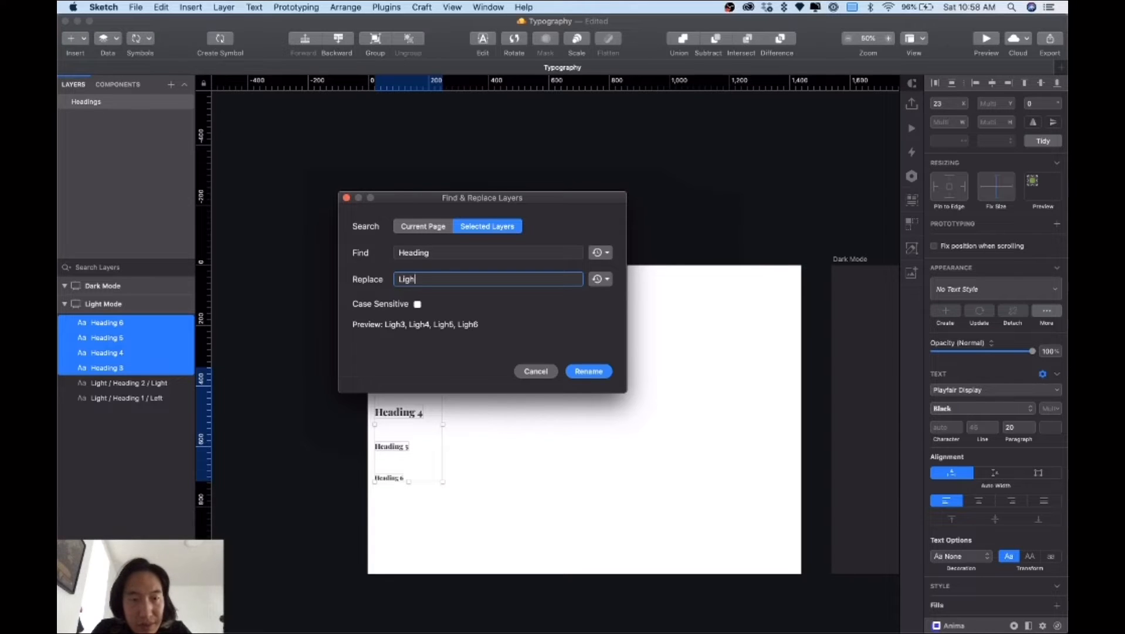
pyautogui.write('t / ')
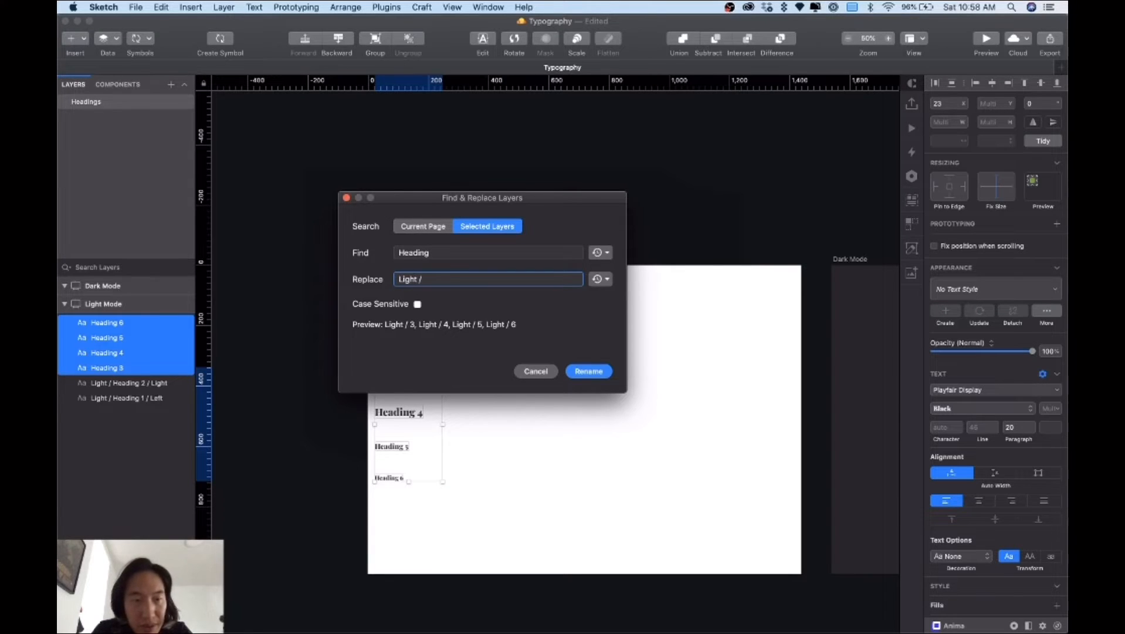
pyautogui.write('Heading')
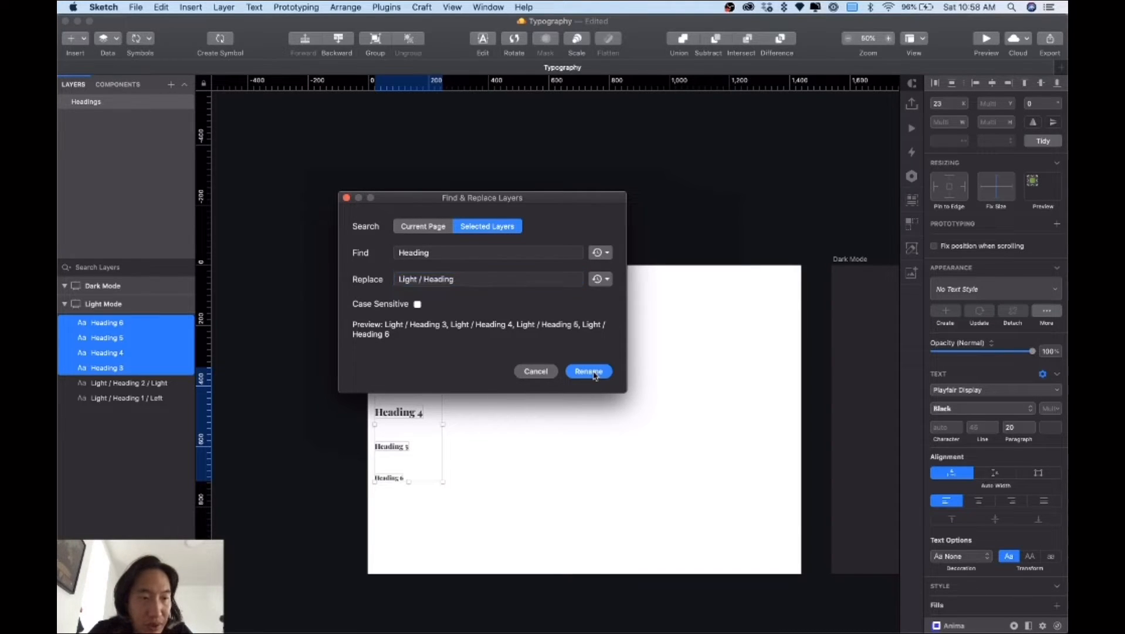
pyautogui.click(589, 372)
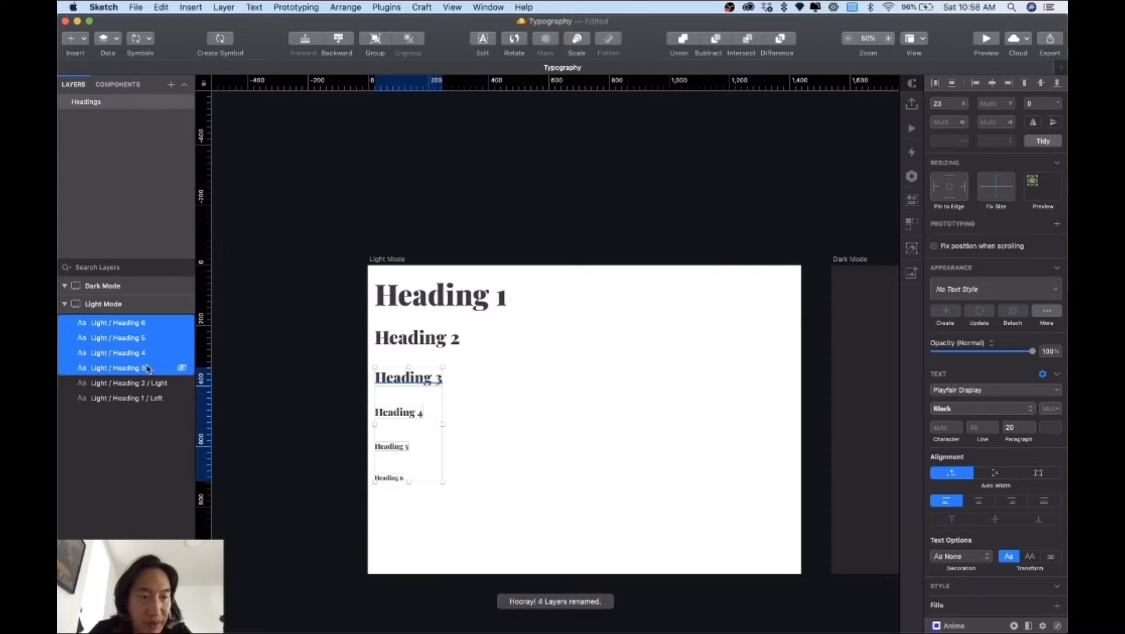
# Append "/ Light" to the names of the Light / Heading 3 and Light / Heading 4 layers
pyautogui.doubleClick(179, 368)
pyautogui.write('/ Light')
pyautogui.press('Return')
pyautogui.click(147, 354)
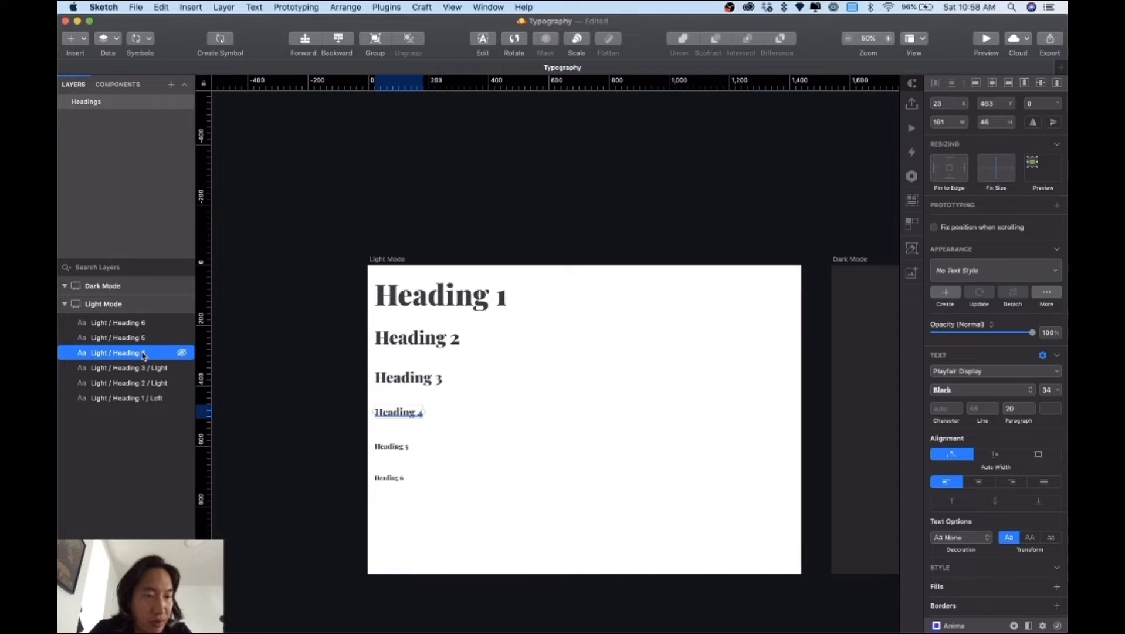
pyautogui.doubleClick(160, 354)
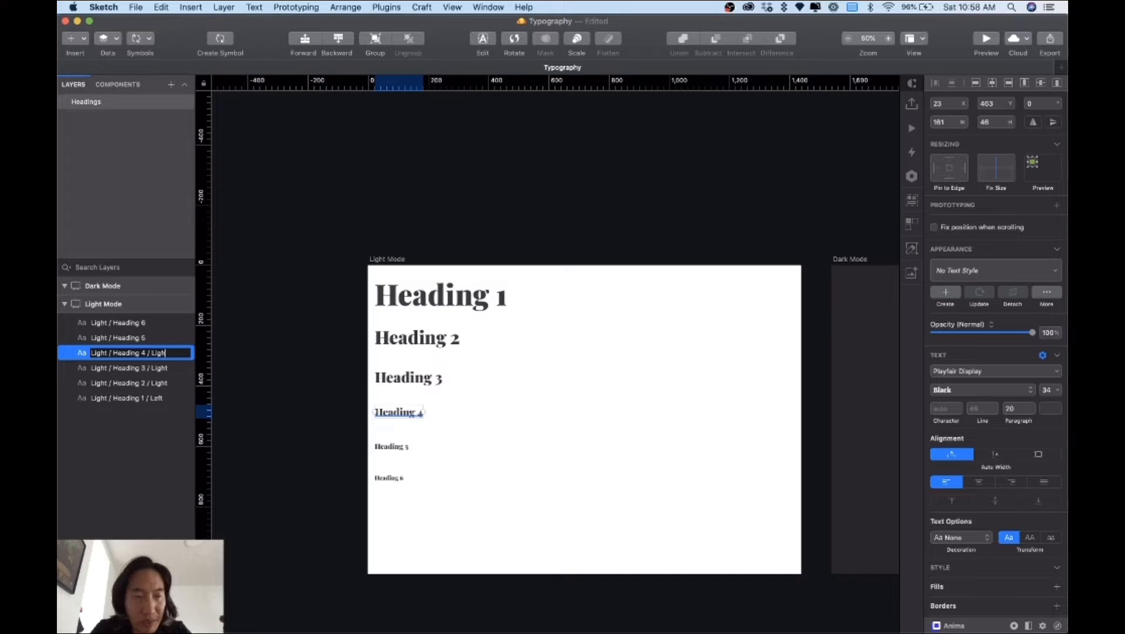
pyautogui.press('Return')
pyautogui.click(157, 340)
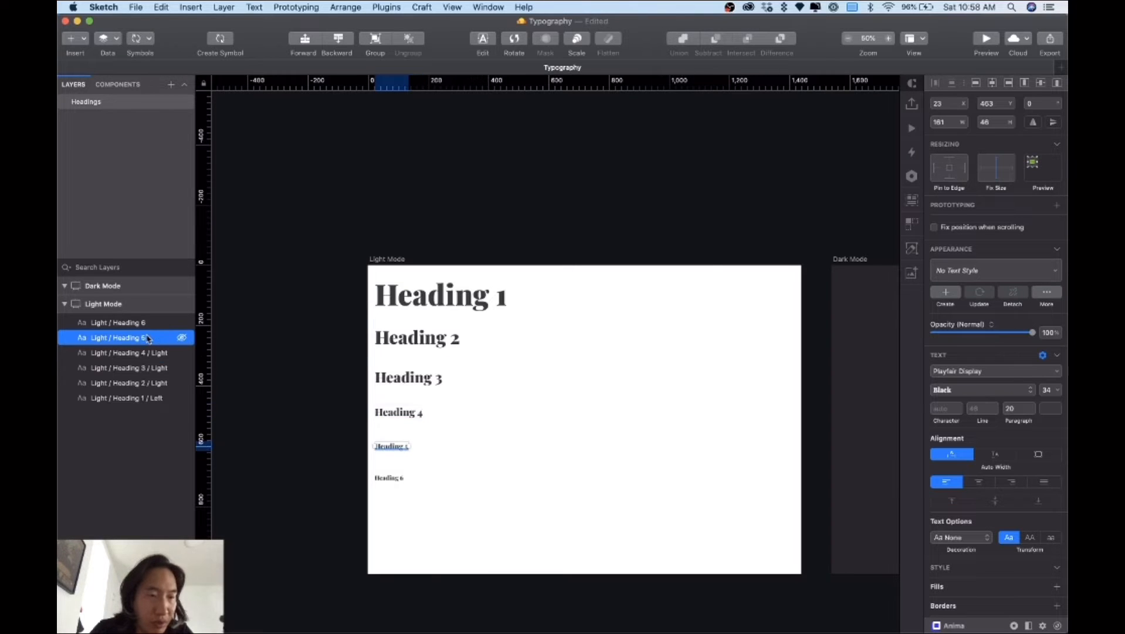
# Change the ending of the Heading 2 layer's name so it reads "Light / Heading 2 / Left"
pyautogui.click(157, 384)
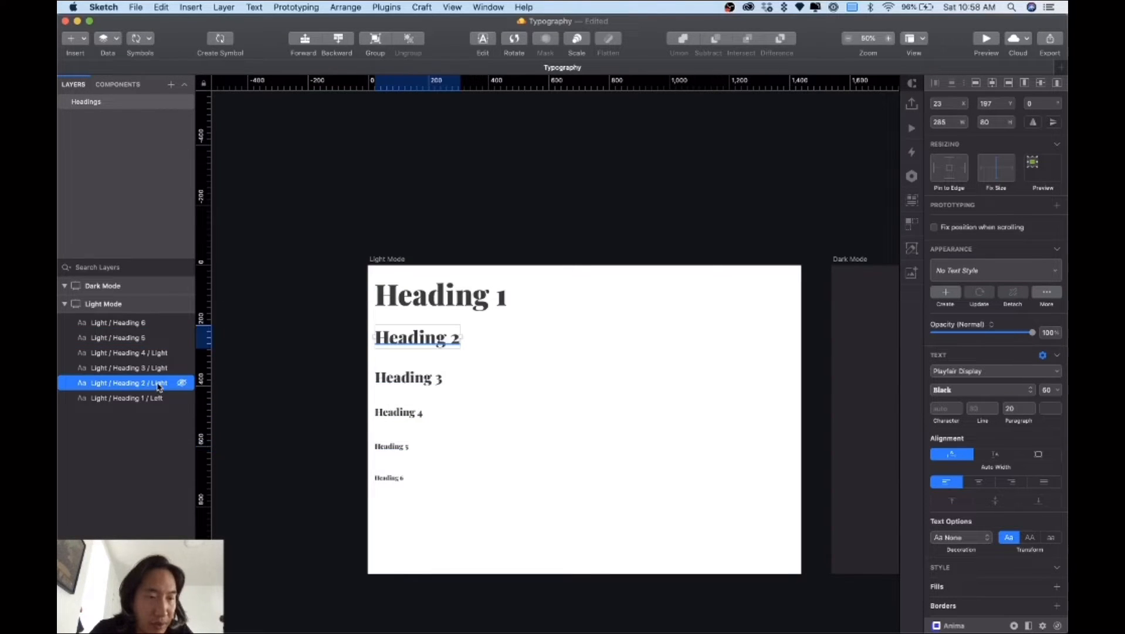
pyautogui.doubleClick(158, 385)
pyautogui.press('BackSpace')
pyautogui.press('BackSpace')
pyautogui.press('BackSpace')
pyautogui.press('BackSpace')
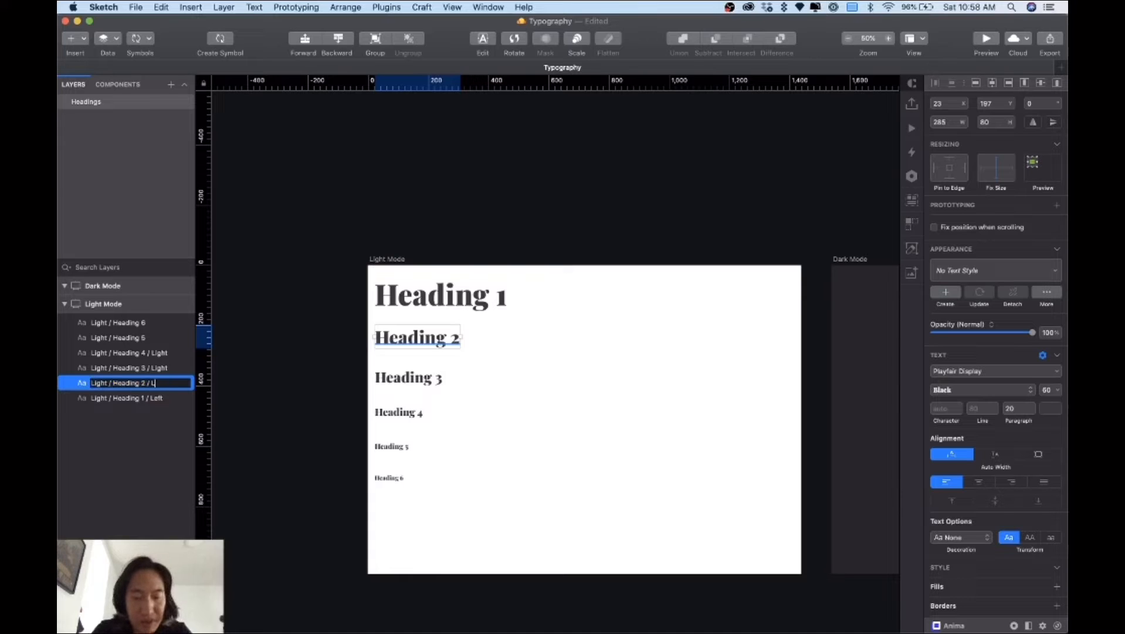
pyautogui.write('eft')
pyautogui.press('Return')
# Change the ending of the Heading 3 layer's name so it reads "Light / Heading 3 / Left"
pyautogui.click(160, 370)
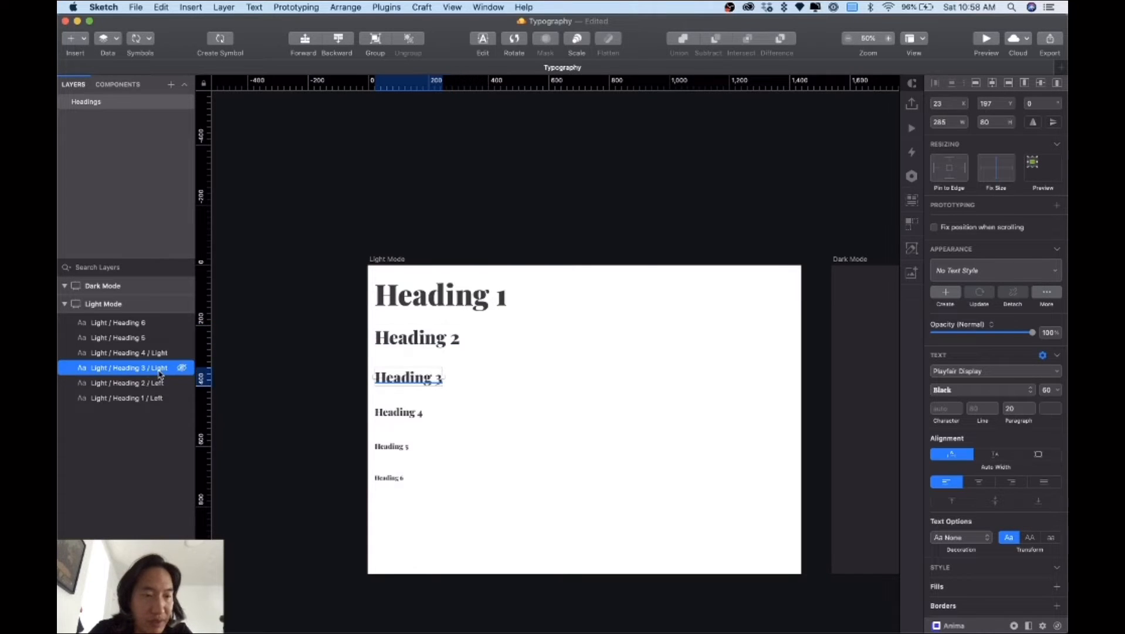
pyautogui.doubleClick(161, 370)
pyautogui.press('BackSpace')
pyautogui.press('BackSpace')
pyautogui.press('BackSpace')
pyautogui.press('BackSpace')
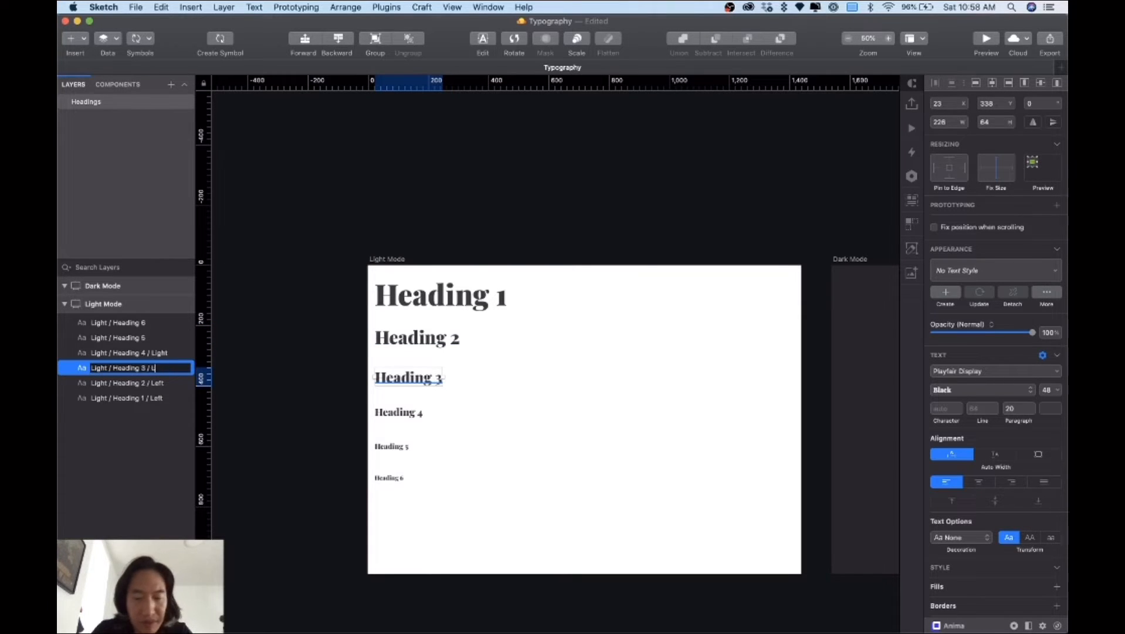
pyautogui.press('Return')
# Change the ending of the Heading 4 layer's name so it reads "Light / Heading 4 / Left"
pyautogui.click(157, 354)
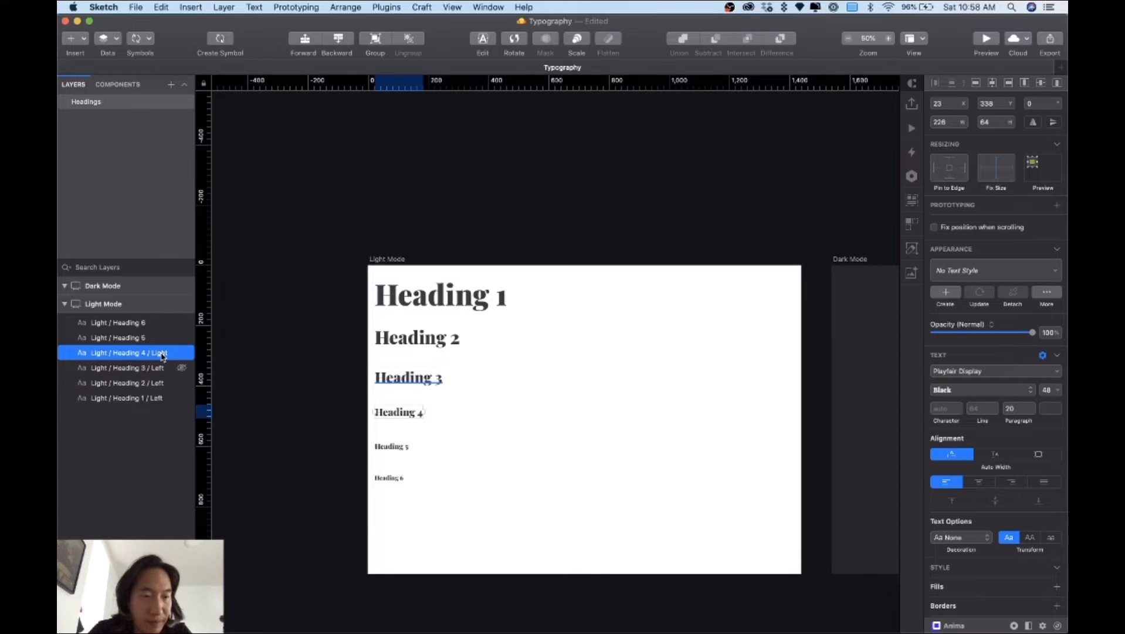
pyautogui.doubleClick(158, 354)
pyautogui.write('Left')
pyautogui.press('Return')
# Append "/ Left" to the Heading 5 layer's name so it reads "Light / Heading 5 / Left"
pyautogui.click(141, 339)
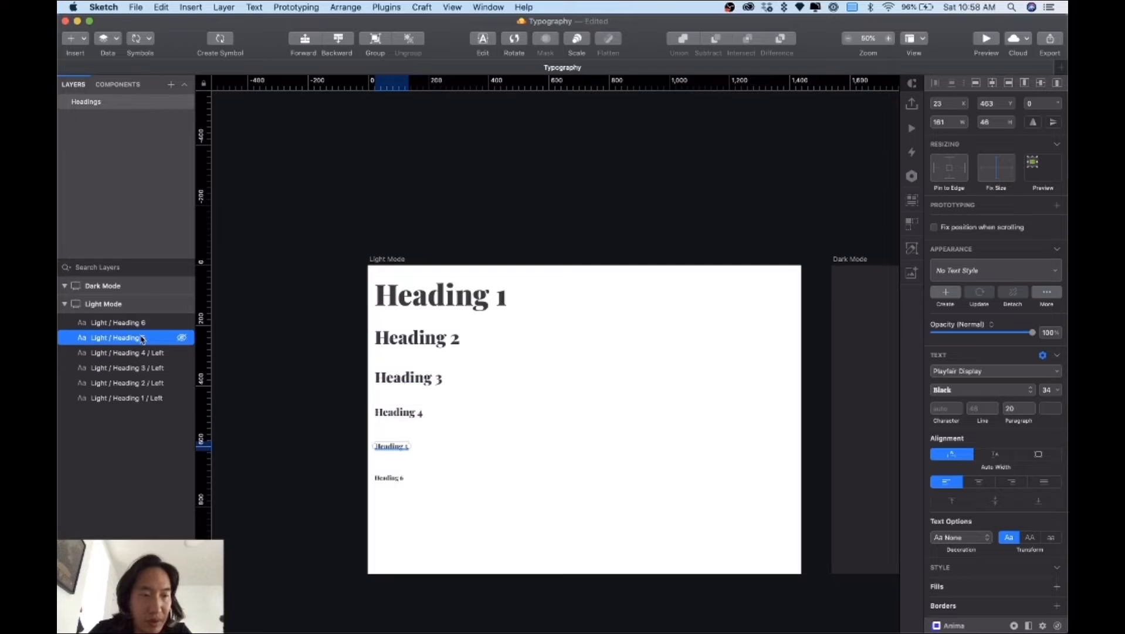
pyautogui.doubleClick(142, 339)
pyautogui.press('Right')
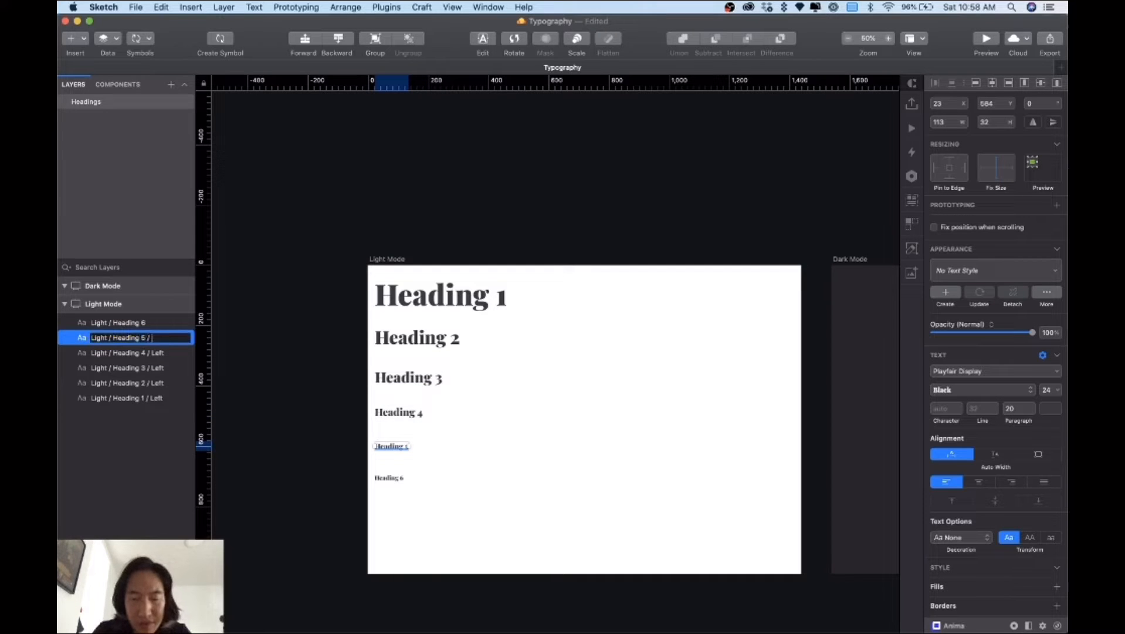
pyautogui.write('/ Left')
pyautogui.click(150, 323)
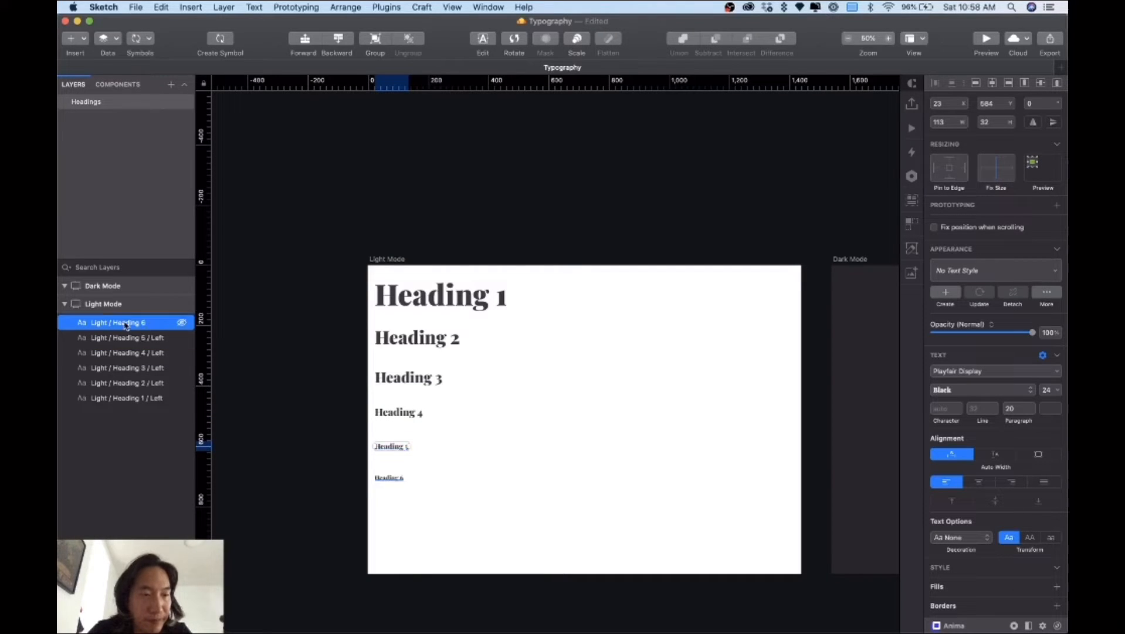
# Append "/ Left" to the Heading 6 layer's name so it reads "Light / Heading 6 / Left"
pyautogui.doubleClick(149, 323)
pyautogui.press('Right')
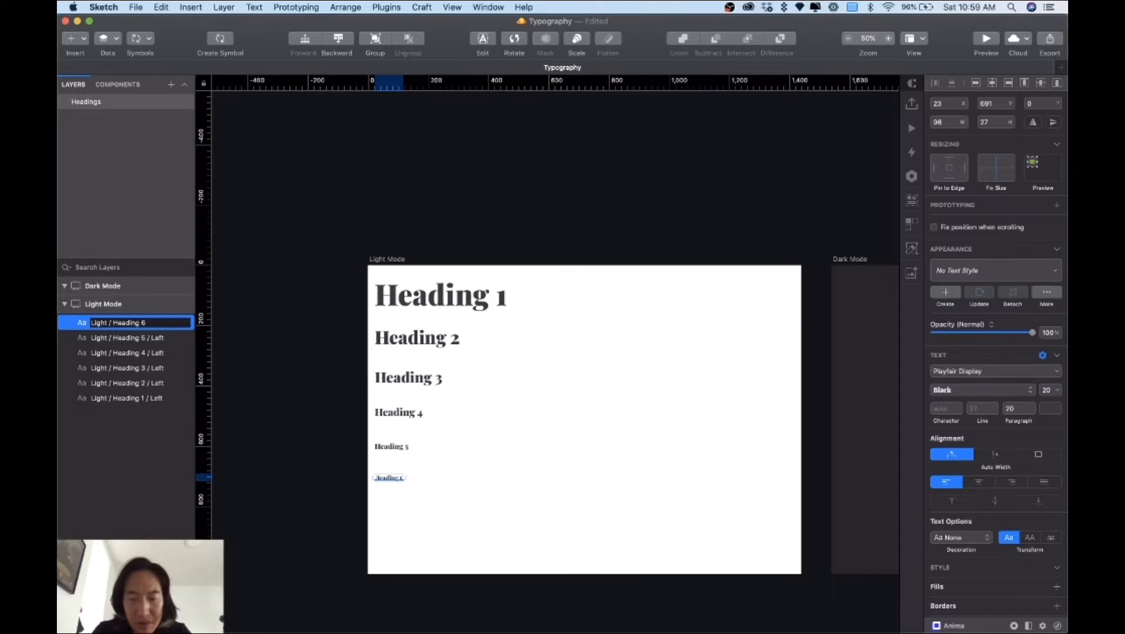
pyautogui.write('/ Left')
pyautogui.press('Return')
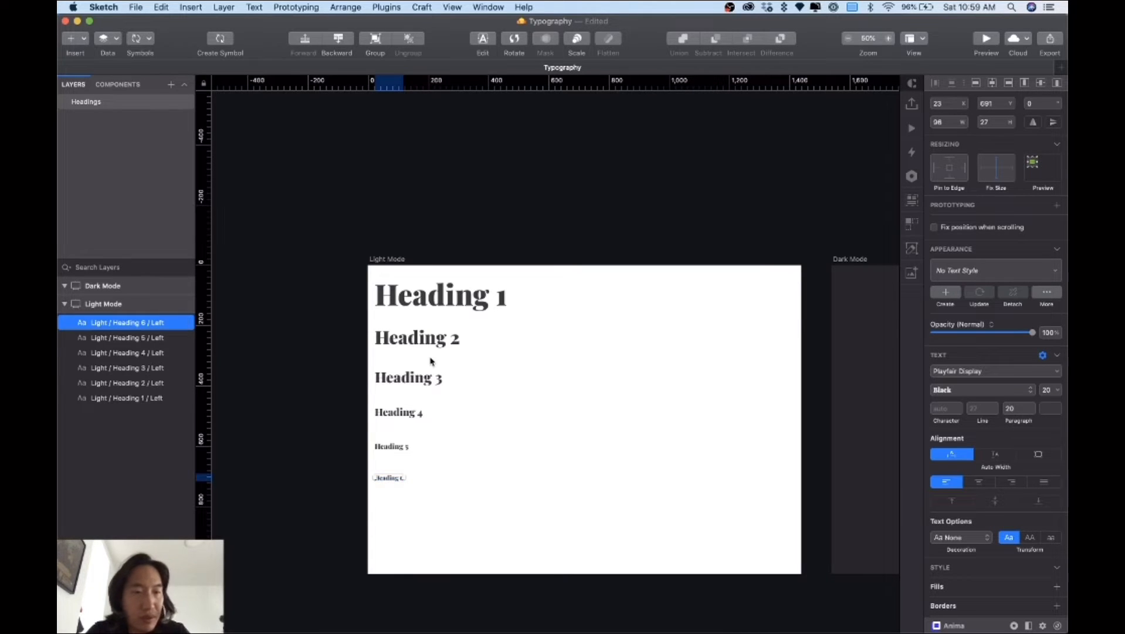
# Create a text style from the Heading 1 layer and name it "Light / Heading 1 / Left"
pyautogui.click(394, 300)
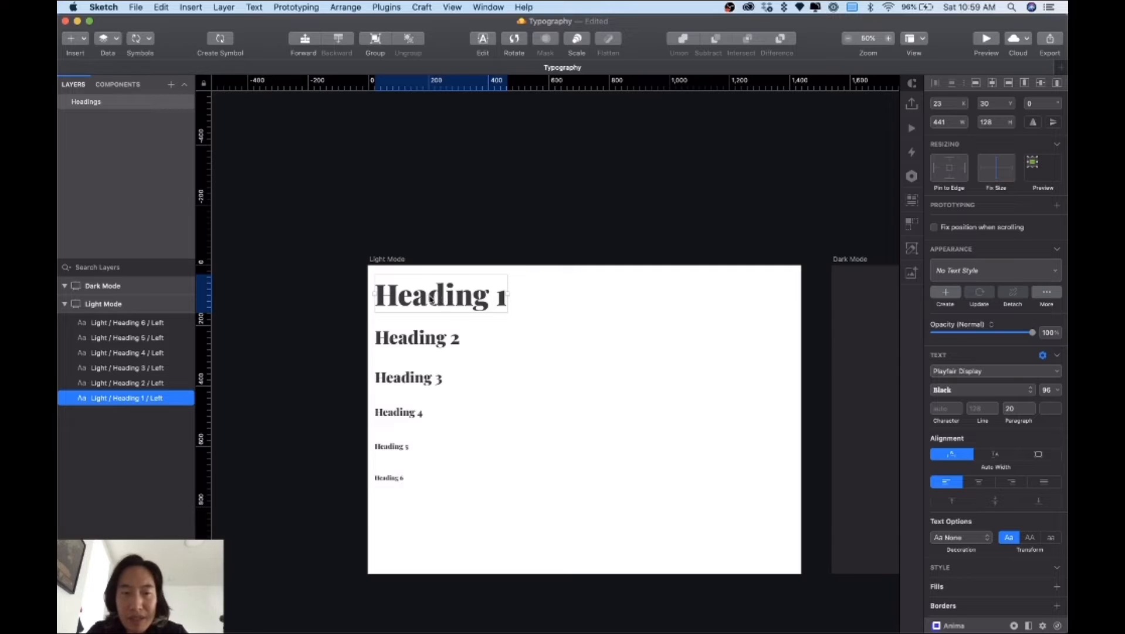
pyautogui.click(945, 296)
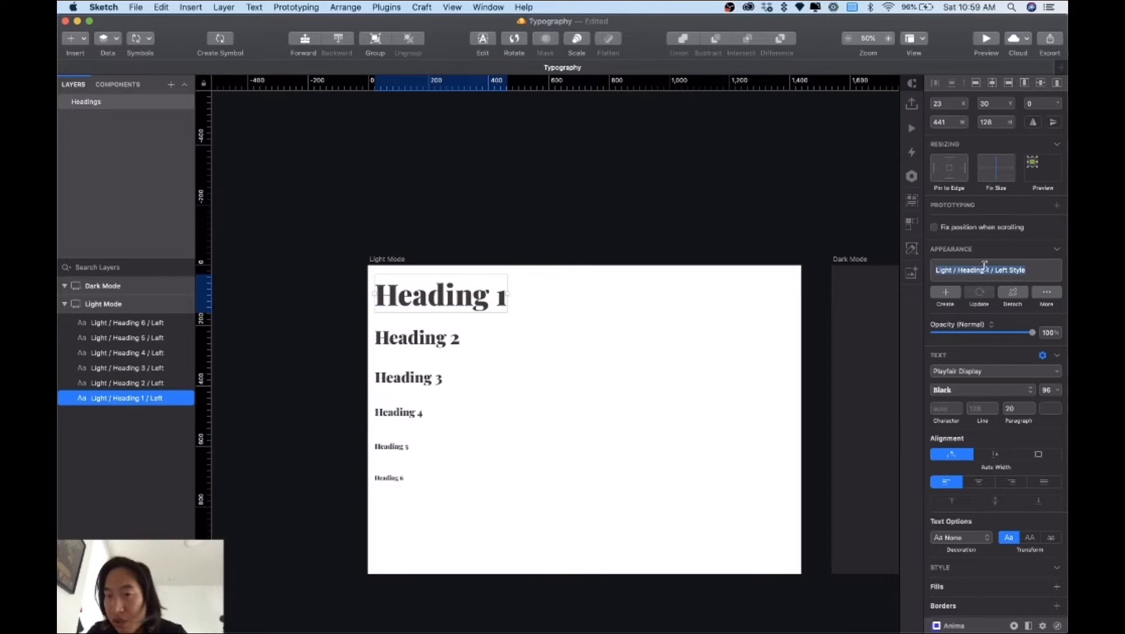
pyautogui.doubleClick(1018, 270)
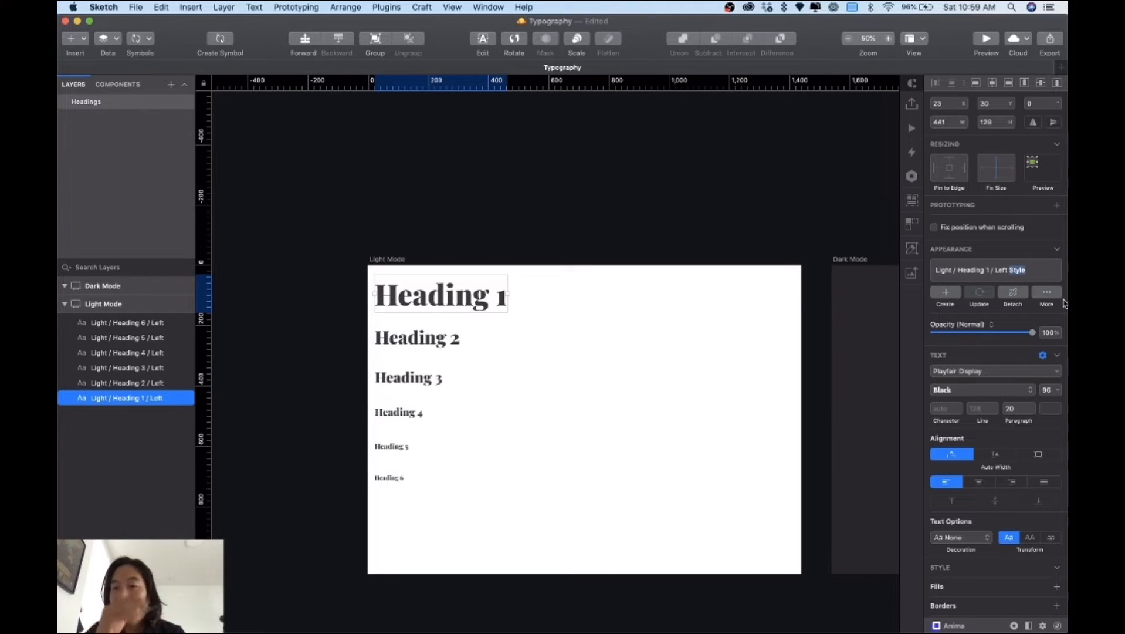
pyautogui.press('Right')
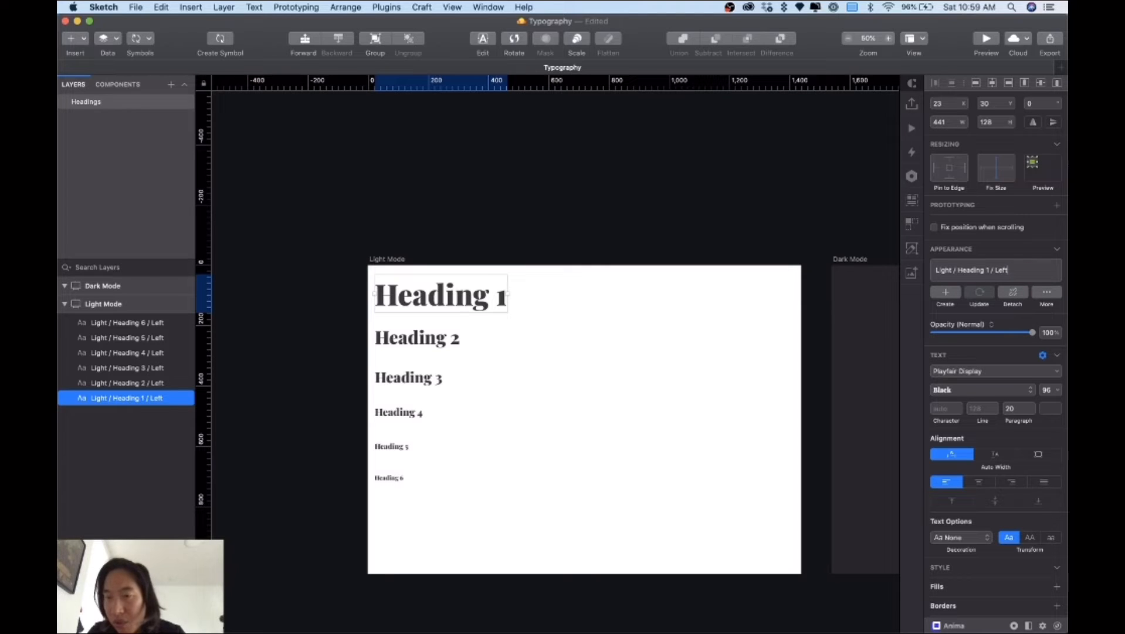
pyautogui.press('Return')
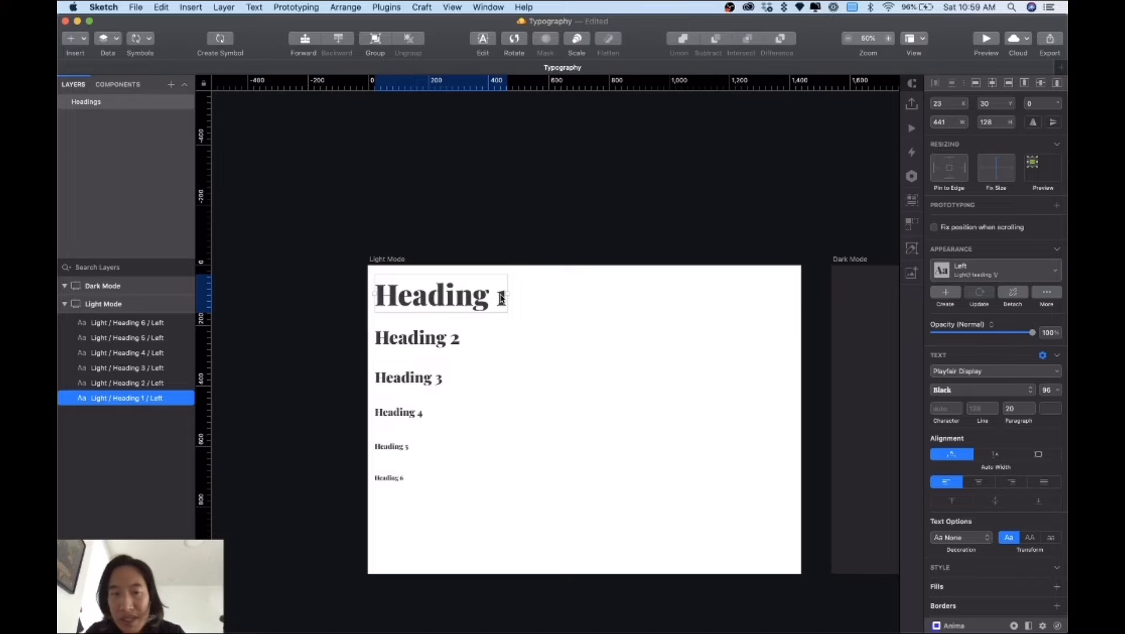
# Create a text style from the Heading 2 layer and name it "Light / Heading 2 / Left"
pyautogui.click(454, 338)
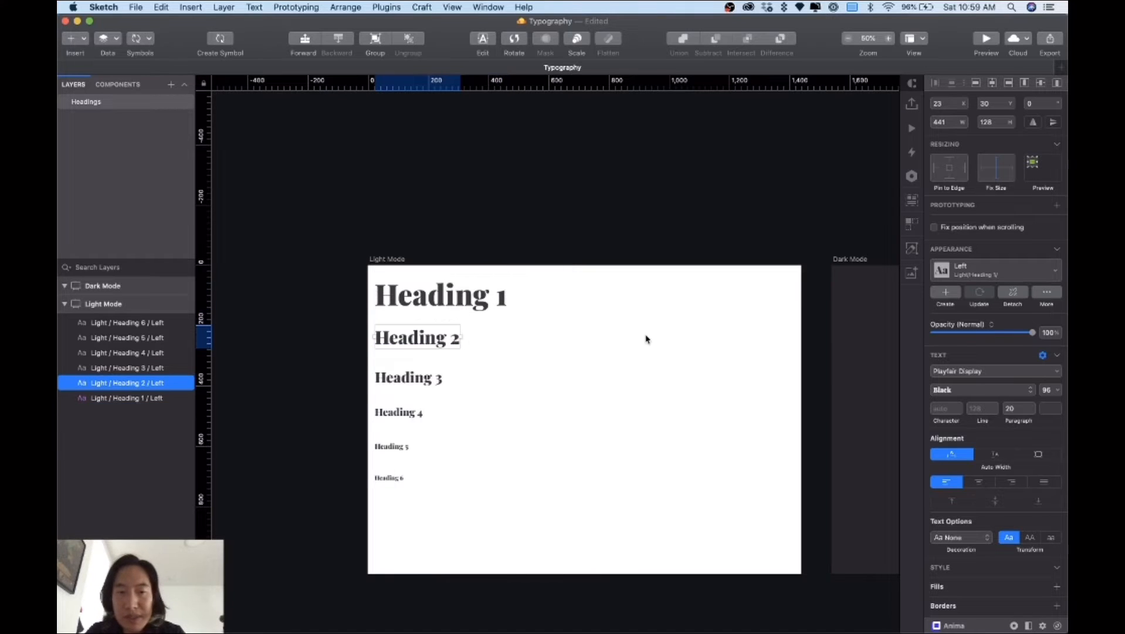
pyautogui.click(948, 298)
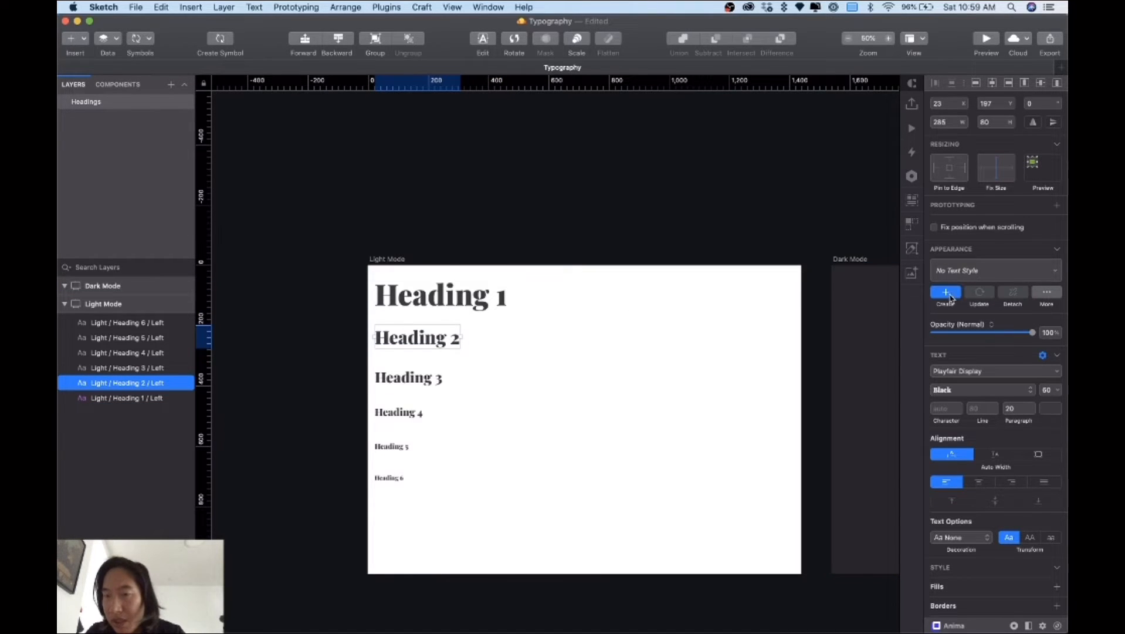
pyautogui.click(1044, 270)
pyautogui.press('BackSpace')
pyautogui.press('BackSpace')
pyautogui.press('Return')
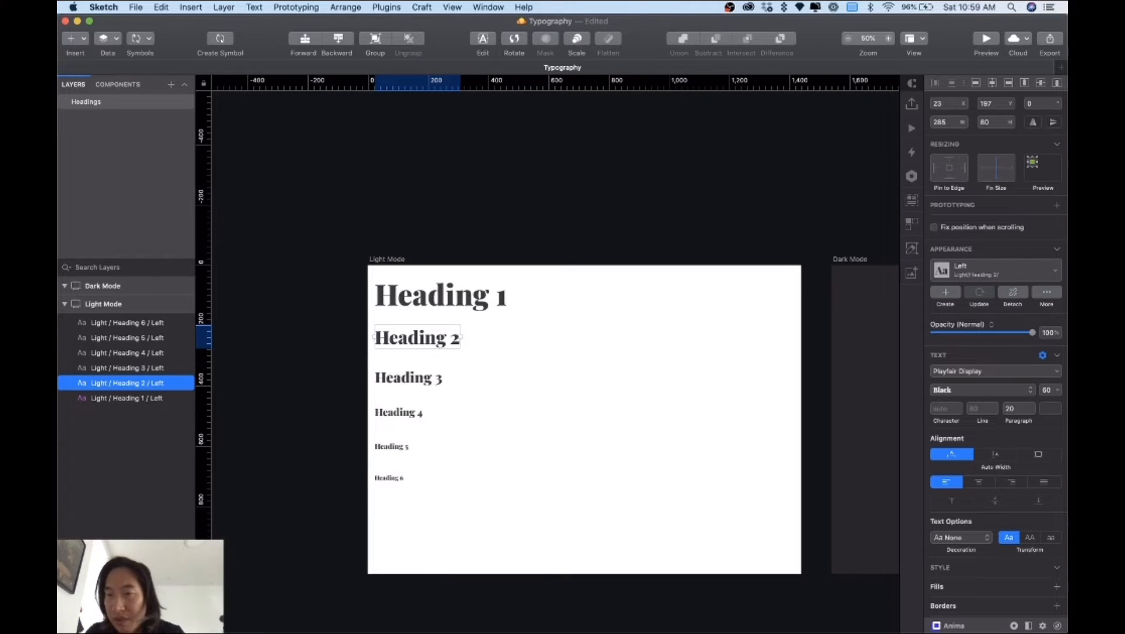
# Generate shared text styles for the Heading 3 to Heading 6 layers together with the Styles Generator plugin
pyautogui.click(578, 377)
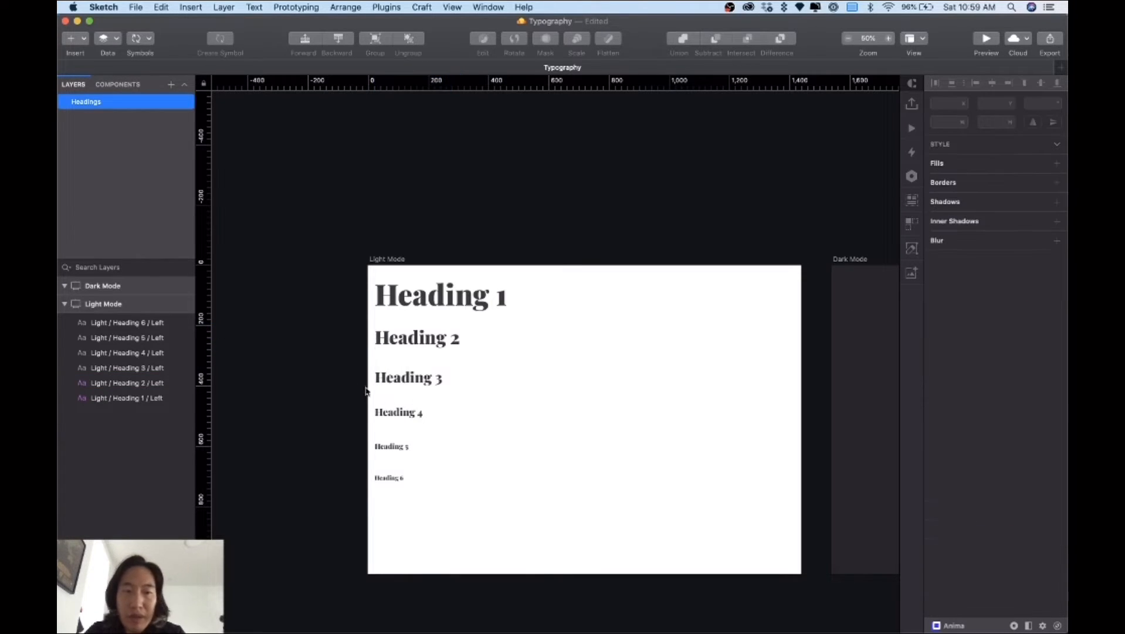
pyautogui.moveTo(326, 376); pyautogui.dragTo(443, 505)
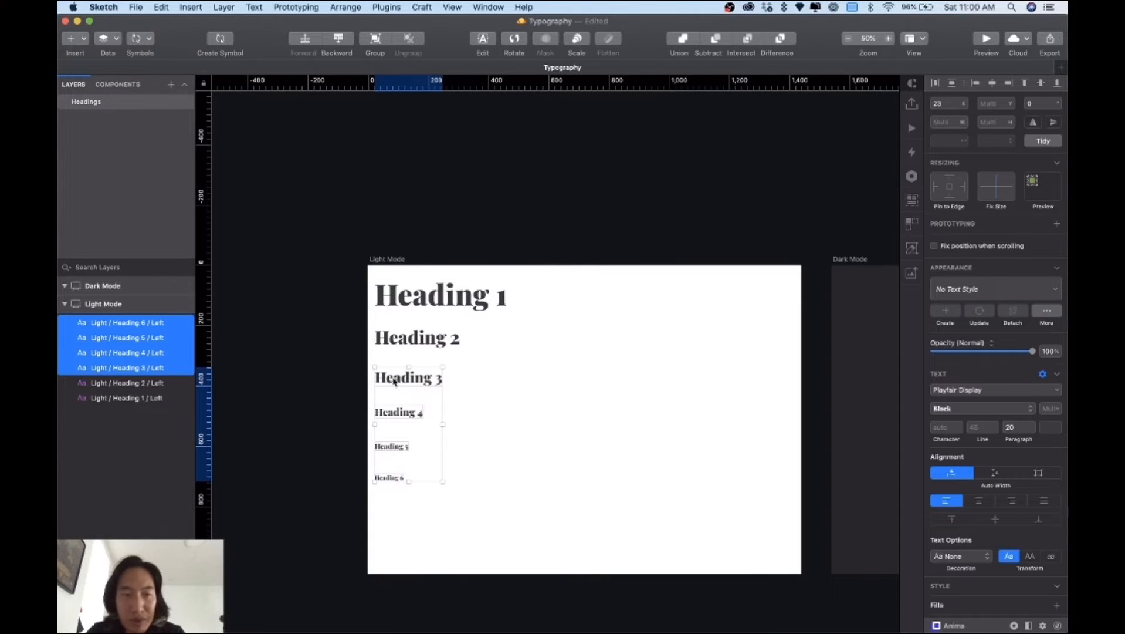
pyautogui.click(395, 7)
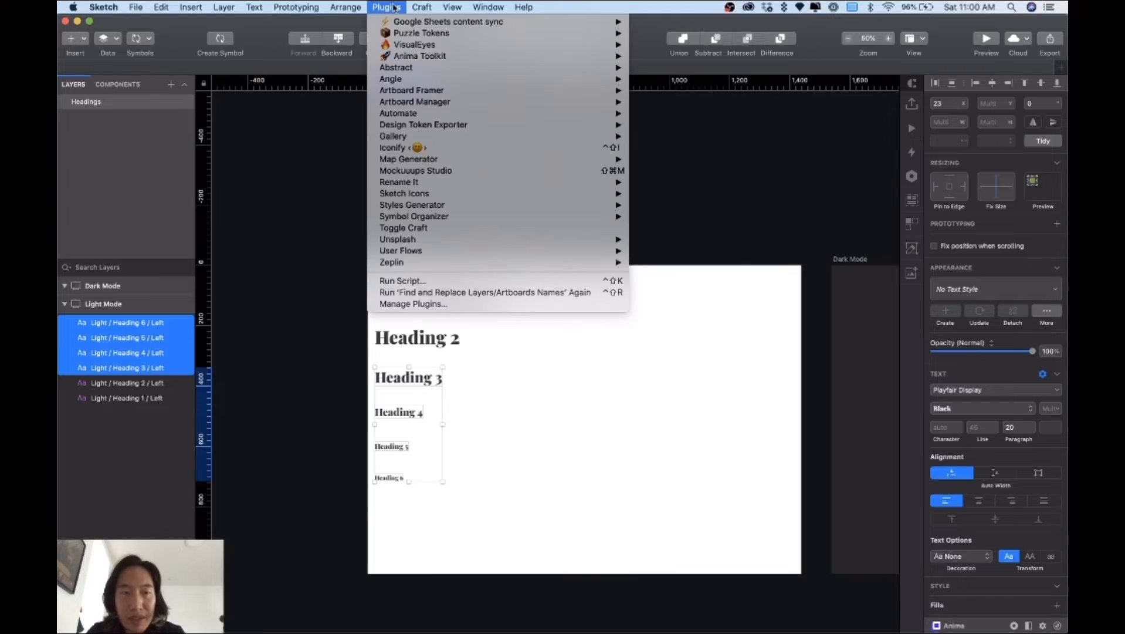
pyautogui.moveTo(410, 211)
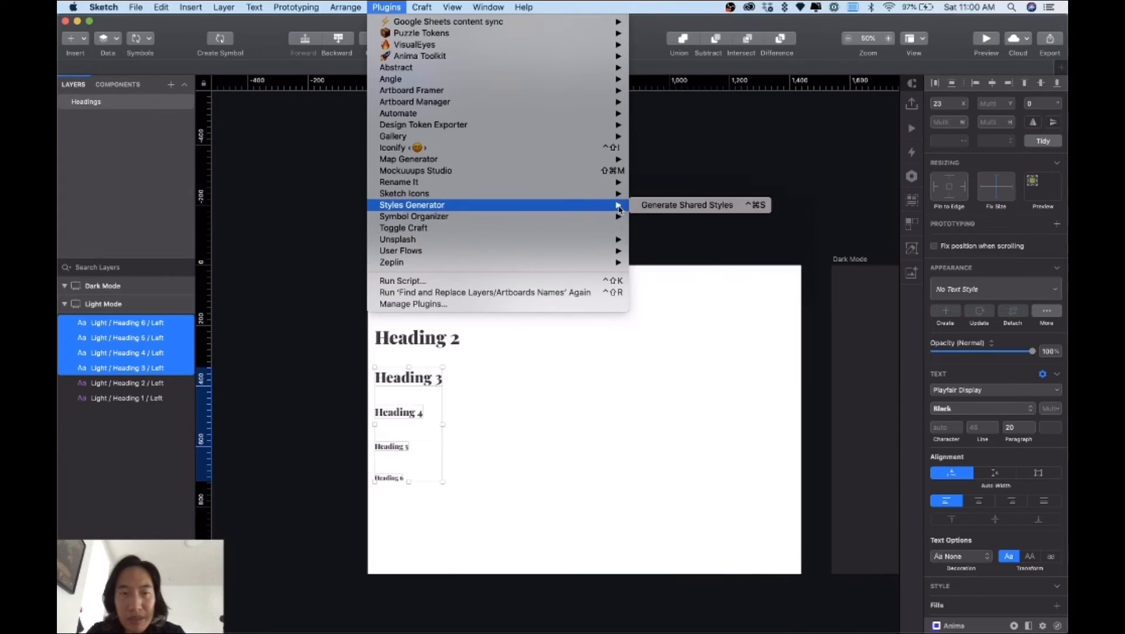
pyautogui.click(671, 206)
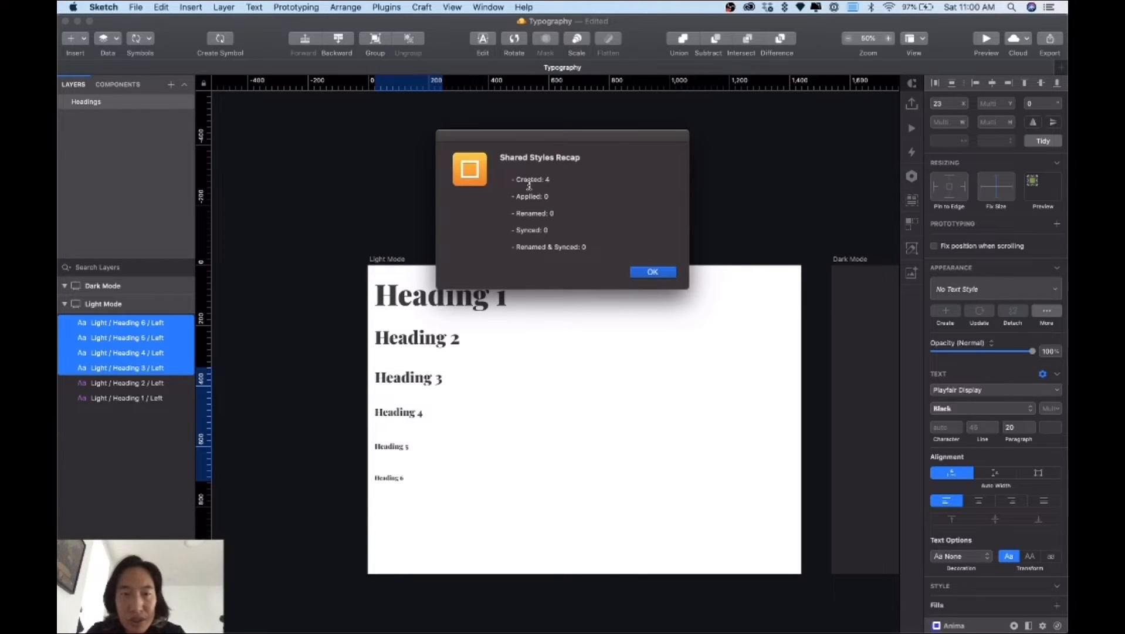
pyautogui.click(640, 272)
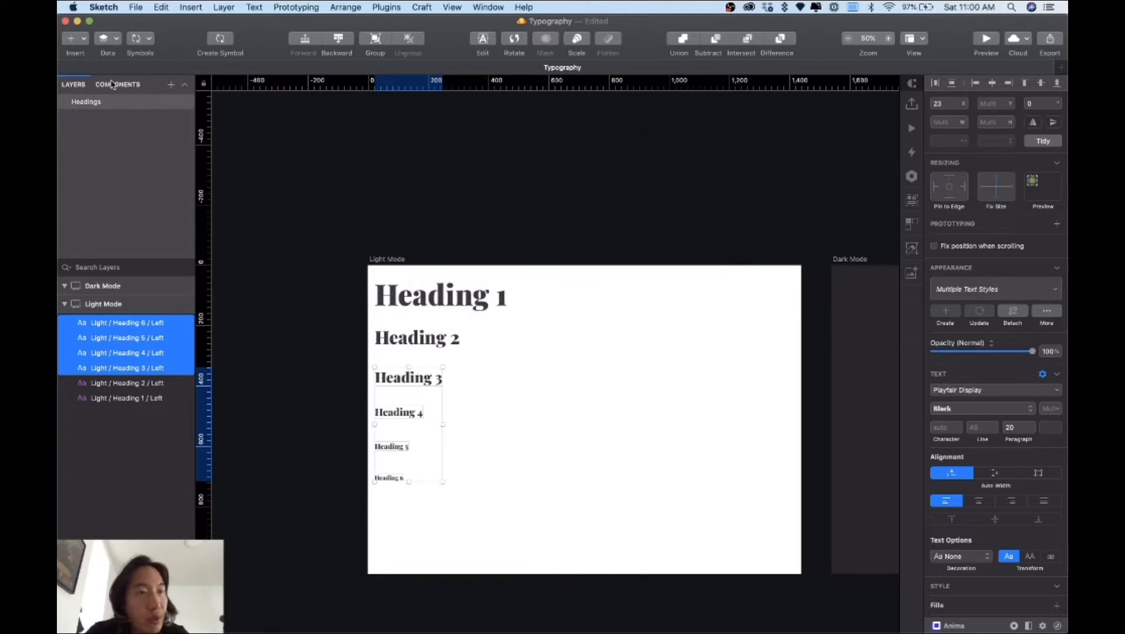
# Examine how this document's text styles are grouped under Light, collapsing the individual heading groups
pyautogui.click(113, 88)
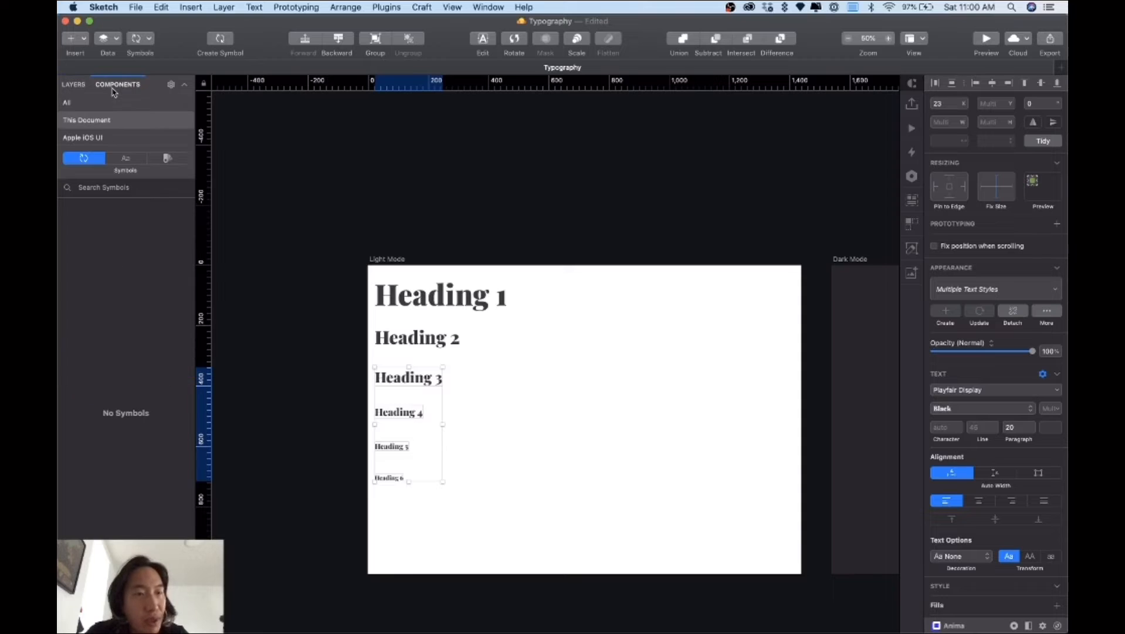
pyautogui.click(126, 159)
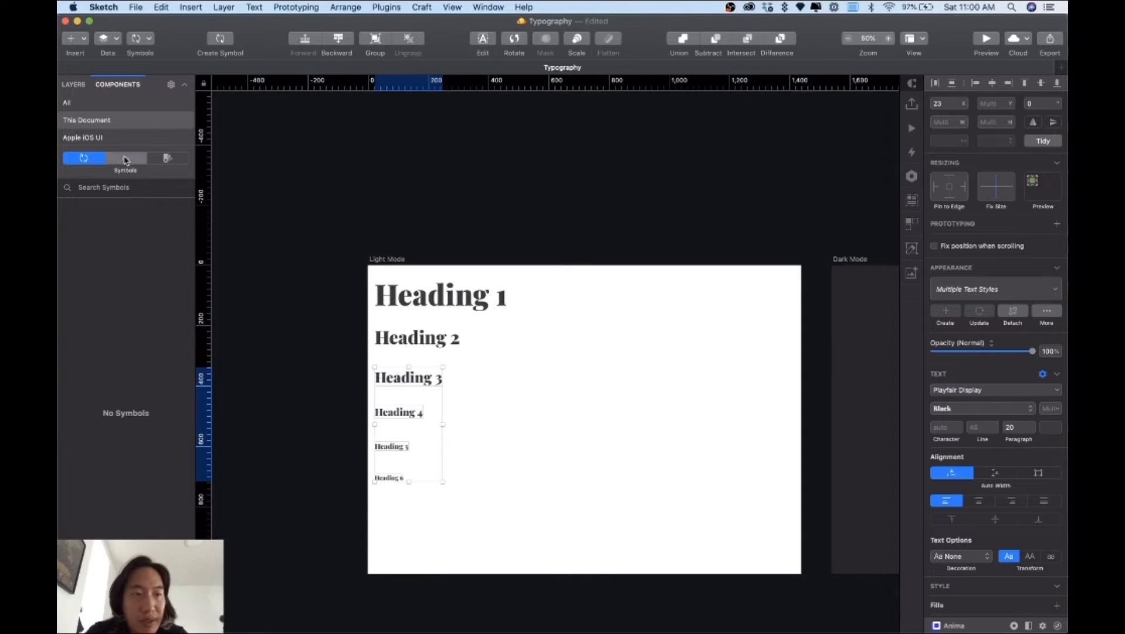
pyautogui.click(66, 209)
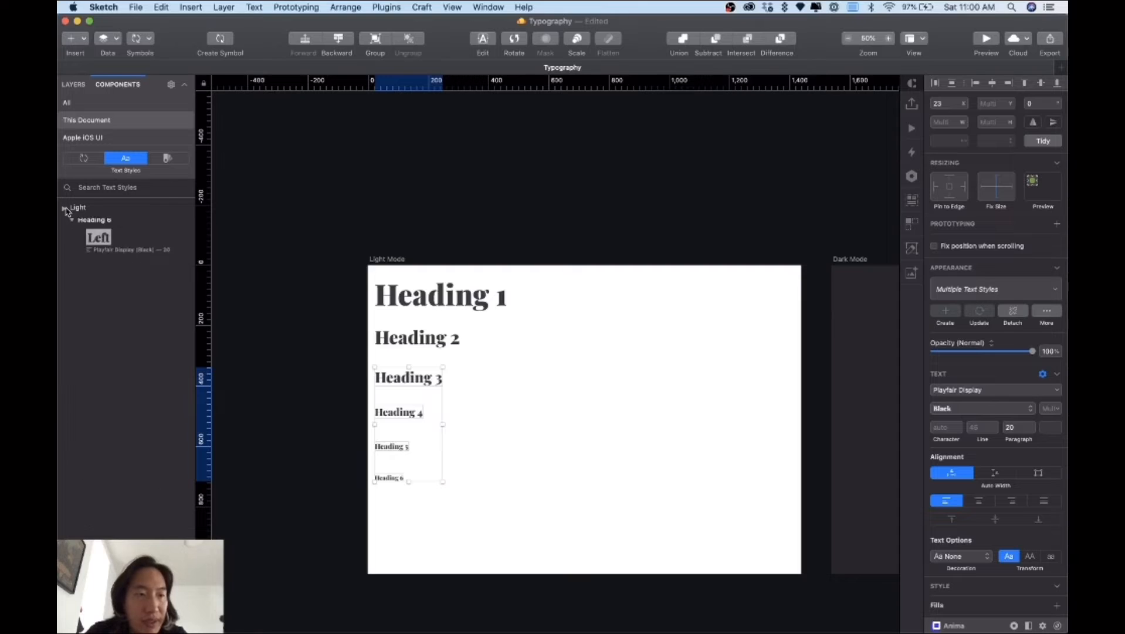
pyautogui.click(65, 208)
pyautogui.click(72, 226)
pyautogui.click(71, 244)
pyautogui.click(71, 260)
pyautogui.click(72, 278)
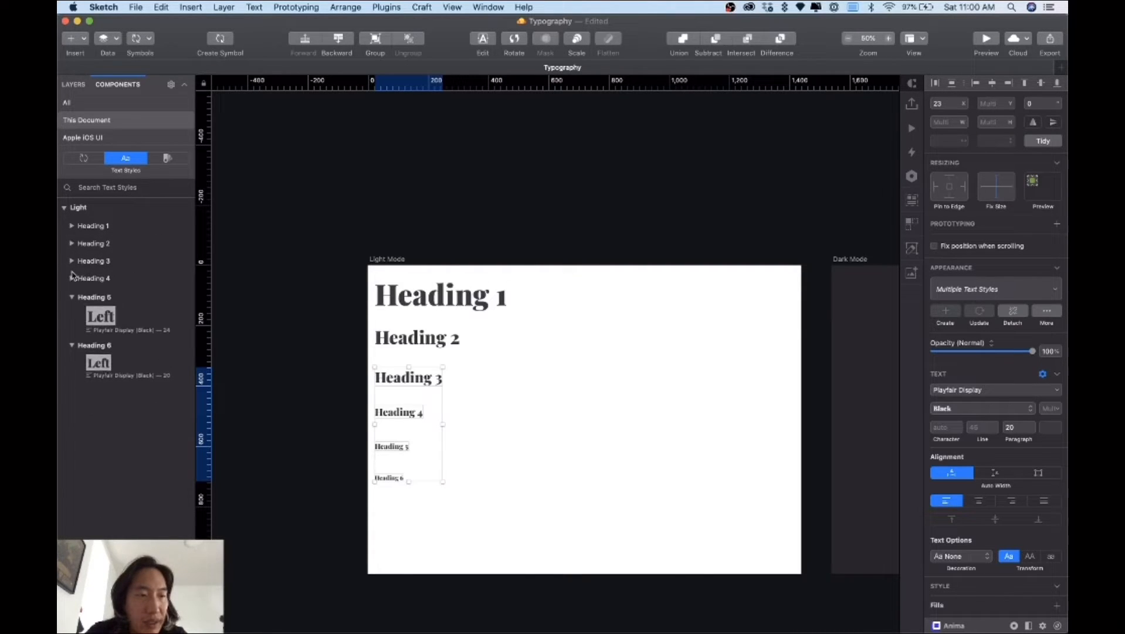
pyautogui.click(71, 296)
pyautogui.click(71, 314)
pyautogui.click(71, 314)
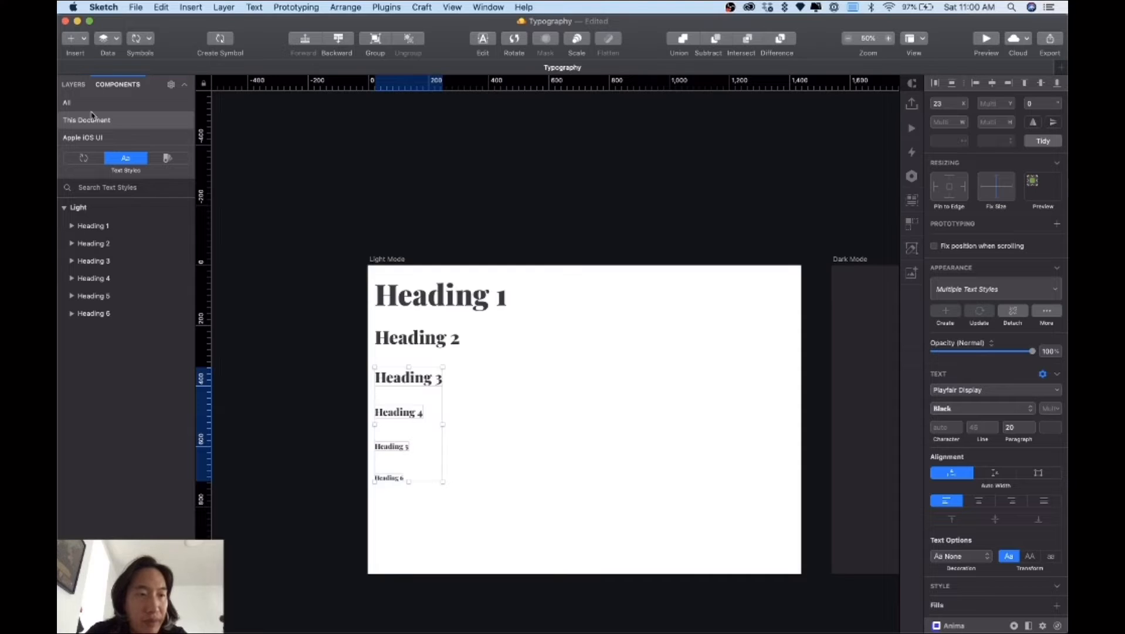
pyautogui.click(73, 84)
# Duplicate all six Light Mode headings as a second column at about X 499 and detach the copies from their text styles
pyautogui.click(312, 304)
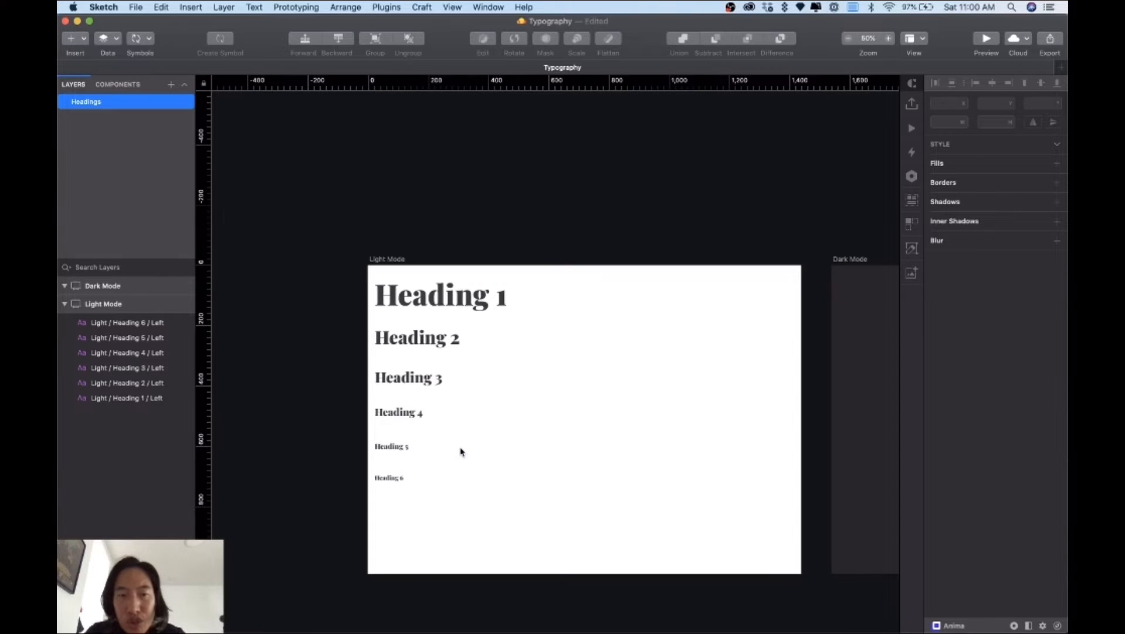
pyautogui.moveTo(327, 285); pyautogui.dragTo(431, 512)
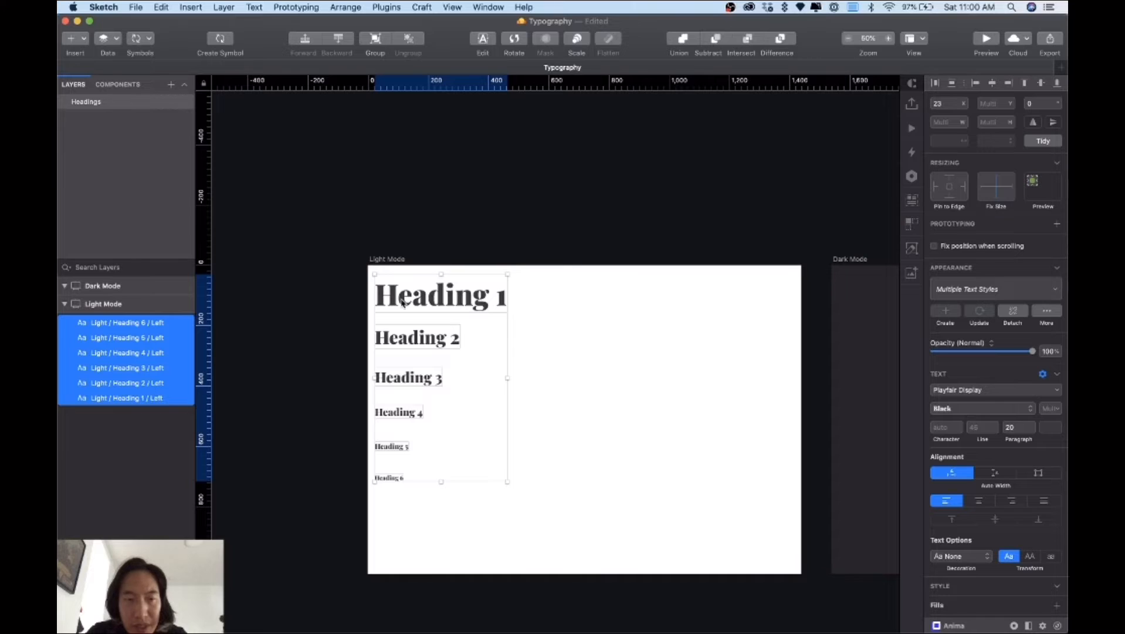
pyautogui.moveTo(402, 301); pyautogui.dragTo(549, 304)
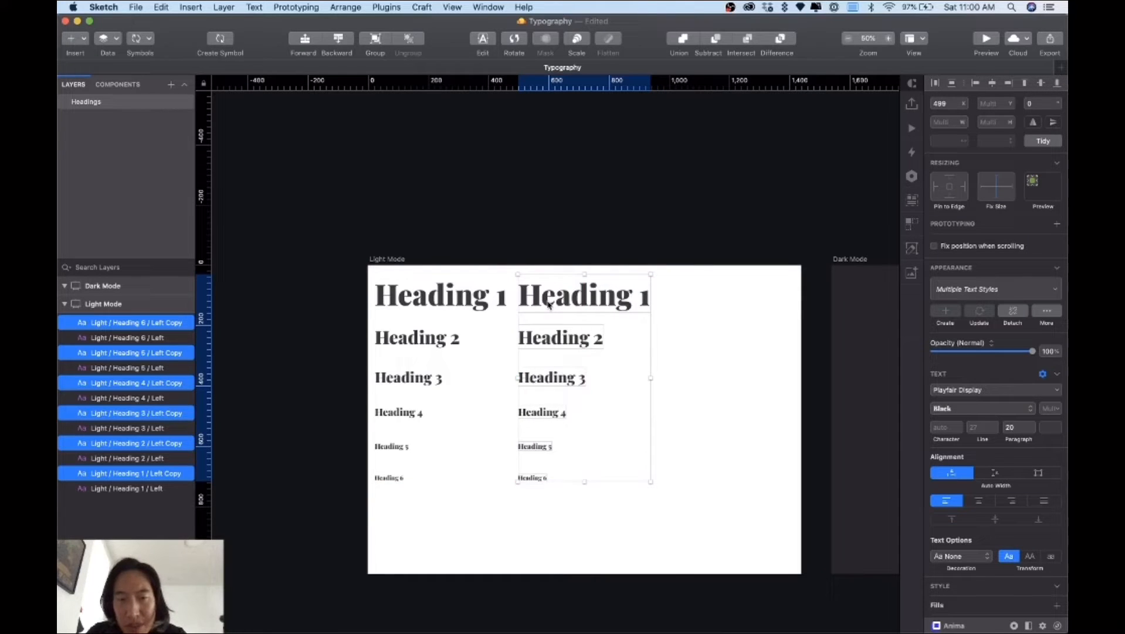
pyautogui.click(1014, 311)
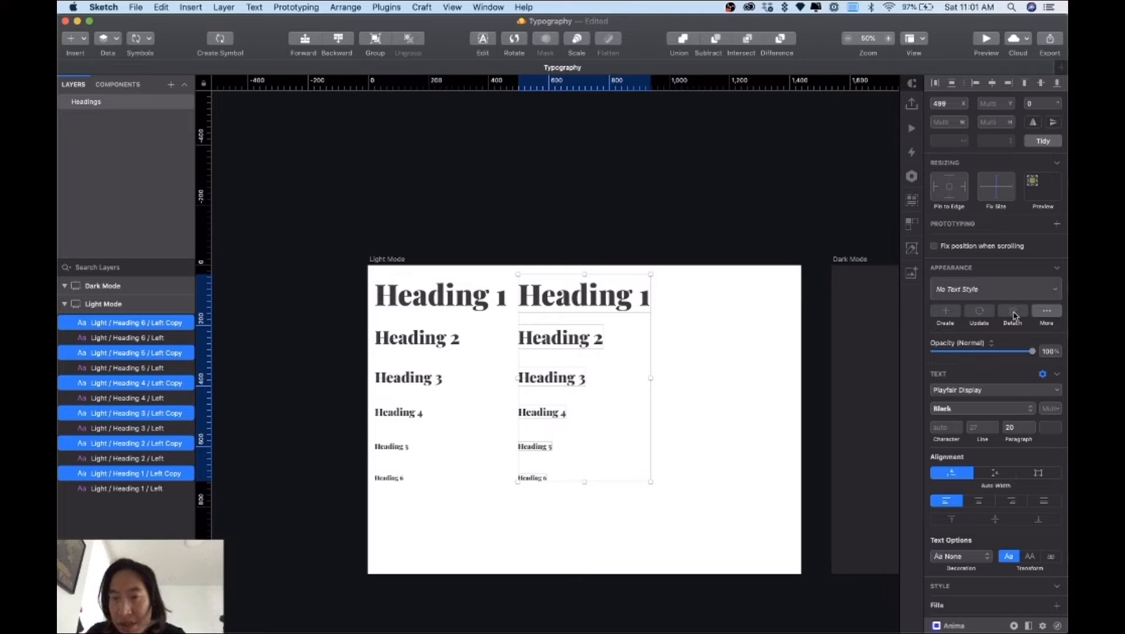
# Centre the text of the six heading copies and align them horizontally on a common centre, slightly farther from the originals
pyautogui.click(979, 501)
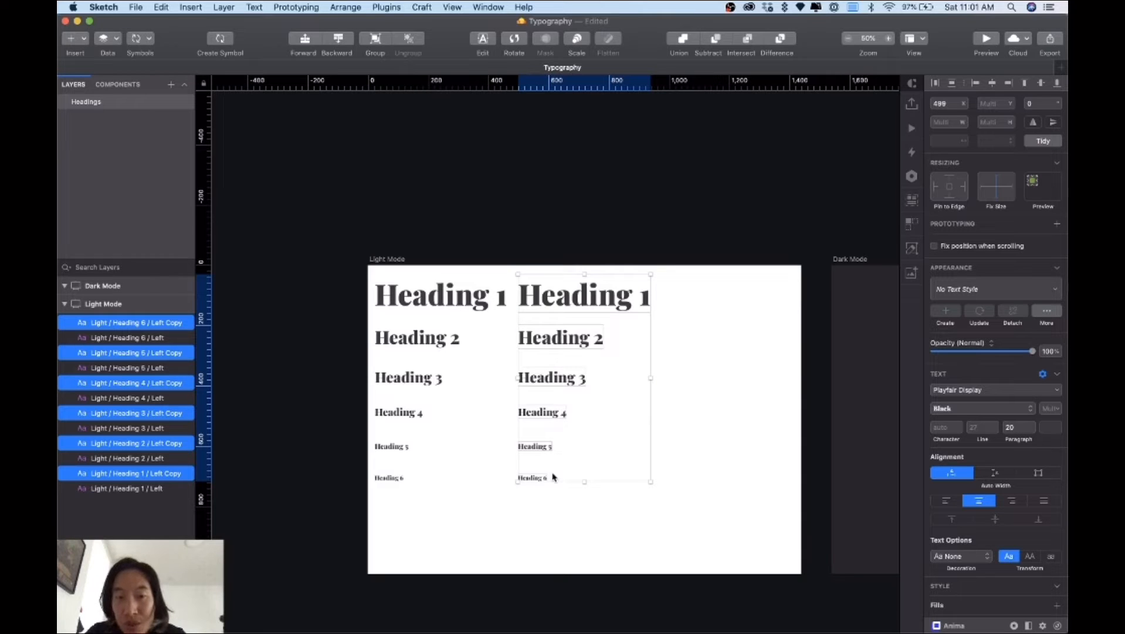
pyautogui.click(994, 85)
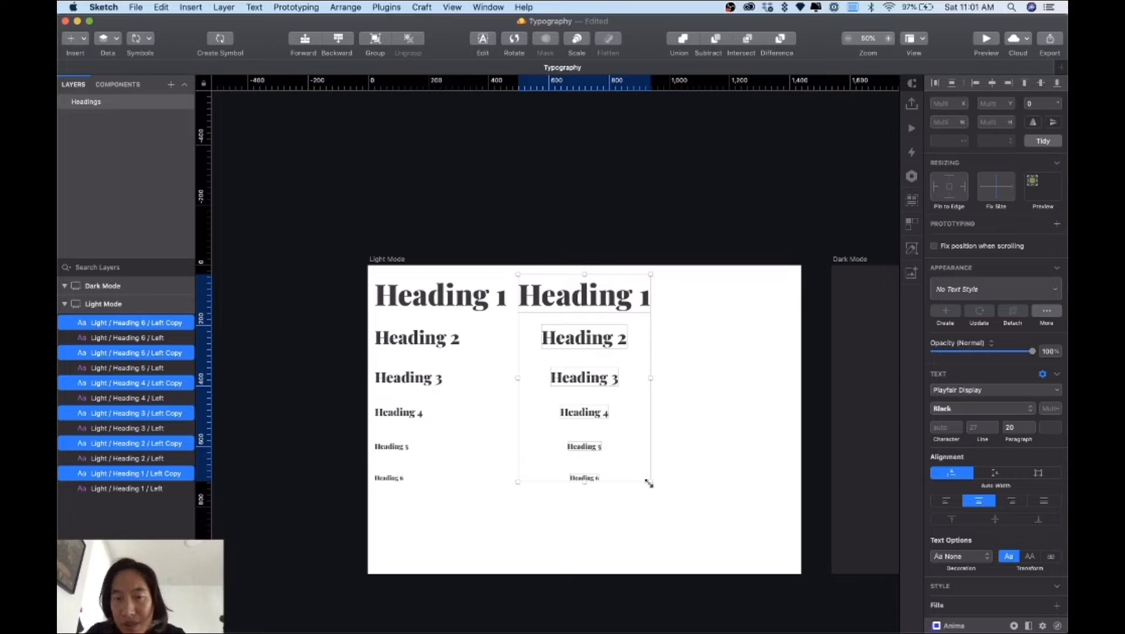
pyautogui.moveTo(592, 301); pyautogui.dragTo(598, 301)
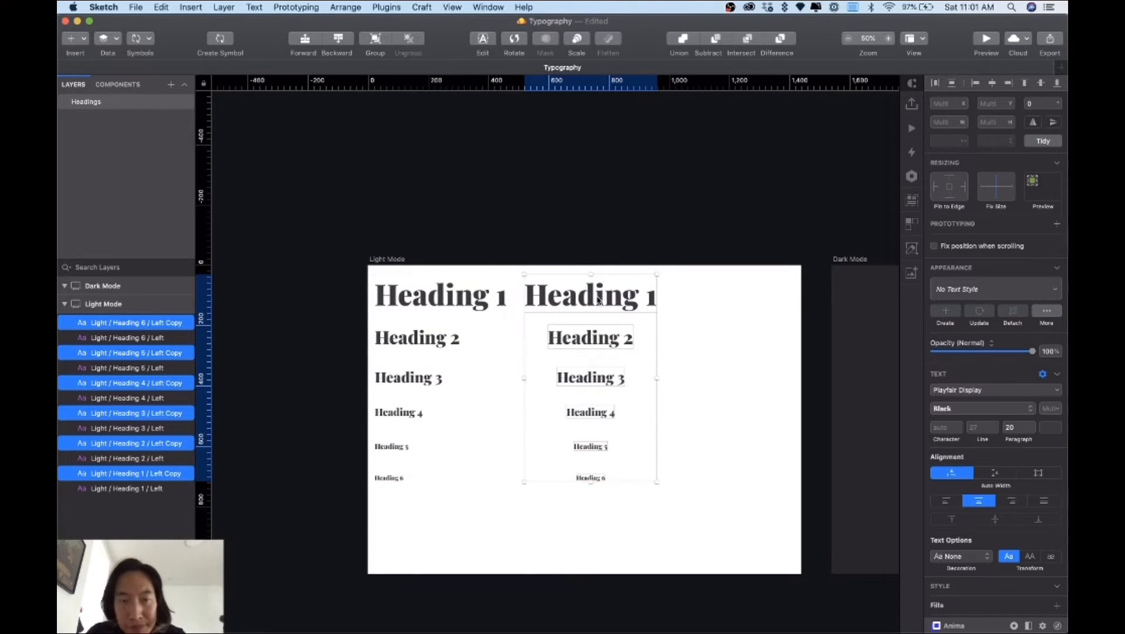
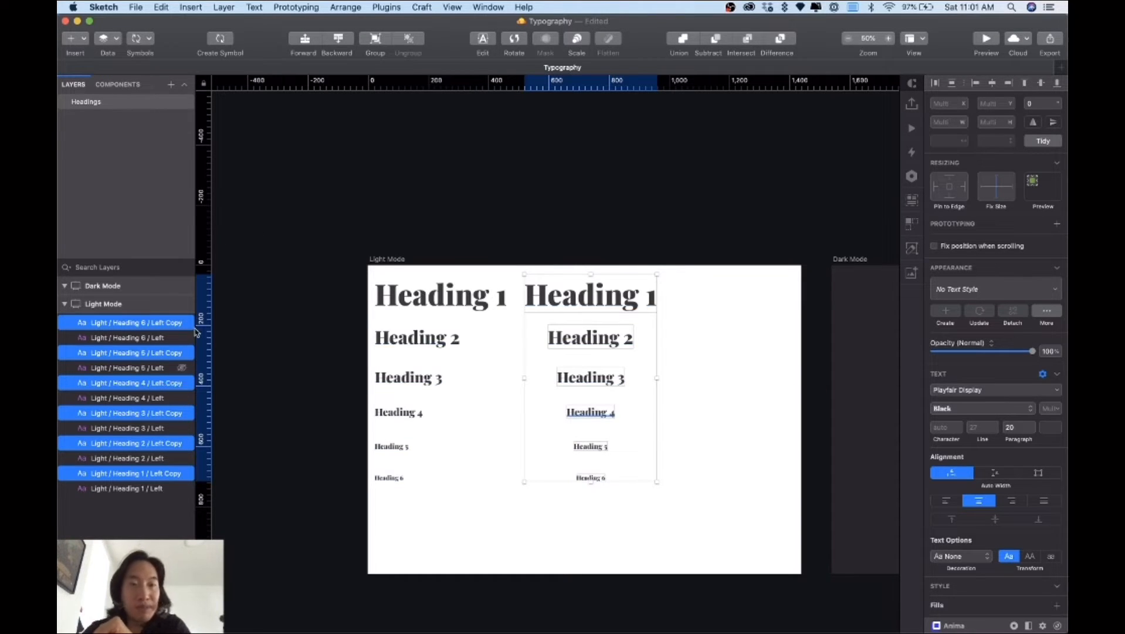
# Rename the six centred heading copies with Rename It's find and replace, replacing "/ Left Copy" with "/ Center"
pyautogui.click(393, 7)
pyautogui.moveTo(436, 183)
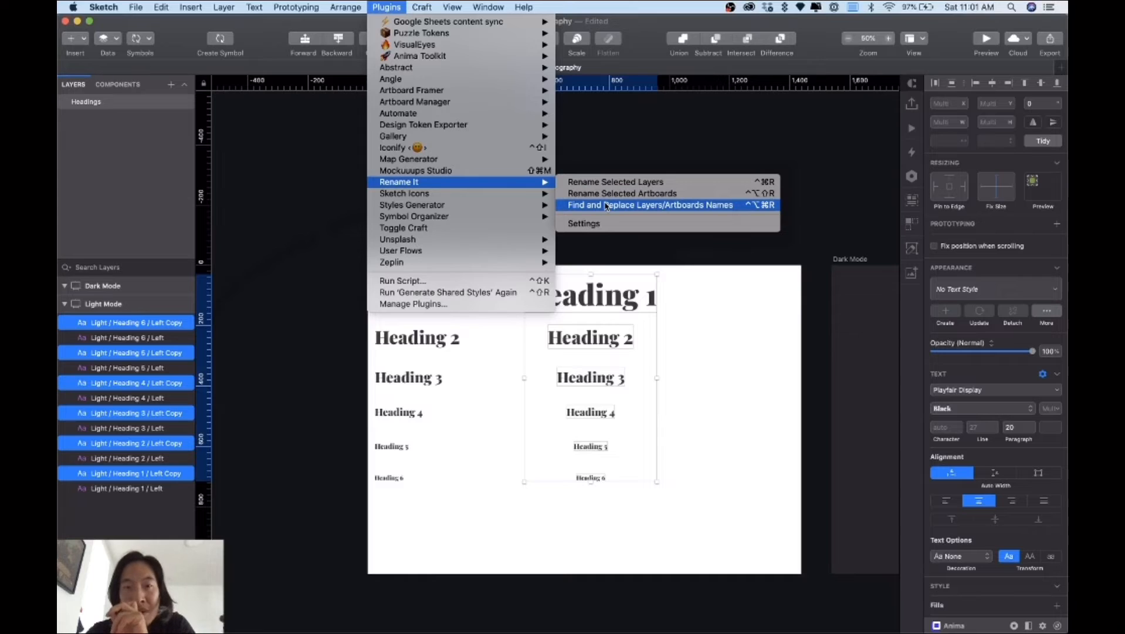
pyautogui.click(606, 205)
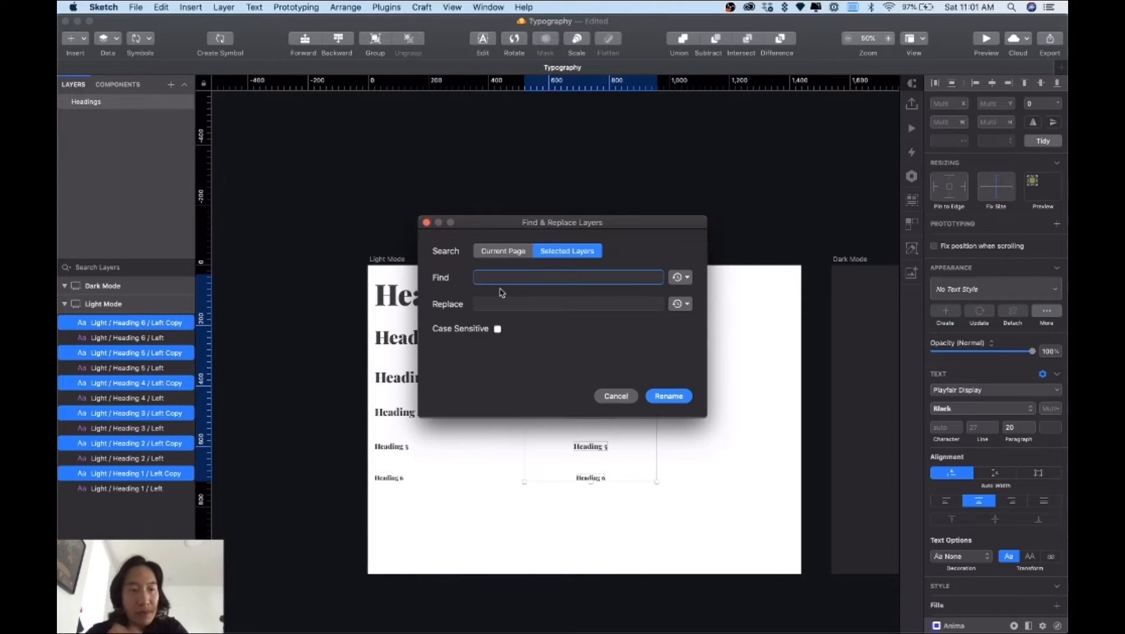
pyautogui.write('/')
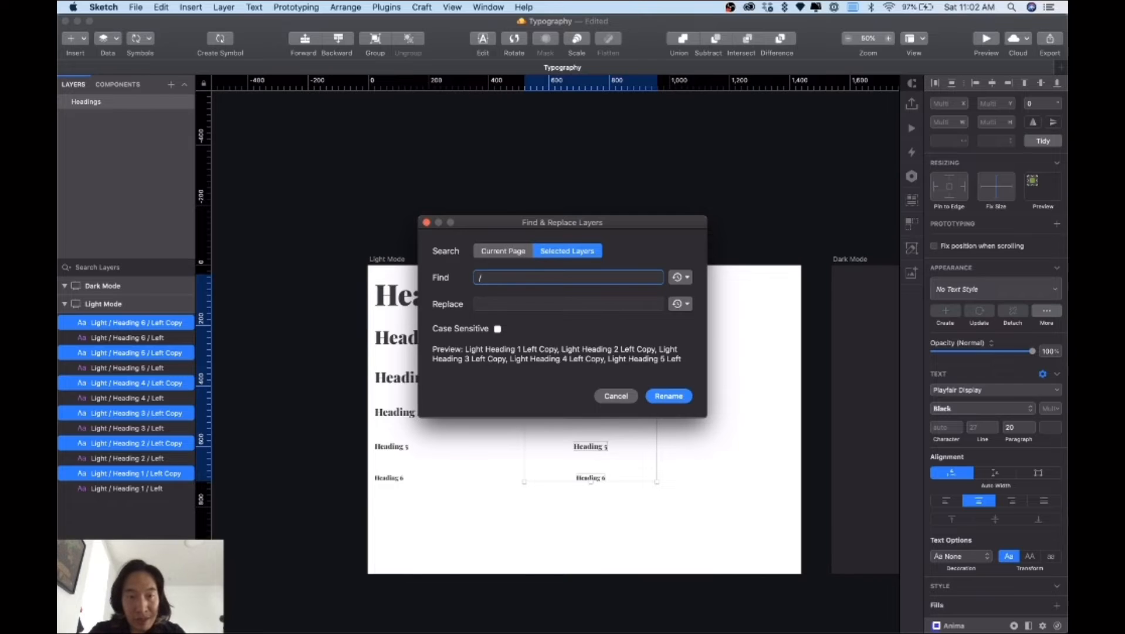
pyautogui.write(' Left Copy')
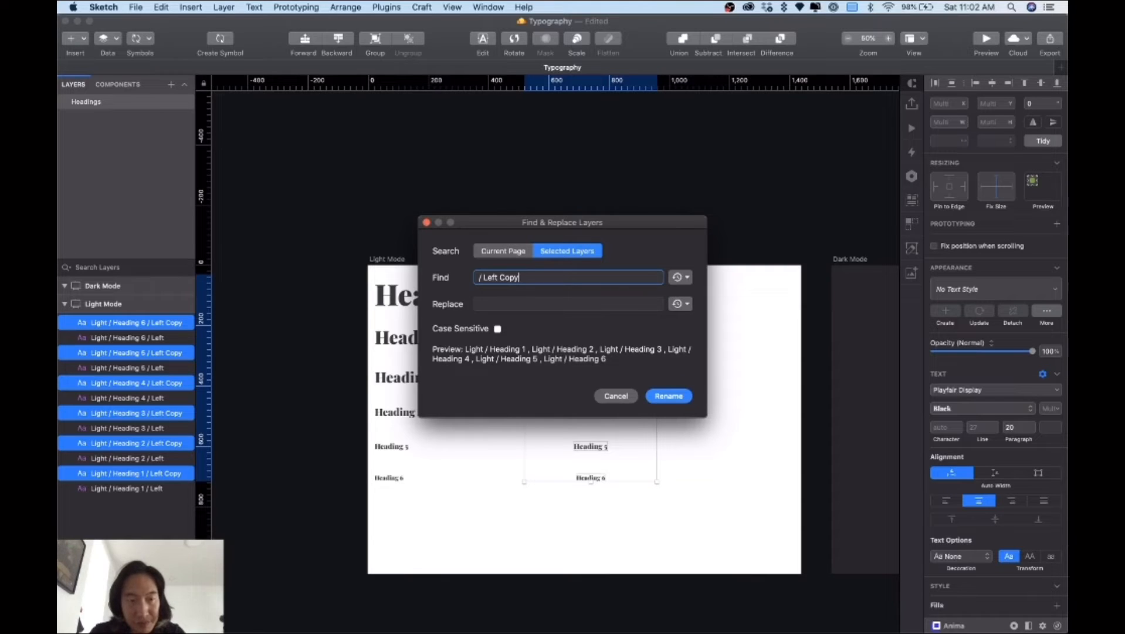
pyautogui.click(506, 302)
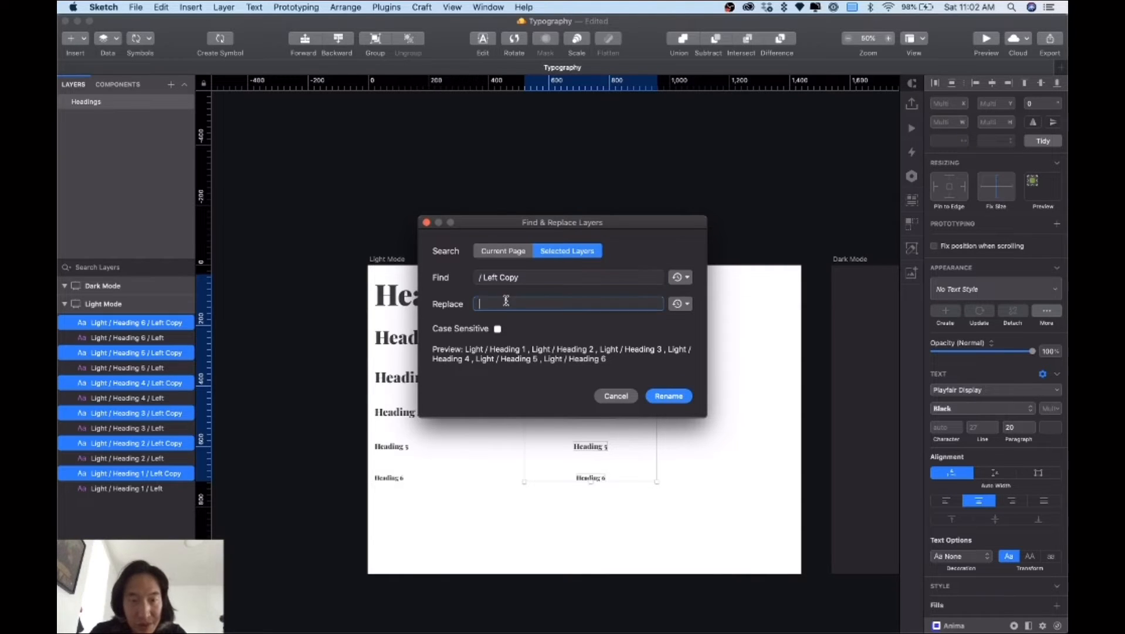
pyautogui.write('/ Center')
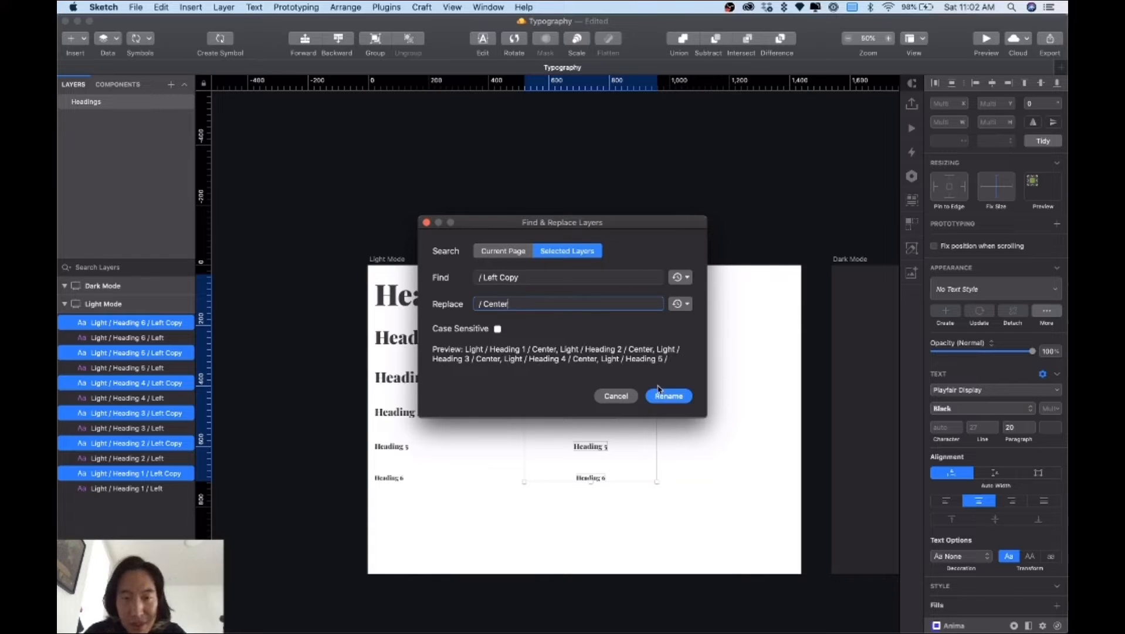
pyautogui.click(679, 397)
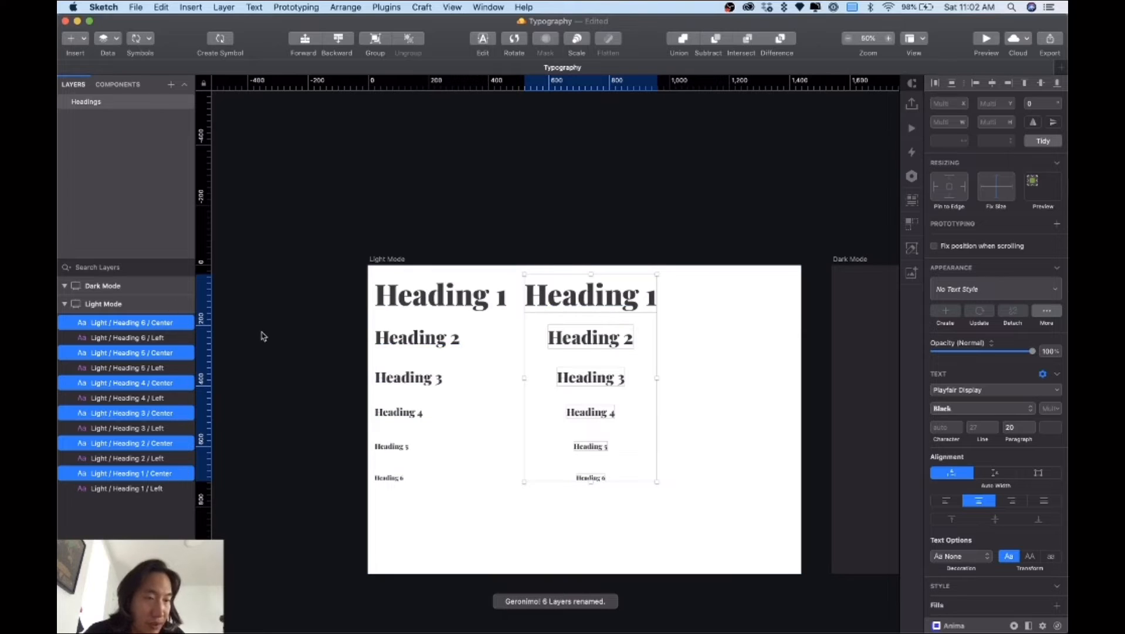
# Generate shared text styles for the six "/ Center" heading layers with the Styles Generator plugin
pyautogui.moveTo(652, 247); pyautogui.dragTo(589, 500)
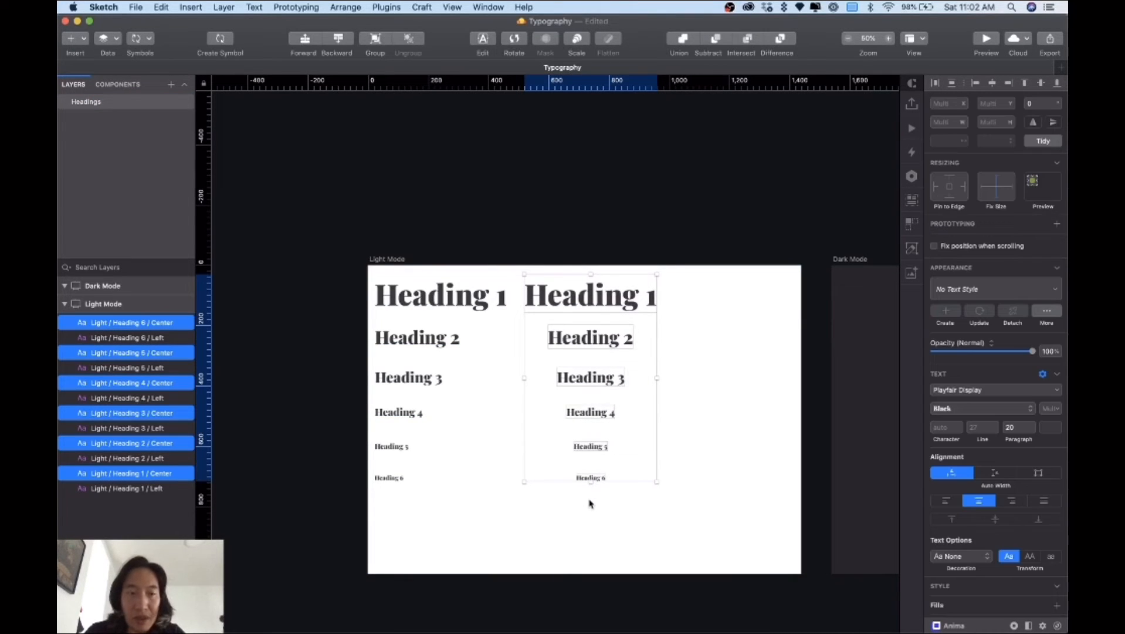
pyautogui.click(385, 8)
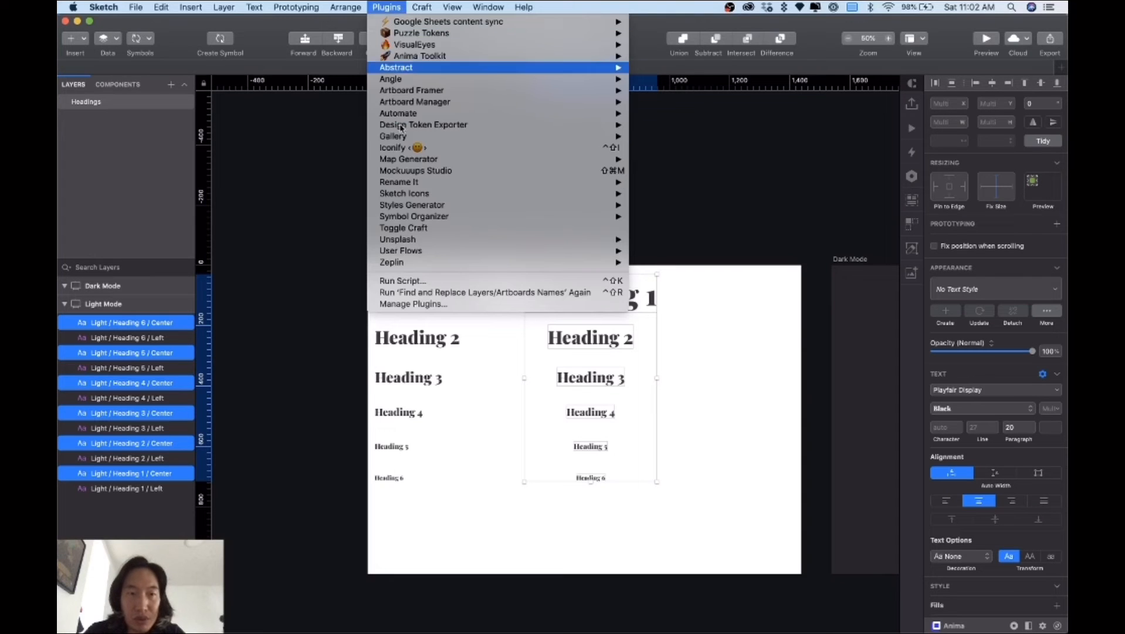
pyautogui.moveTo(627, 194)
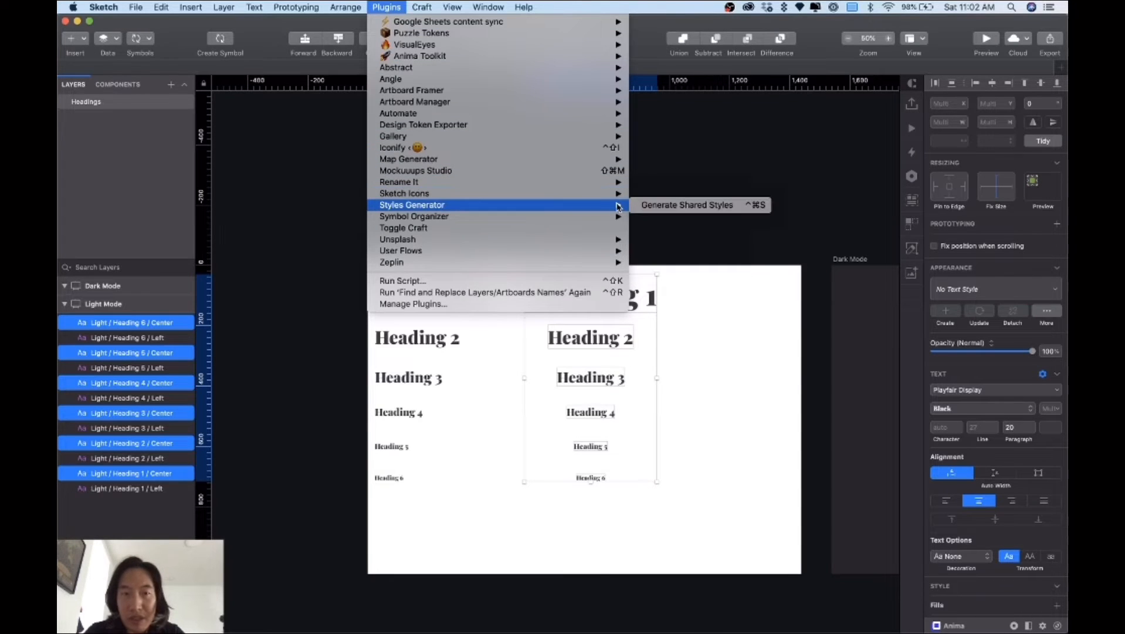
pyautogui.click(648, 206)
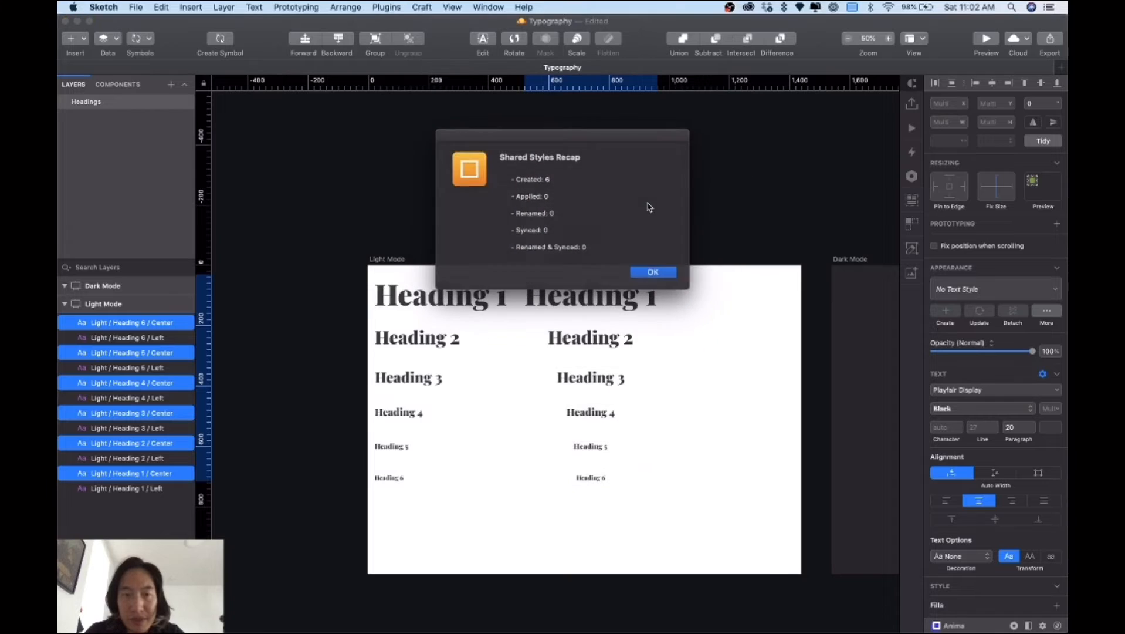
pyautogui.moveTo(532, 179); pyautogui.dragTo(552, 179)
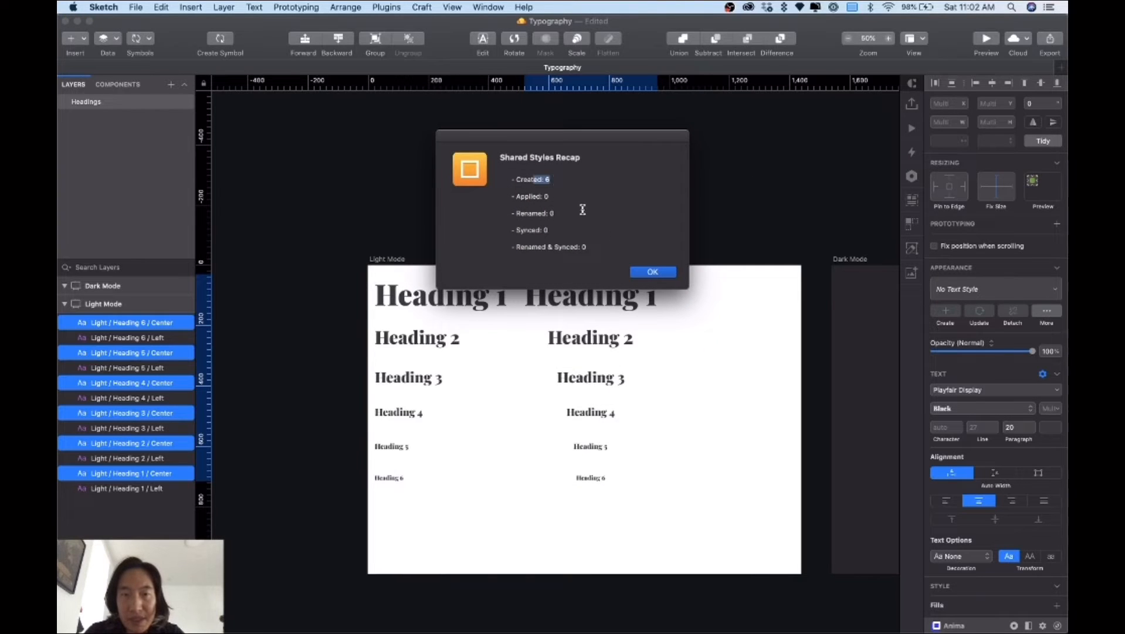
pyautogui.click(653, 272)
# Duplicate the six centred headings as a third column at about X 980 and detach the copies from their text styles
pyautogui.click(691, 244)
pyautogui.hscroll(2, 692, 244)
pyautogui.moveTo(560, 245); pyautogui.dragTo(551, 522)
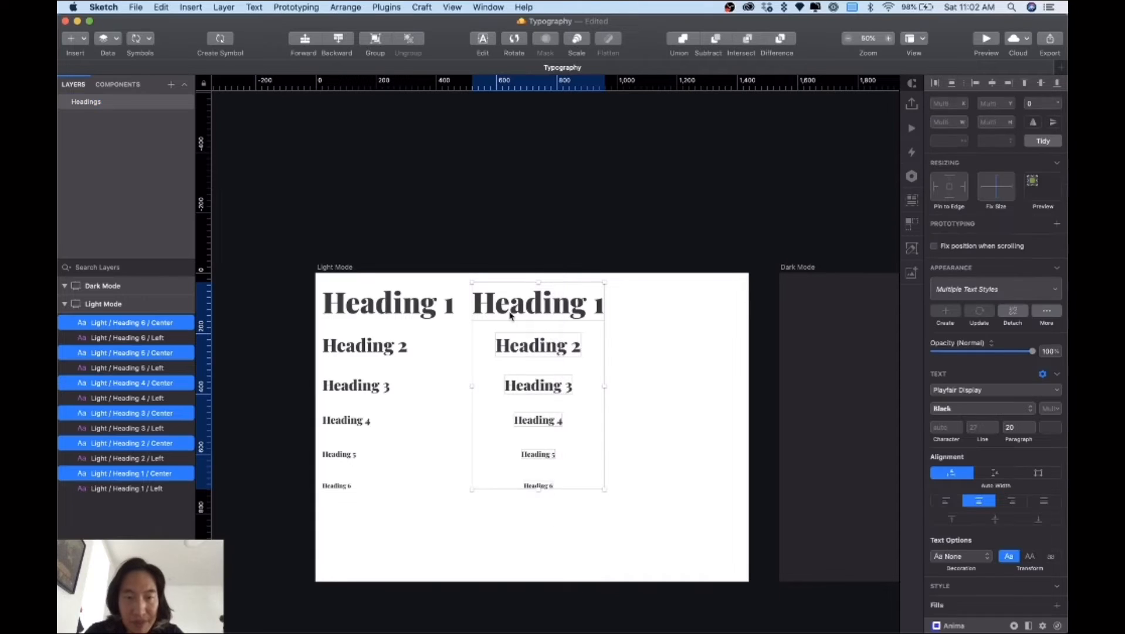
pyautogui.moveTo(508, 316); pyautogui.dragTo(649, 309)
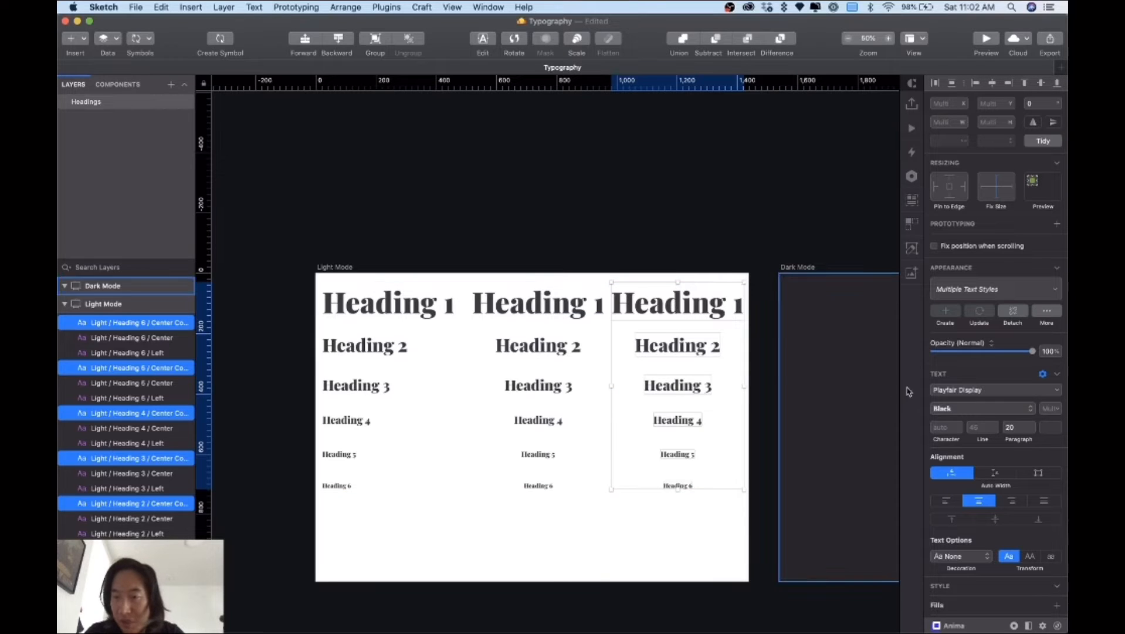
pyautogui.click(1013, 311)
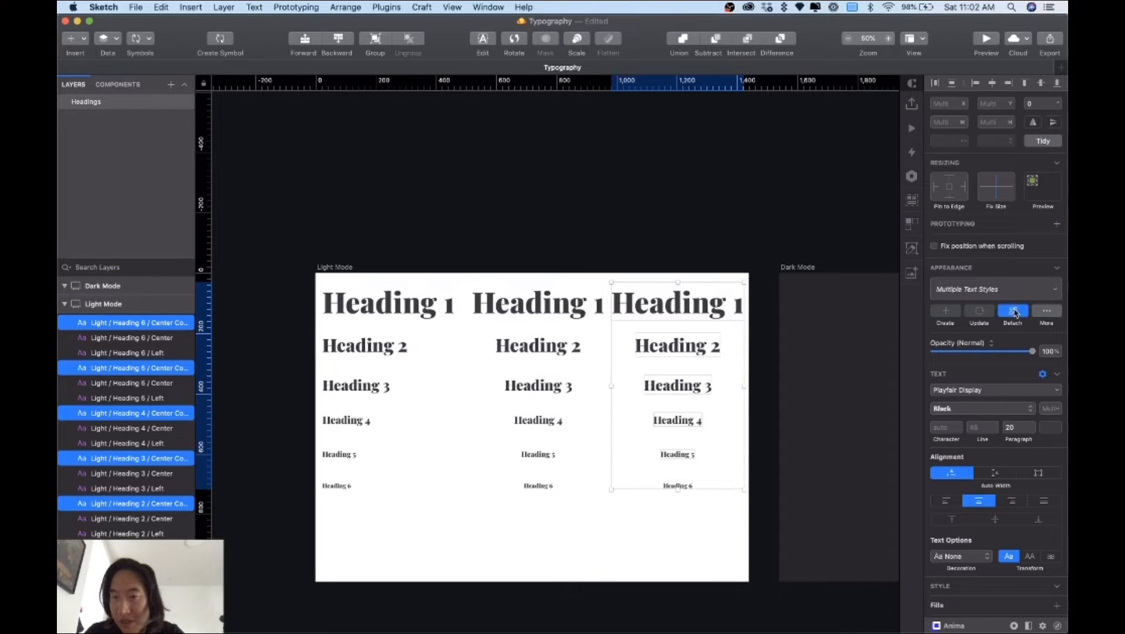
# Set the text of the third-column headings to right alignment and line the layers up on their common right edge
pyautogui.click(1013, 502)
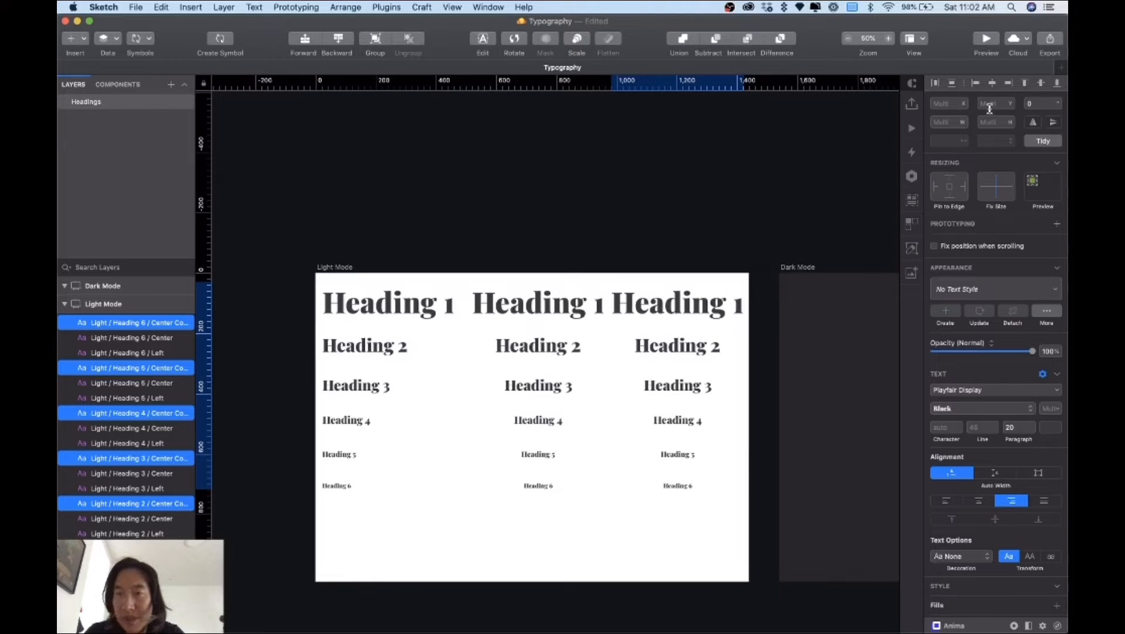
pyautogui.click(1008, 84)
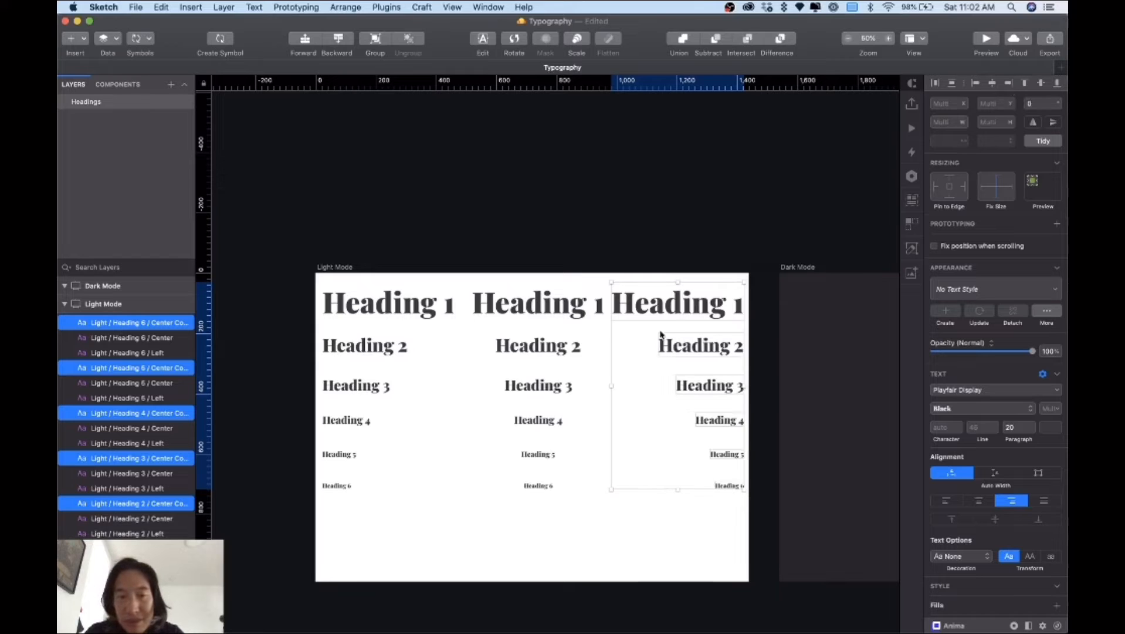
pyautogui.click(641, 234)
pyautogui.moveTo(691, 232); pyautogui.dragTo(744, 511)
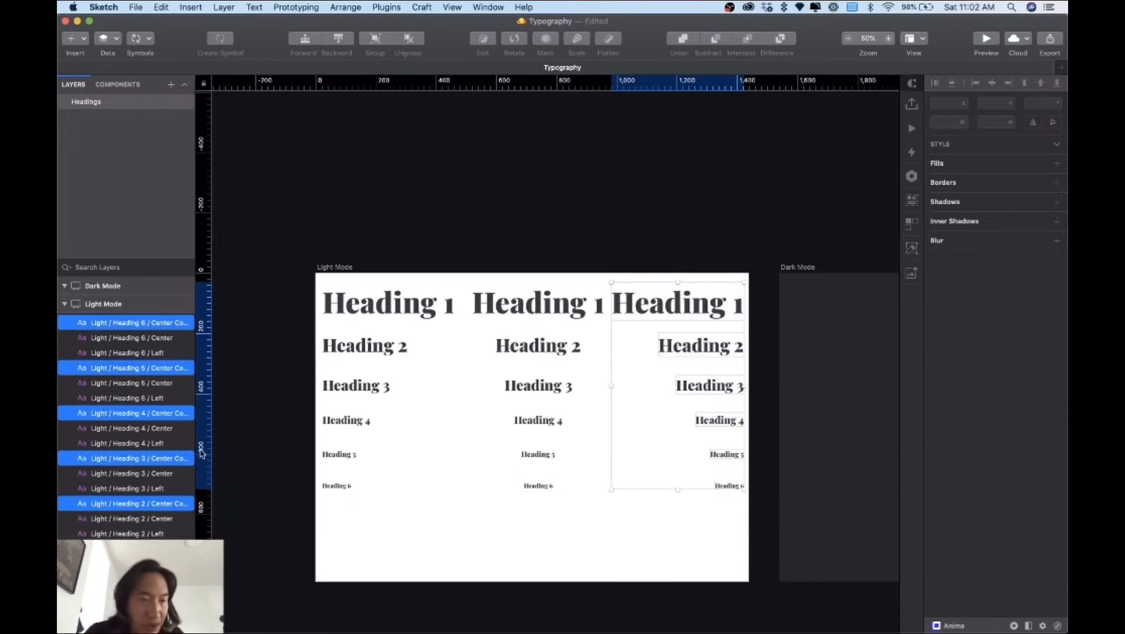
# Check the full layer name of the third-column Heading 5 copy, keeping all six copies in that column selected
pyautogui.doubleClick(163, 369)
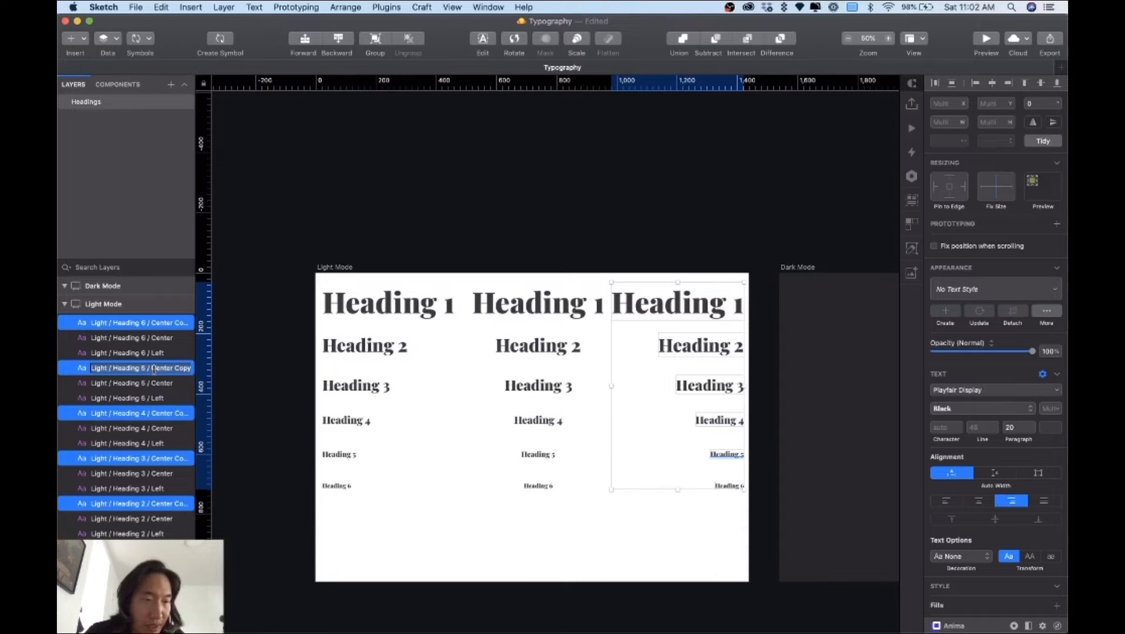
pyautogui.press('Right')
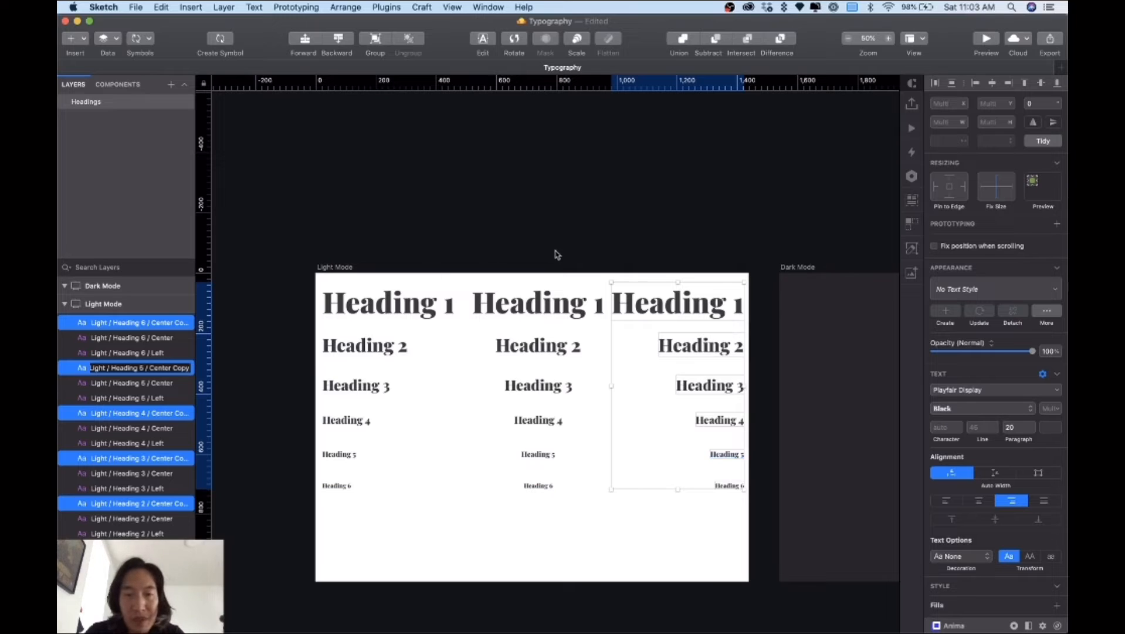
pyautogui.click(598, 234)
pyautogui.moveTo(649, 228); pyautogui.dragTo(742, 539)
# Rename the six third-column heading layers with Rename It's find and replace, replacing "Center Copy" with "Right"
pyautogui.click(386, 7)
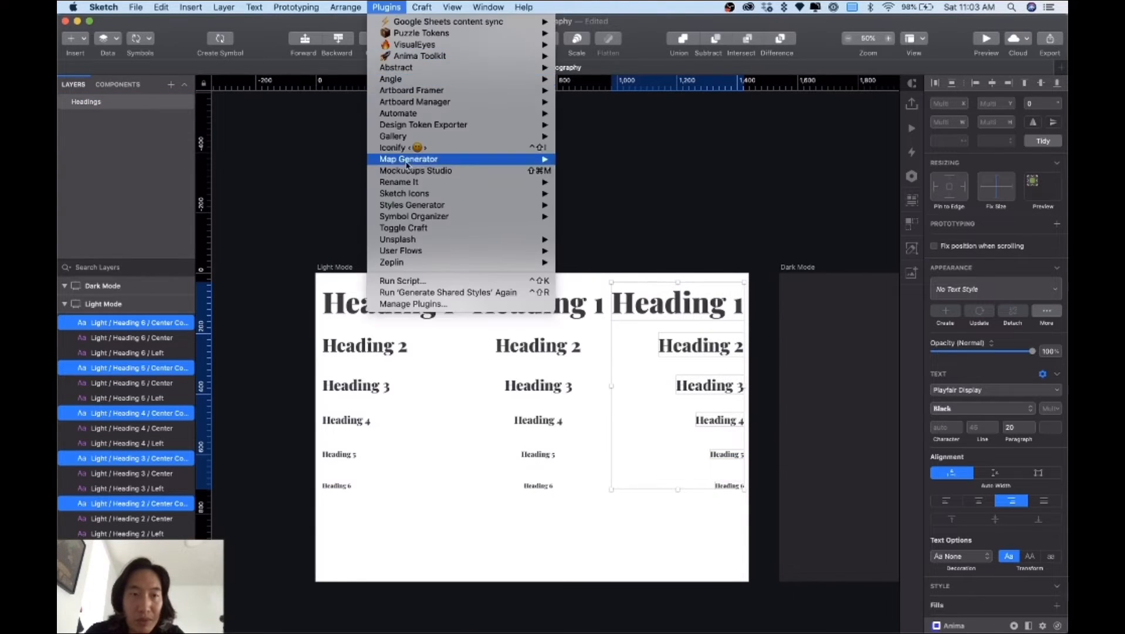
pyautogui.moveTo(528, 181)
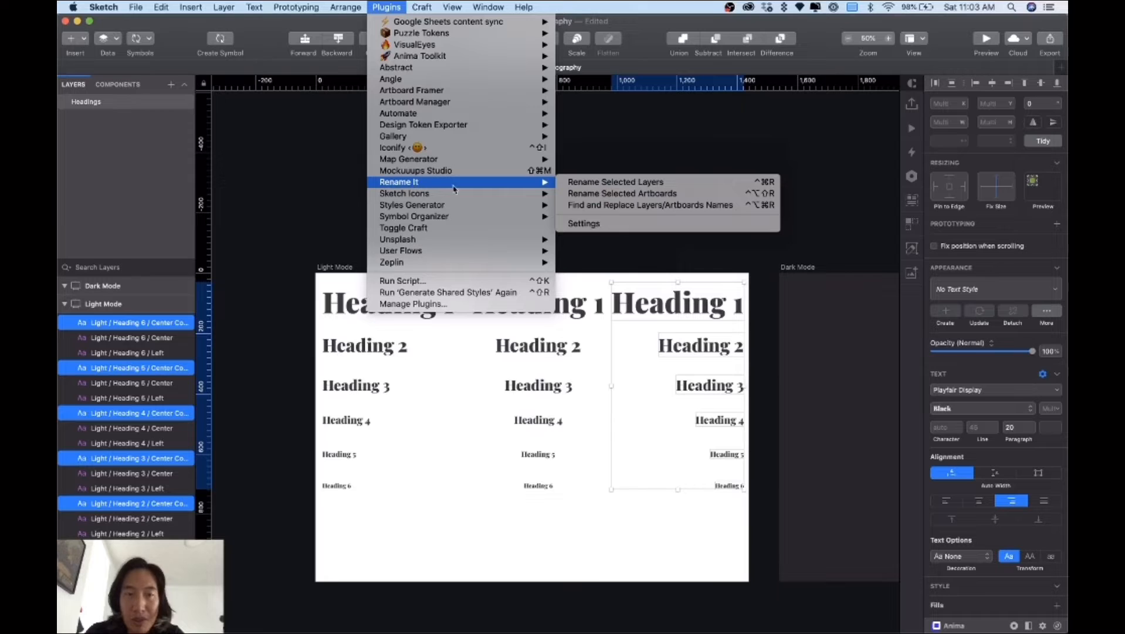
pyautogui.click(600, 210)
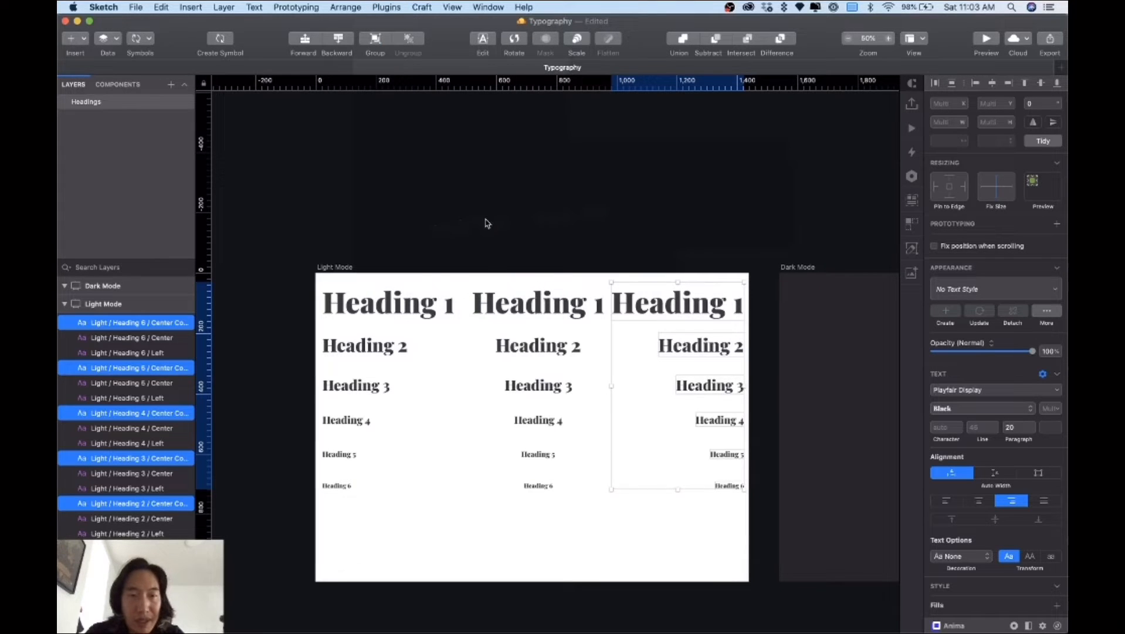
pyautogui.write('ce')
pyautogui.press('BackSpace')
pyautogui.press('BackSpace')
pyautogui.write('Center')
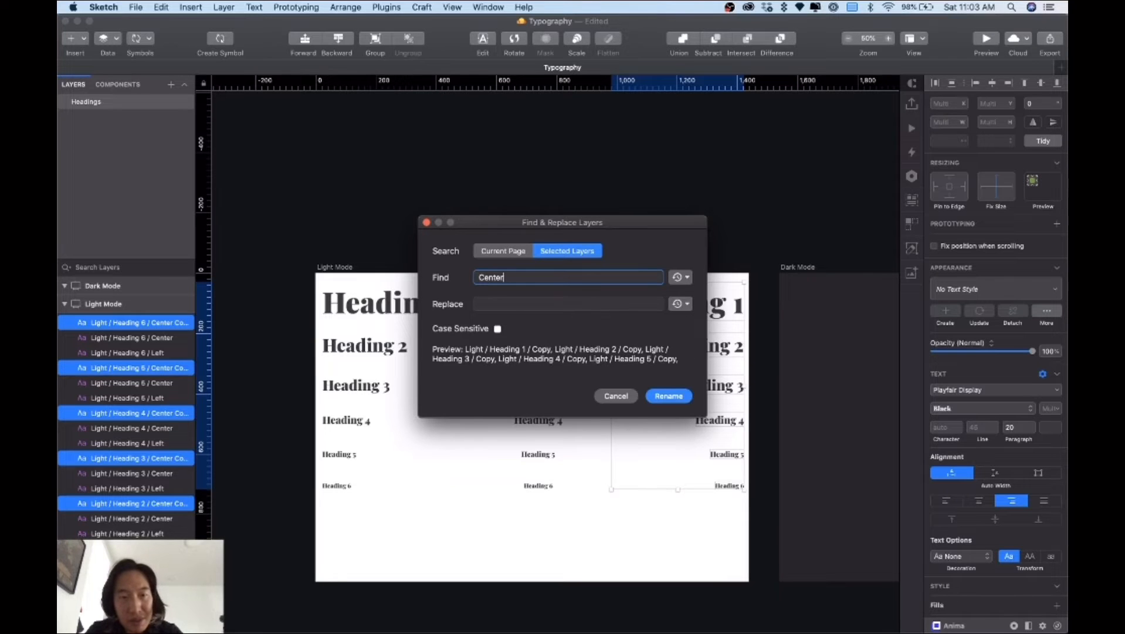
pyautogui.write(' Copy')
pyautogui.press('Tab')
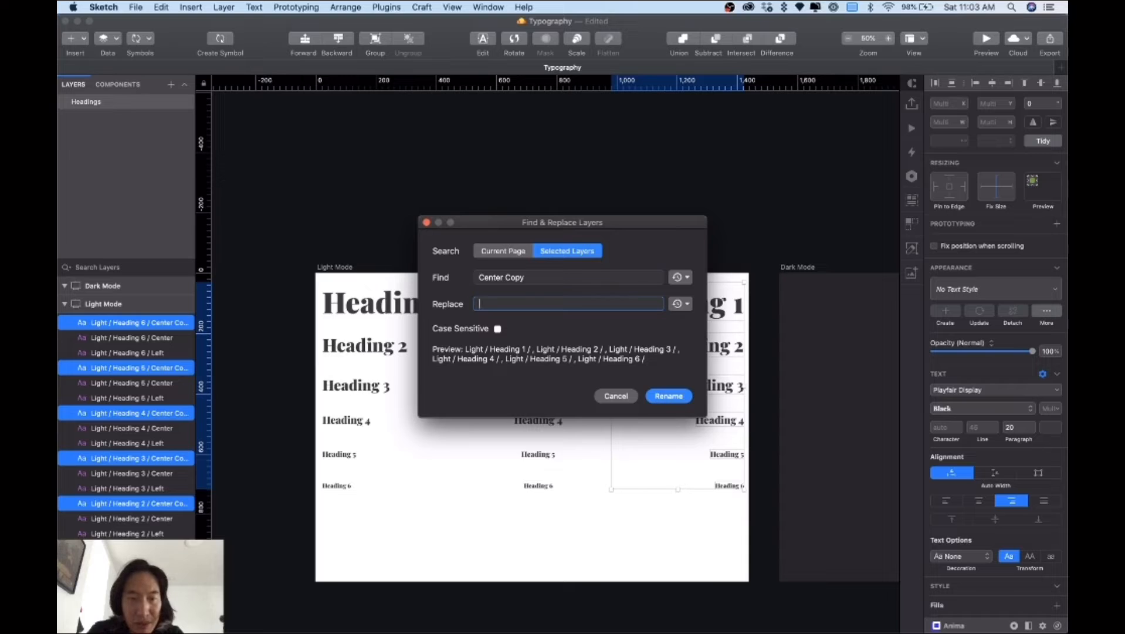
pyautogui.write('Rigt')
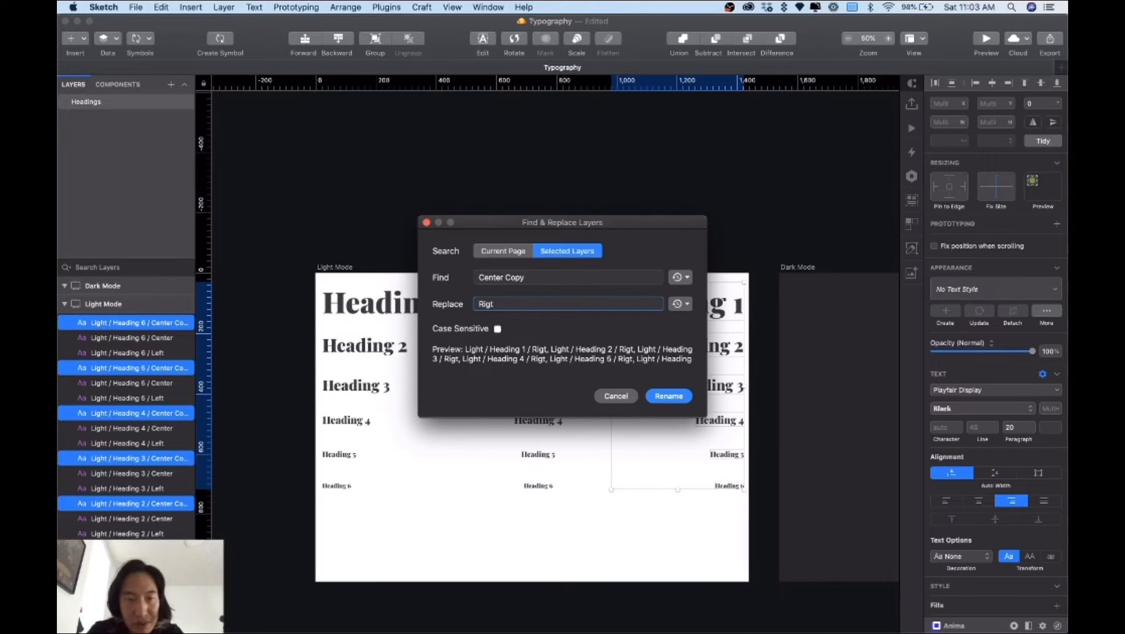
pyautogui.press('BackSpace')
pyautogui.write('ght')
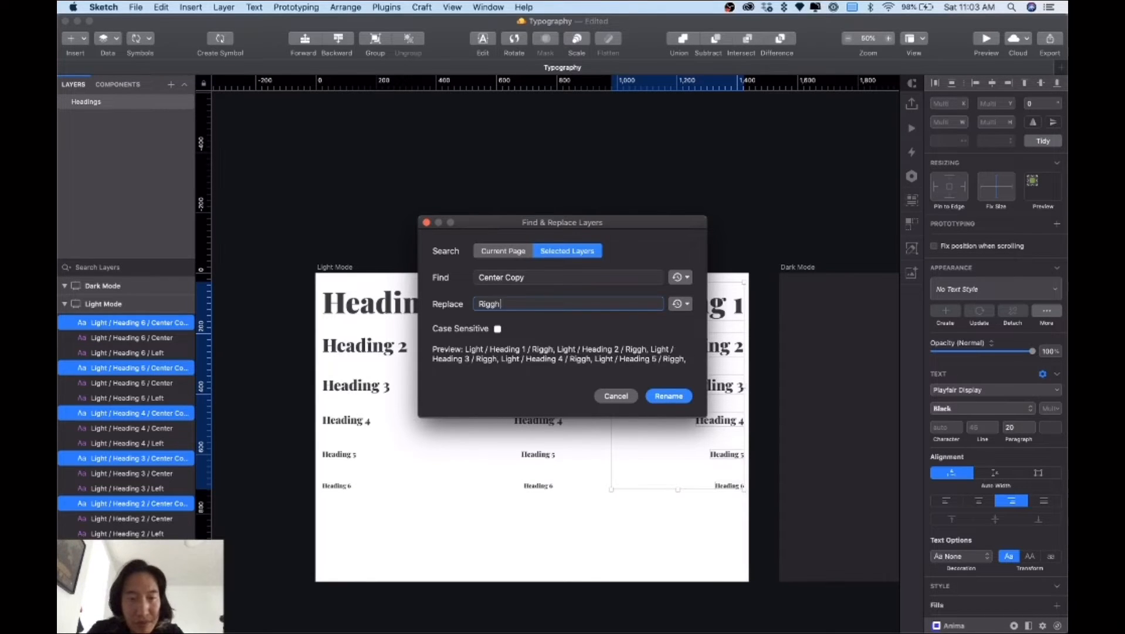
pyautogui.press('BackSpace')
pyautogui.press('BackSpace')
pyautogui.press('BackSpace')
pyautogui.write('ht')
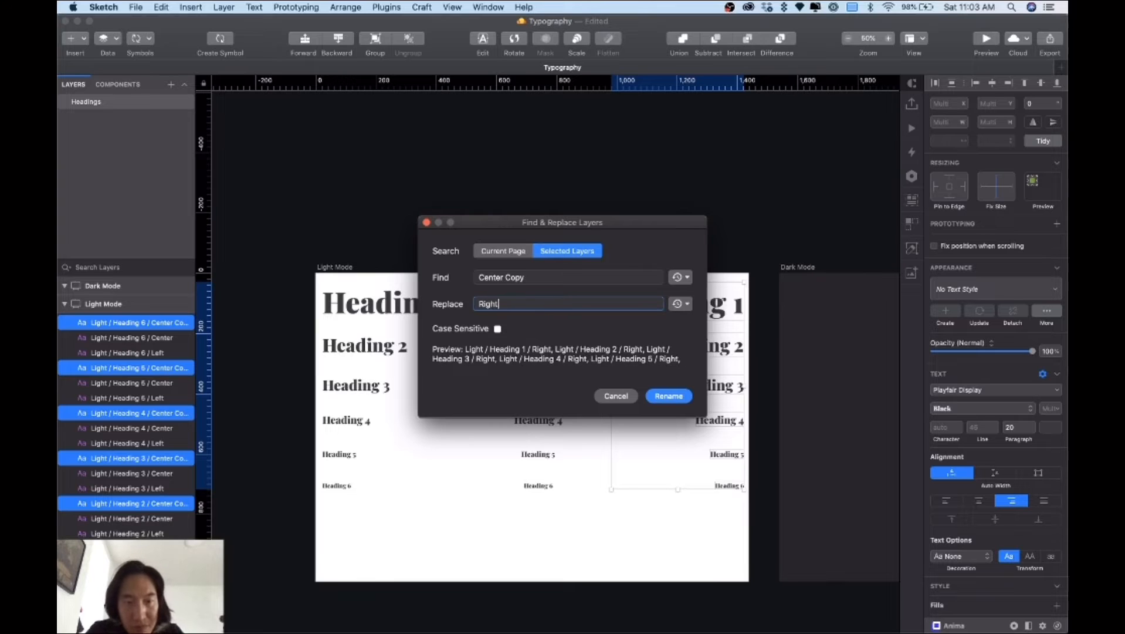
pyautogui.click(669, 396)
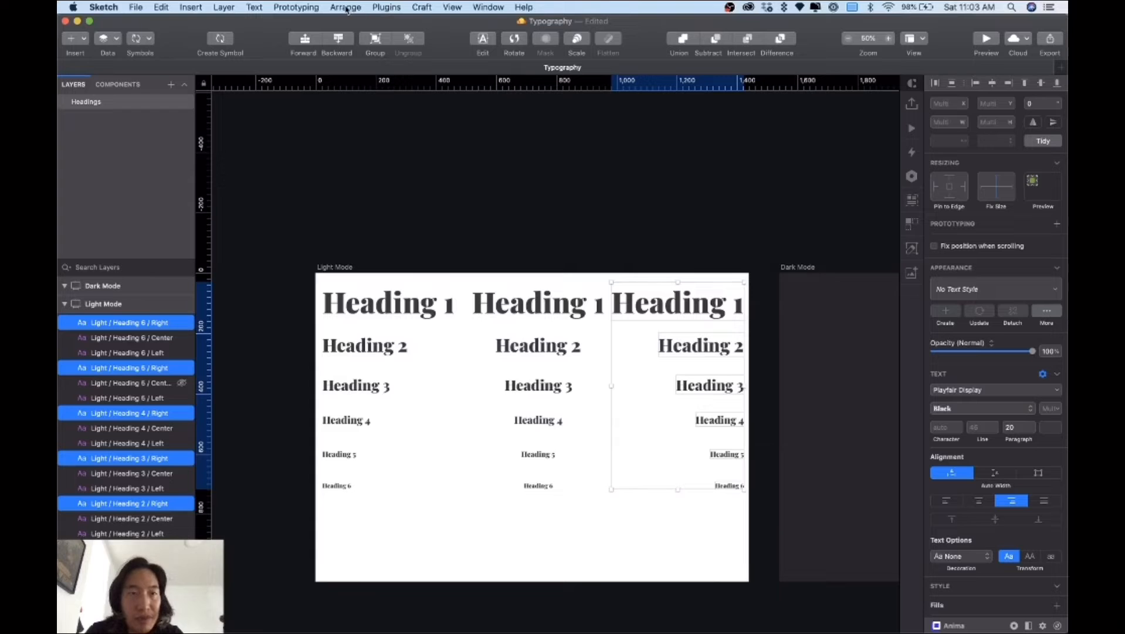
# Generate shared text styles for the six "/ Right" heading layers with the Styles Generator plugin
pyautogui.click(373, 8)
pyautogui.moveTo(432, 206)
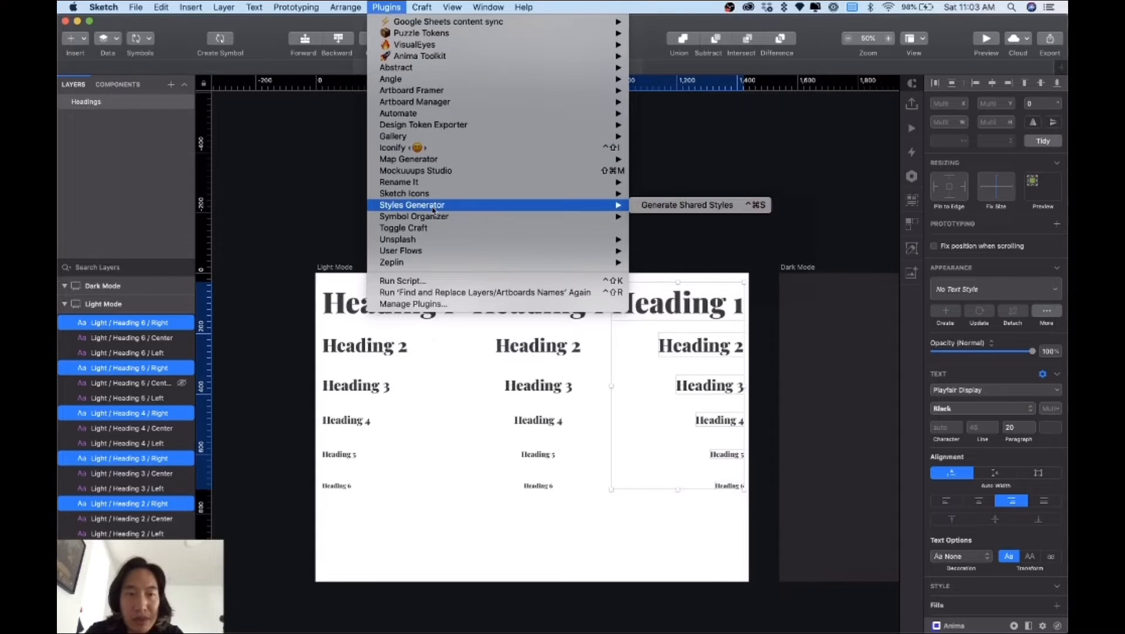
pyautogui.click(680, 206)
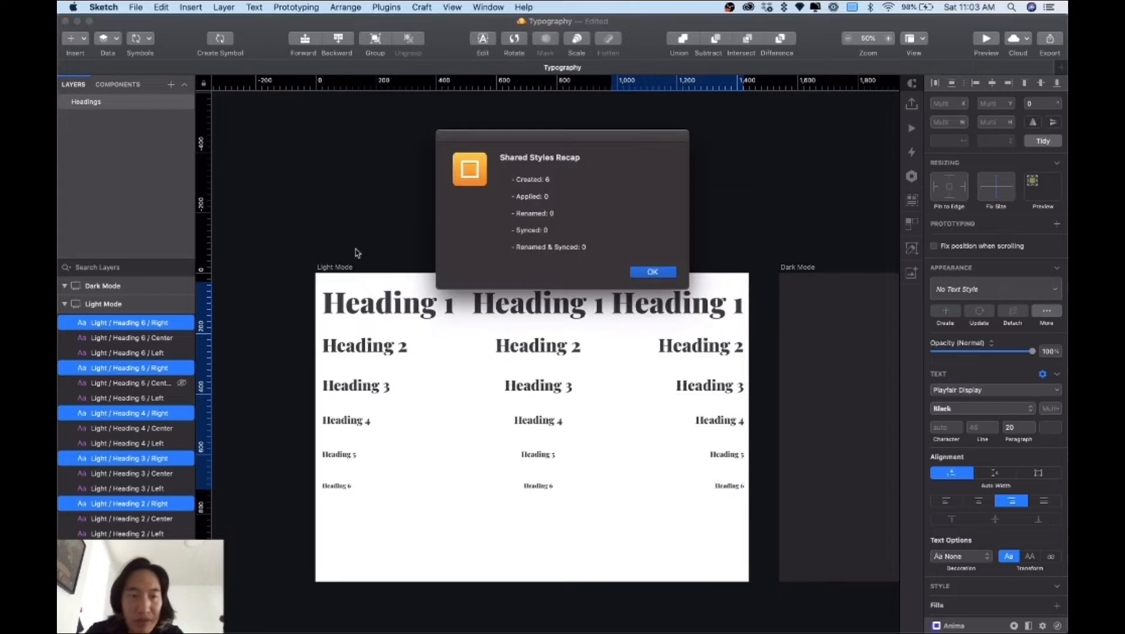
pyautogui.click(646, 271)
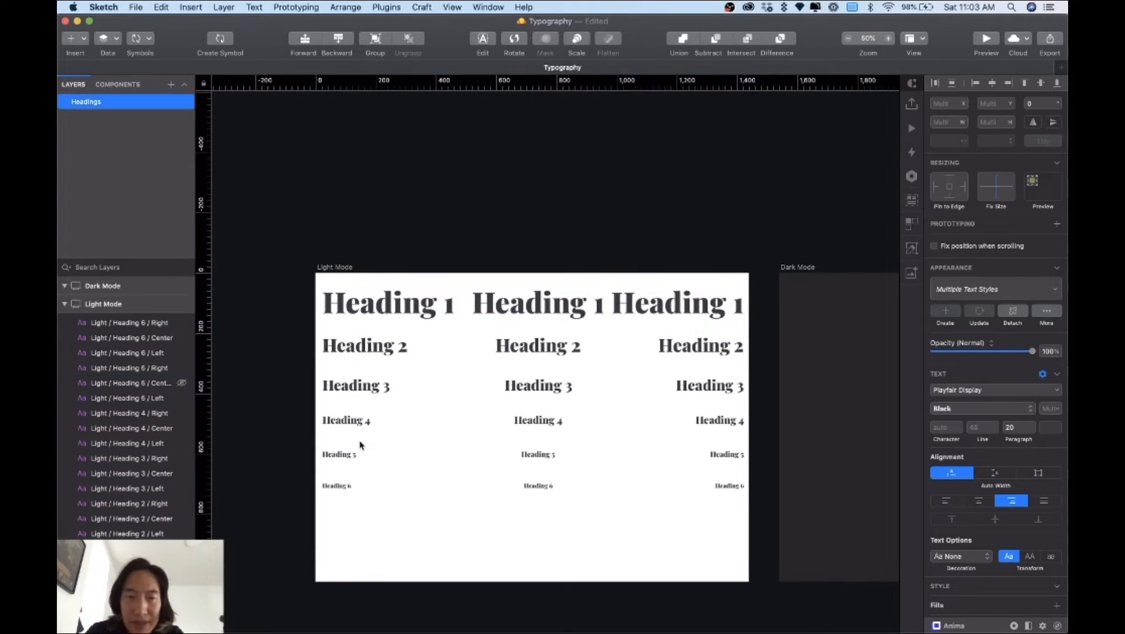
# Select all Light Mode headings and examine the alignment variants grouped under Heading 1 in this document's text styles
pyautogui.press('super+a')
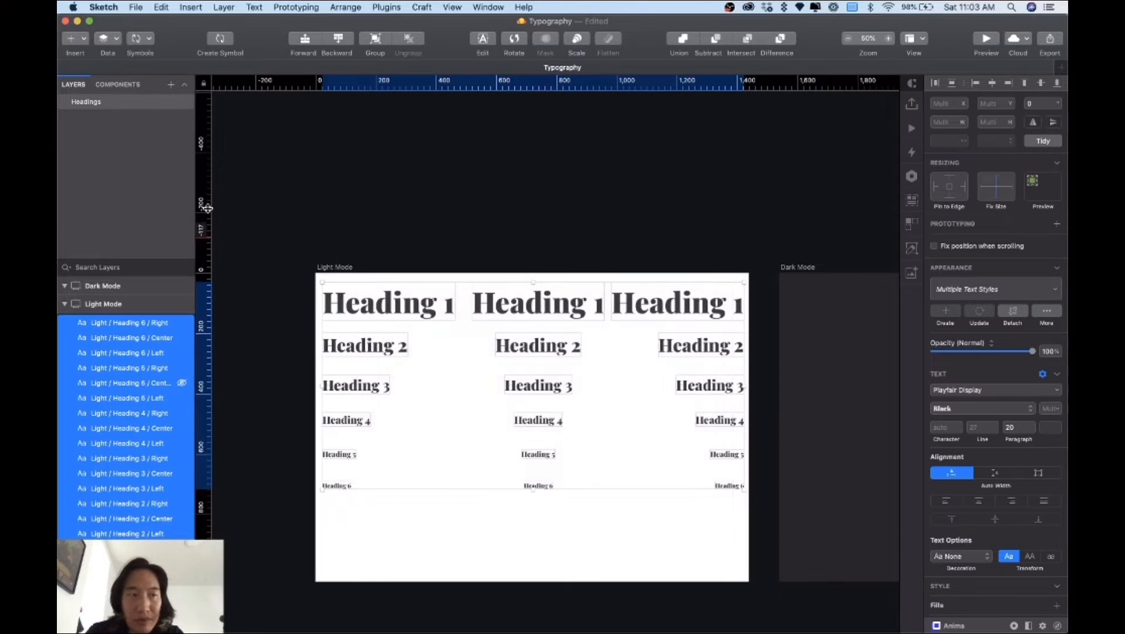
pyautogui.click(103, 86)
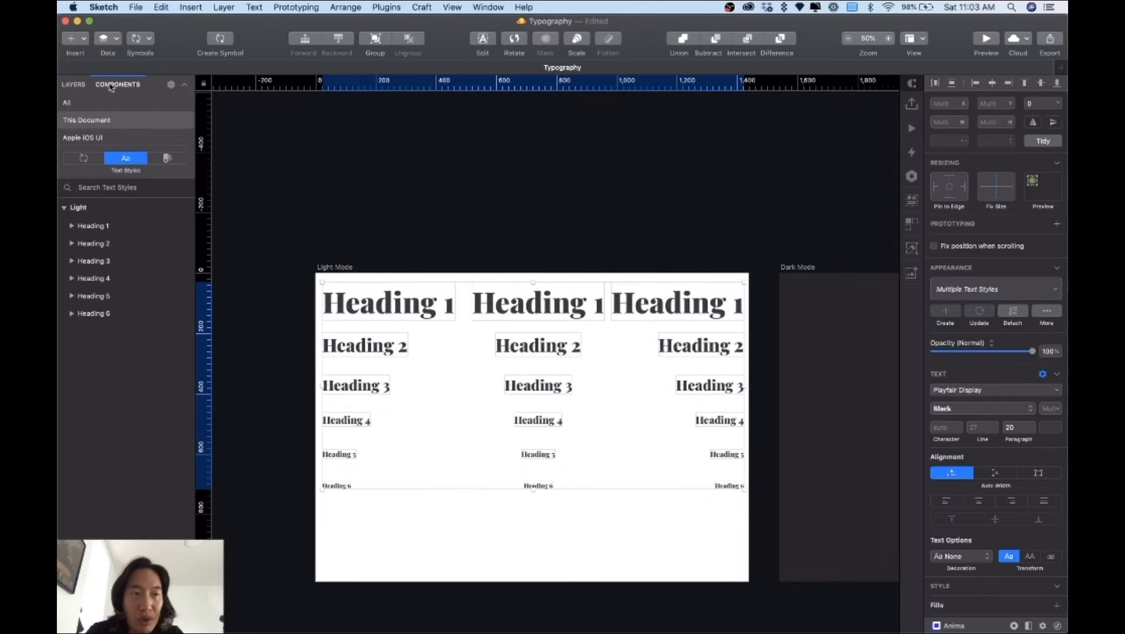
pyautogui.click(71, 227)
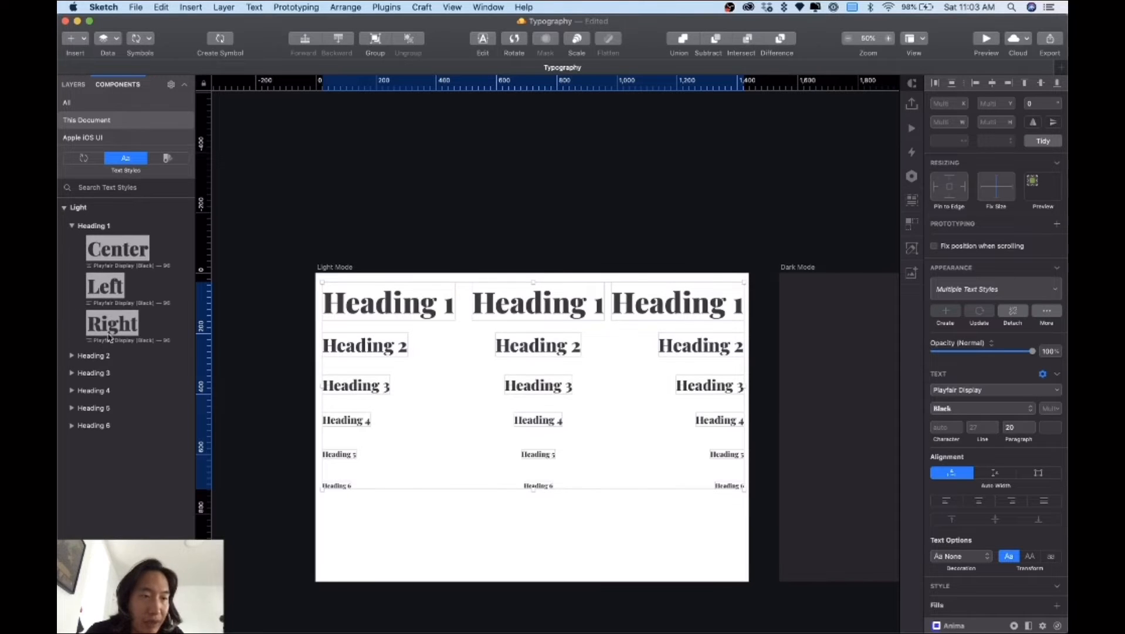
# Examine the alignment variants grouped under Heading 2 and Heading 3 in the Light text styles, then collapse the groups and deselect all layers
pyautogui.click(72, 226)
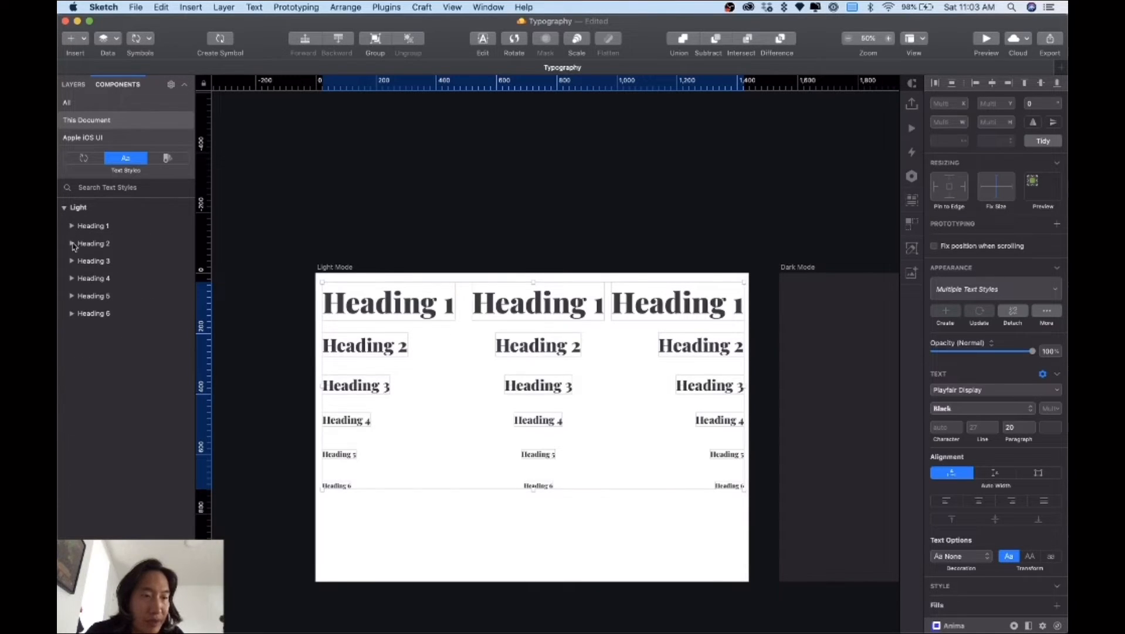
pyautogui.click(72, 243)
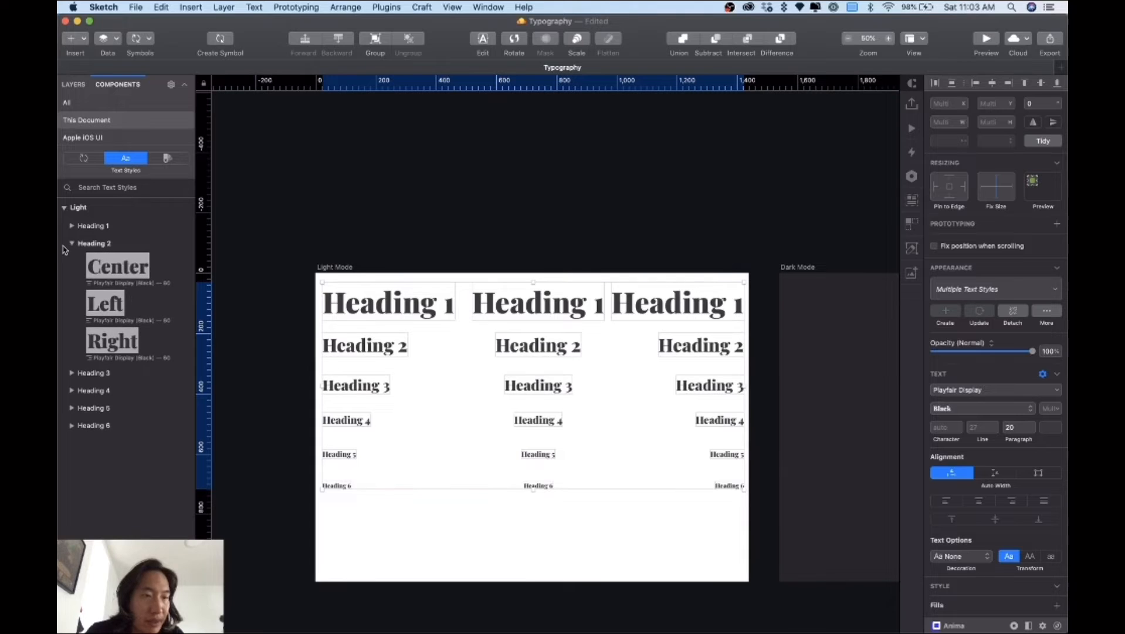
pyautogui.click(72, 243)
pyautogui.click(72, 261)
pyautogui.click(73, 261)
pyautogui.click(311, 204)
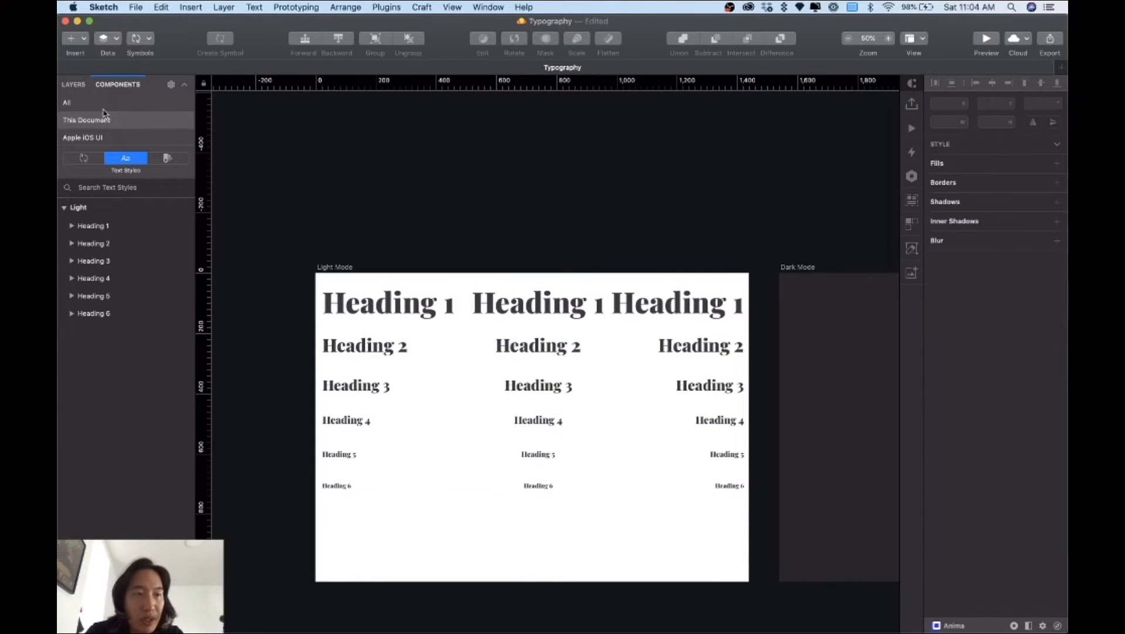
# Add an emoji icon in front of the Headings page name
pyautogui.click(74, 84)
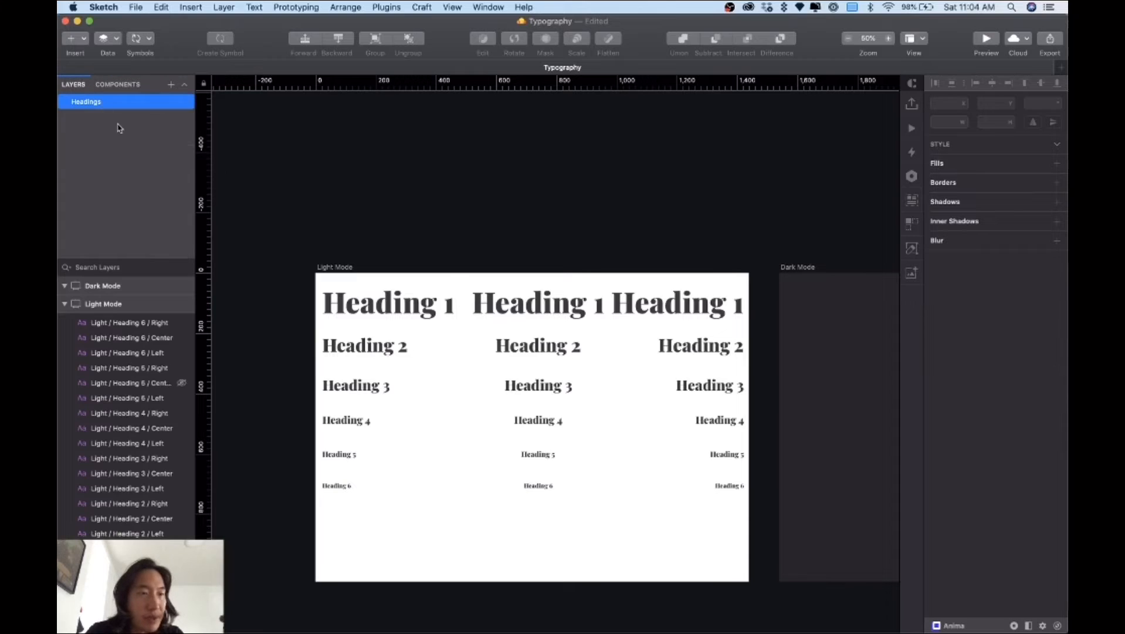
pyautogui.doubleClick(87, 104)
pyautogui.click(76, 104)
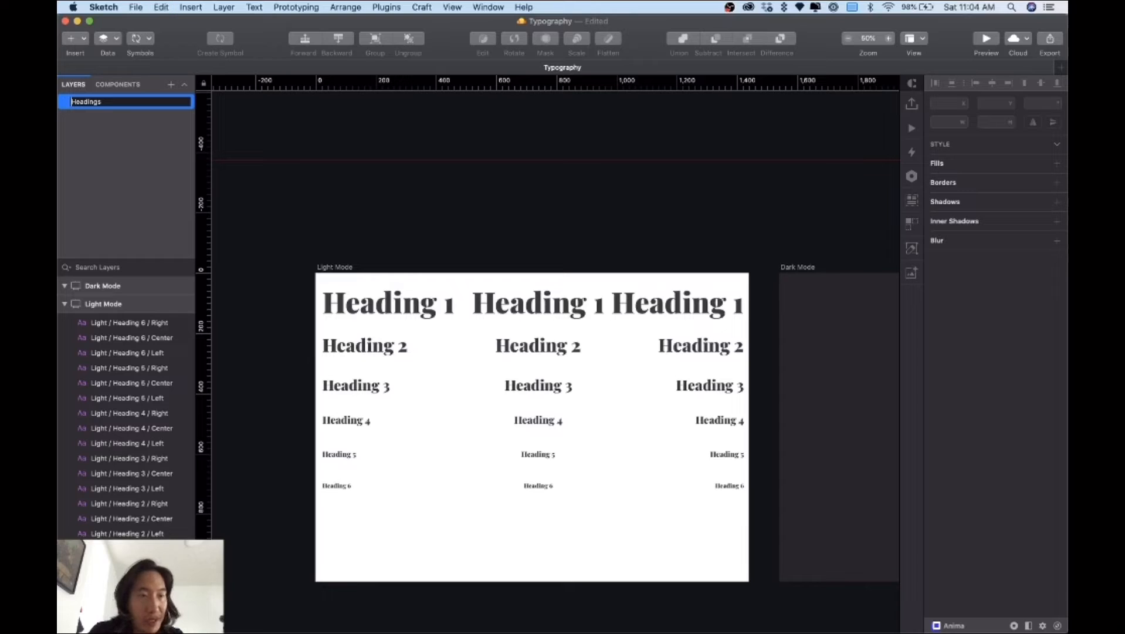
pyautogui.press('ctrl+super+space')
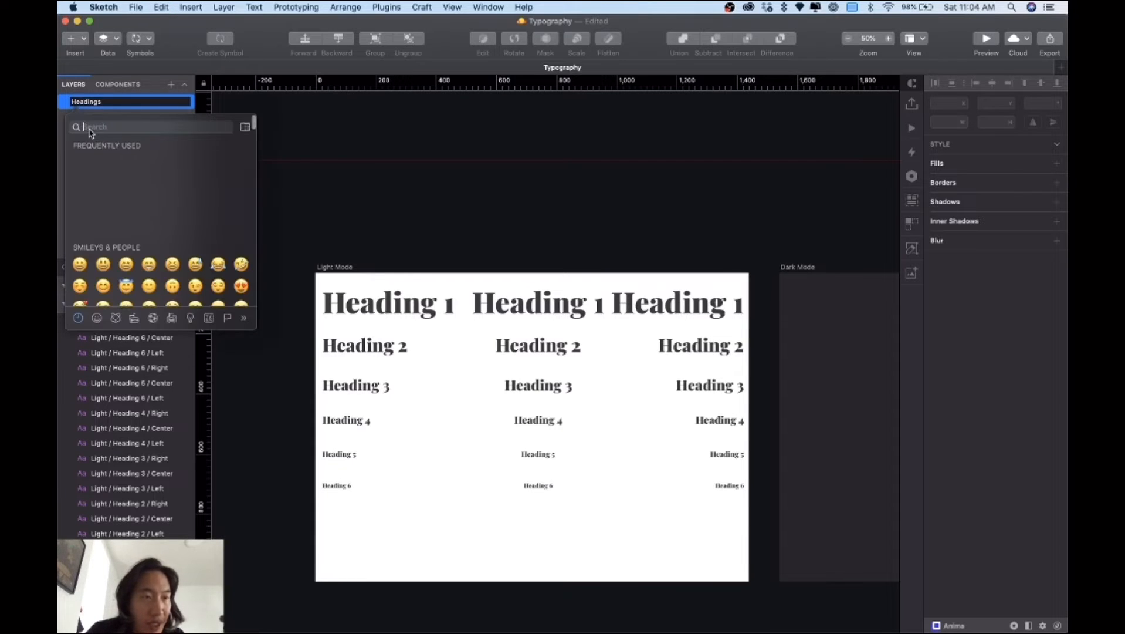
pyautogui.click(80, 162)
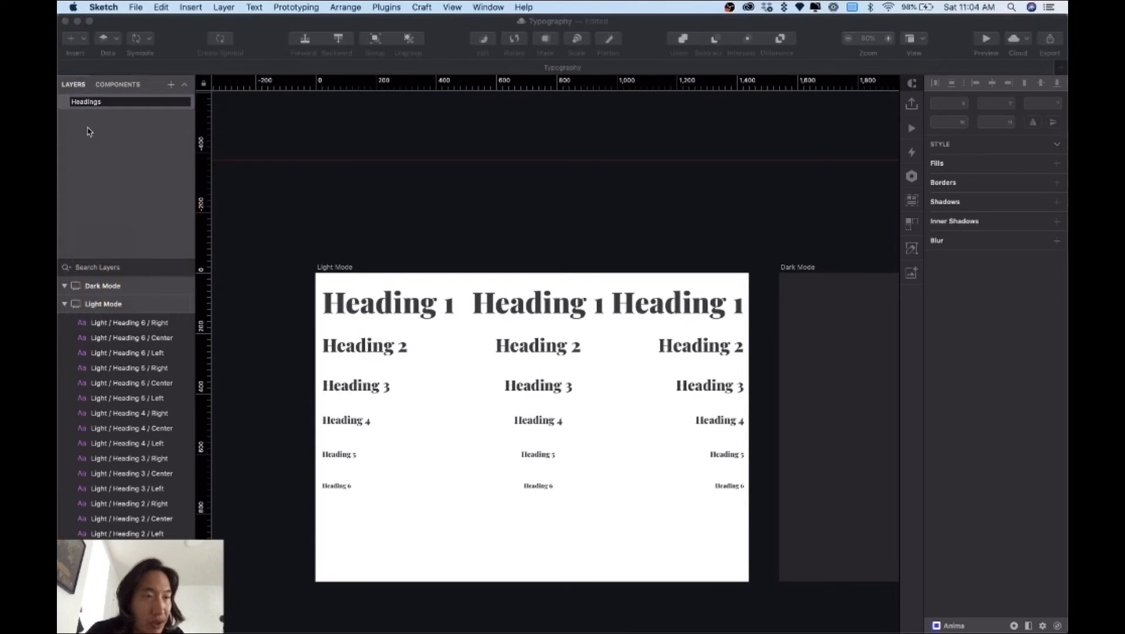
pyautogui.click(74, 104)
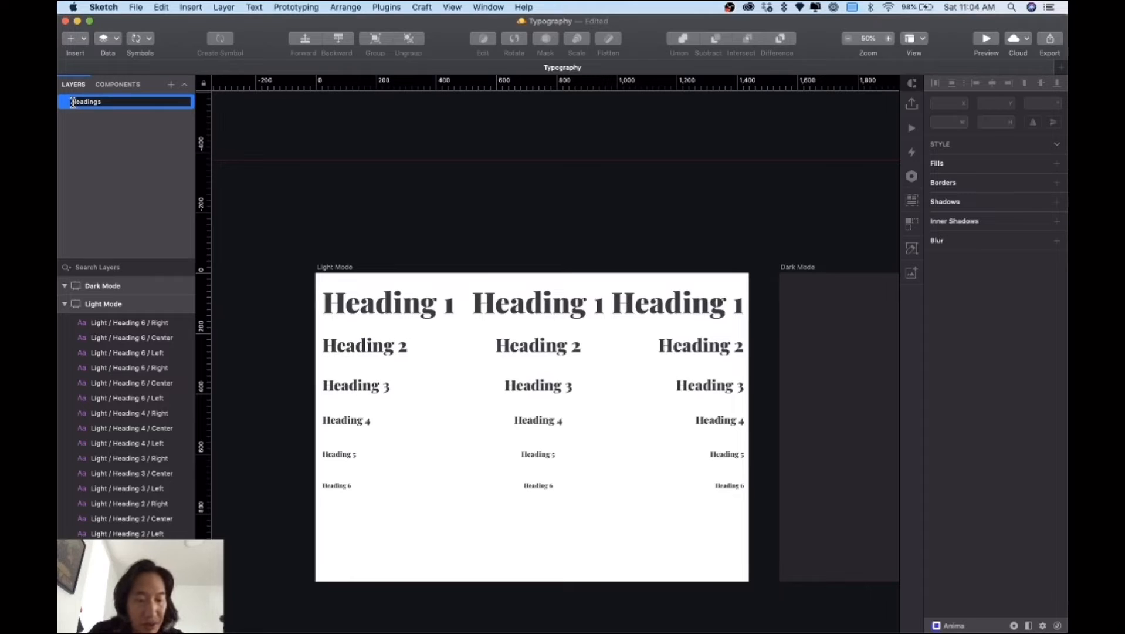
pyautogui.press('Return')
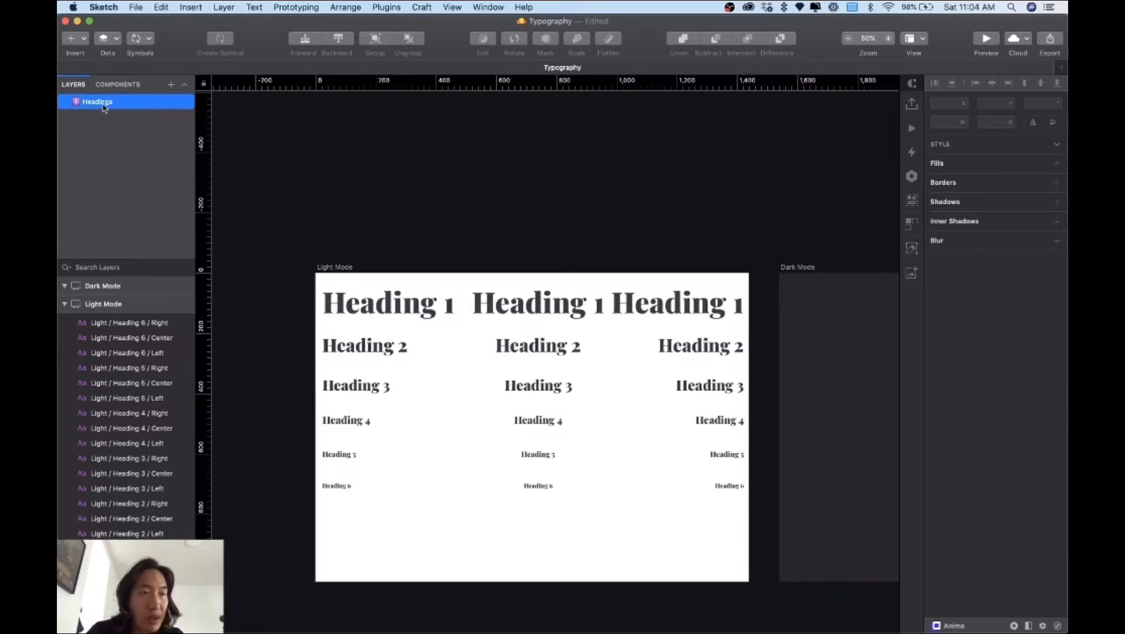
# Add a new page named "Sandbox"
pyautogui.click(170, 85)
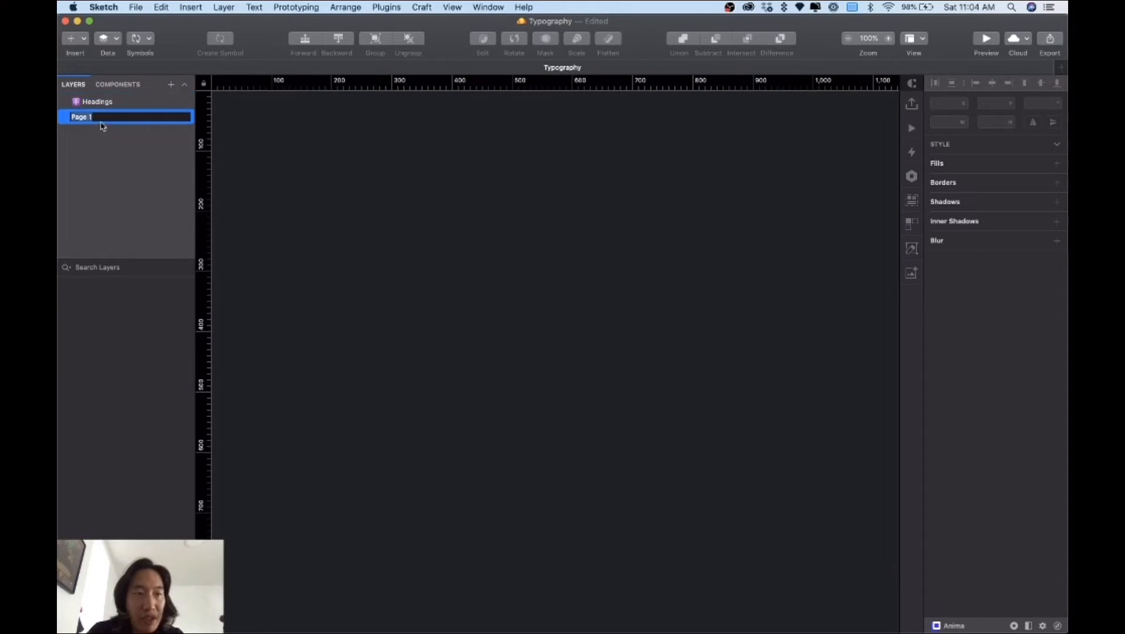
pyautogui.write('Sandbo')
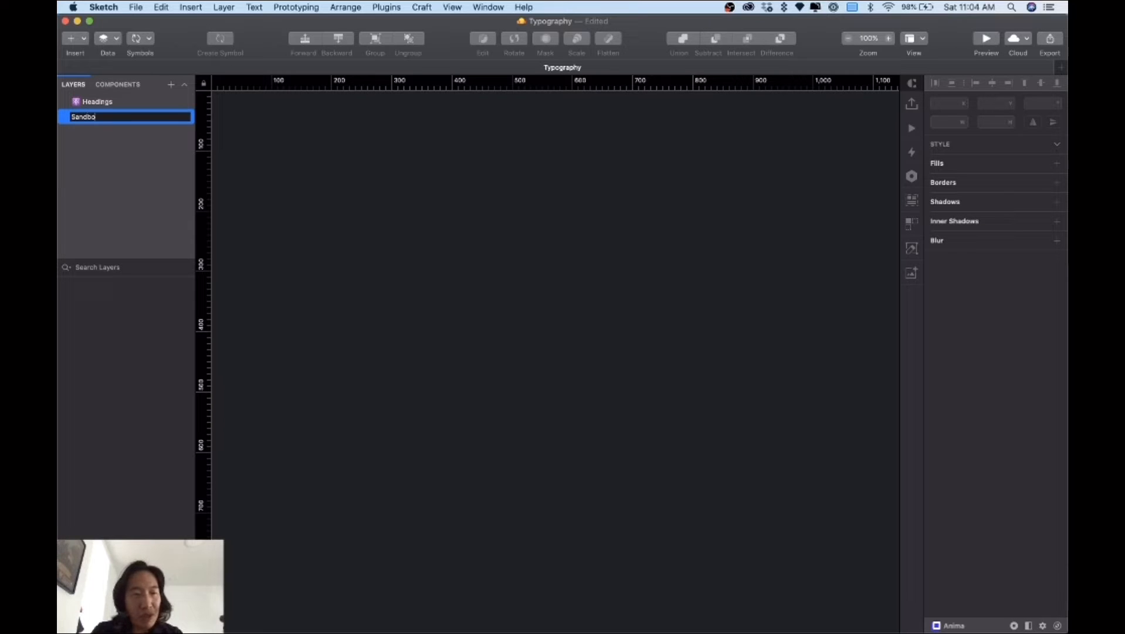
pyautogui.write('x')
pyautogui.press('Return')
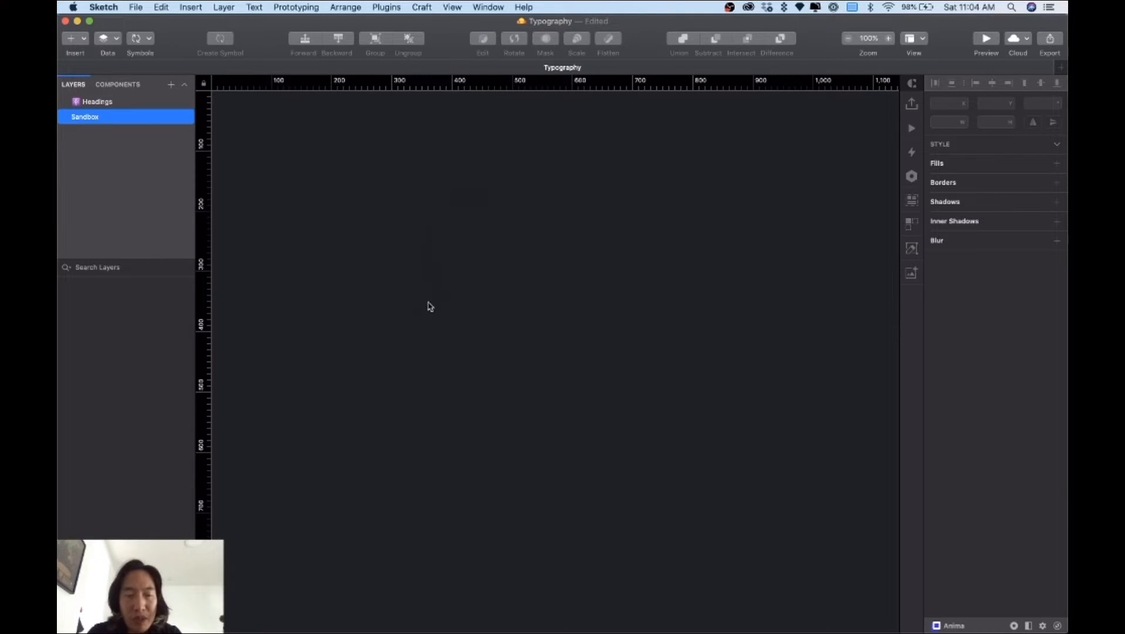
# Create a Desktop HD artboard (1440×1024) on the Sandbox page and rename it "Sandbox"
pyautogui.press('a')
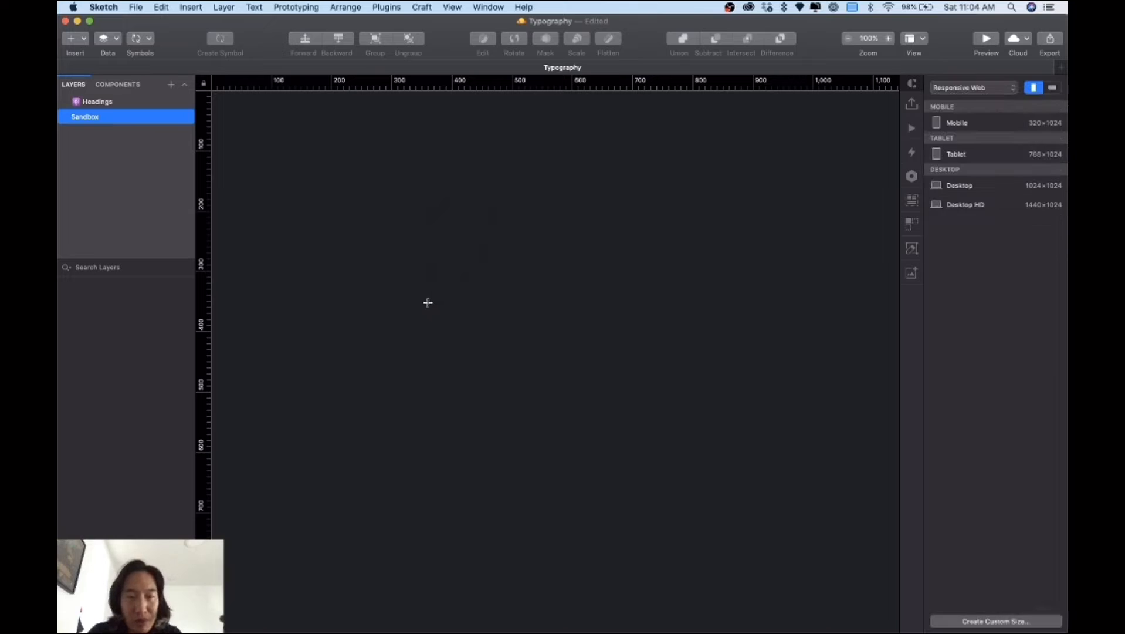
pyautogui.click(974, 204)
pyautogui.click(100, 287)
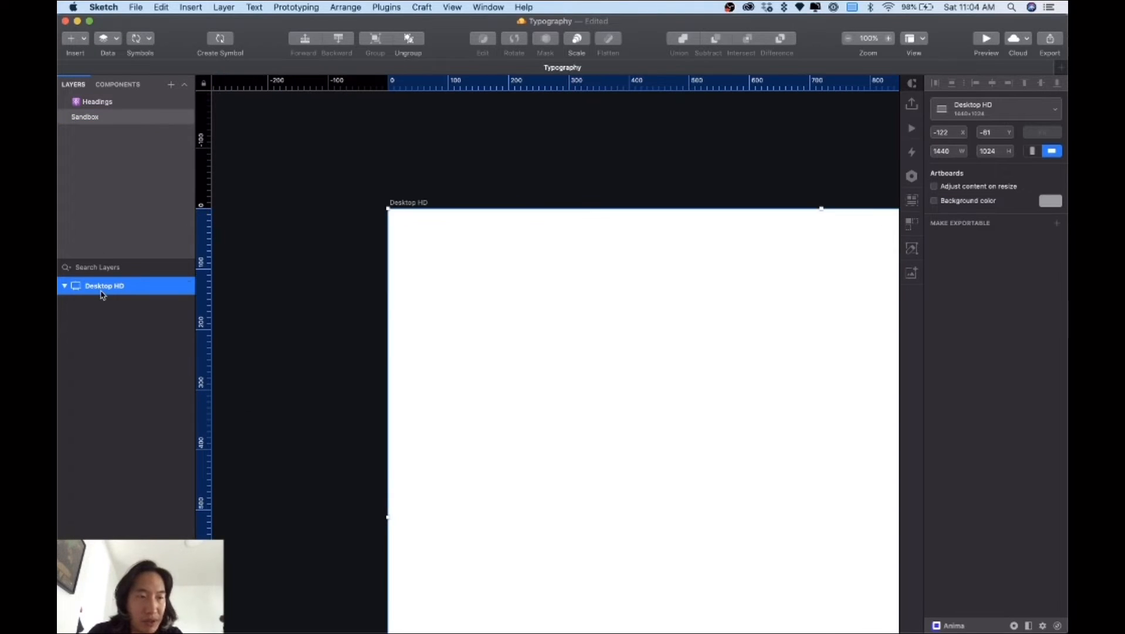
pyautogui.doubleClick(103, 288)
pyautogui.write('Sandbo')
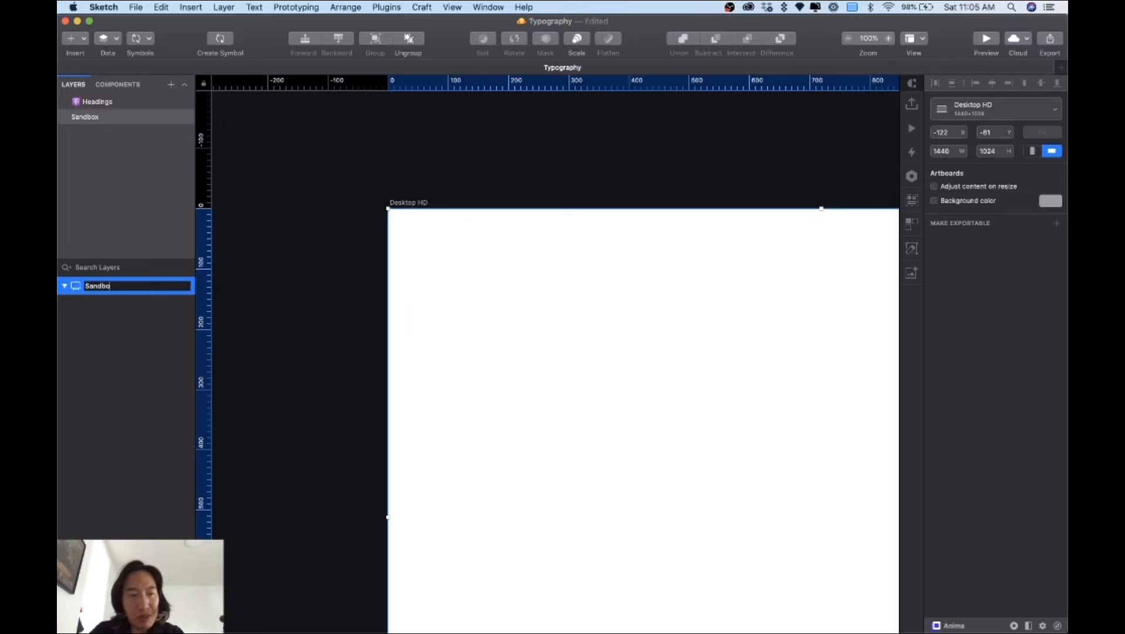
pyautogui.press('Return')
pyautogui.click(358, 199)
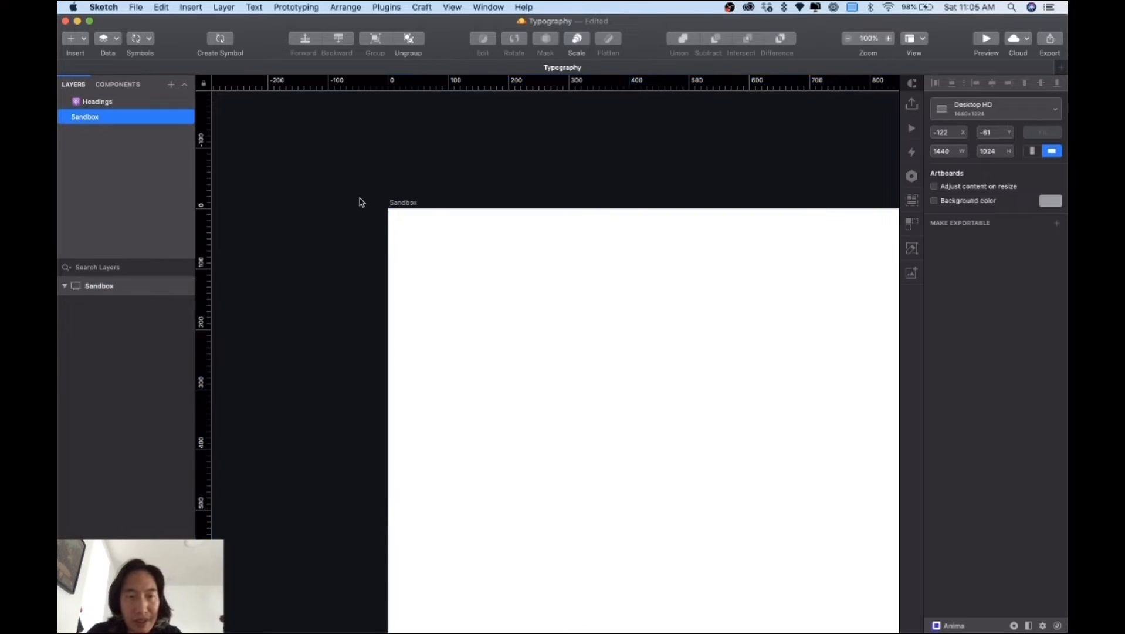
# Add a text layer reading "asdasdasdasdasdasd" on the Sandbox artboard and move it to about X 269, Y 212
pyautogui.hscroll(2, 360, 201)
pyautogui.press('t')
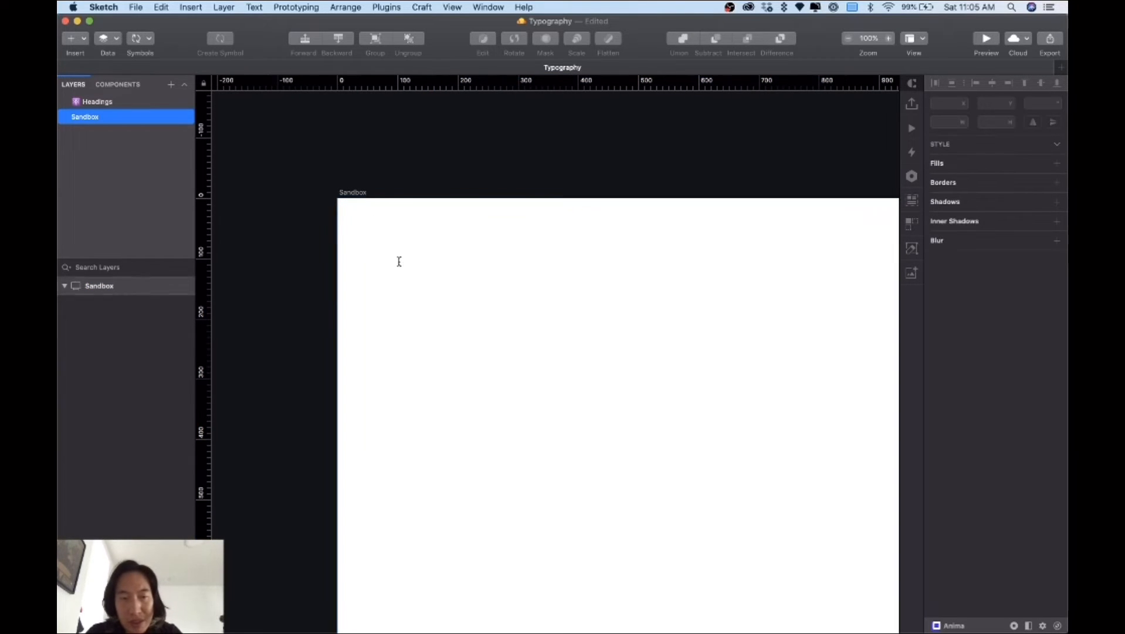
pyautogui.click(420, 303)
pyautogui.write('asdasdasdasdasdasd')
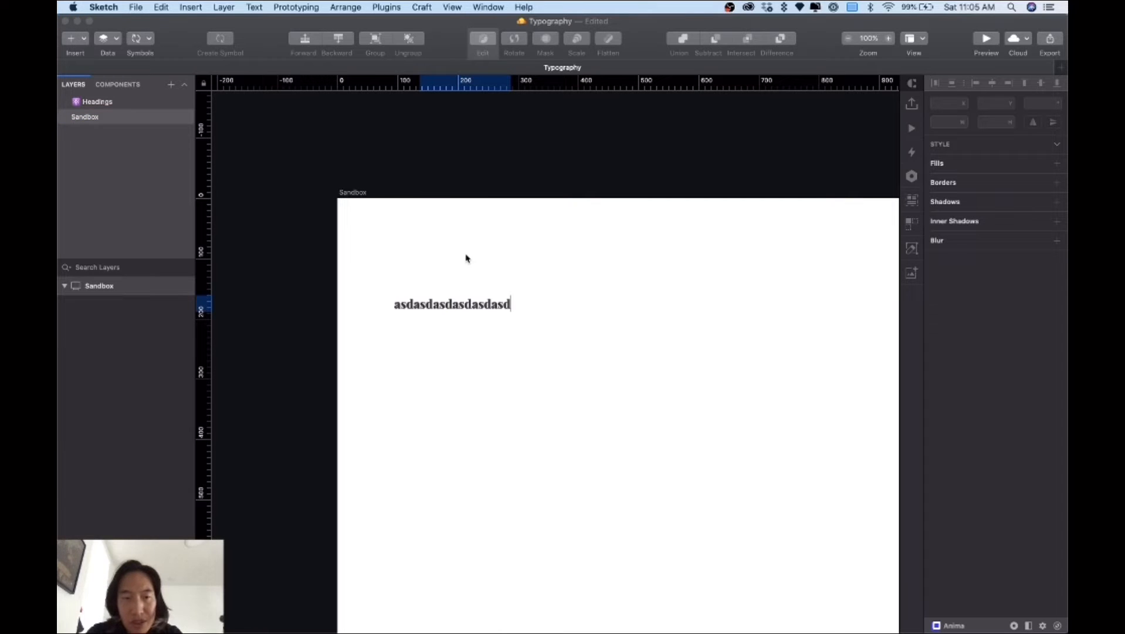
pyautogui.press('Escape')
pyautogui.moveTo(462, 303); pyautogui.dragTo(567, 334)
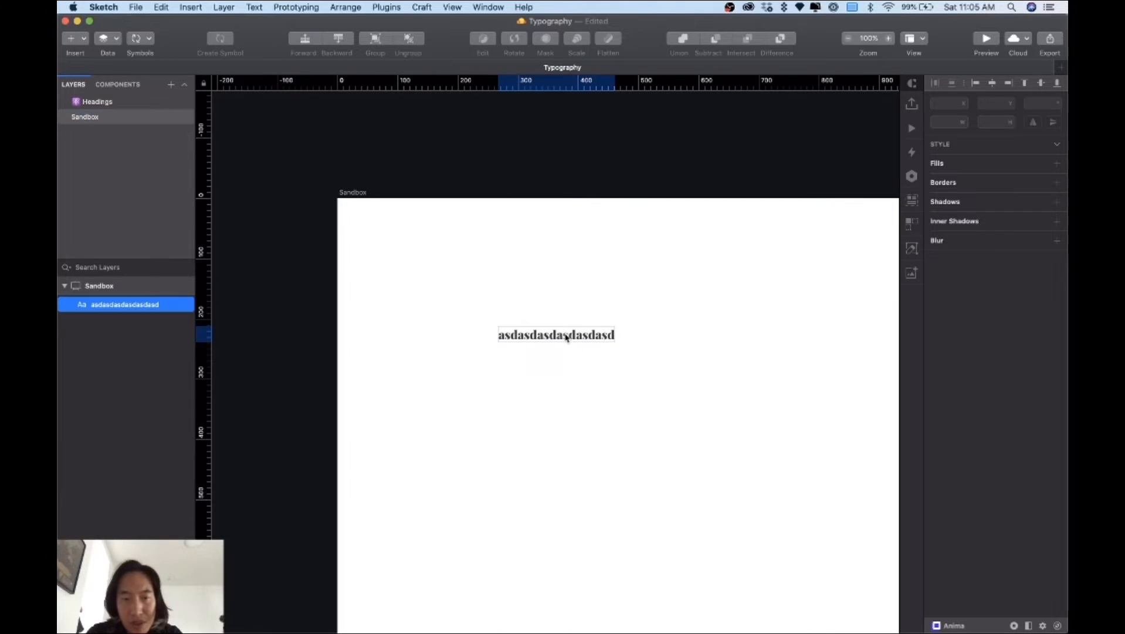
# Set the placeholder text's typeface to Monaco and move the text up to about X 287, Y 97
pyautogui.click(1018, 374)
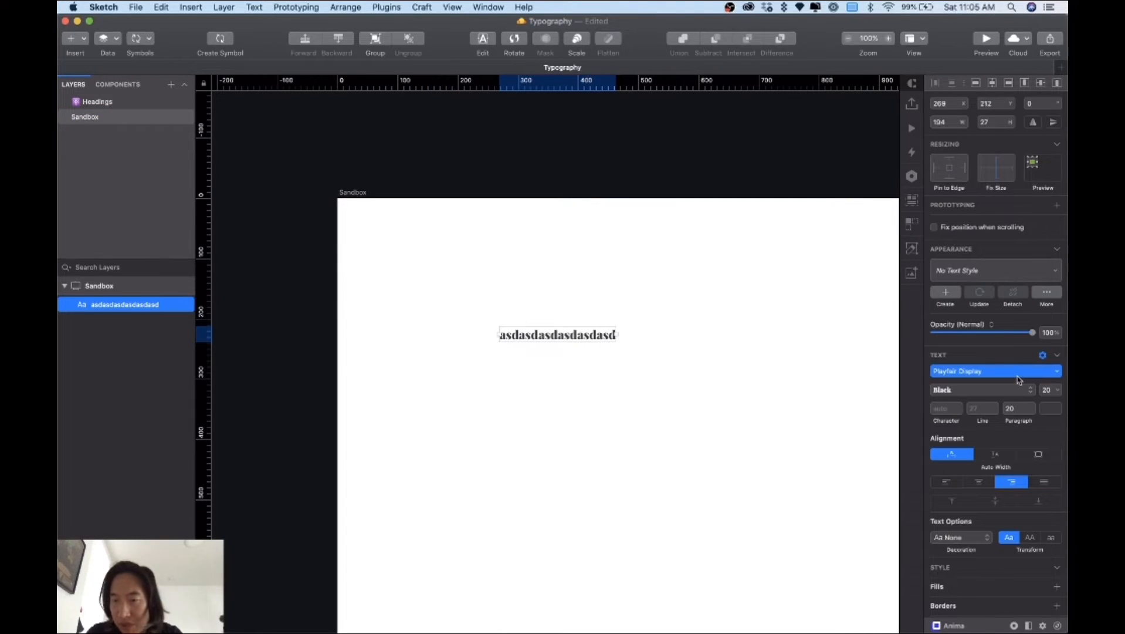
pyautogui.scroll(10, 973, 474)
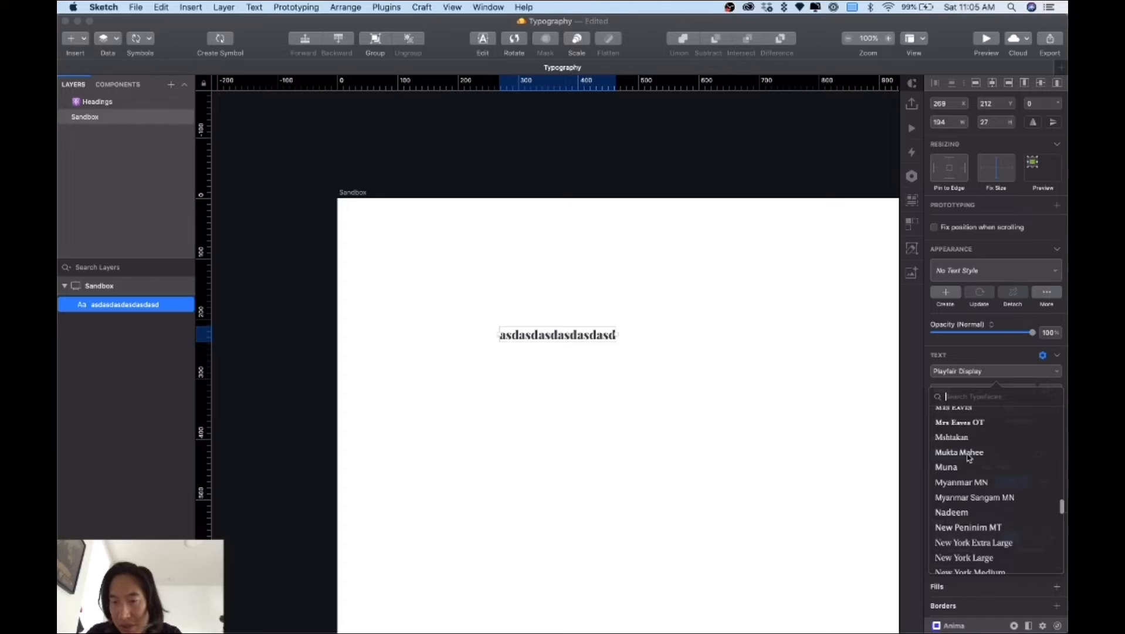
pyautogui.scroll(5, 969, 457)
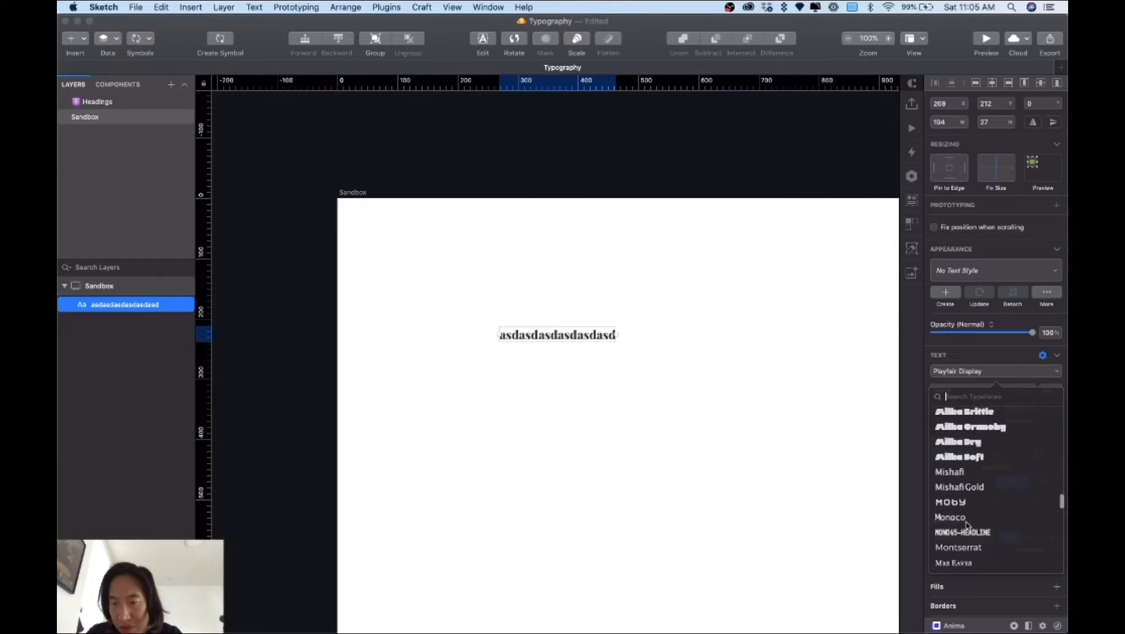
pyautogui.click(966, 520)
pyautogui.click(573, 328)
pyautogui.moveTo(563, 340); pyautogui.dragTo(562, 268)
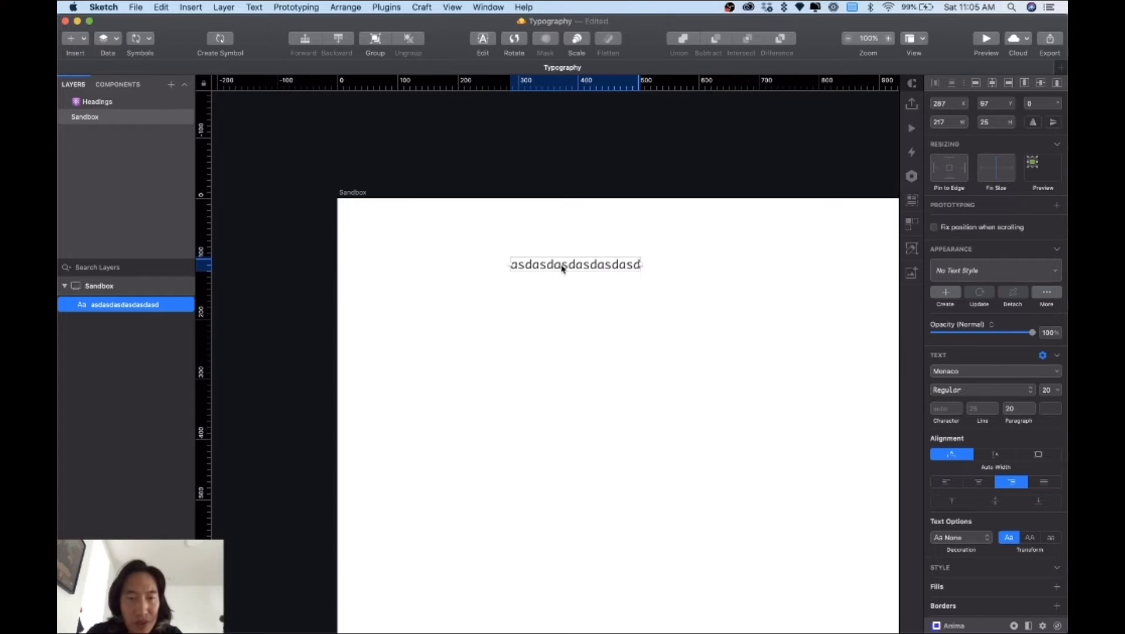
# Duplicate the placeholder text into four copies stacked below the original
pyautogui.doubleClick(561, 269)
pyautogui.moveTo(552, 330)
pyautogui.mouseDown()
pyautogui.moveTo(549, 302)
pyautogui.moveTo(552, 361)
pyautogui.moveTo(553, 347)
pyautogui.mouseUp()
pyautogui.press('super+d')
pyautogui.press('super+d')
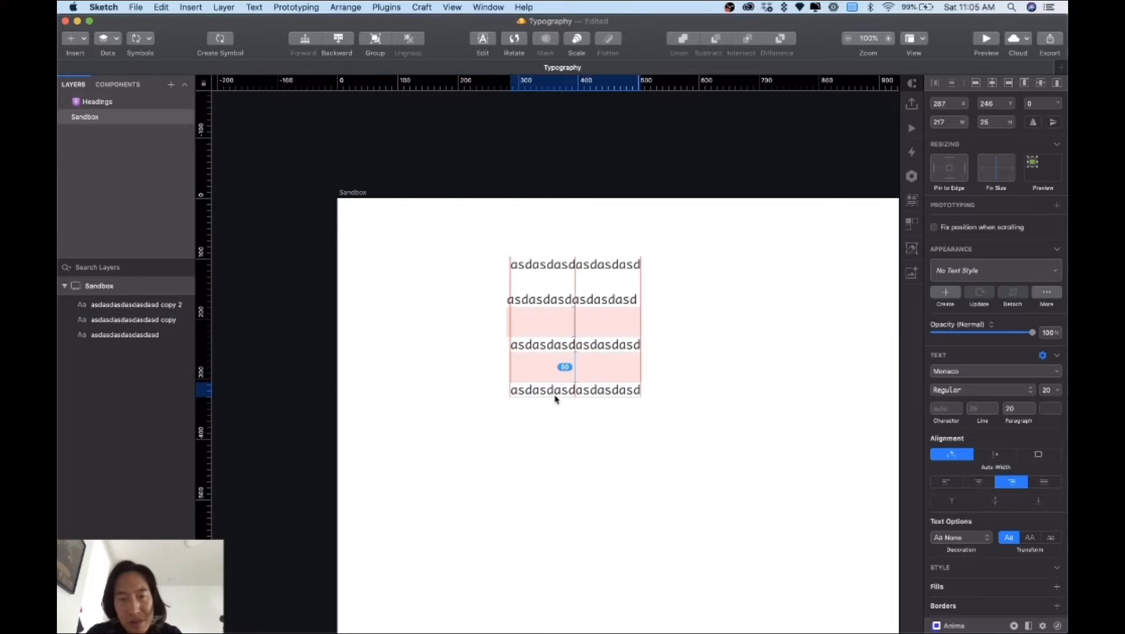
pyautogui.press('super+d')
pyautogui.moveTo(556, 398); pyautogui.dragTo(558, 440)
pyautogui.click(703, 299)
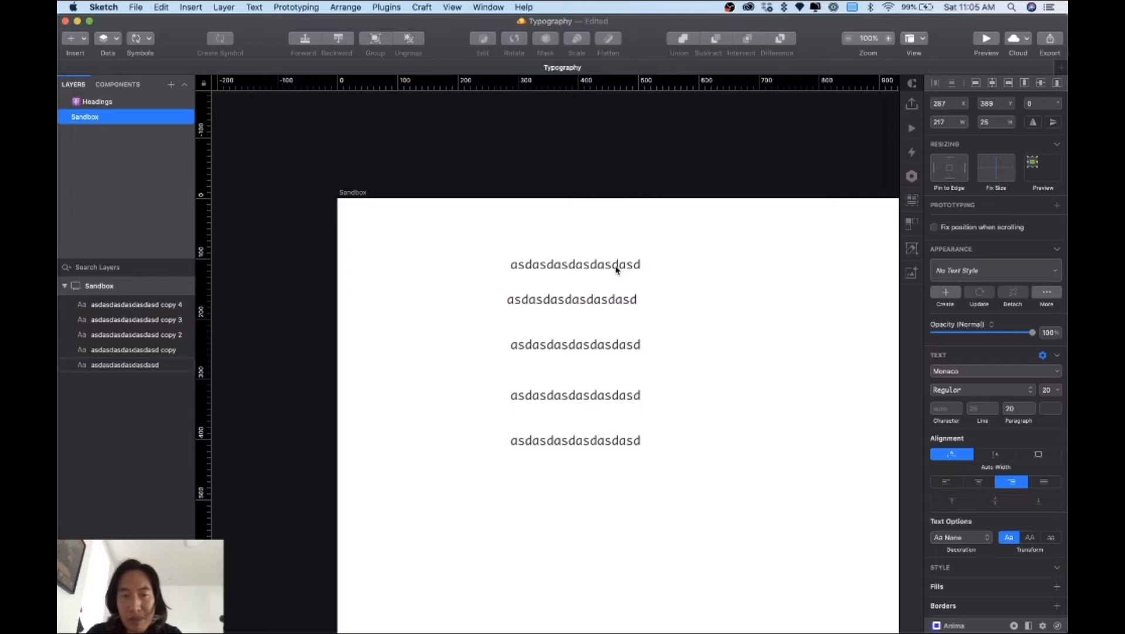
# Apply the document text style Light / Heading 2 / Center to the topmost placeholder text
pyautogui.click(617, 269)
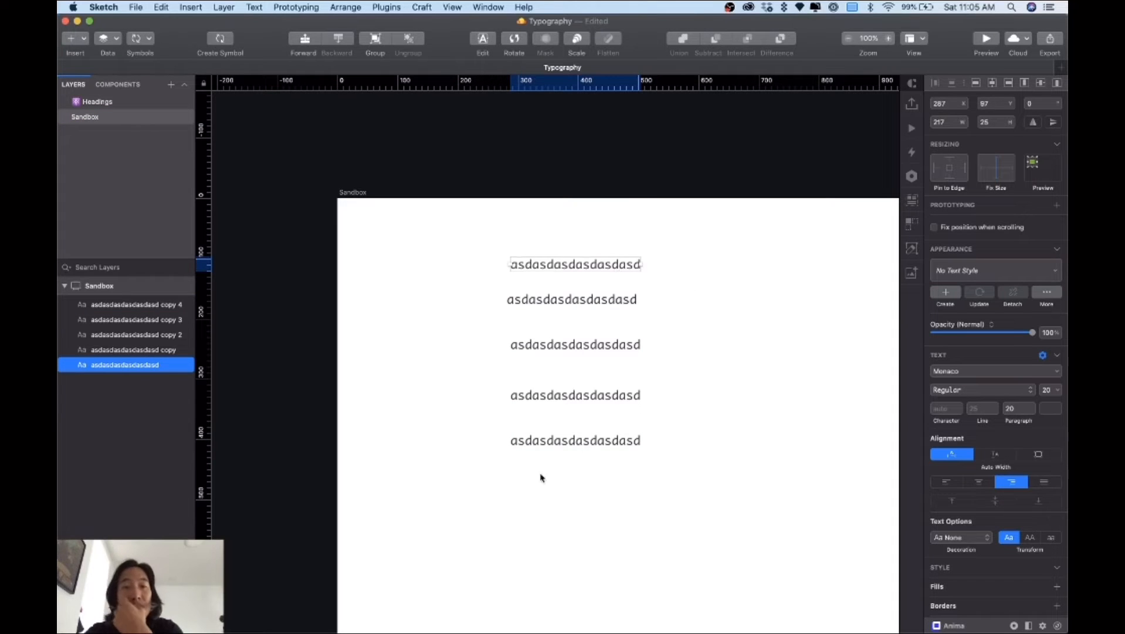
pyautogui.click(1003, 270)
pyautogui.moveTo(997, 305)
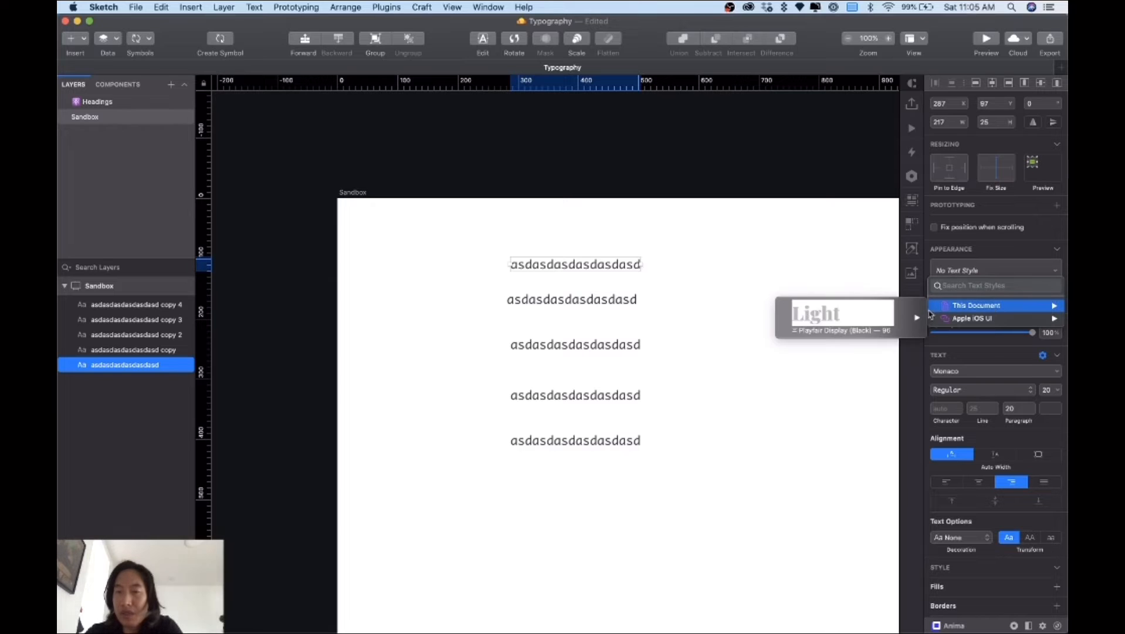
pyautogui.moveTo(914, 322)
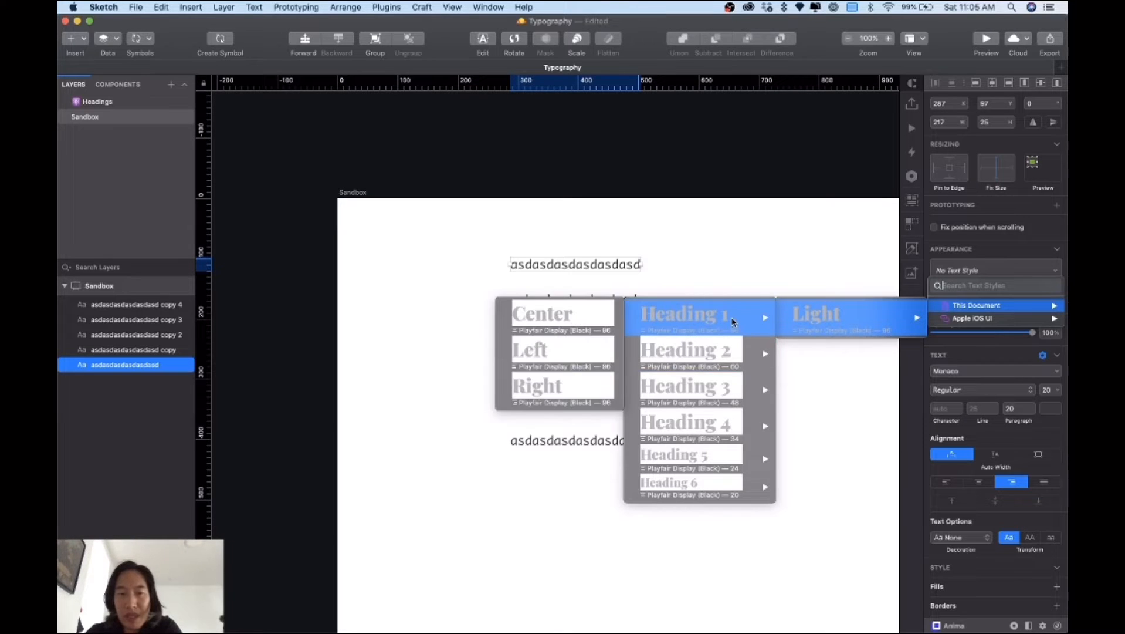
pyautogui.moveTo(744, 322)
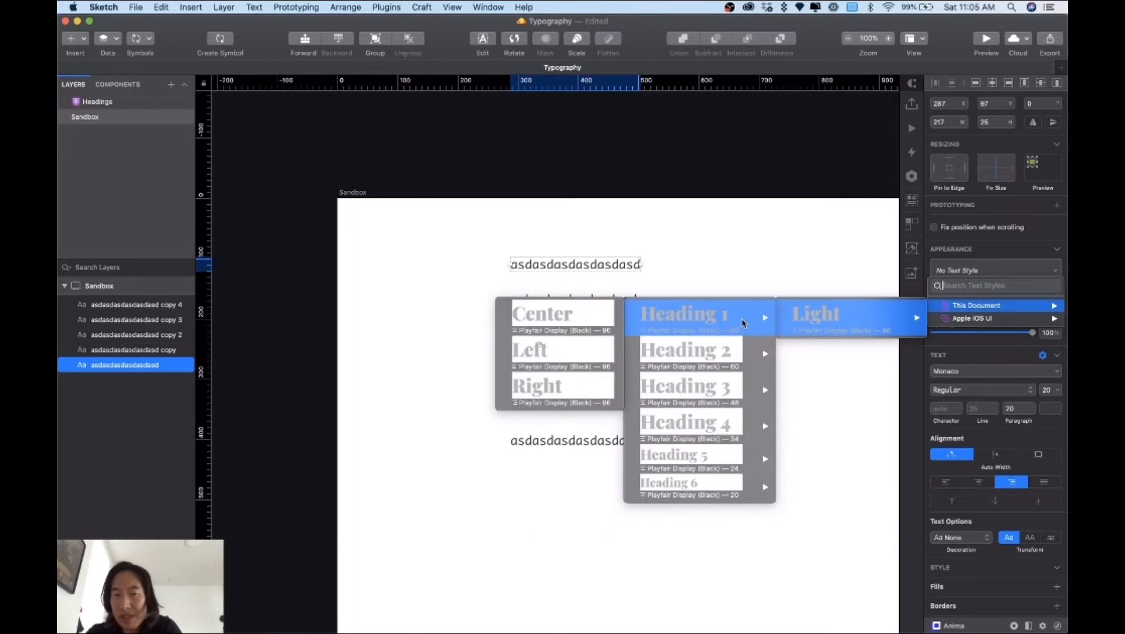
pyautogui.moveTo(715, 352)
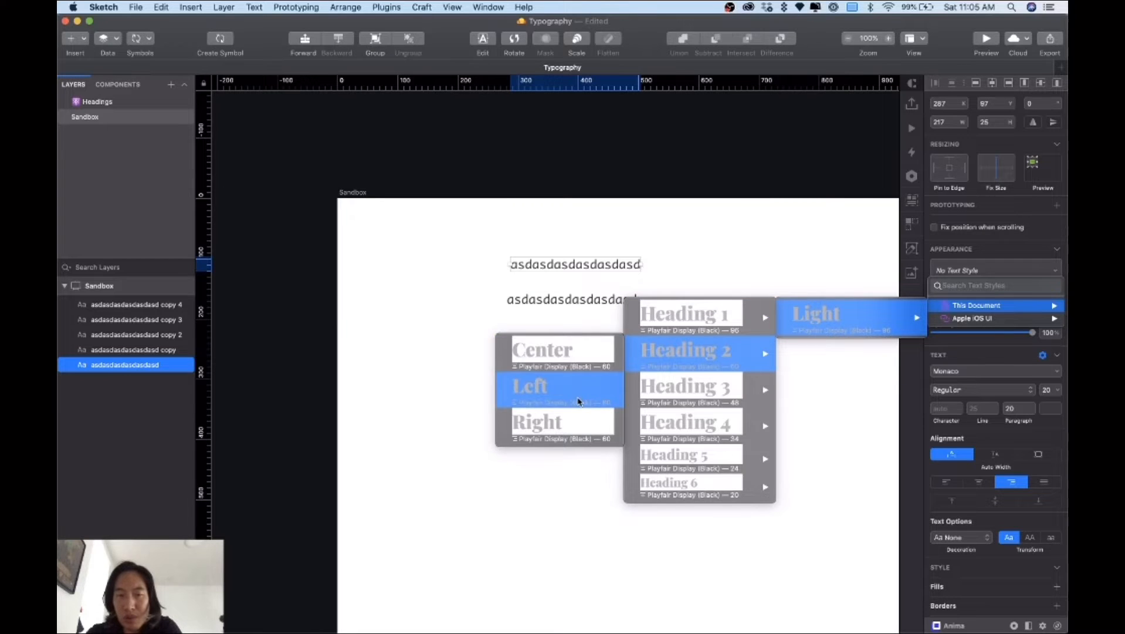
pyautogui.click(586, 359)
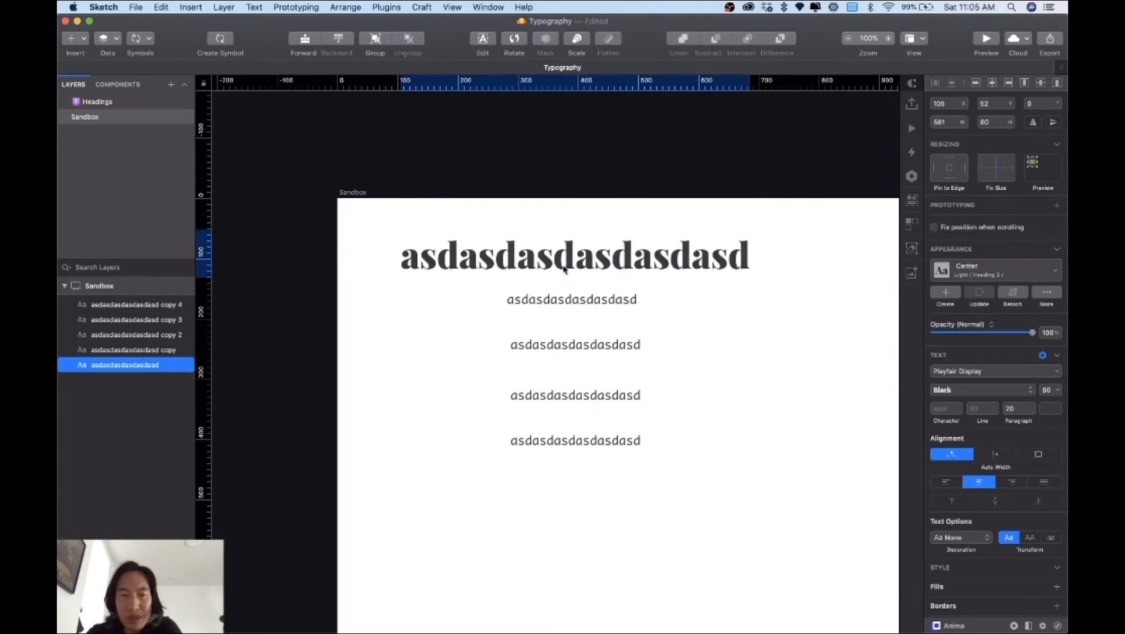
# Reposition the top two placeholder texts and apply the document text style Light / Heading 4 / Right to the second one
pyautogui.moveTo(582, 266); pyautogui.dragTo(628, 332)
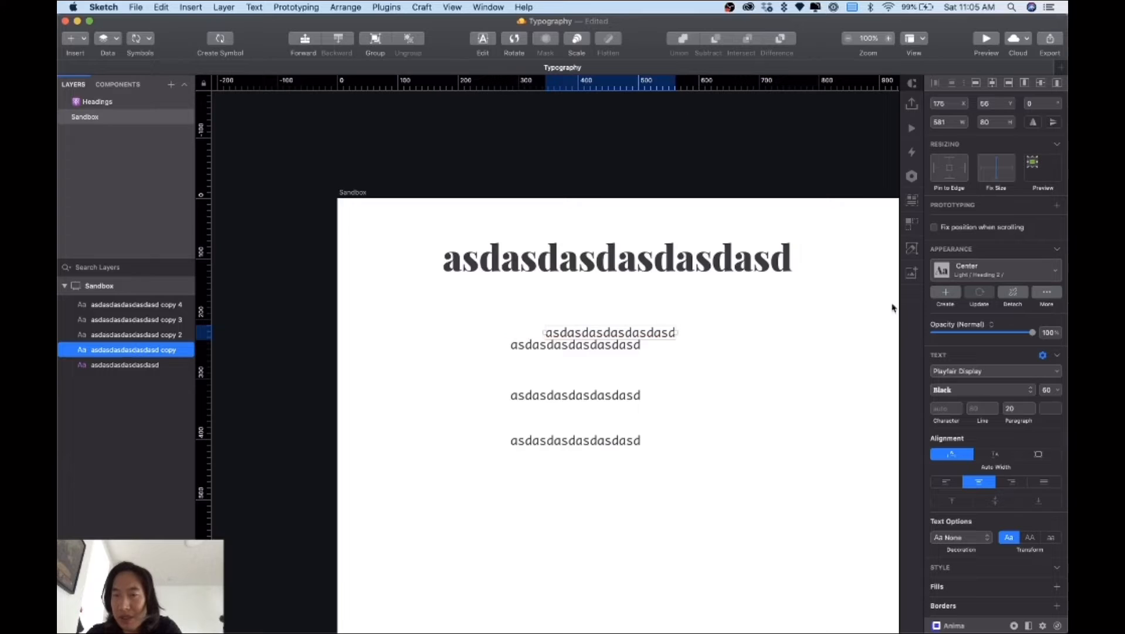
pyautogui.click(978, 271)
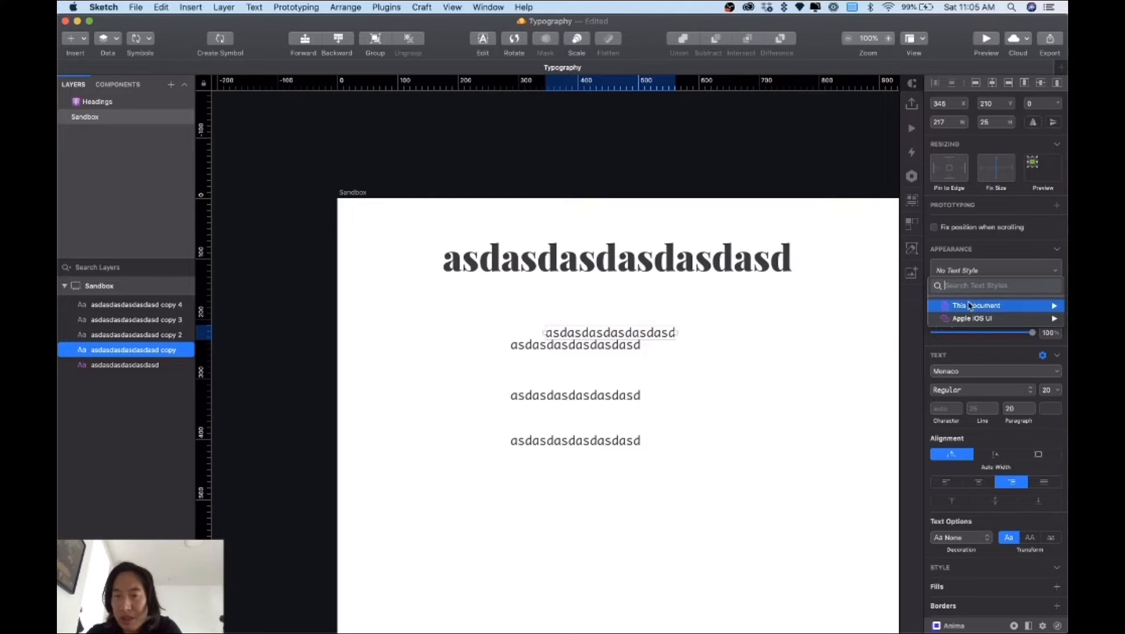
pyautogui.moveTo(835, 321)
pyautogui.moveTo(726, 426)
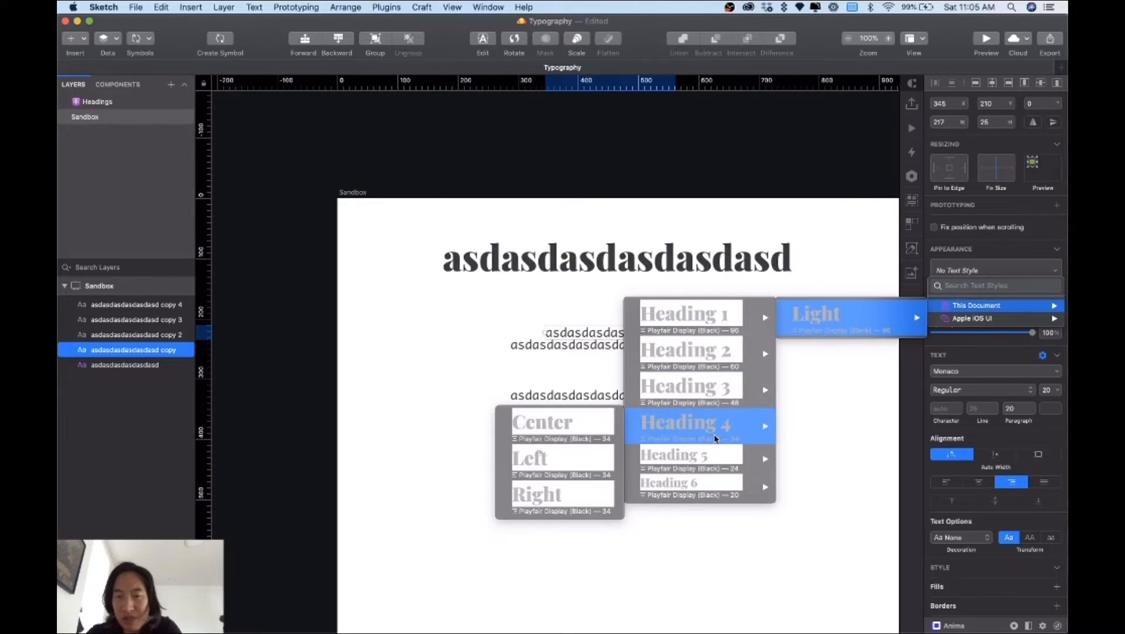
pyautogui.click(574, 496)
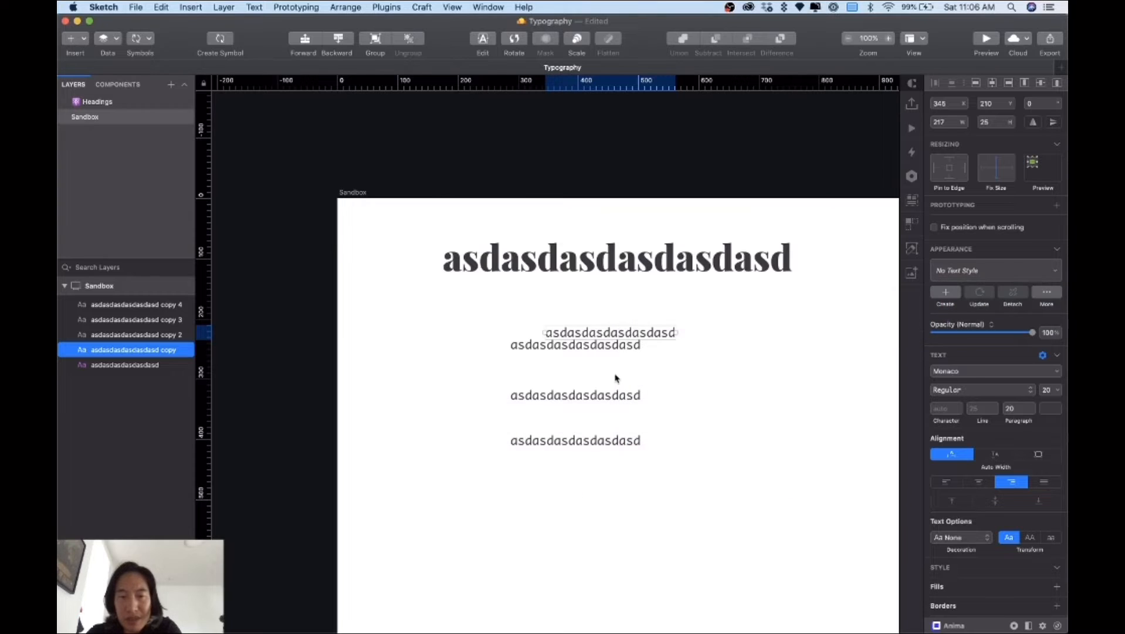
# Reposition the second placeholder text beneath the top one and replace its wording with "dm mflksdm flksm flks mdlkfmsdlfms df"
pyautogui.moveTo(630, 311); pyautogui.dragTo(655, 314)
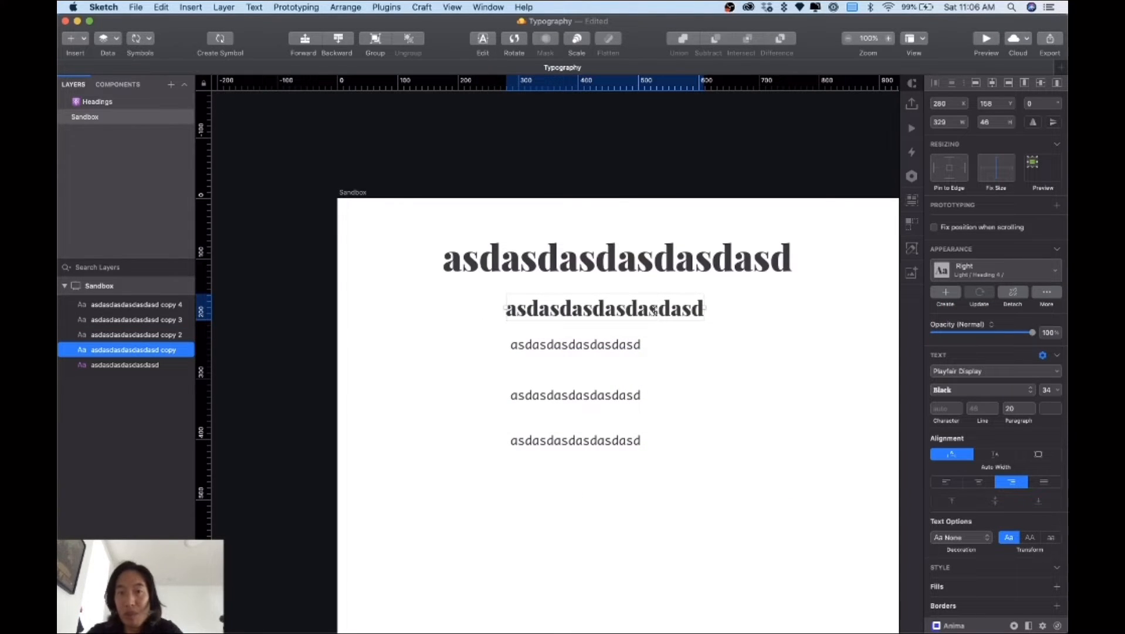
pyautogui.doubleClick(653, 310)
pyautogui.write('dm mfl')
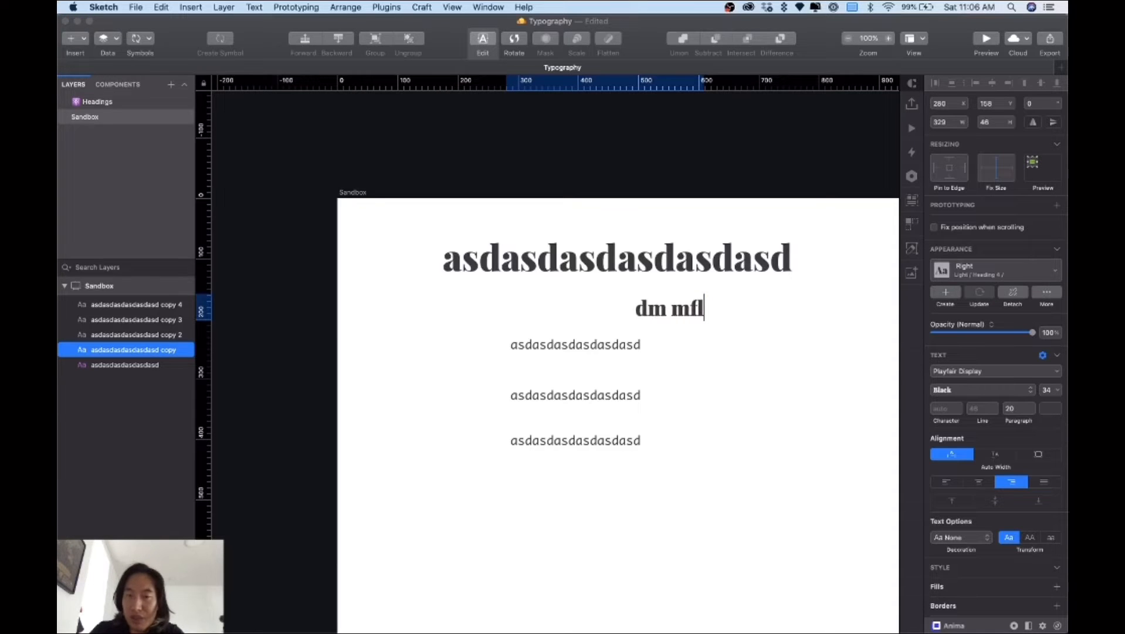
pyautogui.write('ksdm flksm flks')
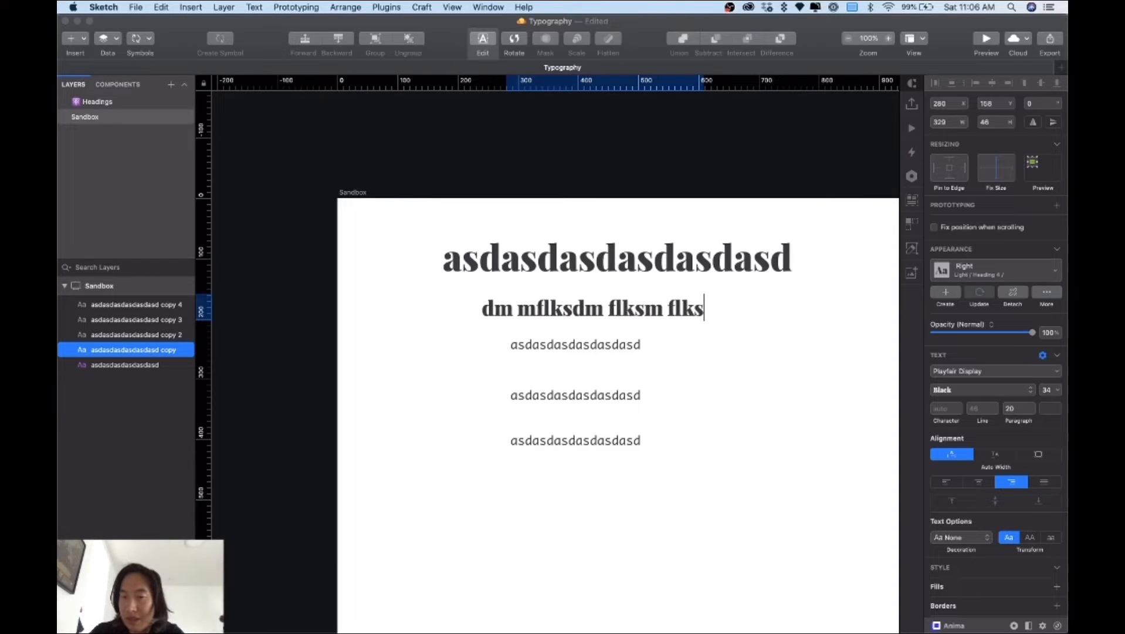
pyautogui.write(' mdlkfmsdlfms df')
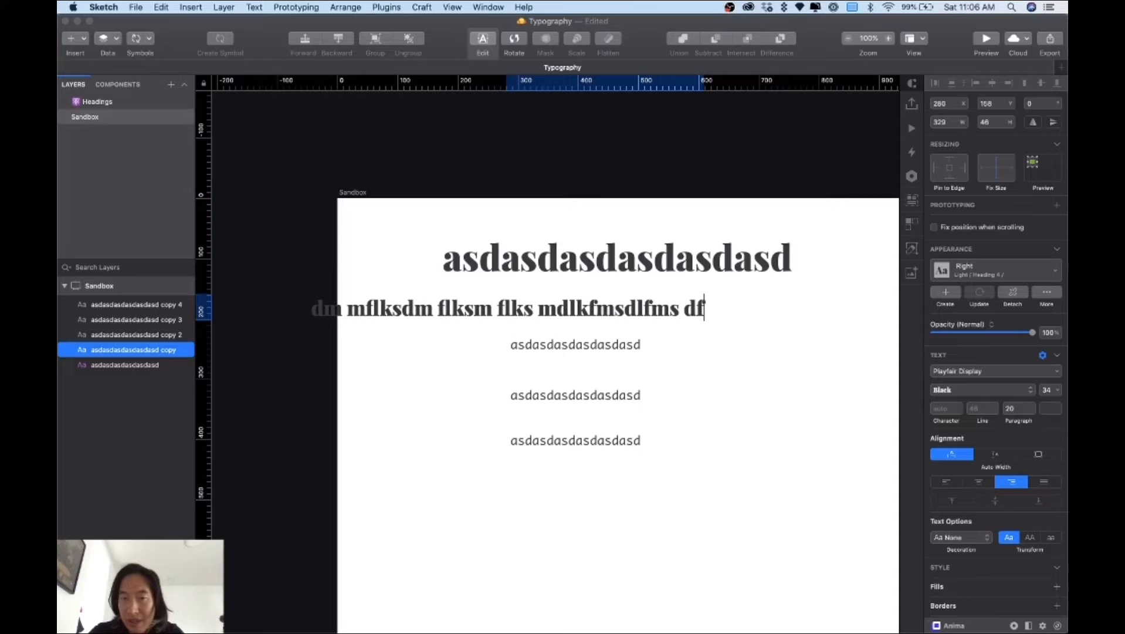
pyautogui.click(708, 259)
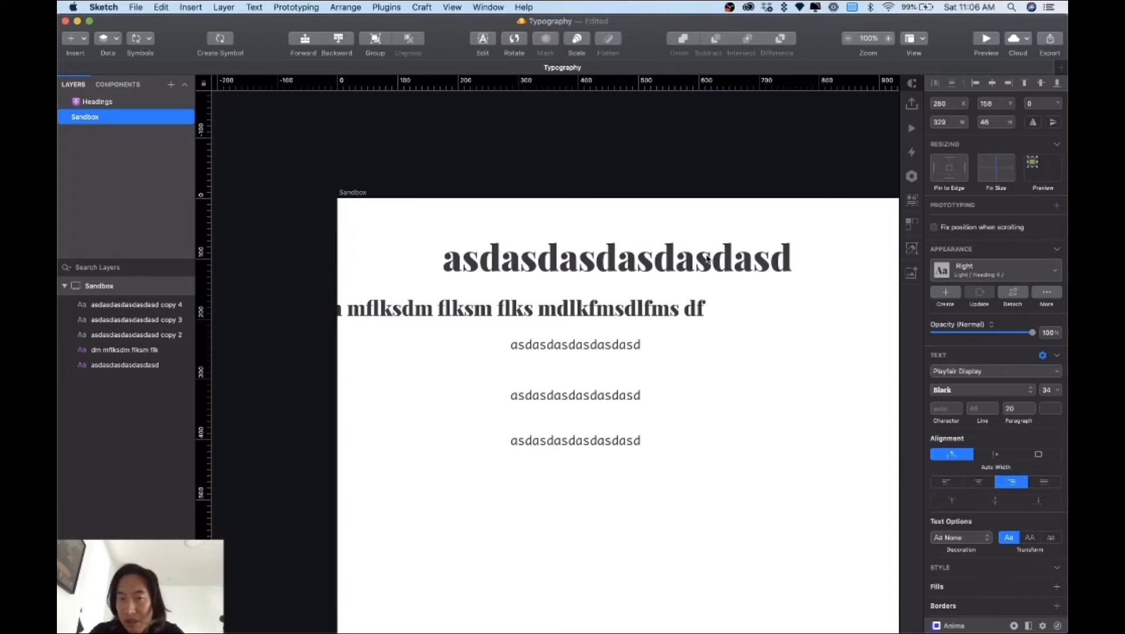
# Replace the topmost text with "simmdasdmasdmal" and move the line below it to about X 49, Y 152
pyautogui.click(677, 264)
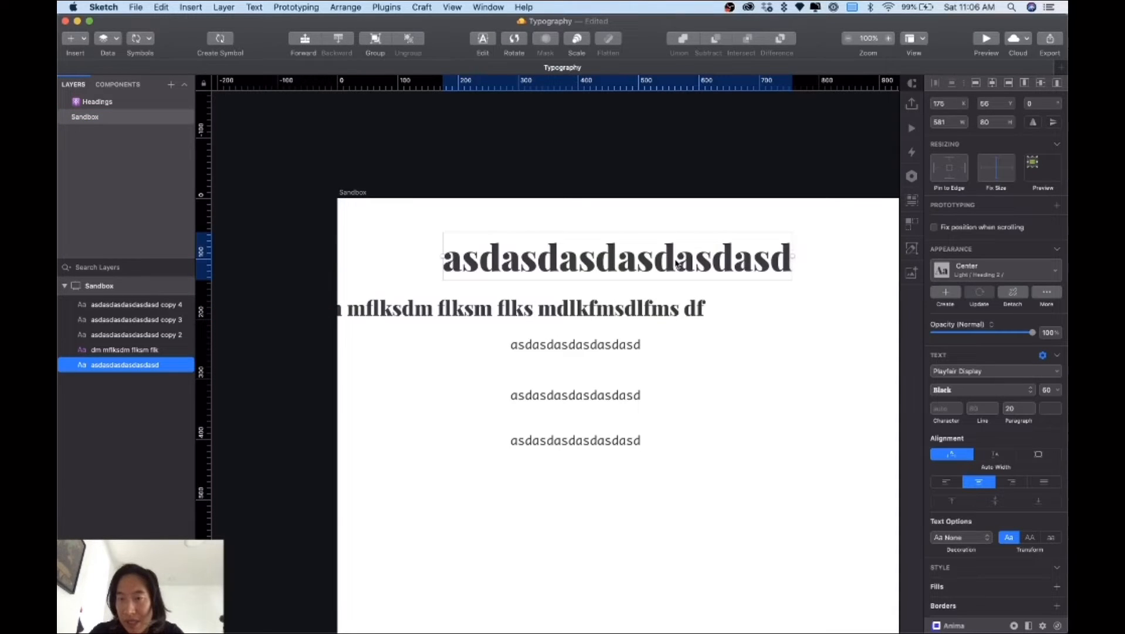
pyautogui.doubleClick(667, 260)
pyautogui.click(669, 262)
pyautogui.write('a')
pyautogui.press('cmd+a')
pyautogui.write('simmdasdmasdmal')
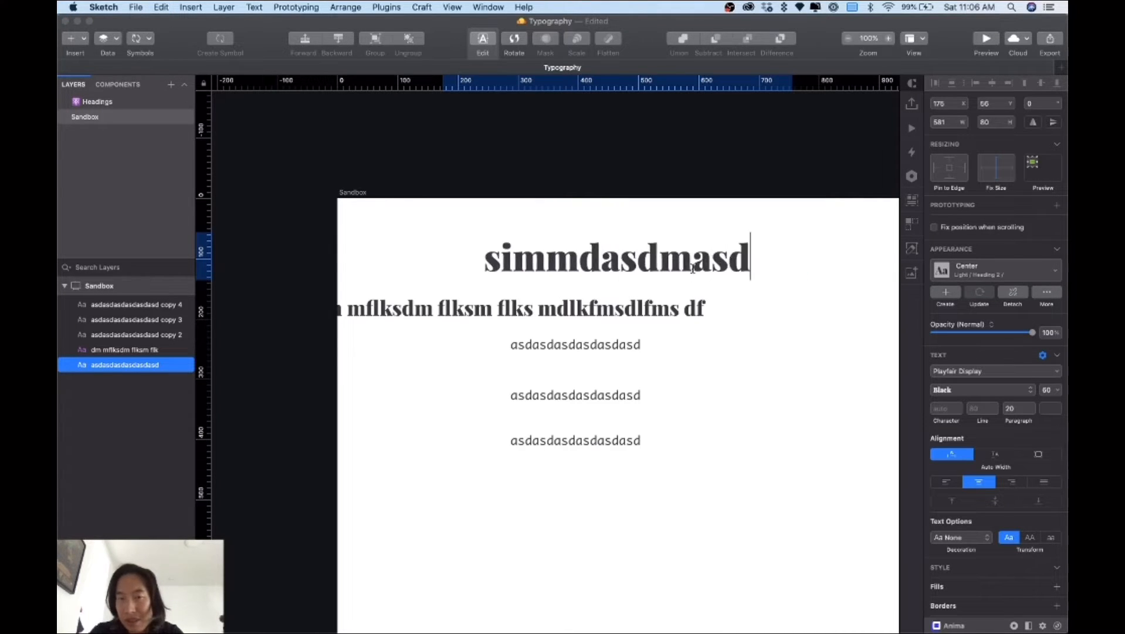
pyautogui.click(729, 311)
# On the Headings page, duplicate all Light Mode headings onto the Dark Mode artboard, centred horizontally in the same arrangement
pyautogui.click(85, 117)
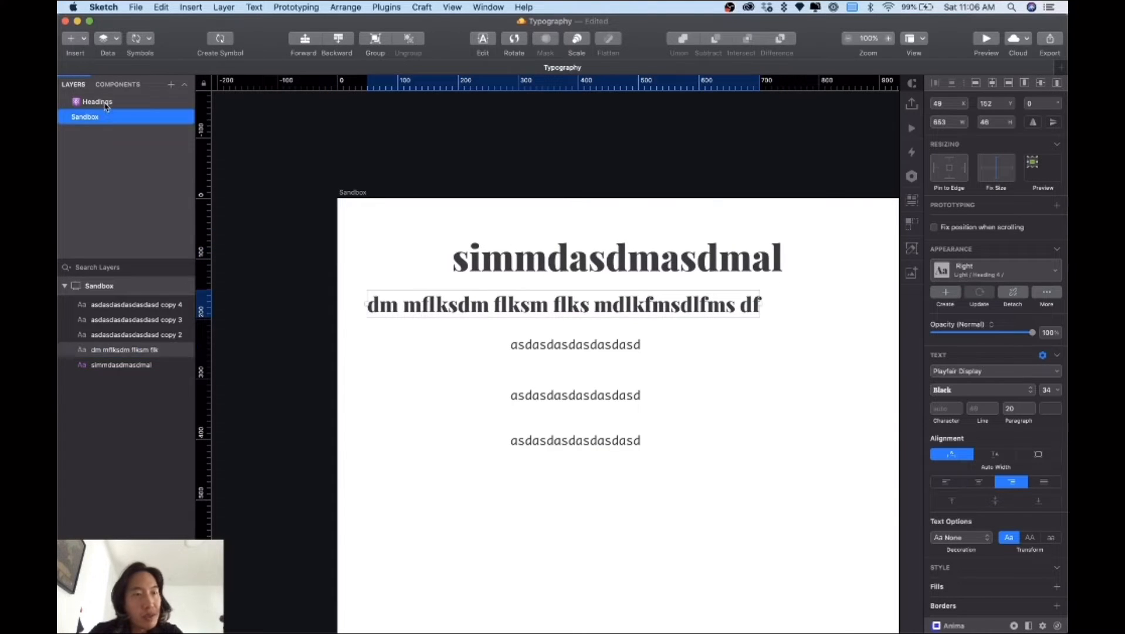
pyautogui.click(96, 101)
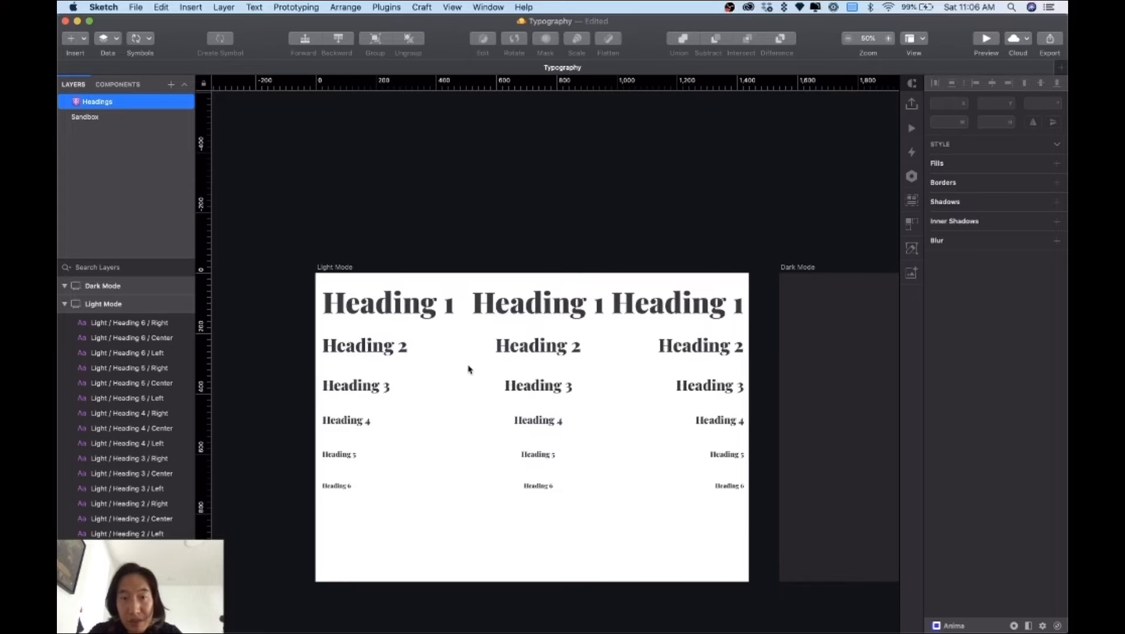
pyautogui.hscroll(3, 604, 477)
pyautogui.scroll(-2, 604, 477)
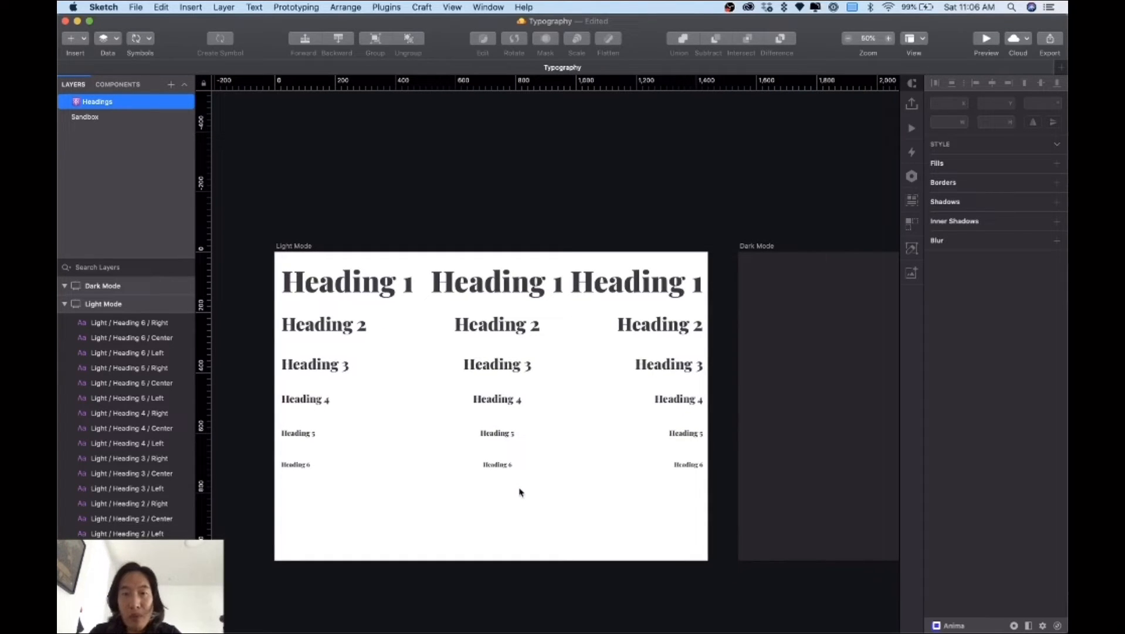
pyautogui.press('super+minus')
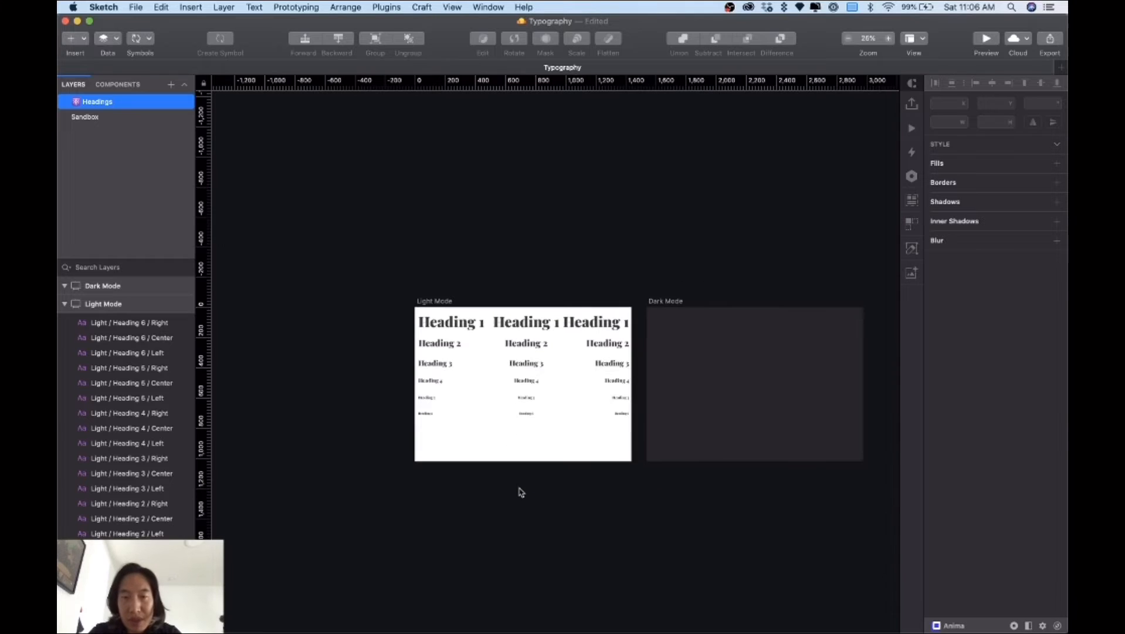
pyautogui.moveTo(394, 430); pyautogui.dragTo(632, 324)
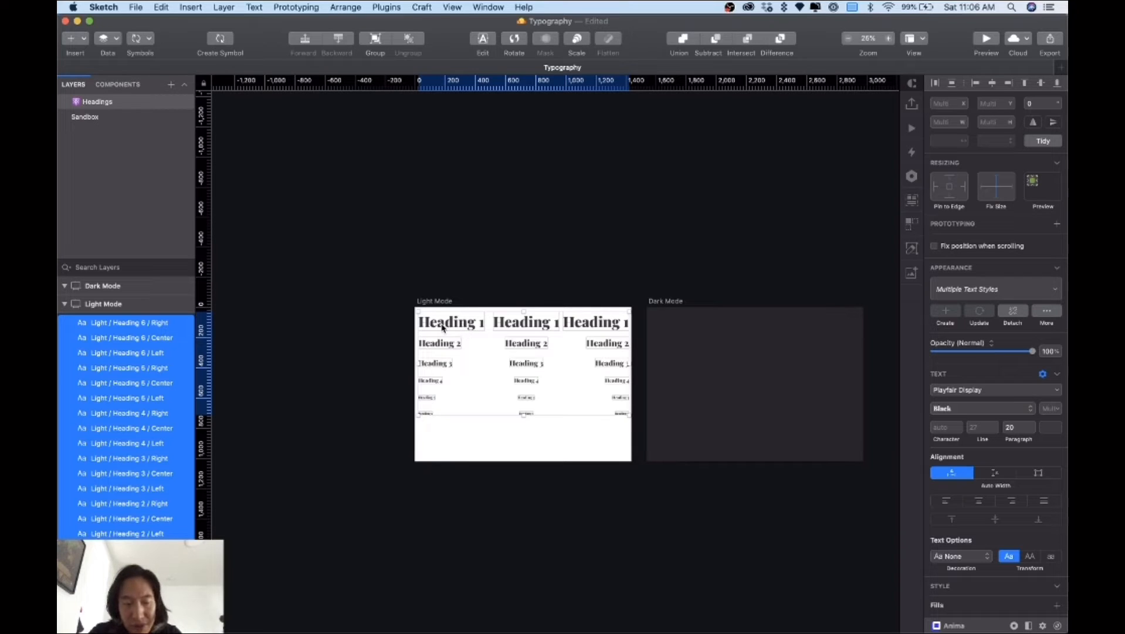
pyautogui.moveTo(514, 335); pyautogui.dragTo(674, 337)
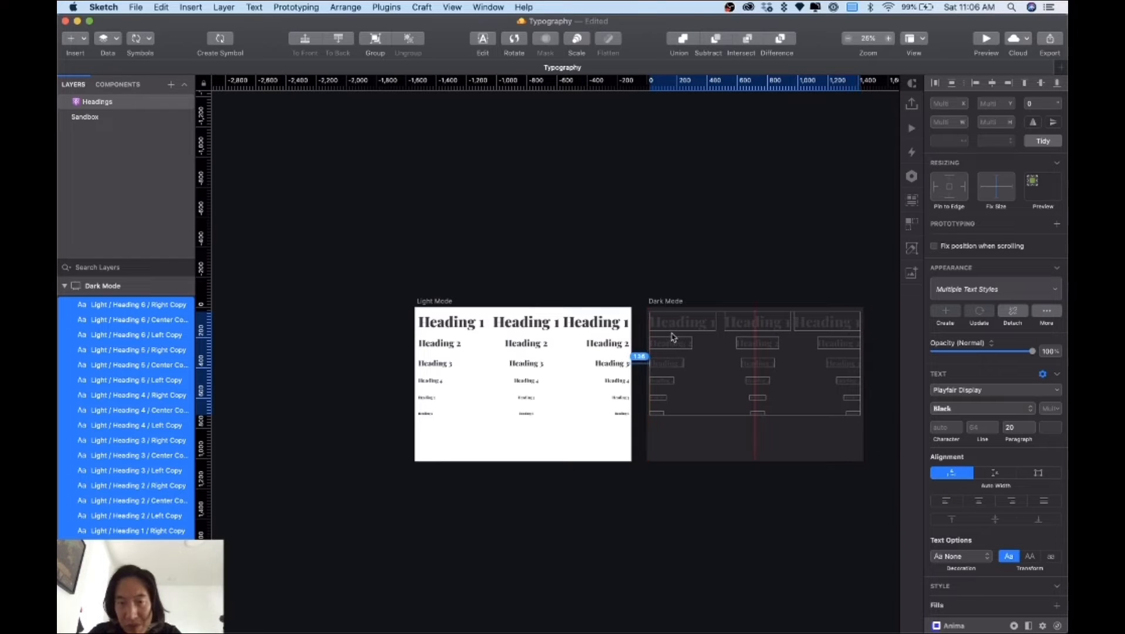
pyautogui.click(586, 279)
# Select all the copied Heading 1 to 6 texts on the Dark Mode artboard
pyautogui.hscroll(3, 586, 279)
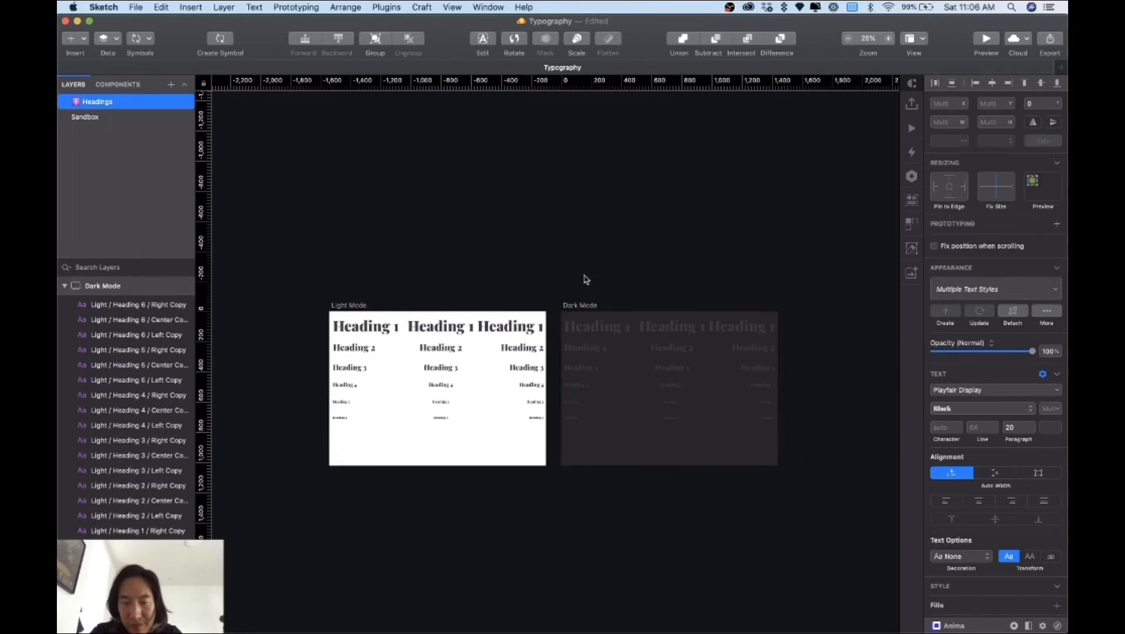
pyautogui.press('super+=')
pyautogui.press('super+=')
pyautogui.hscroll(5, 585, 278)
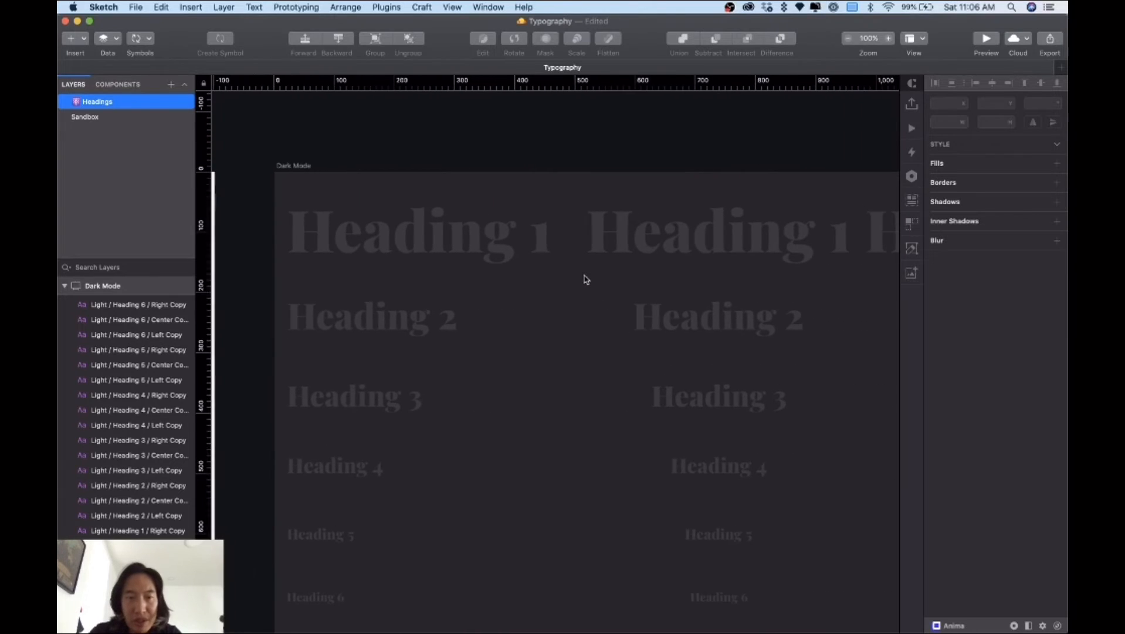
pyautogui.click(285, 167)
pyautogui.press('super+minus')
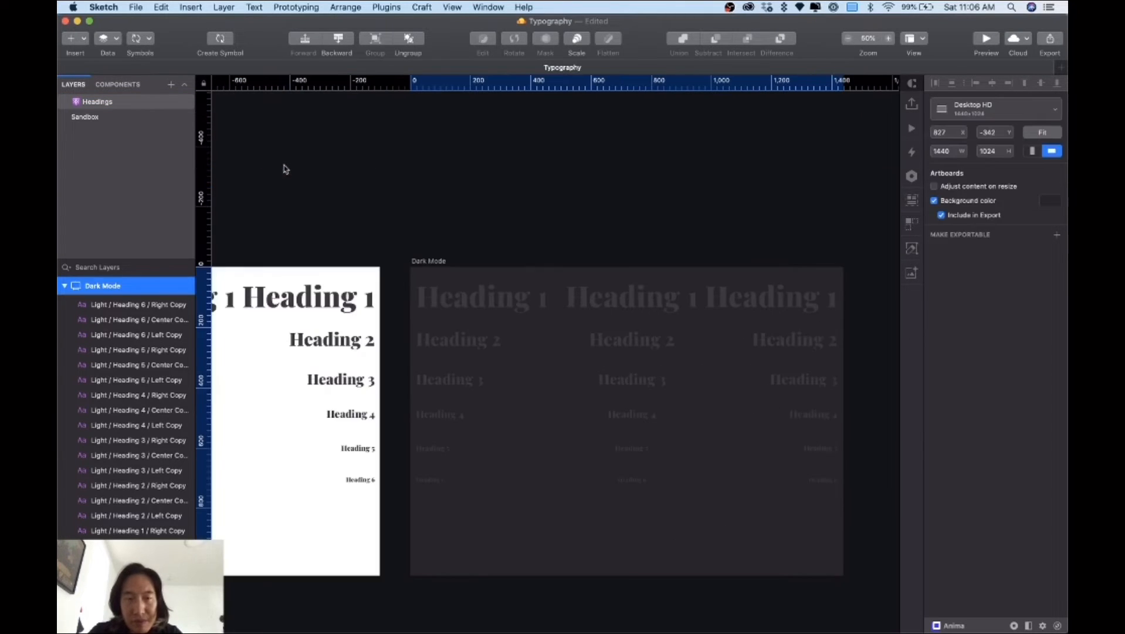
pyautogui.click(476, 206)
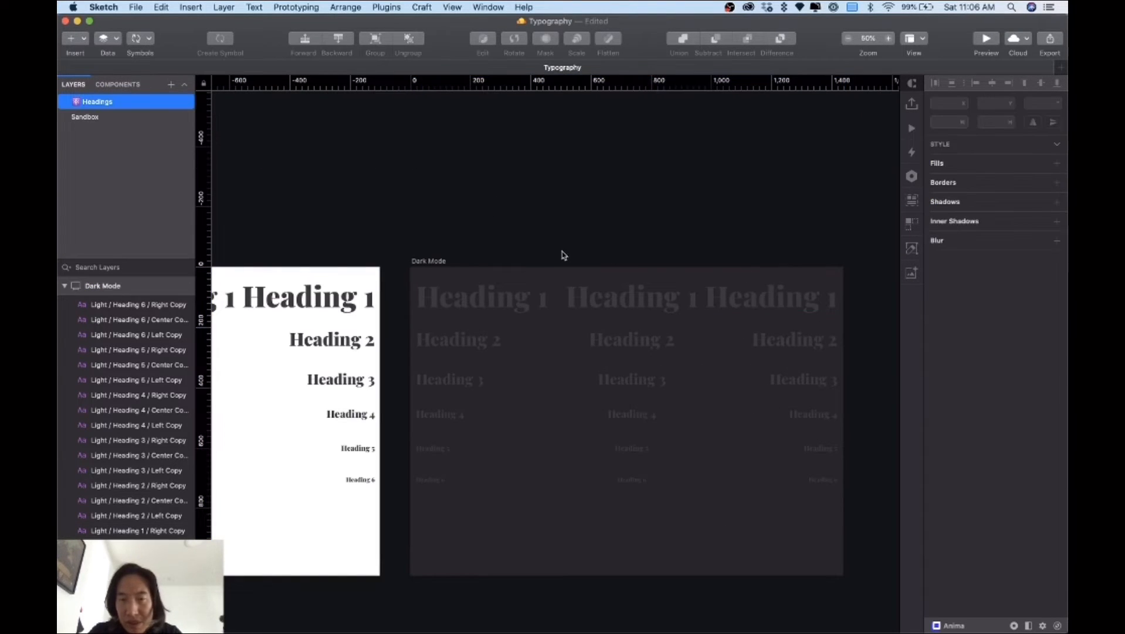
pyautogui.moveTo(469, 256); pyautogui.dragTo(527, 485)
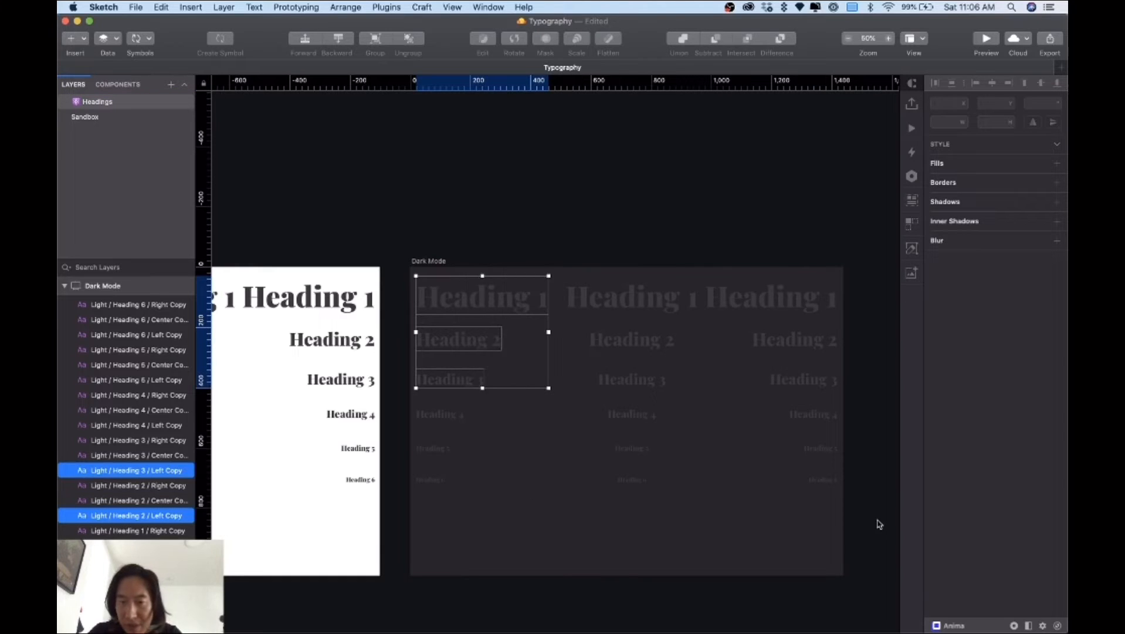
pyautogui.moveTo(869, 522); pyautogui.dragTo(435, 296)
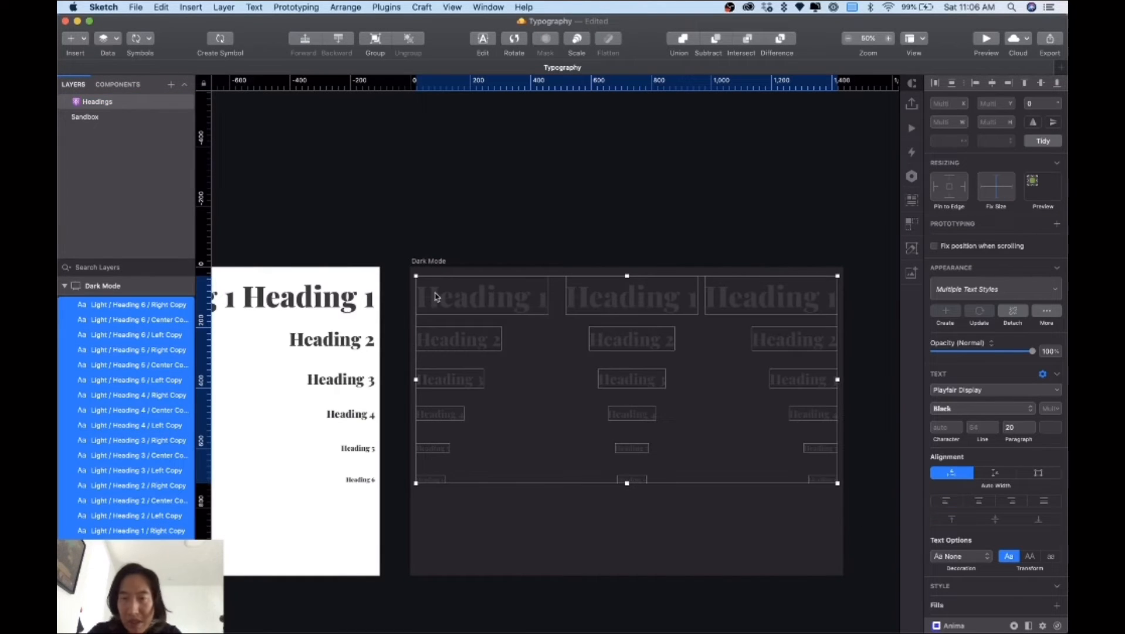
# Detach the shared text styles from the selected Dark Mode headings and set their text color to hex EEE
pyautogui.click(1013, 311)
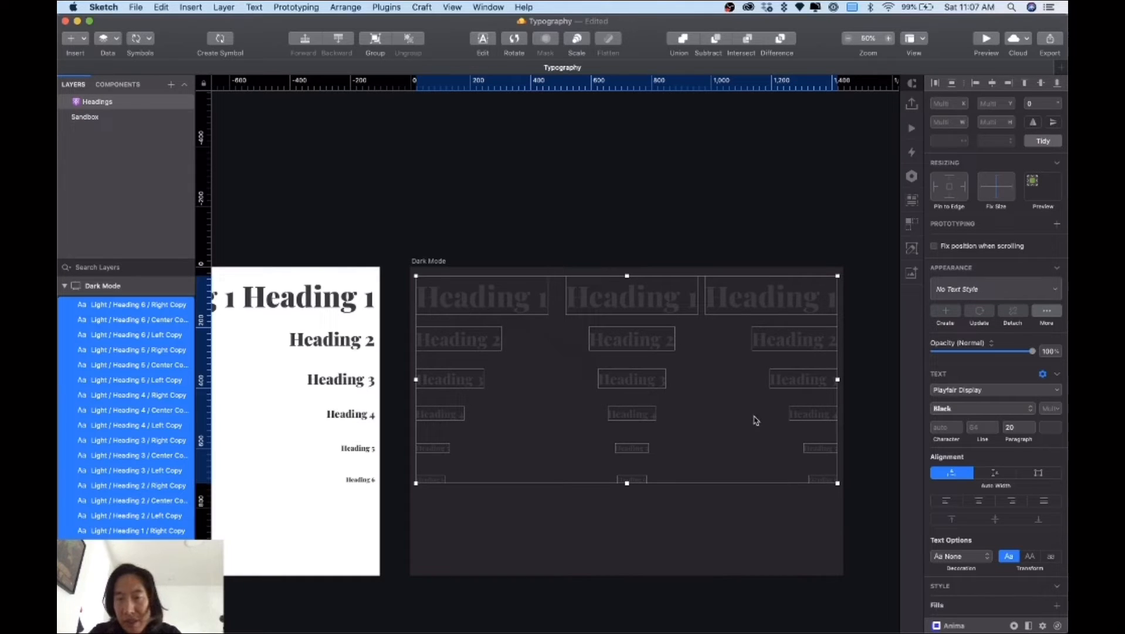
pyautogui.click(1051, 428)
pyautogui.moveTo(940, 480)
pyautogui.mouseDown()
pyautogui.moveTo(930, 465)
pyautogui.moveTo(921, 473)
pyautogui.moveTo(937, 469)
pyautogui.moveTo(940, 500)
pyautogui.mouseUp()
pyautogui.write('eee')
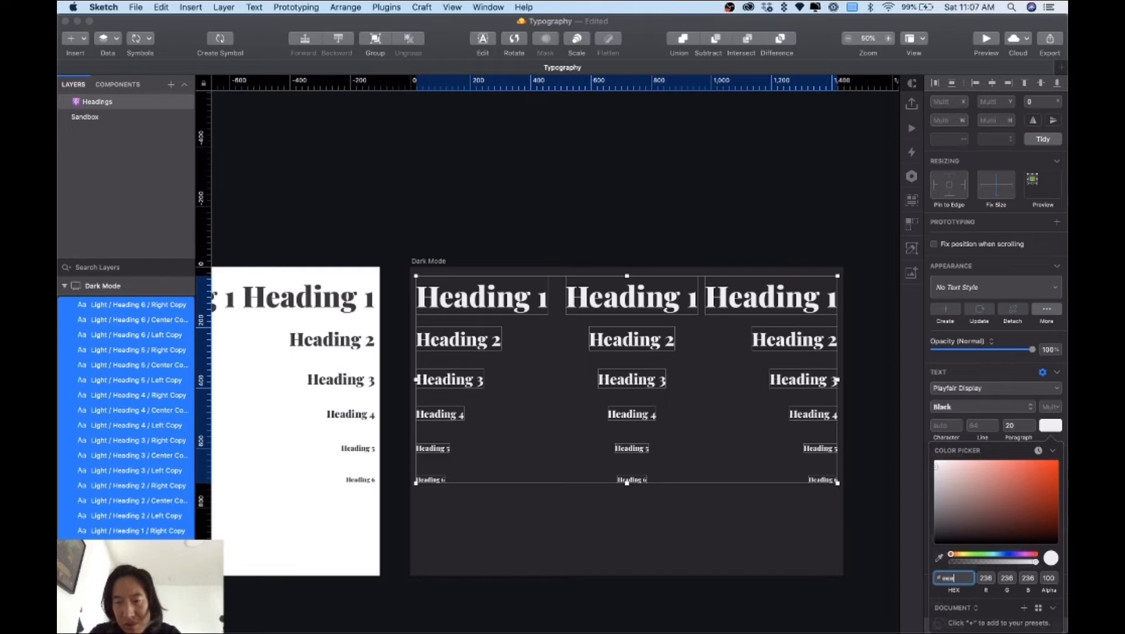
pyautogui.press('Tab')
pyautogui.press('Escape')
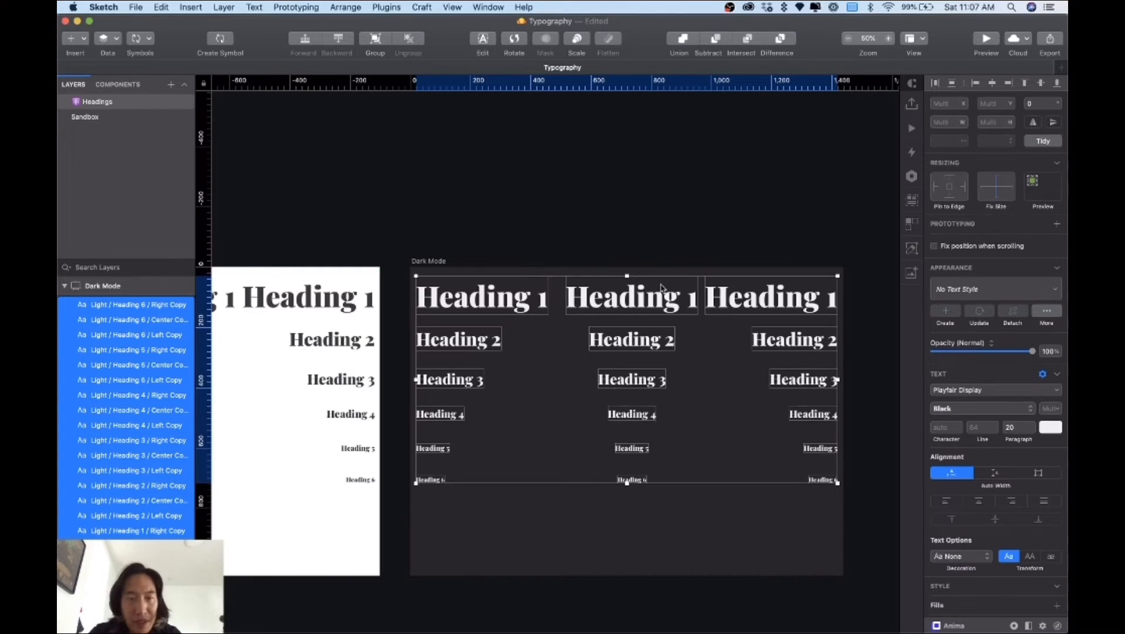
pyautogui.click(698, 220)
pyautogui.click(524, 300)
pyautogui.scroll(-2, 113, 473)
pyautogui.scroll(2, 113, 473)
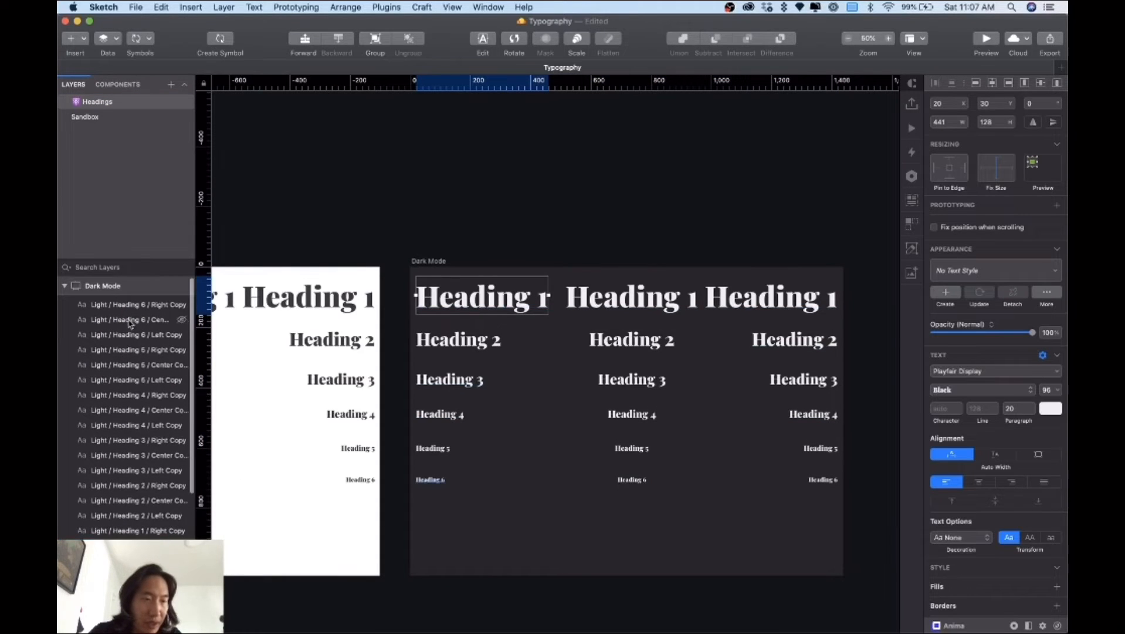
# Select all headings on the Dark Mode artboard and replace "Light" with "Dark" in their layer names using Rename It
pyautogui.click(484, 203)
pyautogui.moveTo(430, 227); pyautogui.dragTo(836, 526)
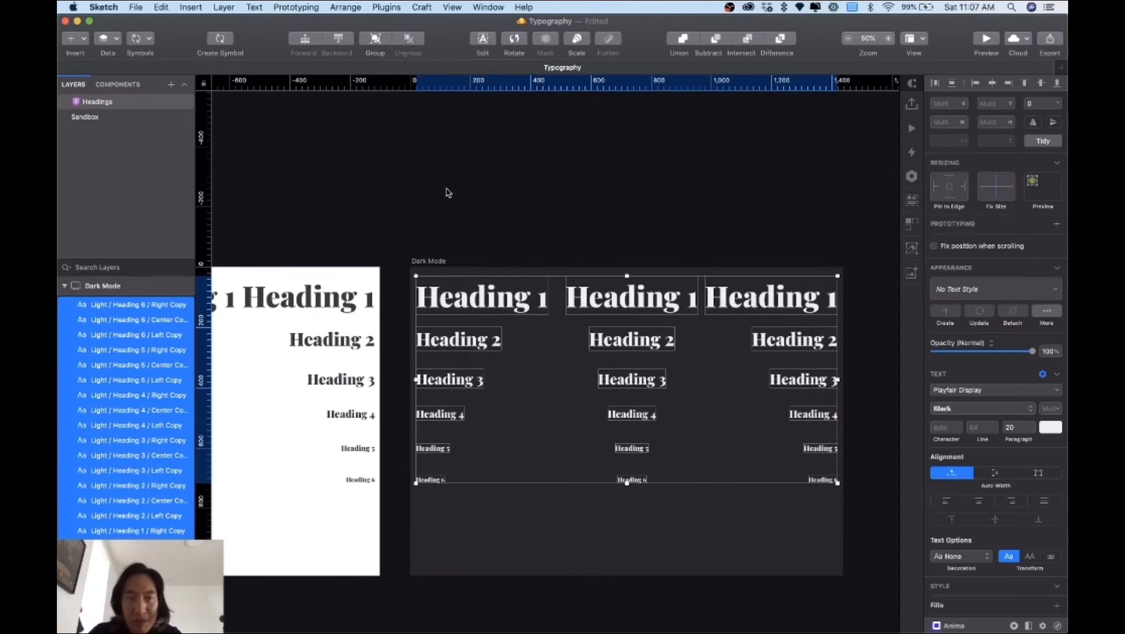
pyautogui.click(380, 7)
pyautogui.moveTo(432, 203)
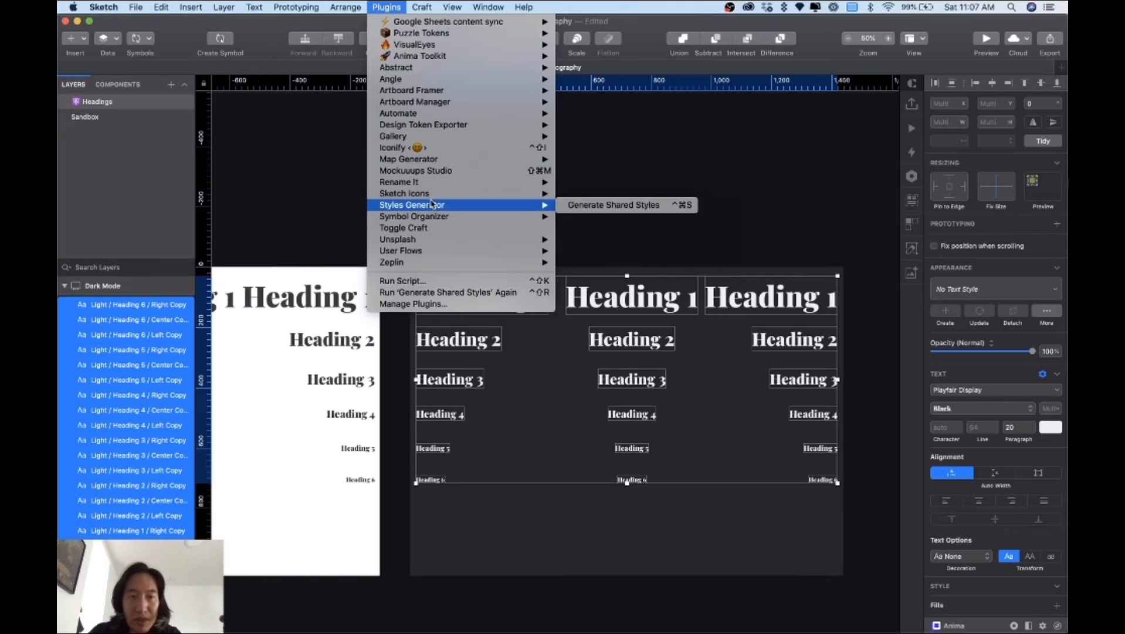
pyautogui.moveTo(411, 181)
pyautogui.click(607, 205)
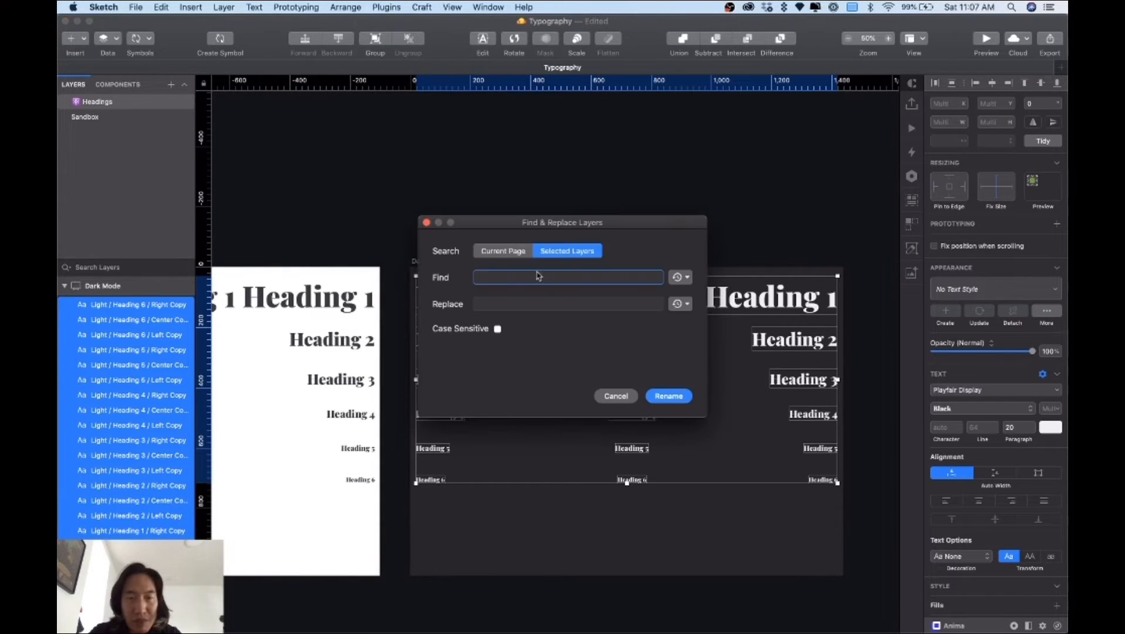
pyautogui.write('Light')
pyautogui.press('Tab')
pyautogui.write('Dark')
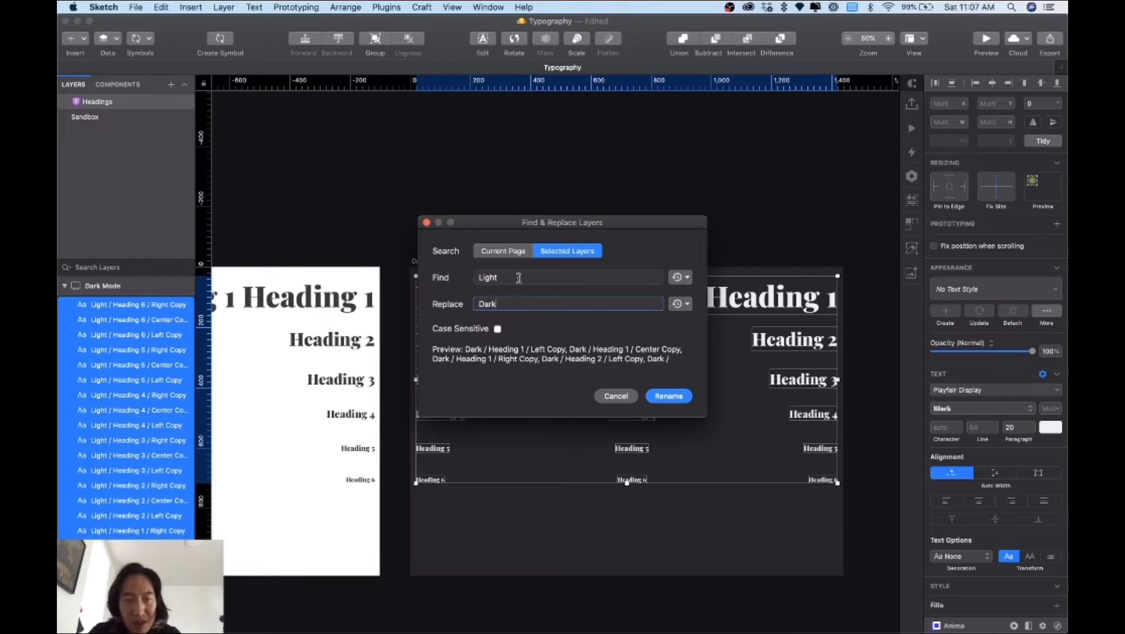
pyautogui.click(669, 396)
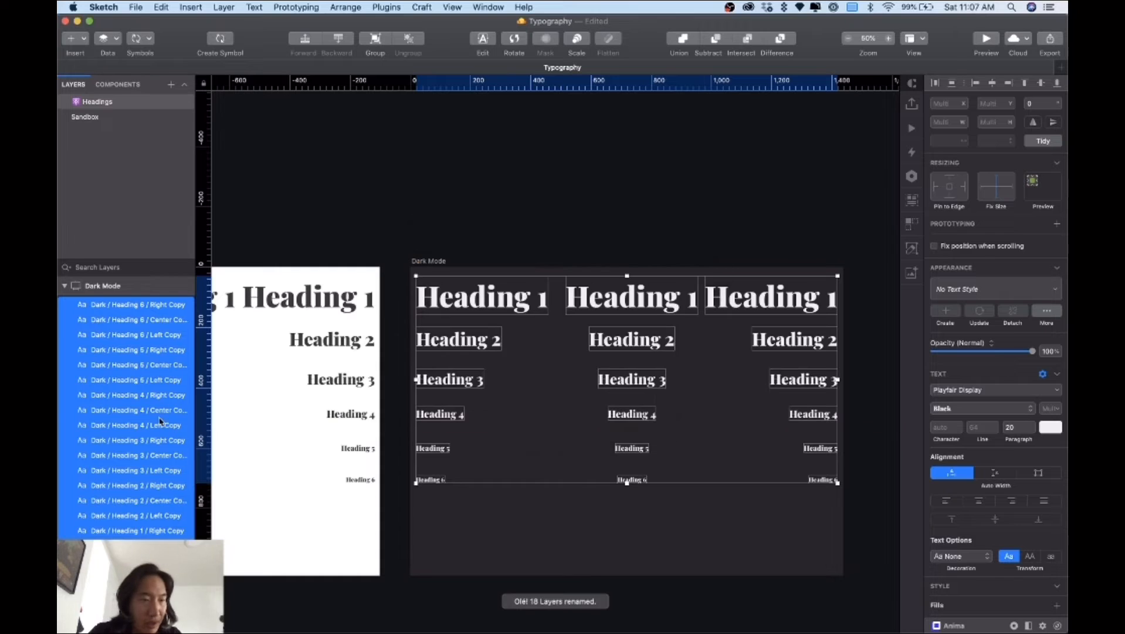
pyautogui.click(584, 249)
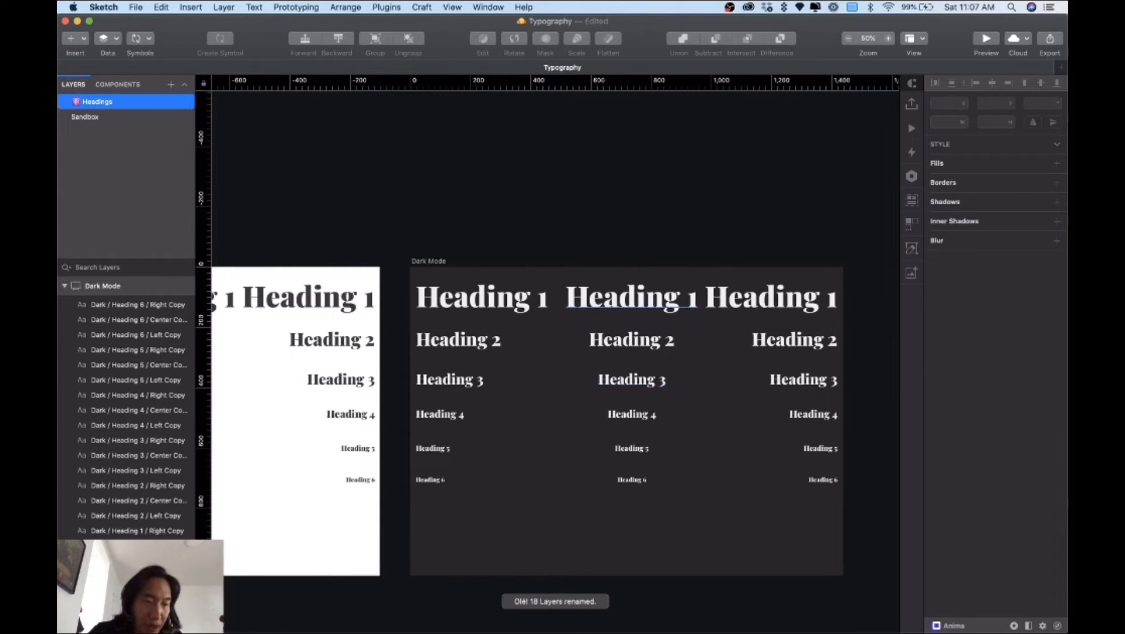
pyautogui.click(416, 295)
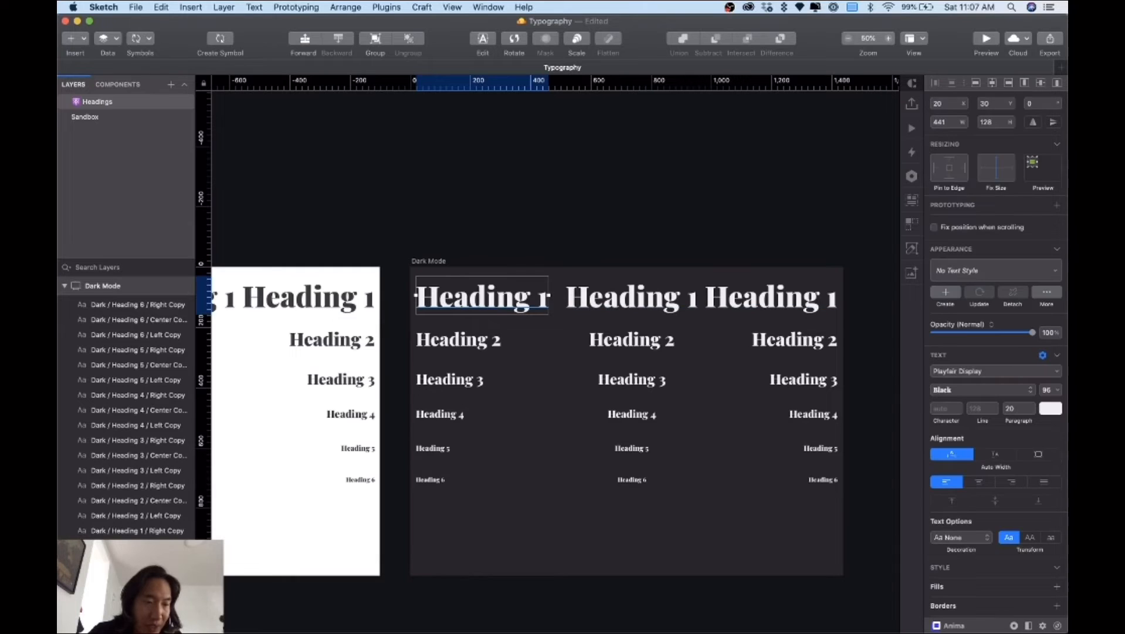
pyautogui.click(167, 536)
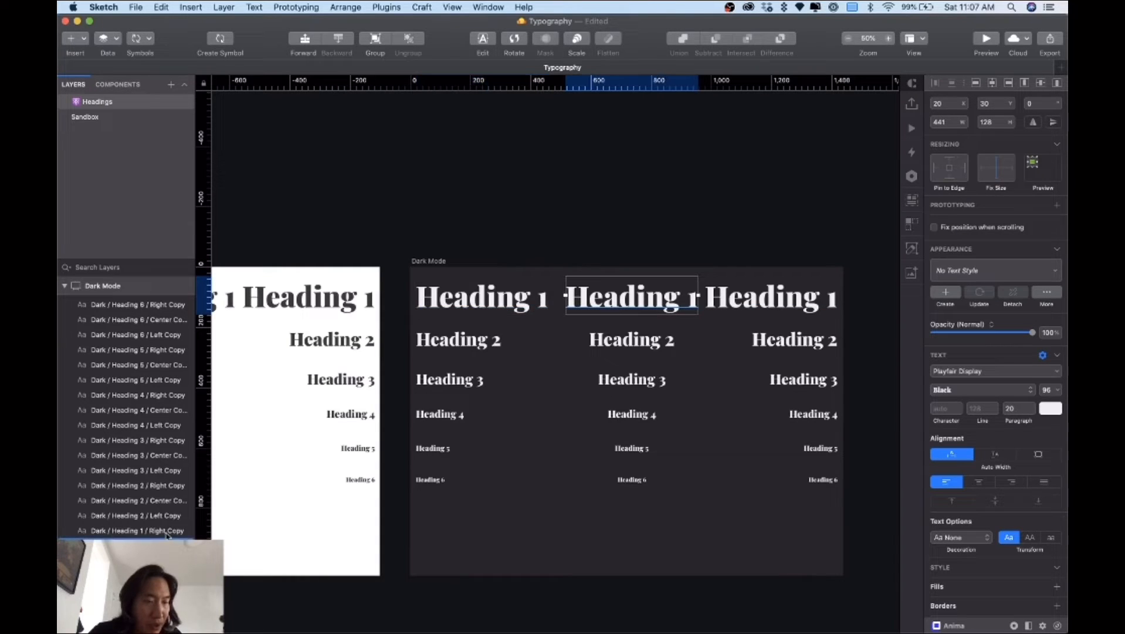
pyautogui.click(564, 240)
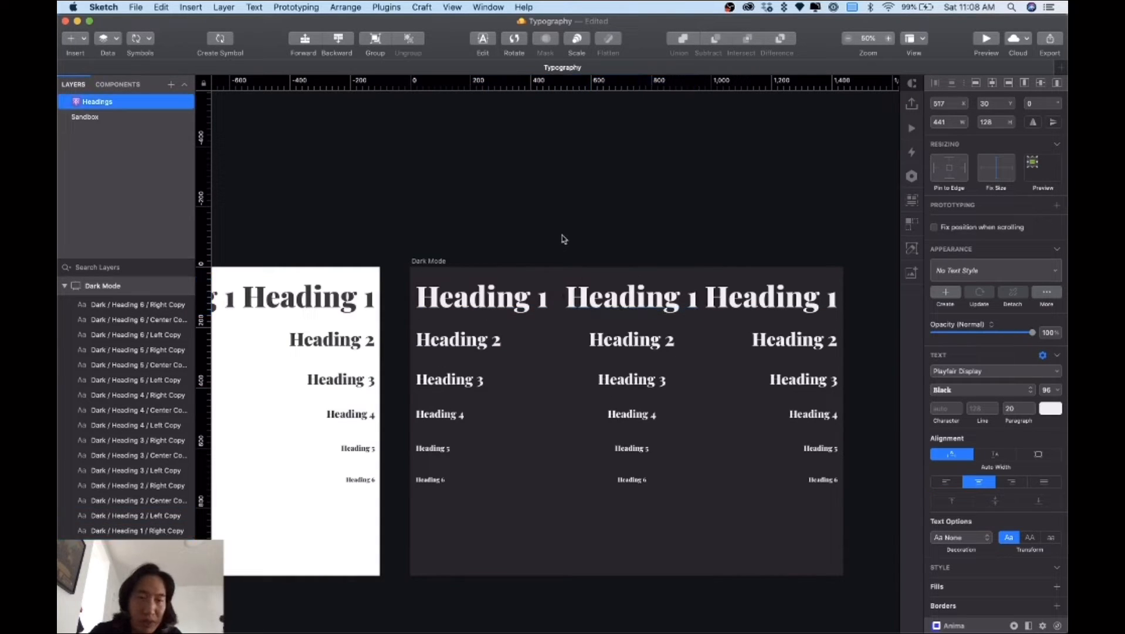
# Find and replace "Left Copy" with "Left" in the layer names of the left-aligned Dark Mode headings
pyautogui.moveTo(402, 280); pyautogui.dragTo(476, 526)
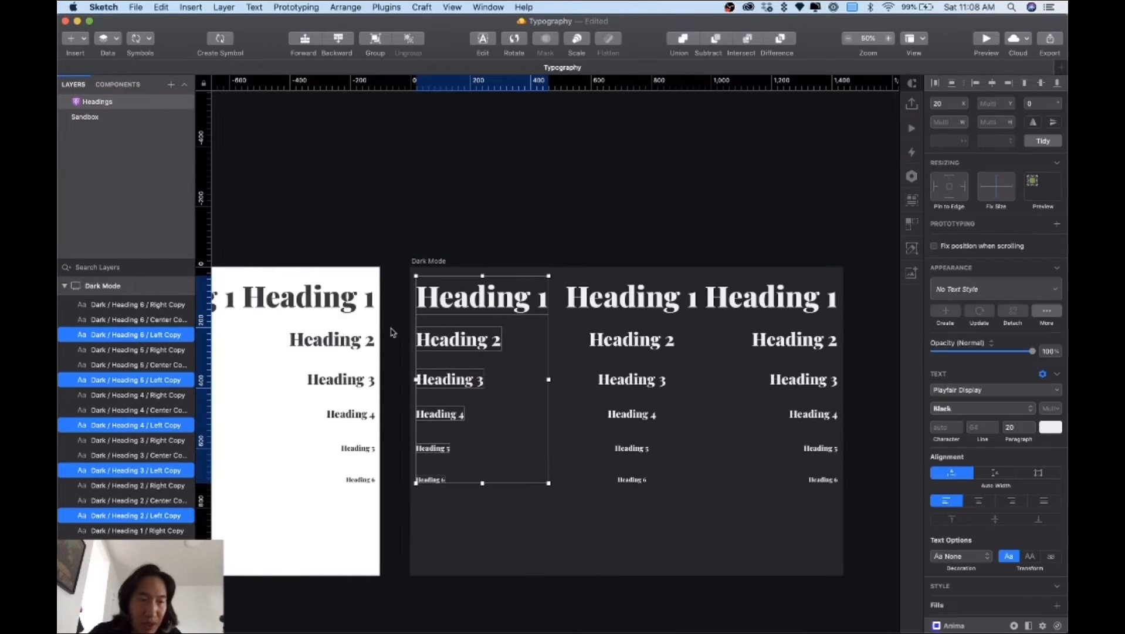
pyautogui.click(355, 7)
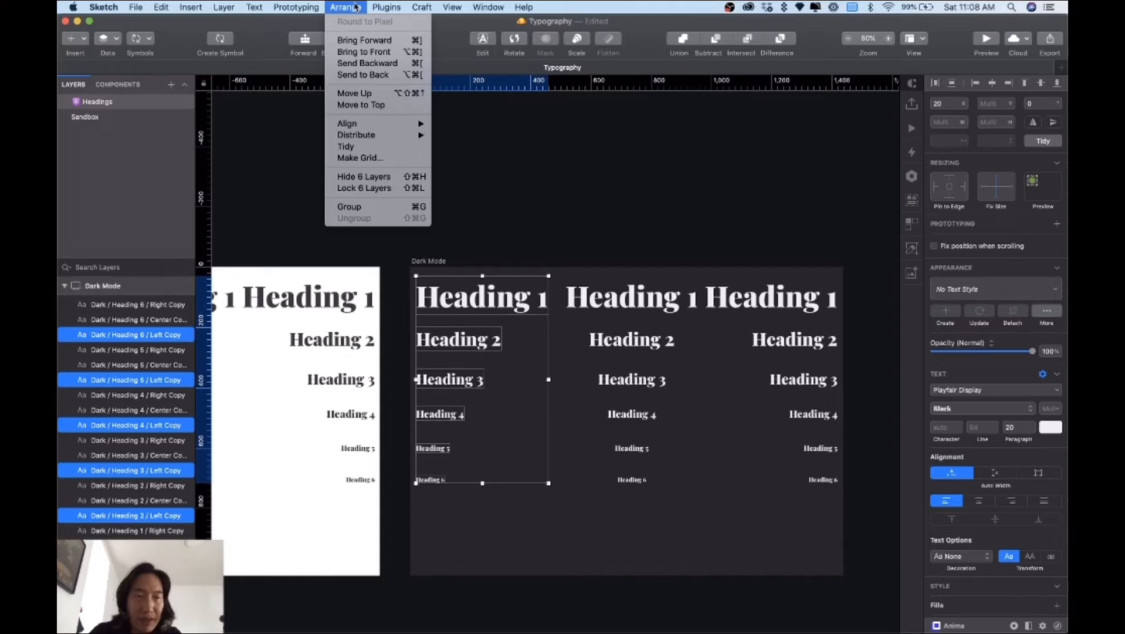
pyautogui.moveTo(410, 182)
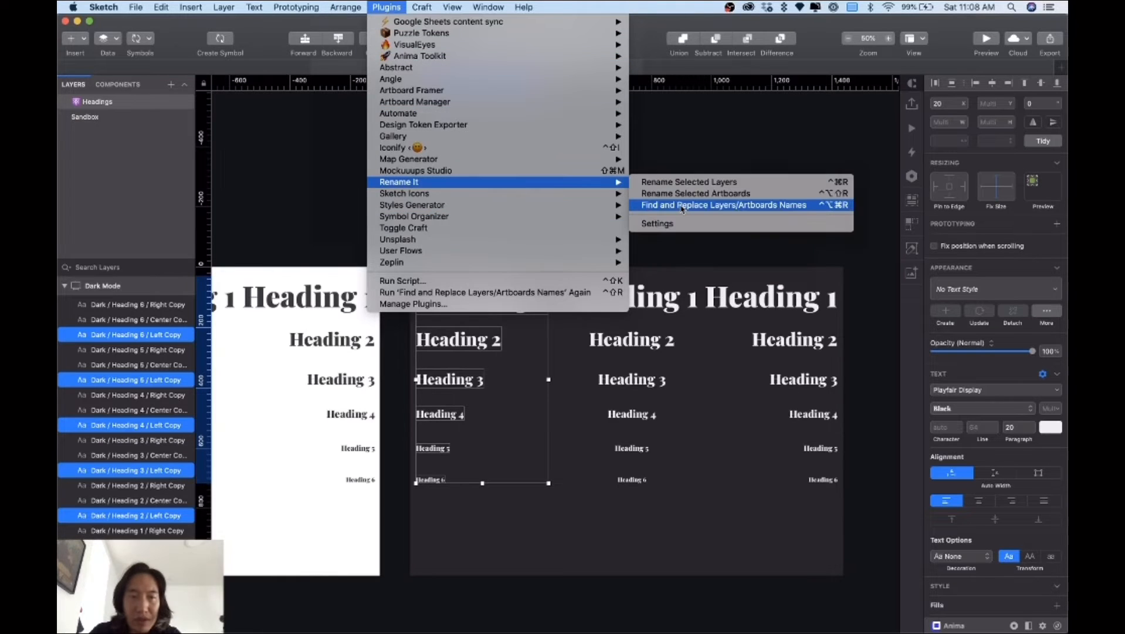
pyautogui.click(682, 205)
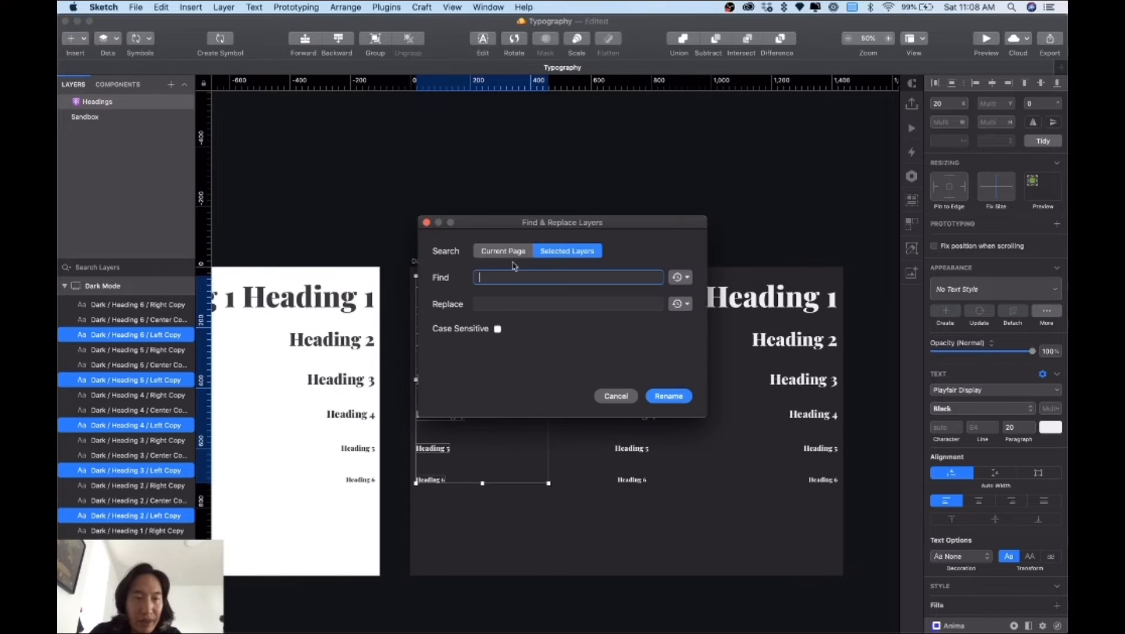
pyautogui.write('Left C')
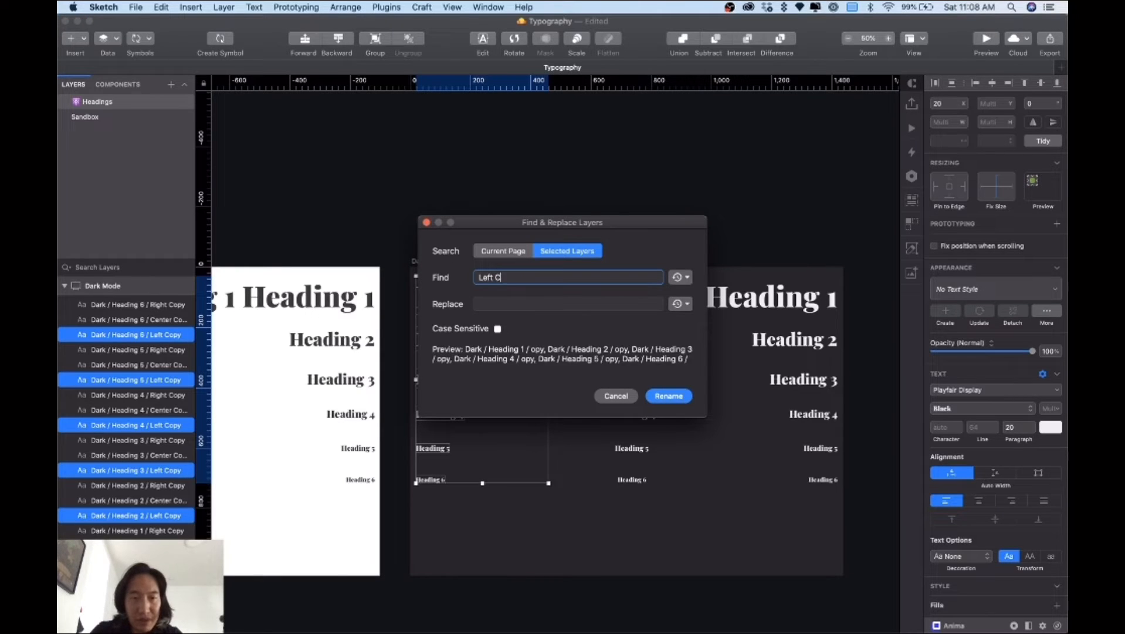
pyautogui.write('opy')
pyautogui.press('Tab')
pyautogui.write('Left')
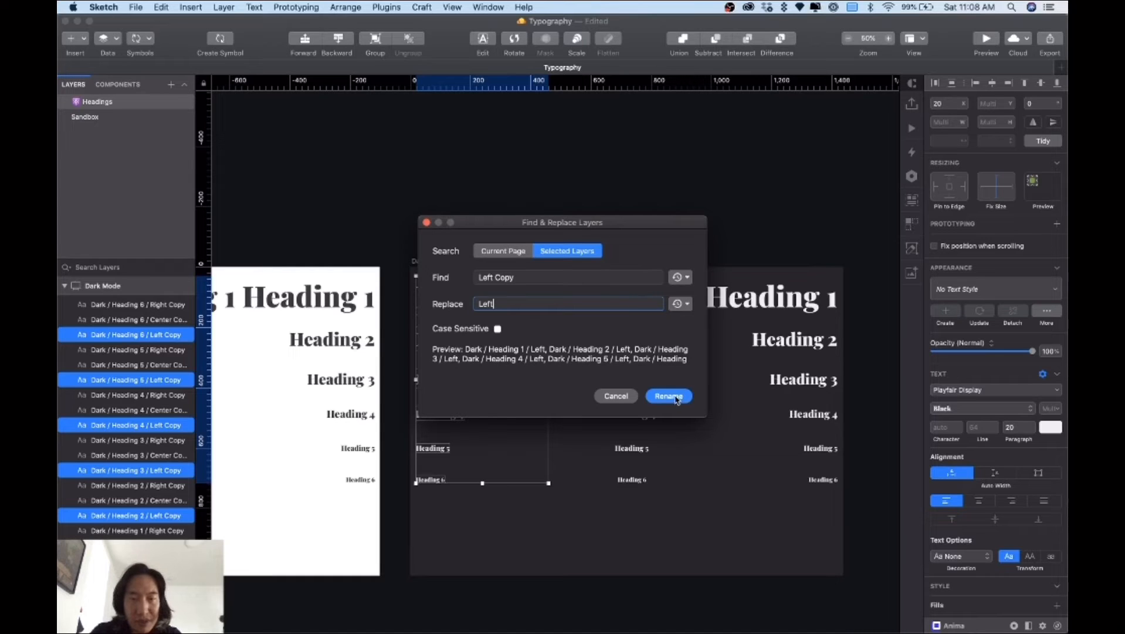
pyautogui.click(676, 398)
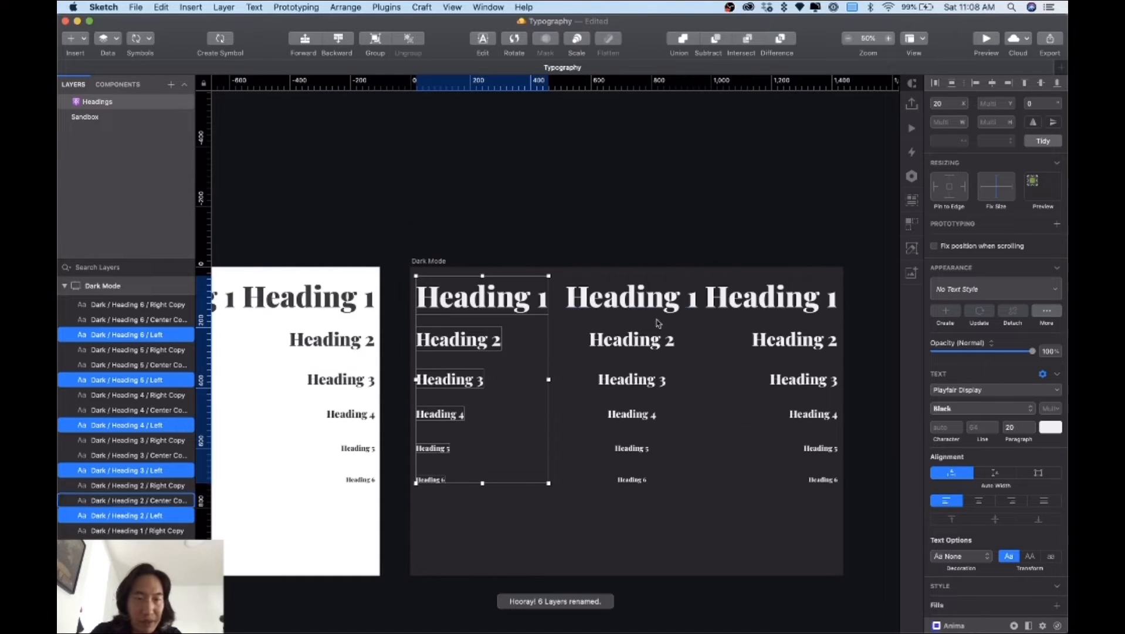
# Find and replace "Center Copy" with "Center" in the layer names of the centered Dark Mode headings
pyautogui.moveTo(642, 253); pyautogui.dragTo(630, 514)
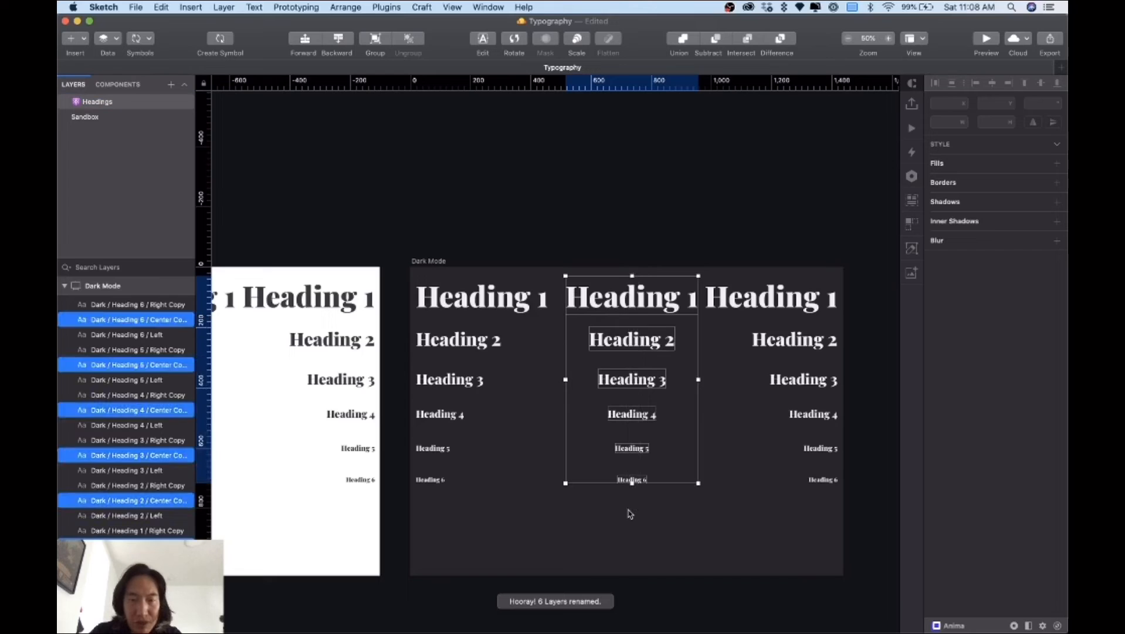
pyautogui.click(387, 7)
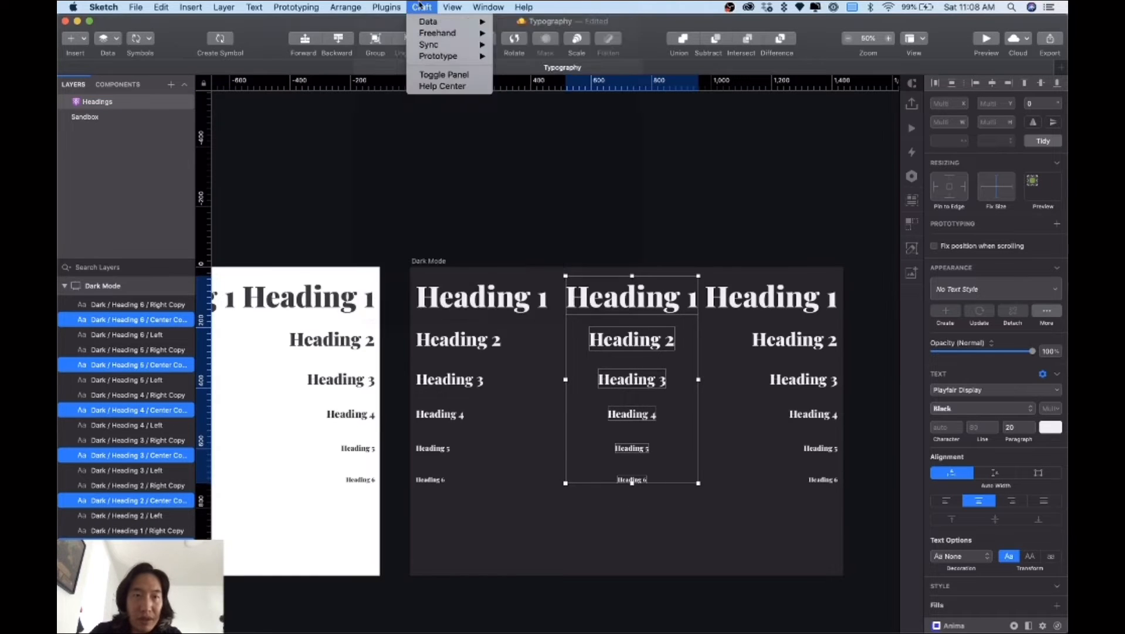
pyautogui.moveTo(581, 187)
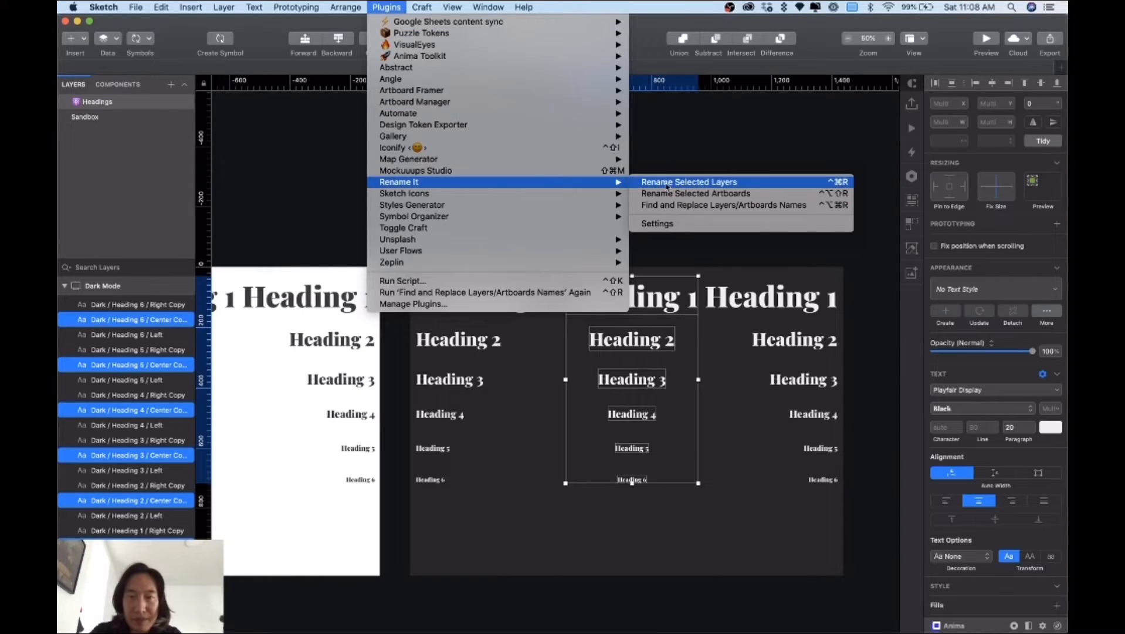
pyautogui.click(672, 206)
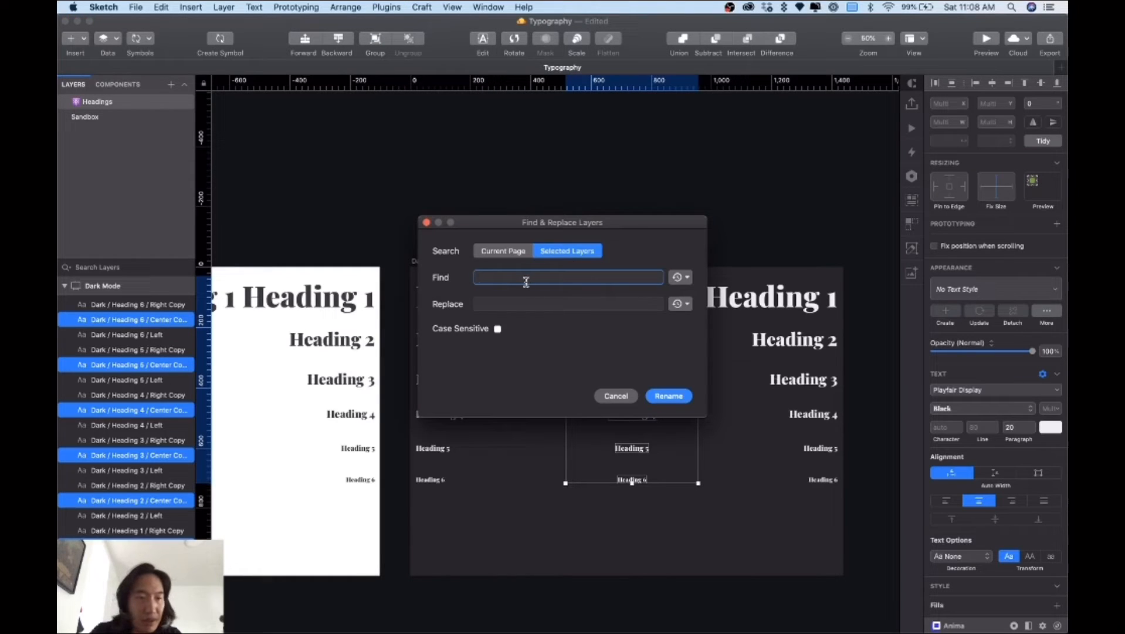
pyautogui.write('Center Copy')
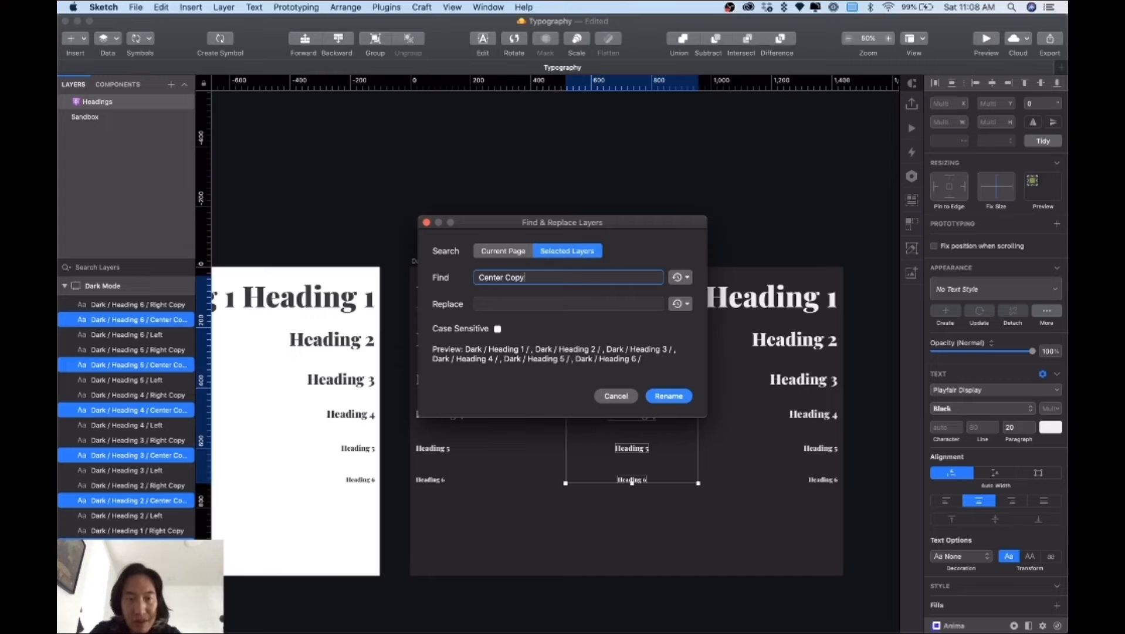
pyautogui.press('Tab')
pyautogui.write('Center')
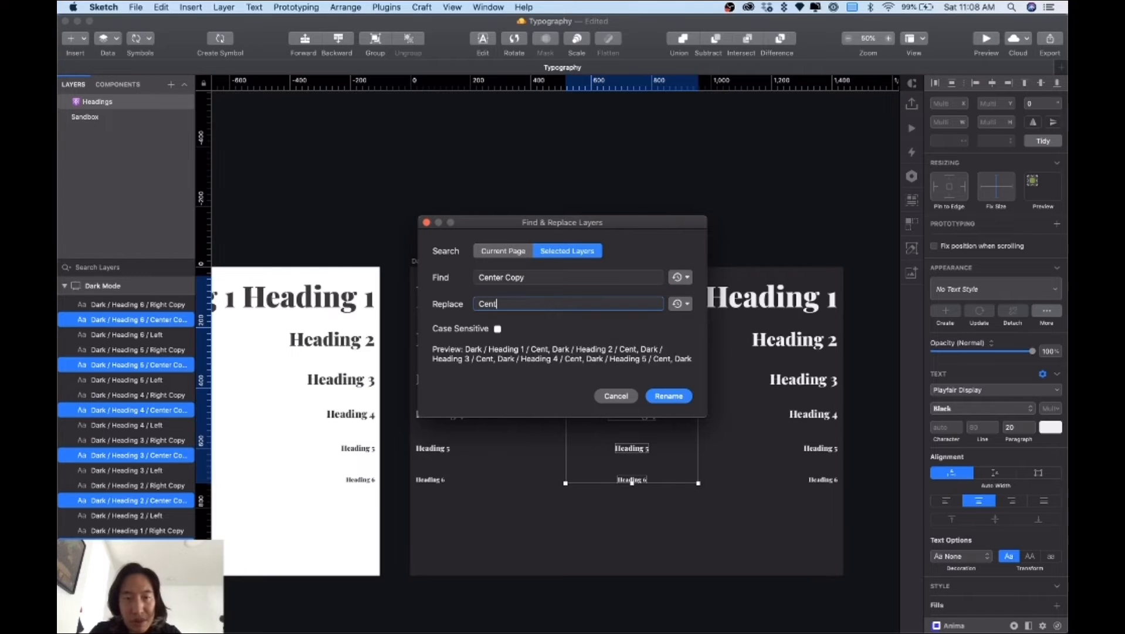
pyautogui.click(669, 395)
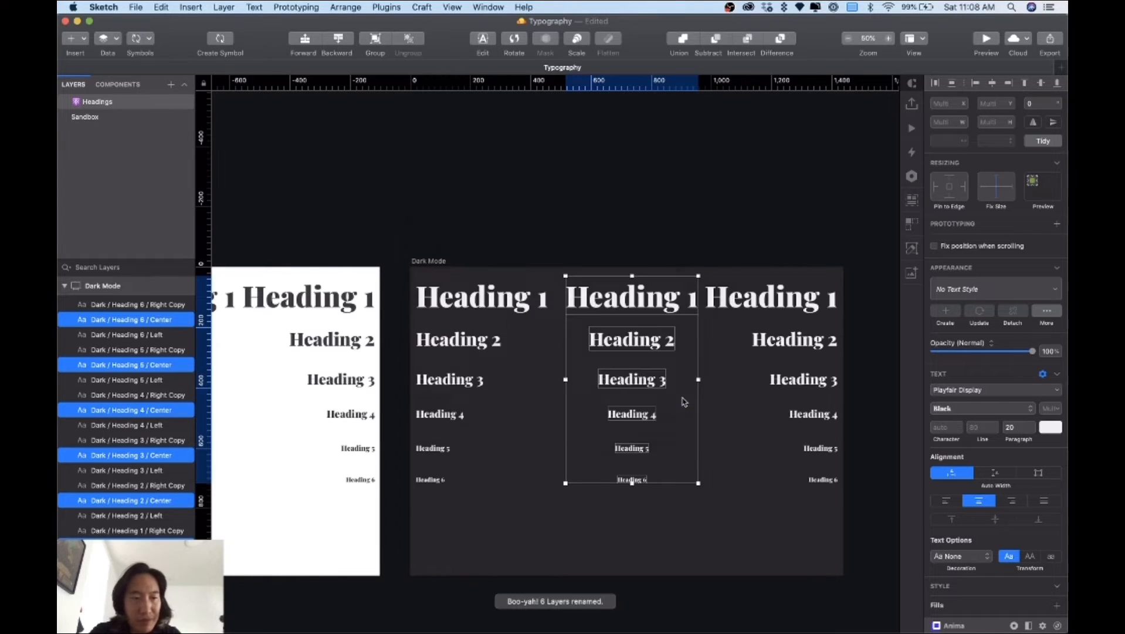
# Find and replace "Right Copy" with "Right" in the layer names of the right-aligned Dark Mode headings
pyautogui.click(766, 252)
pyautogui.moveTo(766, 252); pyautogui.dragTo(829, 520)
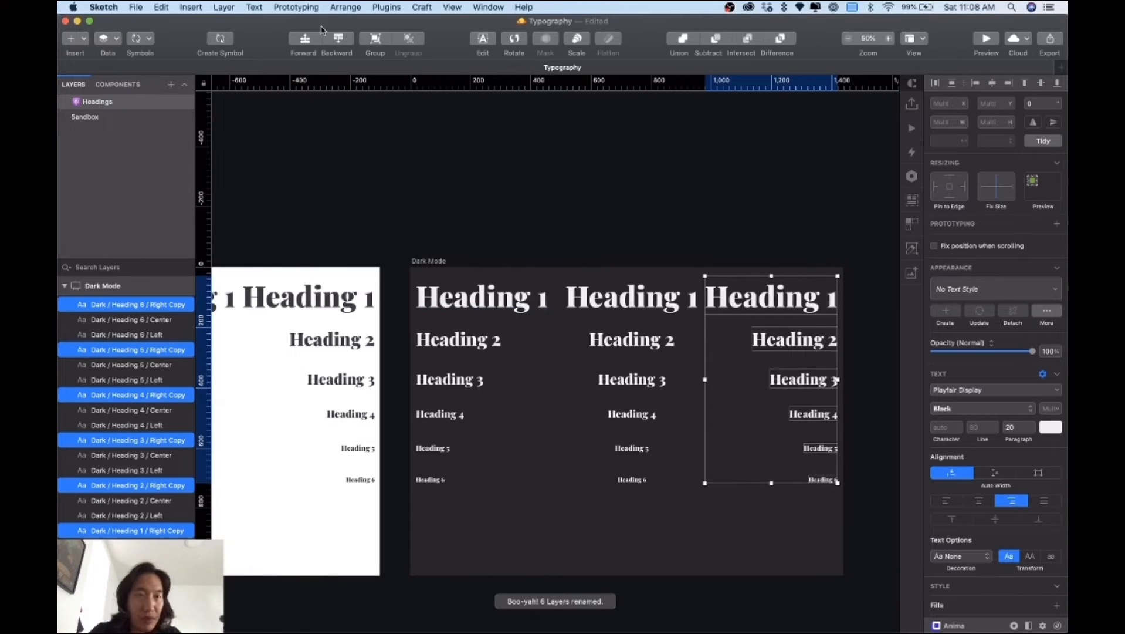
pyautogui.click(386, 7)
pyautogui.moveTo(400, 183)
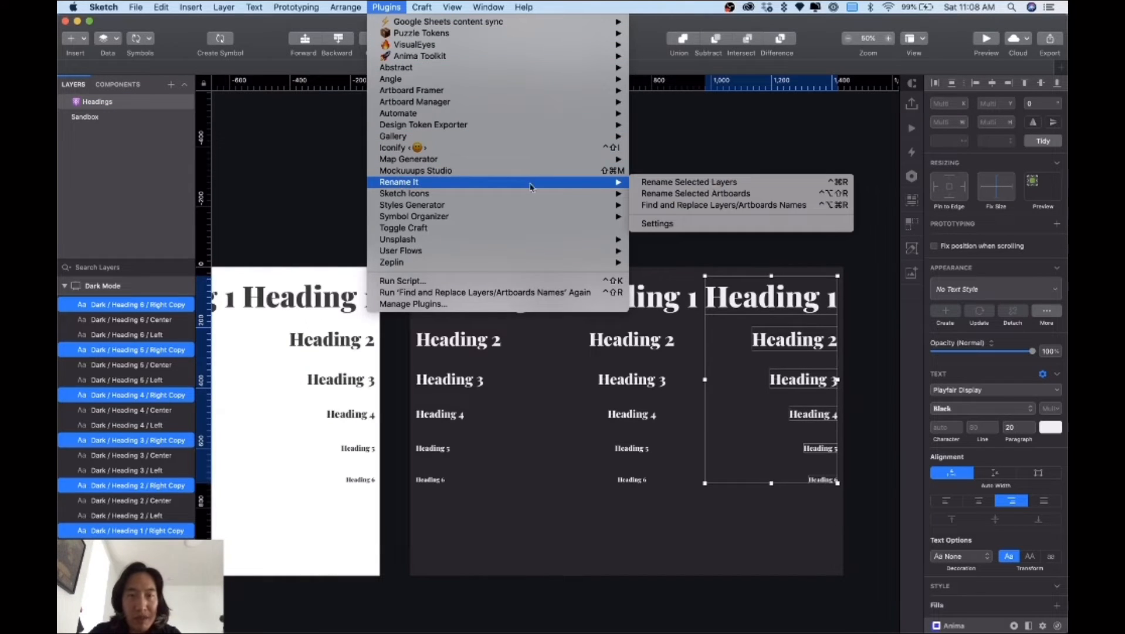
pyautogui.click(658, 205)
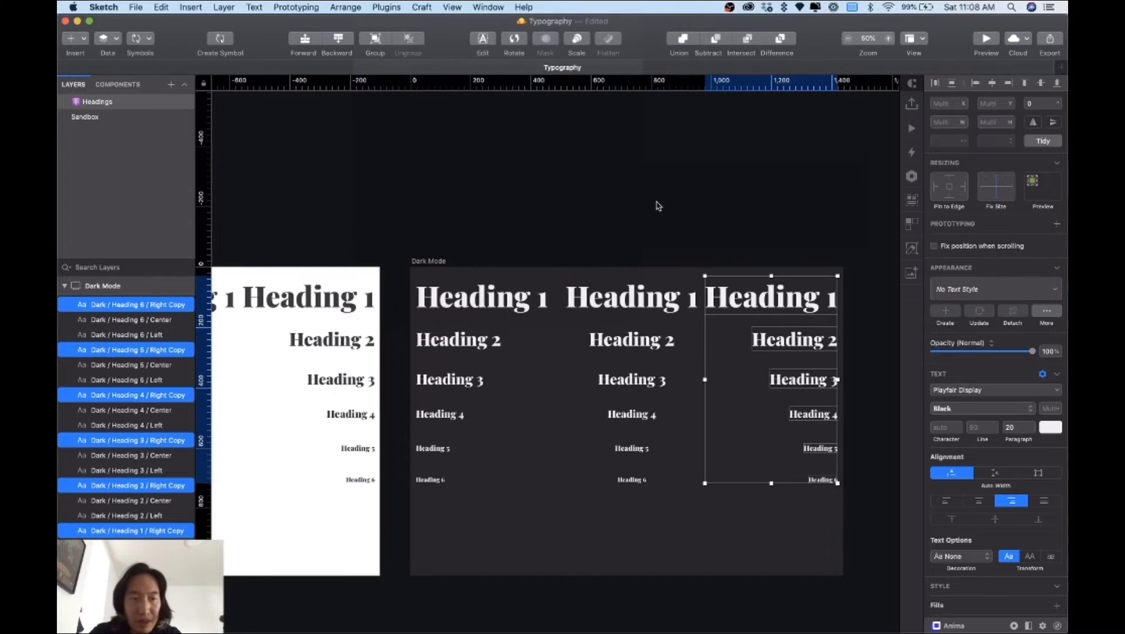
pyautogui.hotkey('shift', 'Tab')
pyautogui.press('Right')
pyautogui.write('Copy')
pyautogui.press('Tab')
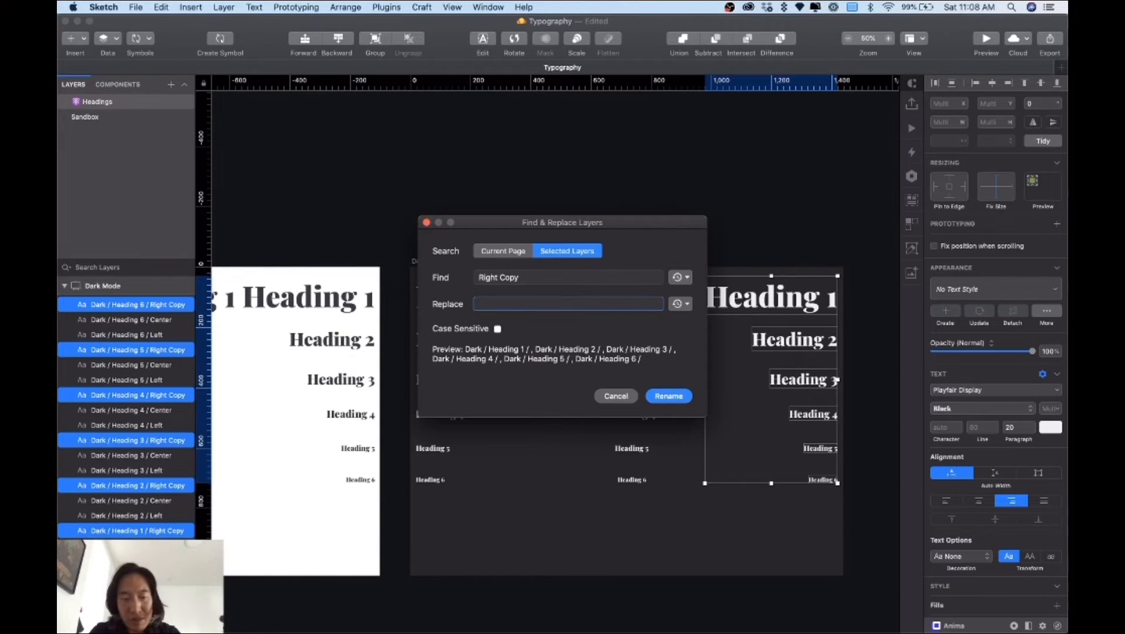
pyautogui.write('Right')
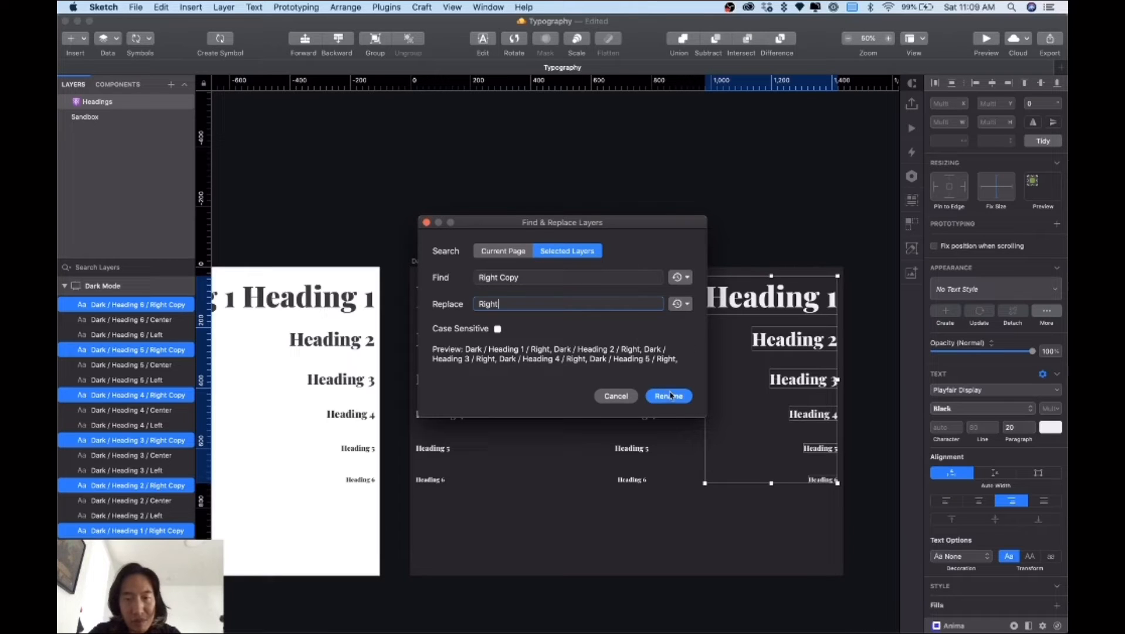
pyautogui.click(671, 395)
pyautogui.click(621, 236)
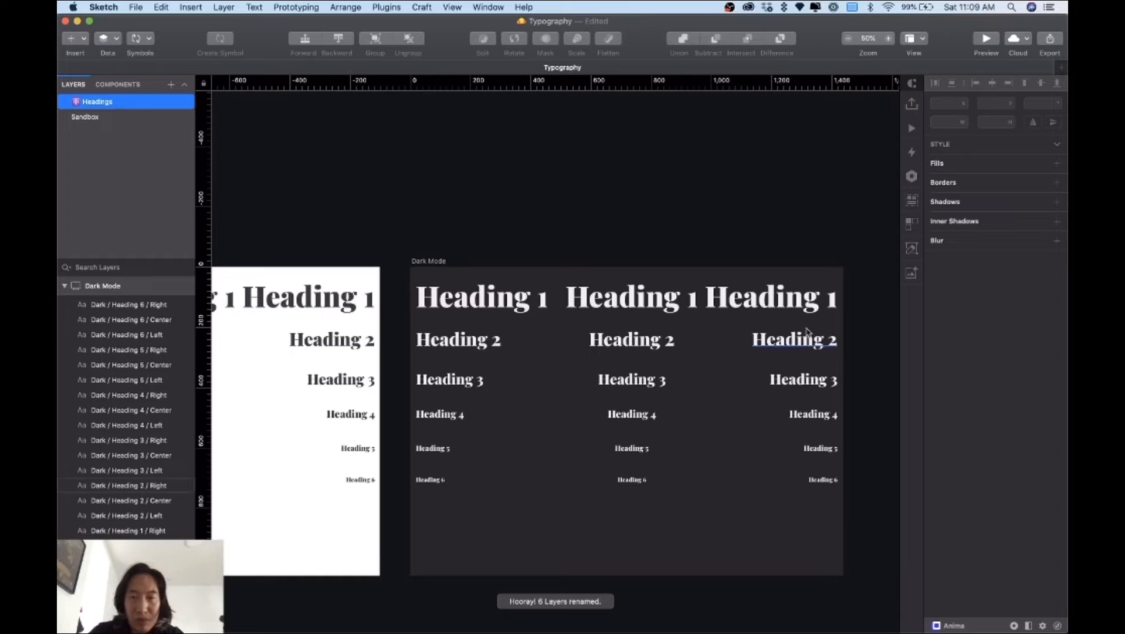
# Select all headings on the Dark Mode artboard and generate shared text styles from them with Styles Generator
pyautogui.click(835, 300)
pyautogui.moveTo(854, 296); pyautogui.dragTo(448, 481)
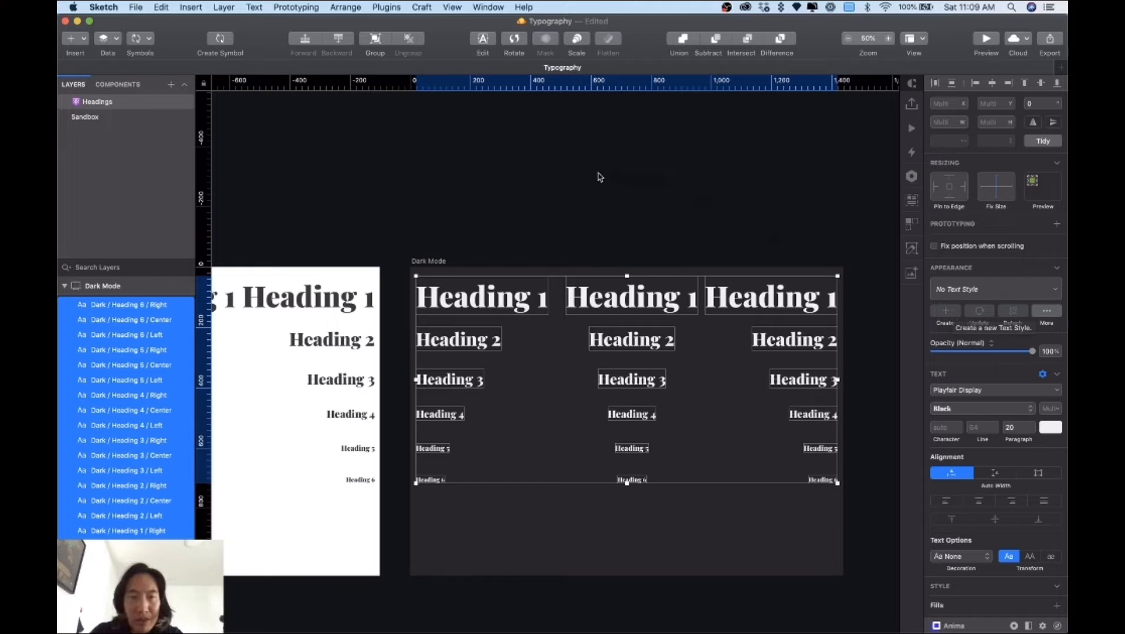
pyautogui.click(384, 8)
pyautogui.moveTo(443, 205)
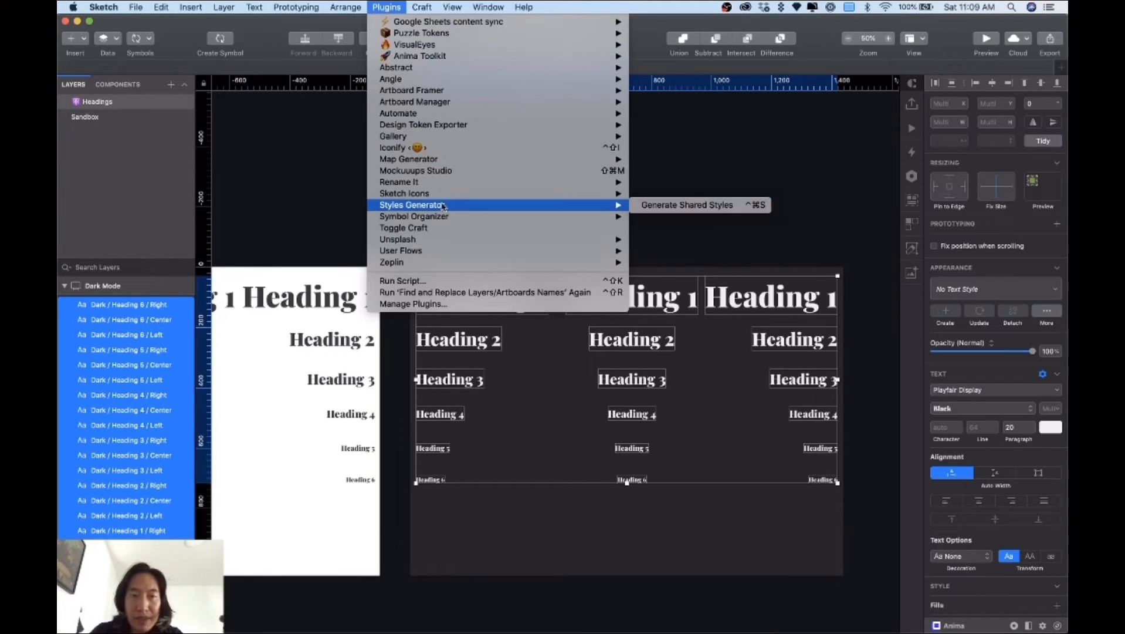
pyautogui.click(681, 206)
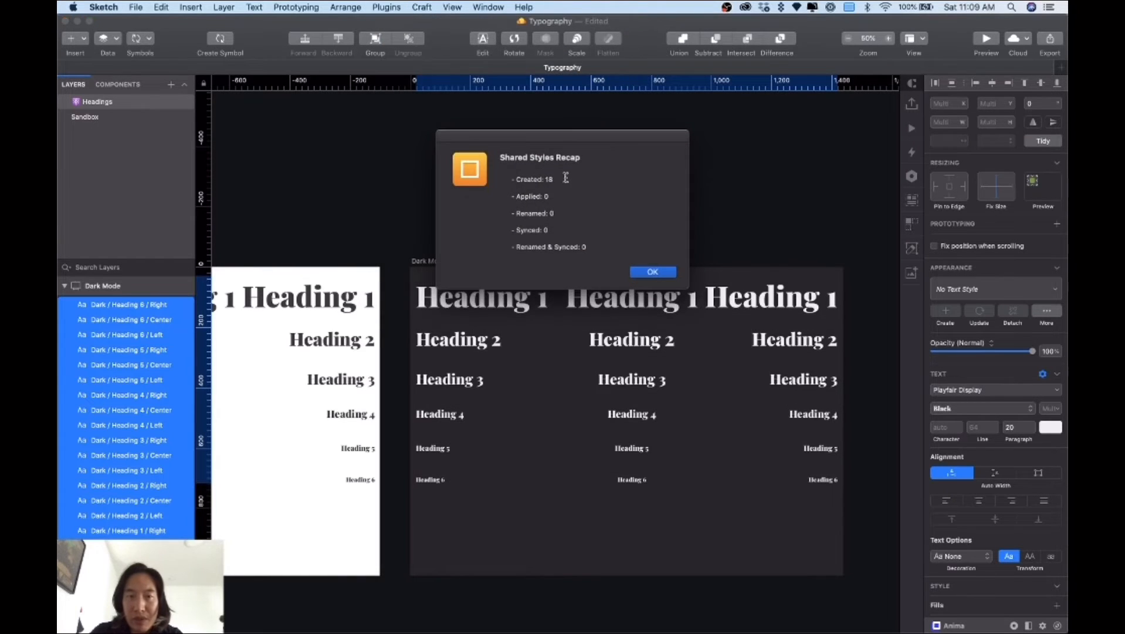
pyautogui.click(650, 272)
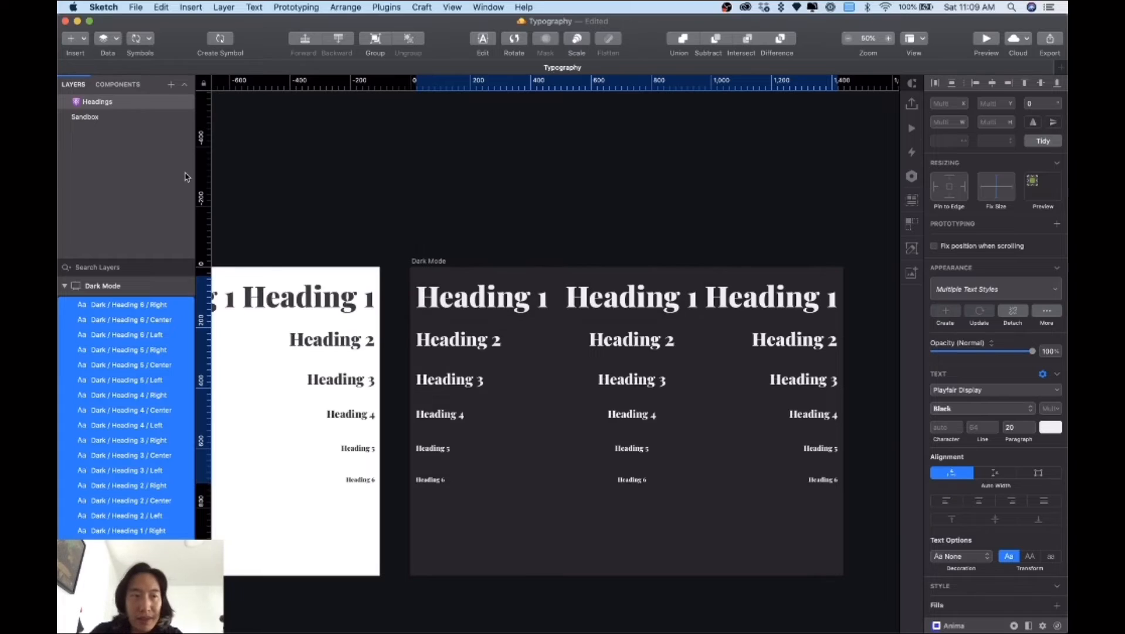
# Check the document's text style components for the Dark group, collapsing Heading 1 through Heading 6, and return to the layer list
pyautogui.click(115, 84)
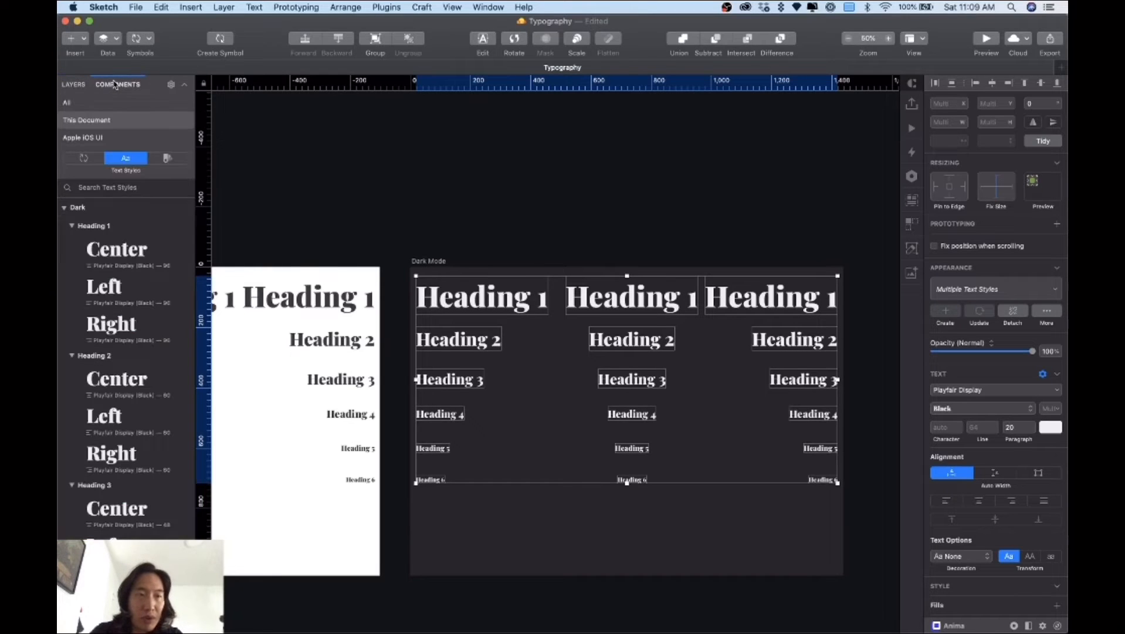
pyautogui.click(72, 225)
pyautogui.click(72, 243)
pyautogui.click(71, 261)
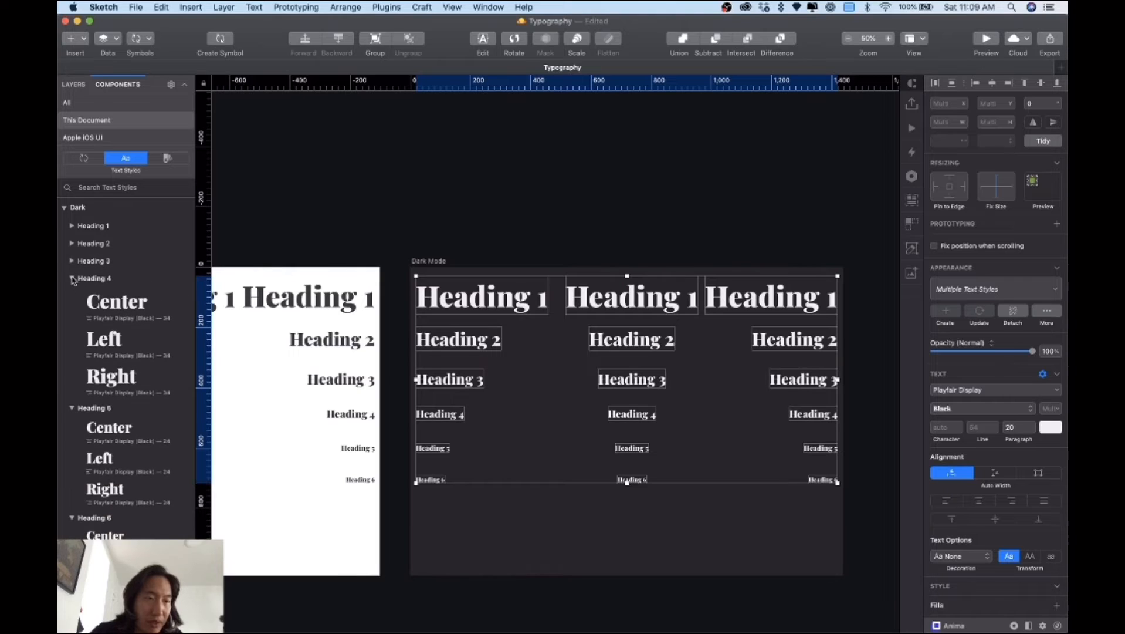
pyautogui.click(71, 278)
pyautogui.click(72, 295)
pyautogui.click(72, 313)
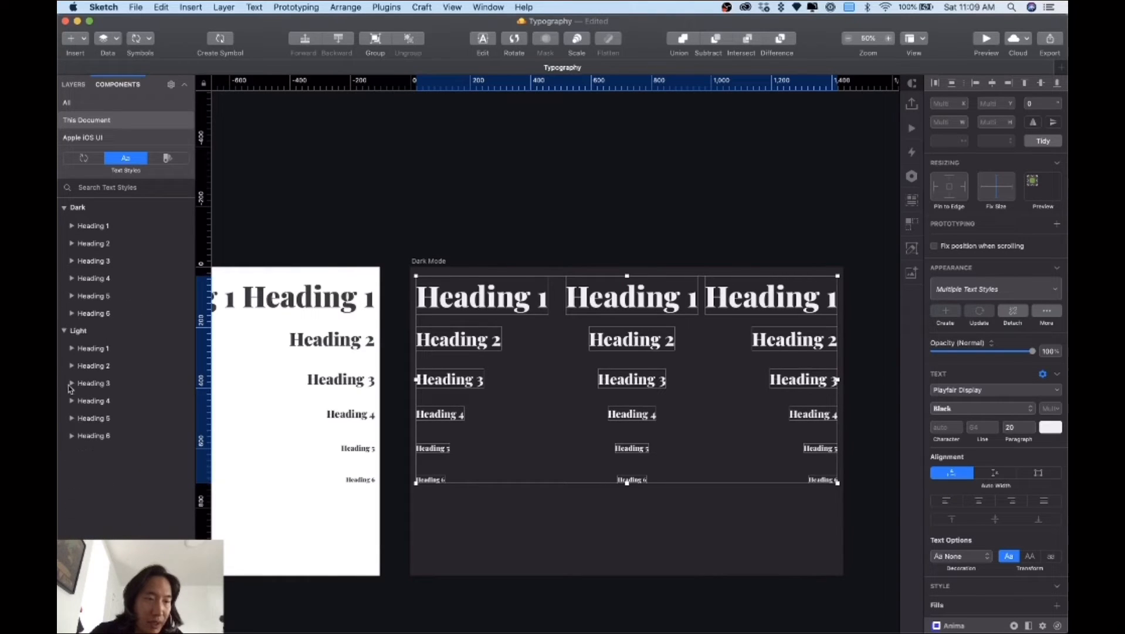
pyautogui.click(72, 314)
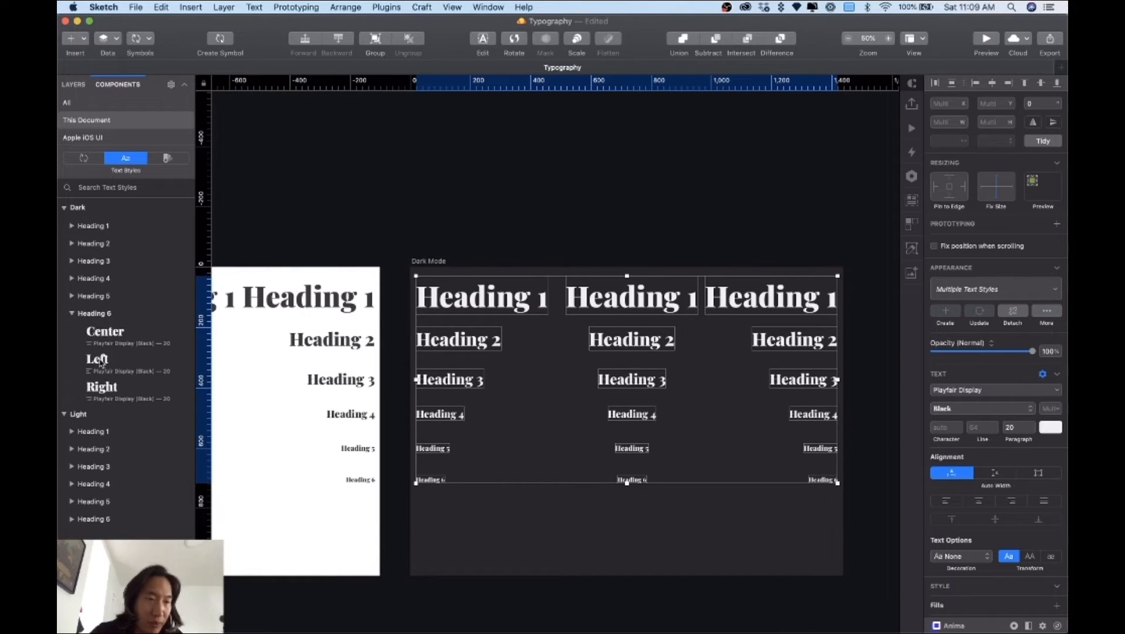
pyautogui.click(72, 313)
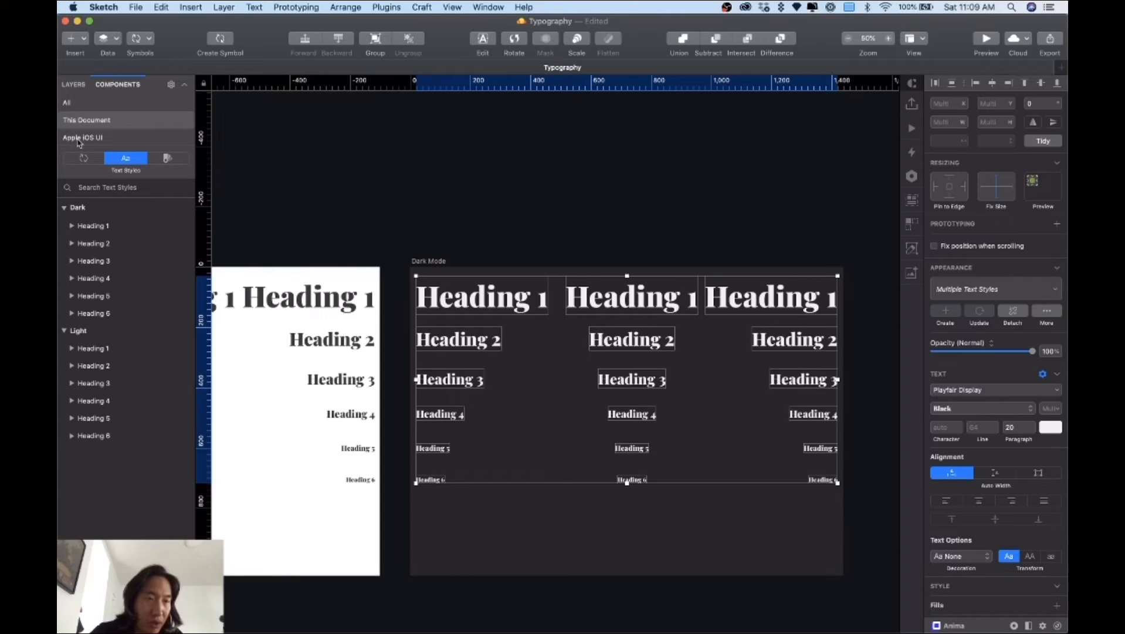
pyautogui.click(79, 86)
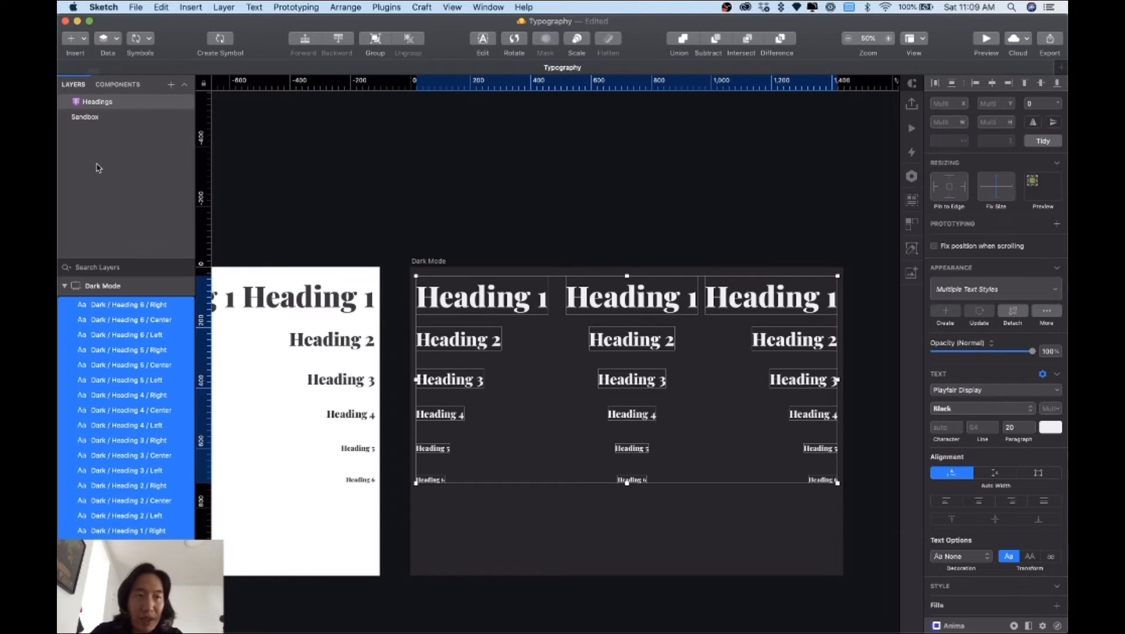
# Add a 1440×1024 Desktop HD artboard beside the existing artboard on the Sandbox page
pyautogui.click(88, 117)
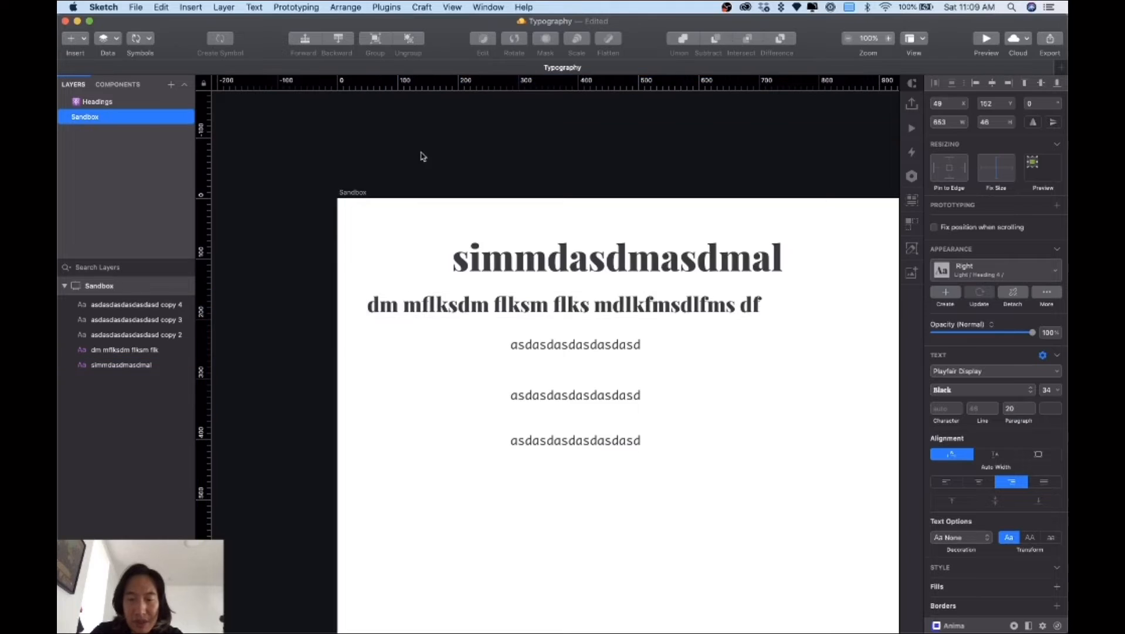
pyautogui.press('super+minus')
pyautogui.hscroll(5, 527, 246)
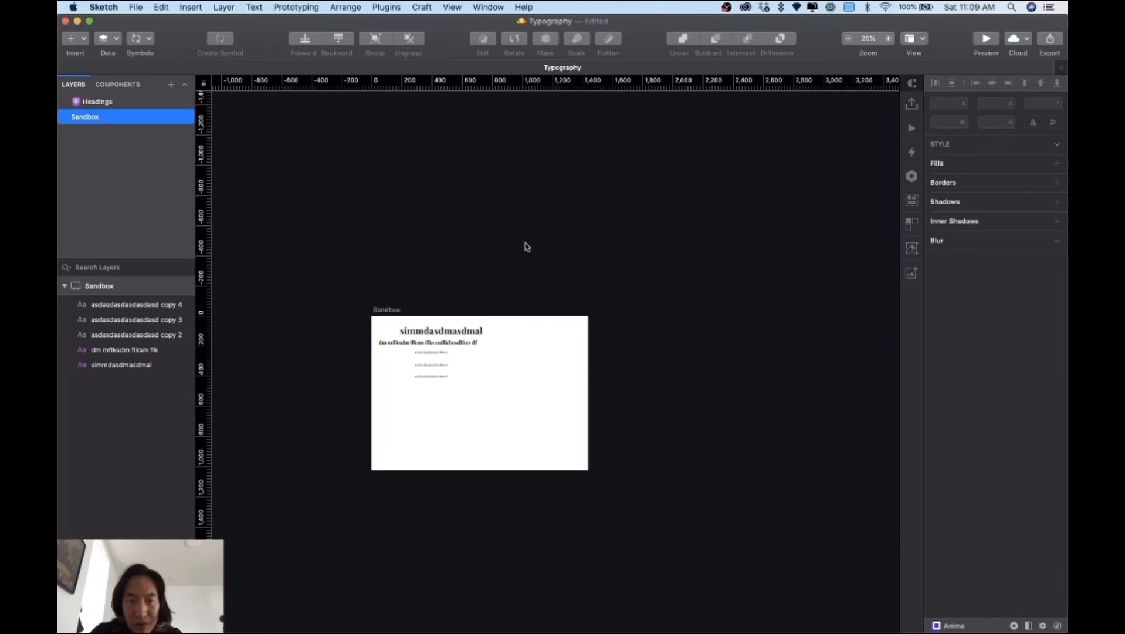
pyautogui.press('a')
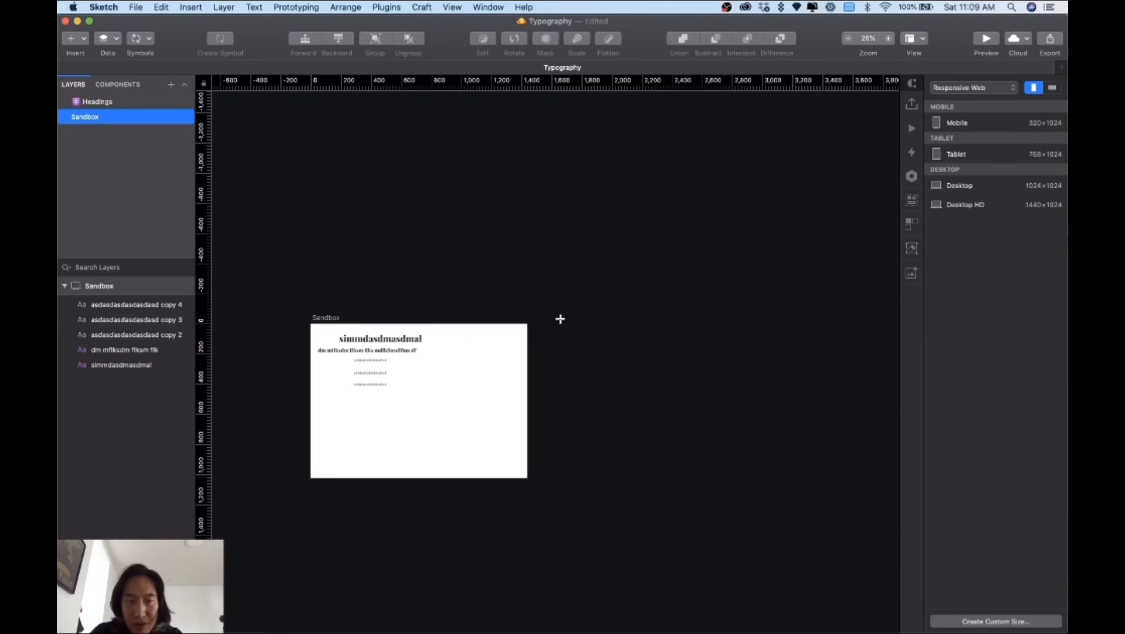
pyautogui.click(1002, 205)
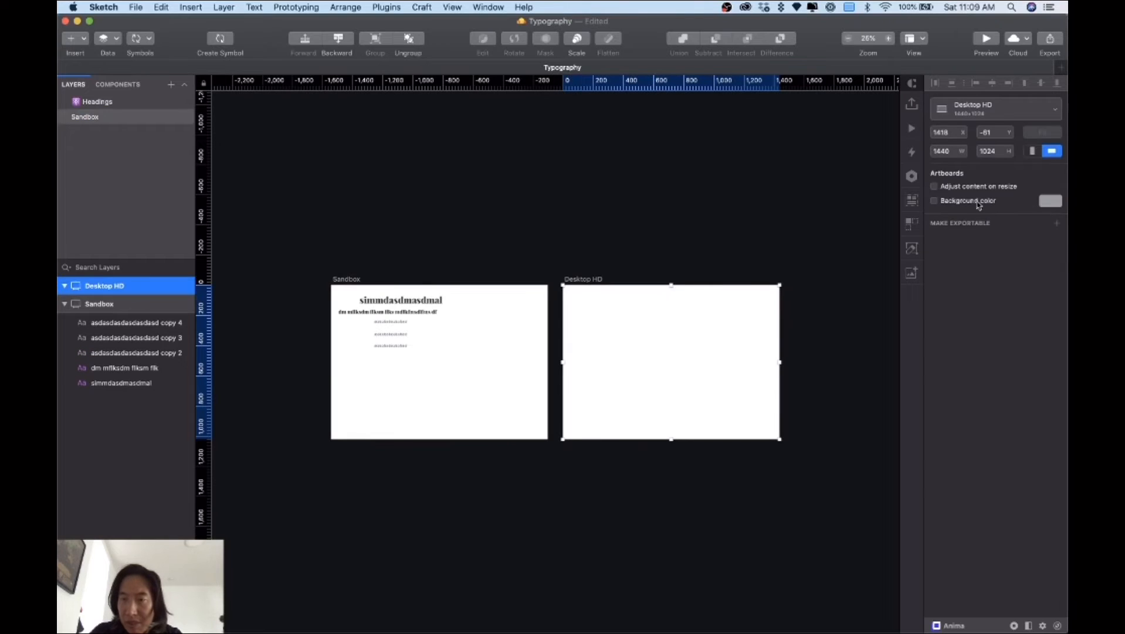
# Enable the background color of the Desktop HD artboard and set it to dark red
pyautogui.click(980, 201)
pyautogui.click(1042, 203)
pyautogui.moveTo(1003, 276); pyautogui.dragTo(1062, 288)
pyautogui.click(754, 227)
# Move all text layers toward the middle of the Sandbox artboard and copy them onto the Desktop HD artboard
pyautogui.hscroll(3, 748, 226)
pyautogui.click(686, 236)
pyautogui.click(348, 307)
pyautogui.press('super+a')
pyautogui.moveTo(348, 308); pyautogui.dragTo(612, 344)
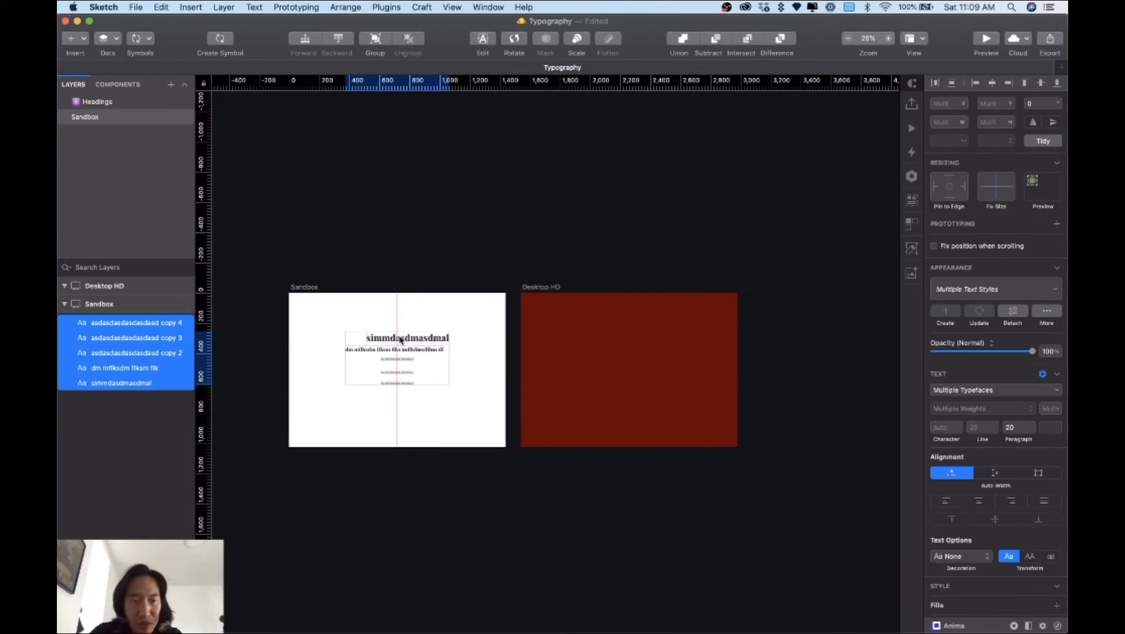
pyautogui.press('super+c')
pyautogui.click(683, 234)
# Apply the Dark / Heading 1 / Right text style to the copied "simmdasdmasdmal" text and move it to about X 235, Y 162
pyautogui.click(646, 343)
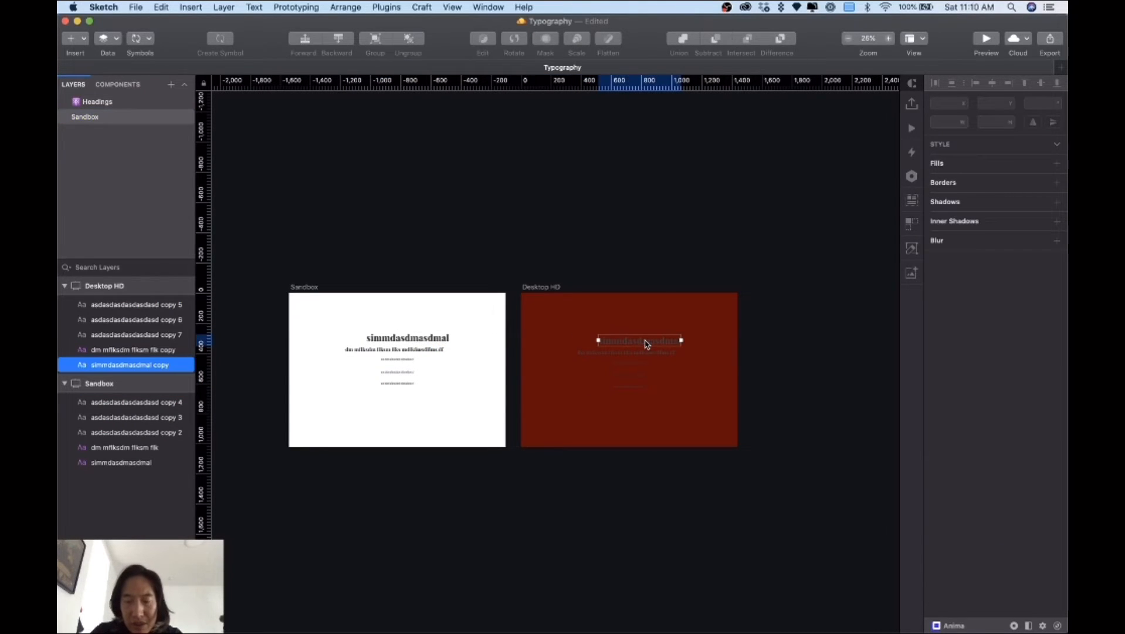
pyautogui.press('super+0')
pyautogui.hscroll(2, 646, 344)
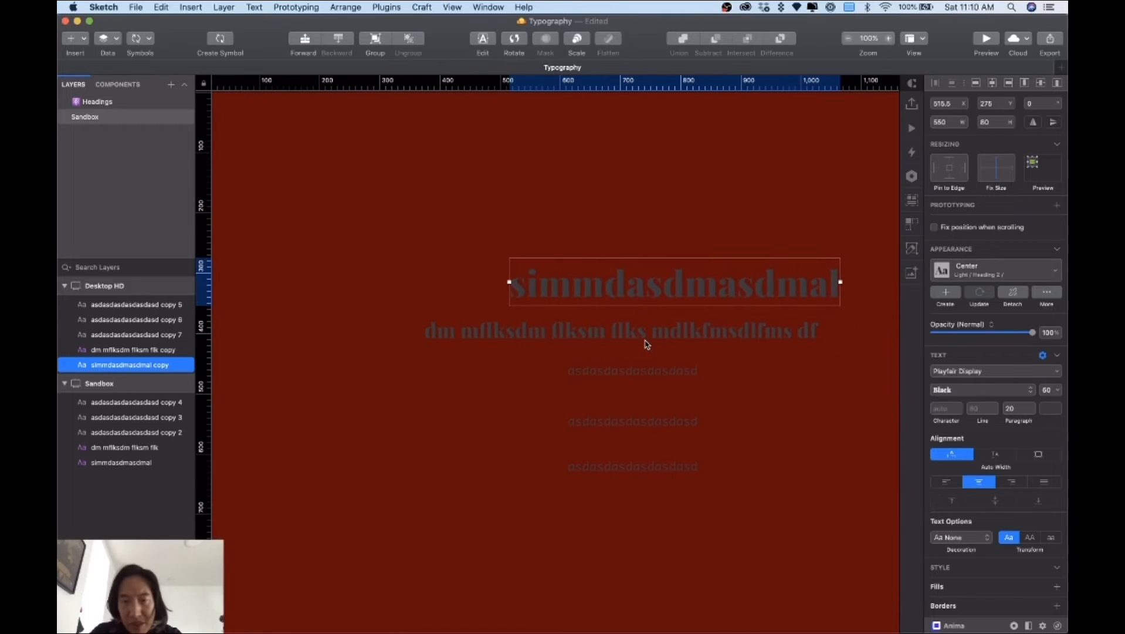
pyautogui.click(988, 279)
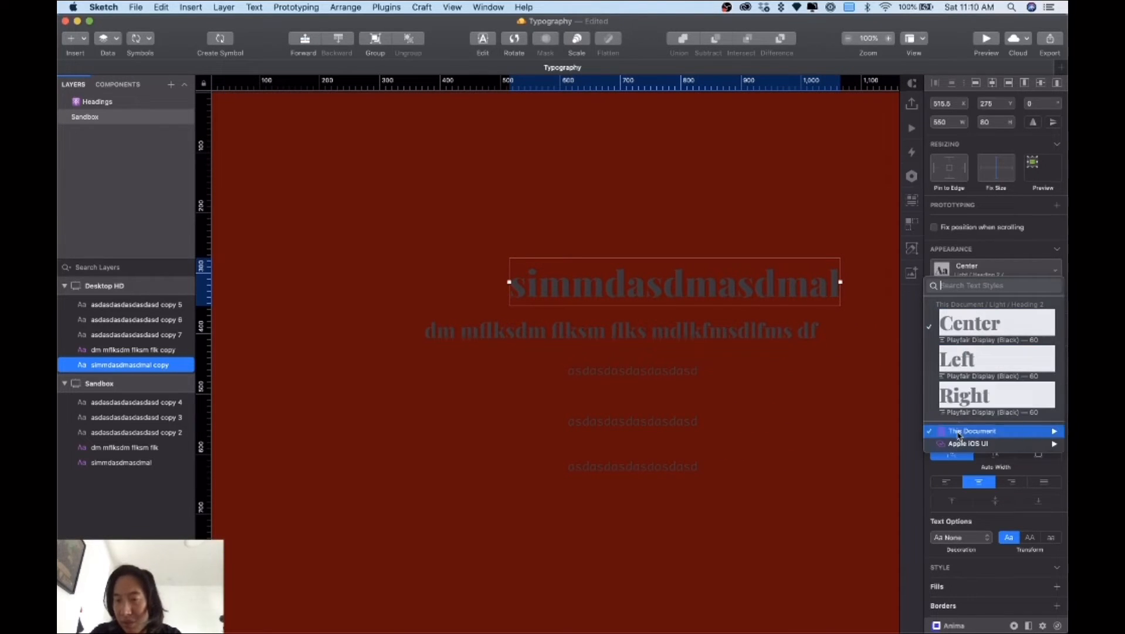
pyautogui.moveTo(960, 435)
pyautogui.moveTo(845, 444)
pyautogui.moveTo(685, 456)
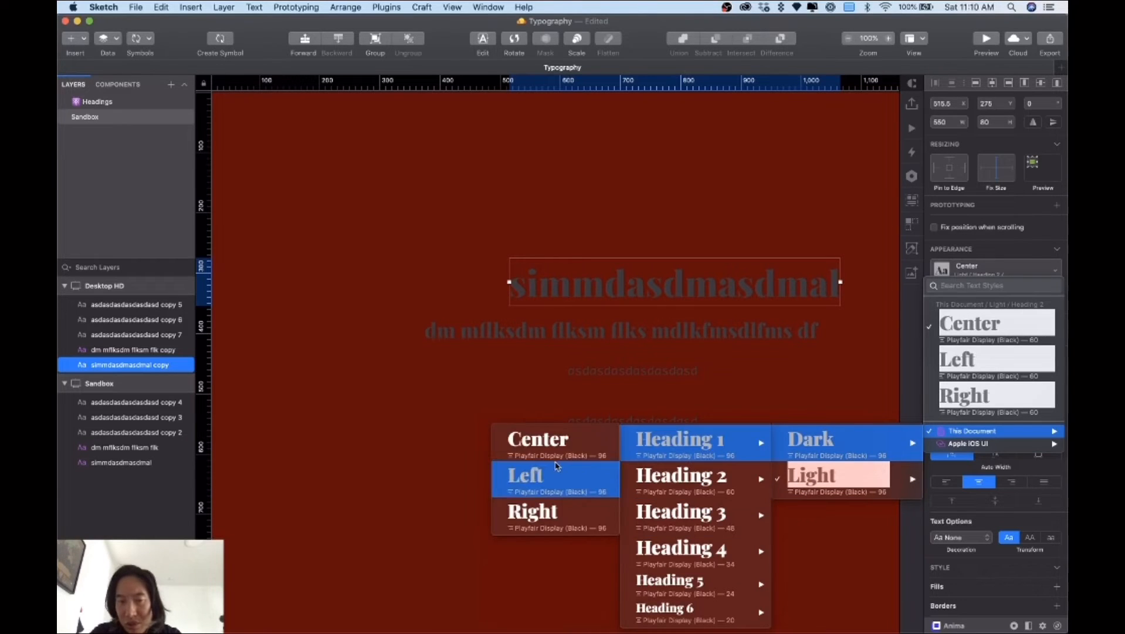
pyautogui.click(553, 512)
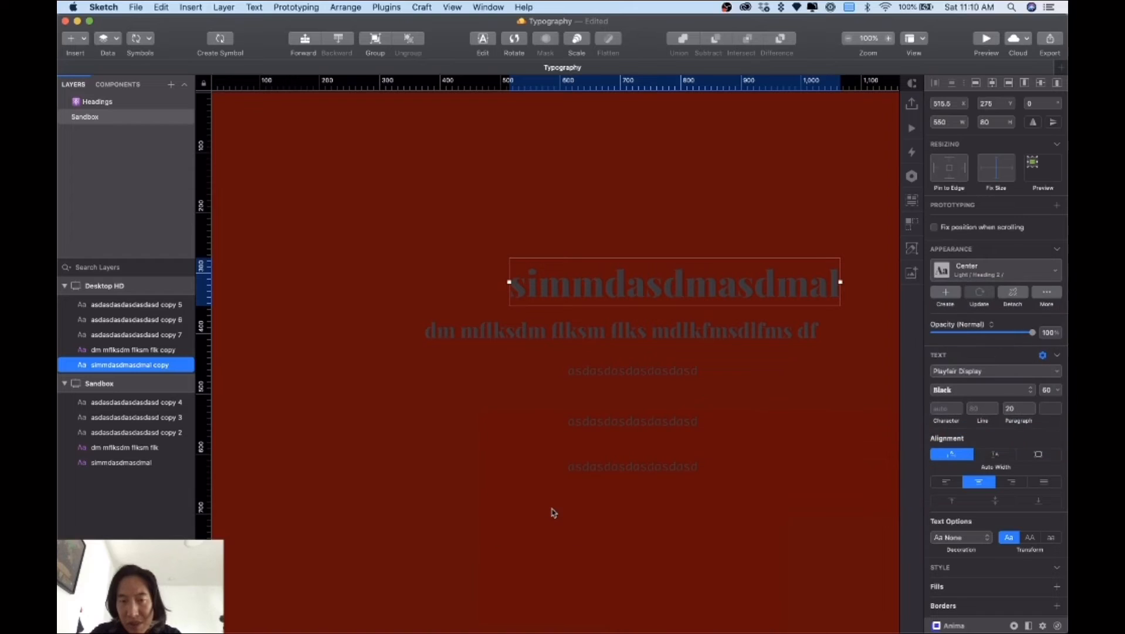
pyautogui.moveTo(645, 287); pyautogui.dragTo(676, 241)
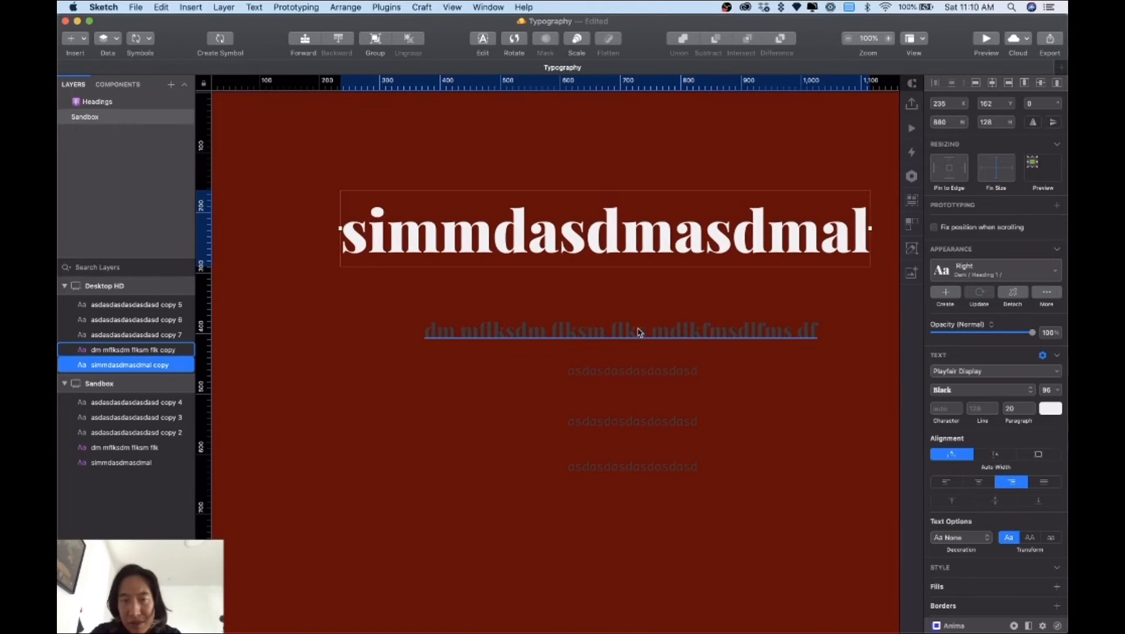
# Move the copied "dm mflksdm" line to about X 349, Y 340 and apply the Dark / Heading 4 / Right text style
pyautogui.moveTo(631, 326); pyautogui.dragTo(625, 313)
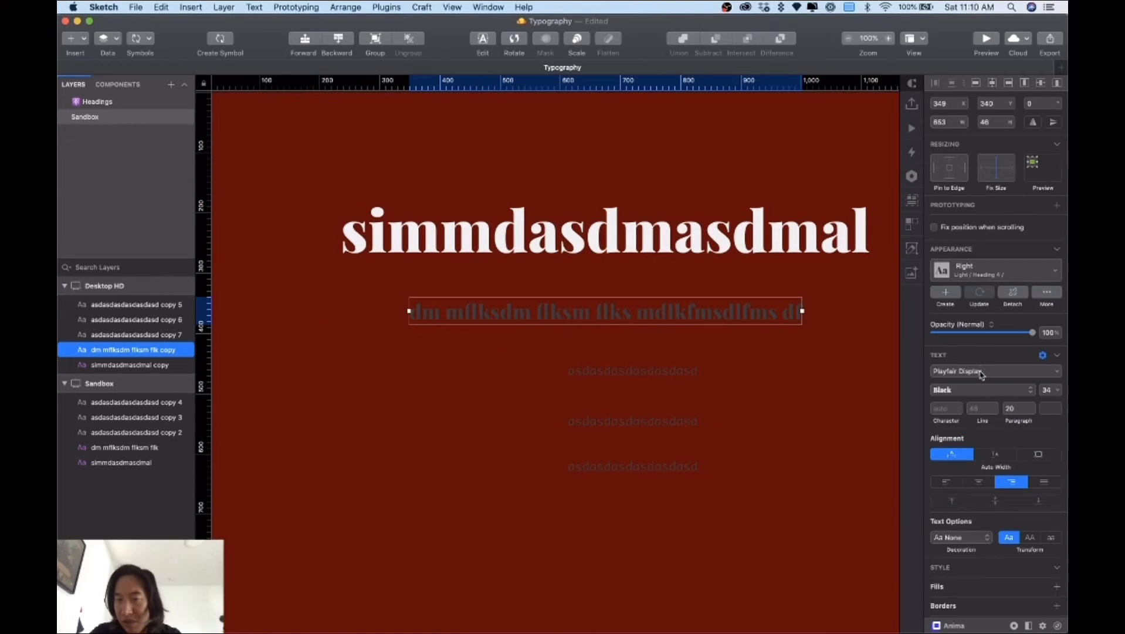
pyautogui.click(997, 273)
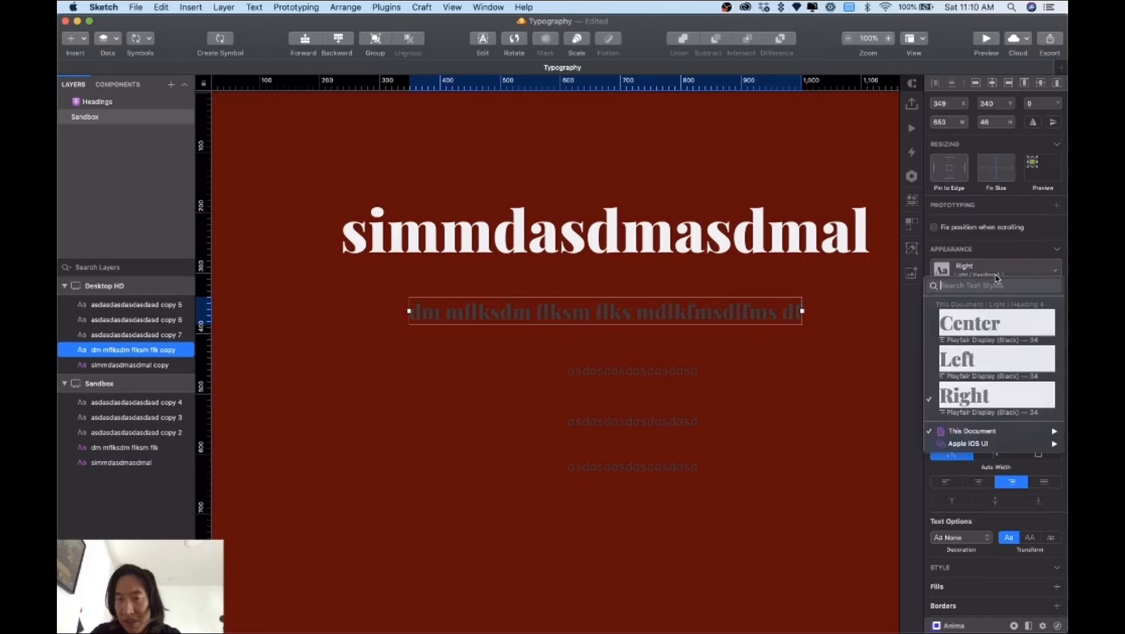
pyautogui.moveTo(964, 432)
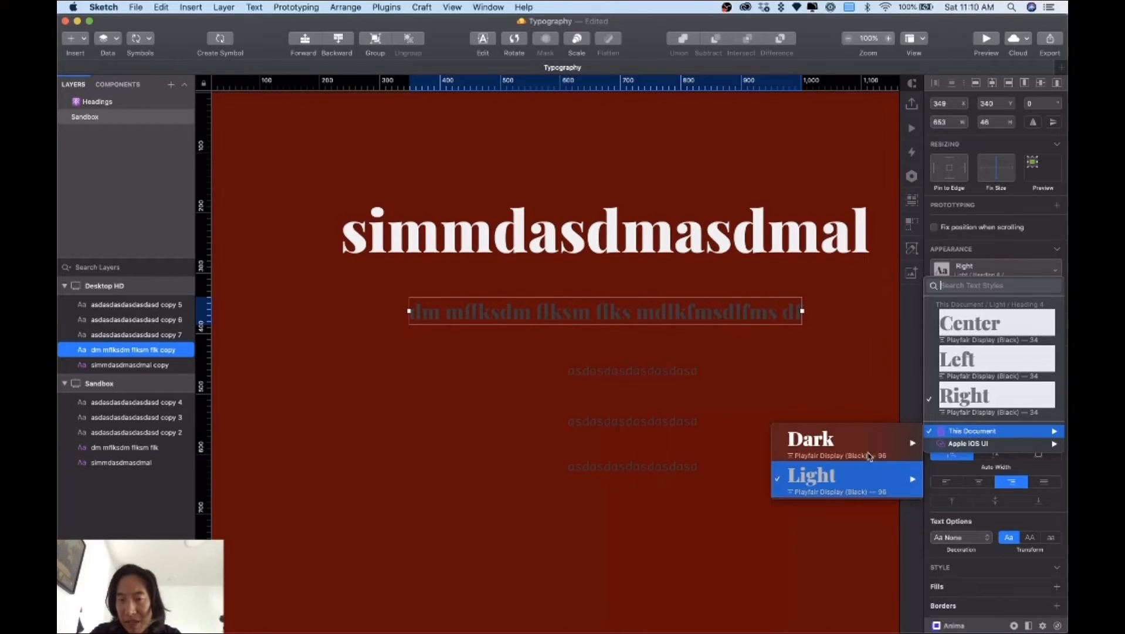
pyautogui.moveTo(821, 441)
pyautogui.moveTo(698, 555)
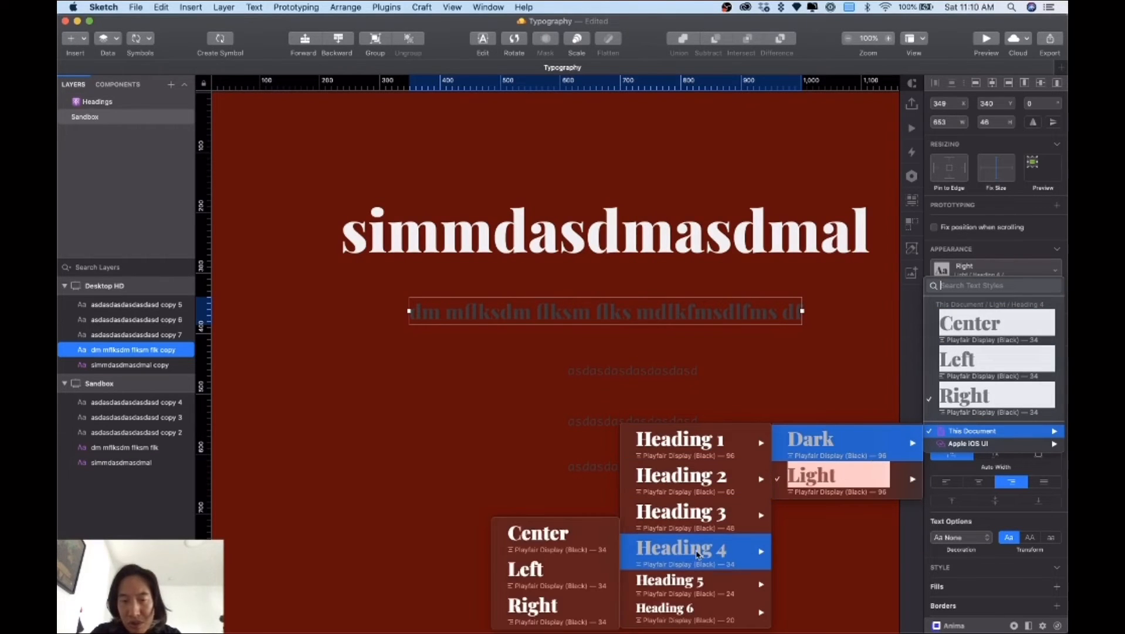
pyautogui.click(573, 605)
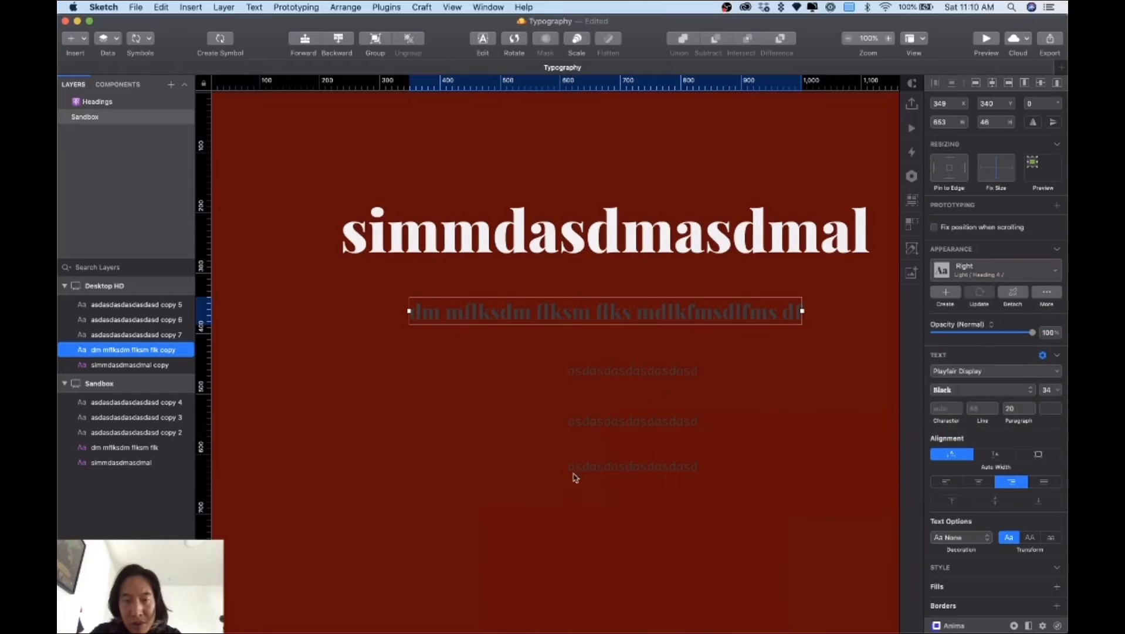
# Apply the Dark / Heading 6 / Center text style to the uppermost "asdasdasdasdasdasd" line on the red artboard
pyautogui.click(644, 374)
pyautogui.click(974, 269)
pyautogui.moveTo(964, 306)
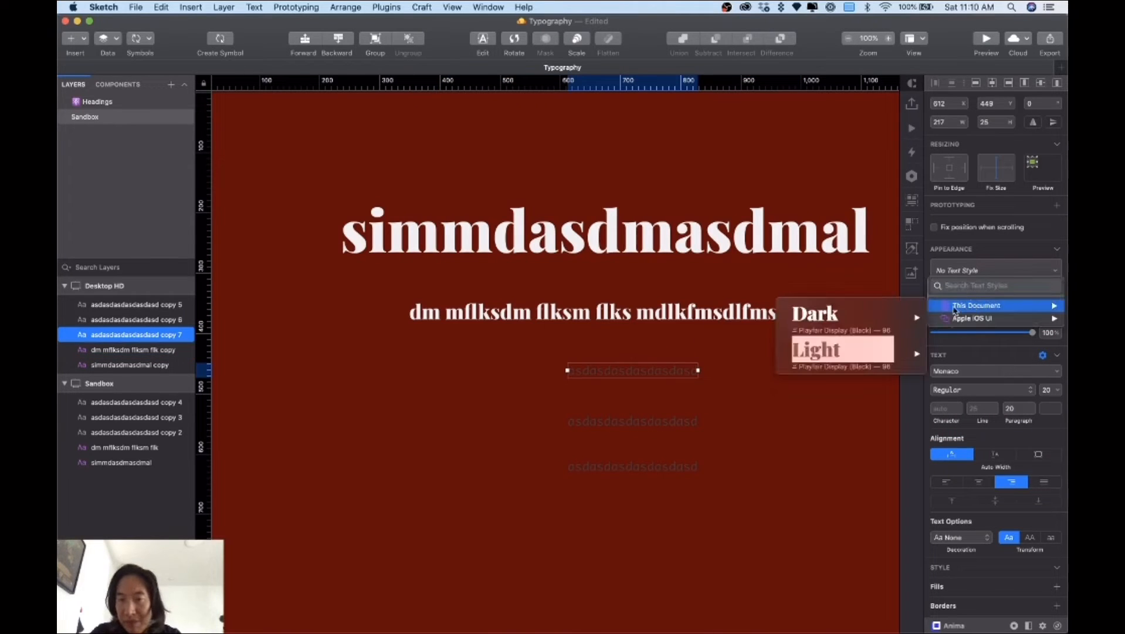
pyautogui.moveTo(844, 317)
pyautogui.moveTo(686, 367)
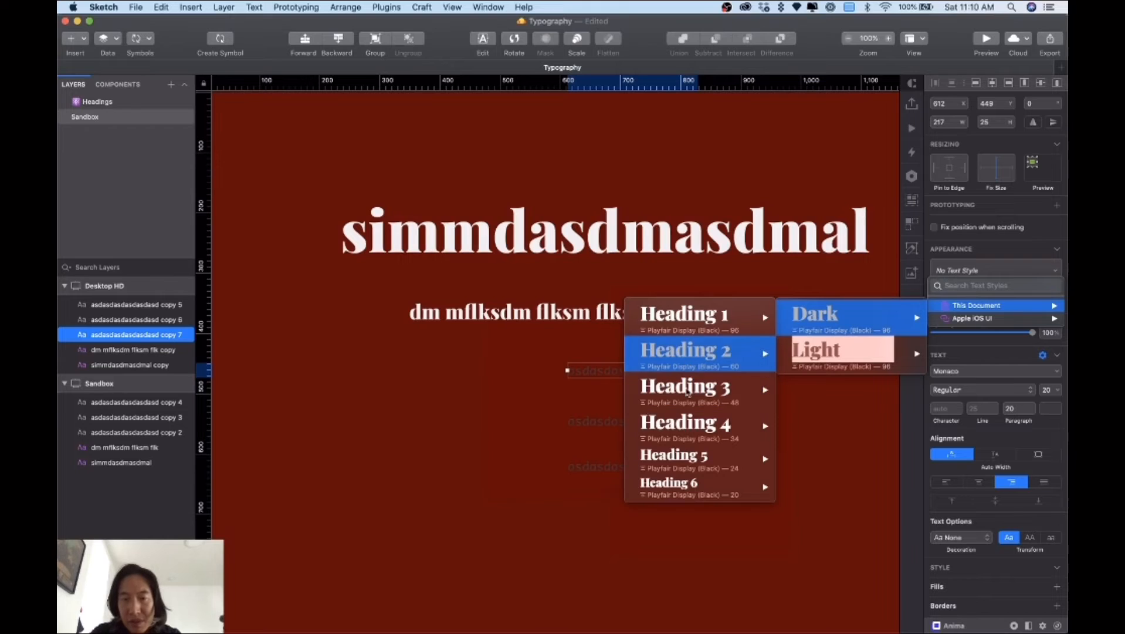
pyautogui.moveTo(693, 487)
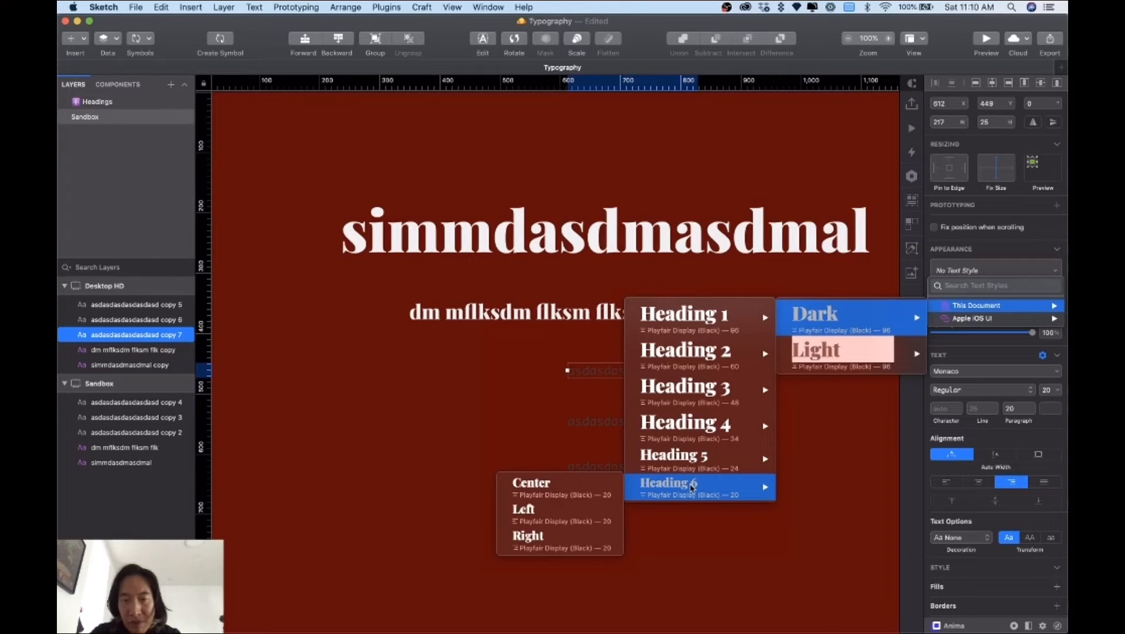
pyautogui.click(595, 499)
# Apply the Dark / Heading 4 / Left text style to the two lowest text lines and shift them slightly left on the artboard
pyautogui.moveTo(524, 430); pyautogui.dragTo(663, 482)
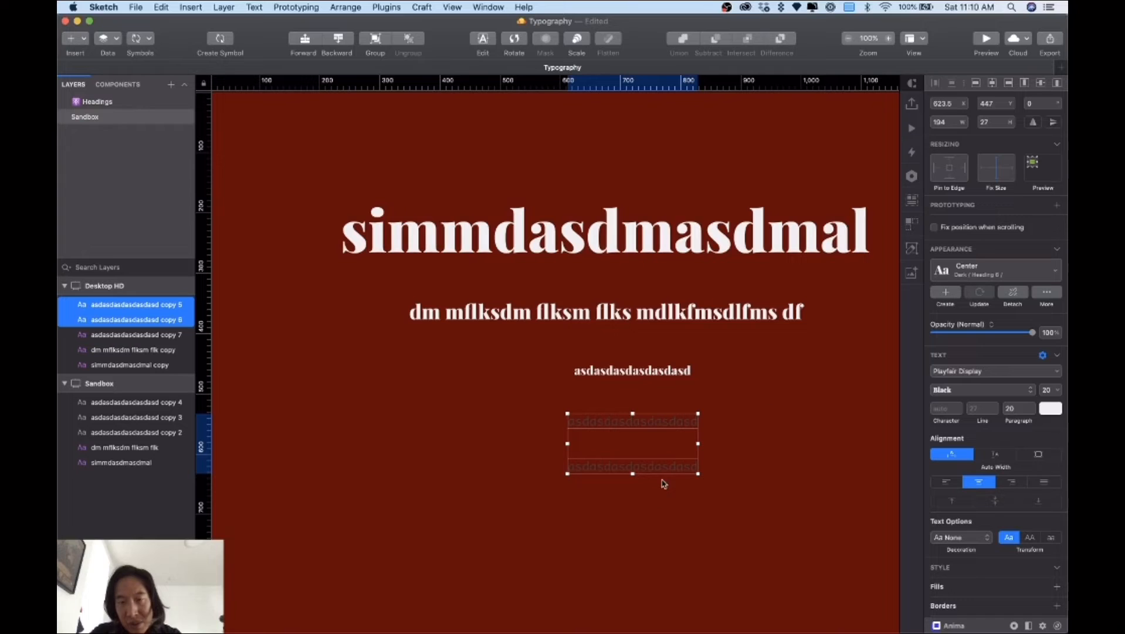
pyautogui.click(970, 290)
pyautogui.moveTo(965, 325)
pyautogui.moveTo(839, 336)
pyautogui.moveTo(695, 444)
pyautogui.click(581, 490)
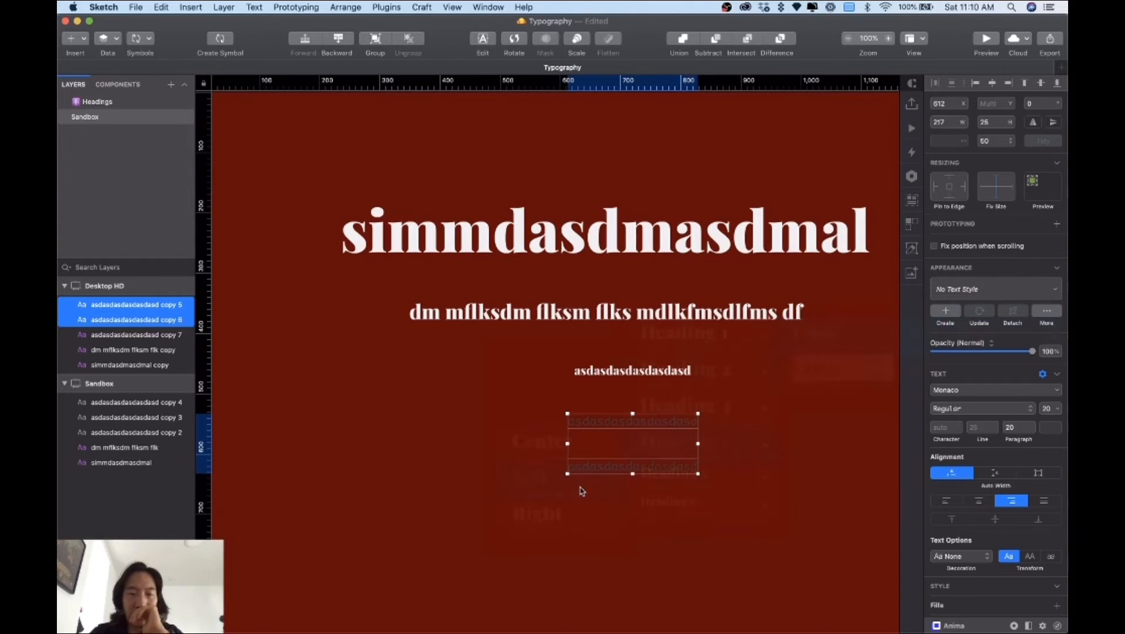
pyautogui.moveTo(567, 472); pyautogui.dragTo(520, 477)
# Compare the styled text on both Sandbox page artboards, and review the Light Mode and Dark Mode artboards on the Headings page
pyautogui.press('super+minus')
pyautogui.click(770, 442)
pyautogui.moveTo(687, 445); pyautogui.dragTo(527, 257)
pyautogui.click(527, 256)
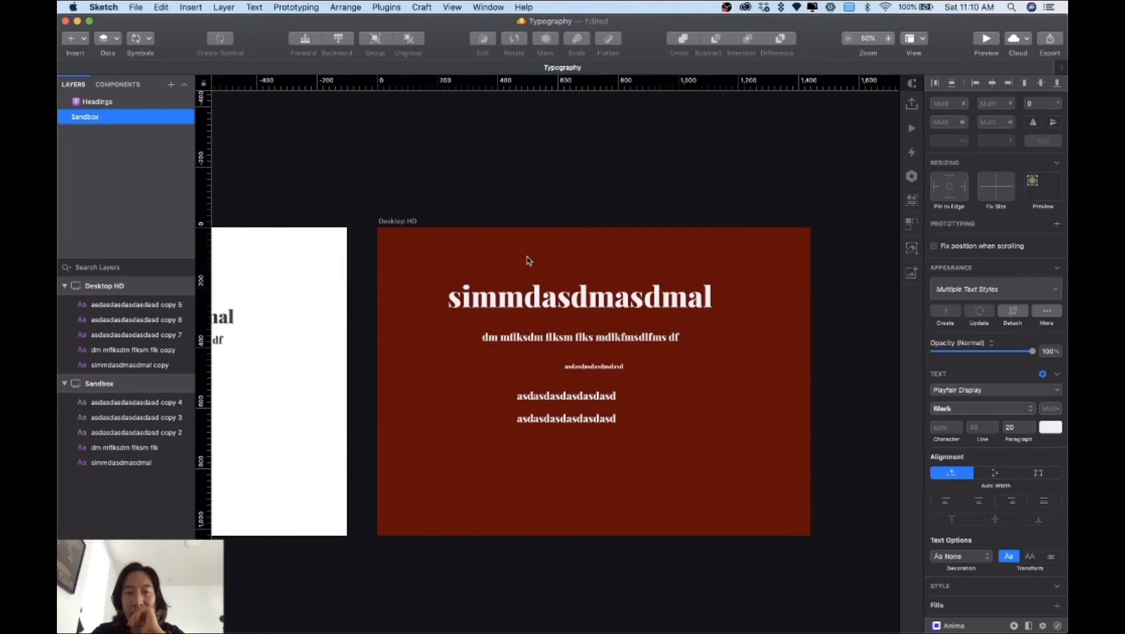
pyautogui.hscroll(-5, 526, 258)
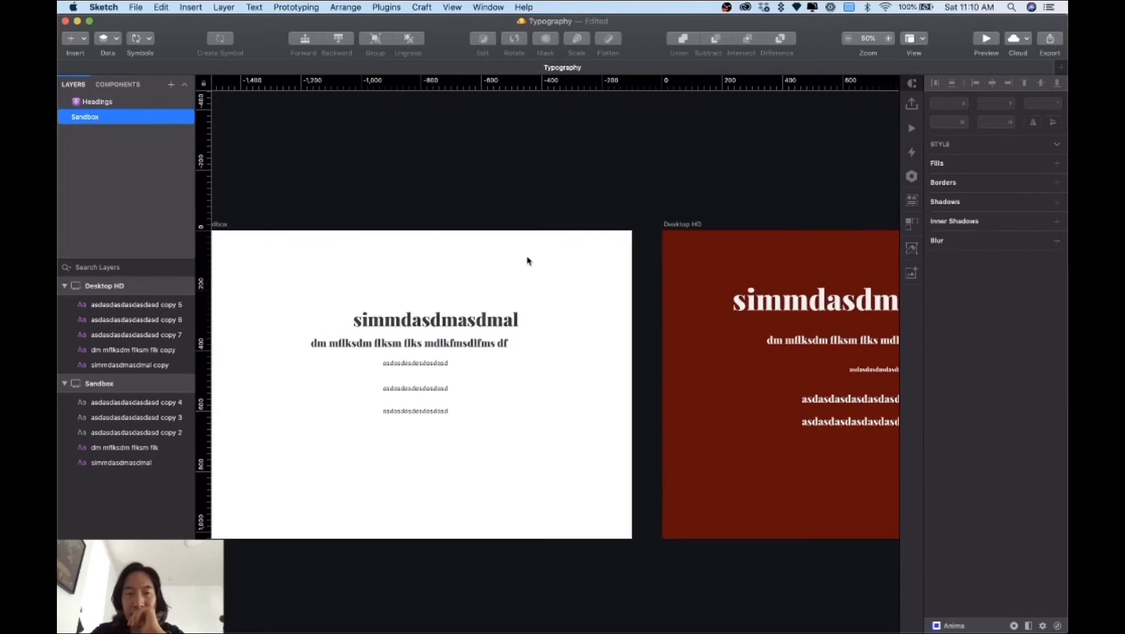
pyautogui.click(97, 103)
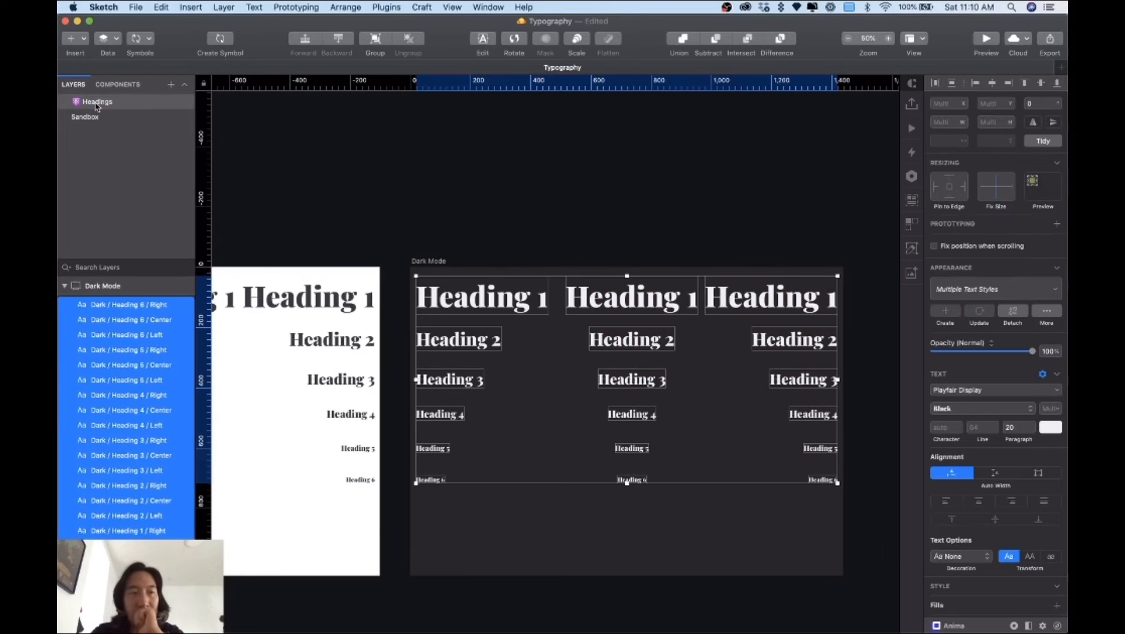
pyautogui.click(399, 129)
pyautogui.hscroll(-5, 394, 184)
pyautogui.hscroll(-2, 392, 182)
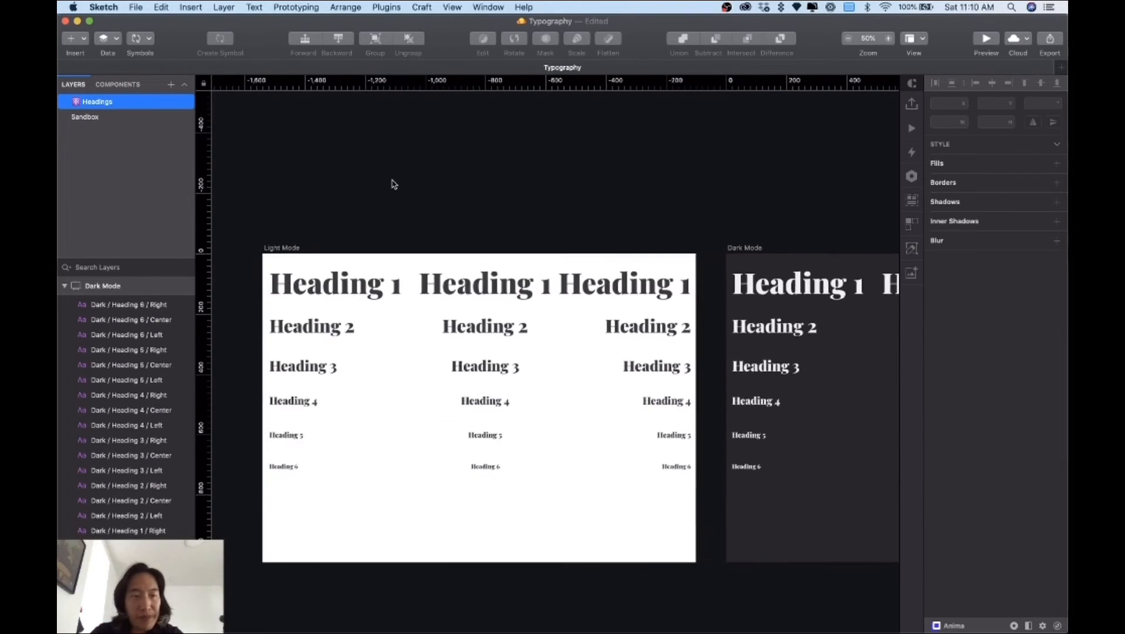
pyautogui.click(457, 491)
pyautogui.moveTo(480, 562); pyautogui.dragTo(479, 499)
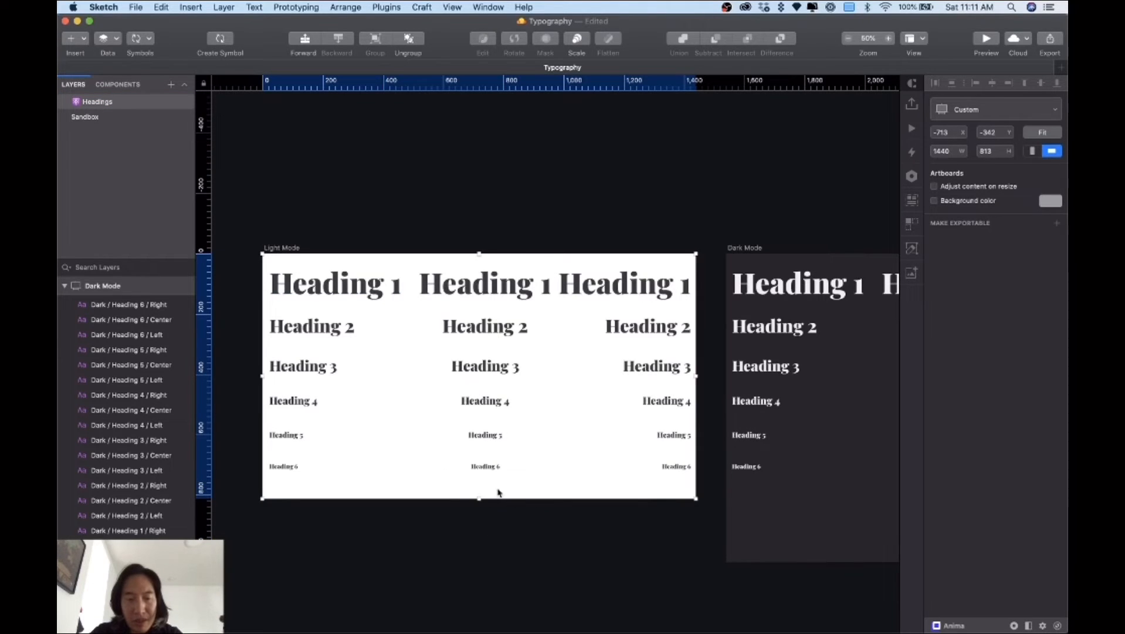
pyautogui.press('super+z')
# Enlarge the Dark Mode artboard from its lower corner to about 1764 × 1069
pyautogui.hscroll(4, 606, 493)
pyautogui.scroll(-2, 605, 492)
pyautogui.hscroll(10, 607, 496)
pyautogui.click(323, 197)
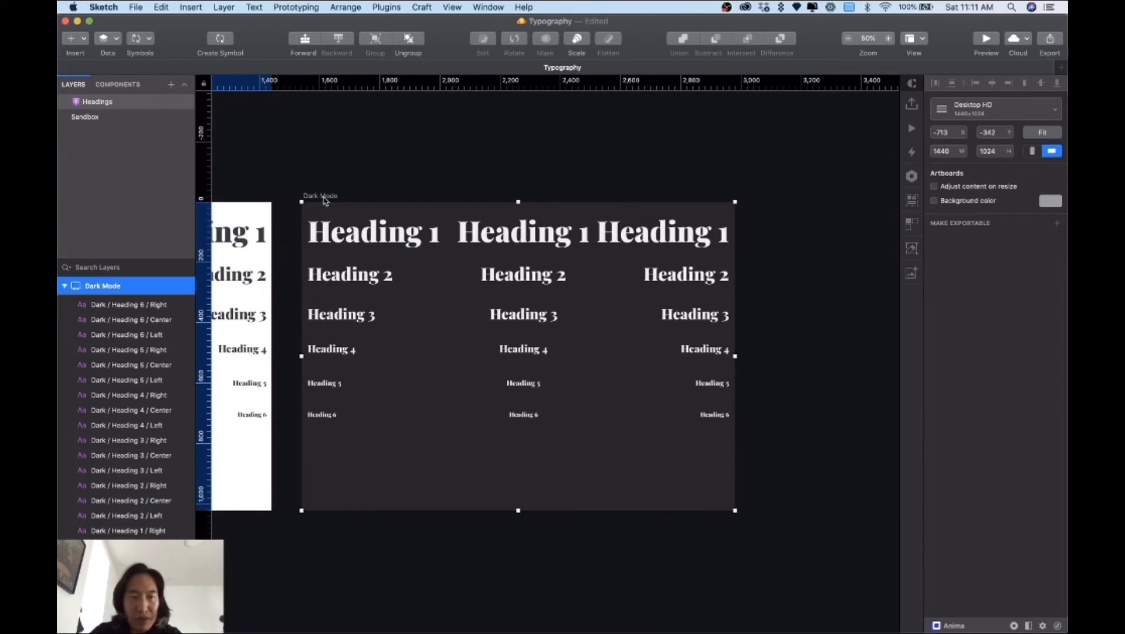
pyautogui.moveTo(736, 511); pyautogui.dragTo(833, 523)
pyautogui.click(625, 191)
# Shift all the headings on the Dark Mode artboard down and right so they have margins from its edges
pyautogui.moveTo(747, 174); pyautogui.dragTo(310, 448)
pyautogui.moveTo(363, 248); pyautogui.dragTo(396, 268)
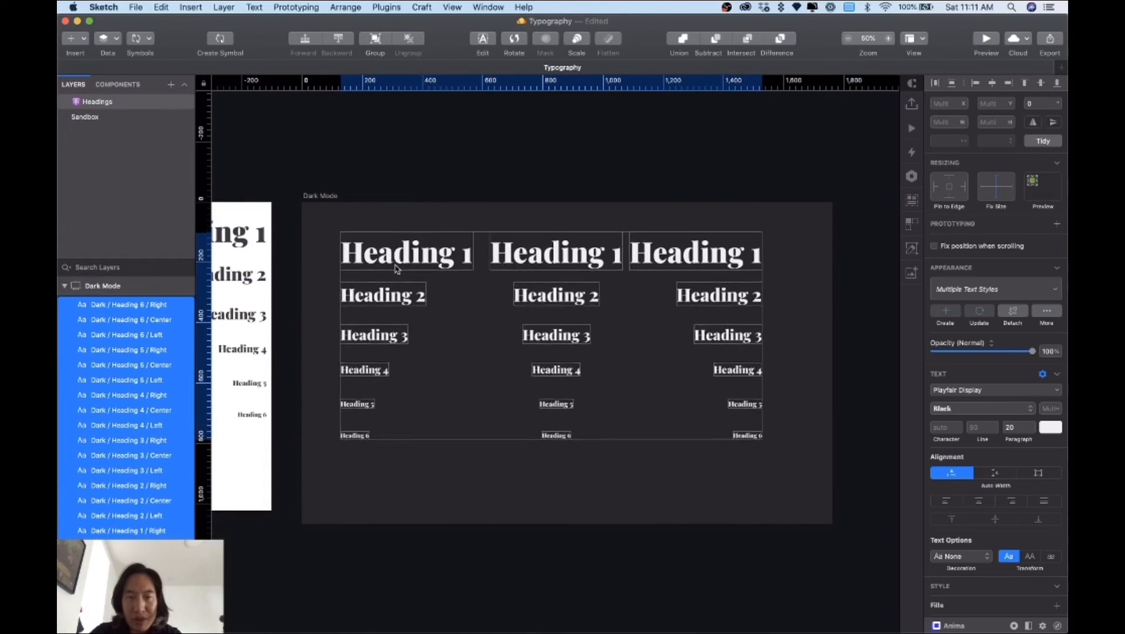
pyautogui.click(452, 168)
# Move the Dark Mode artboard directly below the Light Mode artboard, lined up with its left edge
pyautogui.hscroll(-5, 562, 203)
pyautogui.hscroll(-7, 432, 213)
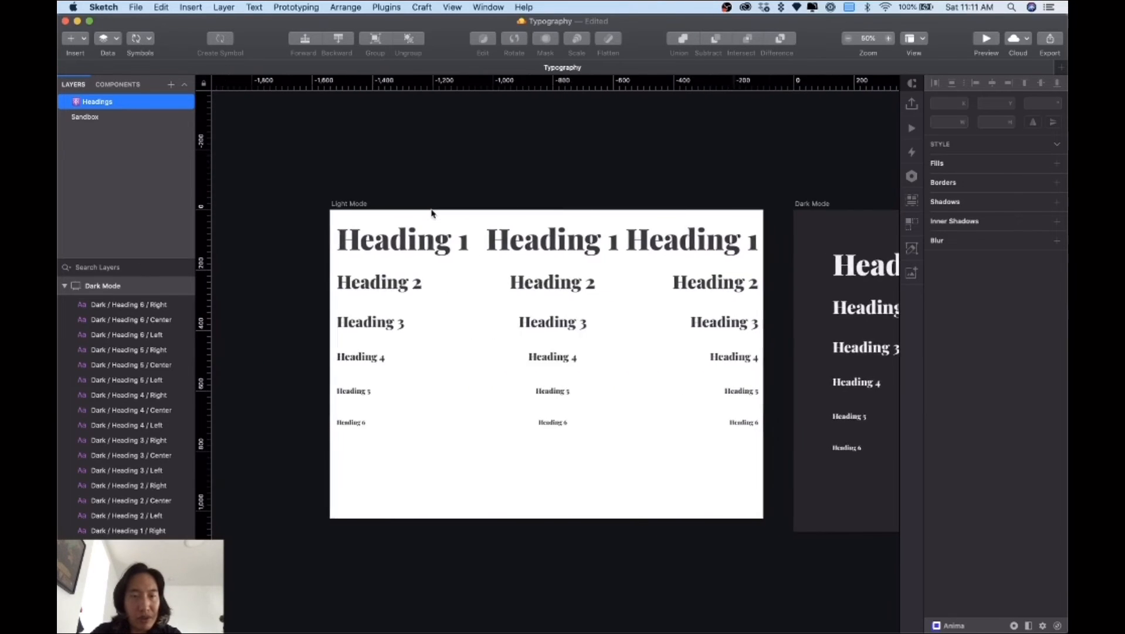
pyautogui.press('super+minus')
pyautogui.moveTo(736, 287); pyautogui.dragTo(503, 462)
# Resize the Light Mode artboard to about 1764 × 928 and shift all its headings inward from the edges
pyautogui.click(505, 281)
pyautogui.click(509, 281)
pyautogui.moveTo(695, 363); pyautogui.dragTo(744, 363)
pyautogui.moveTo(611, 439); pyautogui.dragTo(611, 425)
pyautogui.moveTo(433, 295); pyautogui.dragTo(721, 412)
pyautogui.moveTo(665, 308); pyautogui.dragTo(687, 317)
pyautogui.click(656, 229)
# Move the Dark Mode artboard up to about Y 744, closer to the Light Mode artboard
pyautogui.scroll(-2, 656, 230)
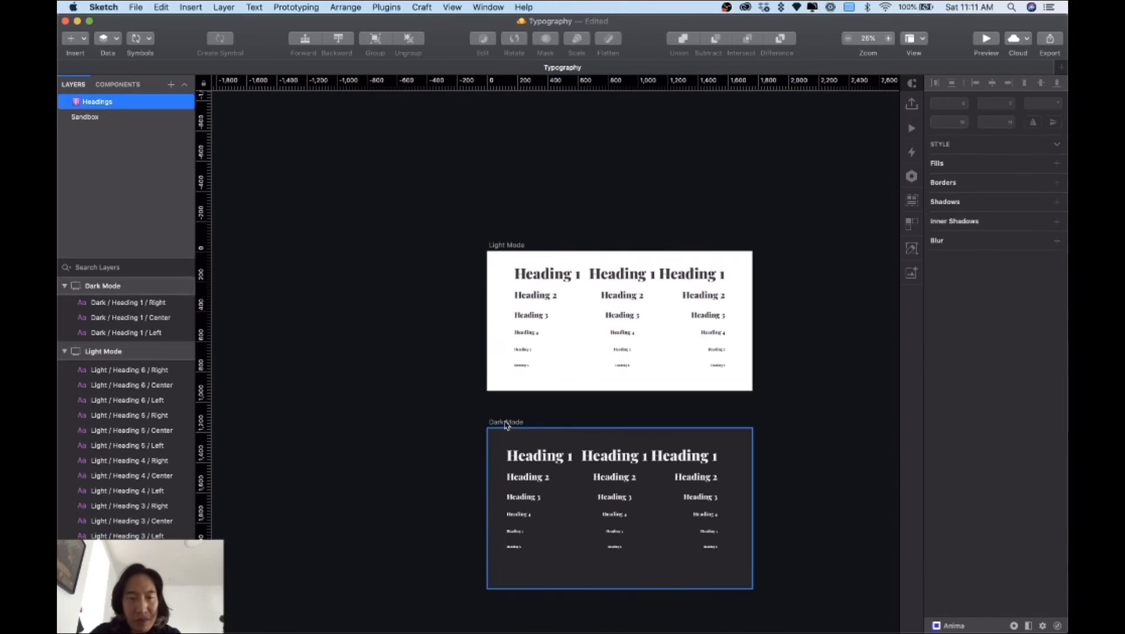
pyautogui.moveTo(506, 423); pyautogui.dragTo(507, 410)
pyautogui.click(112, 101)
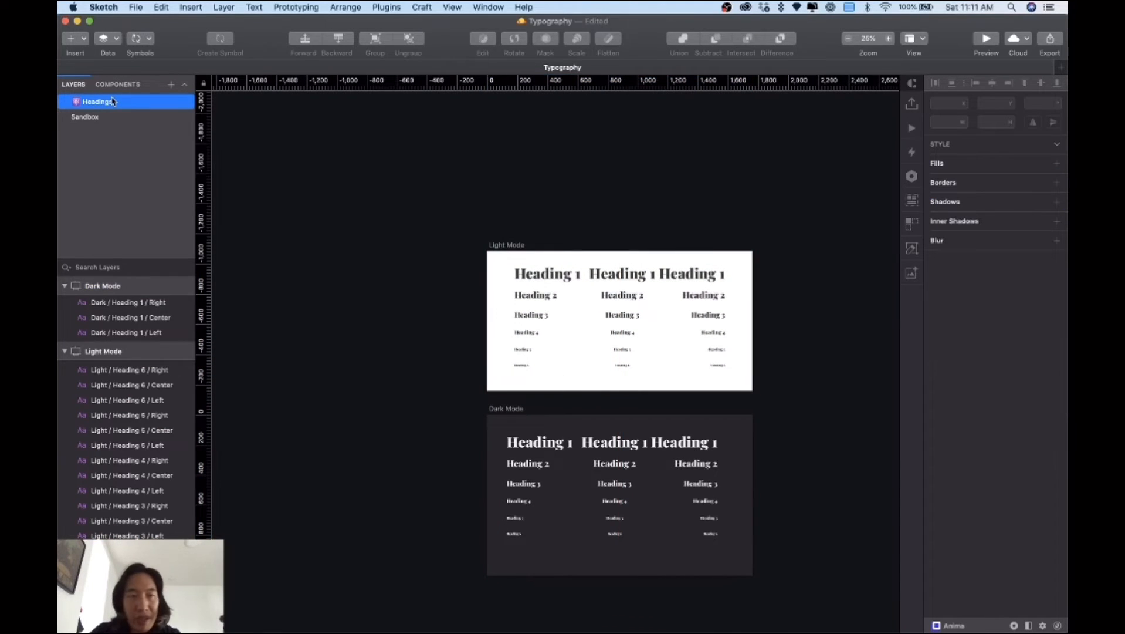
# Add a new page below Headings and name it with the purple atom emoji followed by Body
pyautogui.click(170, 84)
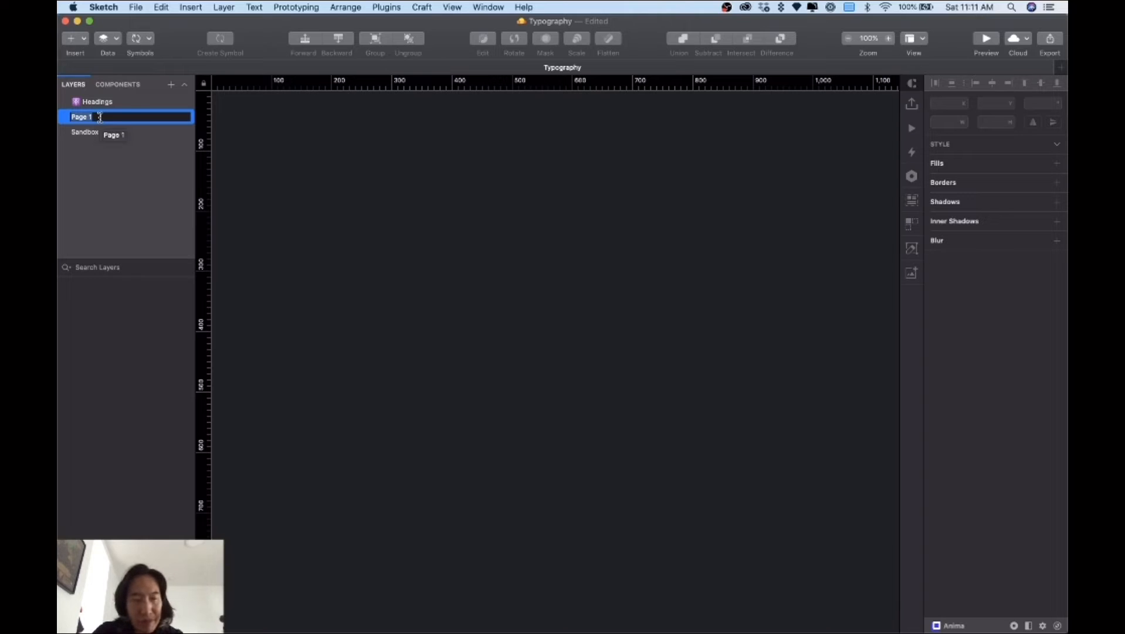
pyautogui.press('ctrl+super+space')
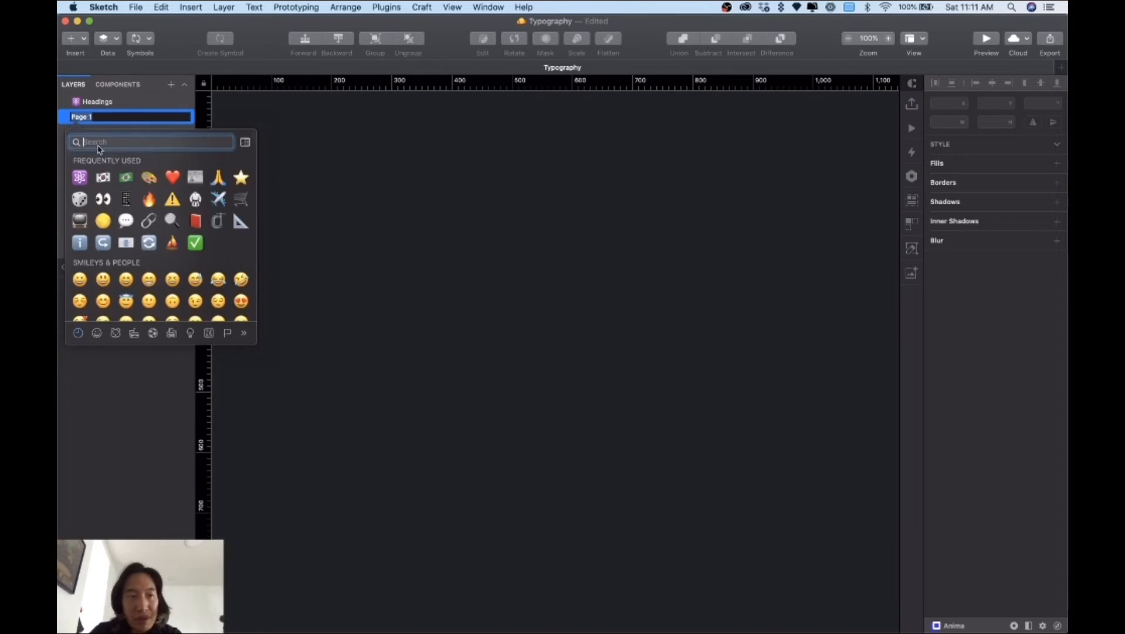
pyautogui.click(80, 175)
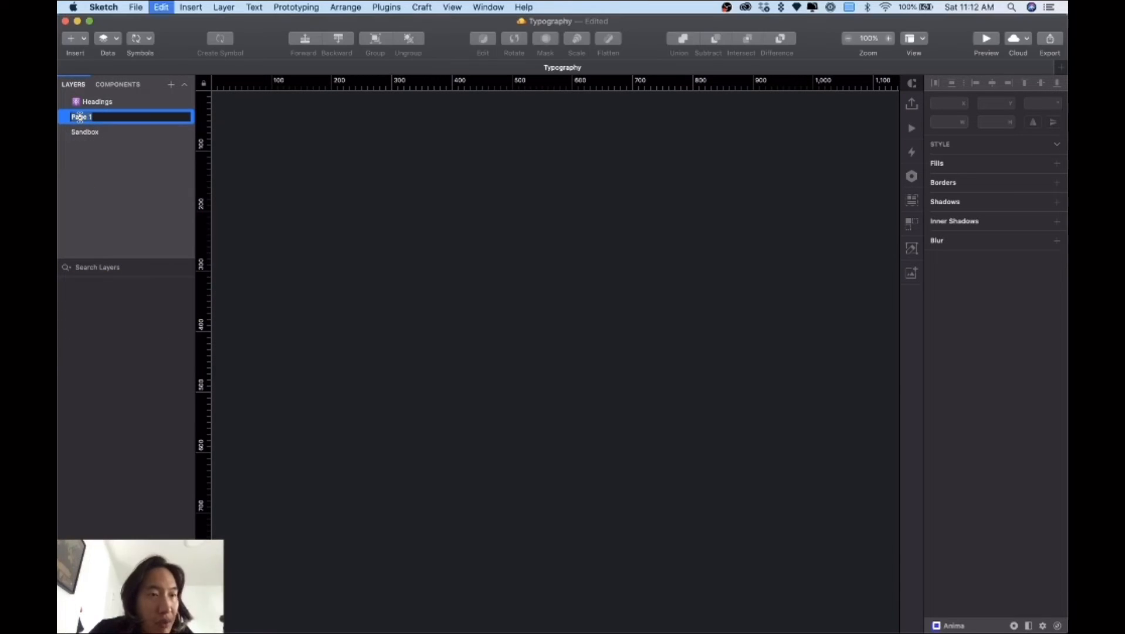
pyautogui.write('Body')
pyautogui.press('Return')
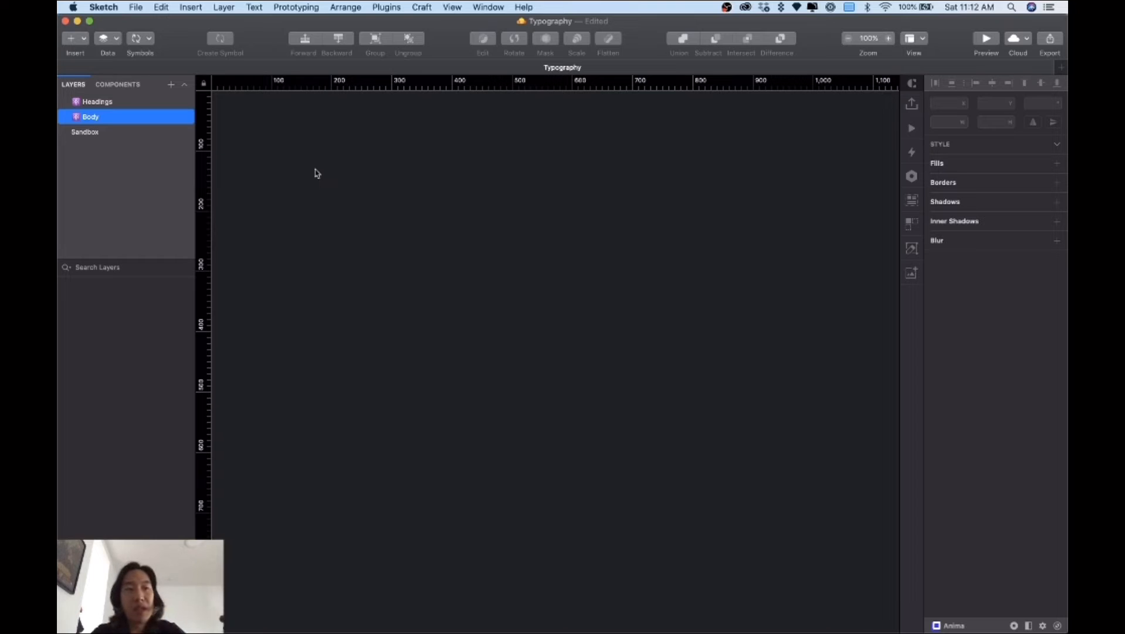
# Check the Light Mode artboard on the Headings page, and insert a Desktop HD artboard on the Body page
pyautogui.click(96, 102)
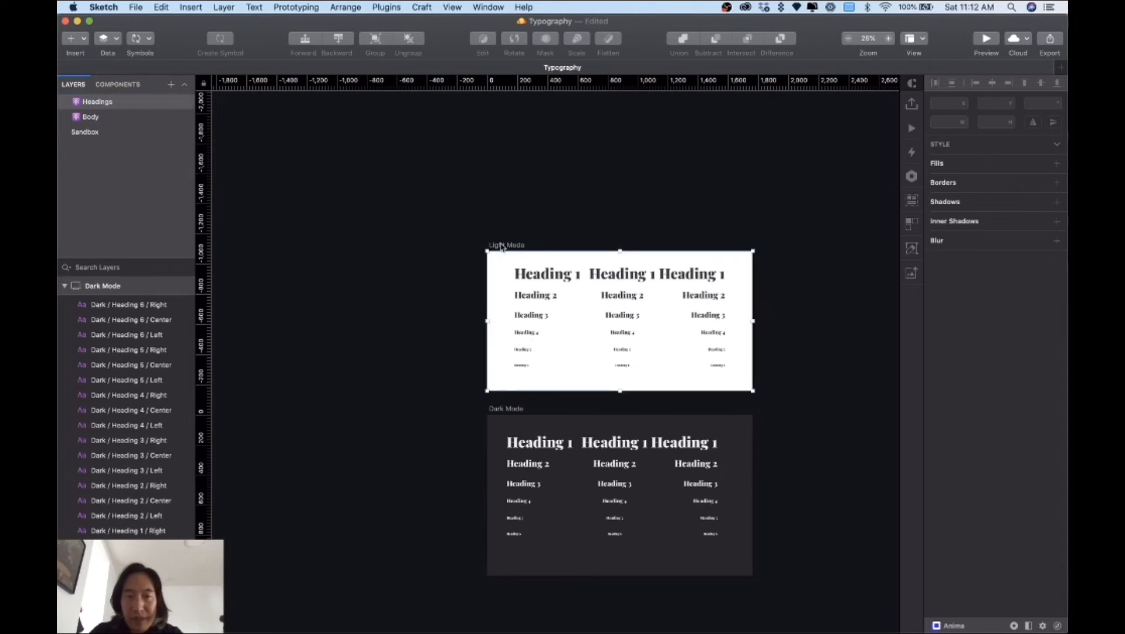
pyautogui.click(501, 246)
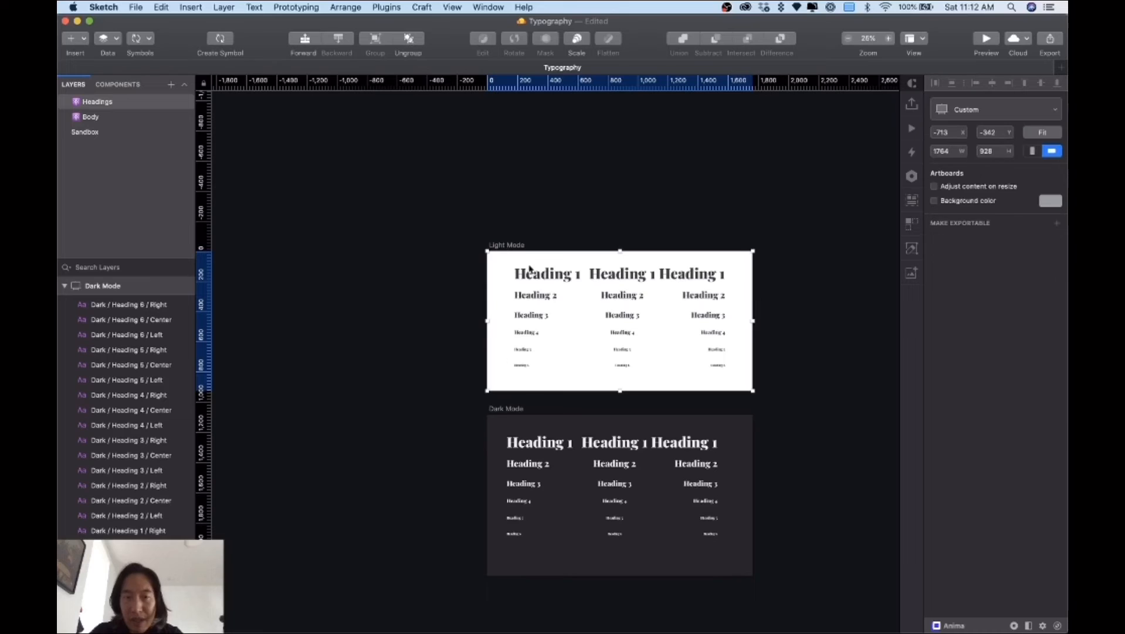
pyautogui.click(437, 383)
pyautogui.click(99, 118)
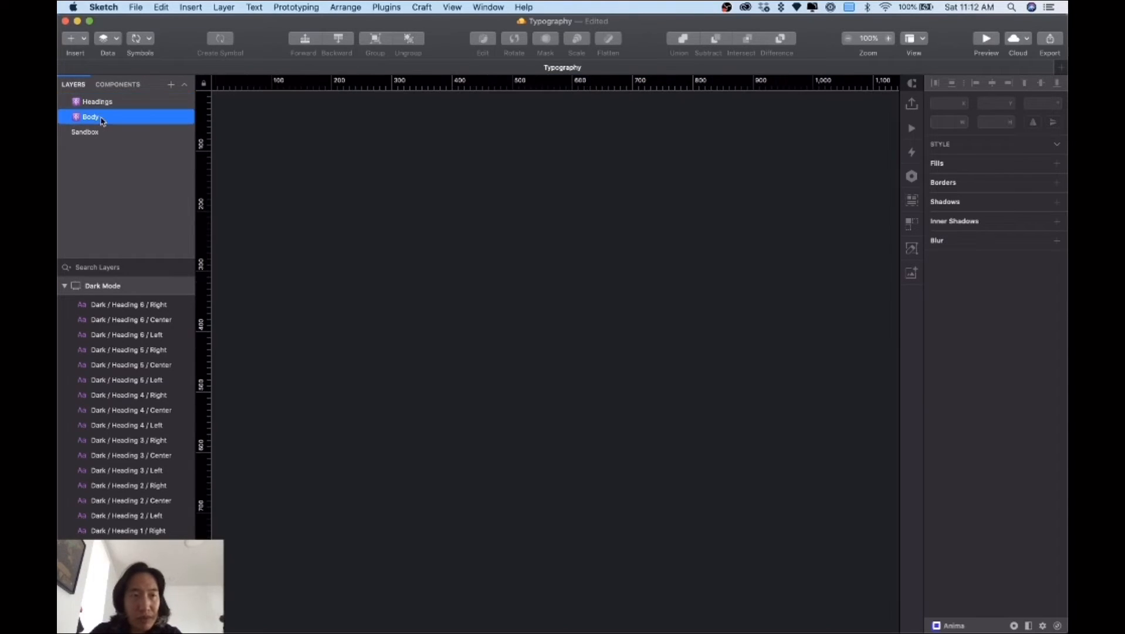
pyautogui.press('a')
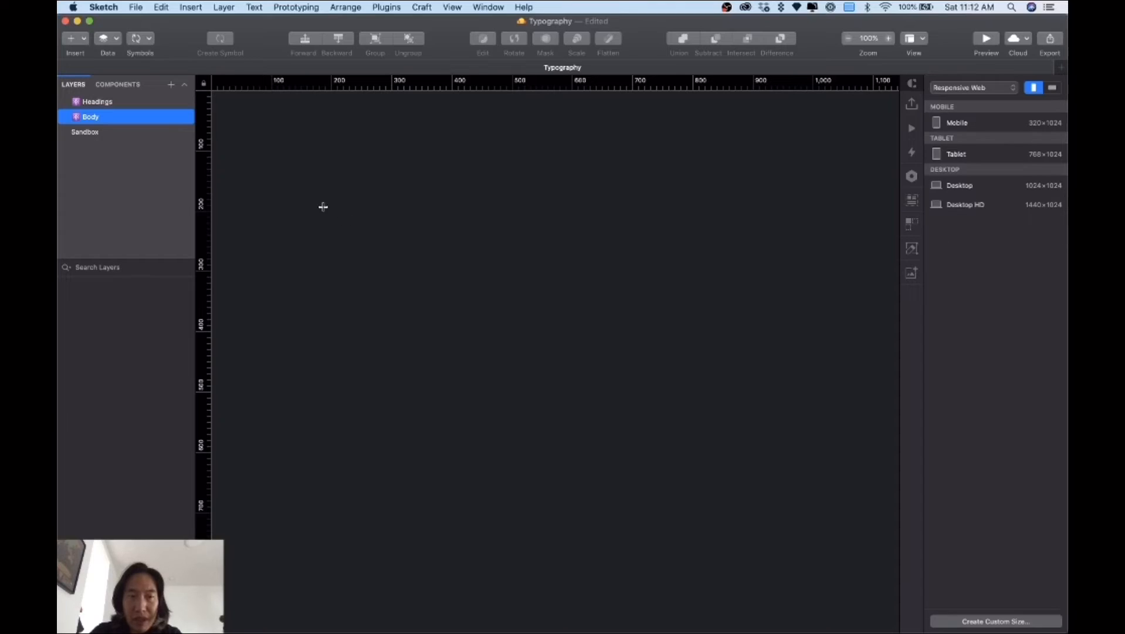
pyautogui.click(940, 205)
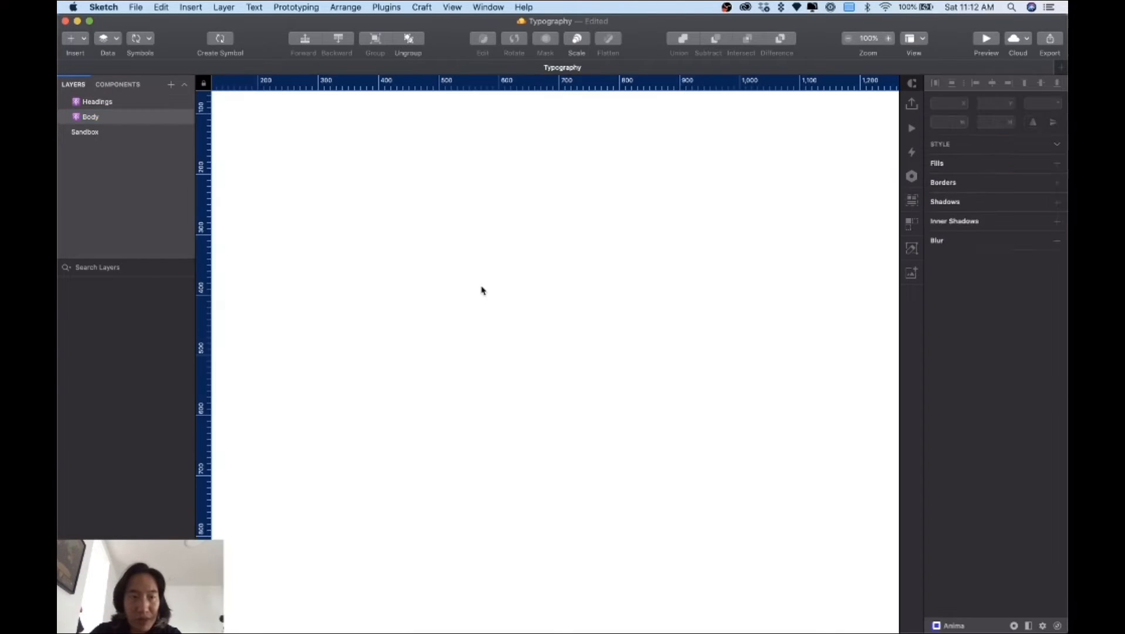
pyautogui.press('super+minus')
pyautogui.press('super+minus')
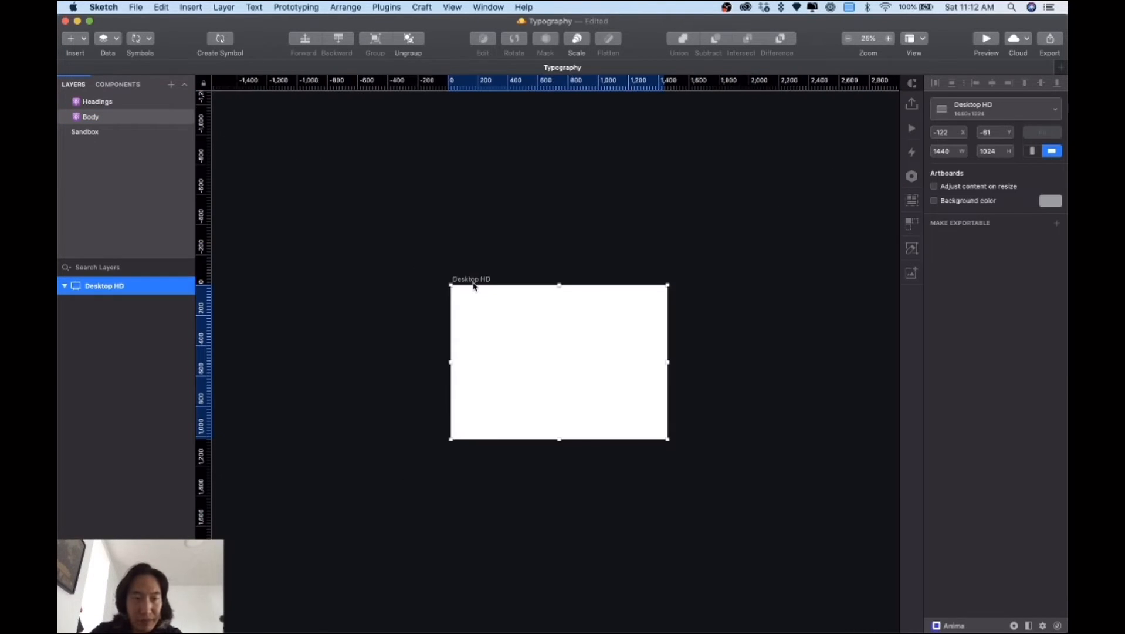
# Rename the Desktop HD artboard as Light Mode / Body
pyautogui.hscroll(4, 474, 286)
pyautogui.doubleClick(152, 284)
pyautogui.write('U')
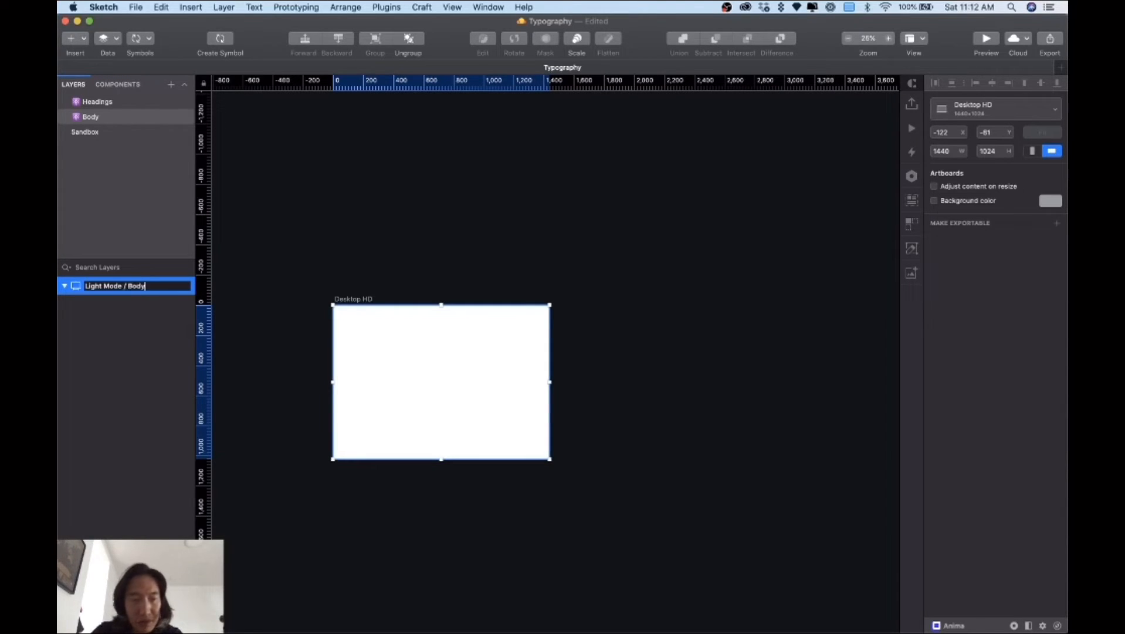
pyautogui.press('Return')
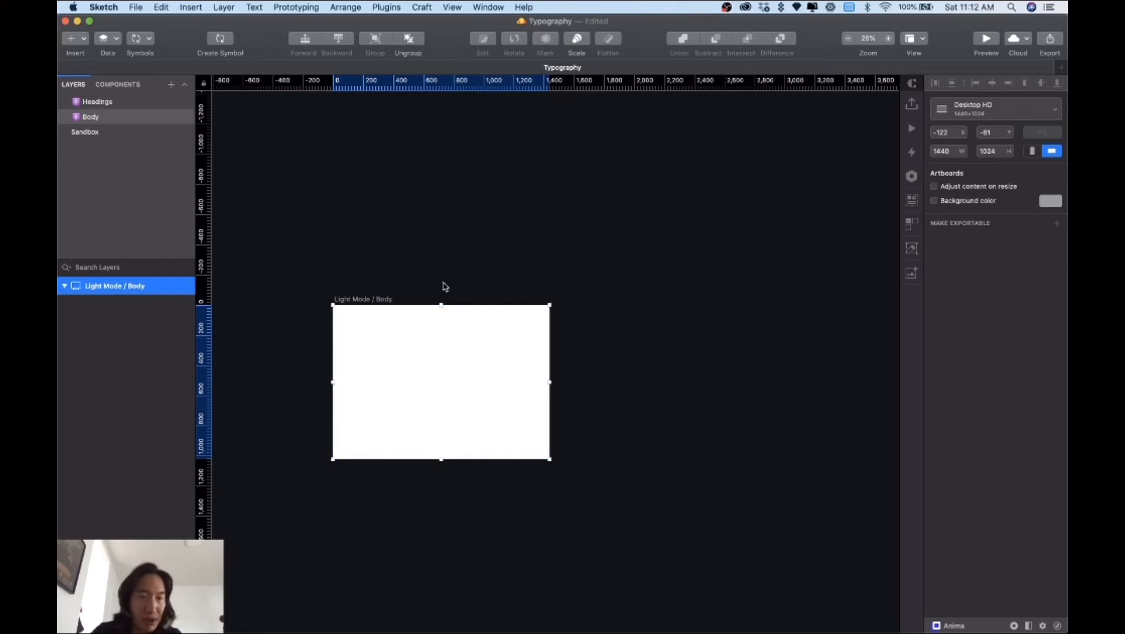
pyautogui.click(434, 286)
pyautogui.click(372, 300)
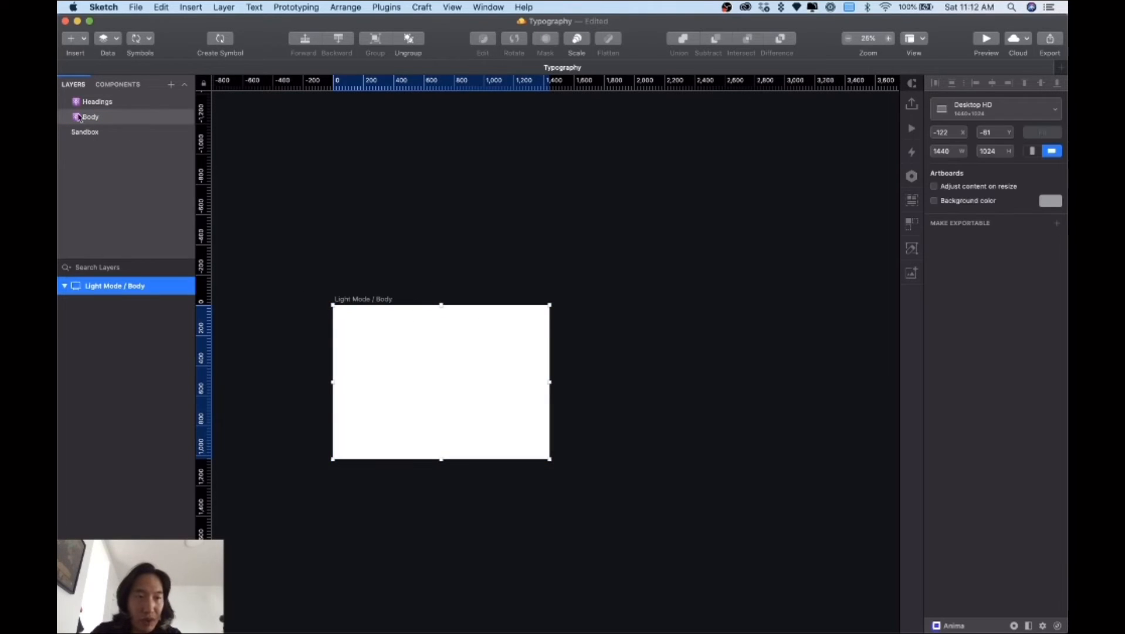
# On the Headings page, rename the Light Mode artboard as Light Mode / Headings and extend the Dark Mode artboard's name in the same pattern
pyautogui.click(92, 102)
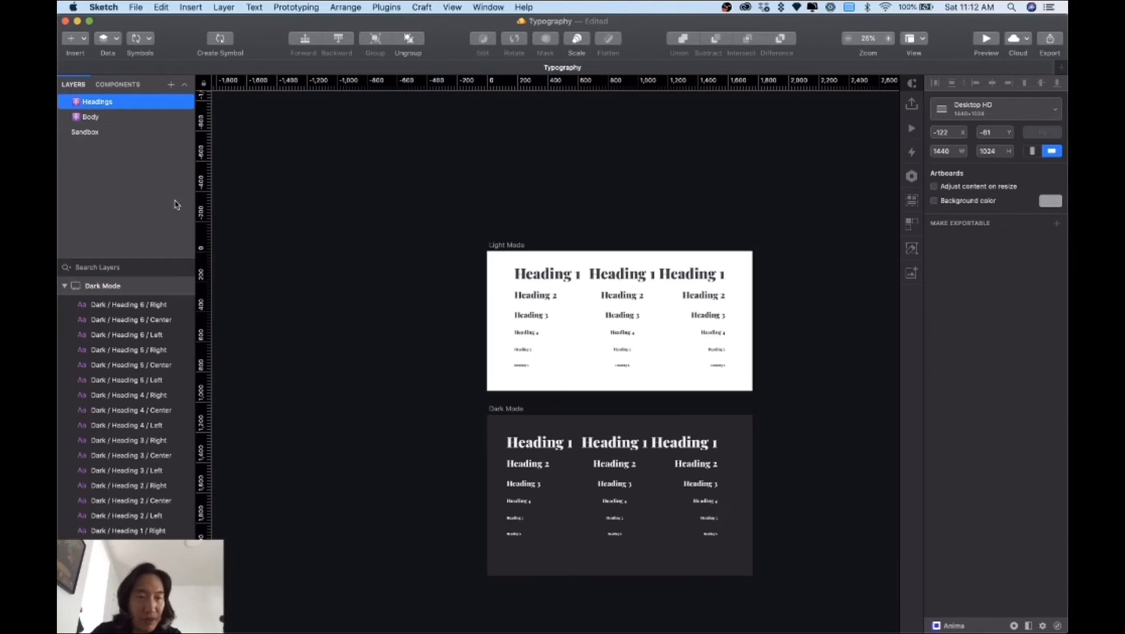
pyautogui.click(498, 246)
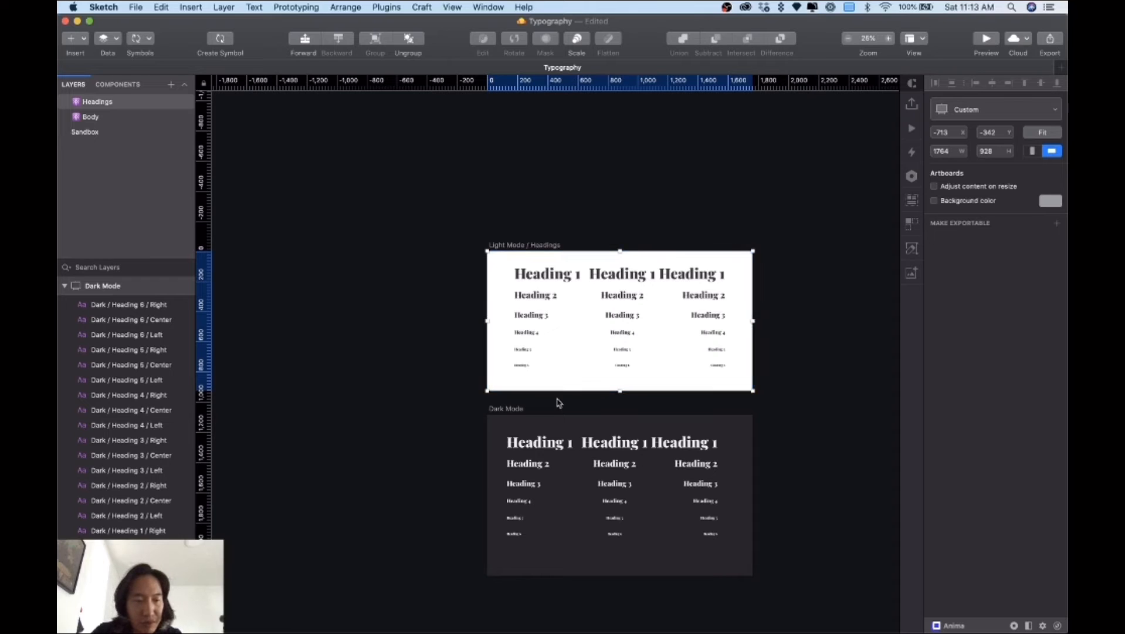
pyautogui.click(522, 411)
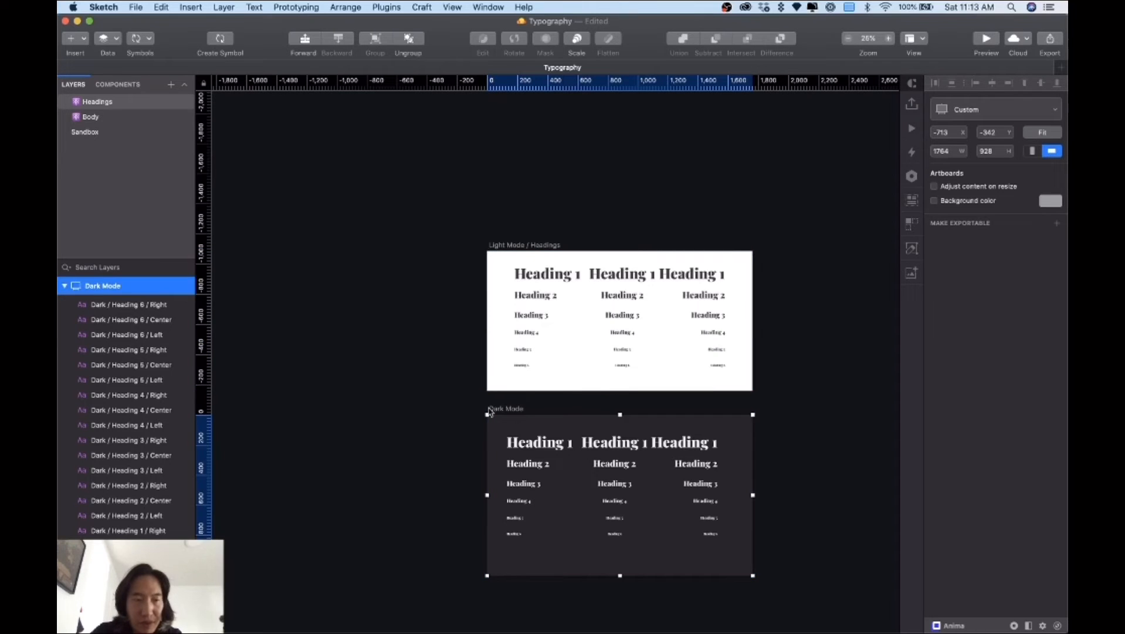
pyautogui.doubleClick(102, 286)
pyautogui.press('Right')
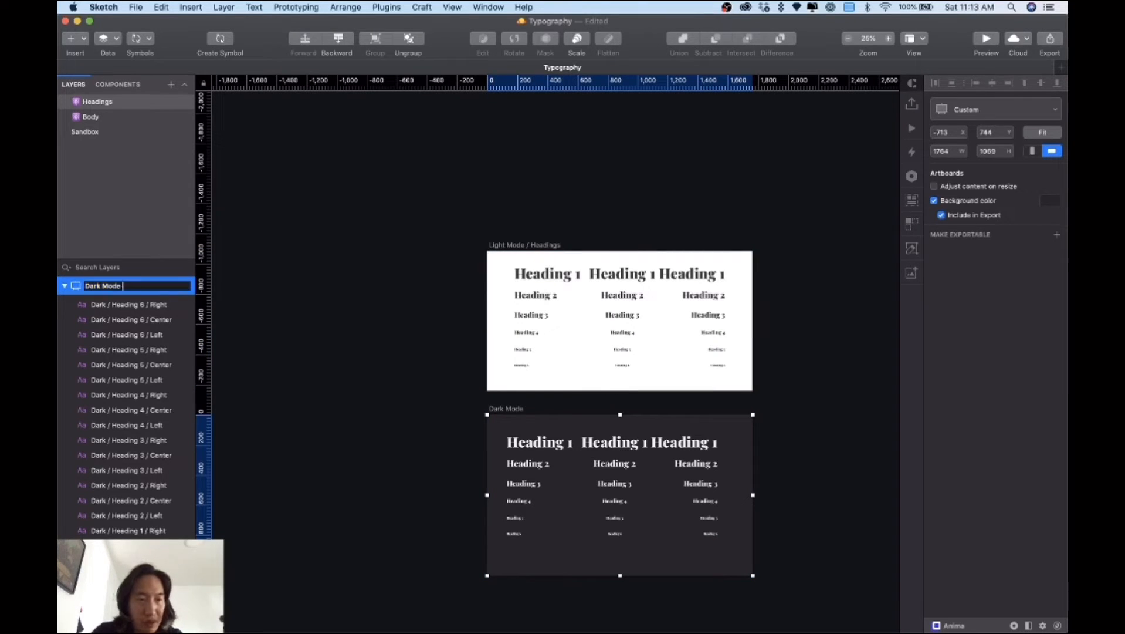
pyautogui.press('Return')
# Return to the Light Mode / Body artboard on the Body page and switch to the Typography / Heading Sizes spreadsheet in Chrome
pyautogui.click(130, 117)
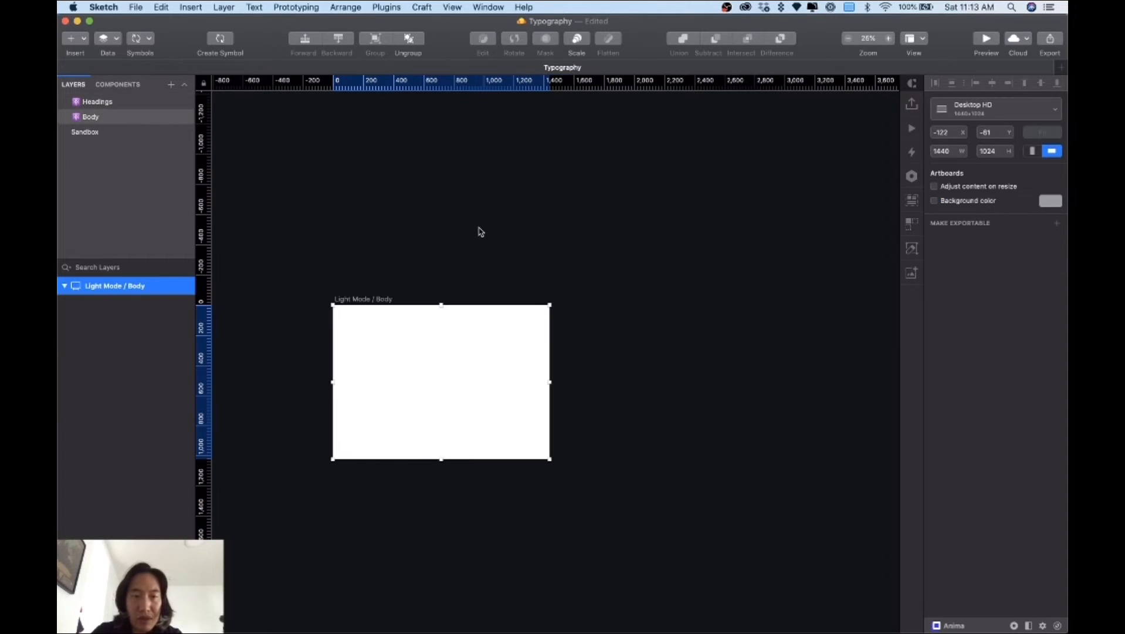
pyautogui.click(480, 231)
pyautogui.click(367, 300)
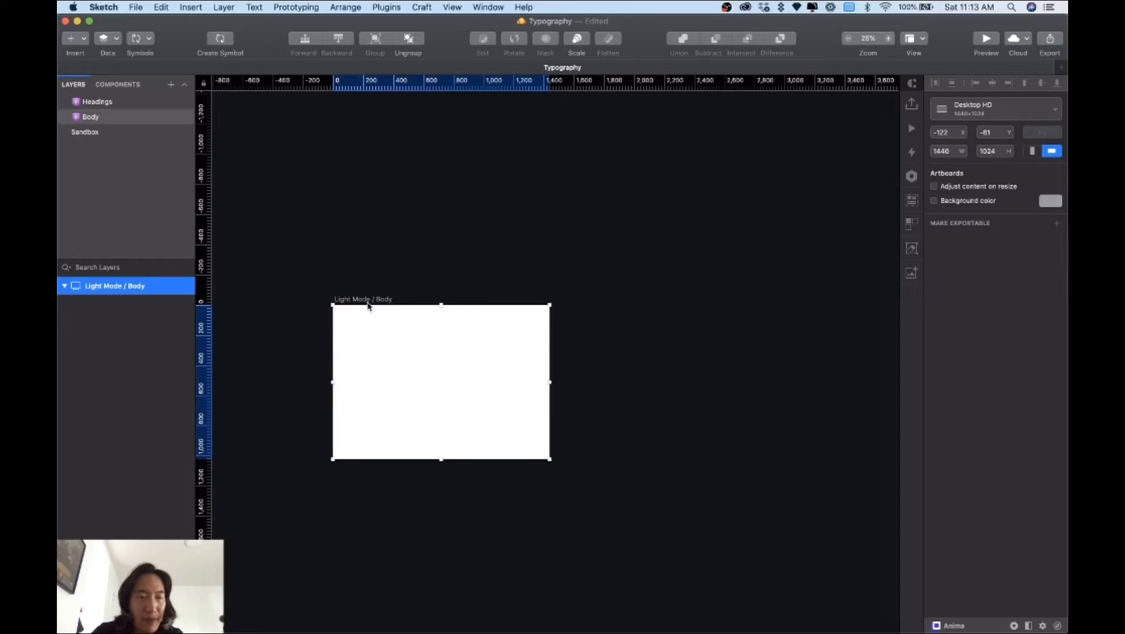
pyautogui.hotkey('ctrl', 'Up')
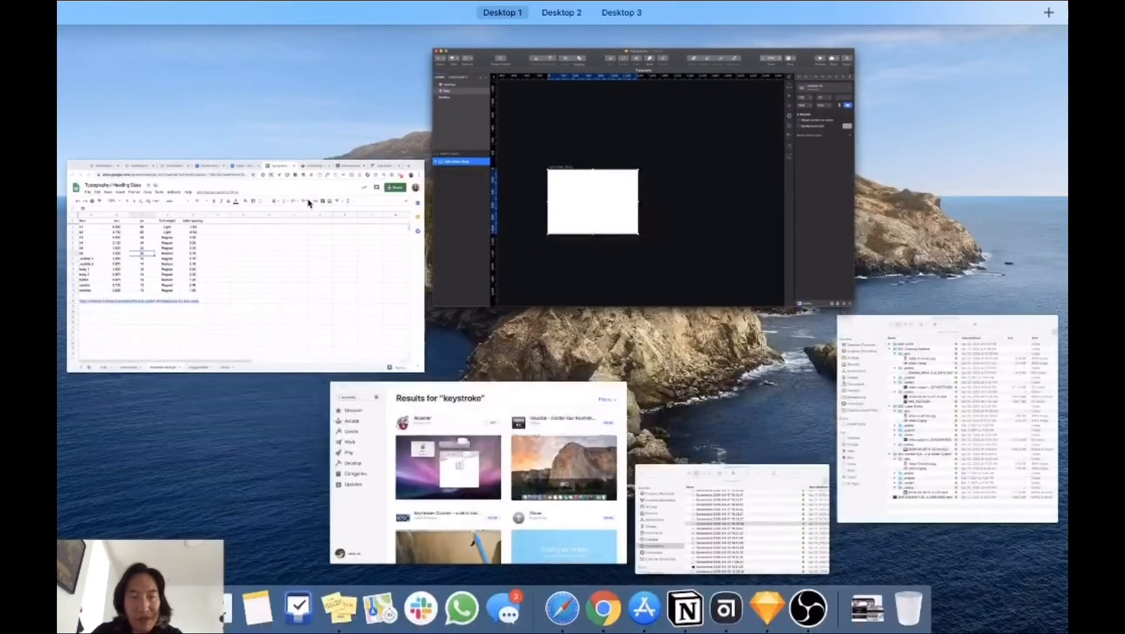
pyautogui.click(300, 251)
pyautogui.click(217, 335)
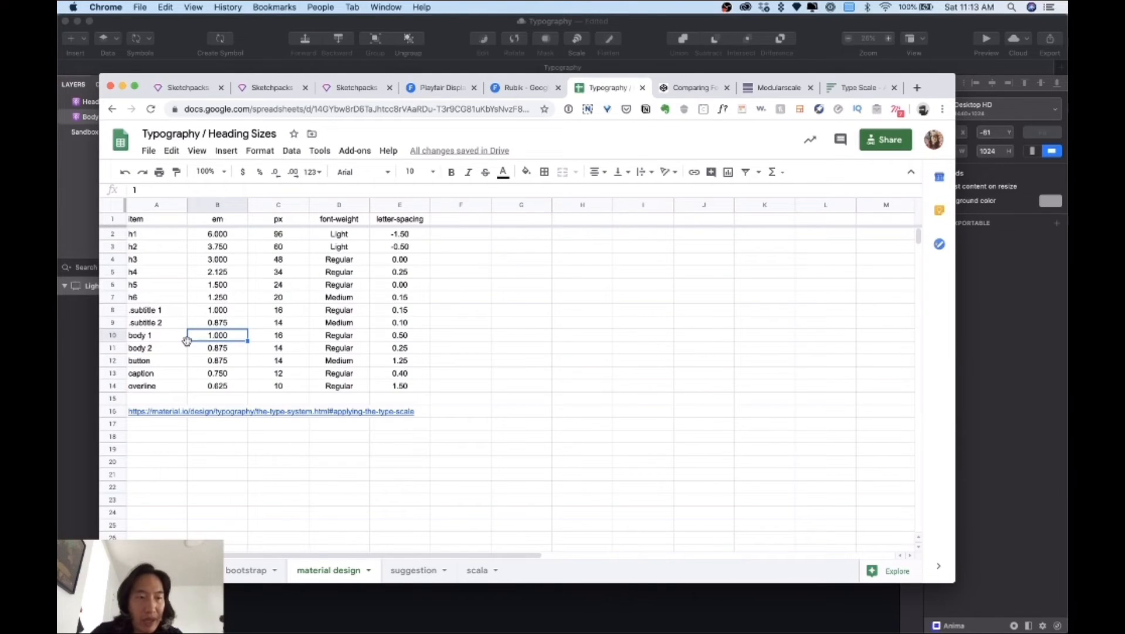
# Examine the subtitle, body, button and caption rows on the material design sheet
pyautogui.click(159, 338)
pyautogui.click(158, 313)
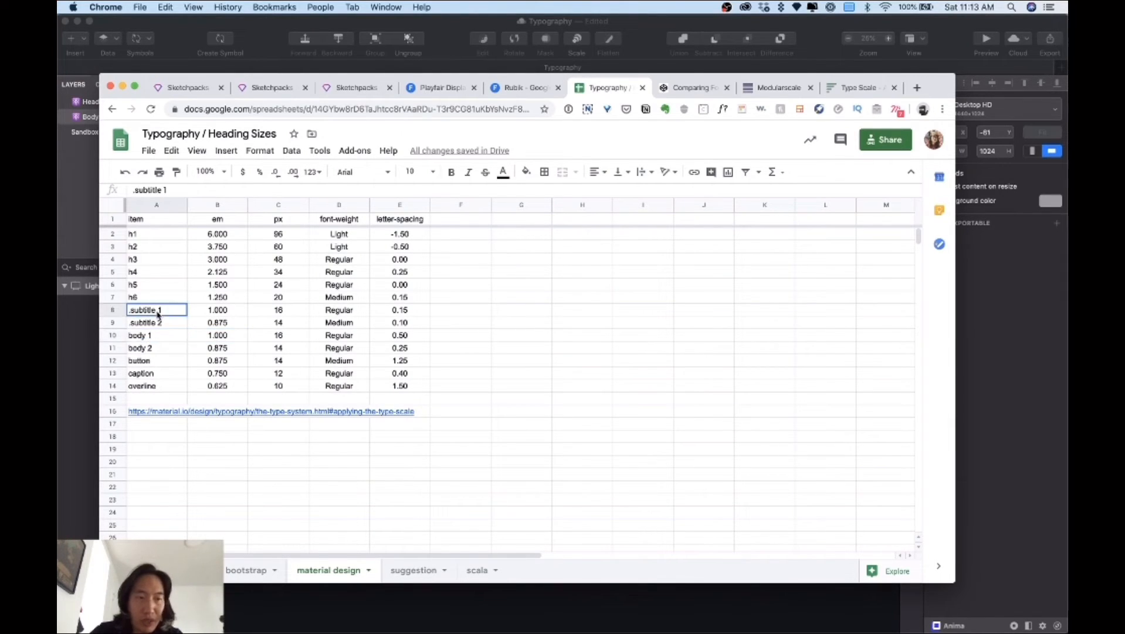
pyautogui.click(161, 325)
pyautogui.click(161, 335)
pyautogui.click(165, 349)
pyautogui.click(224, 337)
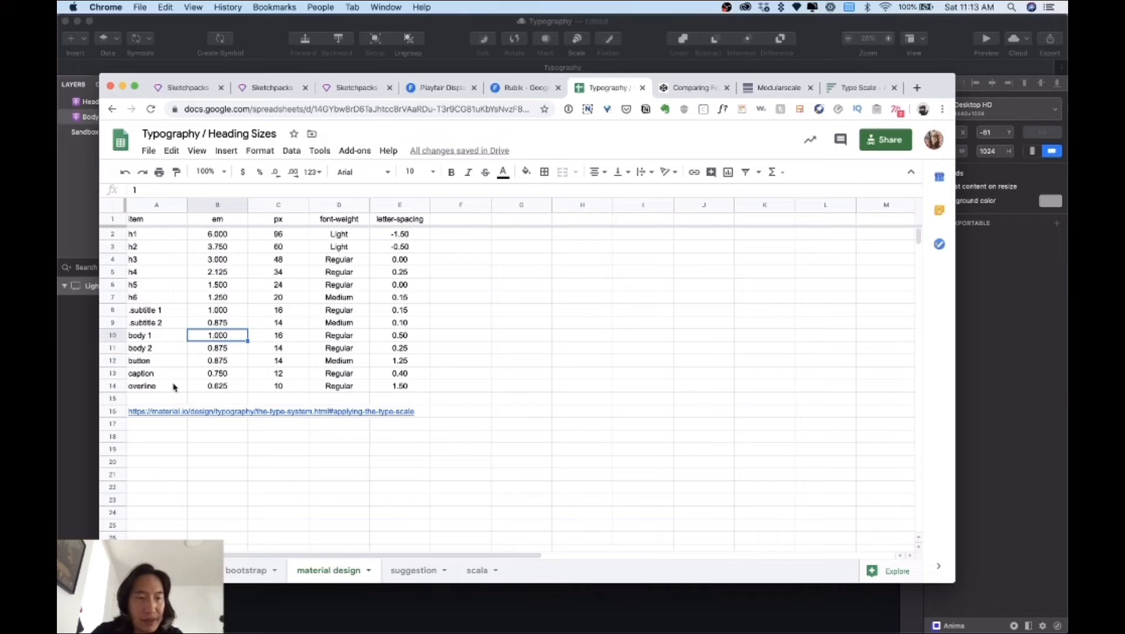
pyautogui.click(166, 362)
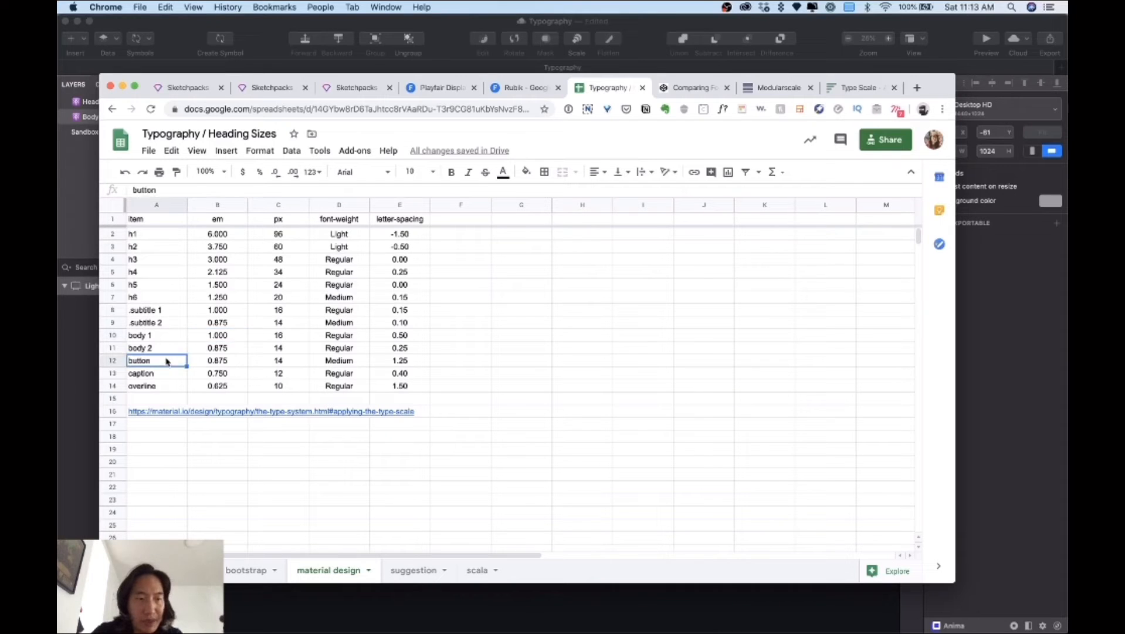
pyautogui.click(171, 375)
# Select the overline, caption, body 2 and body 1 item cells together in the spreadsheet
pyautogui.click(161, 389)
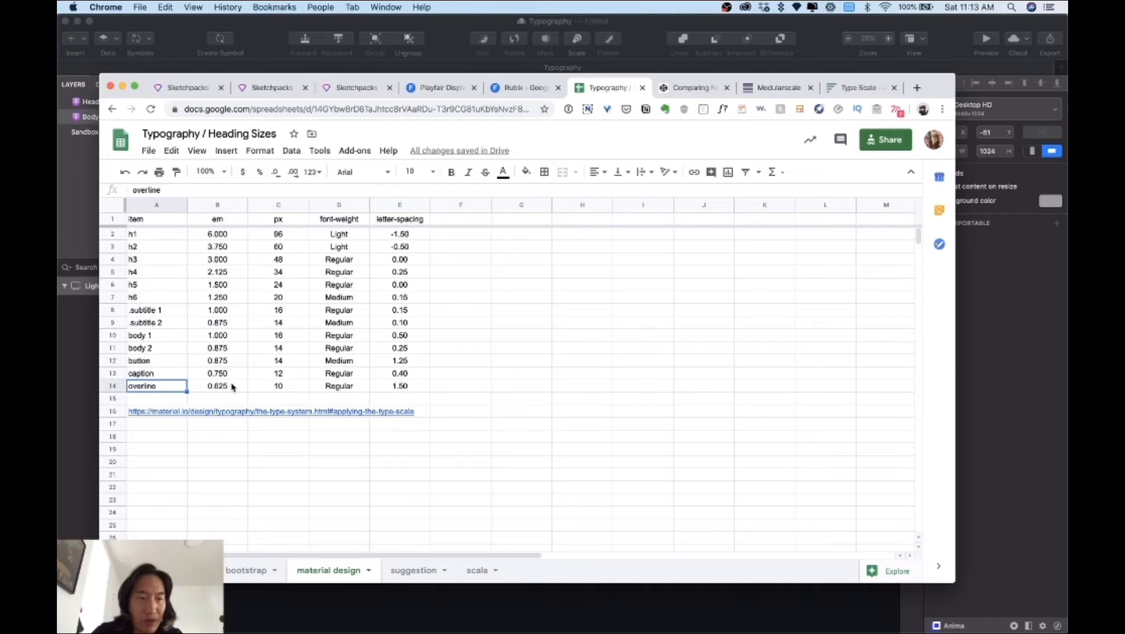
pyautogui.keyDown('super'); pyautogui.click(159, 373); pyautogui.keyUp('super')
pyautogui.keyDown('super'); pyautogui.click(159, 347); pyautogui.keyUp('super')
pyautogui.keyDown('super'); pyautogui.click(158, 335); pyautogui.keyUp('super')
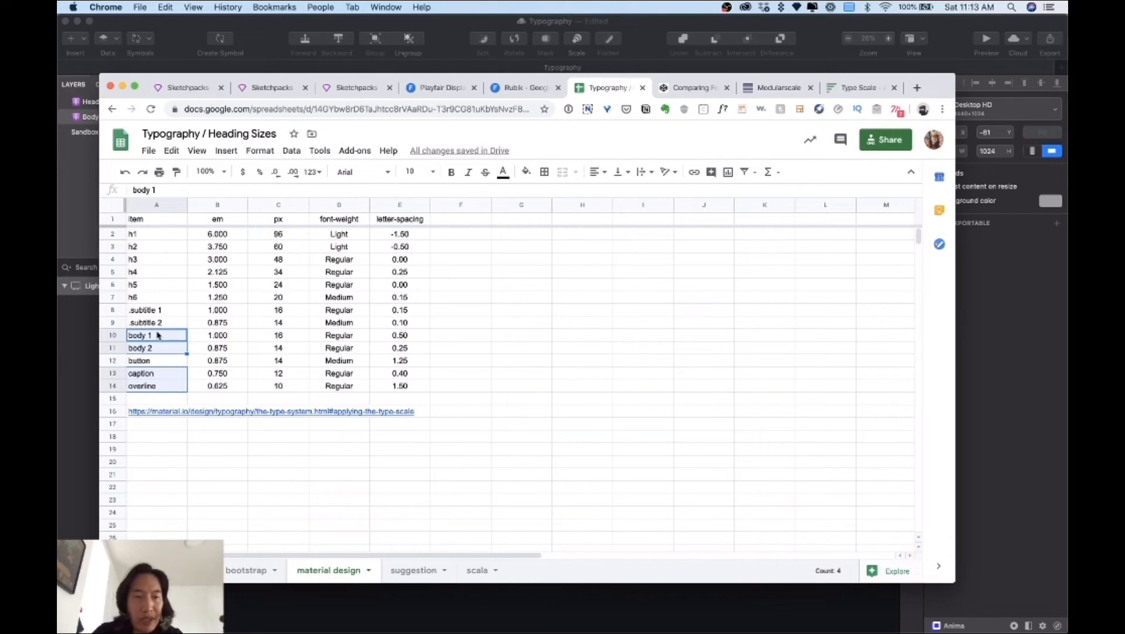
# Switch back to Sketch and bring up the Body page with its Light Mode / Body artboard at 50% zoom
pyautogui.press('super+Tab')
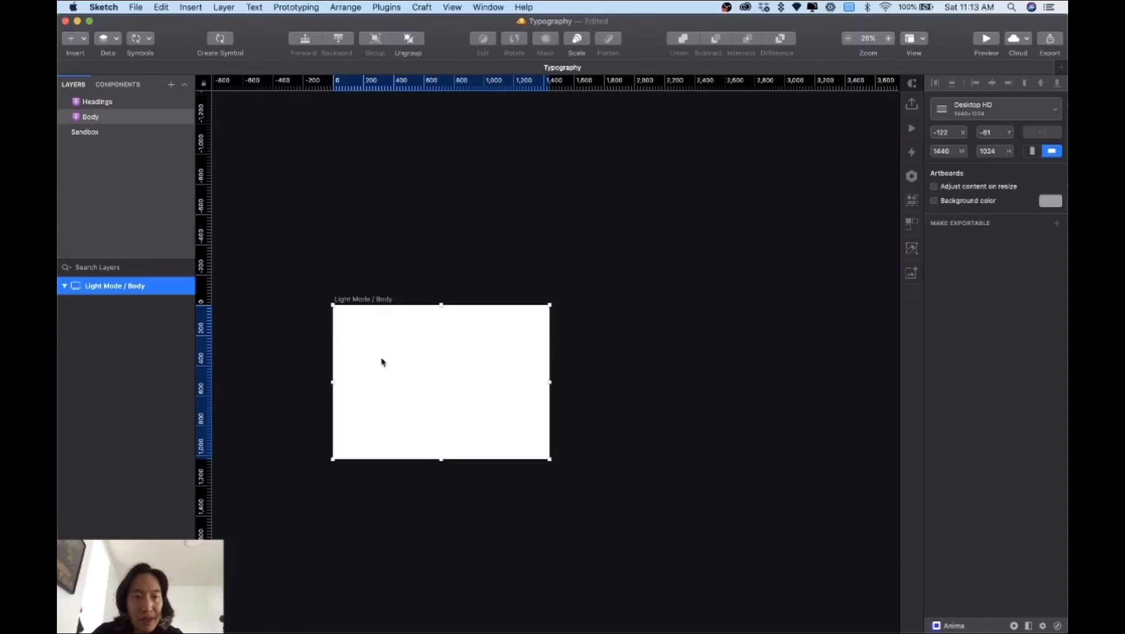
pyautogui.press('super+plus')
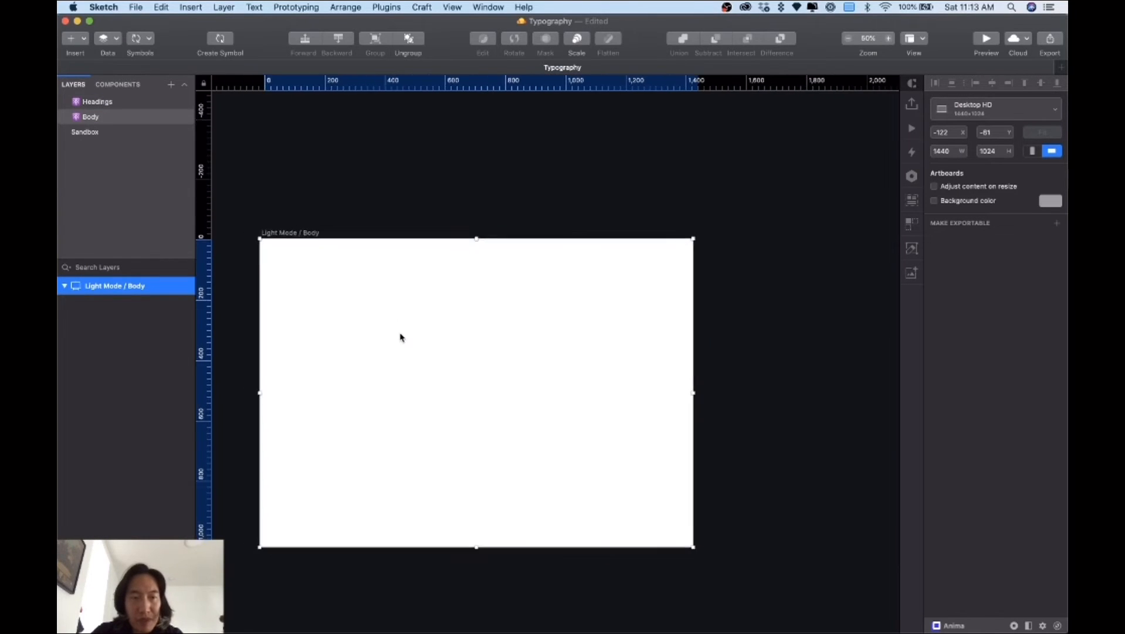
pyautogui.click(93, 117)
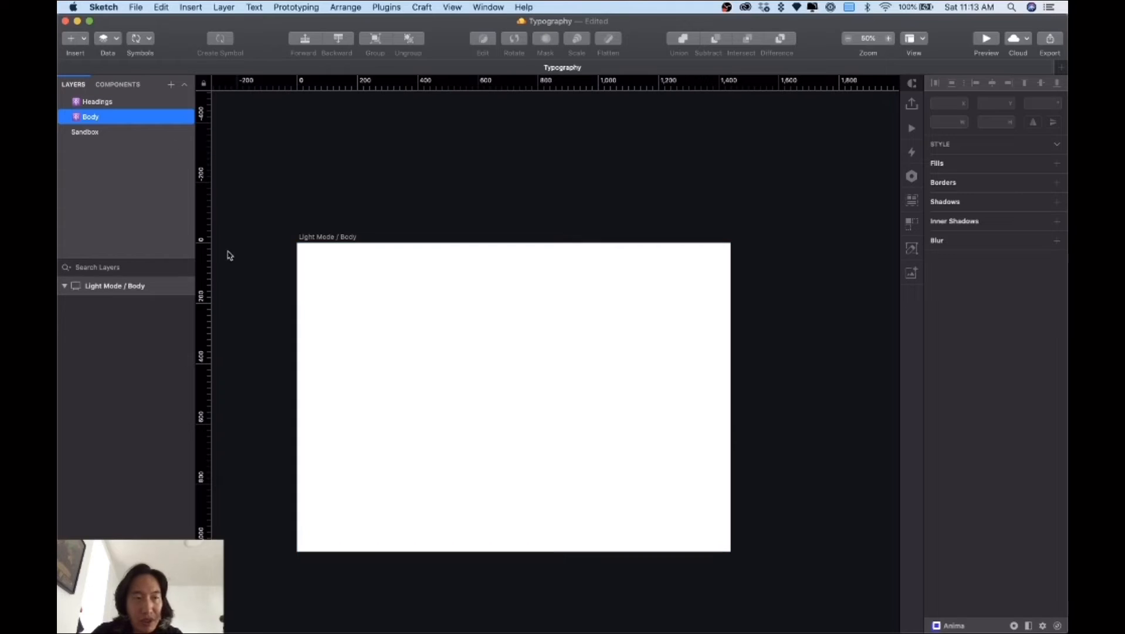
# Add a text layer reading "Body" near the upper-left corner of the Light Mode / Body artboard
pyautogui.press('t')
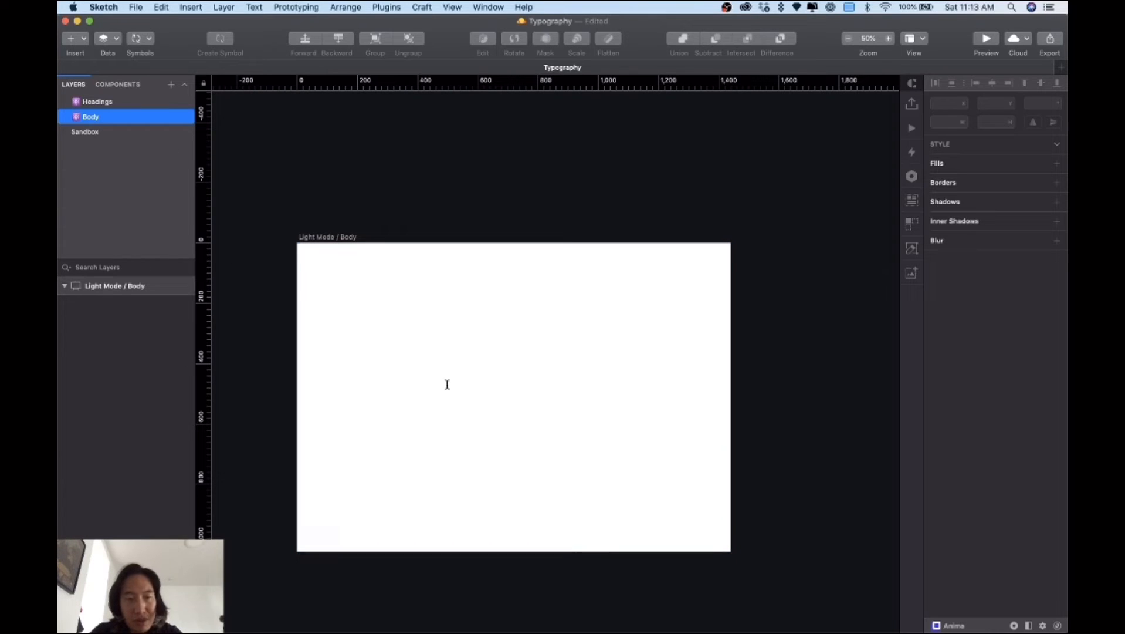
pyautogui.click(327, 302)
pyautogui.write('Body')
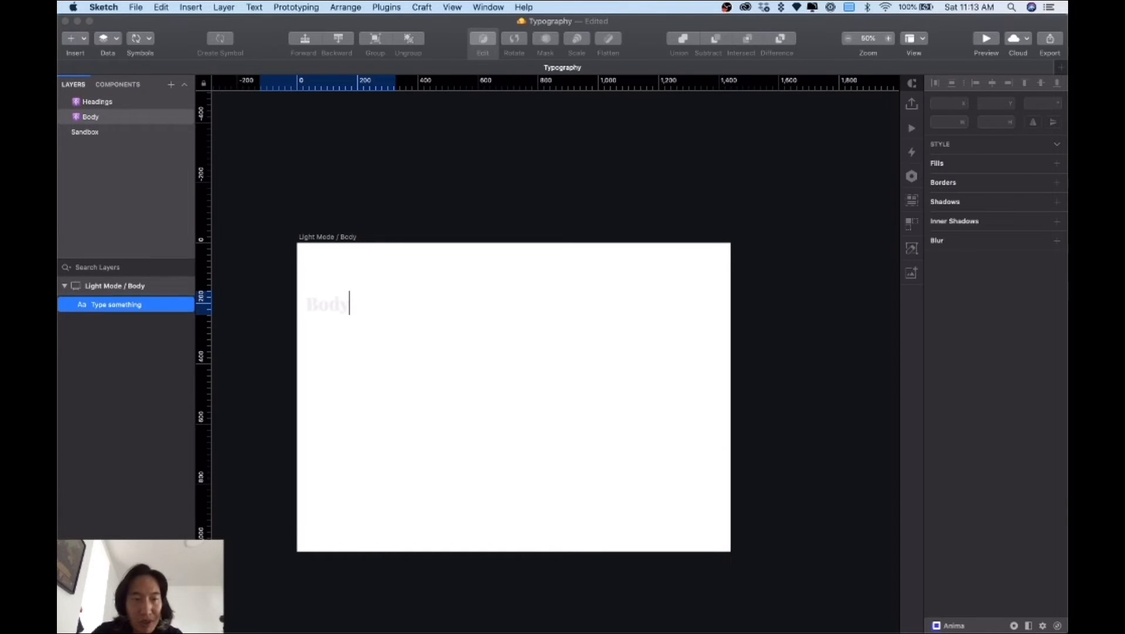
pyautogui.press('Escape')
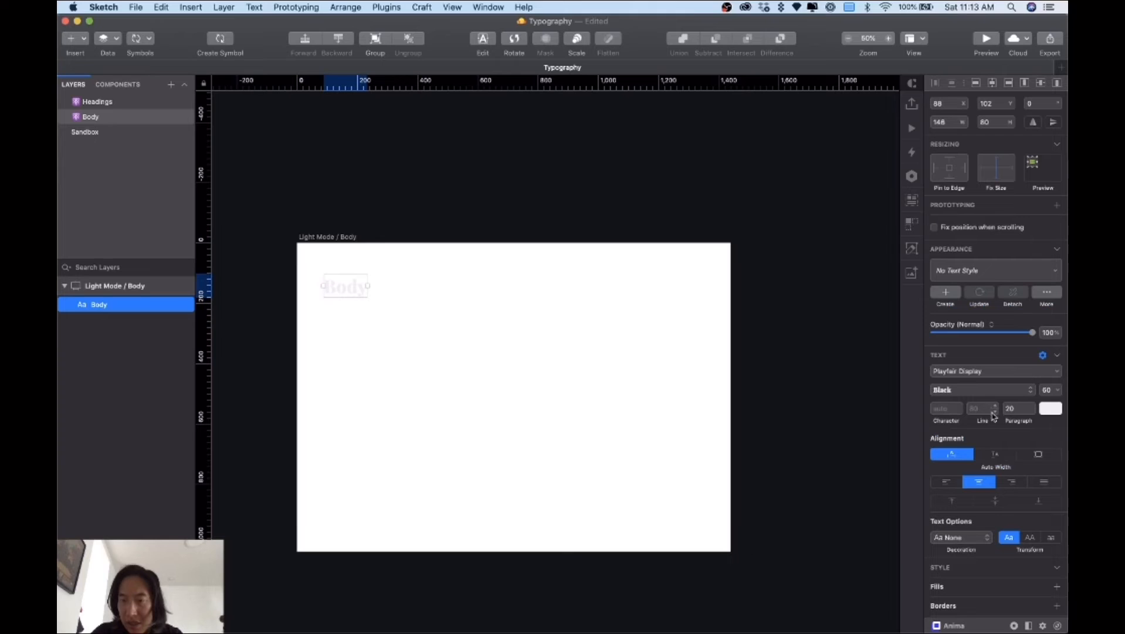
# Set the Body text's color to hex 333333
pyautogui.click(1049, 409)
pyautogui.moveTo(960, 505); pyautogui.dragTo(927, 514)
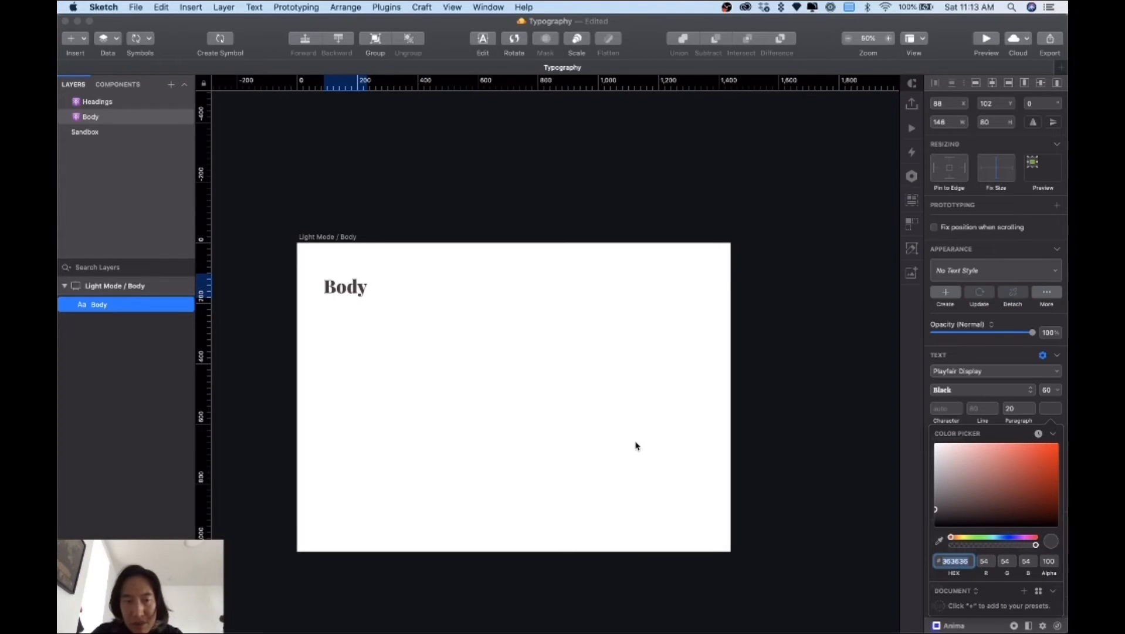
pyautogui.write('33')
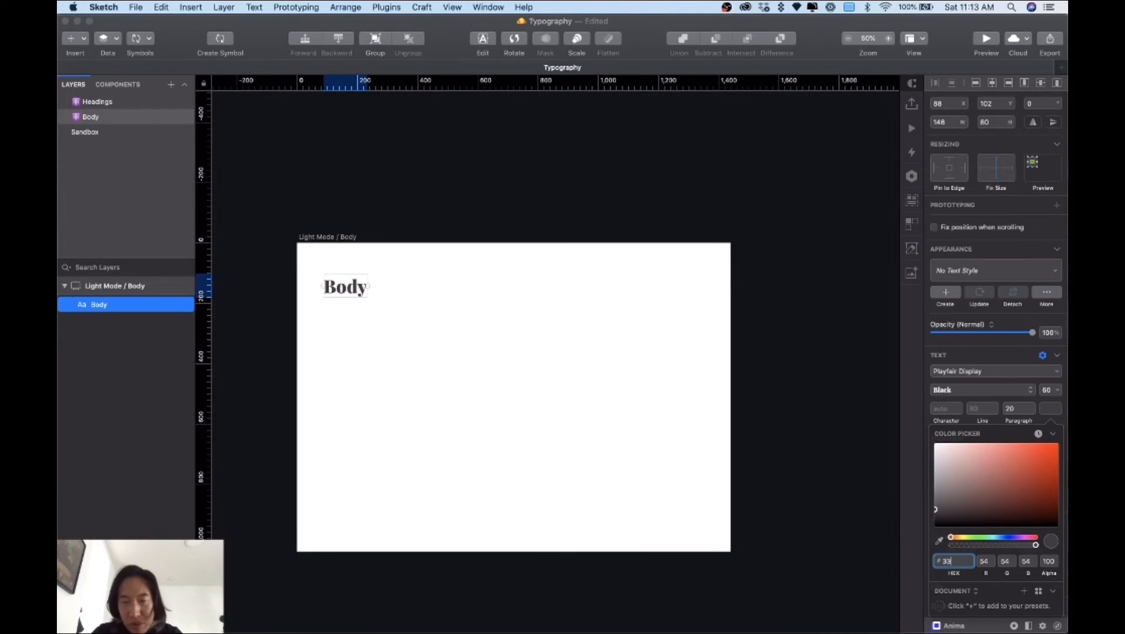
pyautogui.press('Return')
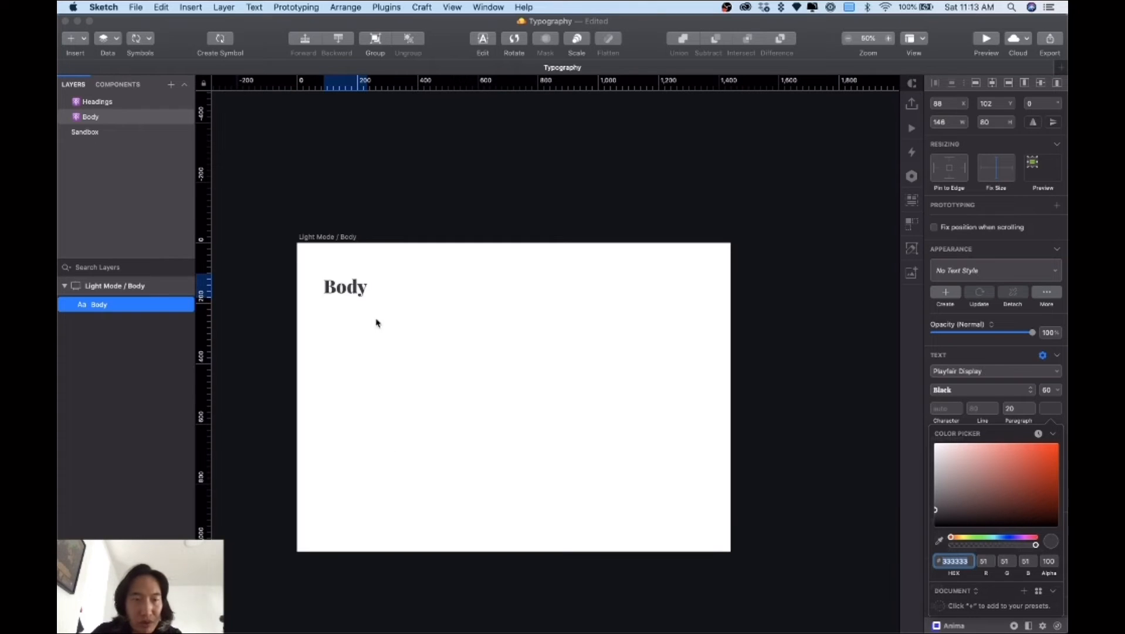
# Duplicate the Body text below itself, change the copy to "Paragraph" and align its left edge with Body
pyautogui.moveTo(345, 293); pyautogui.dragTo(344, 329)
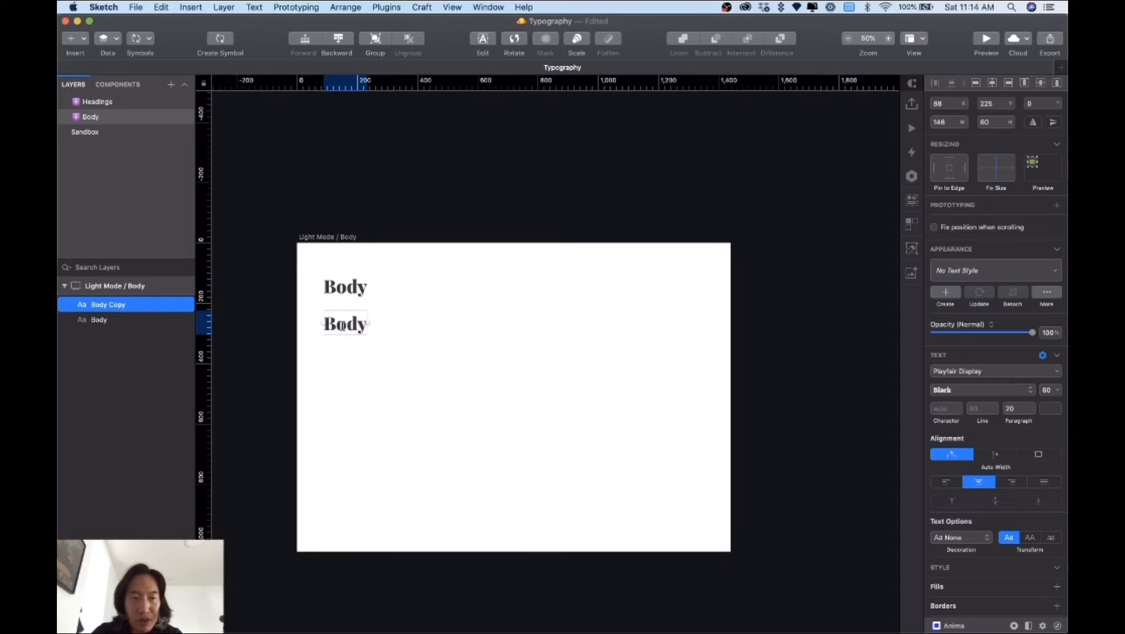
pyautogui.doubleClick(342, 325)
pyautogui.write('Paragr')
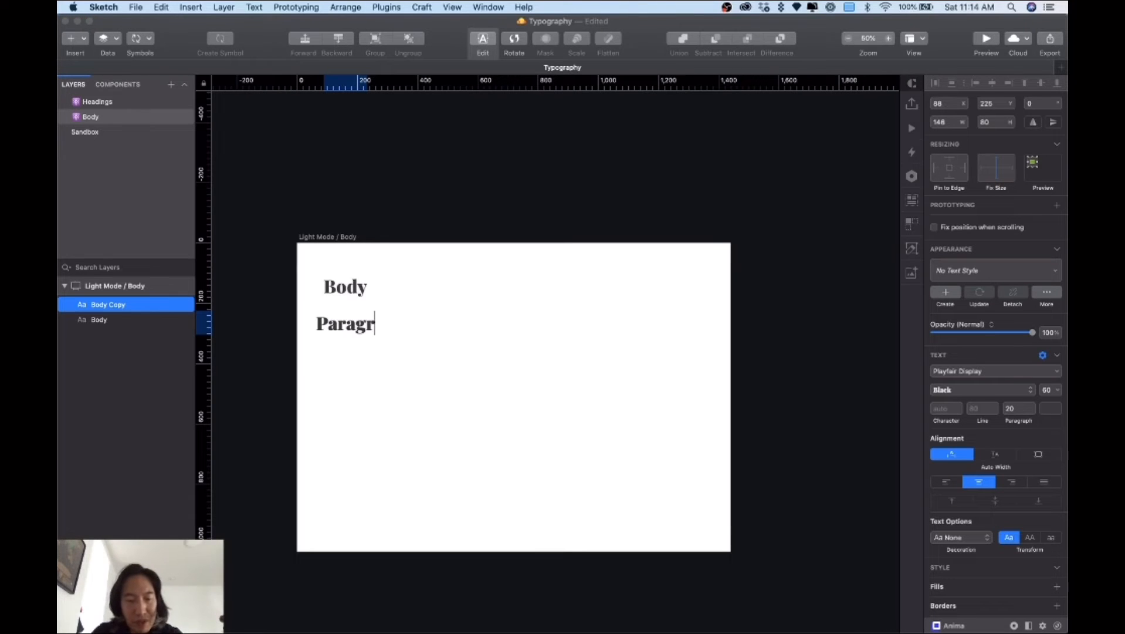
pyautogui.write('aph')
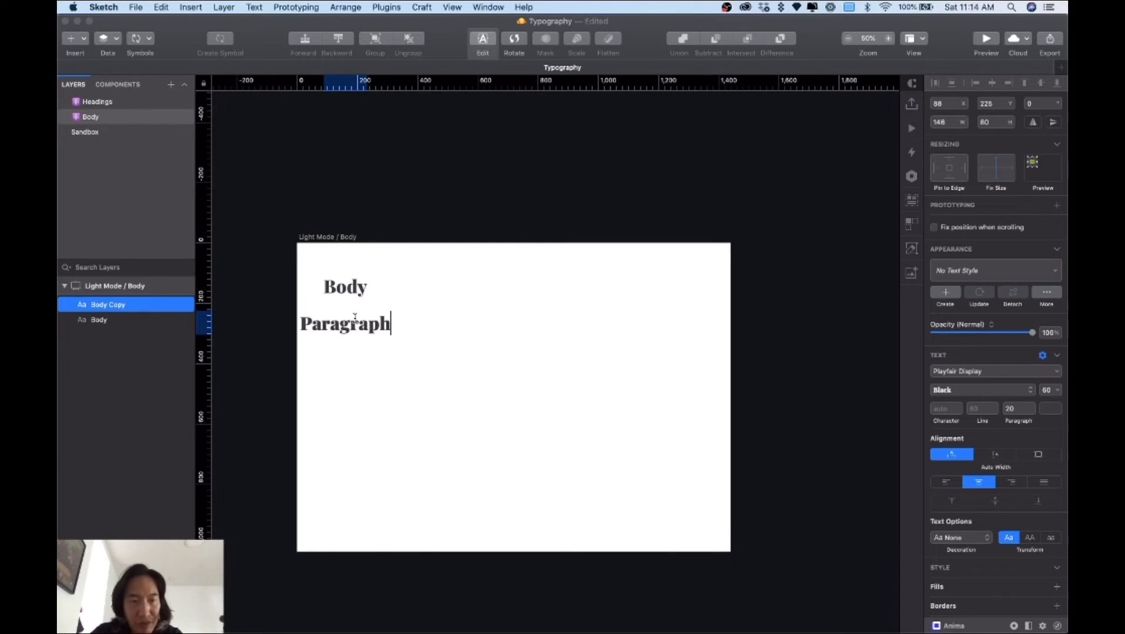
pyautogui.press('Escape')
pyautogui.click(373, 328)
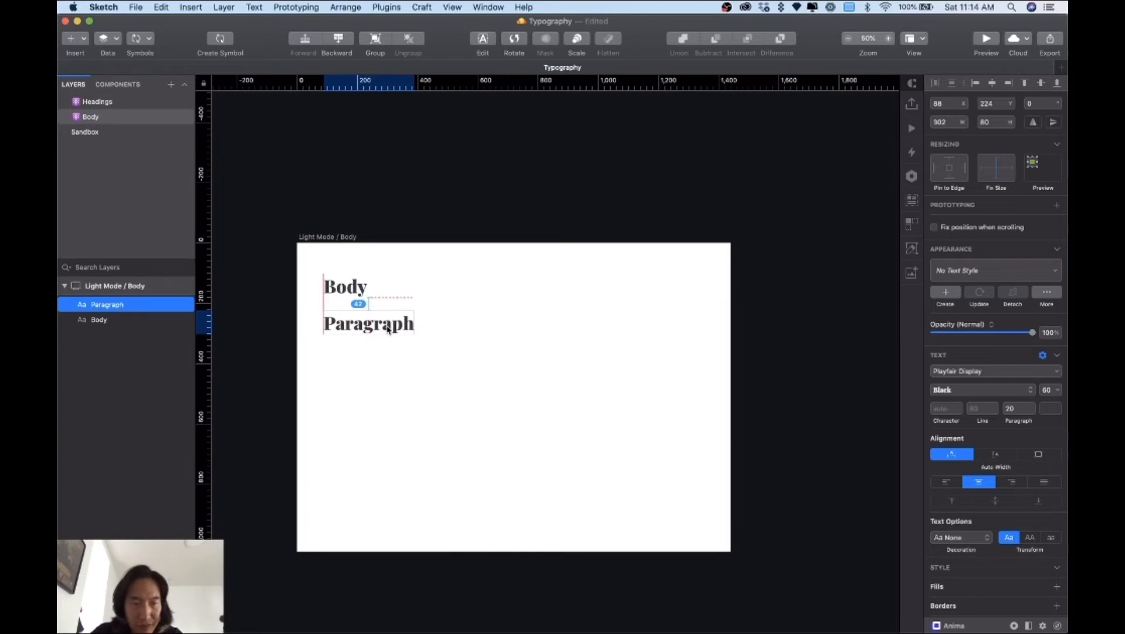
# Check the item names in the Chrome spreadsheet, return to Sketch and duplicate the Paragraph text below itself, changing the copy to "Caption"
pyautogui.hotkey('ctrl', 'Up')
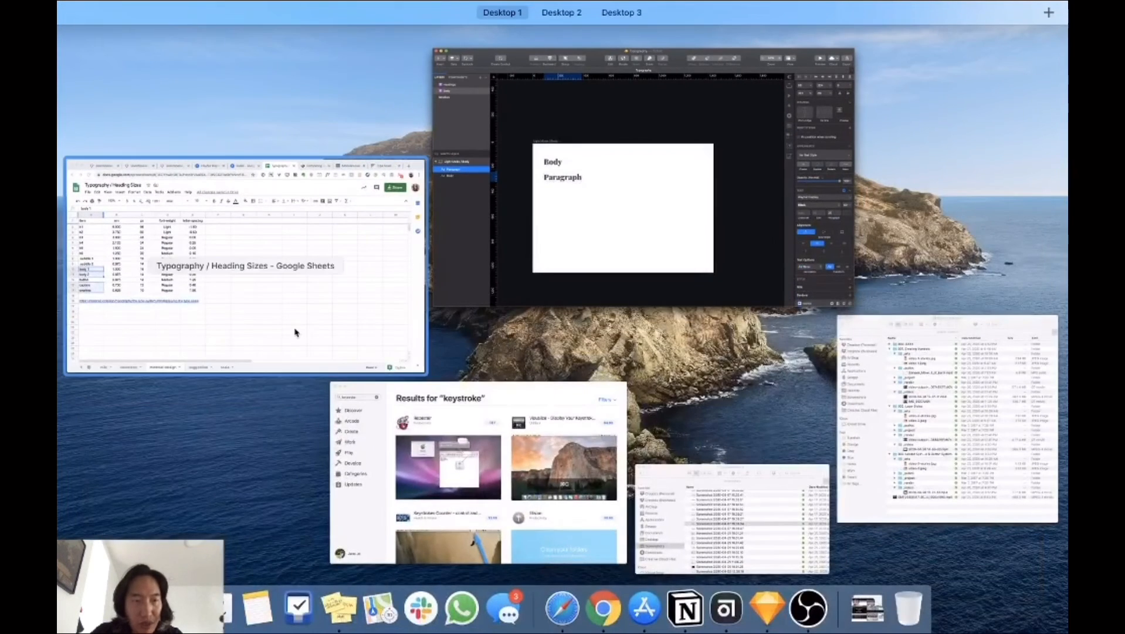
pyautogui.click(294, 329)
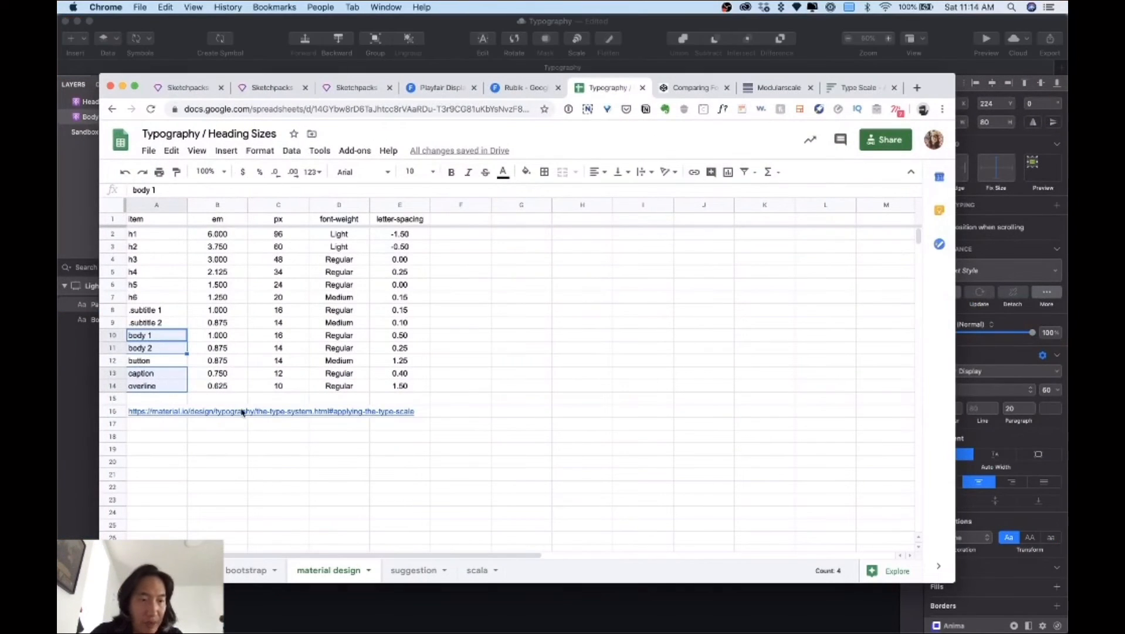
pyautogui.hotkey('ctrl', 'Up')
pyautogui.click(575, 281)
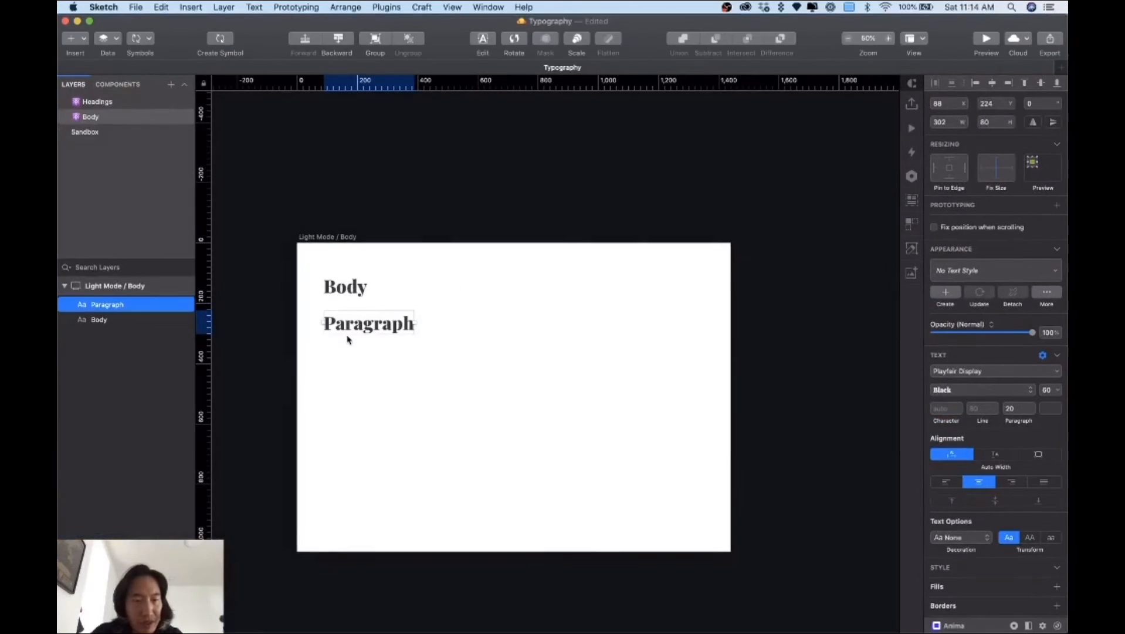
pyautogui.moveTo(355, 332); pyautogui.dragTo(355, 369)
pyautogui.doubleClick(355, 364)
pyautogui.write('C')
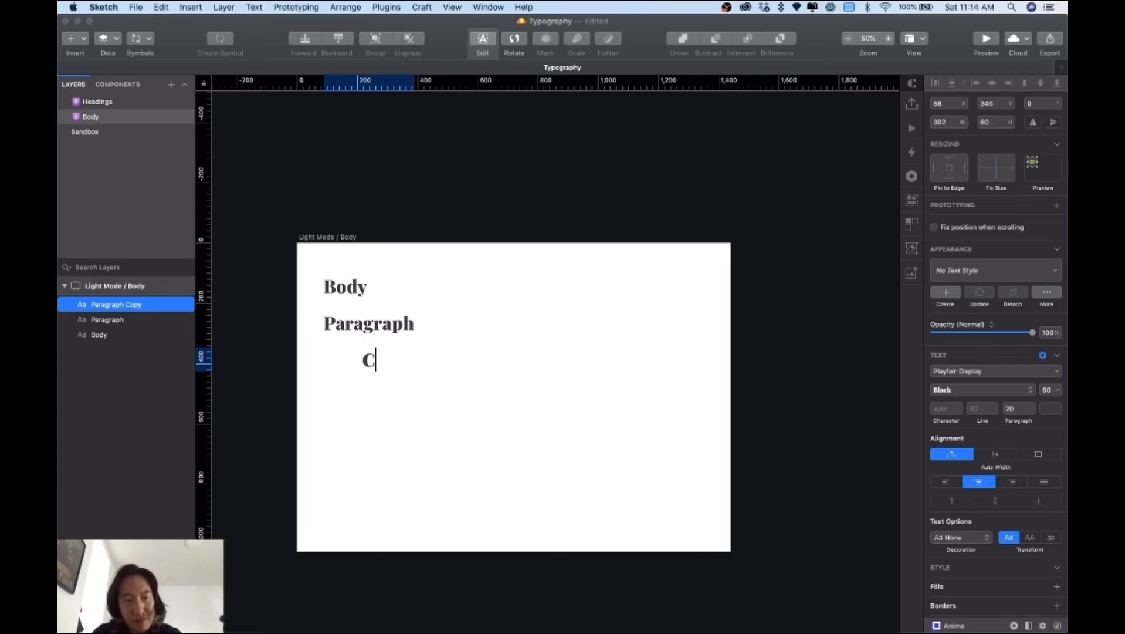
pyautogui.write('Aption')
pyautogui.press('BackSpace')
pyautogui.press('BackSpace')
pyautogui.press('BackSpace')
pyautogui.press('BackSpace')
pyautogui.press('BackSpace')
pyautogui.press('BackSpace')
pyautogui.press('BackSpace')
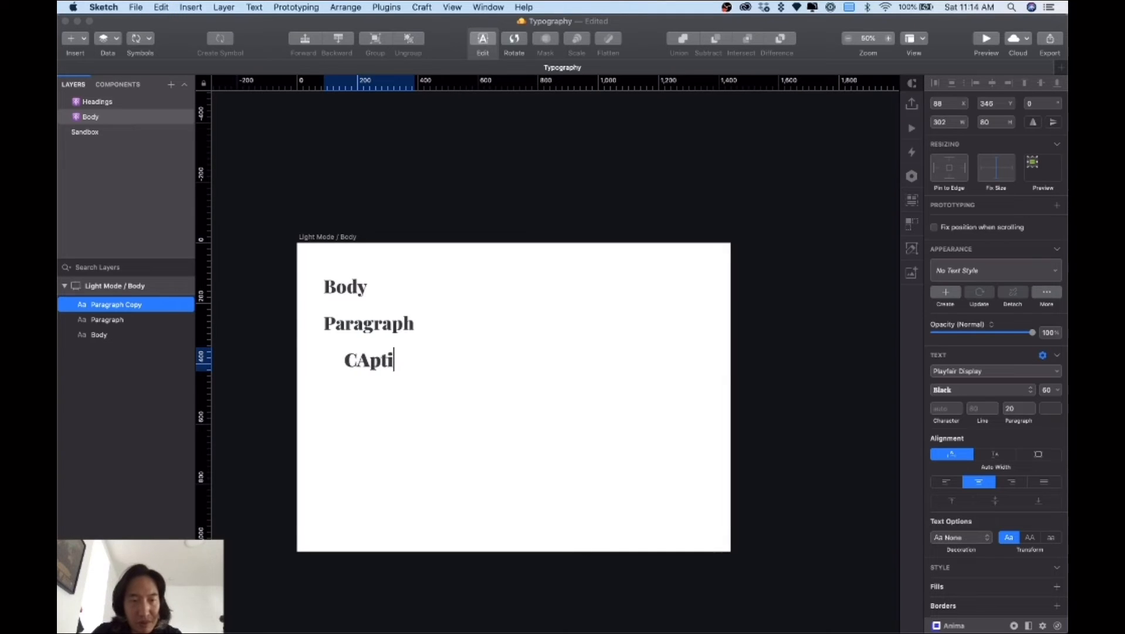
pyautogui.write('a')
pyautogui.press('BackSpace')
pyautogui.write('Ca')
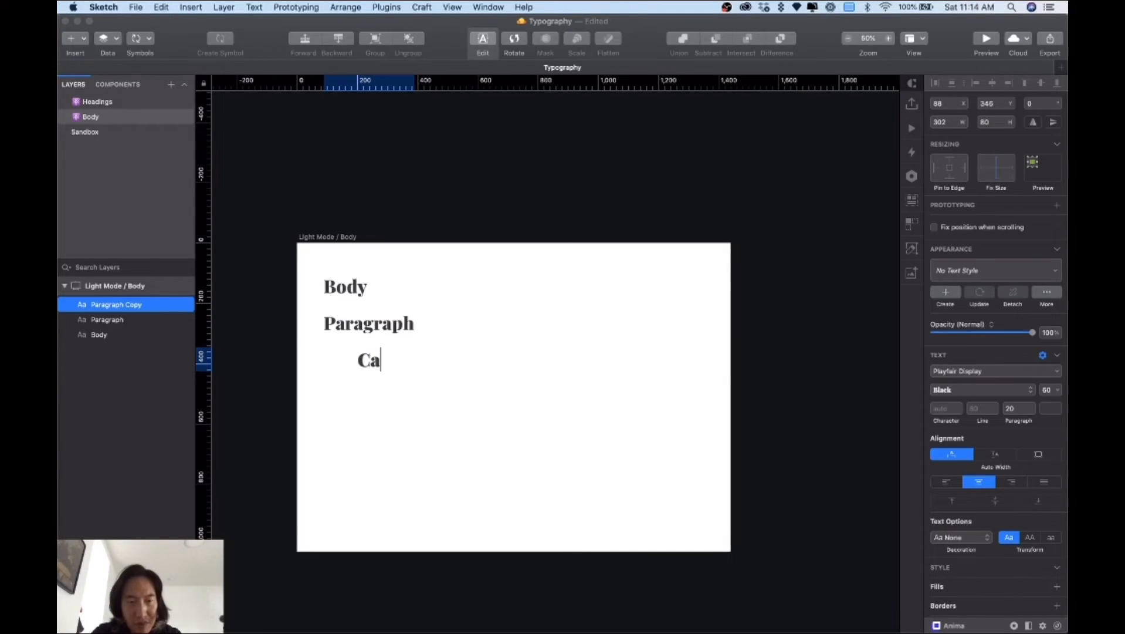
pyautogui.write('ption')
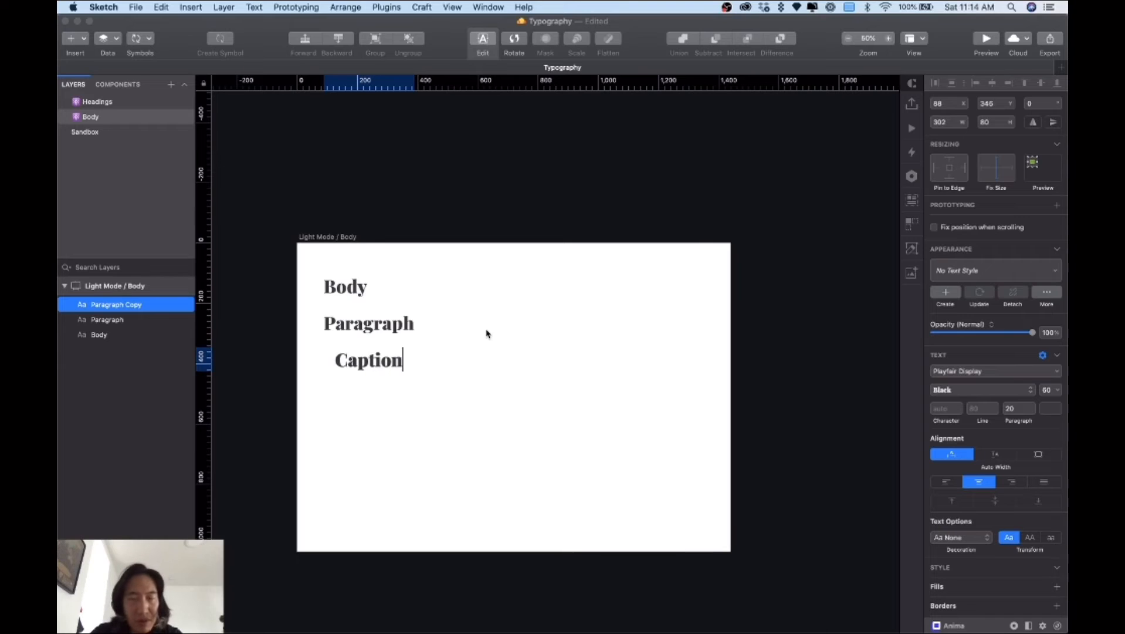
pyautogui.click(487, 334)
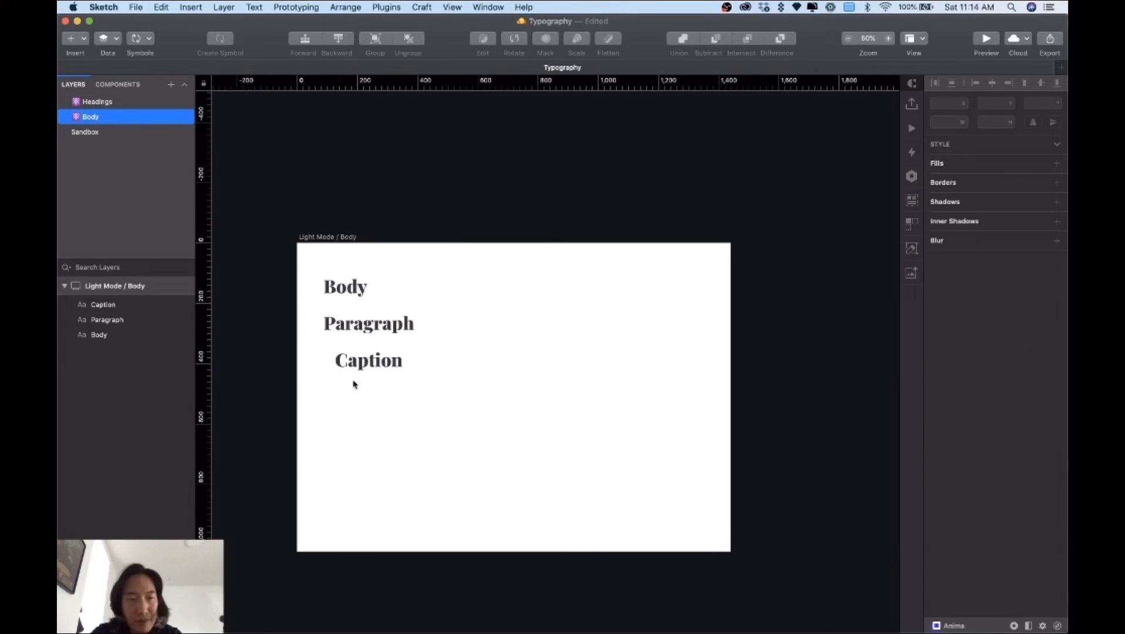
# Left-align Caption with the texts above, then duplicate it below as "Overline" at X 88, Y 490
pyautogui.moveTo(356, 363); pyautogui.dragTo(349, 399)
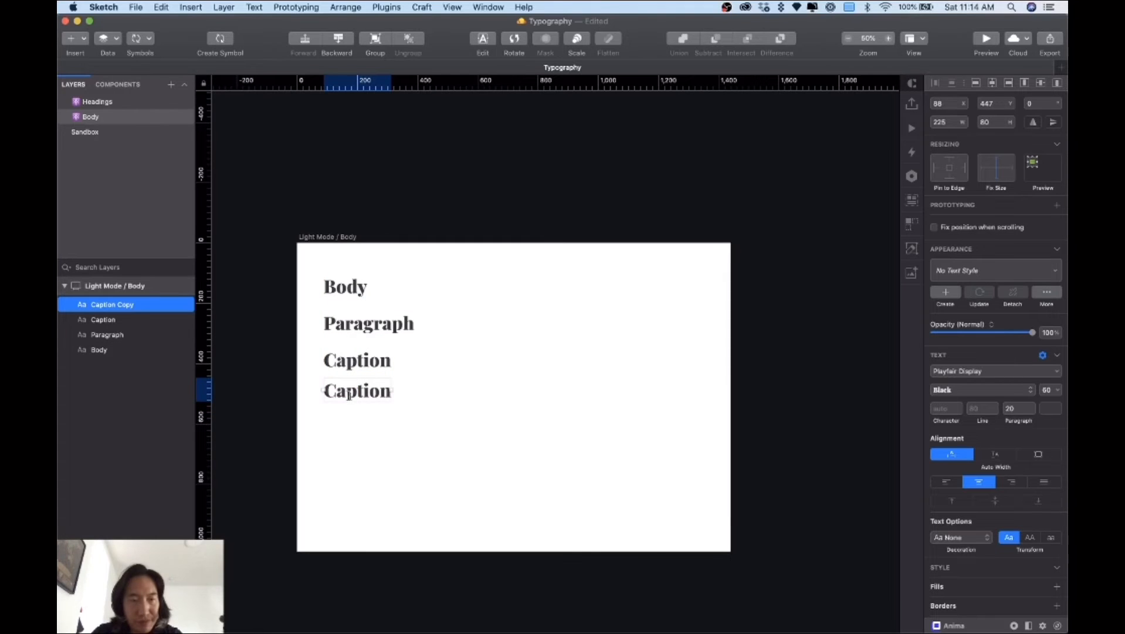
pyautogui.doubleClick(349, 392)
pyautogui.write('Overline')
pyautogui.press('BackSpace')
pyautogui.write('ne')
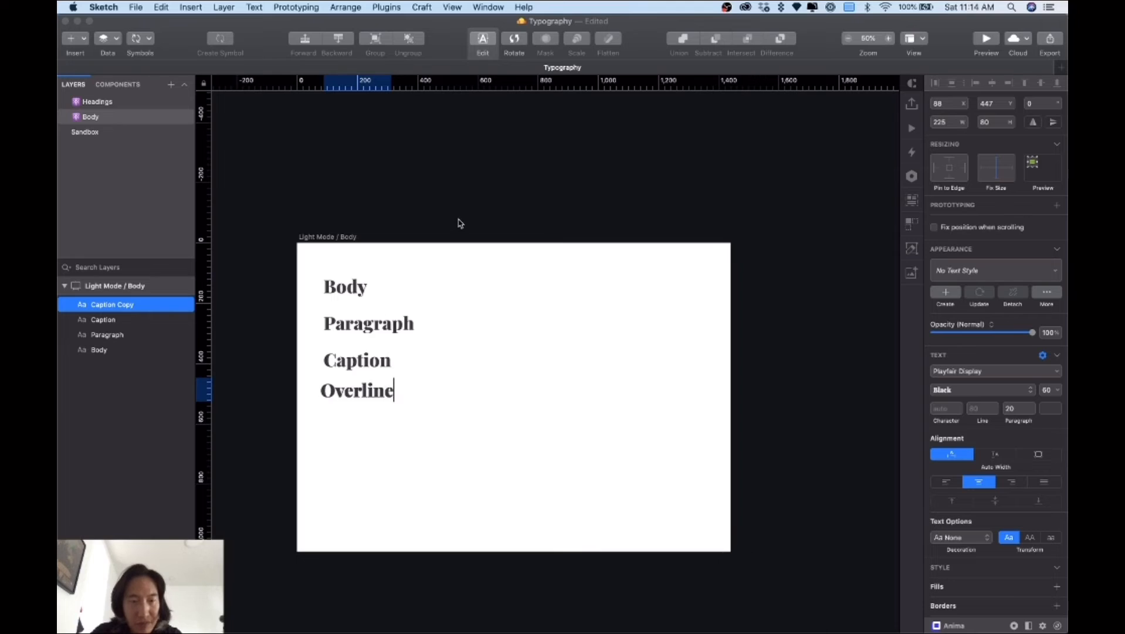
pyautogui.press('Escape')
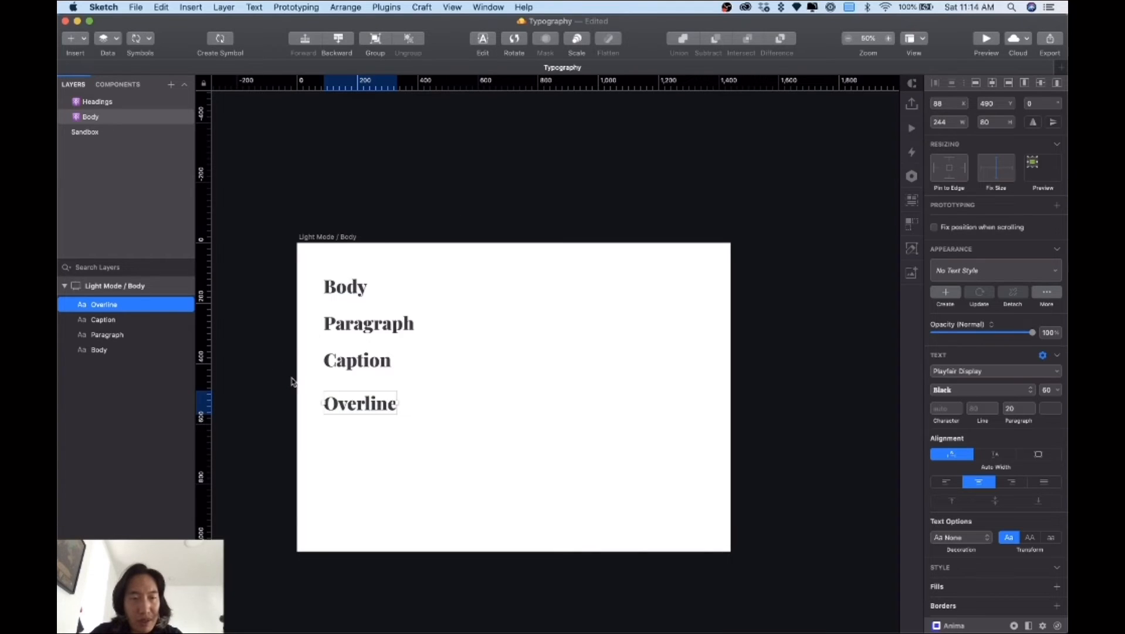
# Check the body text sizes in the Chrome spreadsheet, return to Sketch and set the Body text's font size to 18
pyautogui.hotkey('ctrl', 'Up')
pyautogui.click(240, 308)
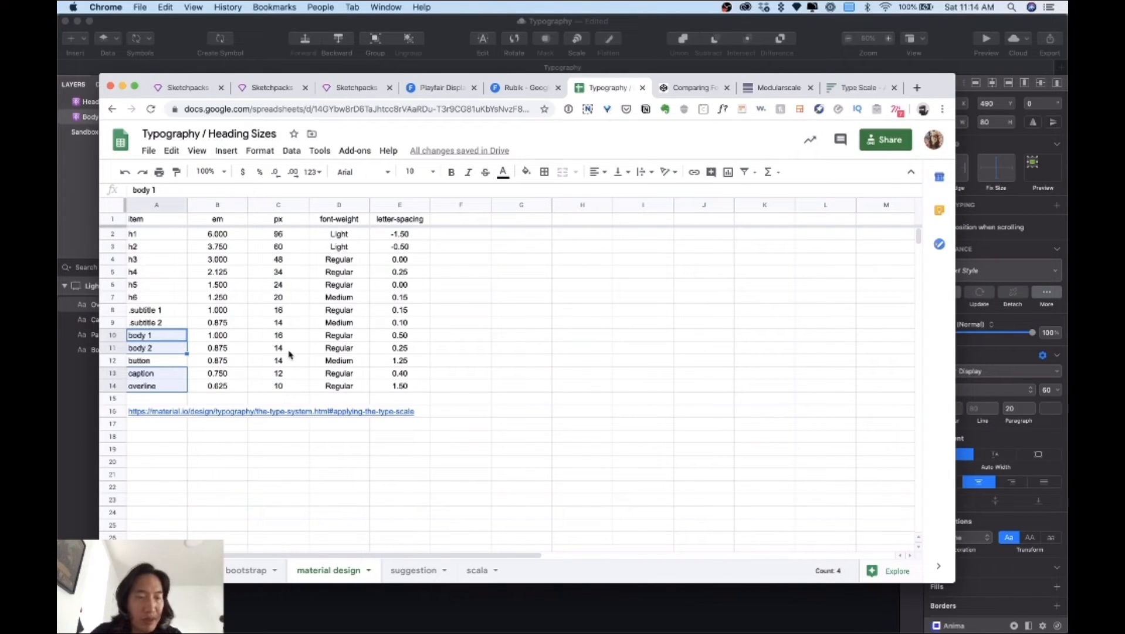
pyautogui.hotkey('ctrl', 'Up')
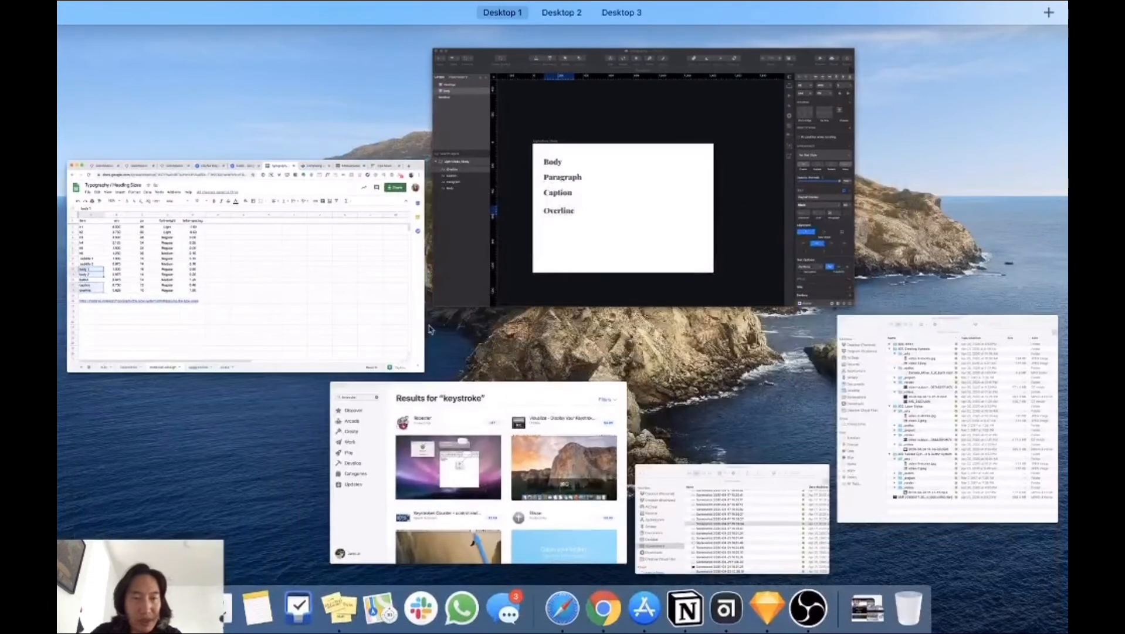
pyautogui.click(529, 251)
pyautogui.click(365, 289)
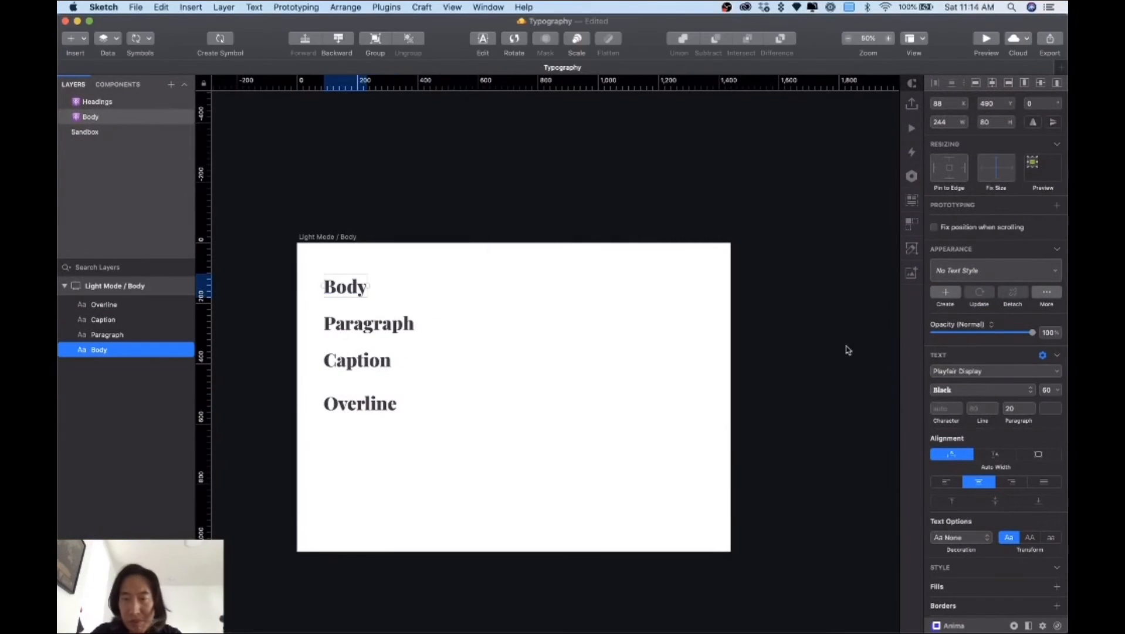
pyautogui.click(1047, 389)
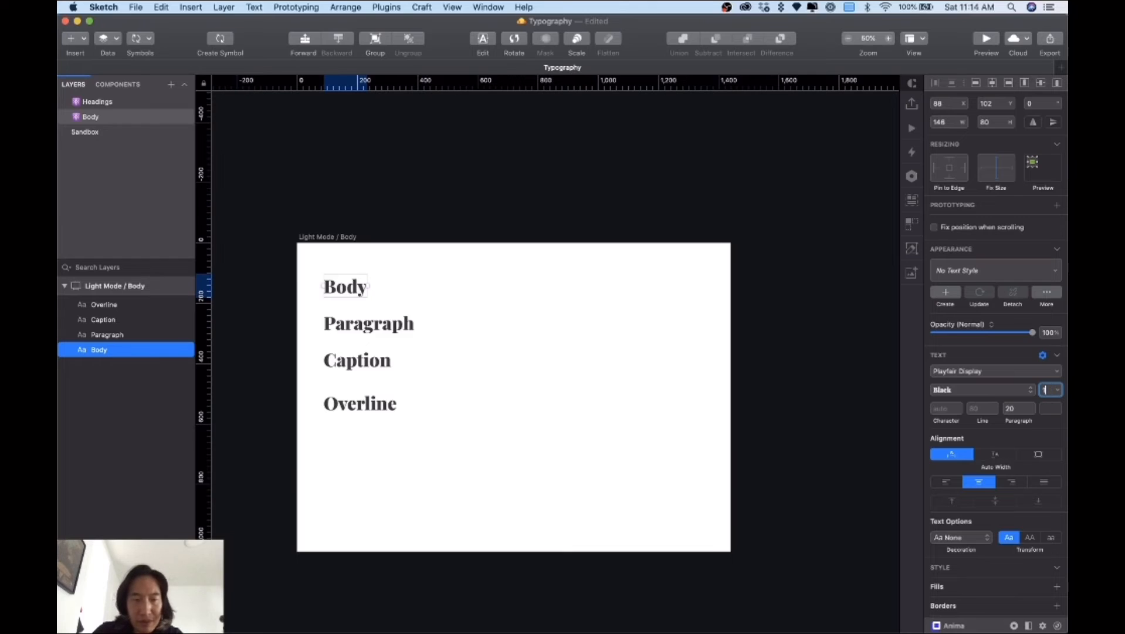
pyautogui.press('Return')
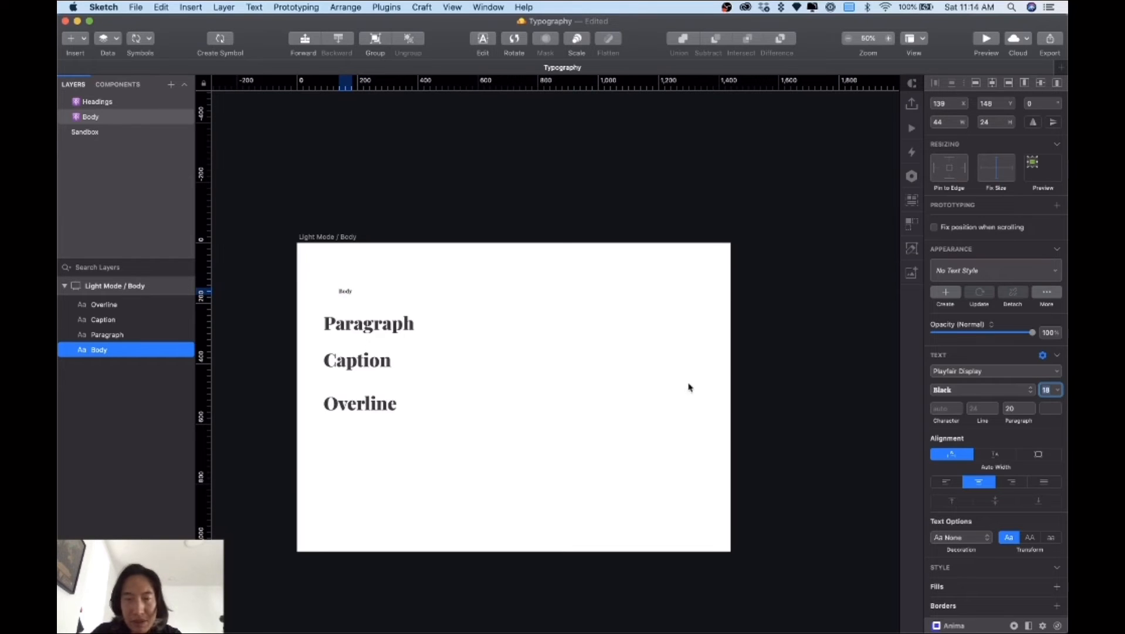
# Set the Paragraph text's font size to 16
pyautogui.click(390, 327)
pyautogui.click(1050, 390)
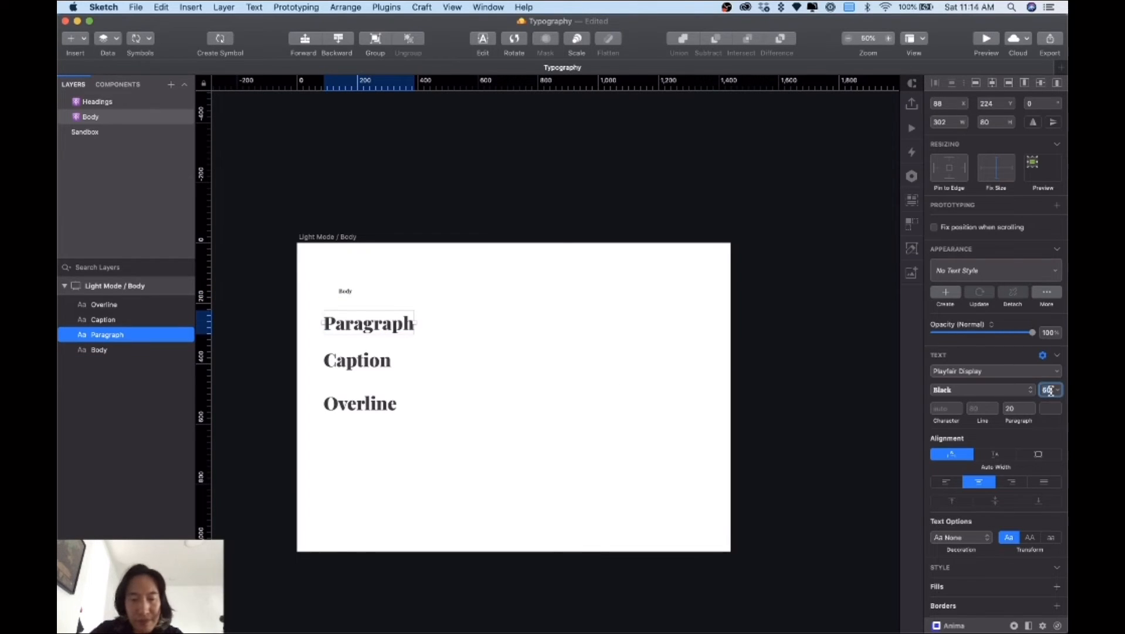
pyautogui.write('16')
pyautogui.press('Return')
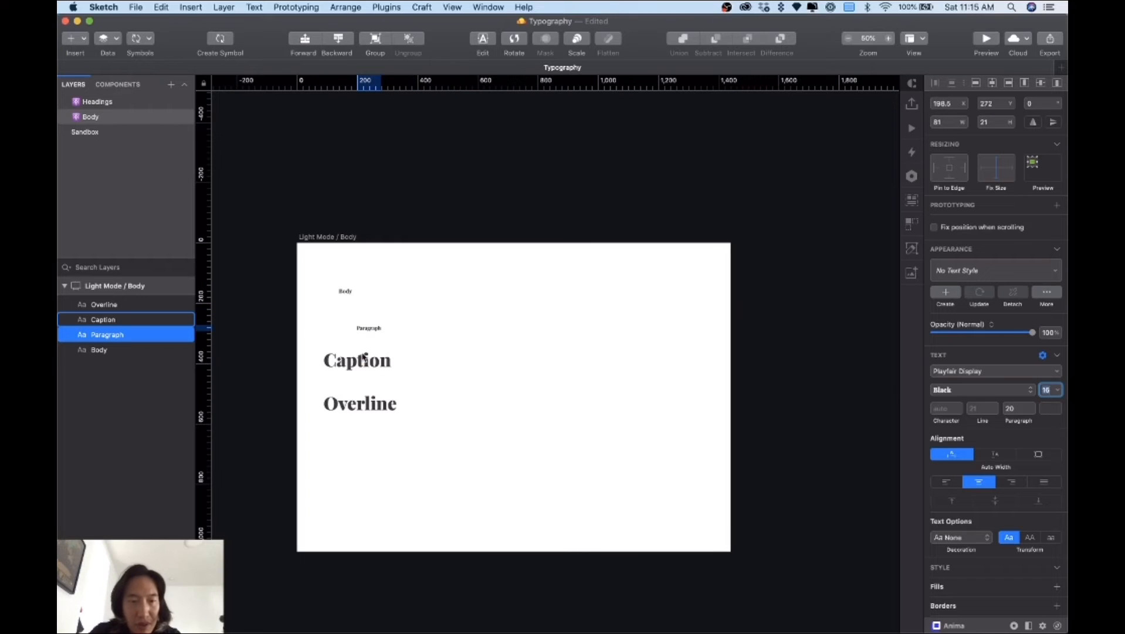
# Look up the caption size in the Chrome spreadsheet, return to Sketch and set the Caption text's font size to 12
pyautogui.click(362, 364)
pyautogui.hotkey('ctrl', 'Up')
pyautogui.click(247, 317)
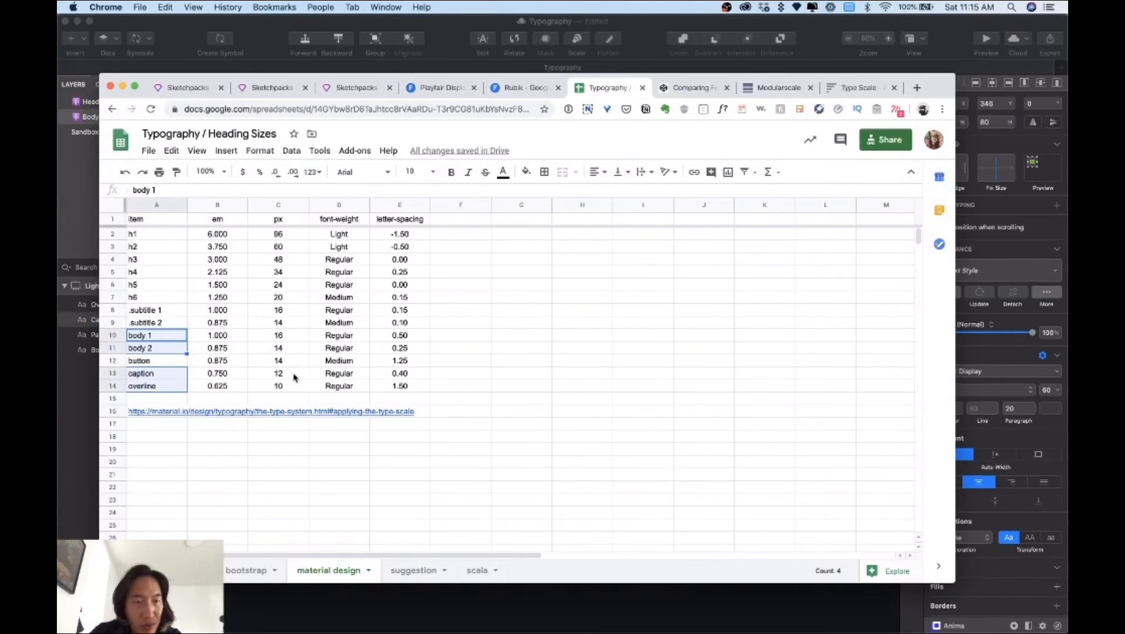
pyautogui.hotkey('ctrl', 'Up')
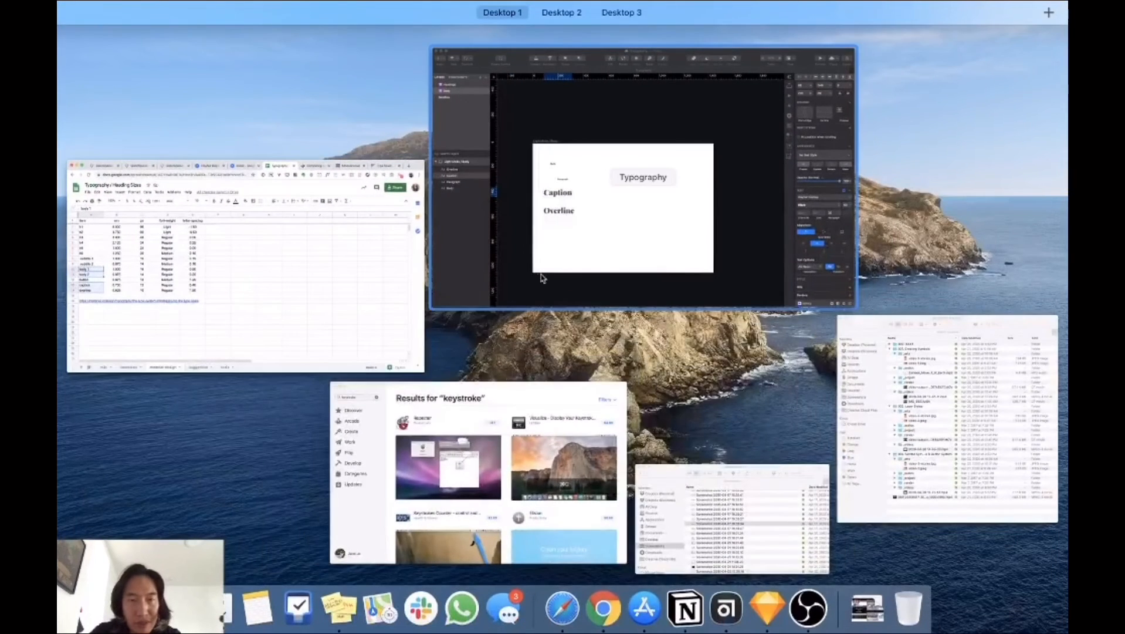
pyautogui.click(539, 273)
pyautogui.click(1048, 389)
pyautogui.write('12')
pyautogui.press('Return')
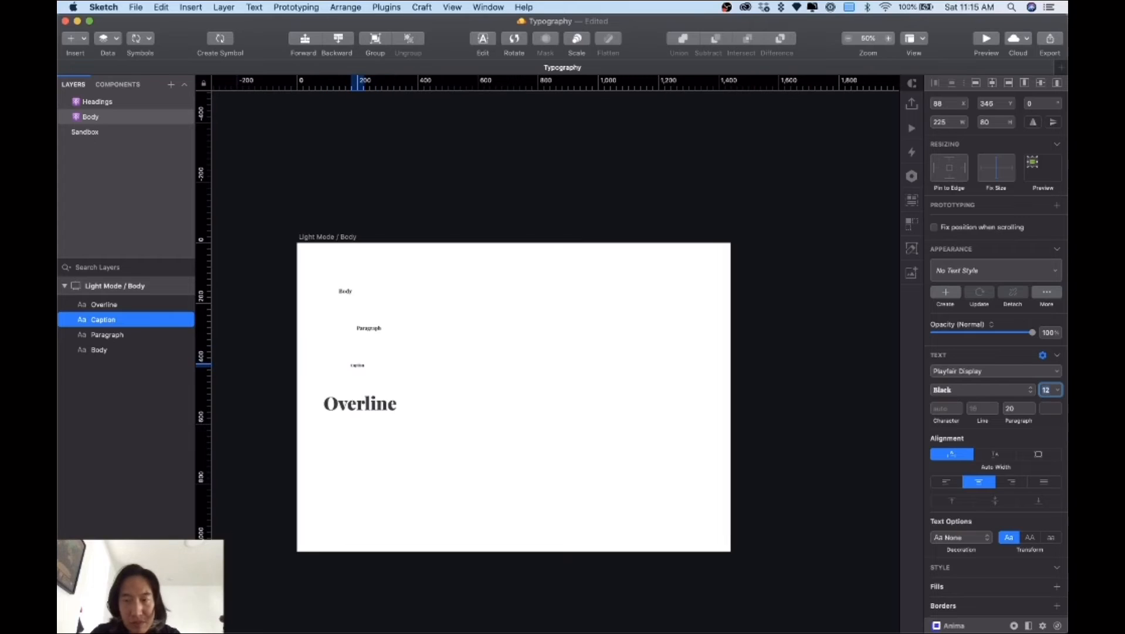
# Set the Overline text's font size to 10
pyautogui.click(354, 397)
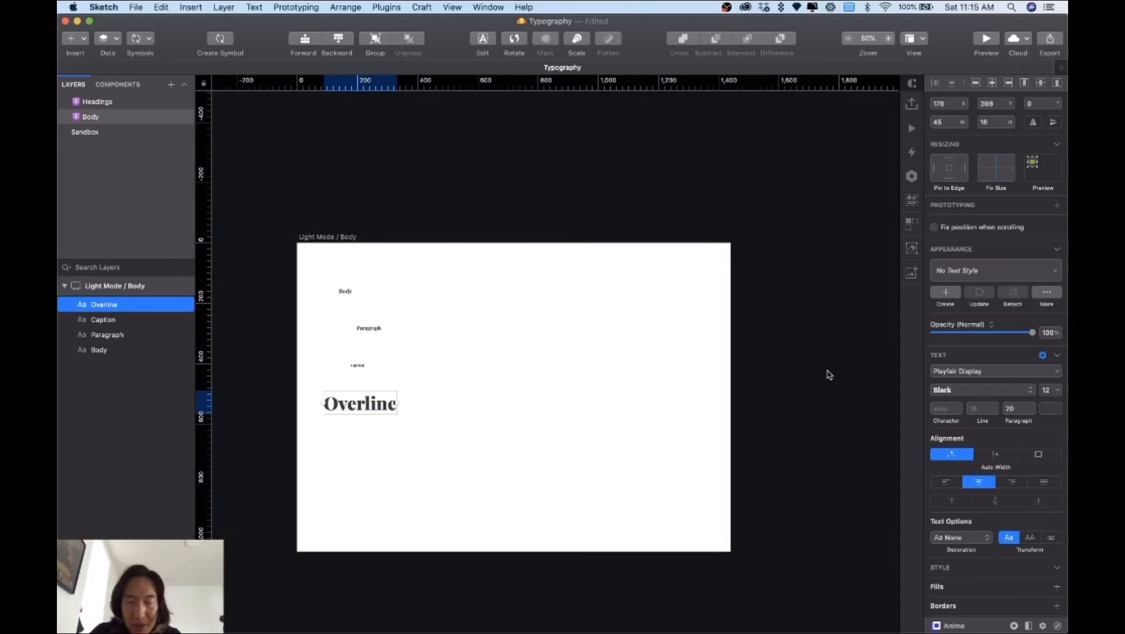
pyautogui.click(1047, 389)
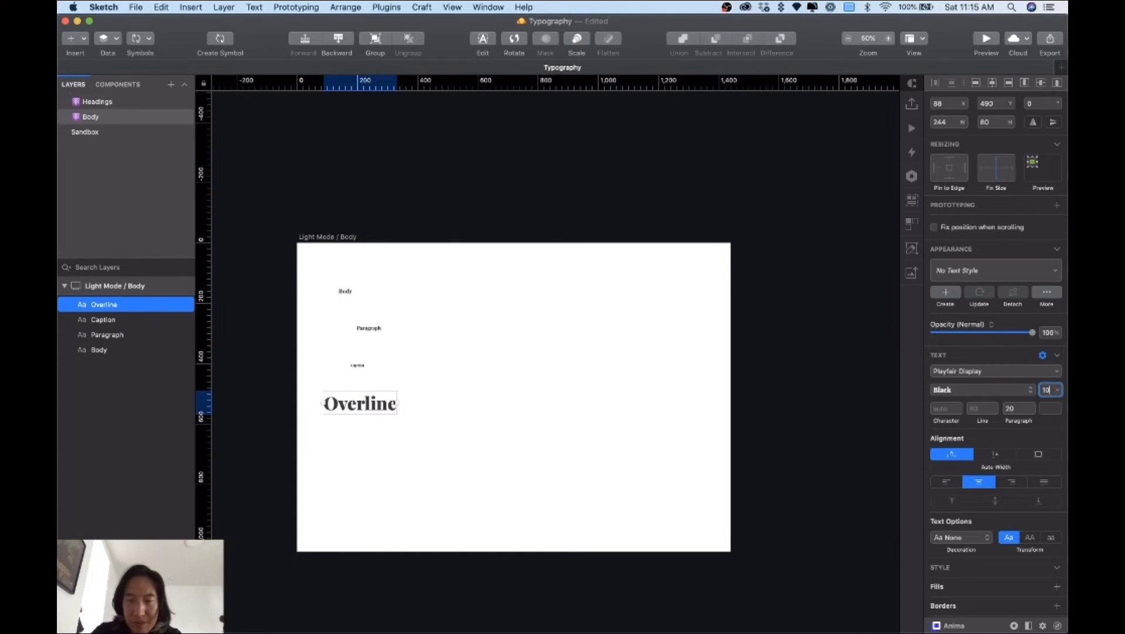
pyautogui.write('10')
pyautogui.press('Return')
pyautogui.press('super+plus')
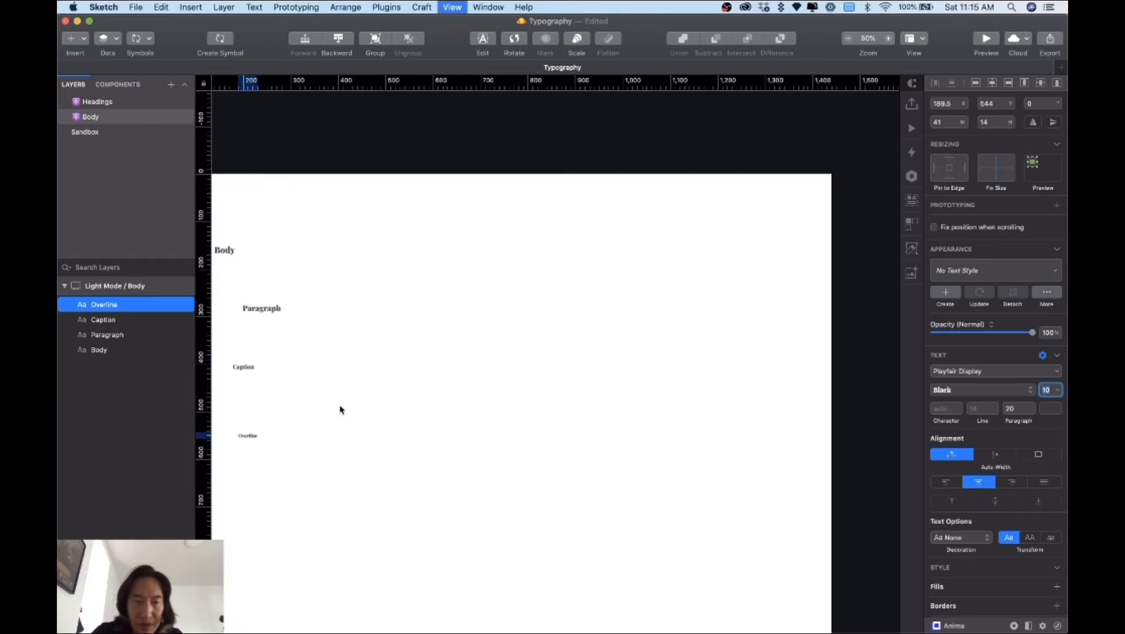
pyautogui.hscroll(-10, 342, 410)
pyautogui.hscroll(3, 341, 409)
pyautogui.hscroll(3, 341, 410)
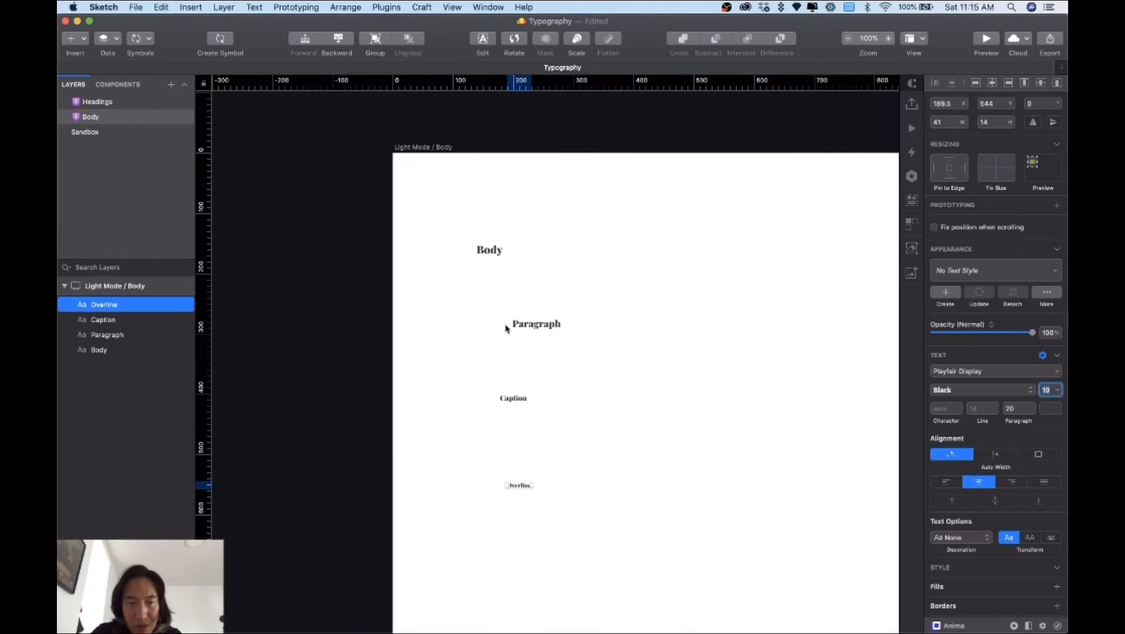
# Move the Paragraph, Caption and Overline texts up into a compact column beneath the Body text
pyautogui.moveTo(524, 327); pyautogui.dragTo(490, 291)
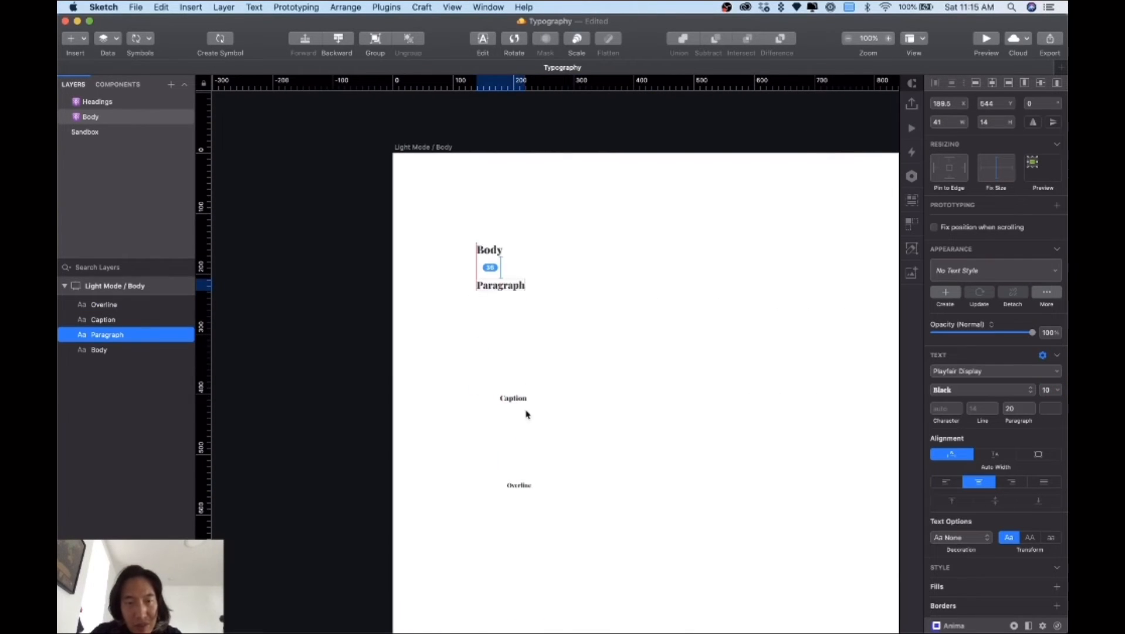
pyautogui.moveTo(520, 400); pyautogui.dragTo(493, 328)
pyautogui.moveTo(518, 484); pyautogui.dragTo(496, 368)
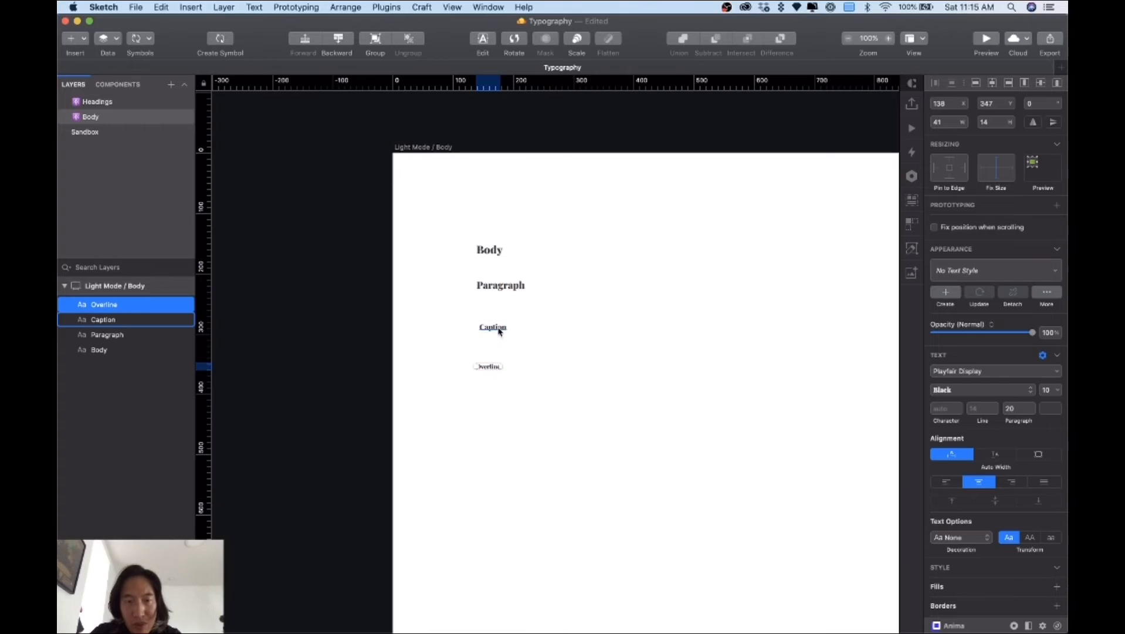
# Set the font weight of the Body, Paragraph, Caption and Overline texts to Regular
pyautogui.moveTo(427, 230); pyautogui.dragTo(565, 406)
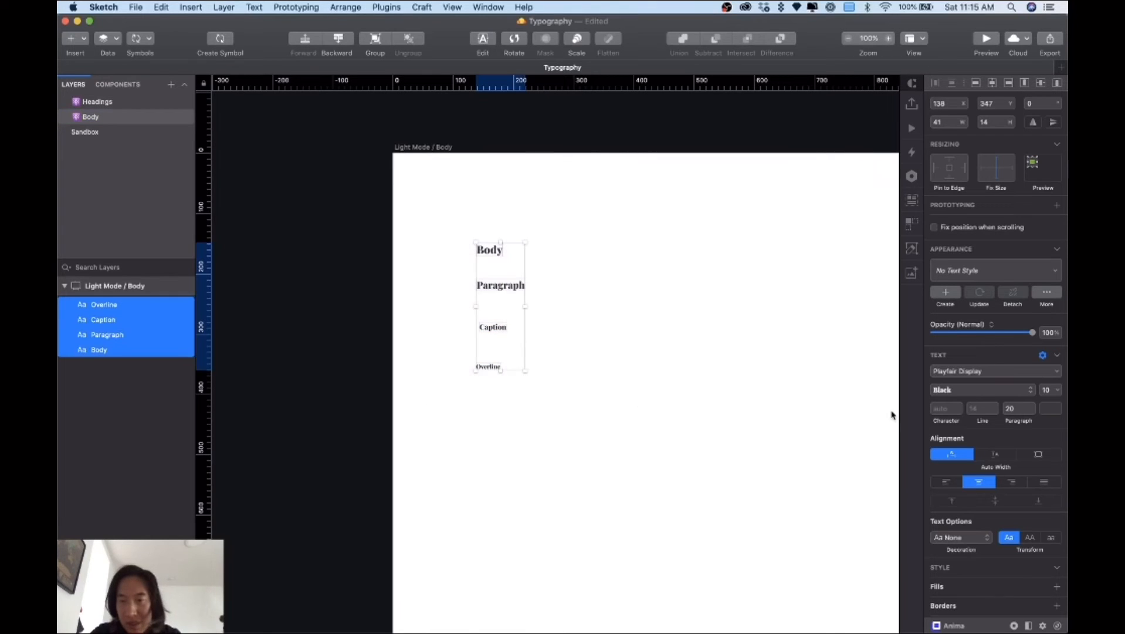
pyautogui.click(971, 392)
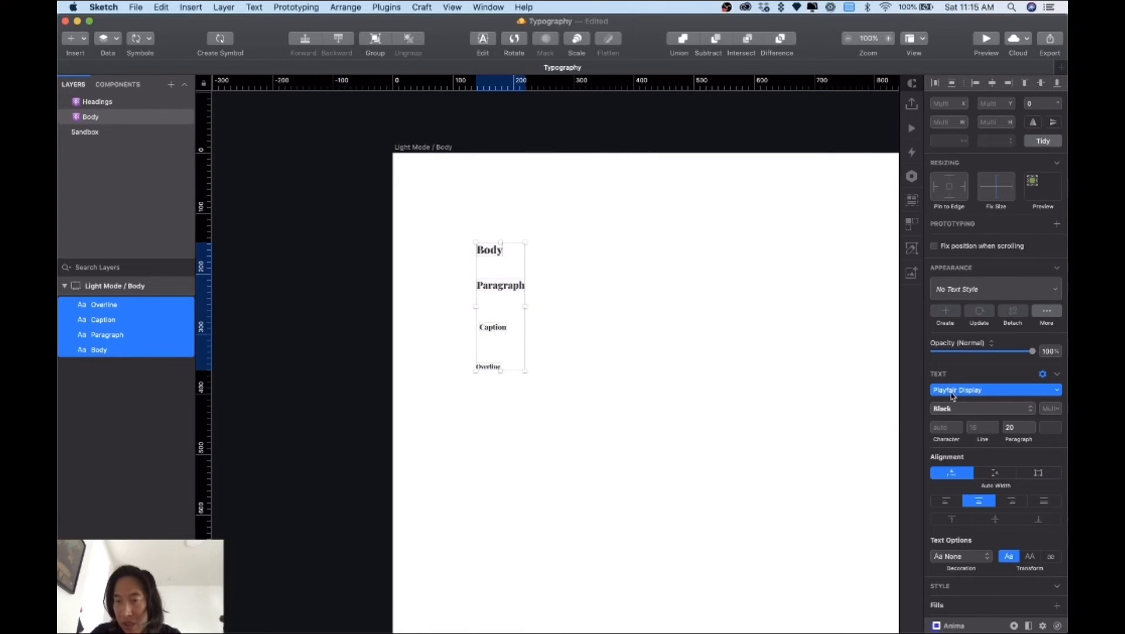
pyautogui.click(970, 369)
pyautogui.click(960, 410)
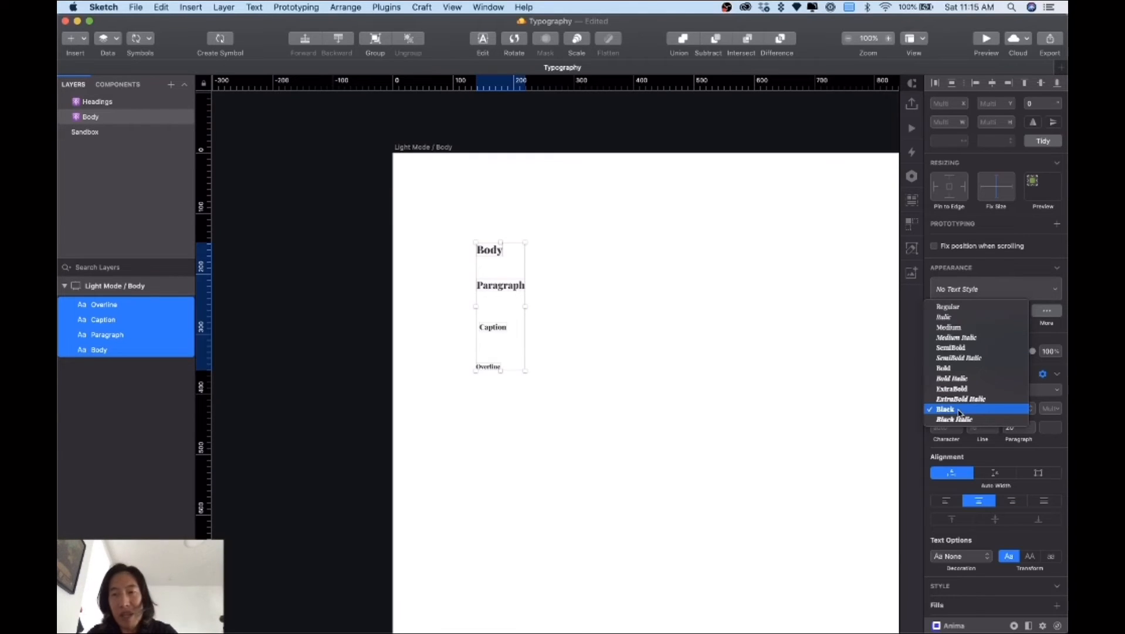
pyautogui.click(949, 307)
pyautogui.click(503, 309)
# Left-align the four texts along a common left edge and move the column to X about 110
pyautogui.press('super+equal')
pyautogui.moveTo(405, 234); pyautogui.dragTo(404, 224)
pyautogui.moveTo(346, 155); pyautogui.dragTo(437, 439)
pyautogui.click(950, 505)
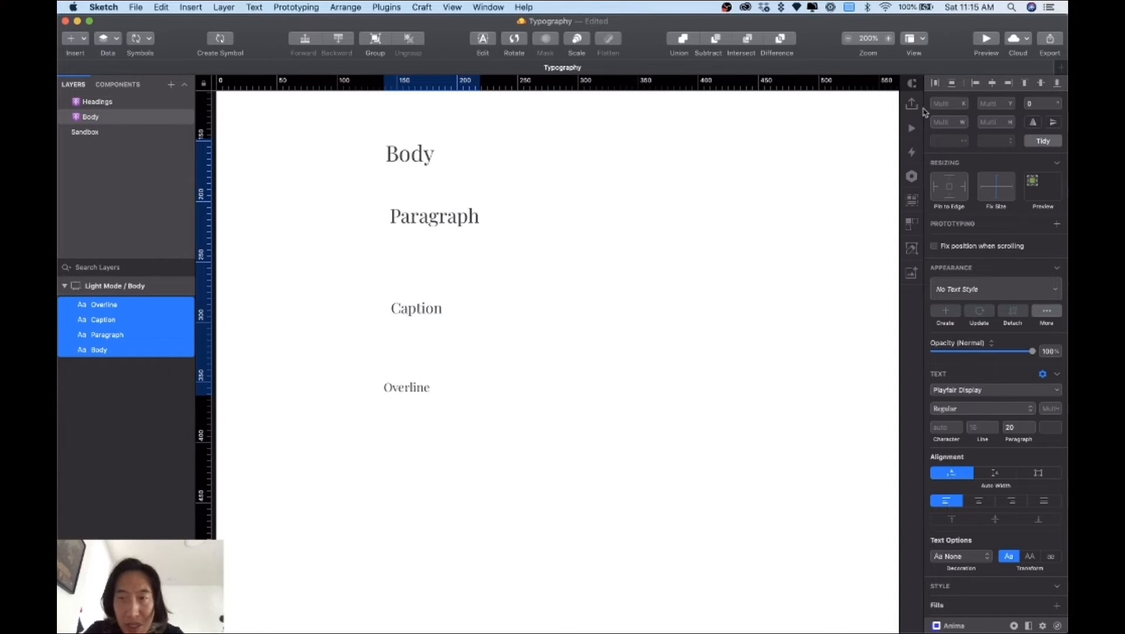
pyautogui.click(976, 84)
pyautogui.moveTo(421, 221); pyautogui.dragTo(388, 269)
pyautogui.click(497, 261)
pyautogui.click(508, 275)
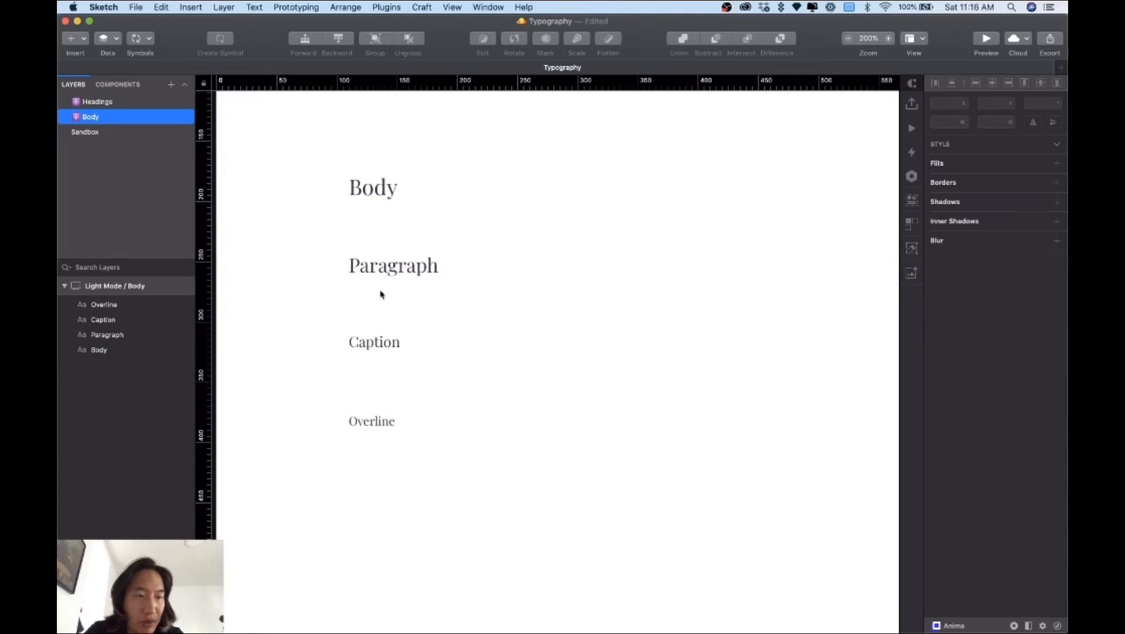
# Rename the Body text layer as "Light / Body / Left"
pyautogui.click(381, 344)
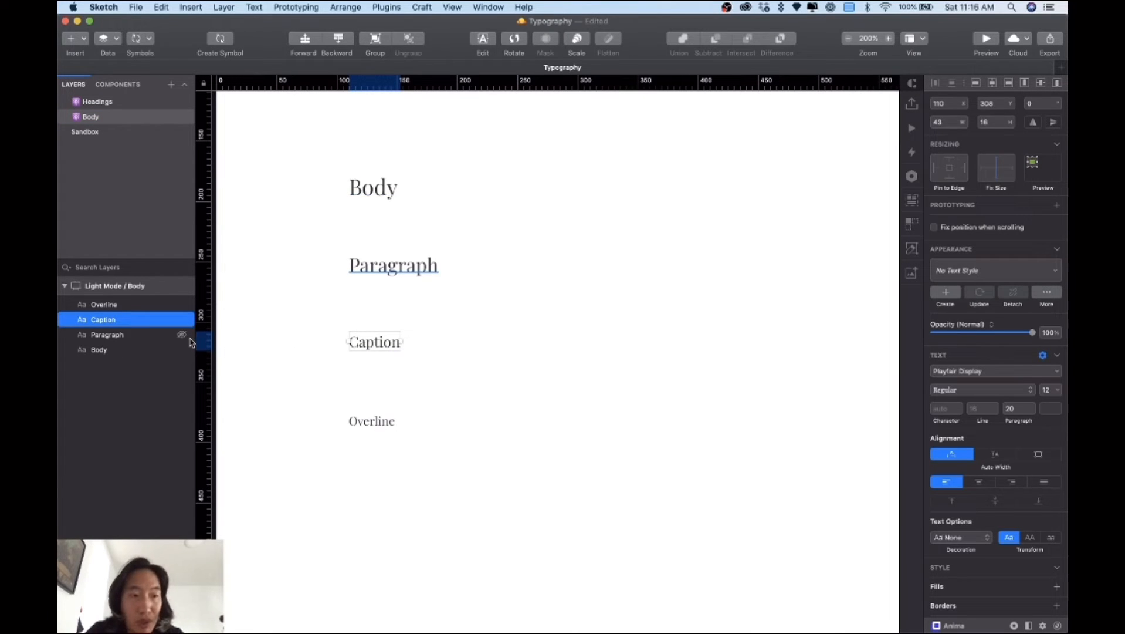
pyautogui.click(134, 349)
pyautogui.doubleClick(100, 351)
pyautogui.press('Left')
pyautogui.write('Light')
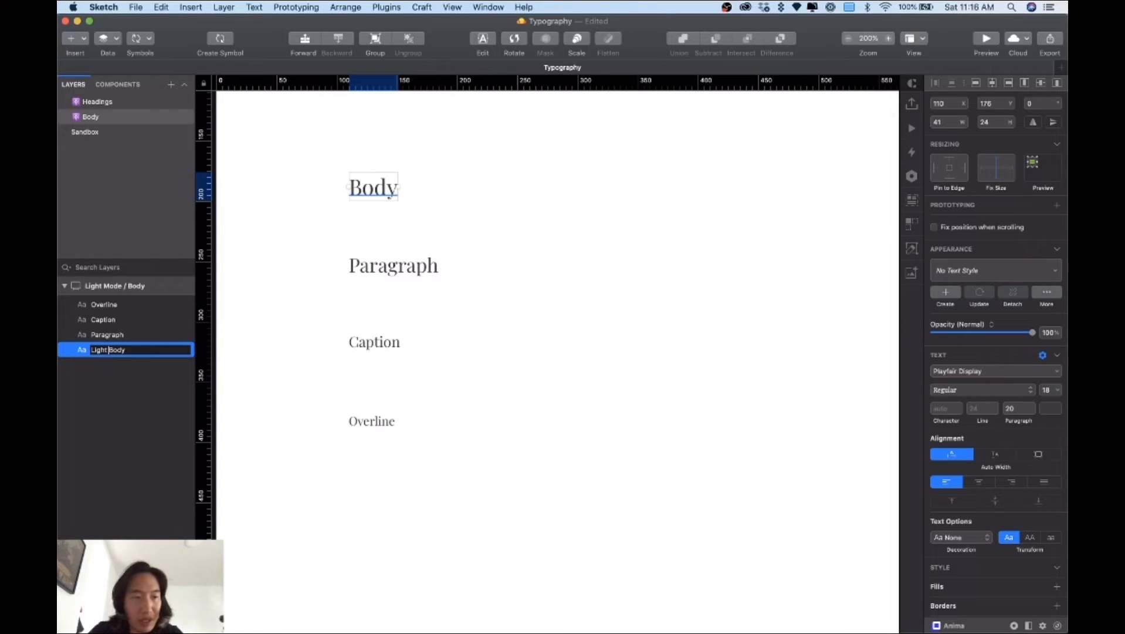
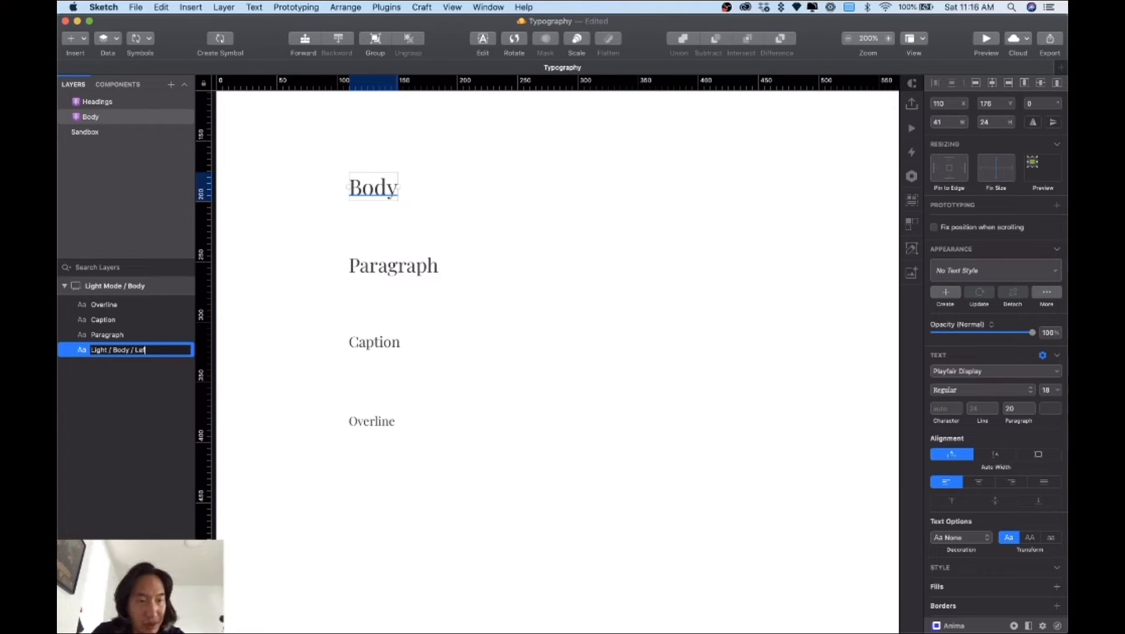
pyautogui.press('Return')
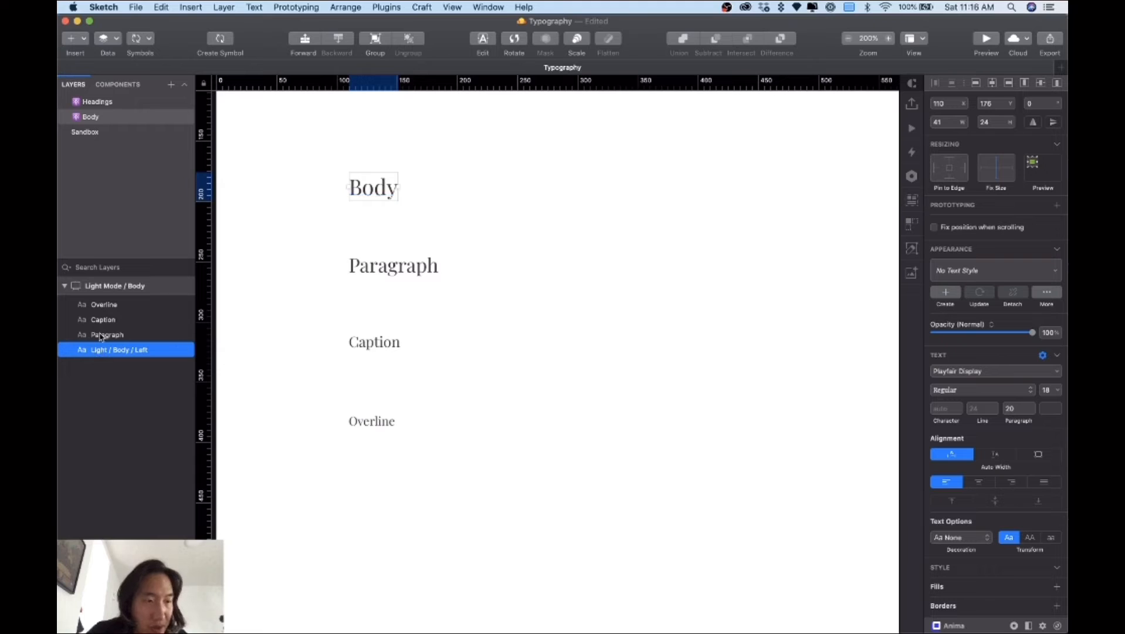
# Rename the Paragraph text layer as "Light / Paragraph / Left"
pyautogui.click(102, 335)
pyautogui.doubleClick(120, 334)
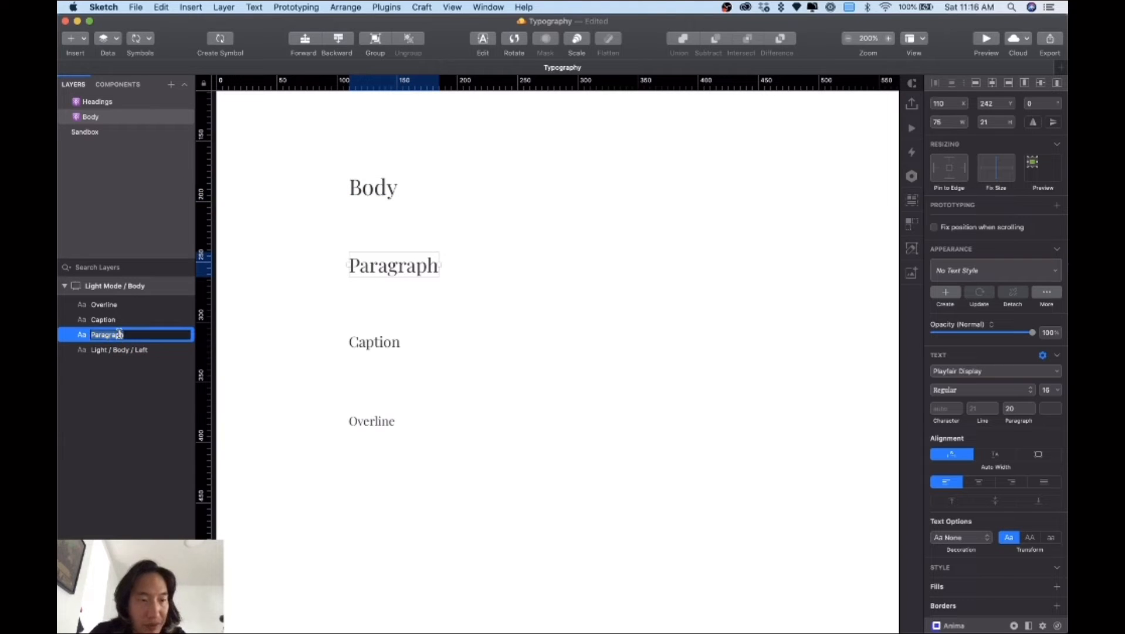
pyautogui.press('Left')
pyautogui.write('Light')
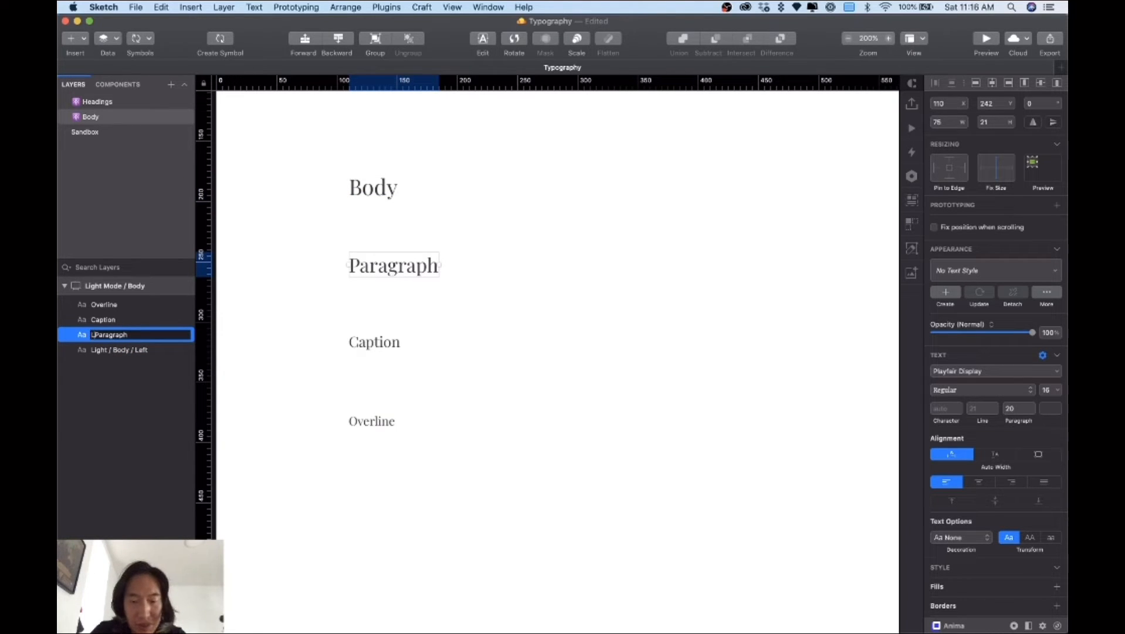
pyautogui.write(' /')
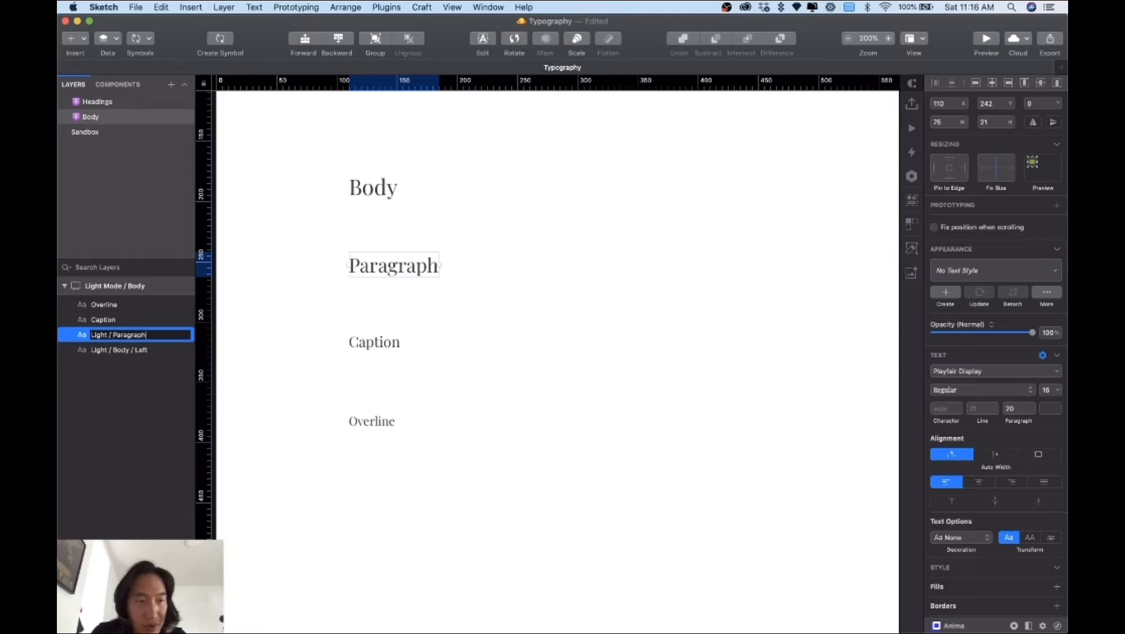
pyautogui.write(' Paragraph / Left')
pyautogui.press('Return')
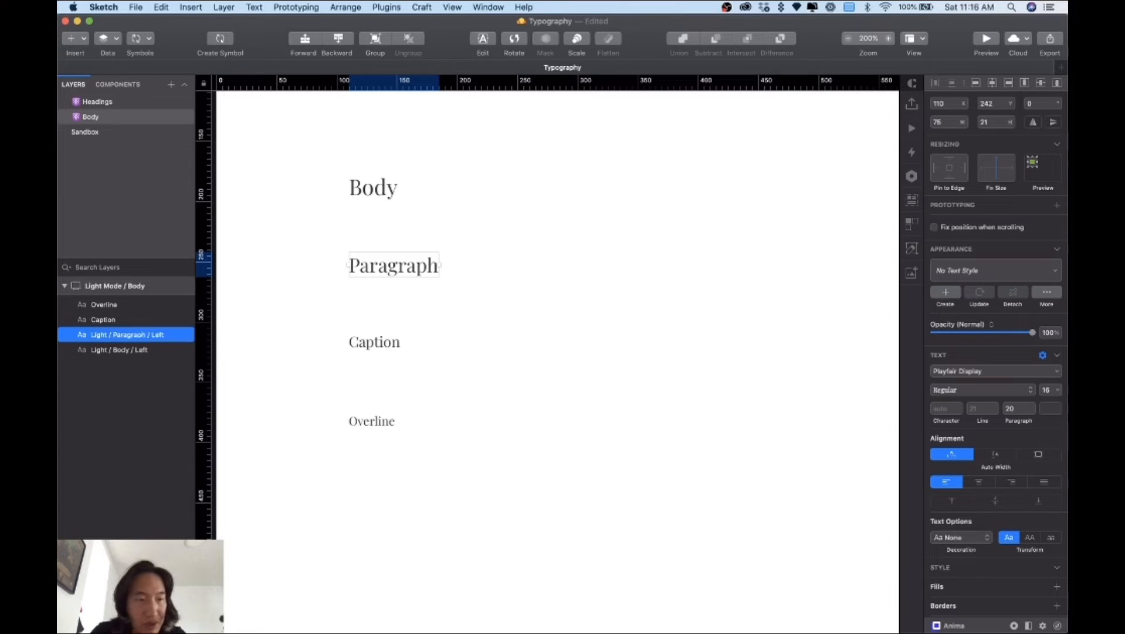
# Rename the Caption text layer as "Light / Caption / Left"
pyautogui.click(114, 320)
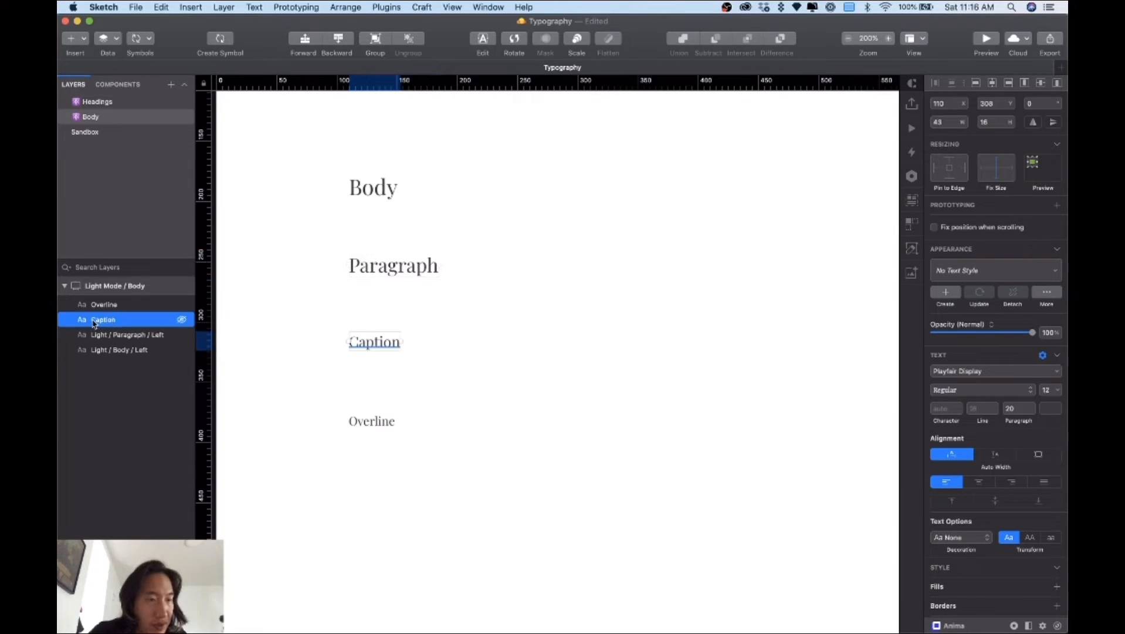
pyautogui.doubleClick(96, 318)
pyautogui.press('Left')
pyautogui.write('Light')
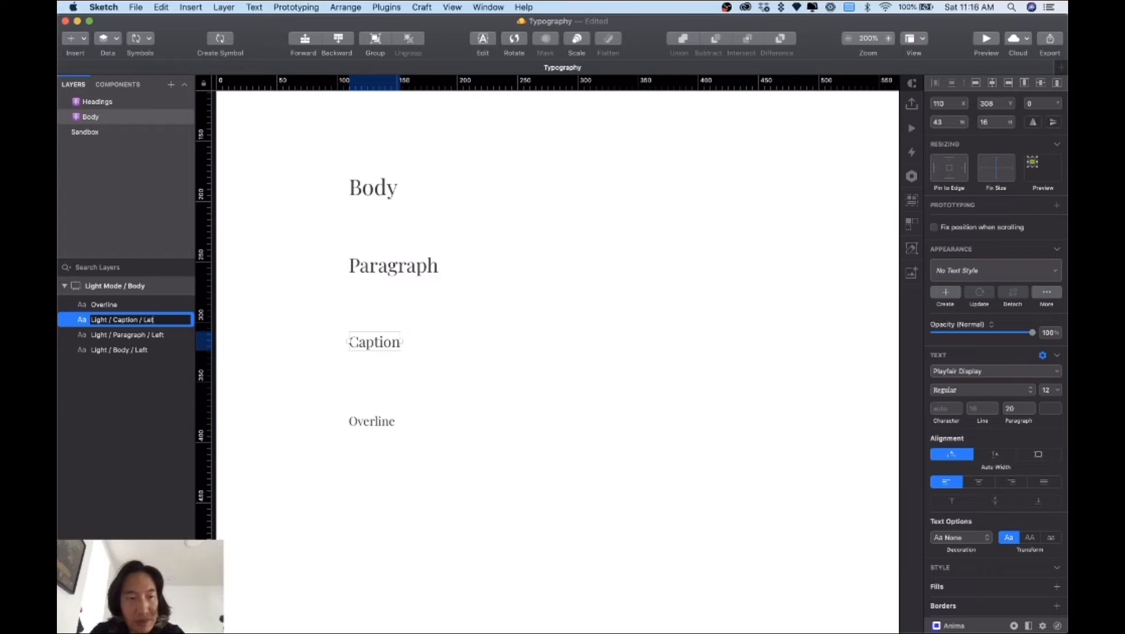
pyautogui.press('Return')
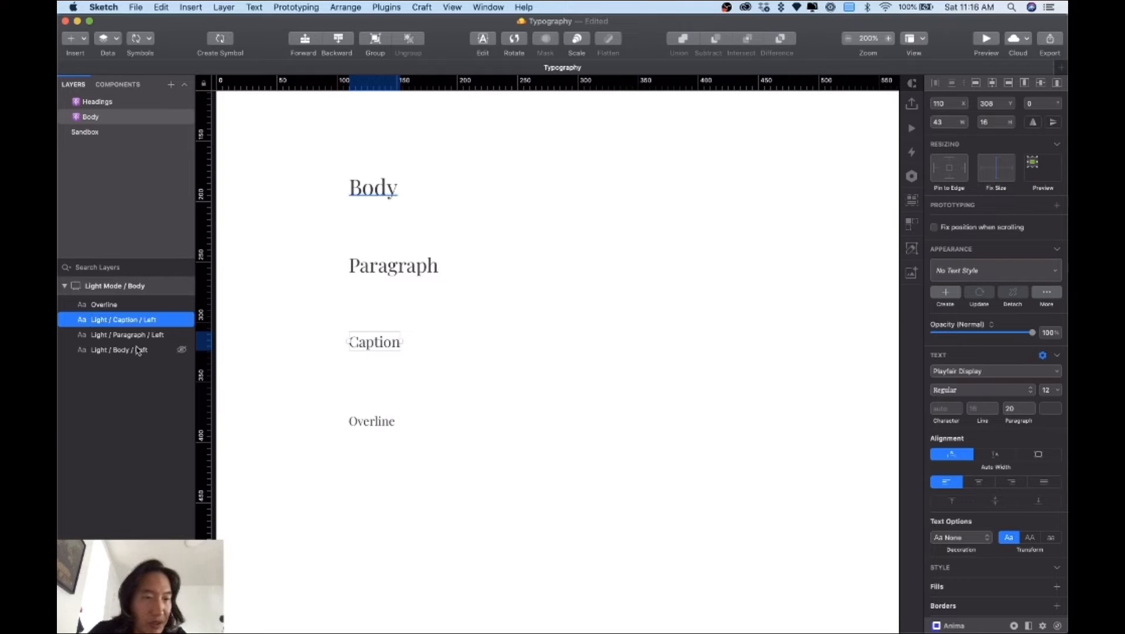
# Rename the Overline text layer as "Light / Overline / Left"
pyautogui.click(114, 309)
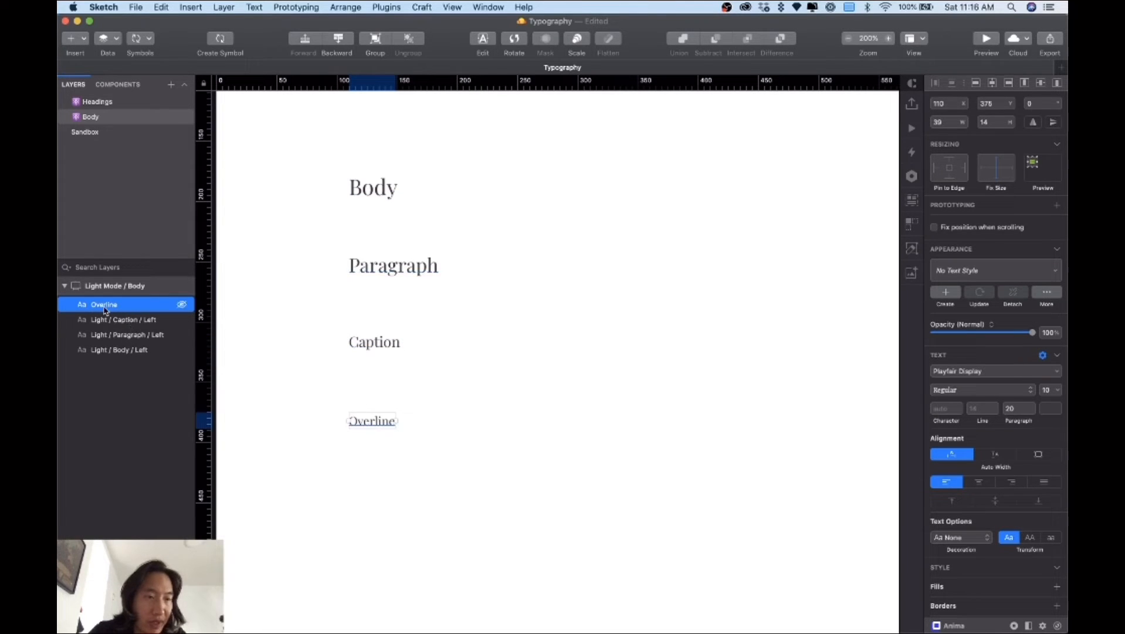
pyautogui.doubleClick(105, 306)
pyautogui.press('Left')
pyautogui.write('Light /')
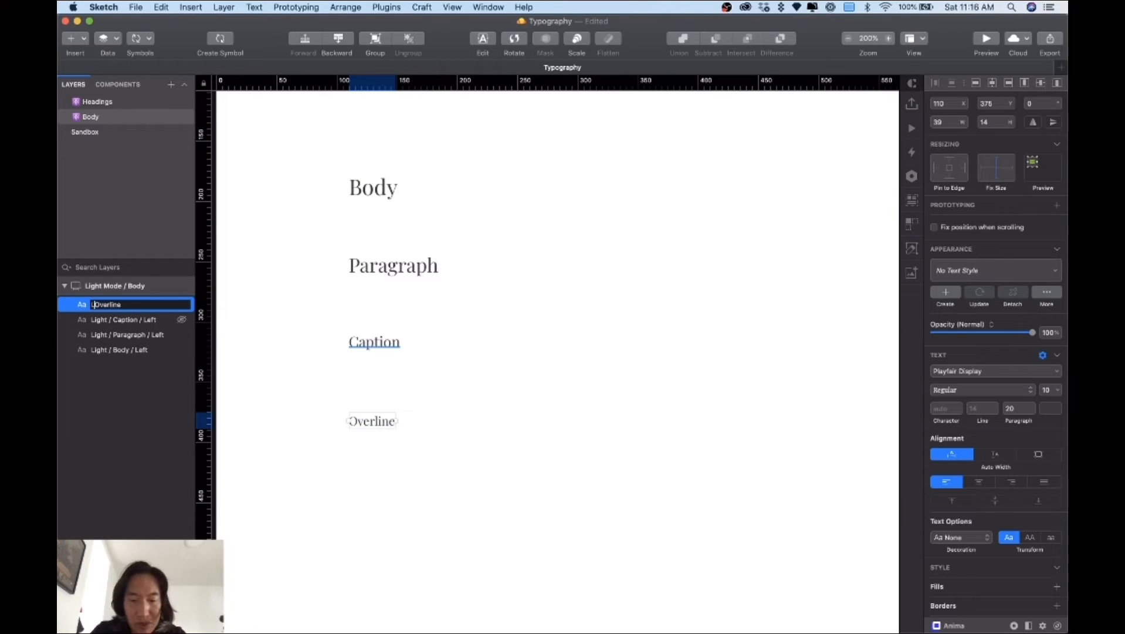
pyautogui.write(' Body')
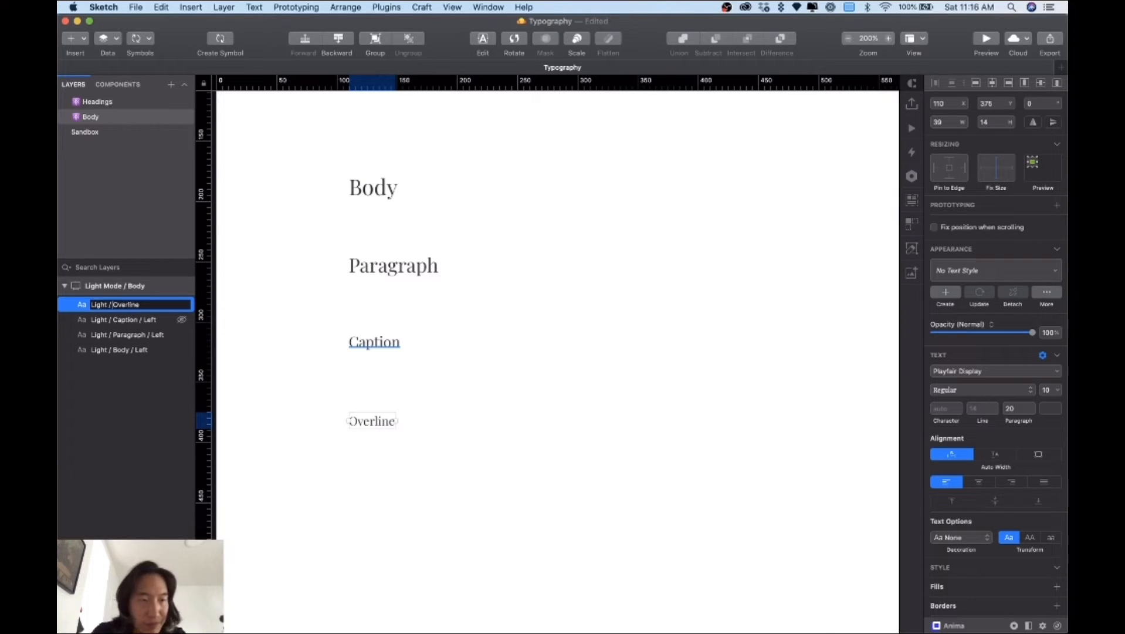
pyautogui.write(' / Left')
pyautogui.press('Return')
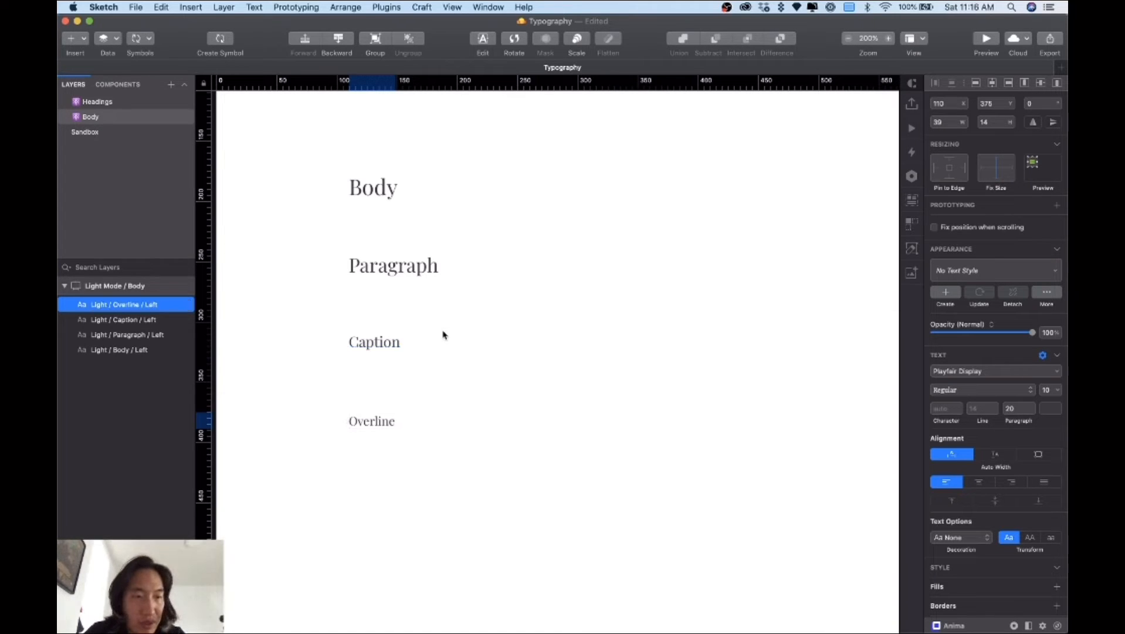
pyautogui.click(356, 231)
pyautogui.moveTo(314, 188); pyautogui.dragTo(388, 453)
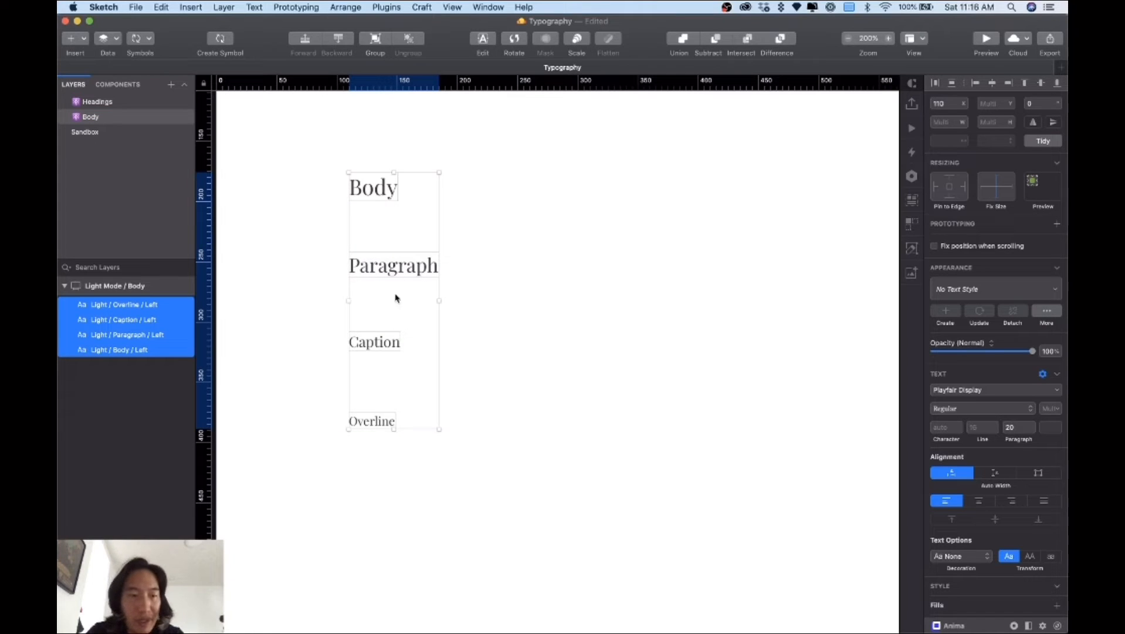
pyautogui.moveTo(374, 272); pyautogui.dragTo(538, 287)
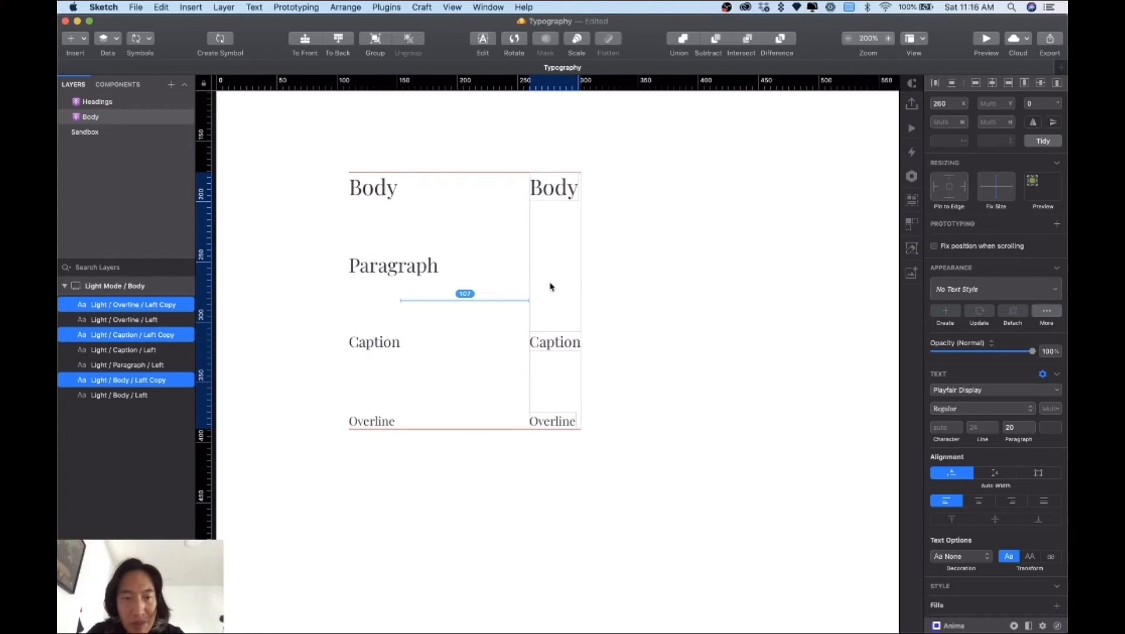
pyautogui.press('BackSpace')
# Duplicate all four left-aligned texts into a second column beside them and centre-align the copies
pyautogui.moveTo(329, 174); pyautogui.dragTo(389, 452)
pyautogui.keyDown('alt'); pyautogui.moveTo(367, 268); pyautogui.dragTo(528, 261); pyautogui.keyUp('alt')
pyautogui.click(979, 501)
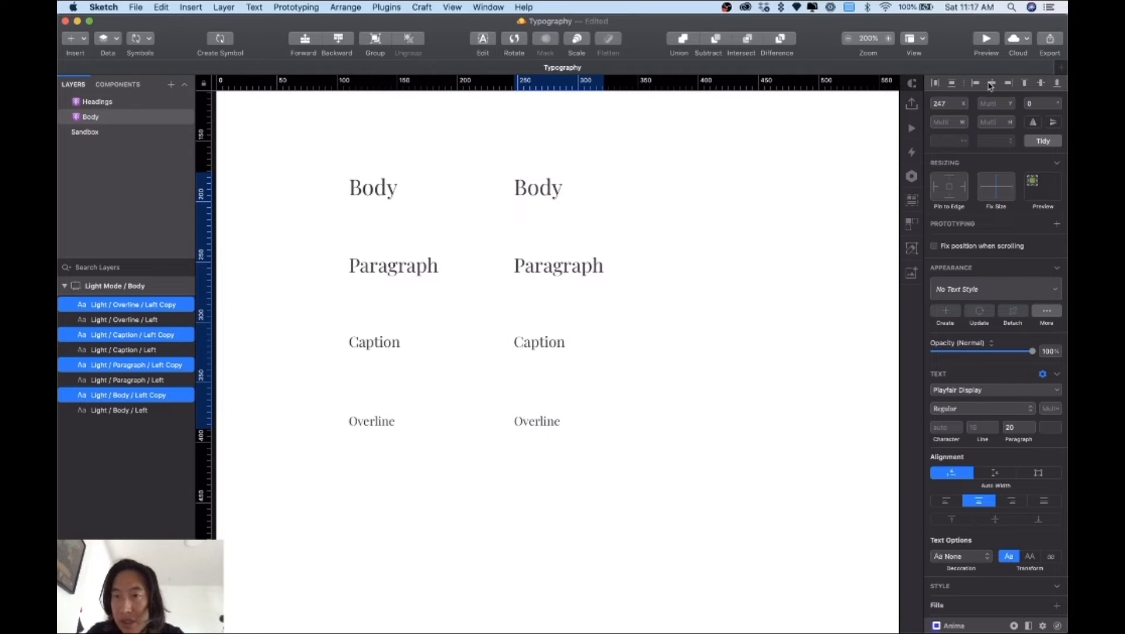
# Duplicate the centred texts into a third column and right-align the copies along a common right edge
pyautogui.moveTo(546, 183); pyautogui.dragTo(807, 192)
pyautogui.click(1012, 501)
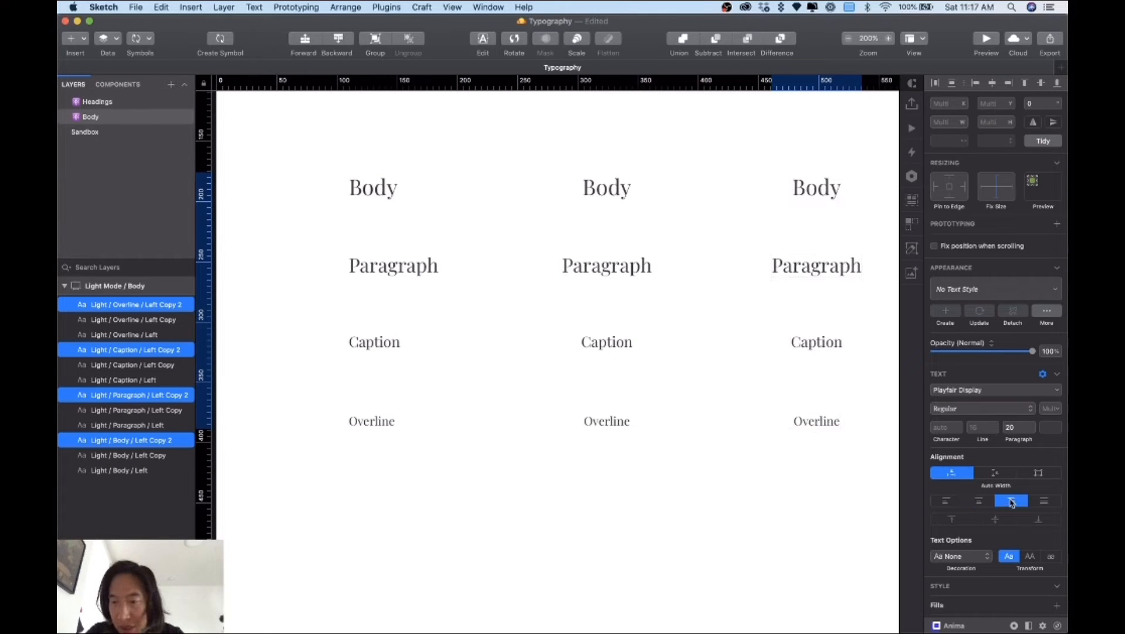
pyautogui.click(1004, 85)
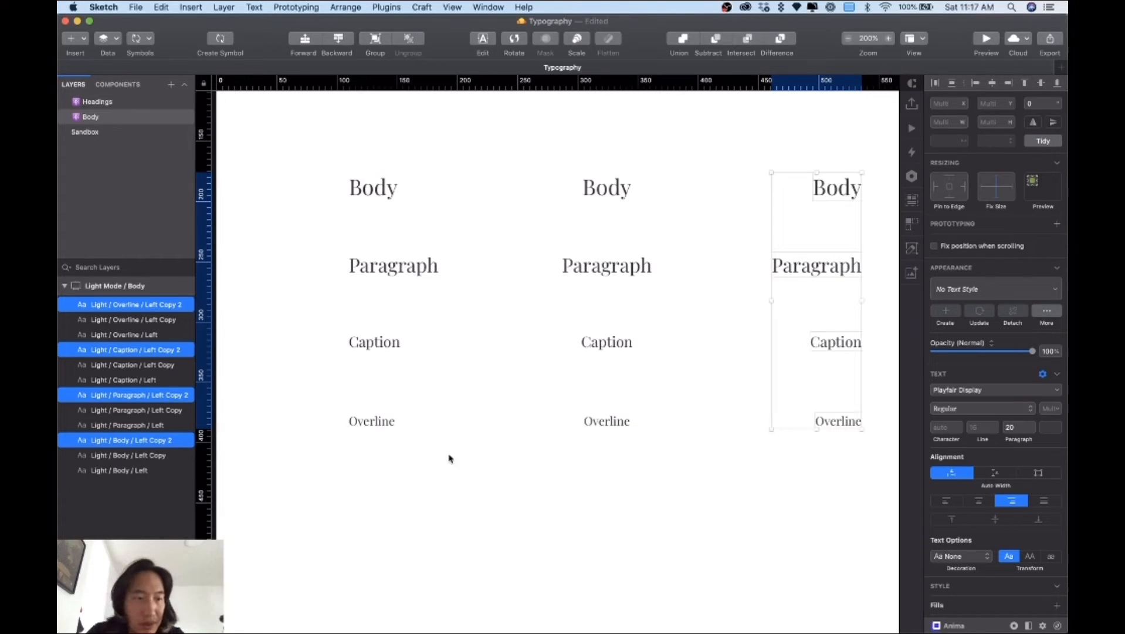
pyautogui.click(428, 493)
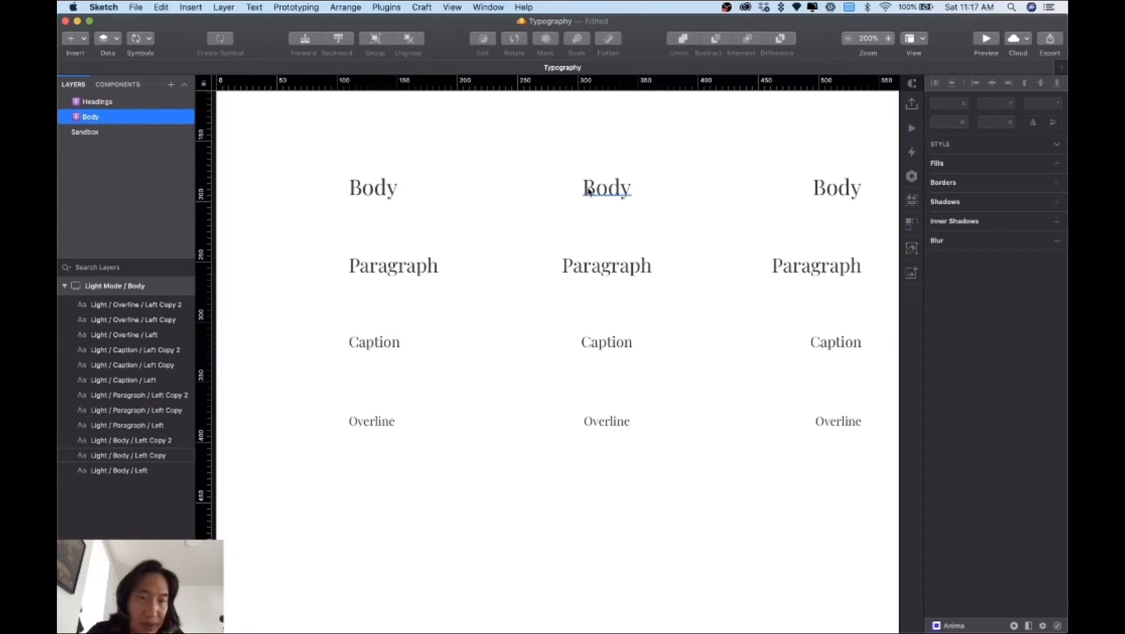
# Rename the four right-aligned text layers with Rename It's find and replace, replacing "Left Copy 2" with "Right"
pyautogui.moveTo(590, 433); pyautogui.dragTo(606, 469)
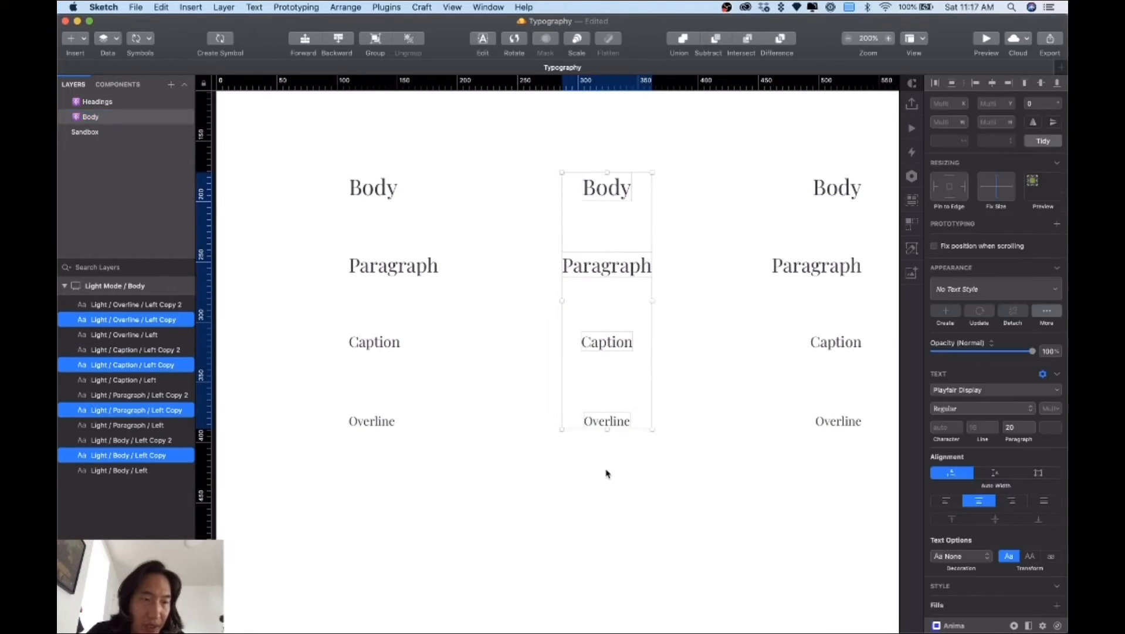
pyautogui.hscroll(3, 702, 321)
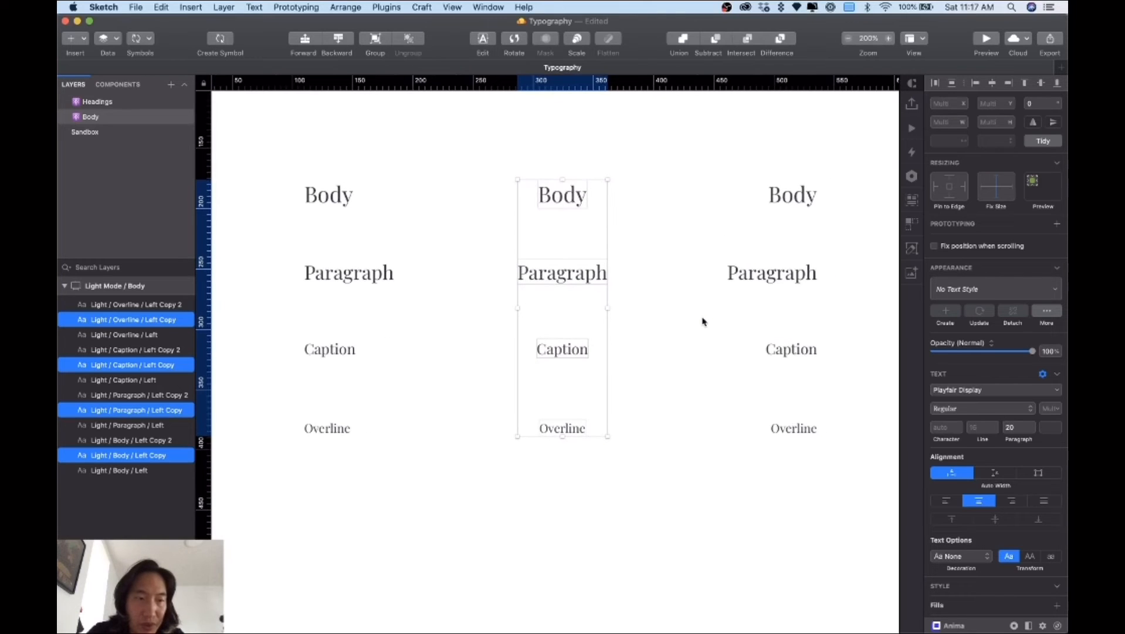
pyautogui.moveTo(760, 198); pyautogui.dragTo(824, 477)
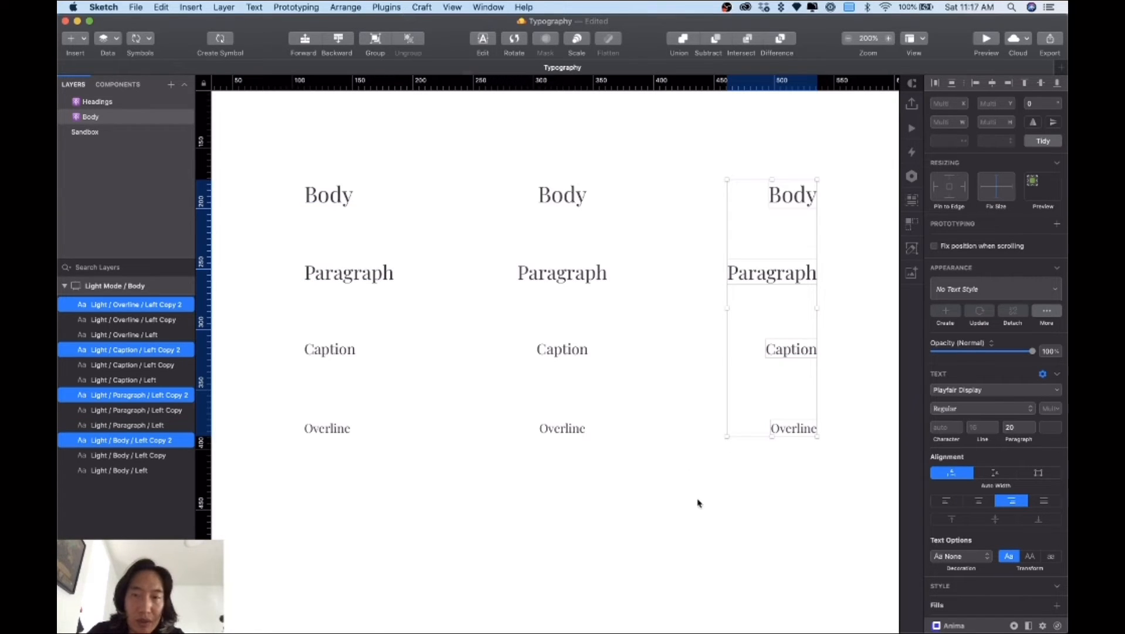
pyautogui.click(384, 7)
pyautogui.moveTo(411, 185)
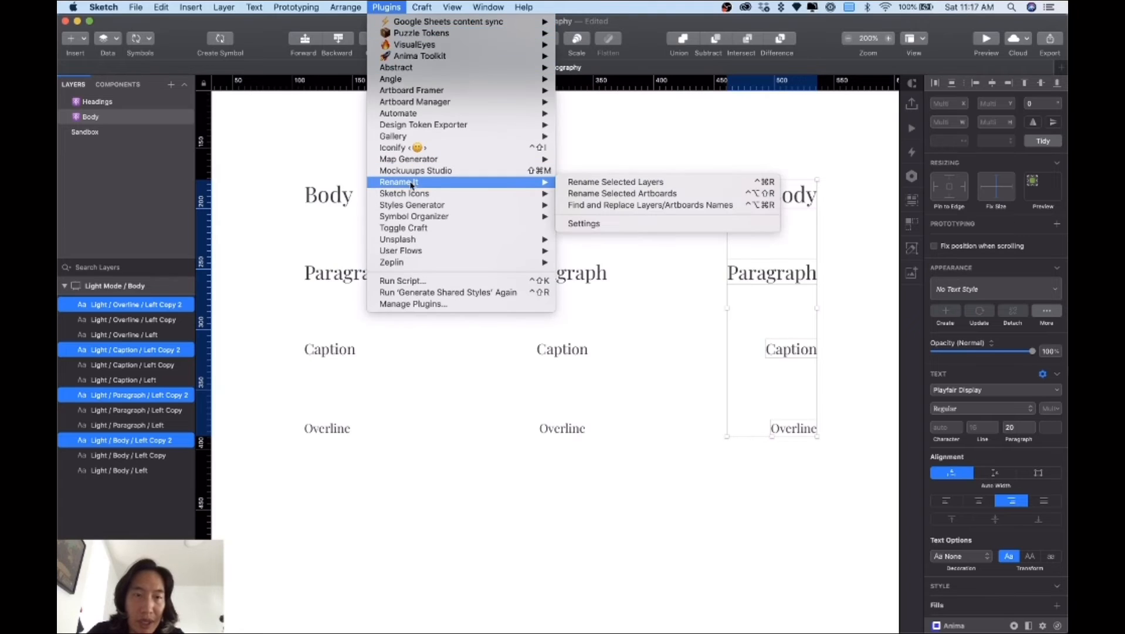
pyautogui.click(619, 206)
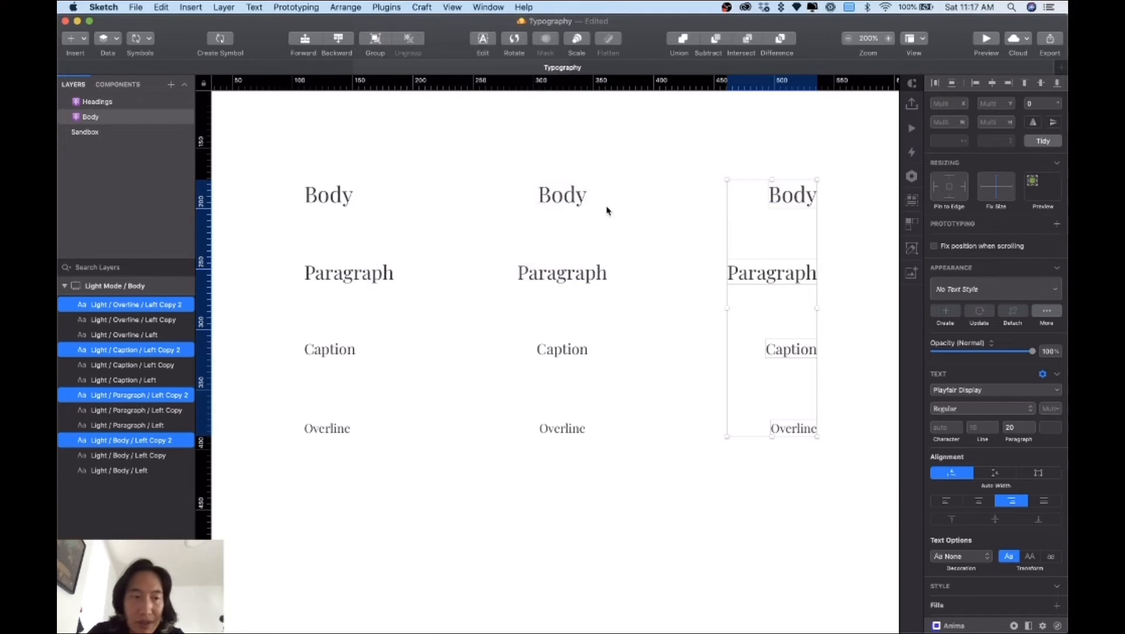
pyautogui.write('Left Copy 2')
pyautogui.press('Tab')
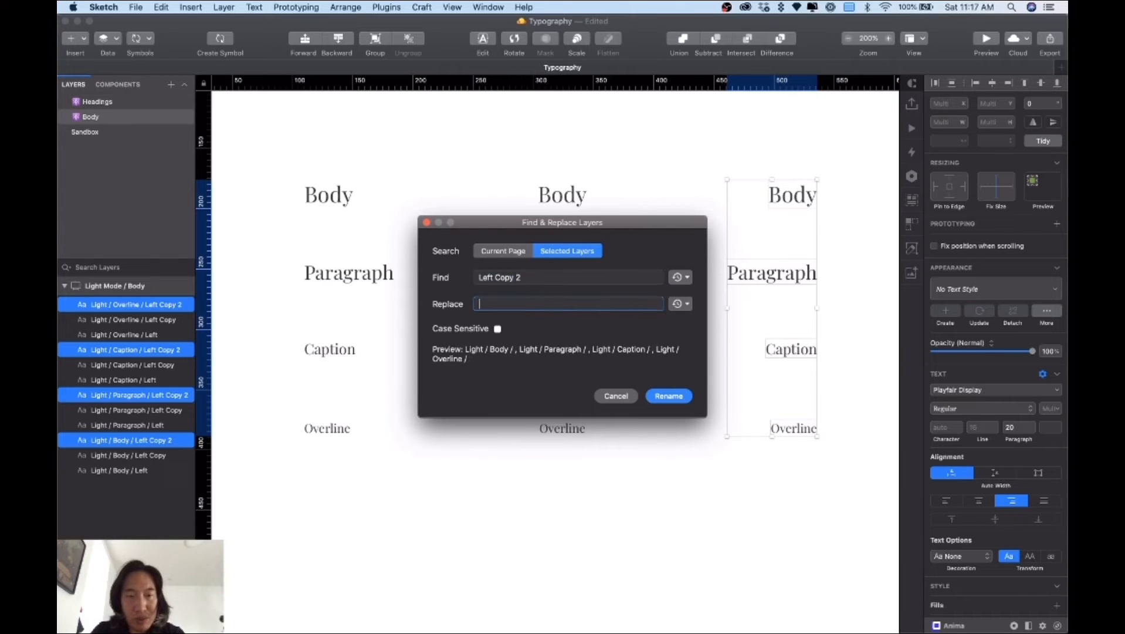
pyautogui.write('Right')
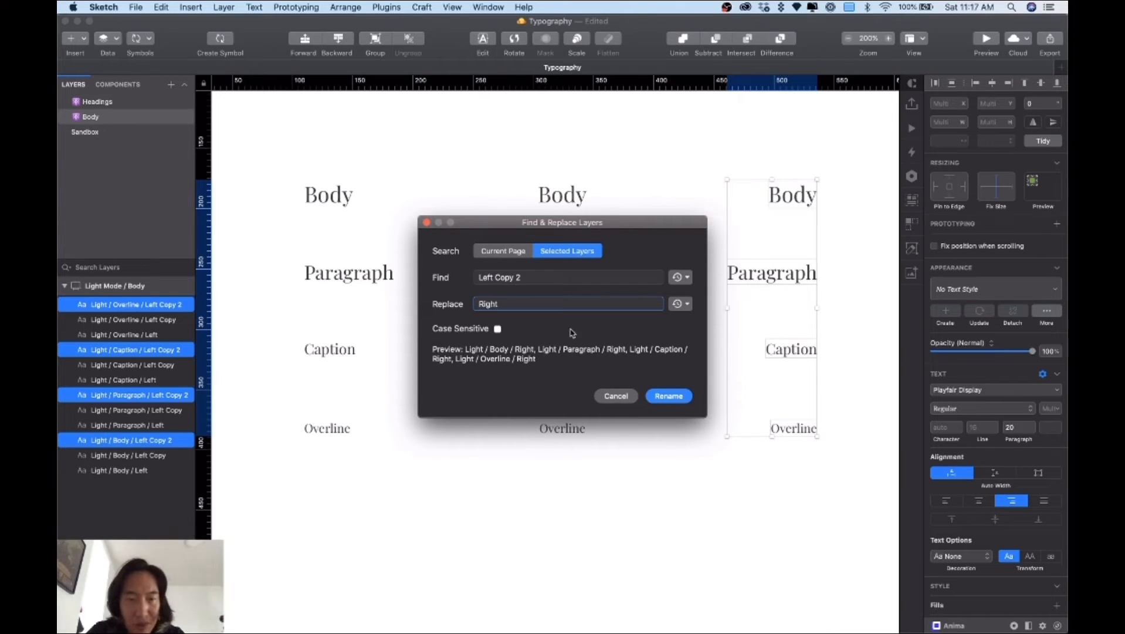
pyautogui.click(661, 397)
# Rename the four centred text layers with Rename It's find and replace, replacing "Left Copy" with "Center"
pyautogui.moveTo(606, 151); pyautogui.dragTo(552, 459)
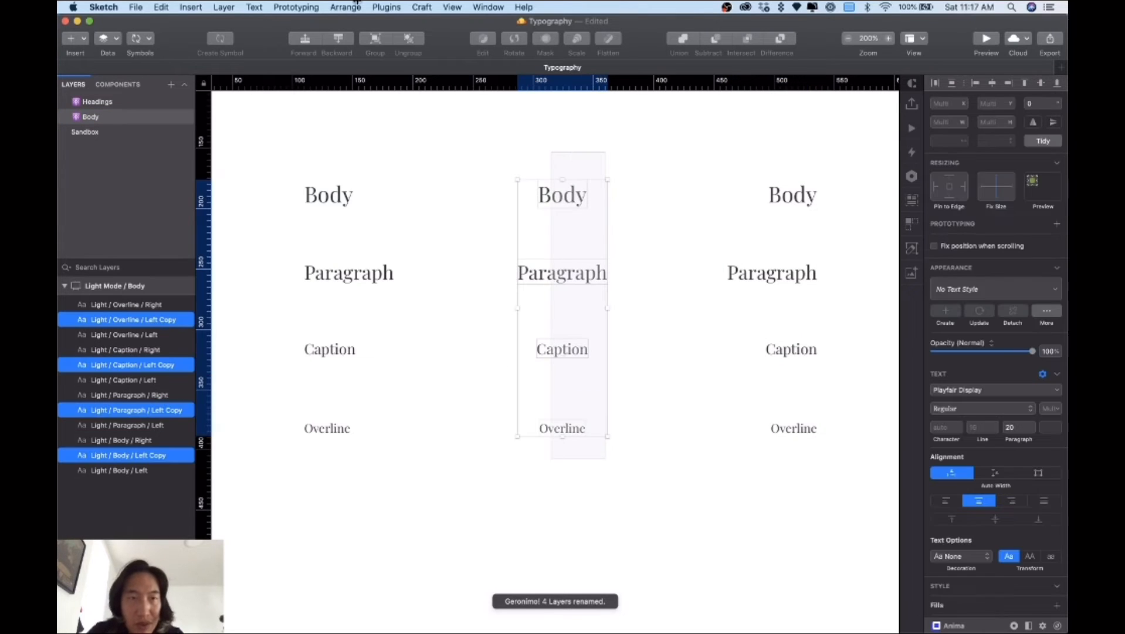
pyautogui.click(387, 7)
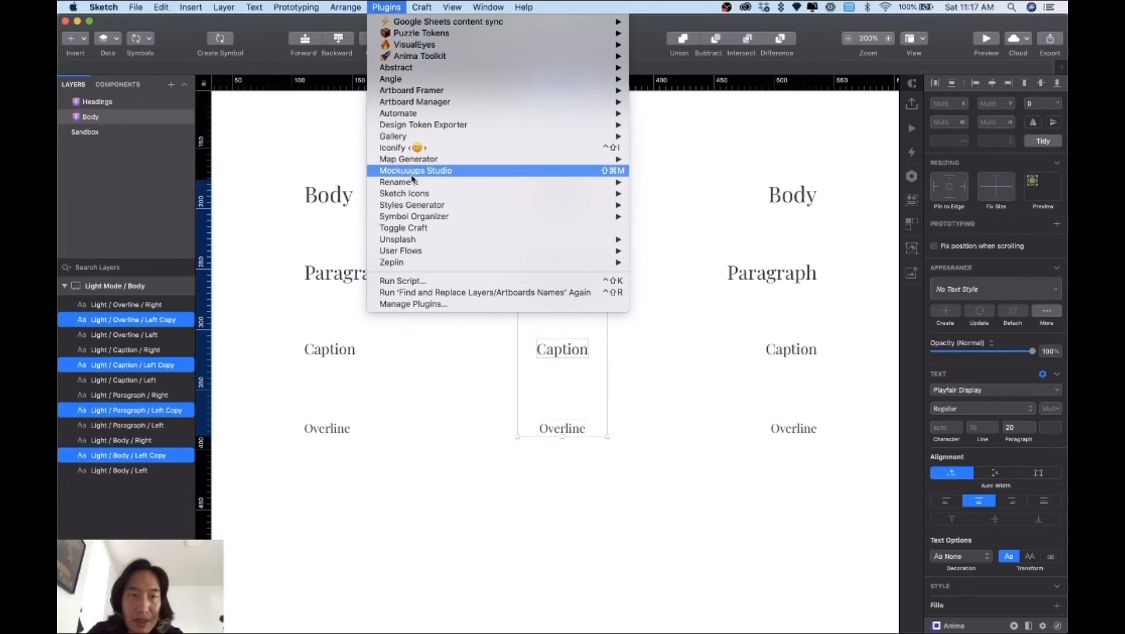
pyautogui.moveTo(415, 187)
pyautogui.click(679, 207)
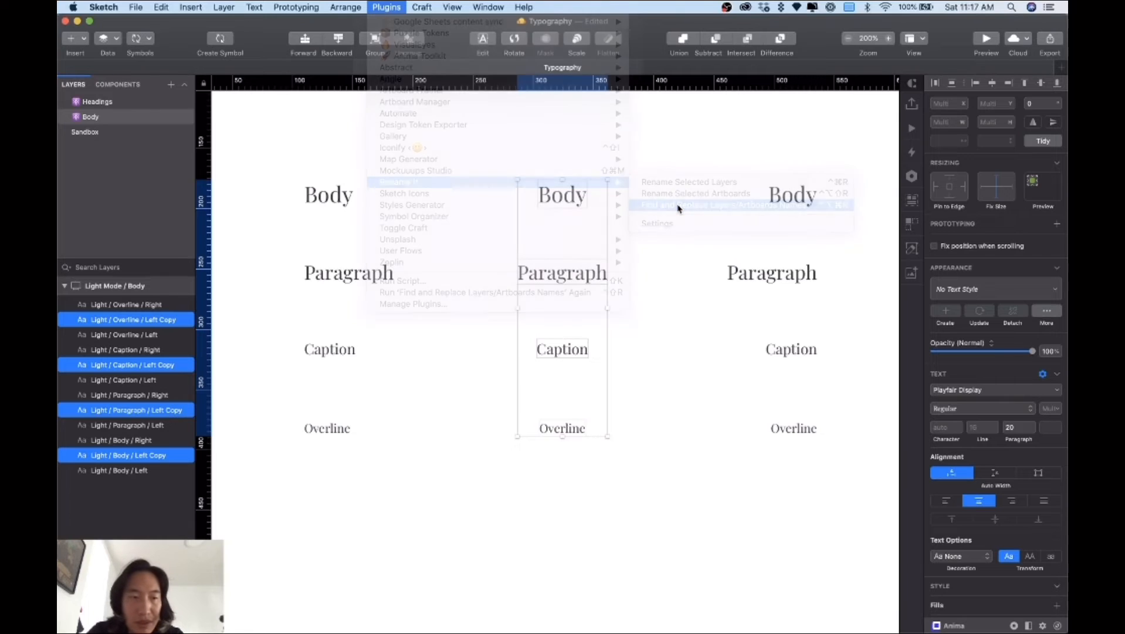
pyautogui.write('Left Copy')
pyautogui.press('Tab')
pyautogui.write('Center')
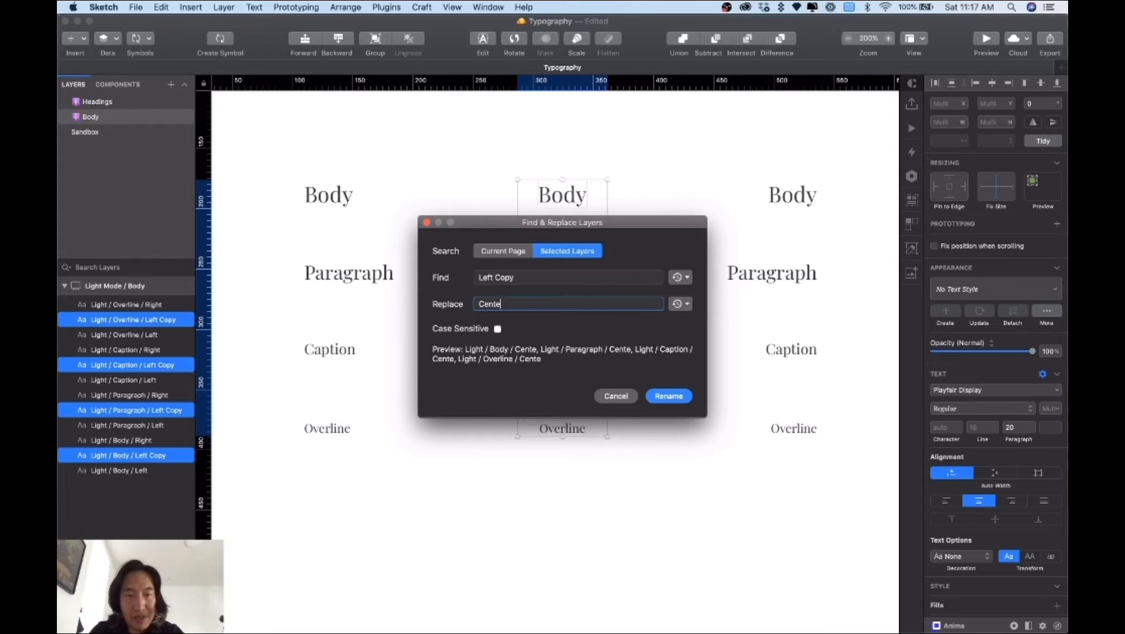
pyautogui.press('Return')
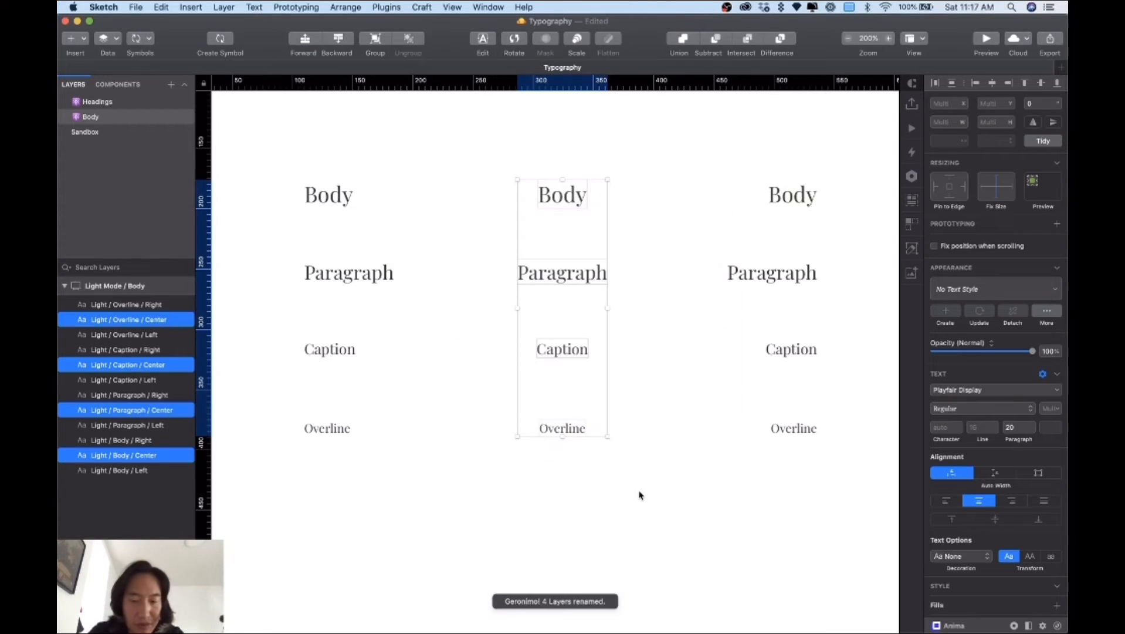
# Shrink the Light Mode / Body artboard around its twelve texts to about 623 × 421
pyautogui.press('super+minus')
pyautogui.press('super+minus')
pyautogui.hscroll(3, 640, 496)
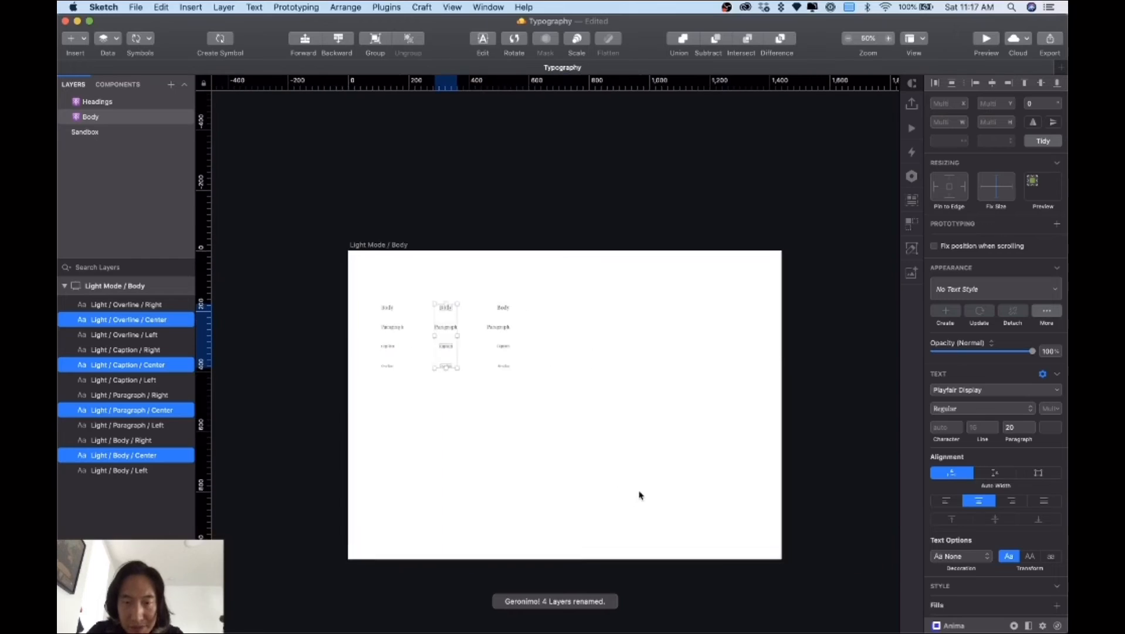
pyautogui.hscroll(2, 640, 495)
pyautogui.press('Escape')
pyautogui.moveTo(722, 420); pyautogui.dragTo(317, 296)
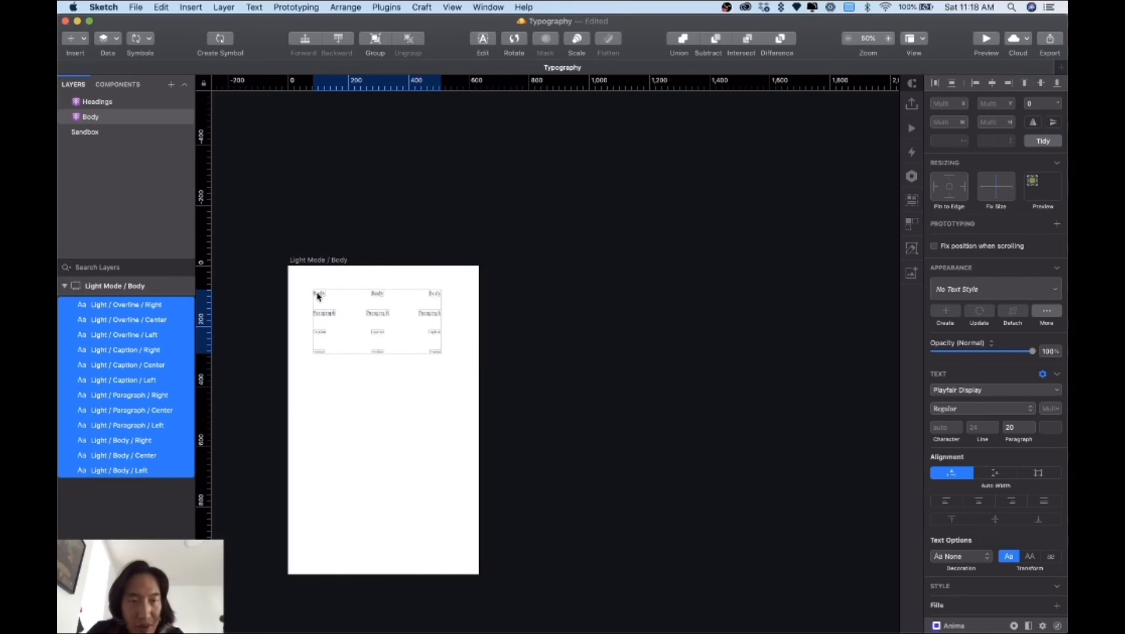
pyautogui.click(322, 266)
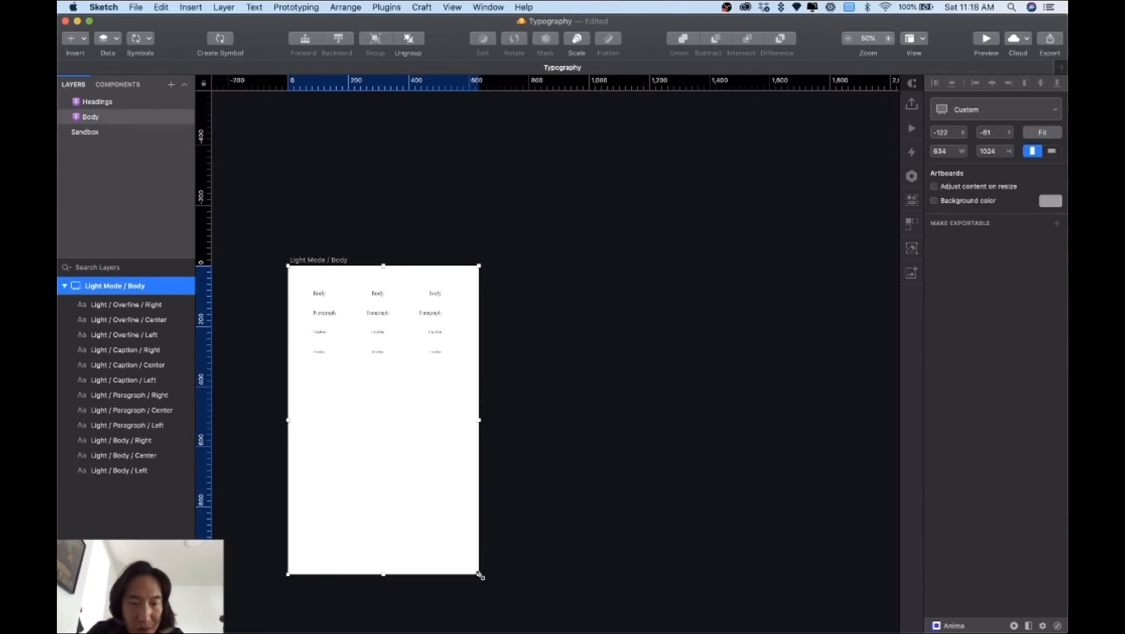
pyautogui.moveTo(479, 471); pyautogui.dragTo(490, 381)
pyautogui.click(520, 305)
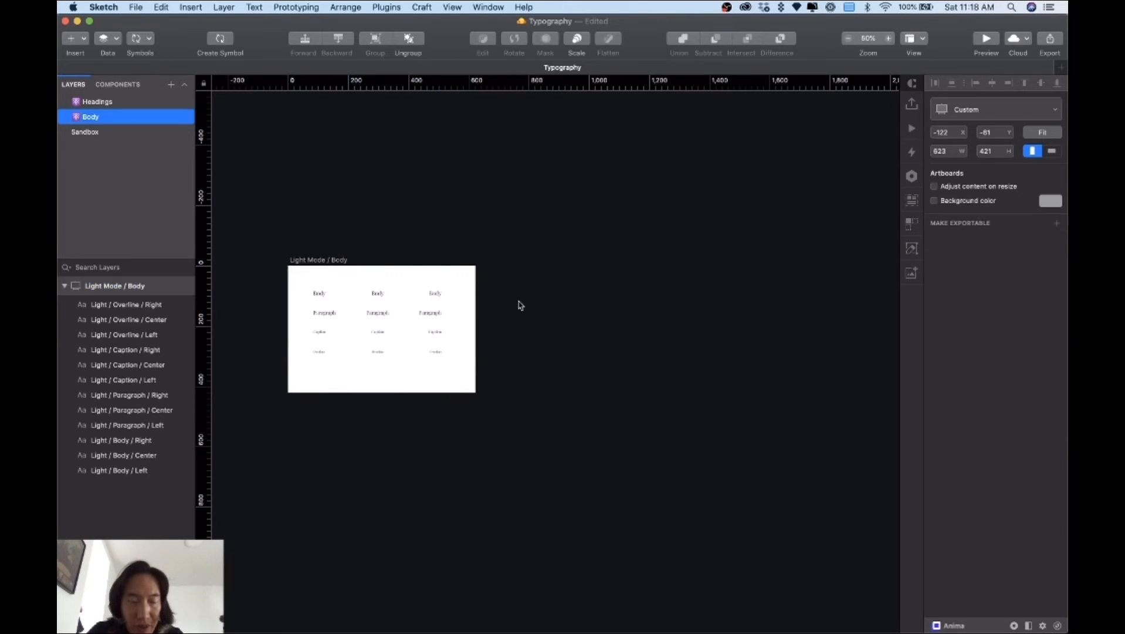
# Draw a second artboard about 638 × 421 beside the Light Mode / Body artboard and name it "Dark Mode / Body"
pyautogui.press('a')
pyautogui.moveTo(495, 265); pyautogui.dragTo(687, 392)
pyautogui.doubleClick(513, 260)
pyautogui.write('Dark Mode /')
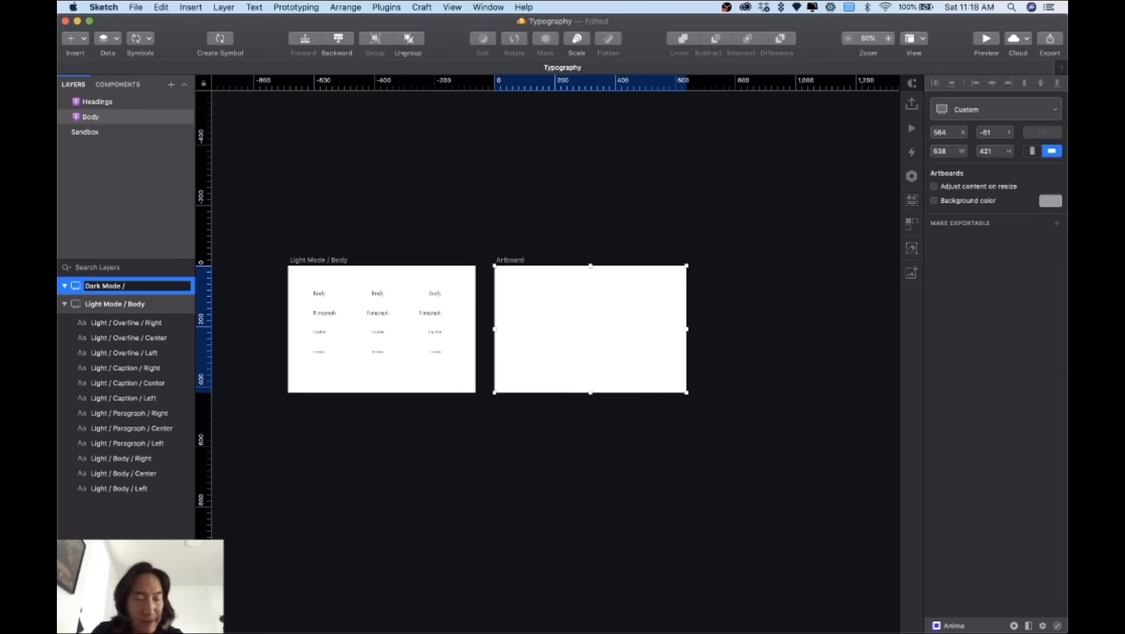
pyautogui.write(' Body')
pyautogui.press('Return')
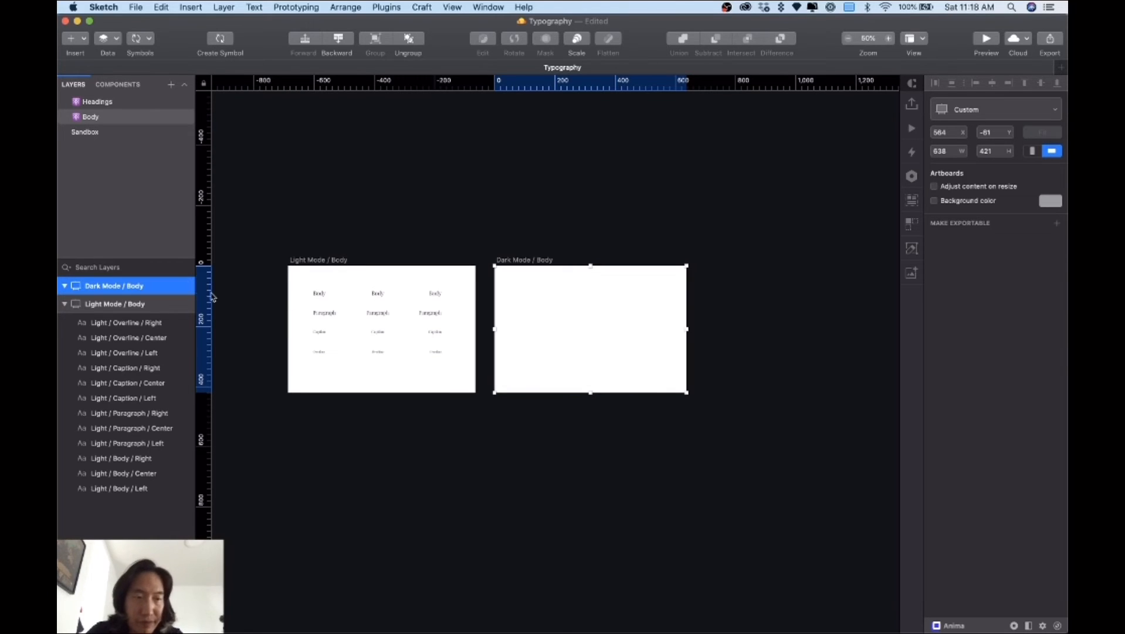
# Give the Dark Mode / Body artboard the same background colour as the Dark Mode / Headings artboard, hex 222222
pyautogui.click(531, 263)
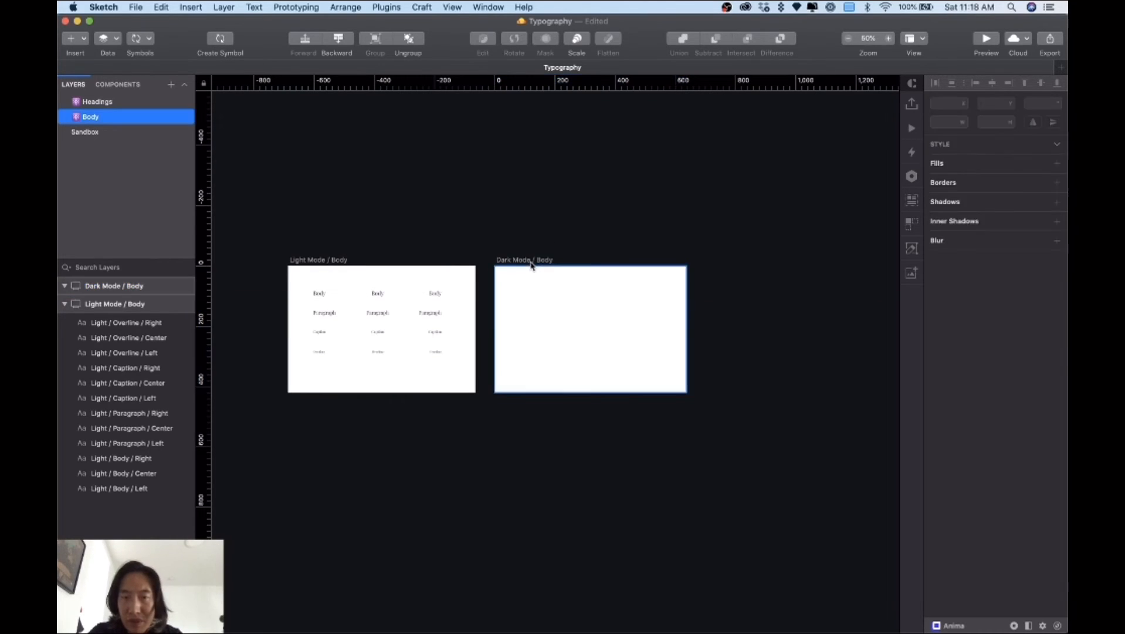
pyautogui.click(531, 263)
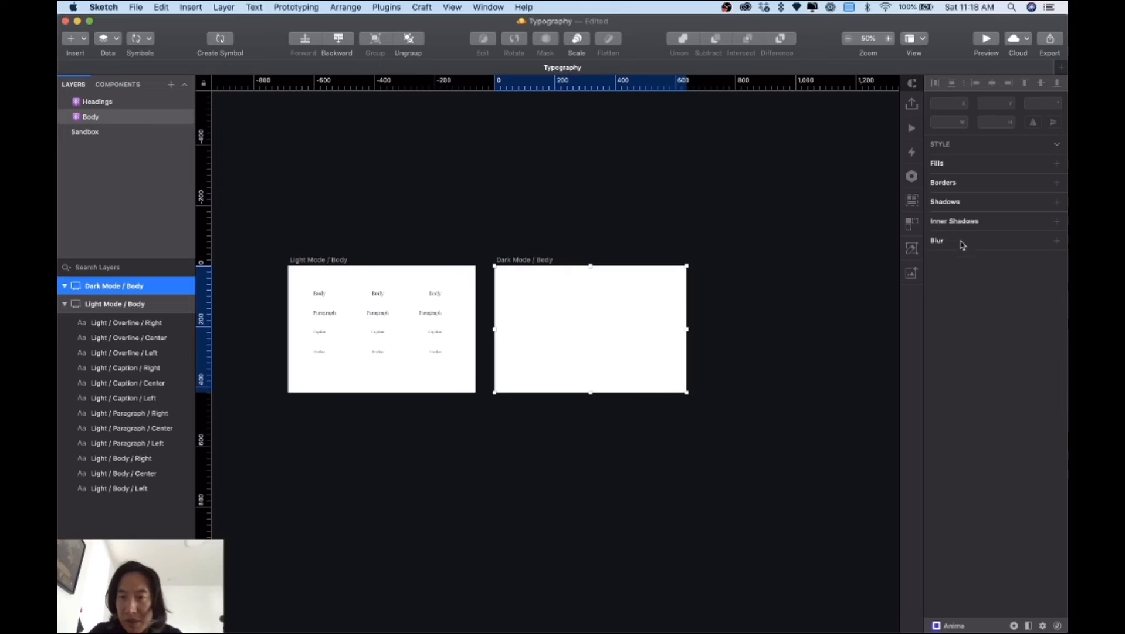
pyautogui.click(109, 103)
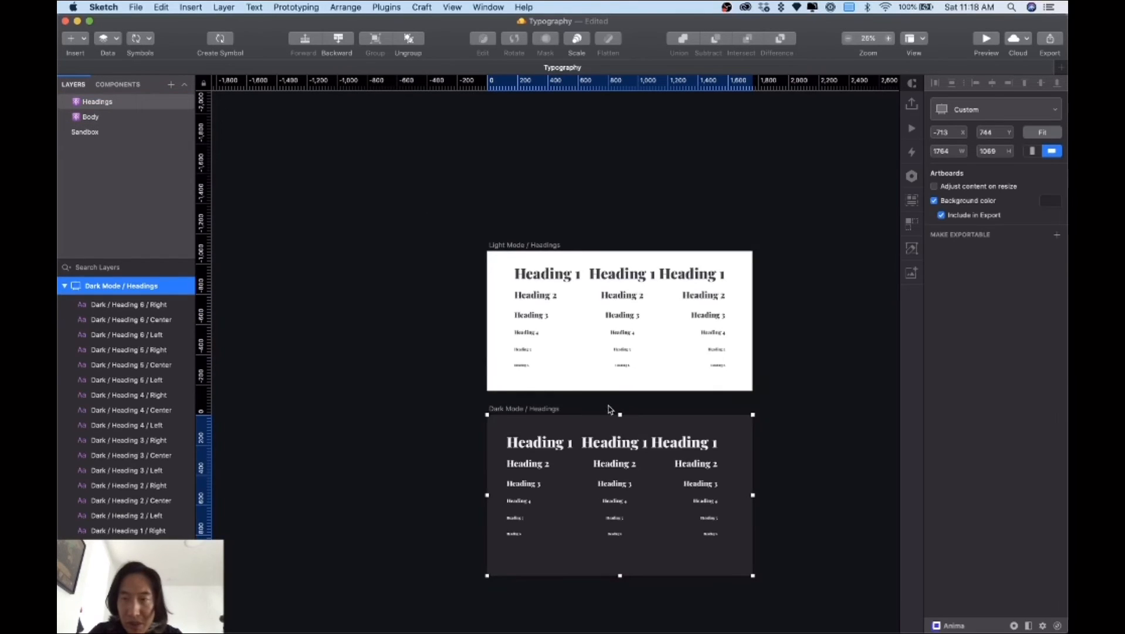
pyautogui.click(1051, 202)
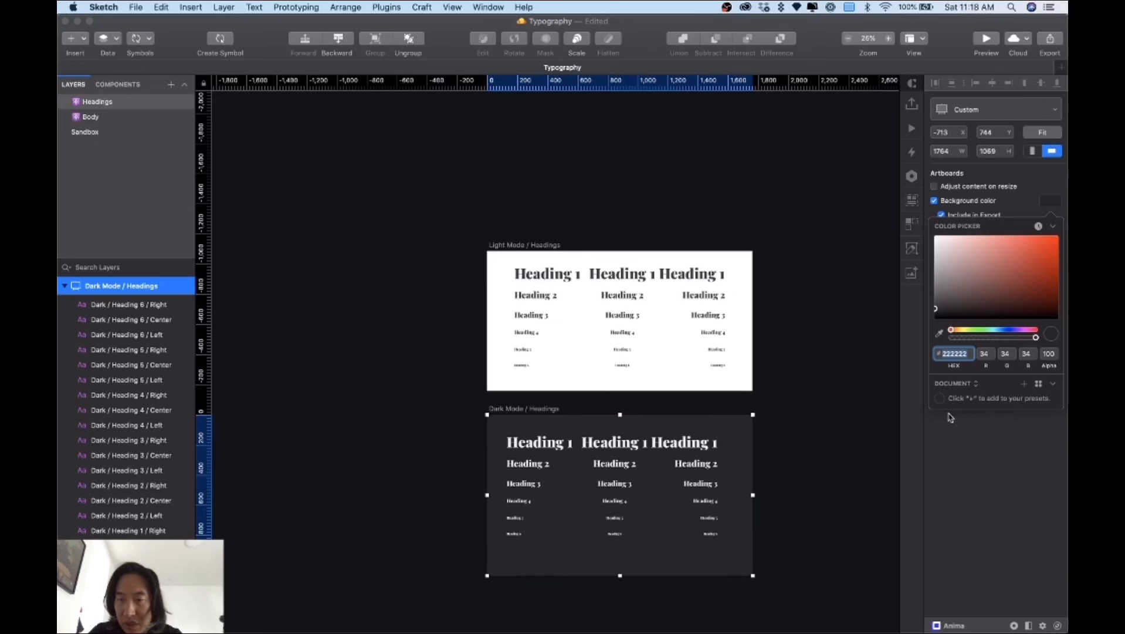
pyautogui.click(119, 119)
pyautogui.click(96, 118)
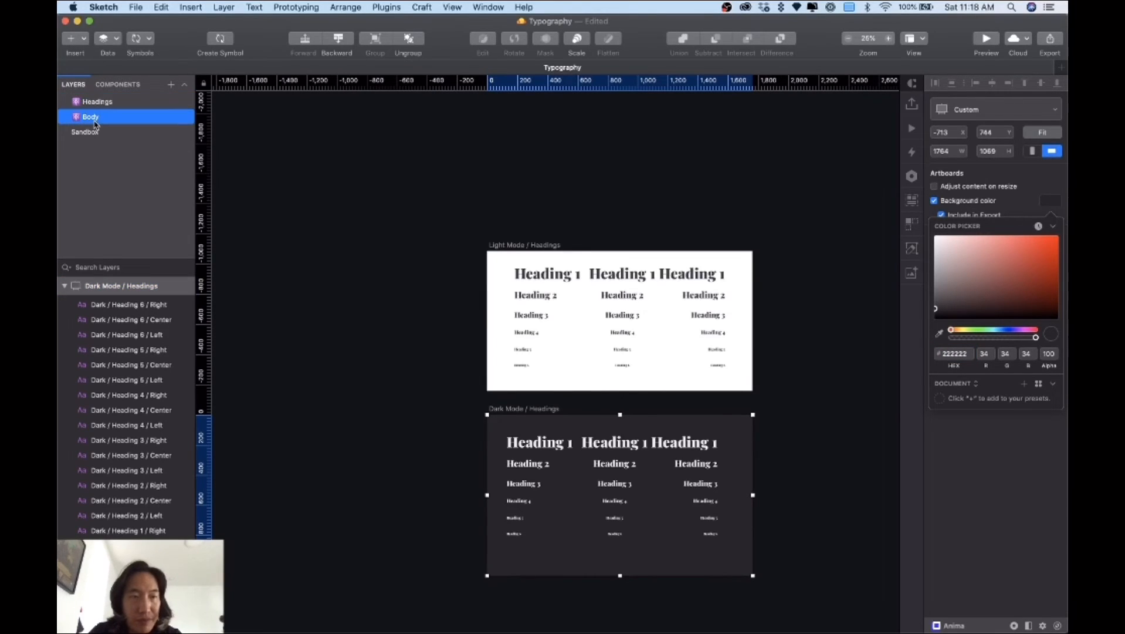
pyautogui.click(984, 200)
pyautogui.click(1052, 202)
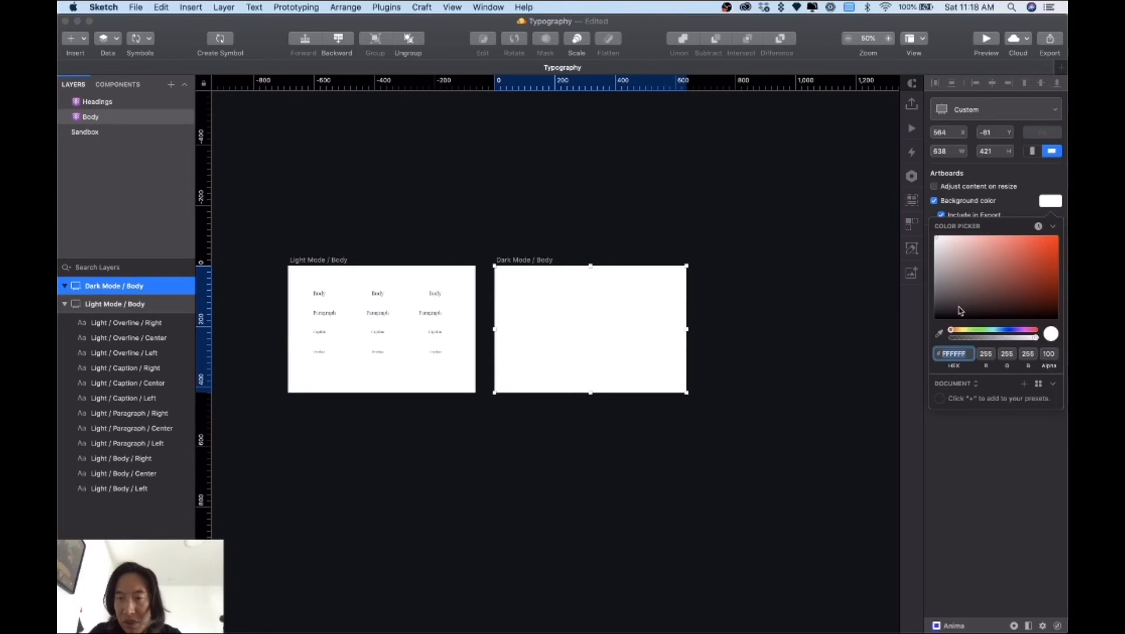
pyautogui.write('222')
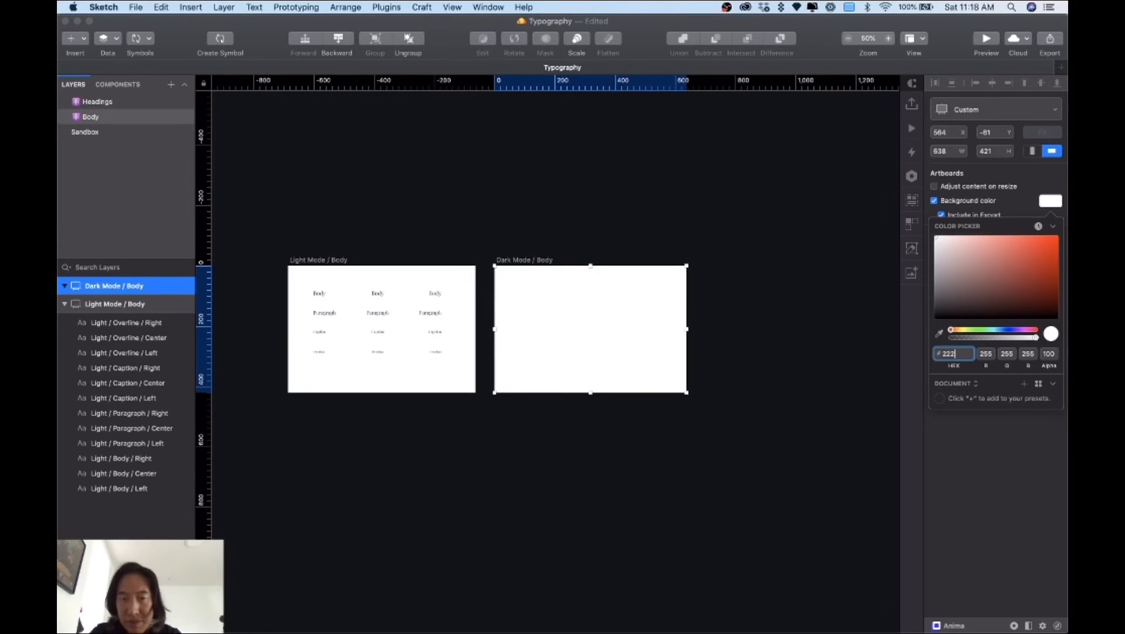
pyautogui.press('Return')
pyautogui.press('Escape')
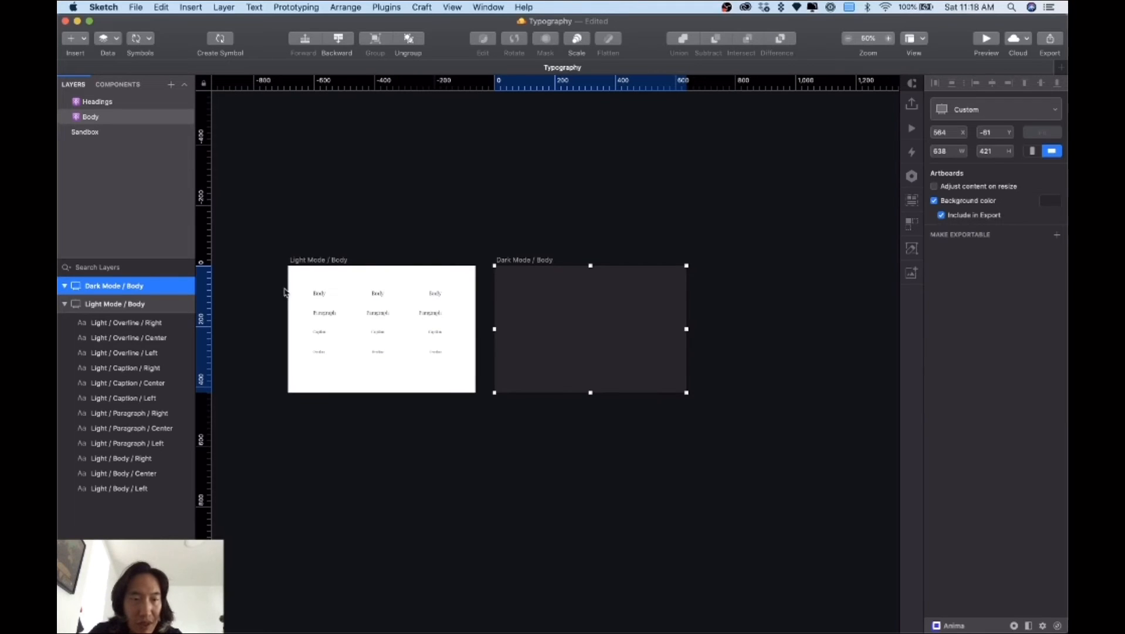
# Duplicate all twelve texts from the Light Mode / Body artboard onto the Dark Mode / Body artboard
pyautogui.click(277, 288)
pyautogui.moveTo(271, 280); pyautogui.dragTo(480, 381)
pyautogui.moveTo(327, 317); pyautogui.dragTo(540, 326)
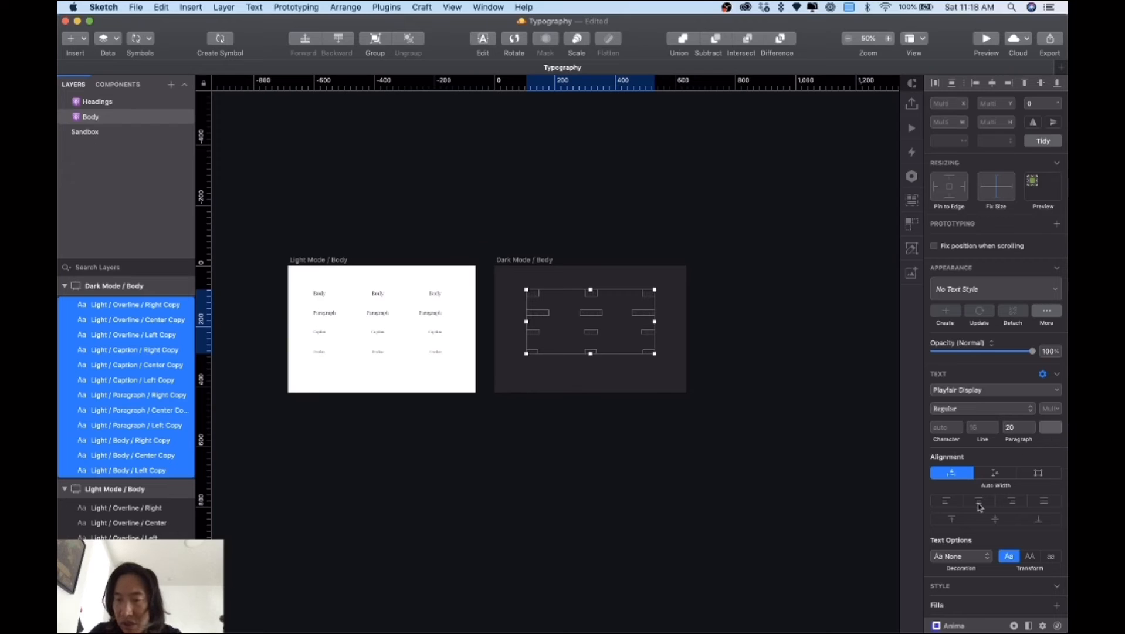
# Set the text colour of the twelve duplicated texts on the dark artboard to EEEEEE
pyautogui.write('eeeeee')
pyautogui.press('Return')
pyautogui.press('super+plus')
pyautogui.scroll(2, 725, 451)
pyautogui.hscroll(1, 726, 452)
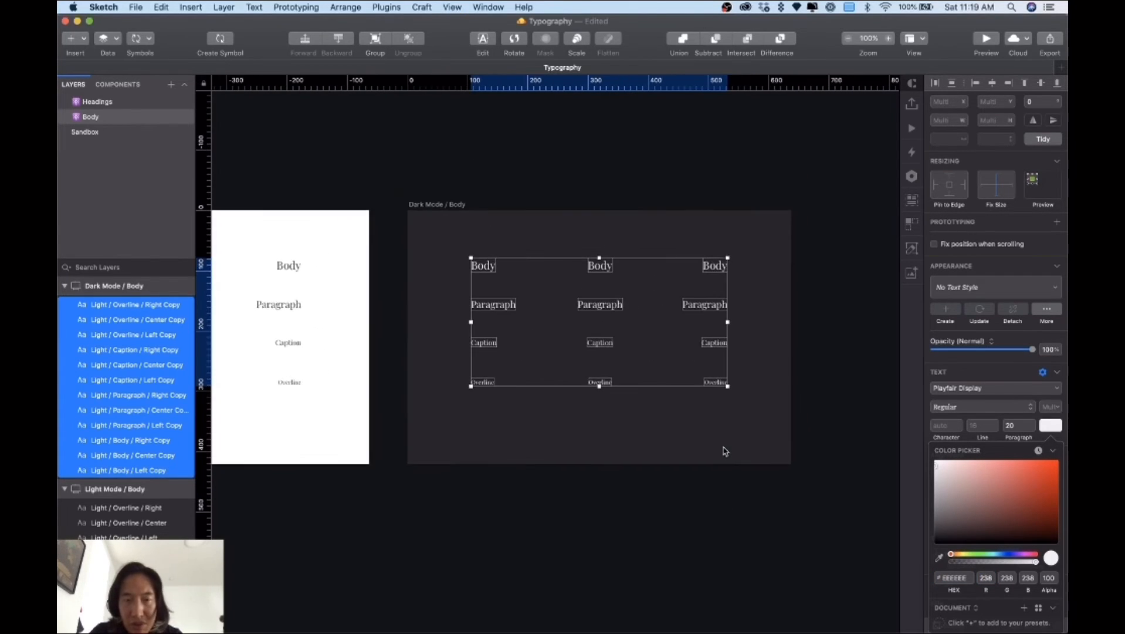
pyautogui.press('Escape')
pyautogui.click(455, 265)
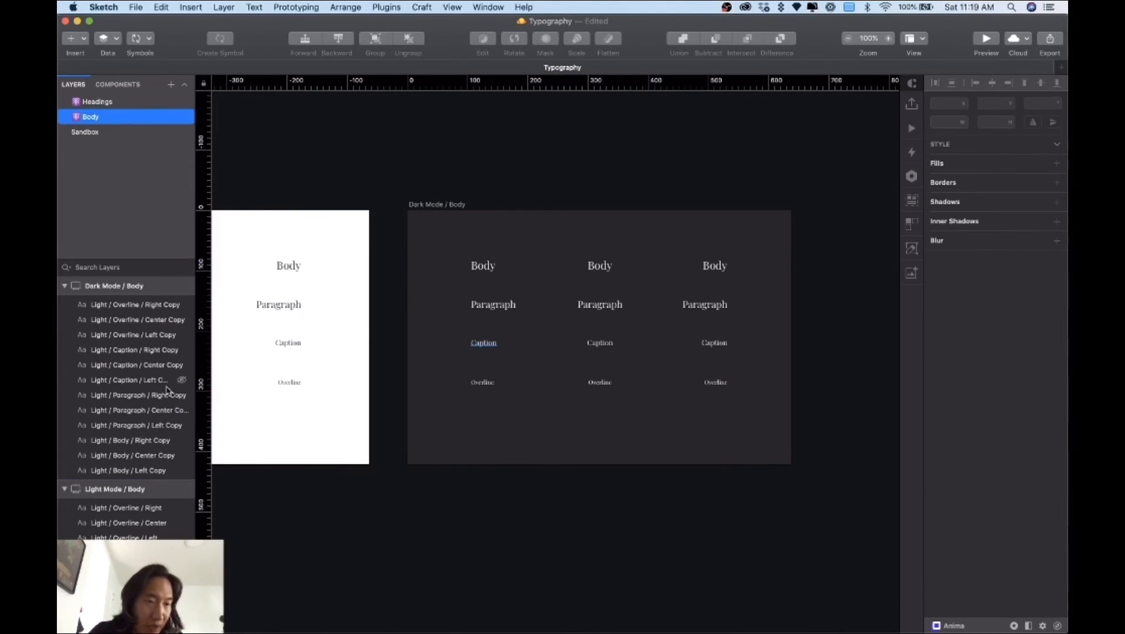
# Strip " Copy" from the names of all twelve dark artboard text layers using Rename It's find and replace with an empty replacement
pyautogui.moveTo(441, 250); pyautogui.dragTo(818, 429)
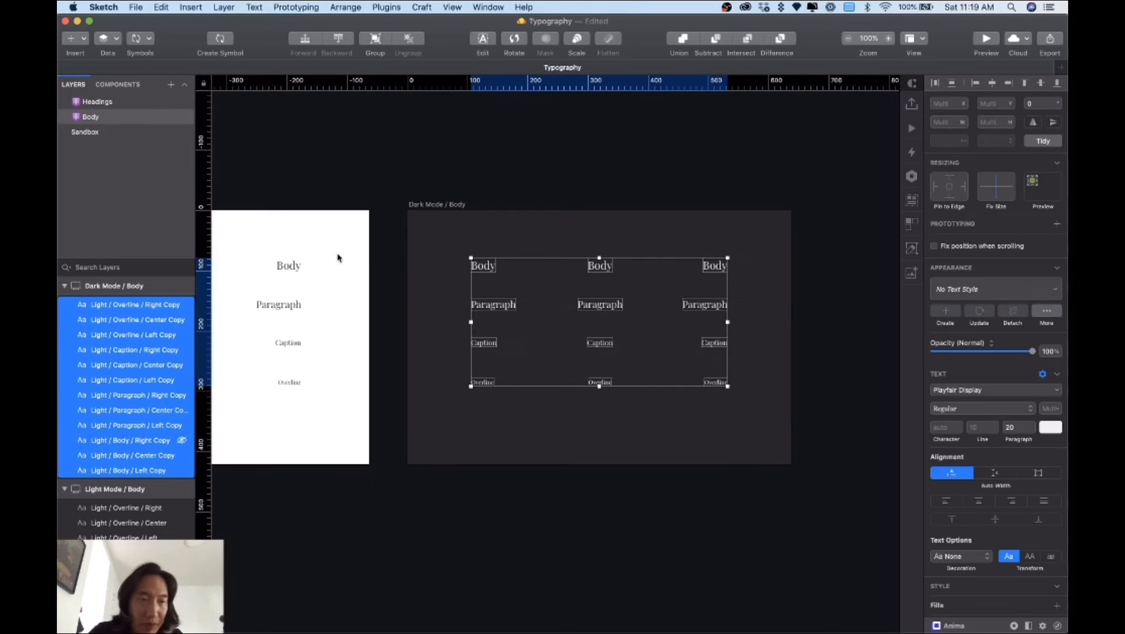
pyautogui.click(396, 6)
pyautogui.moveTo(449, 185)
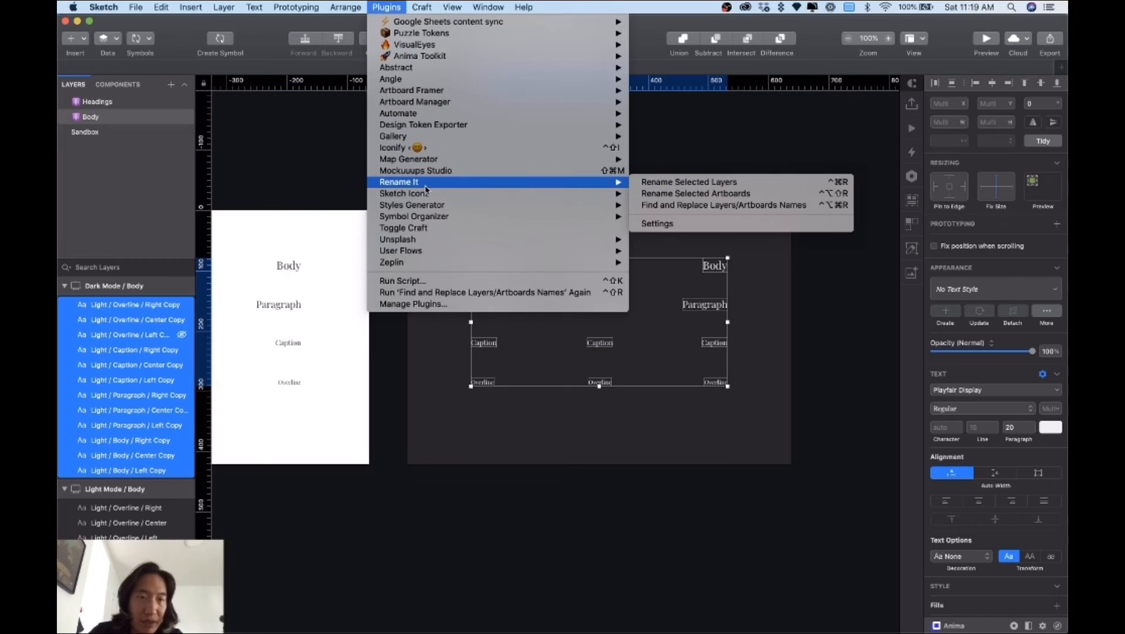
pyautogui.click(741, 208)
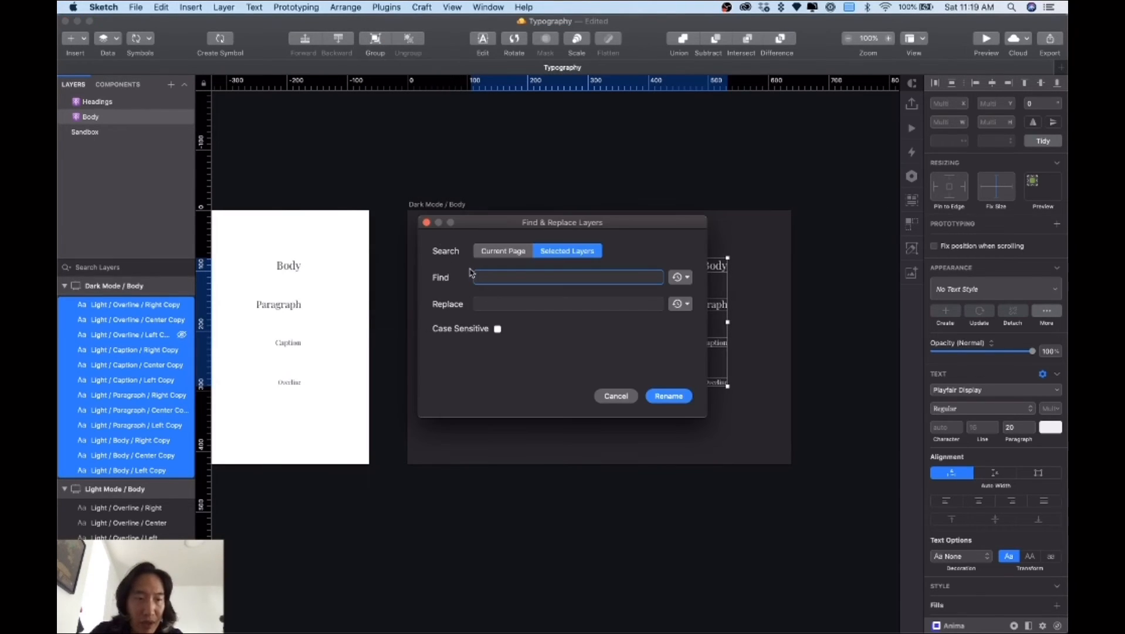
pyautogui.write('Copy')
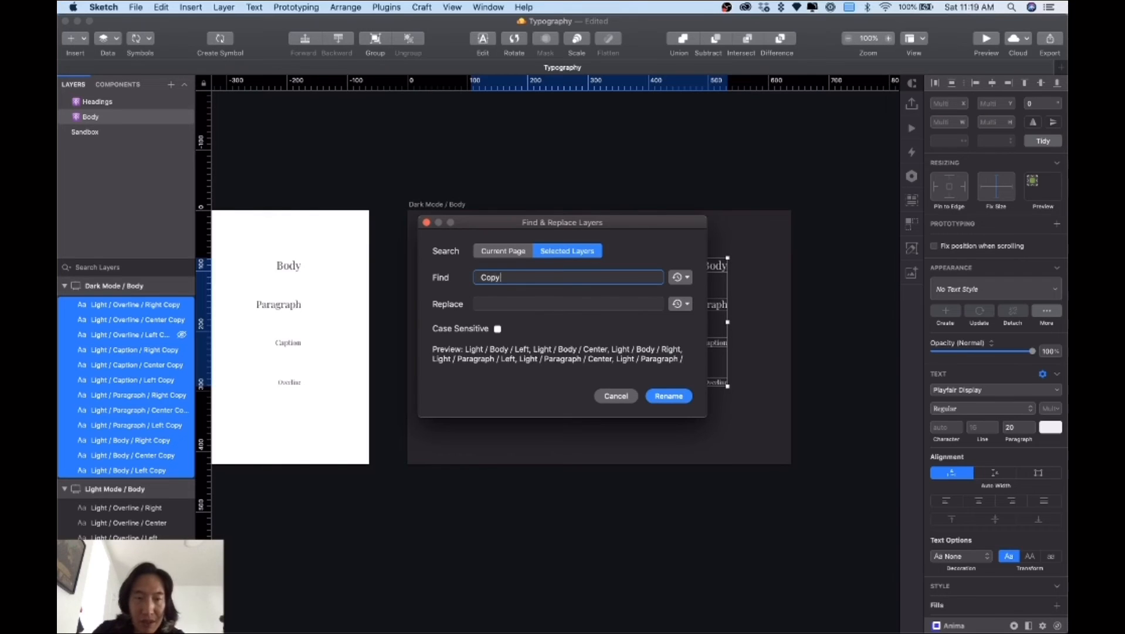
pyautogui.click(482, 303)
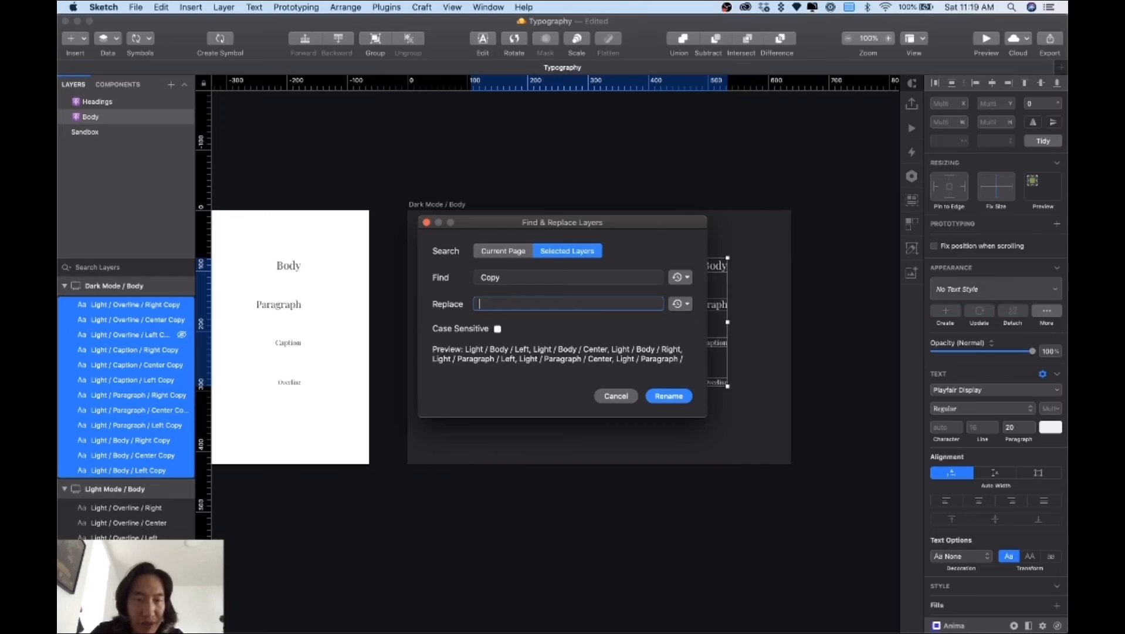
pyautogui.click(670, 396)
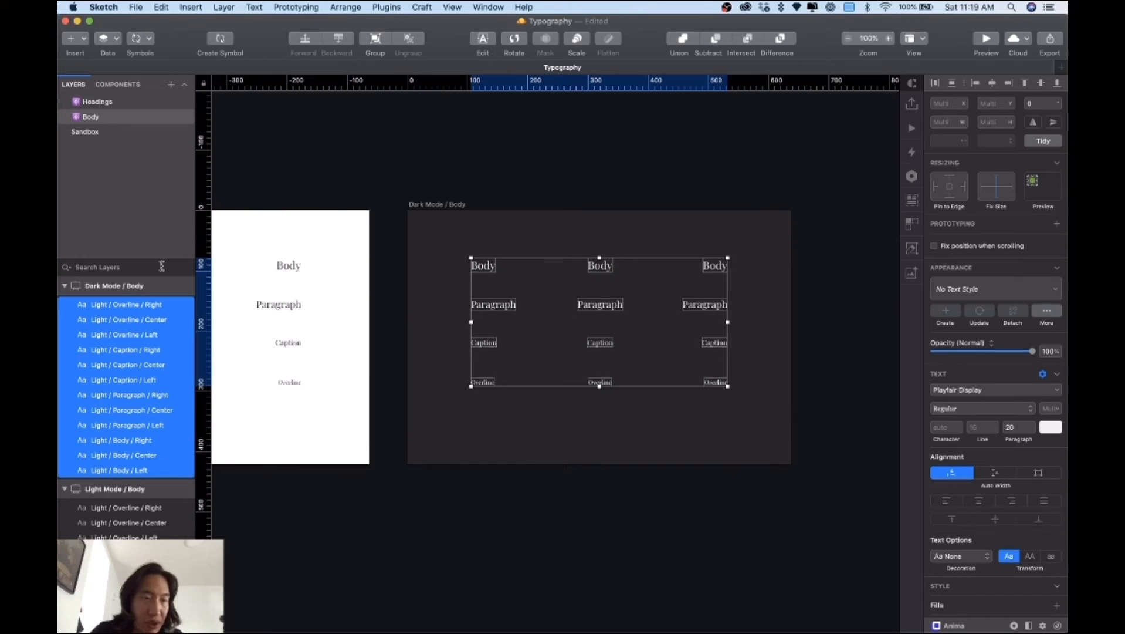
# Replace "Light" with "Dark" in the names of the twelve dark artboard text layers using Rename It's find and replace
pyautogui.click(392, 7)
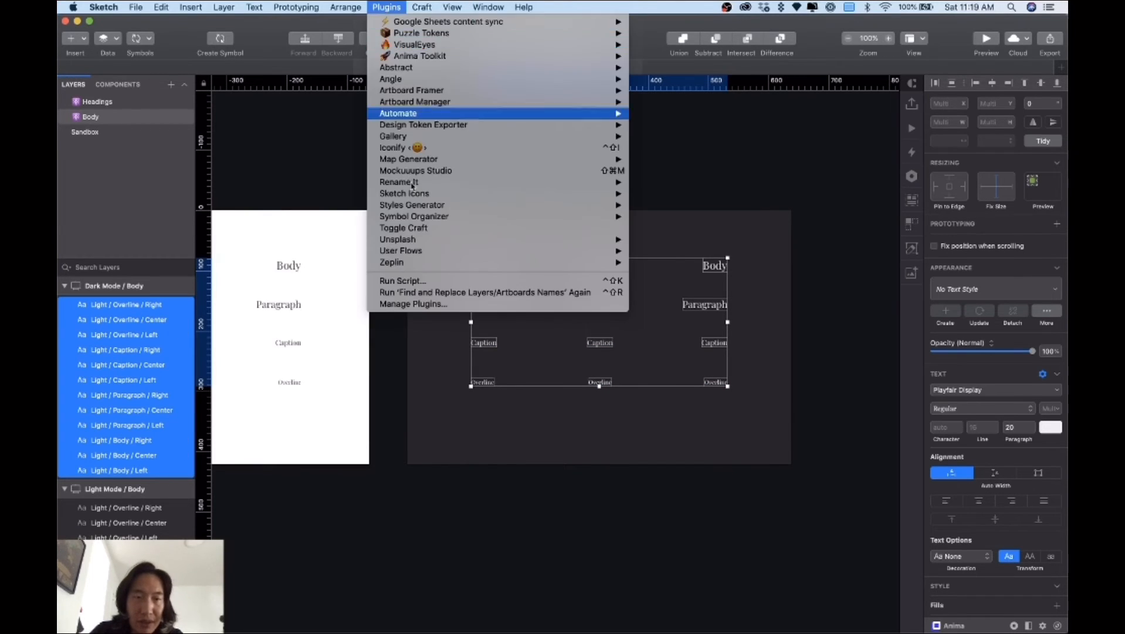
pyautogui.moveTo(413, 187)
pyautogui.click(692, 205)
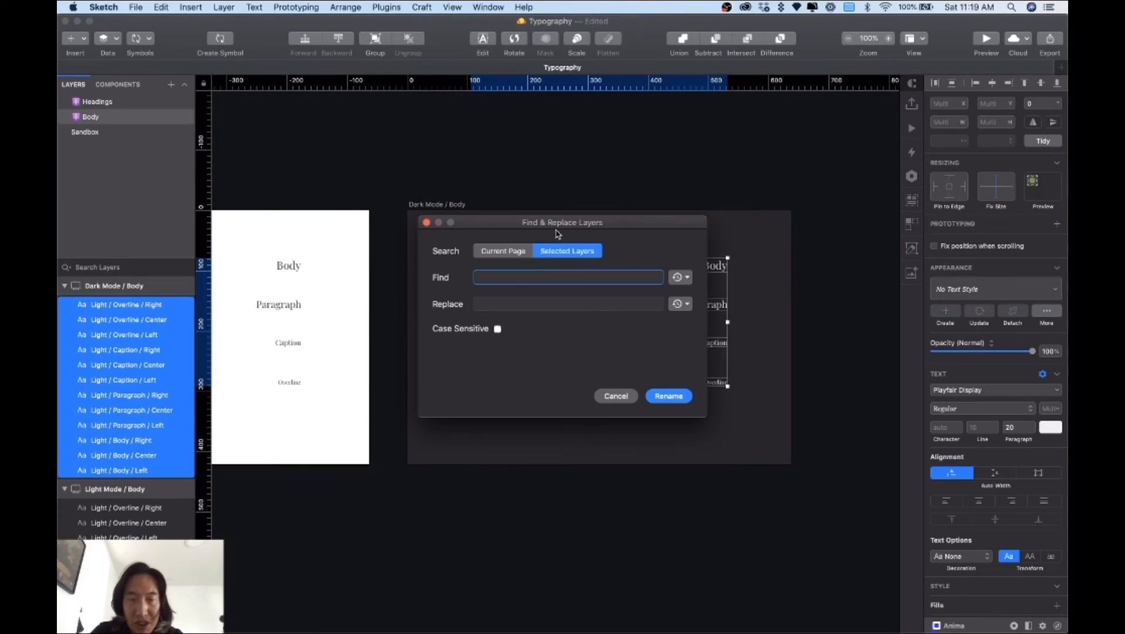
pyautogui.write('Light')
pyautogui.press('Tab')
pyautogui.write('Dark')
pyautogui.click(671, 397)
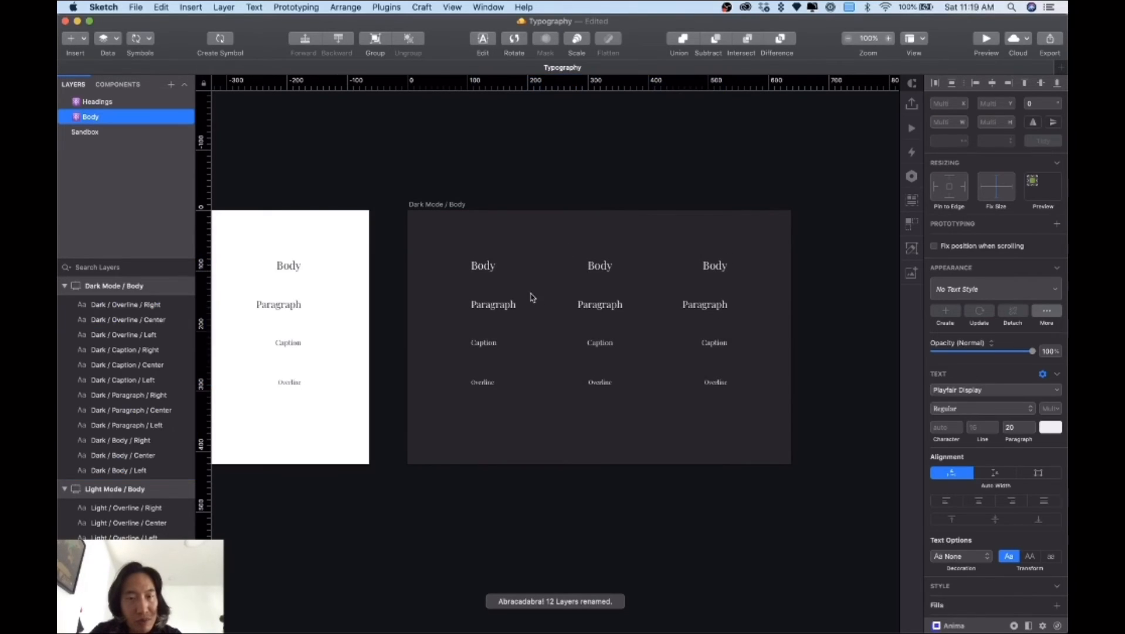
pyautogui.click(485, 357)
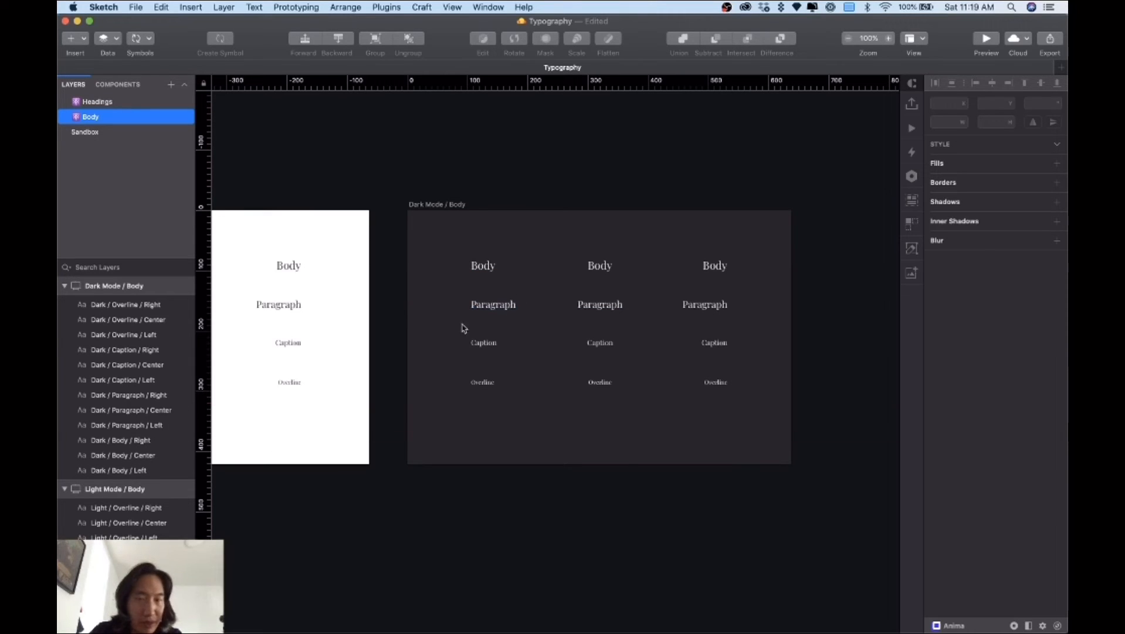
# Generate shared text styles from all texts on the Light Mode / Body and Dark Mode / Body artboards with Styles Generator
pyautogui.click(483, 266)
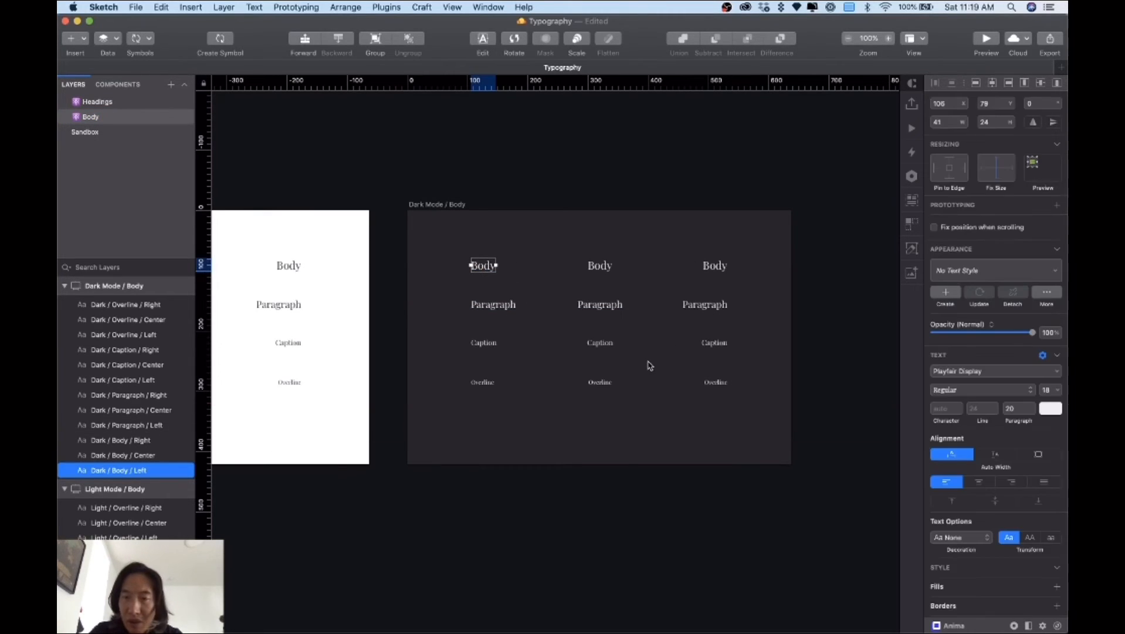
pyautogui.press('super+minus')
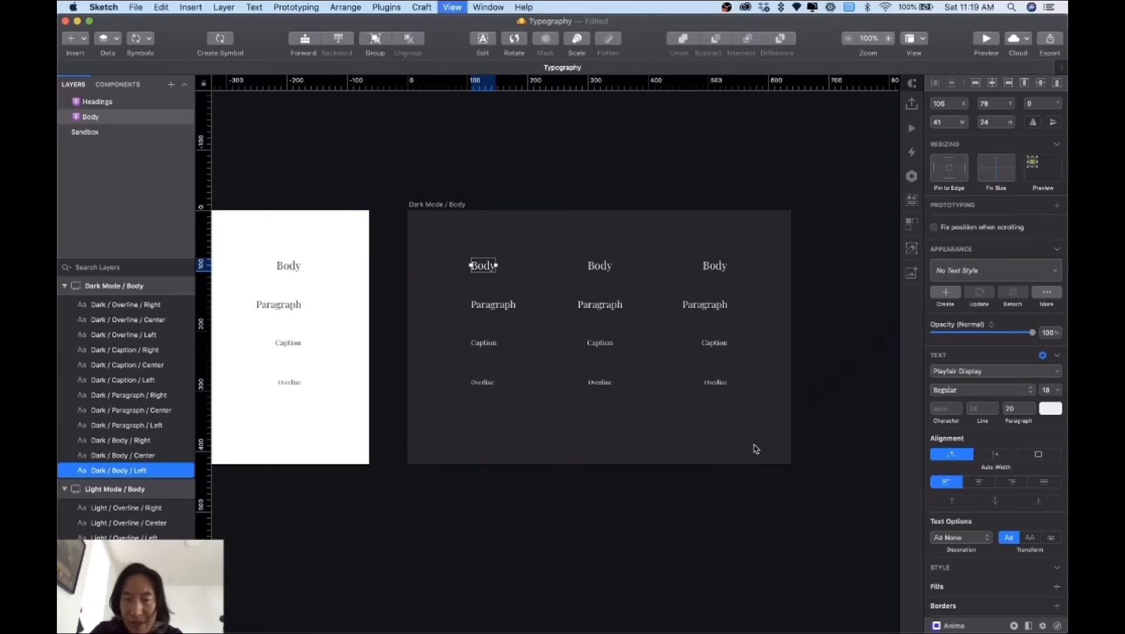
pyautogui.click(756, 448)
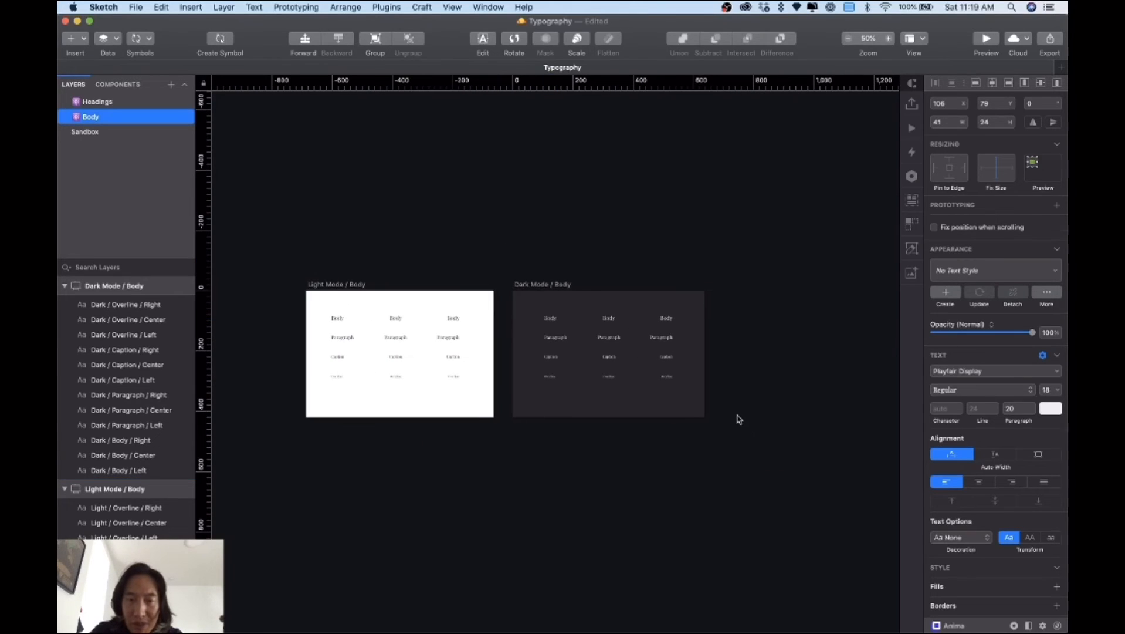
pyautogui.moveTo(735, 403); pyautogui.dragTo(276, 312)
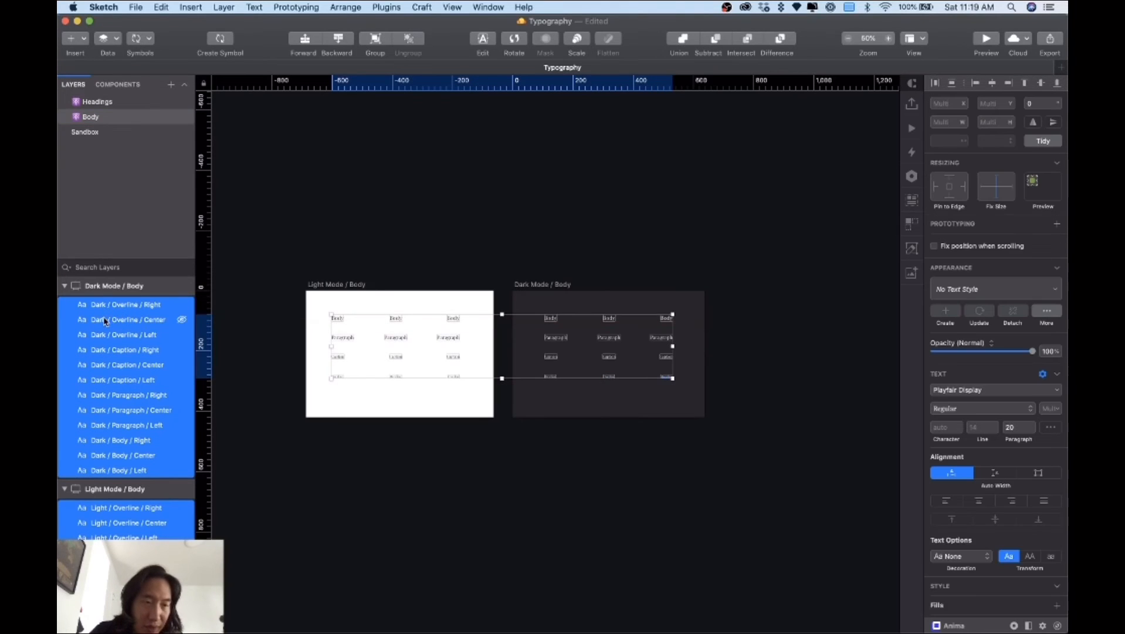
pyautogui.click(397, 5)
pyautogui.moveTo(435, 193)
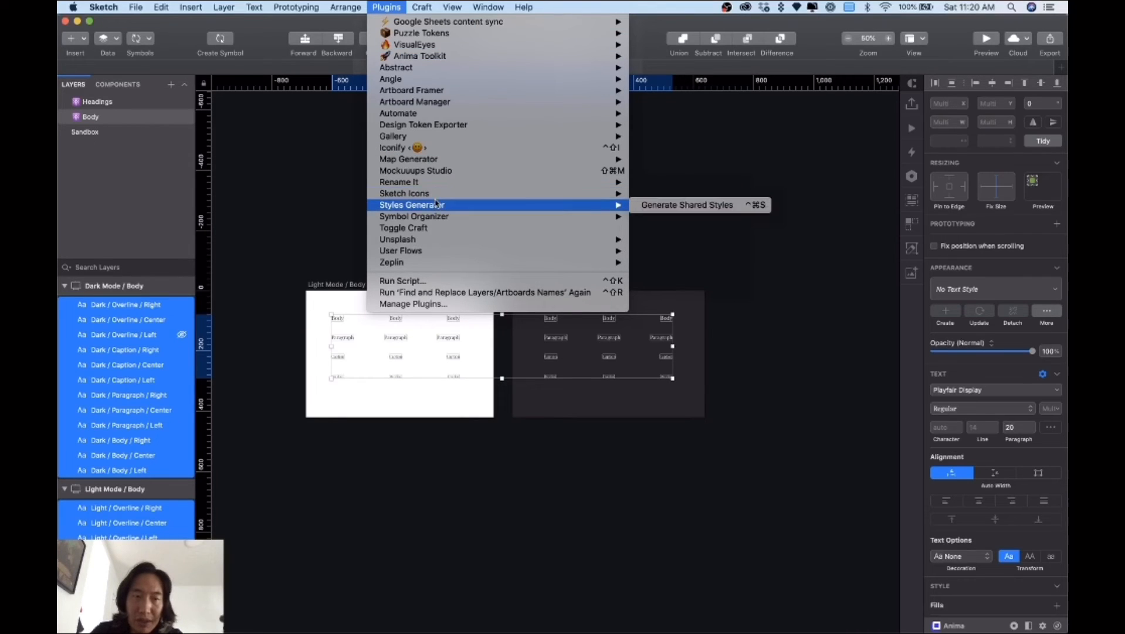
pyautogui.moveTo(622, 205)
pyautogui.click(668, 206)
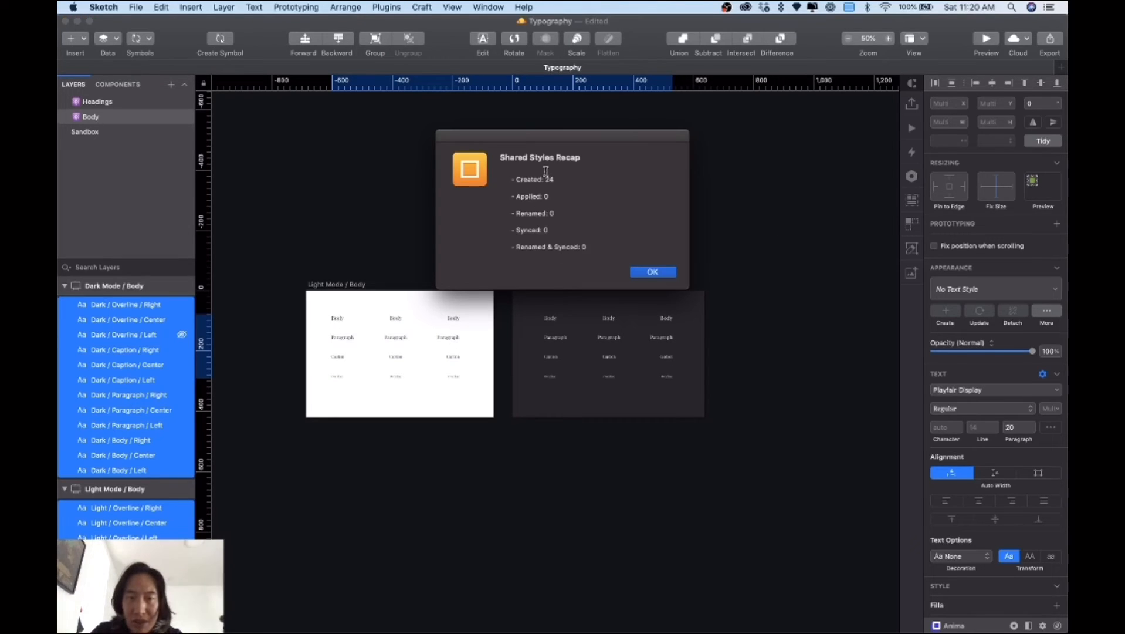
pyautogui.click(645, 273)
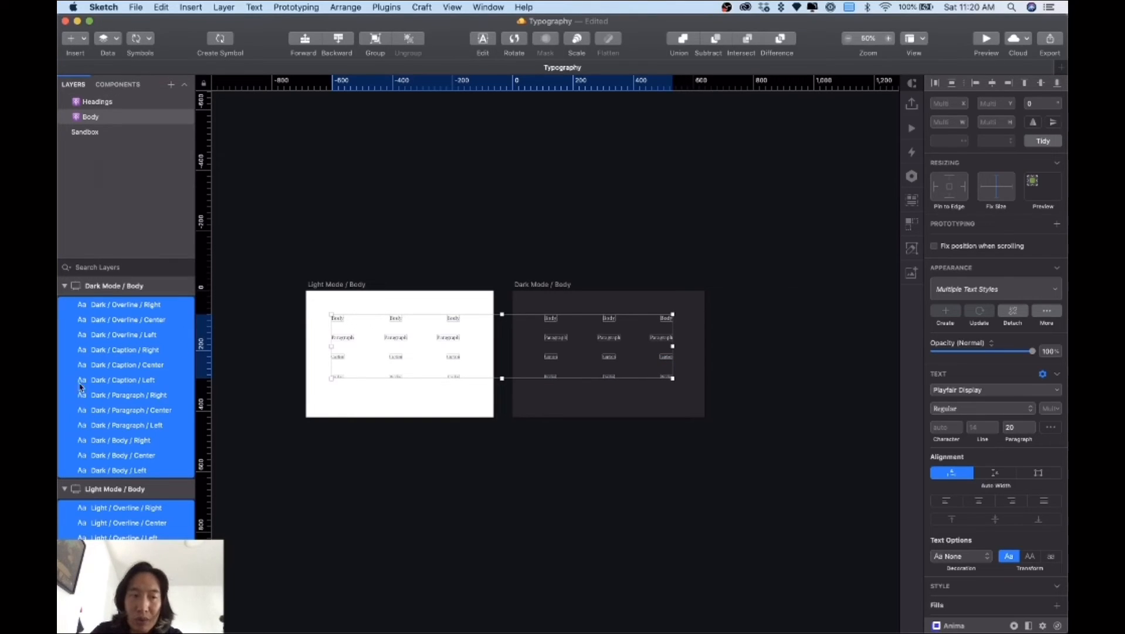
# Review the document's text styles, collapsing the Body, Caption, Overline and Paragraph groups under Dark and the Body and Caption groups under Light
pyautogui.click(116, 85)
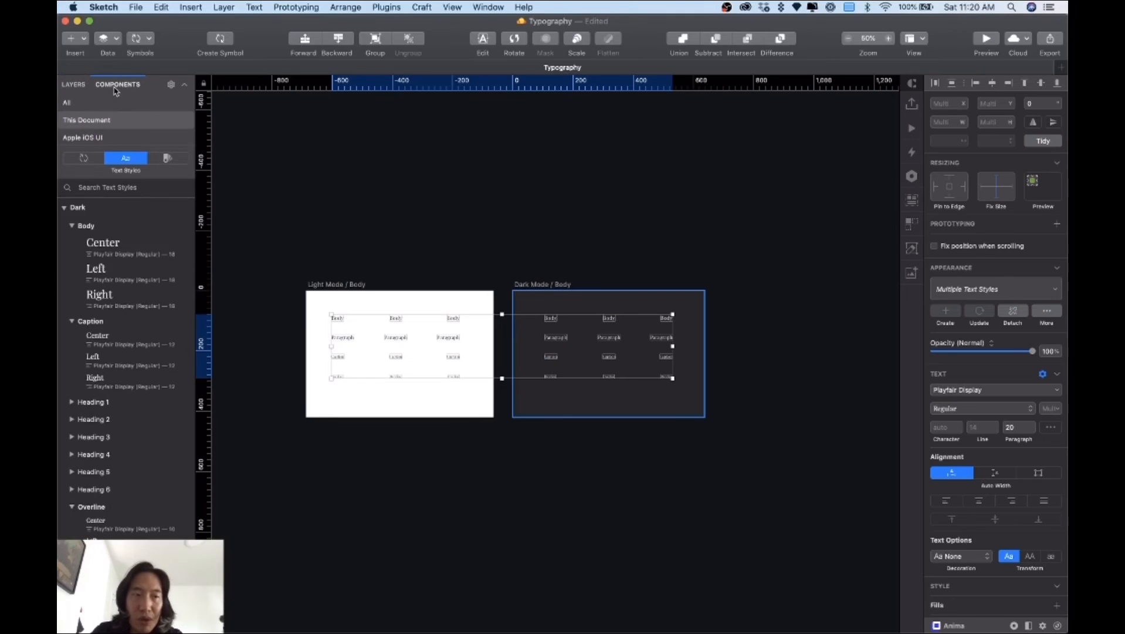
pyautogui.click(72, 226)
pyautogui.click(72, 242)
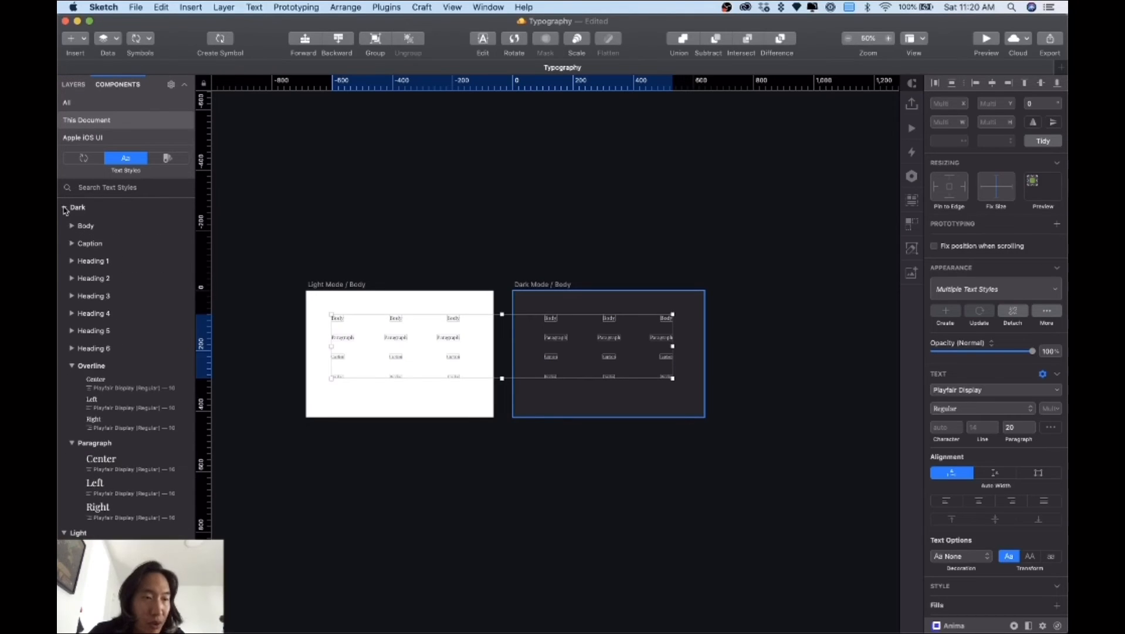
pyautogui.click(73, 366)
pyautogui.click(72, 382)
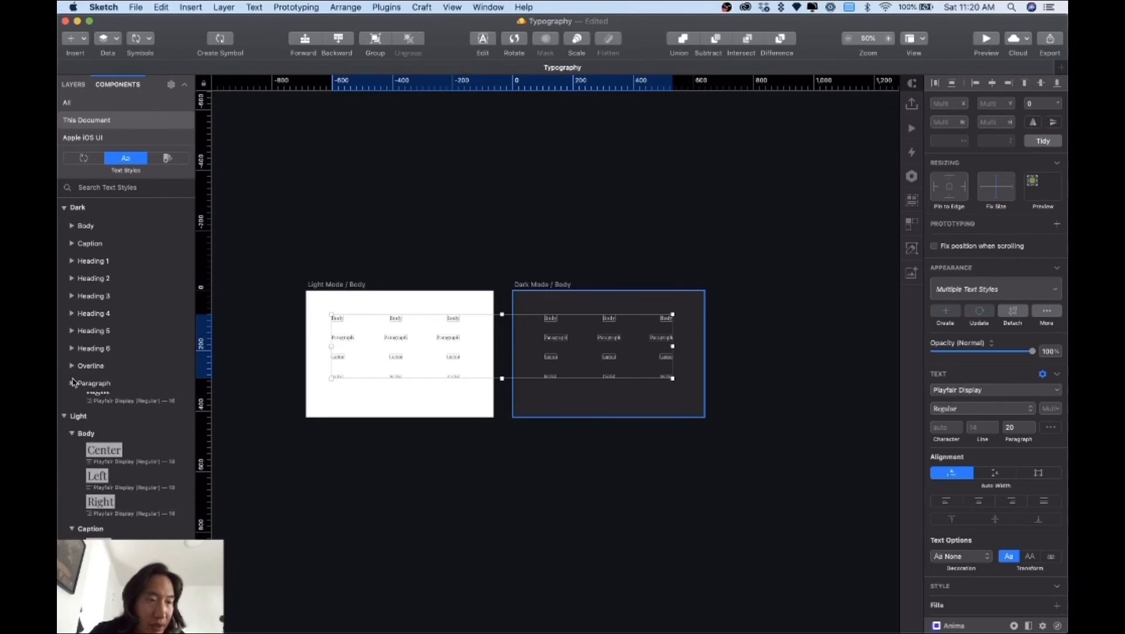
pyautogui.click(72, 419)
pyautogui.click(71, 436)
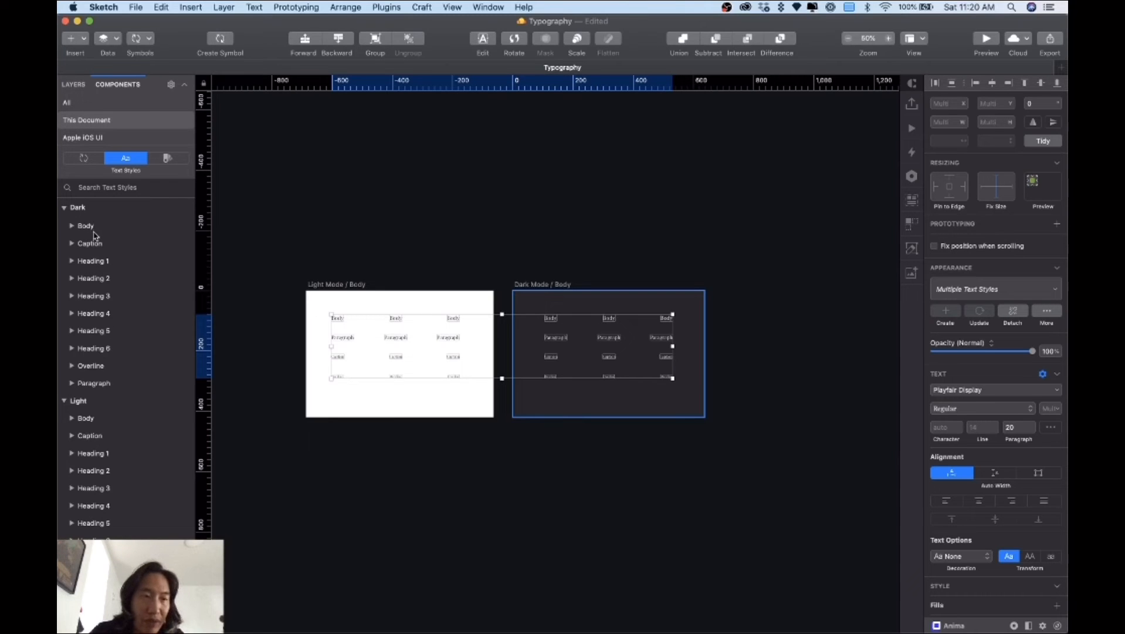
pyautogui.click(72, 243)
pyautogui.click(72, 244)
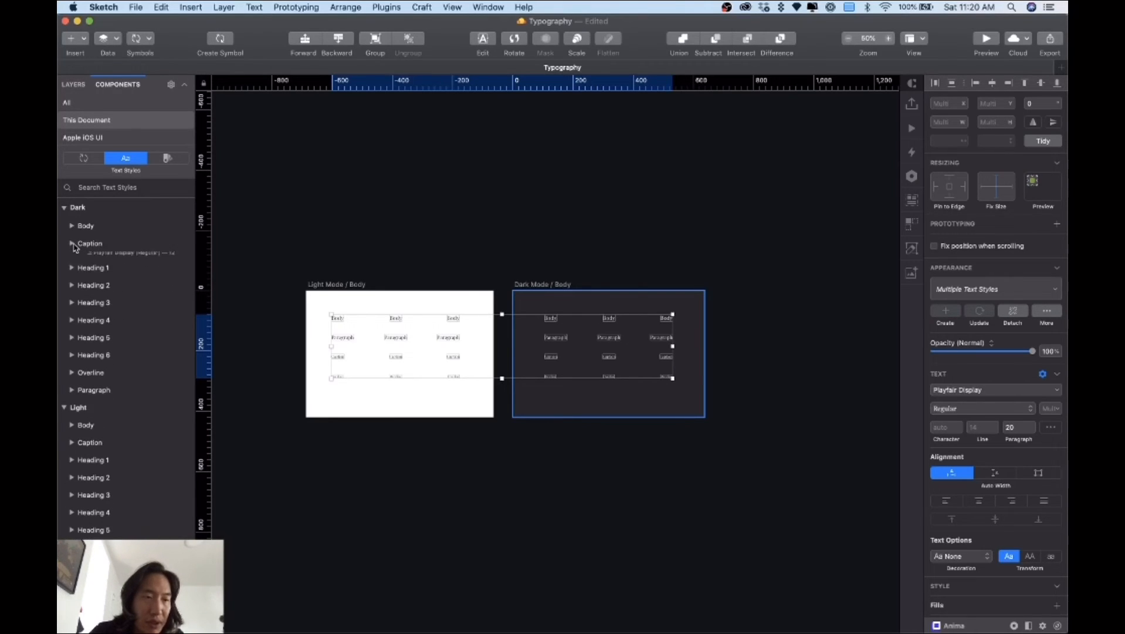
# Deselect the texts, save the Typography document and return to the layer list
pyautogui.click(458, 243)
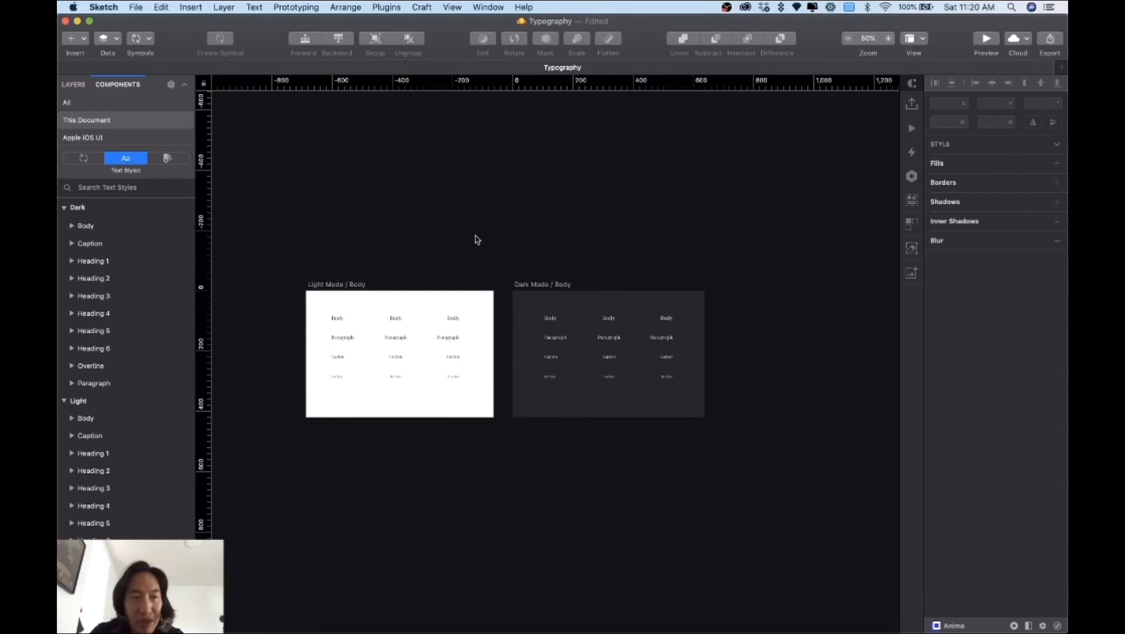
pyautogui.press('super+s')
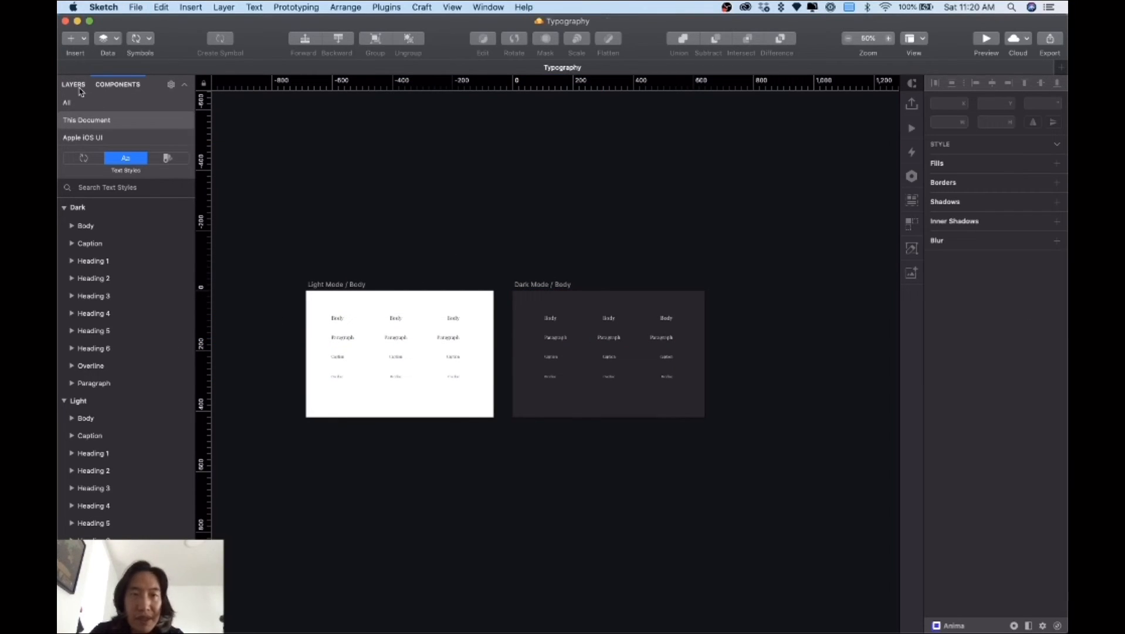
pyautogui.click(80, 89)
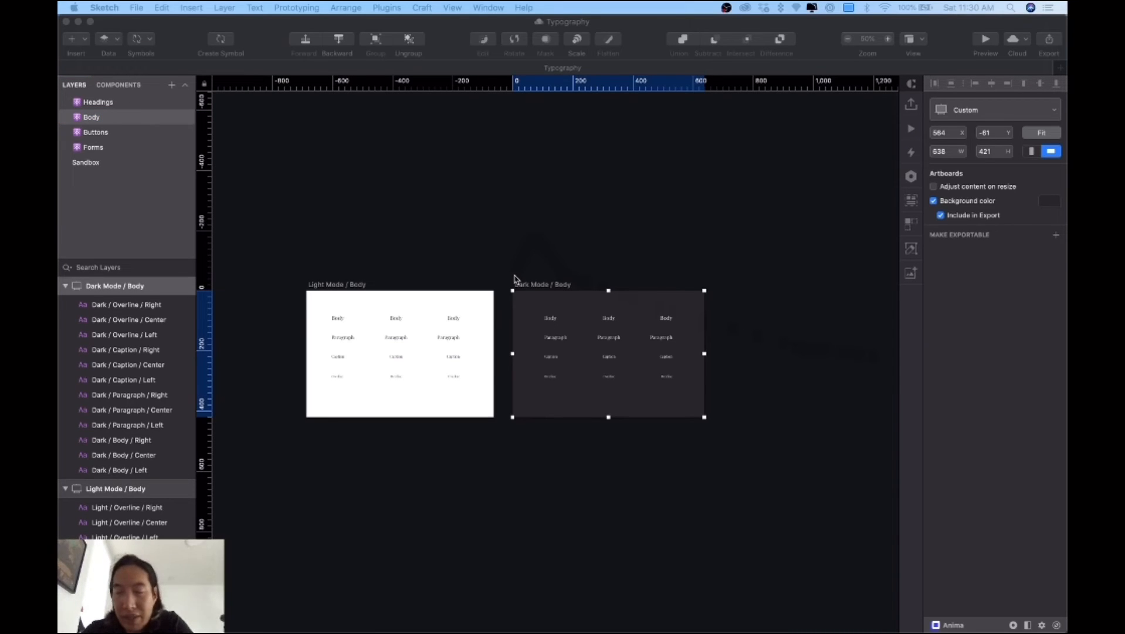
# Look through the Headings, Body, Buttons and Forms pages to compare their typography artboards
pyautogui.click(400, 257)
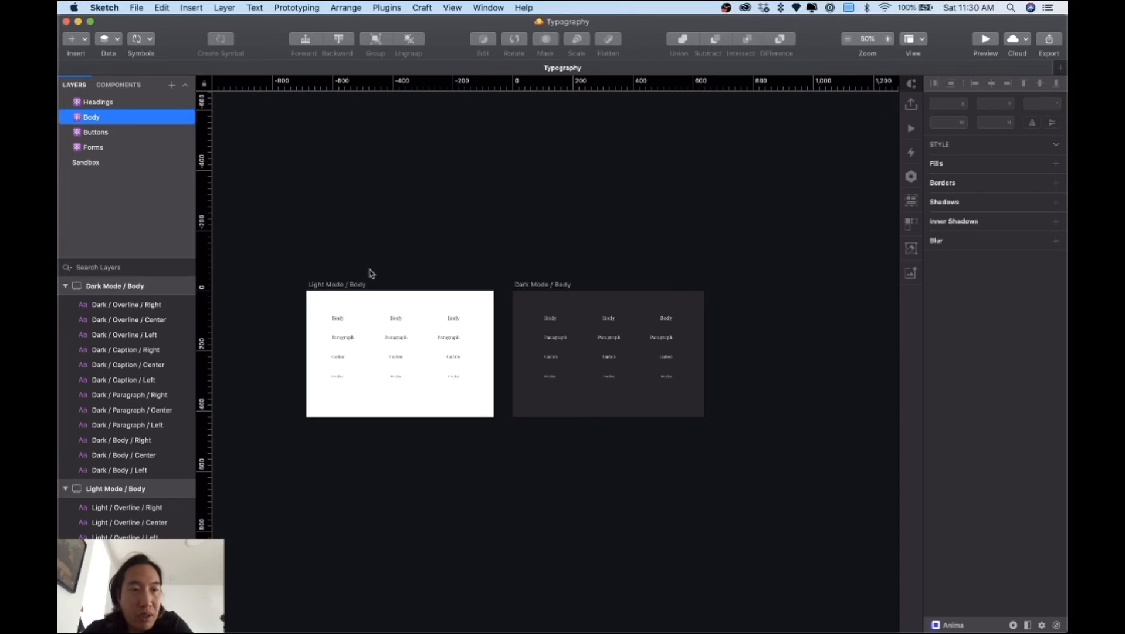
pyautogui.click(108, 104)
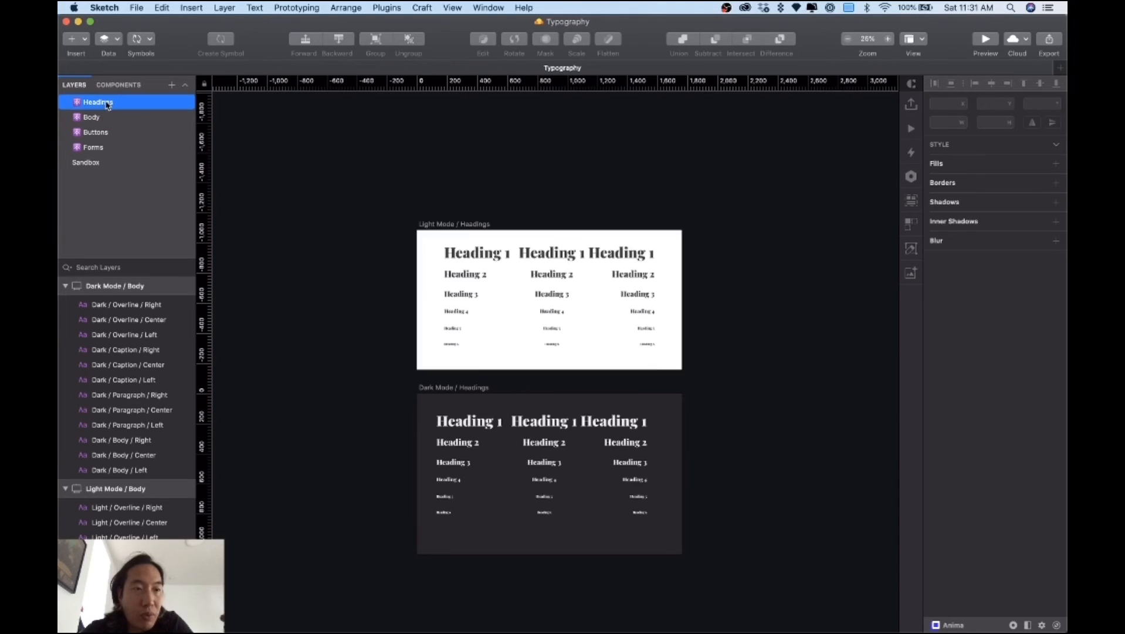
pyautogui.click(97, 117)
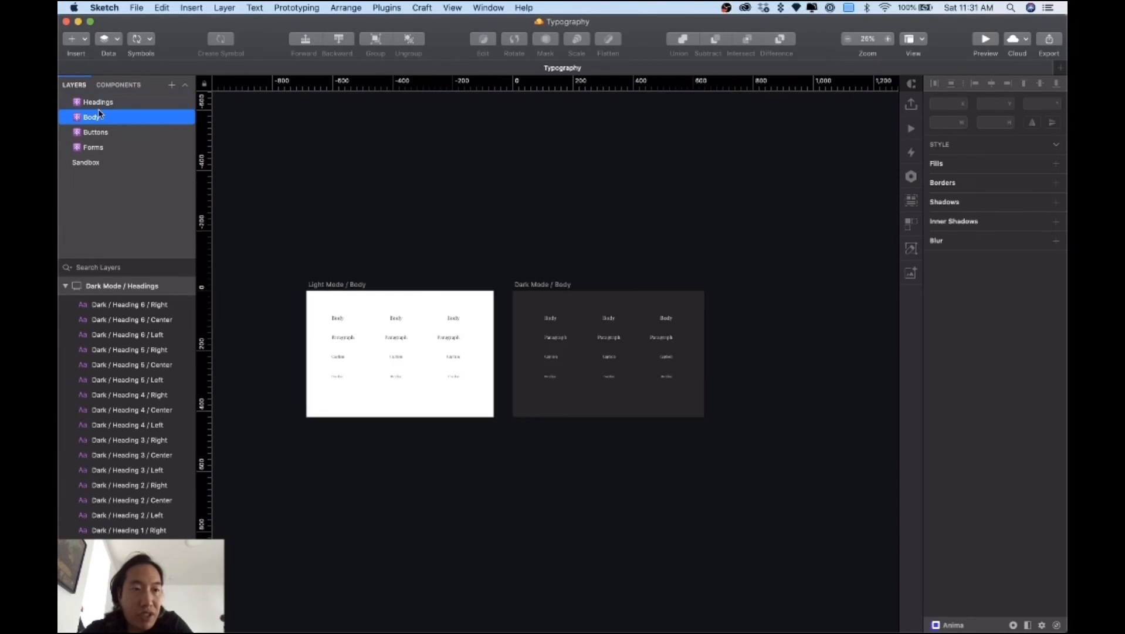
pyautogui.click(101, 103)
pyautogui.click(98, 118)
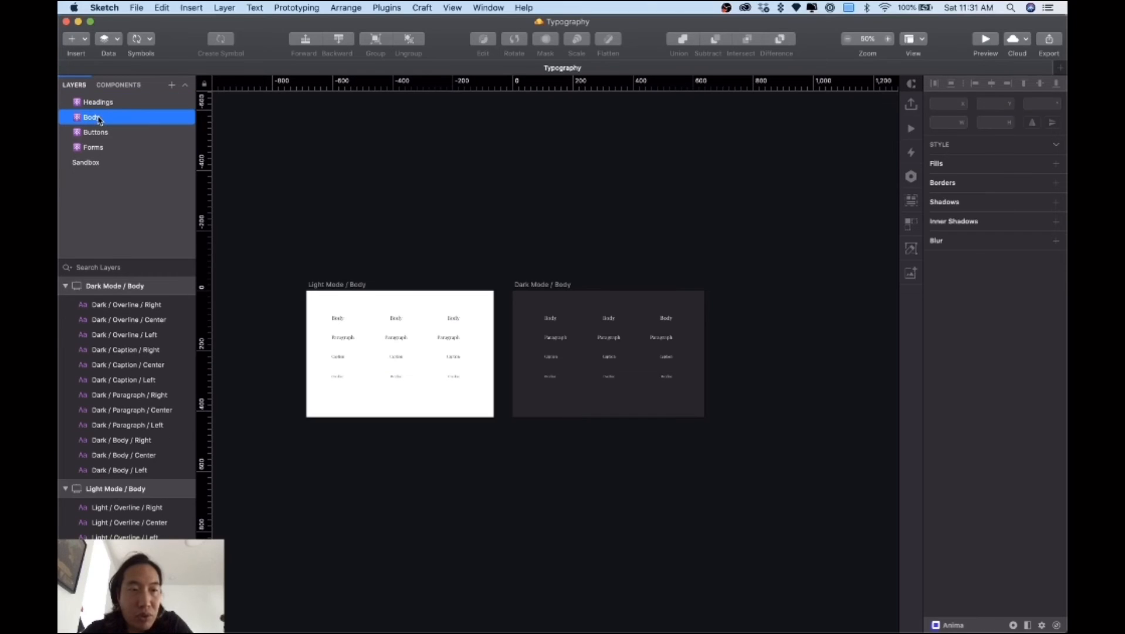
pyautogui.click(116, 136)
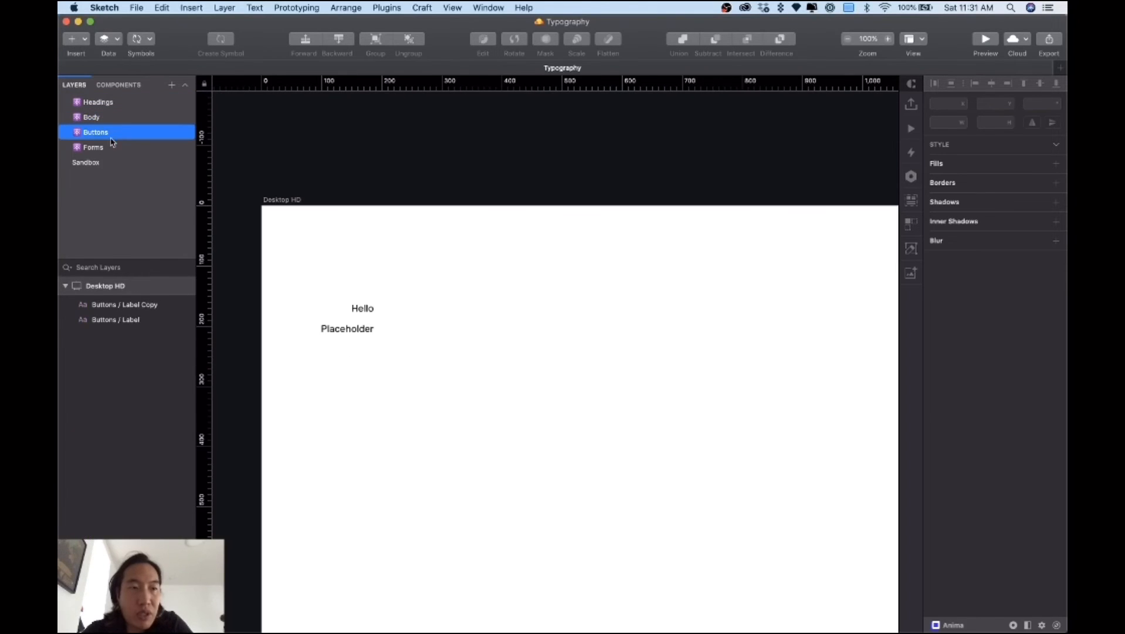
pyautogui.click(106, 148)
pyautogui.click(111, 135)
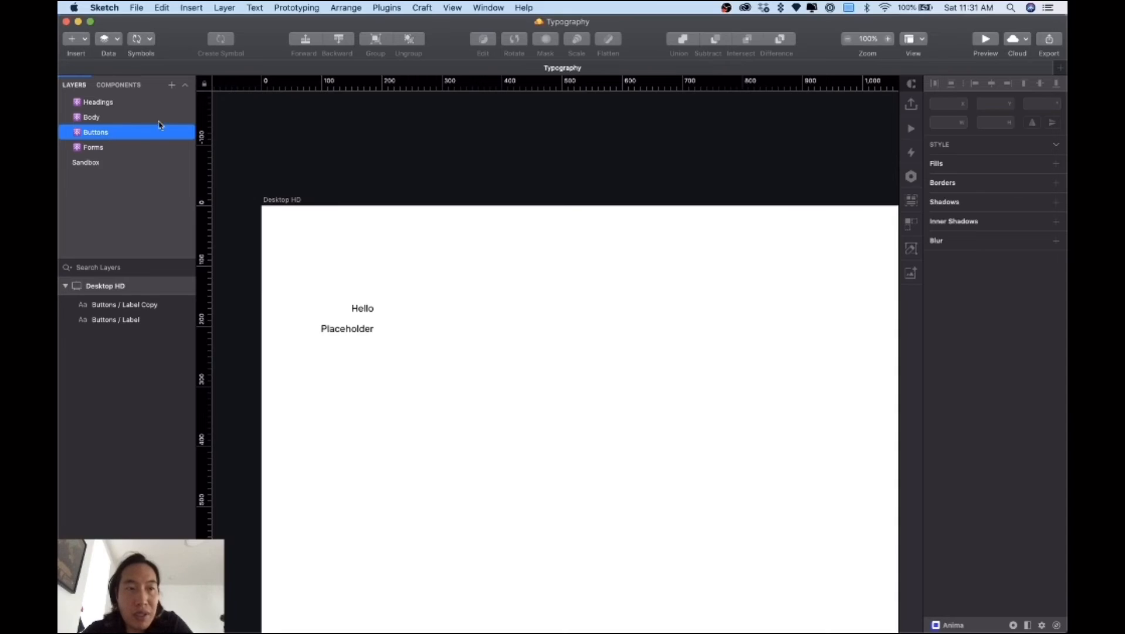
pyautogui.click(133, 119)
pyautogui.click(134, 105)
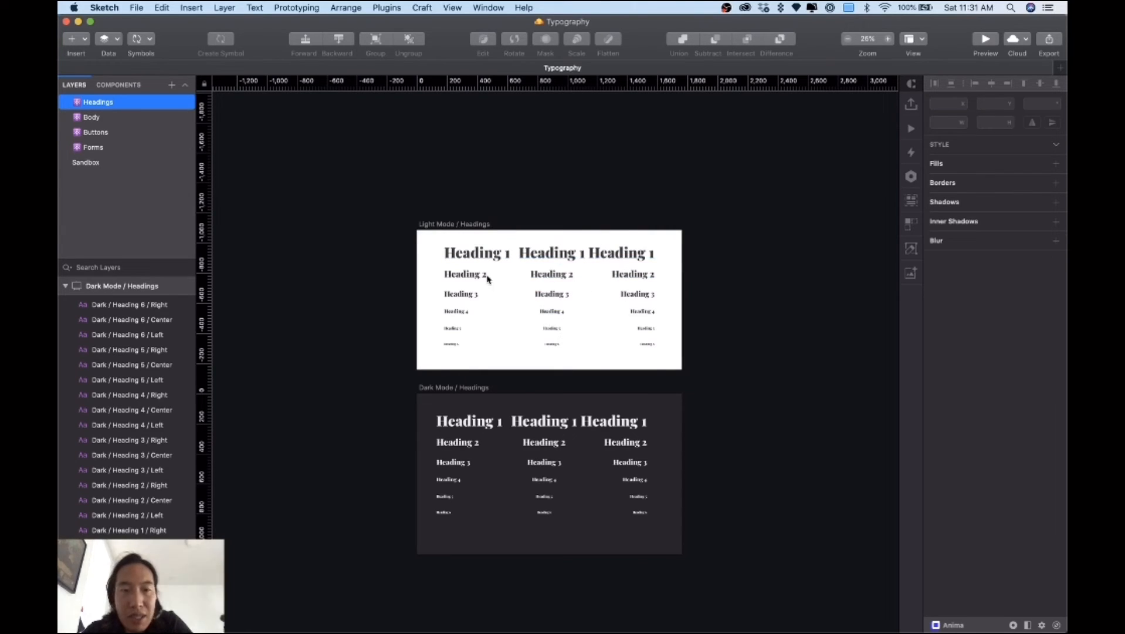
pyautogui.click(110, 118)
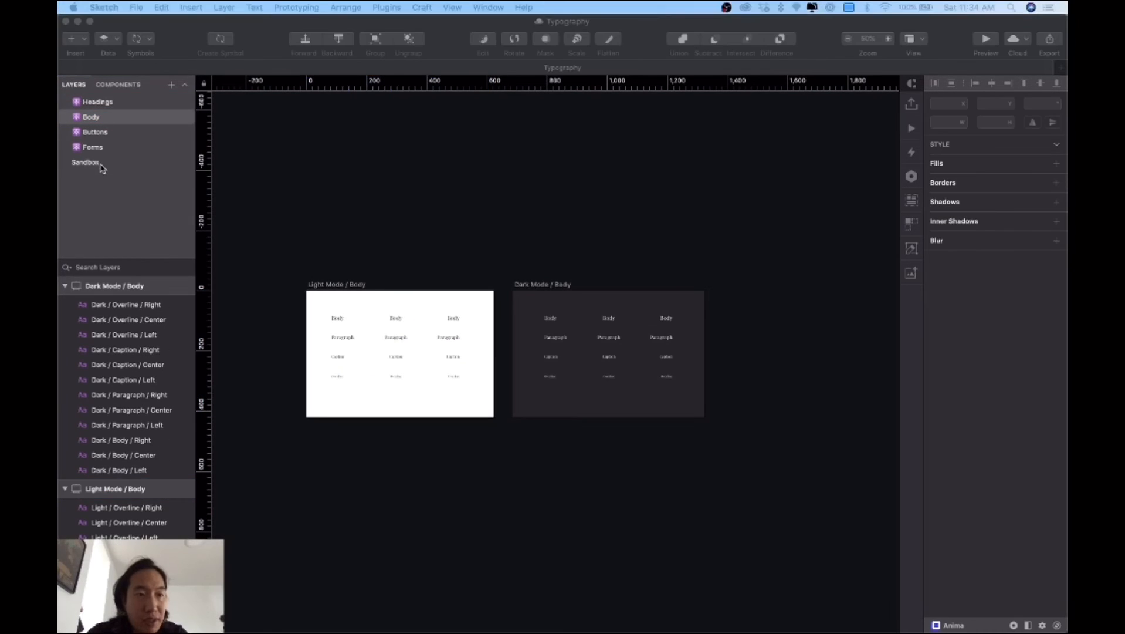
# On the Sandbox page, extend the Sandbox and Desktop HD artboards downward together to about three and a half times their height
pyautogui.click(121, 173)
pyautogui.click(91, 163)
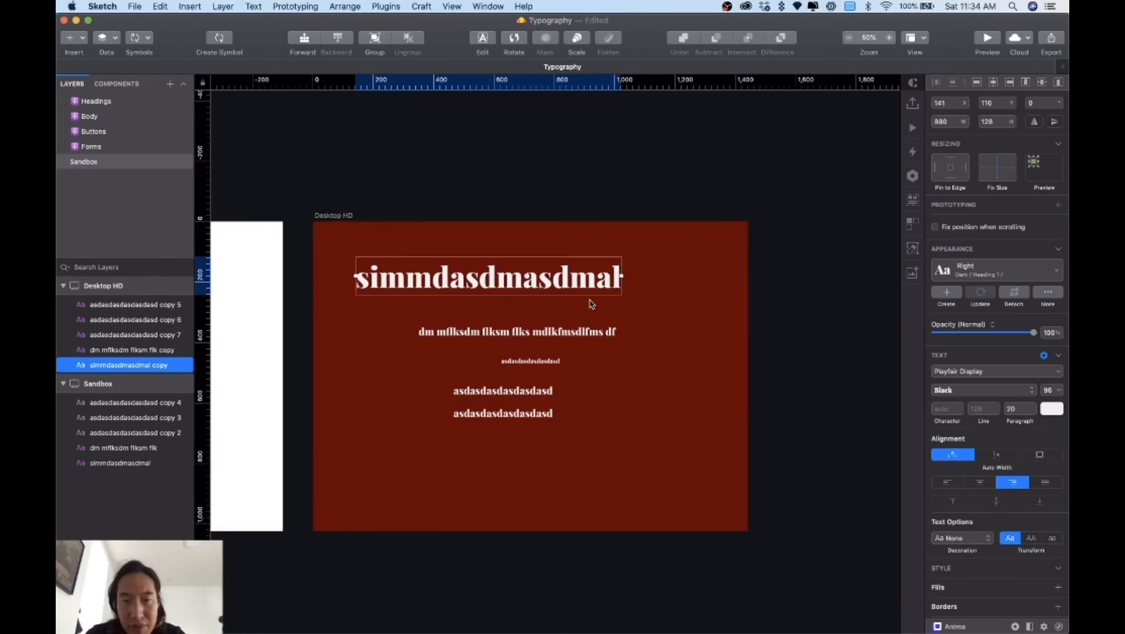
pyautogui.hscroll(10, 592, 303)
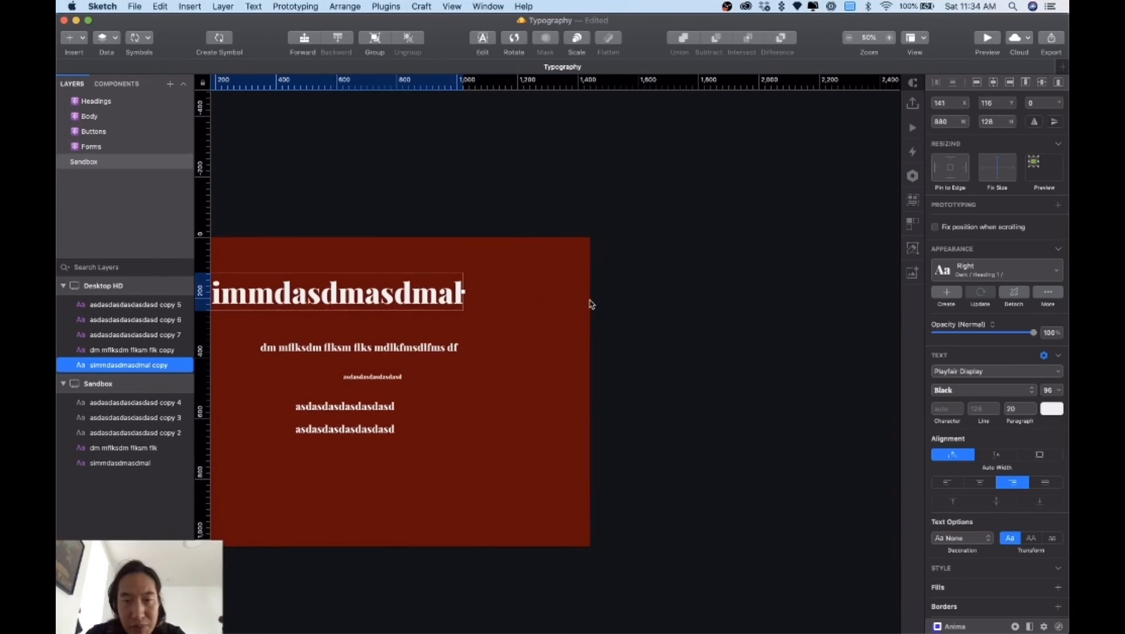
pyautogui.hscroll(-10, 592, 303)
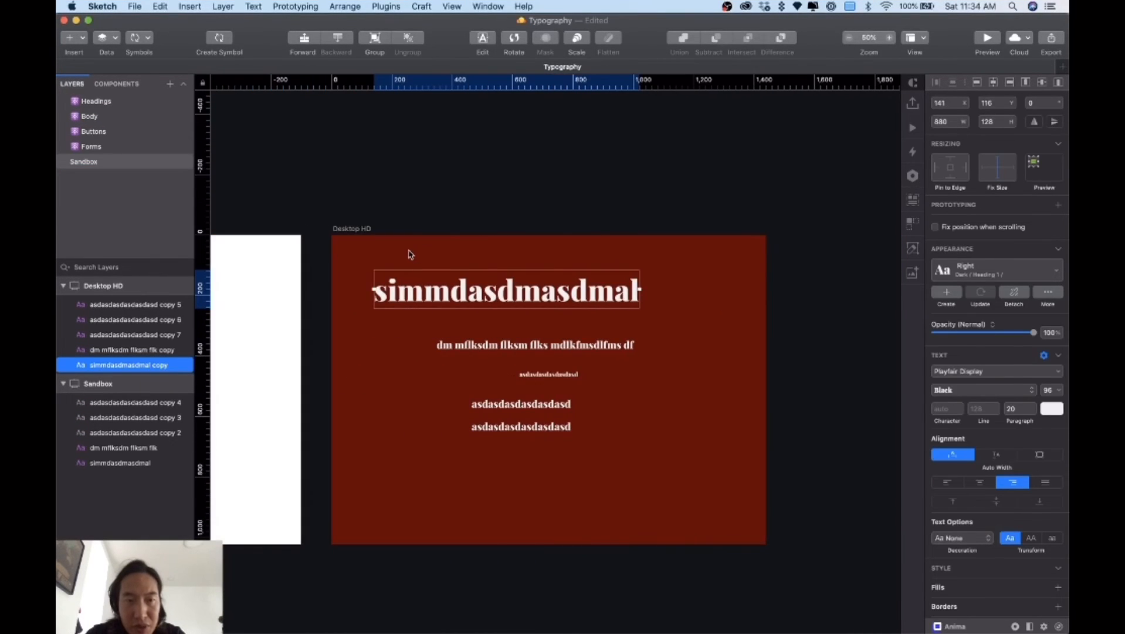
pyautogui.press('super+minus')
pyautogui.press('super+minus')
pyautogui.click(405, 326)
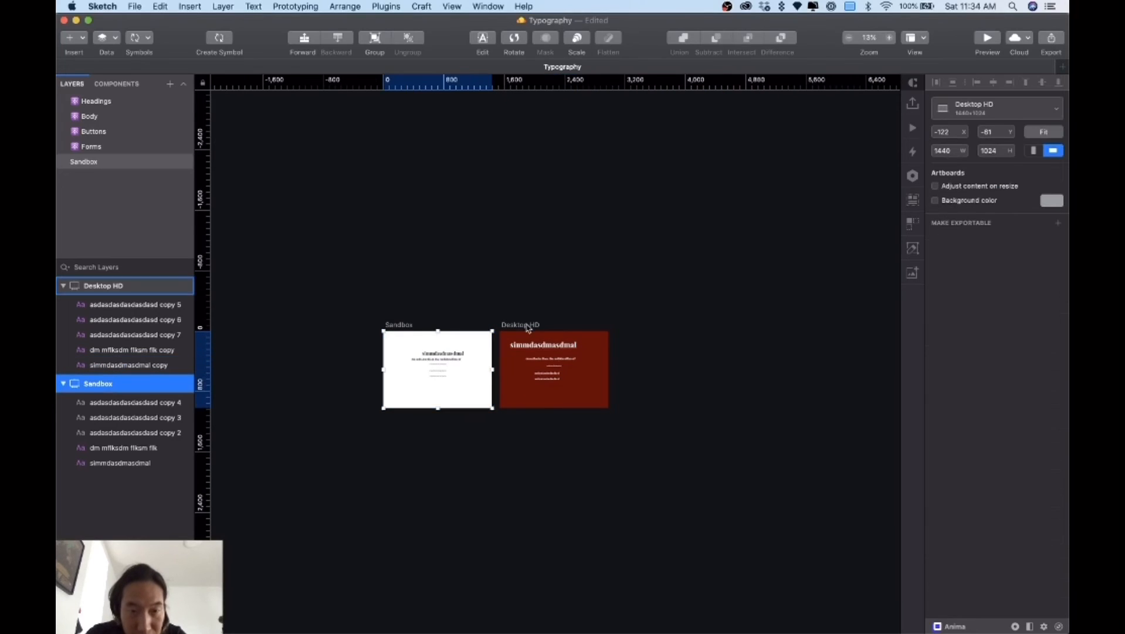
pyautogui.keyDown('shift'); pyautogui.click(519, 325); pyautogui.keyUp('shift')
pyautogui.moveTo(496, 410); pyautogui.dragTo(496, 604)
pyautogui.click(718, 499)
pyautogui.scroll(-3, 717, 498)
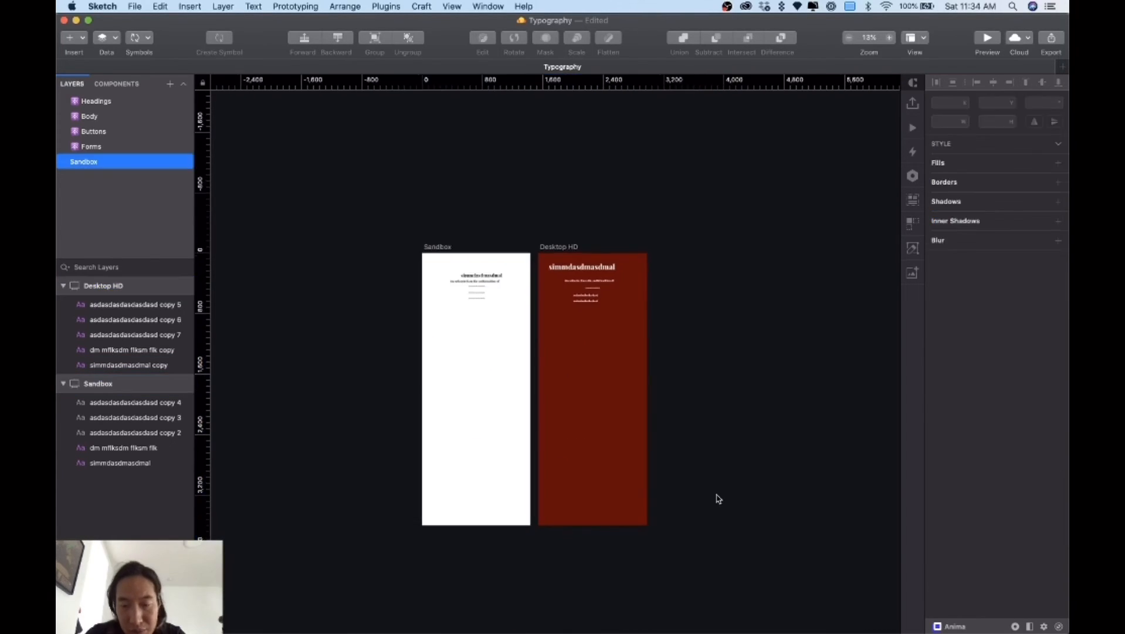
# Duplicate the large heading text on the red Desktop HD artboard into the empty area below the other texts, at about X 86, Y 962
pyautogui.press('super+plus')
pyautogui.press('super+plus')
pyautogui.scroll(4, 656, 420)
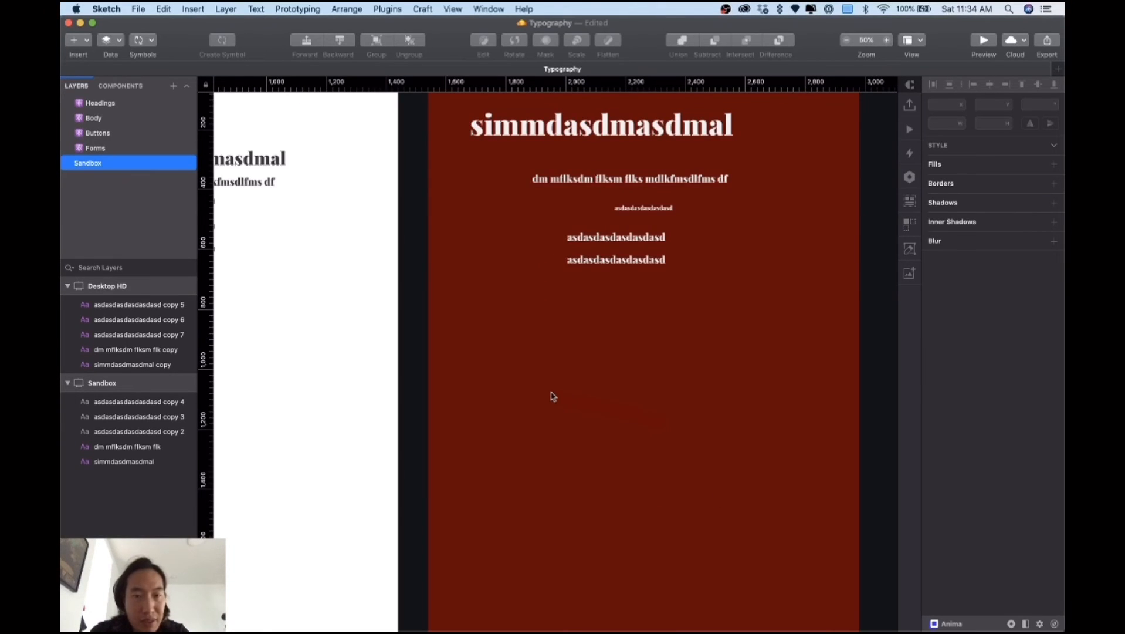
pyautogui.hscroll(-2, 552, 396)
pyautogui.scroll(2, 552, 397)
pyautogui.click(594, 156)
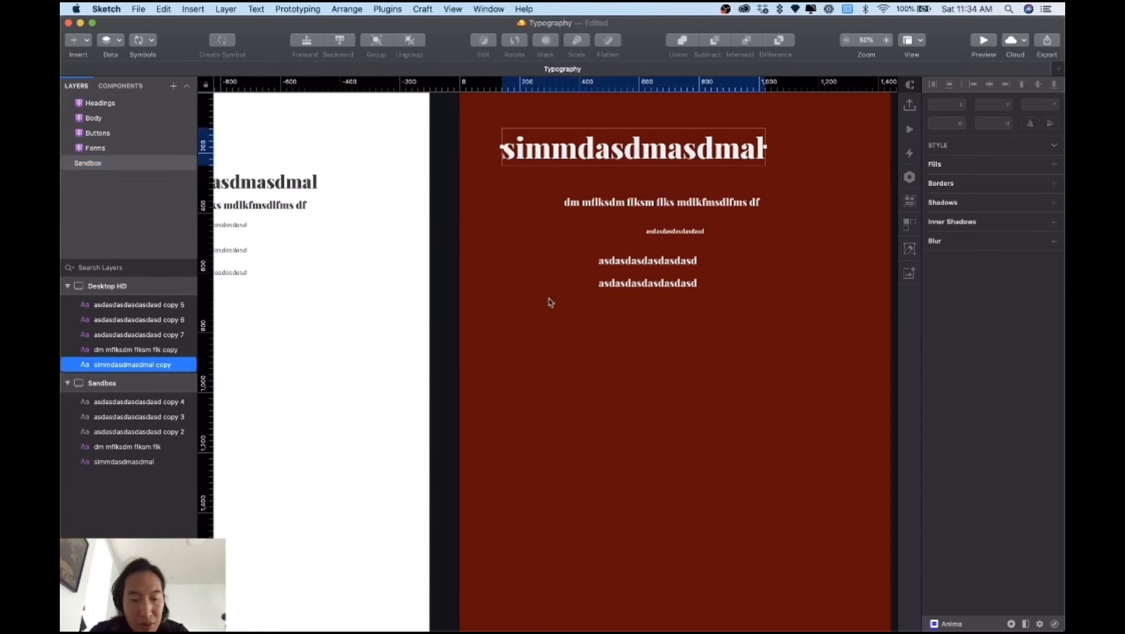
pyautogui.moveTo(594, 155); pyautogui.dragTo(582, 409)
pyautogui.doubleClick(583, 409)
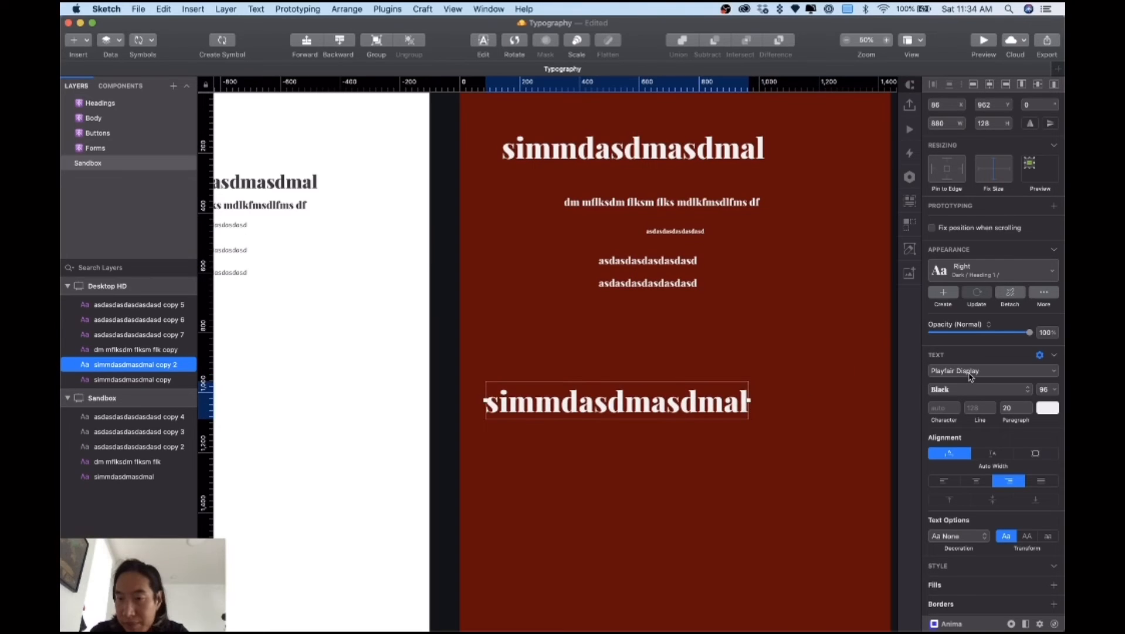
# Widen the duplicated heading's text box to 1286 and apply the Dark / Heading 1 / Center text style
pyautogui.moveTo(749, 400); pyautogui.dragTo(872, 400)
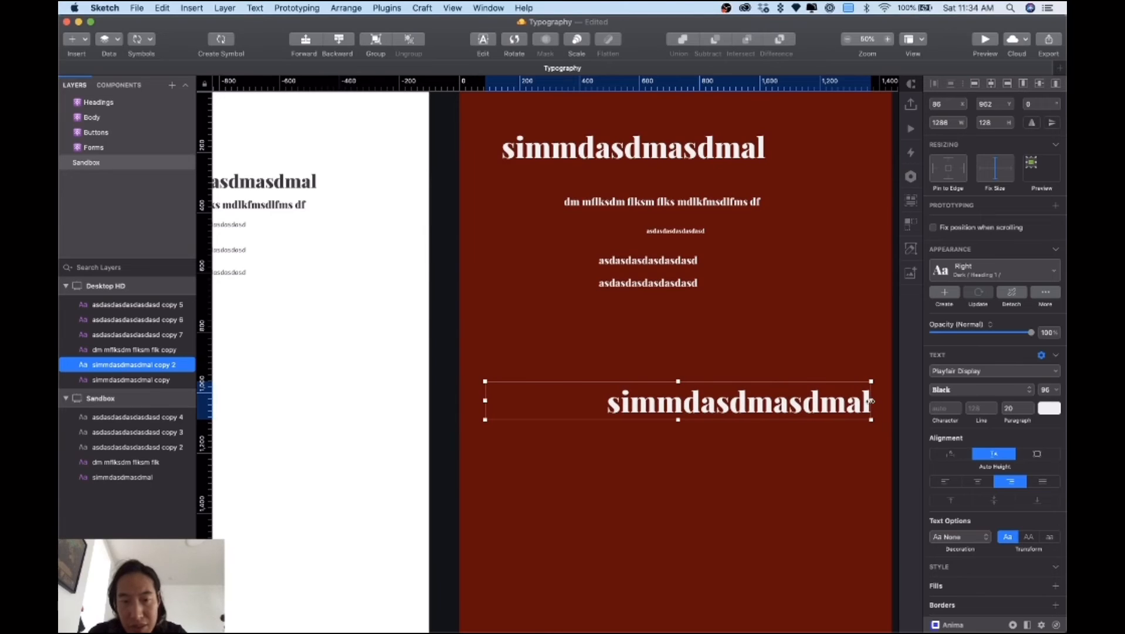
pyautogui.click(1010, 275)
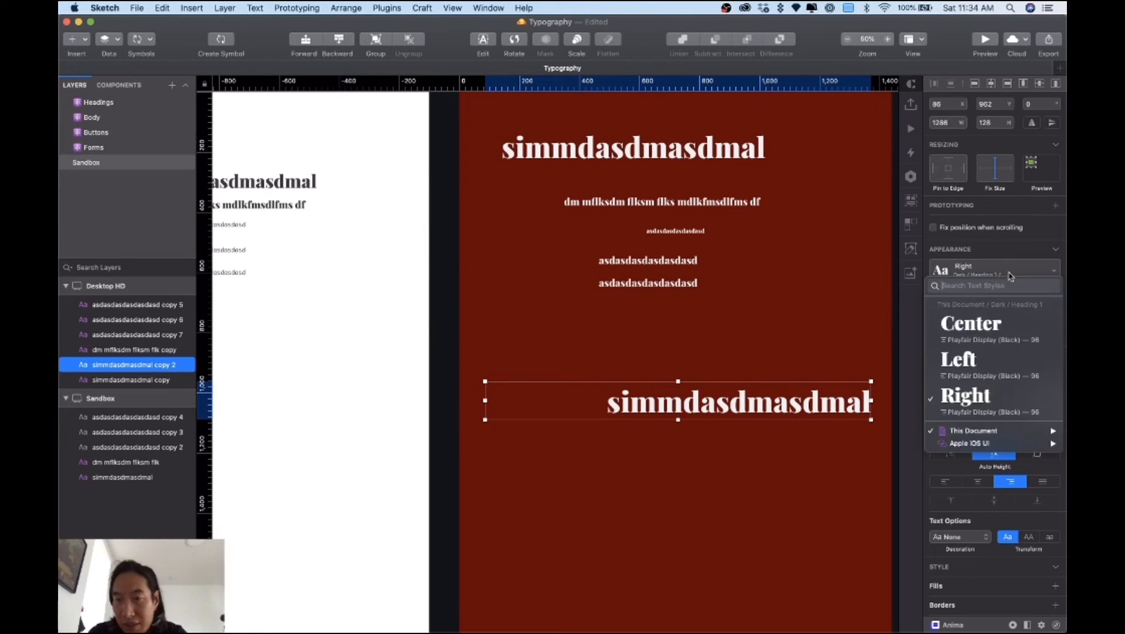
pyautogui.click(985, 361)
pyautogui.click(1024, 273)
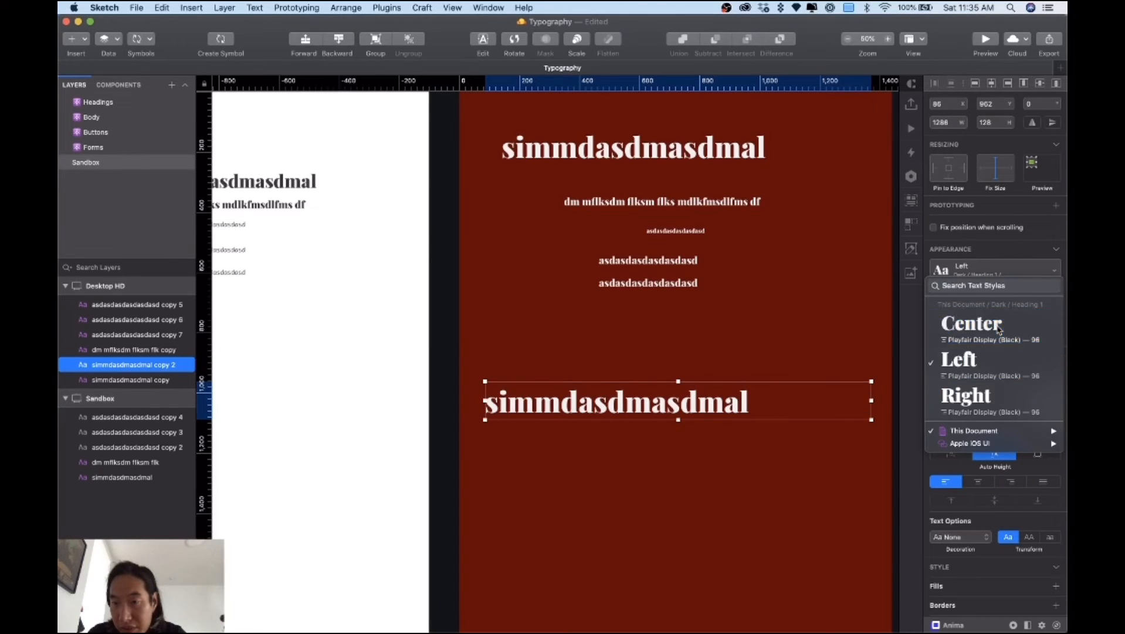
pyautogui.click(991, 344)
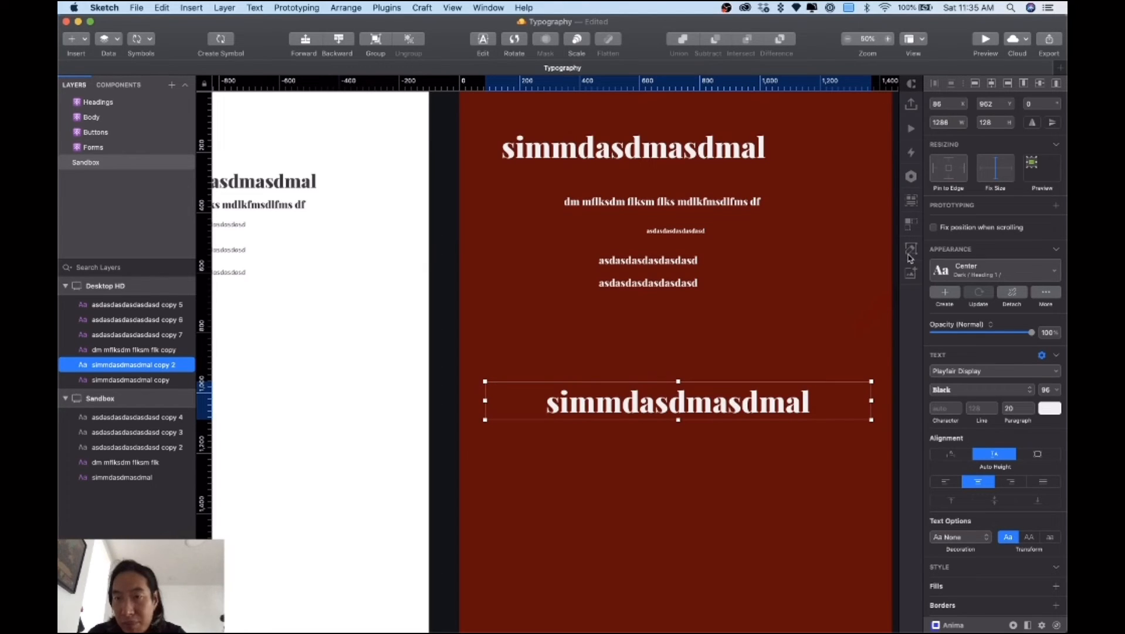
# Fill the centered heading with a Motivation headline from the Craft Data custom content
pyautogui.click(913, 202)
pyautogui.click(914, 205)
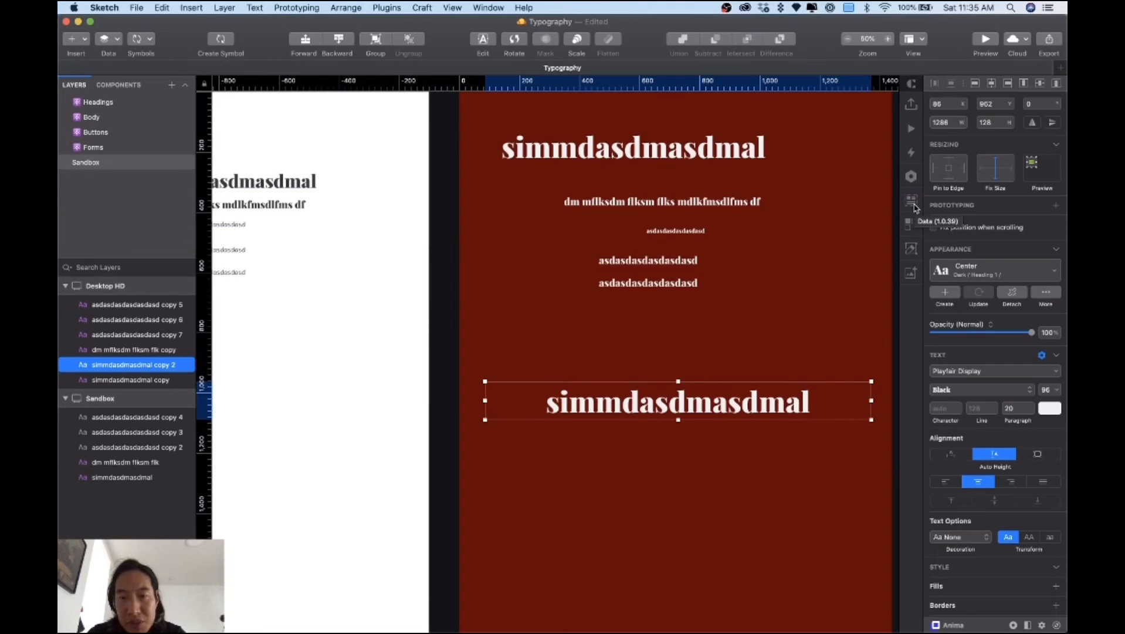
pyautogui.click(913, 204)
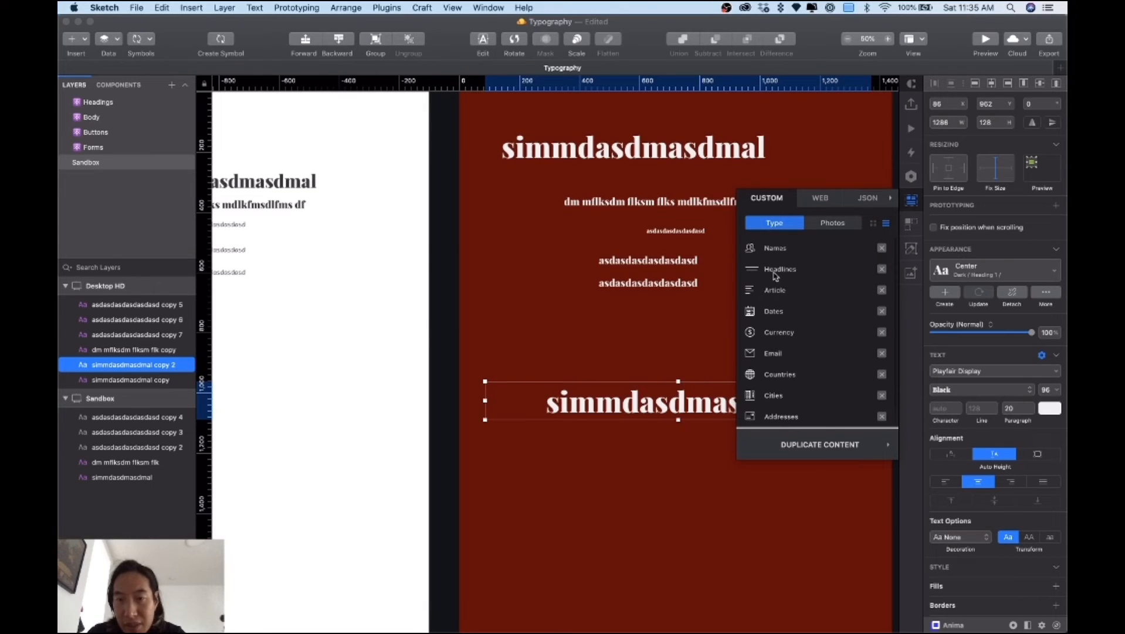
pyautogui.moveTo(774, 274)
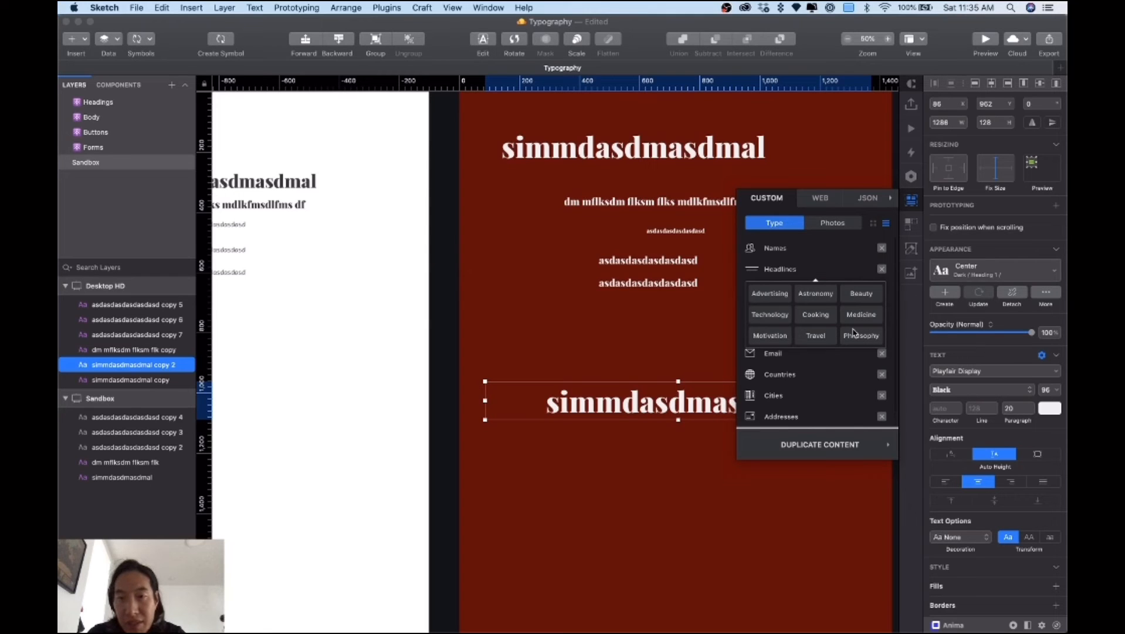
pyautogui.click(772, 340)
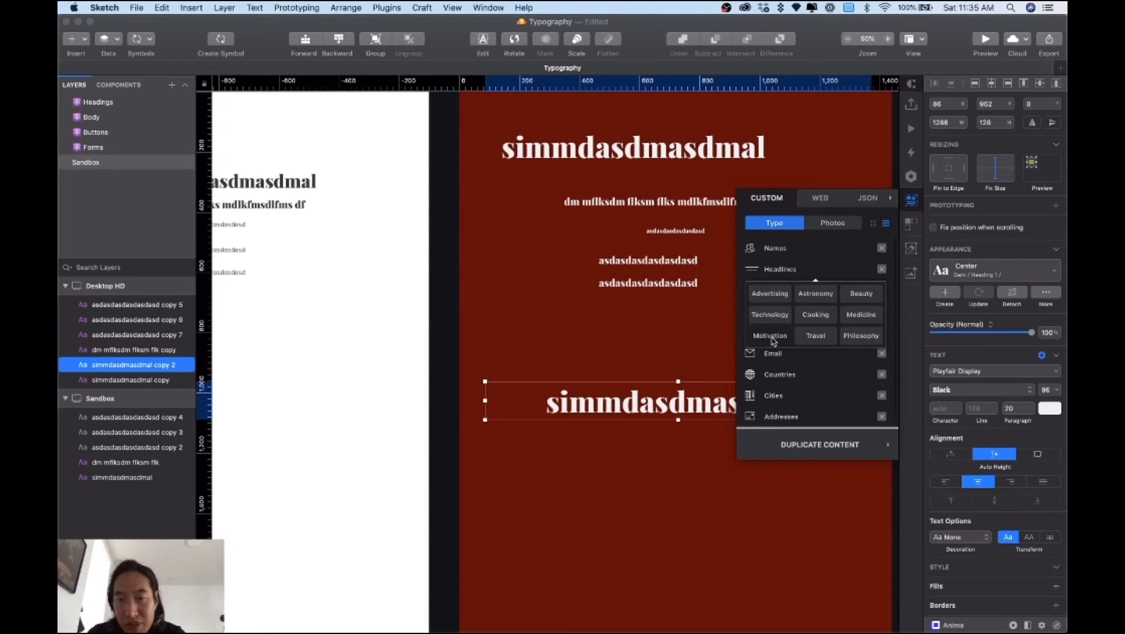
pyautogui.press('Escape')
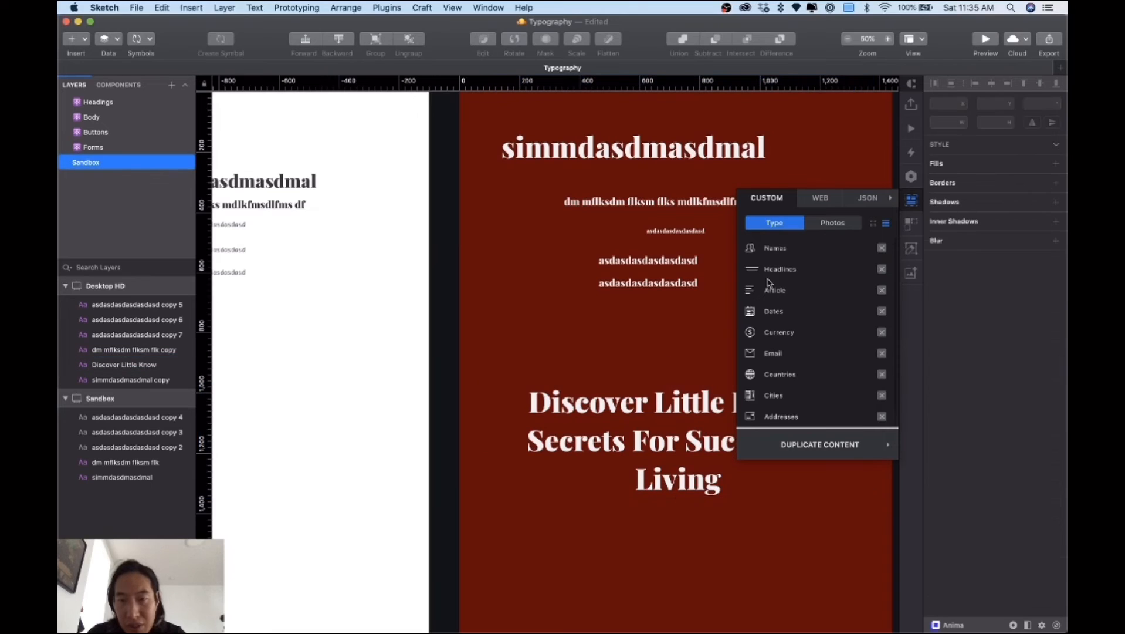
pyautogui.click(912, 200)
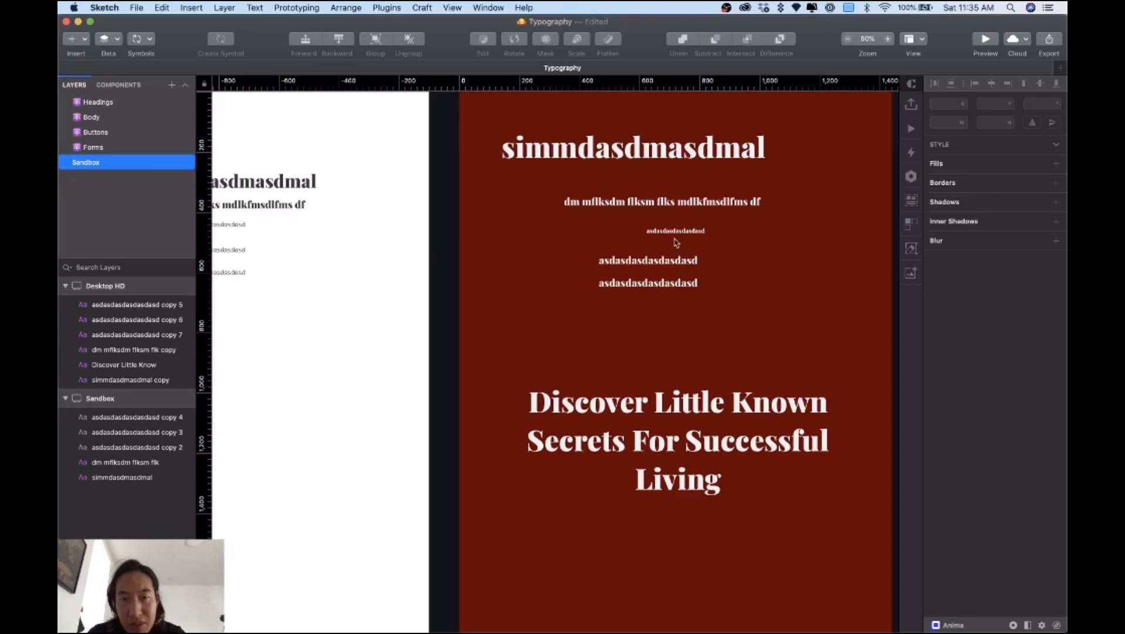
# Duplicate the "Discover Little Known Secrets For Successful Living" heading directly below itself, at about X 86, Y 1387
pyautogui.click(675, 203)
pyautogui.scroll(-2, 653, 414)
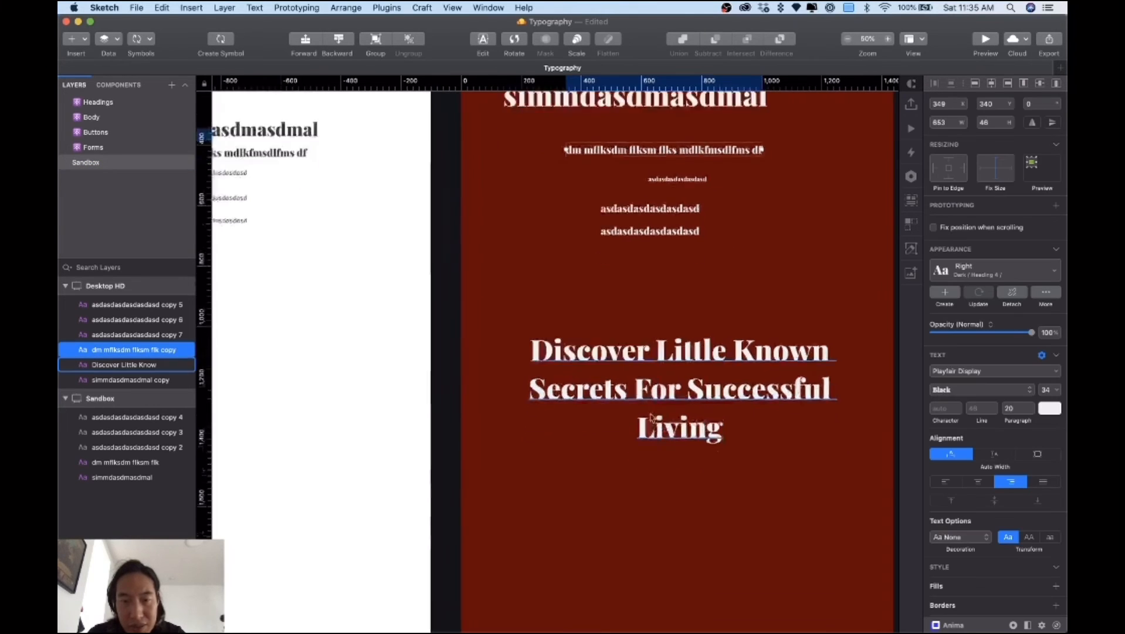
pyautogui.scroll(-6, 653, 416)
pyautogui.click(681, 271)
pyautogui.moveTo(674, 265); pyautogui.dragTo(648, 395)
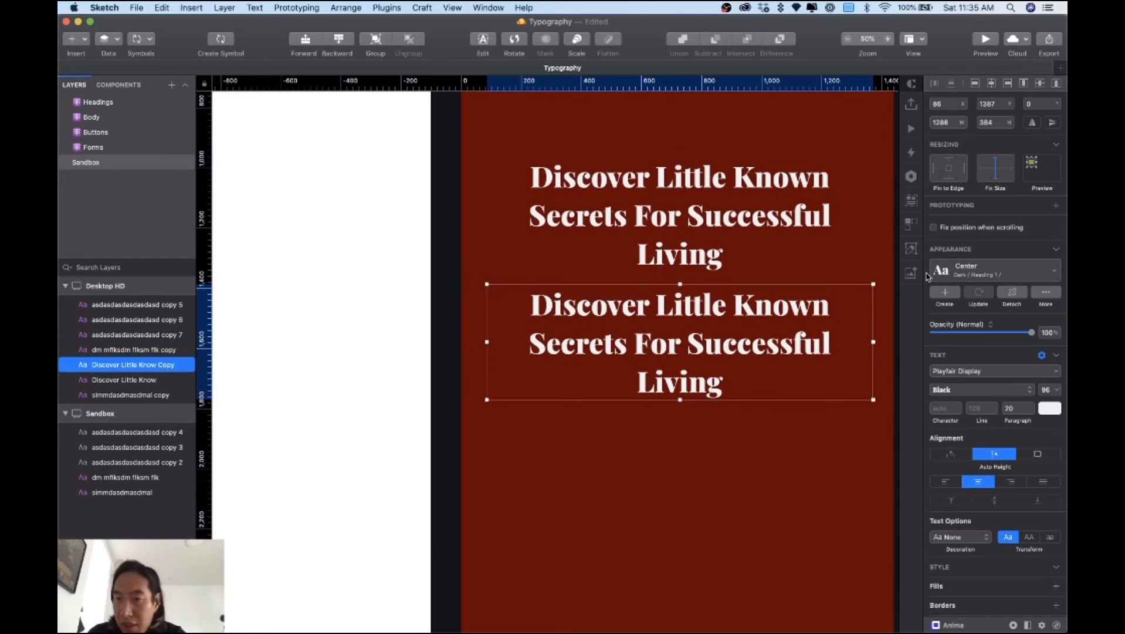
# Apply the Dark / Paragraph / Left text style to the duplicated heading
pyautogui.click(987, 269)
pyautogui.moveTo(974, 432)
pyautogui.moveTo(860, 443)
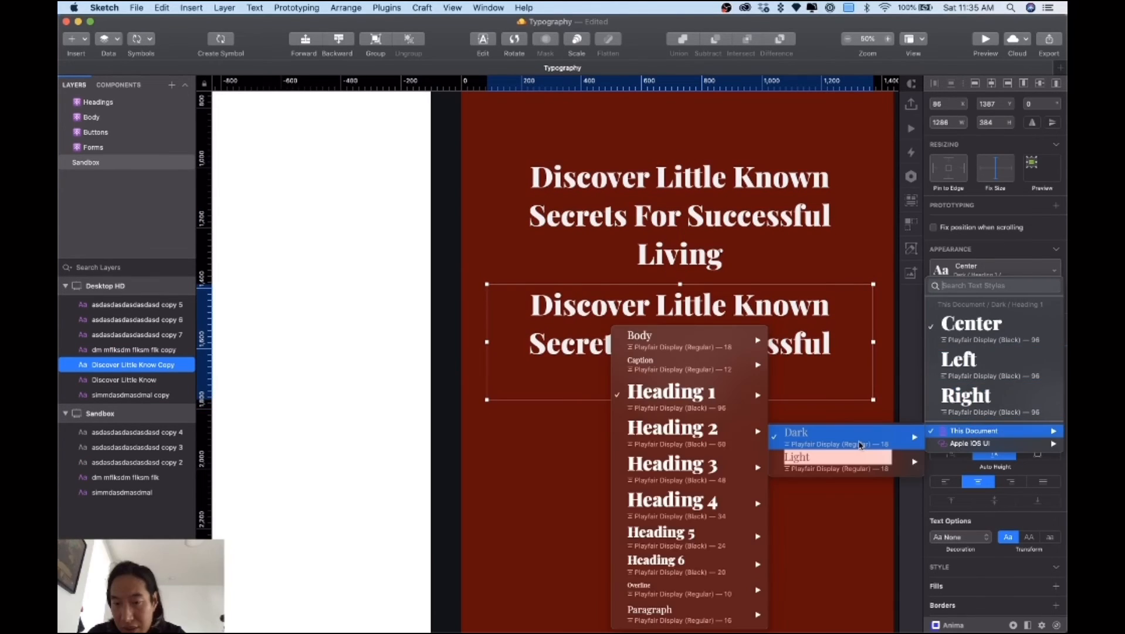
pyautogui.moveTo(684, 626)
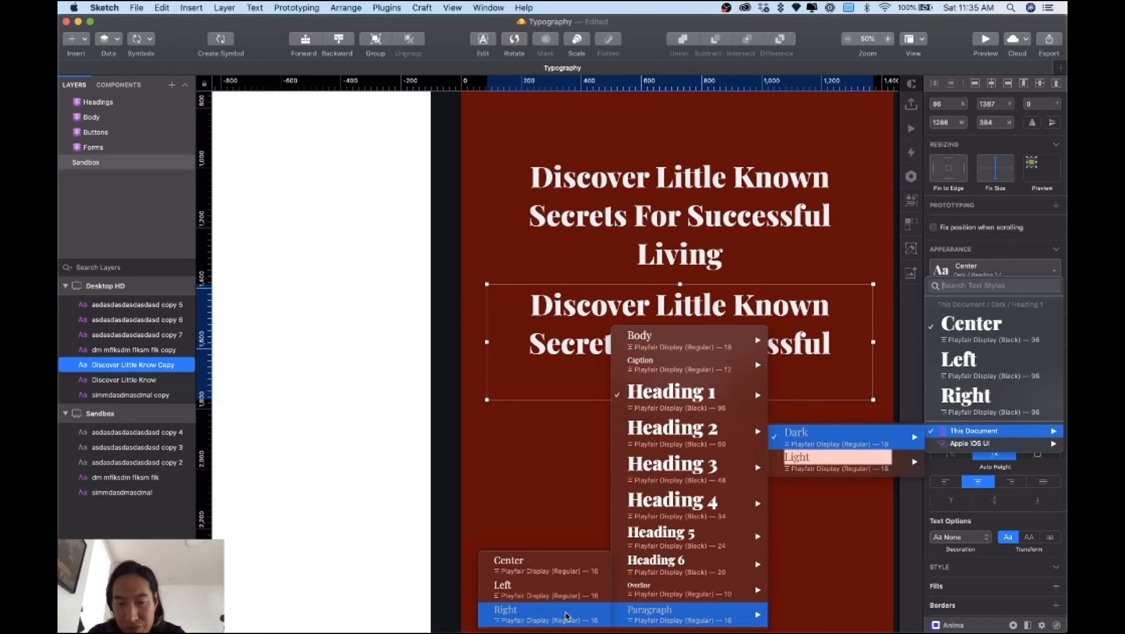
pyautogui.click(540, 595)
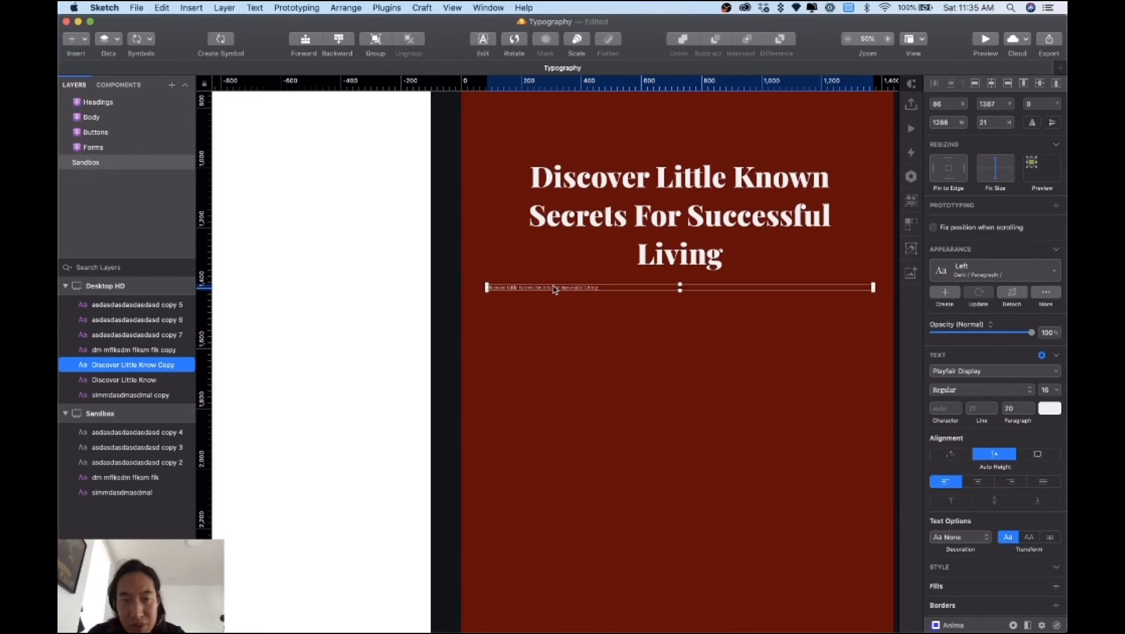
# Apply the Dark / Body / Left text style to the copy below the heading
pyautogui.click(984, 275)
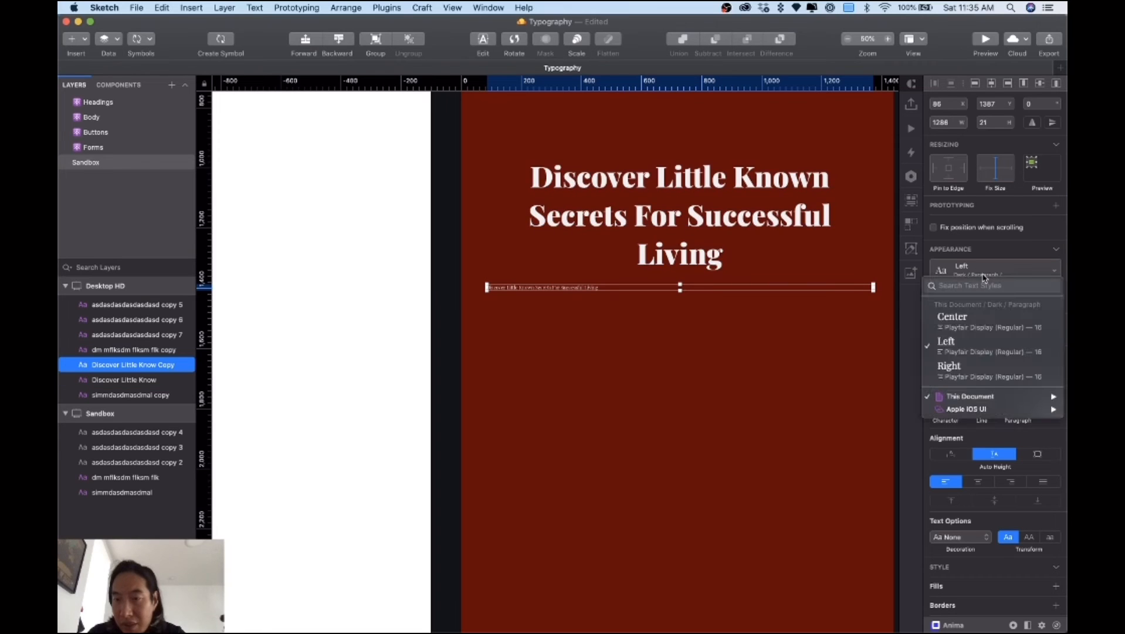
pyautogui.moveTo(967, 398)
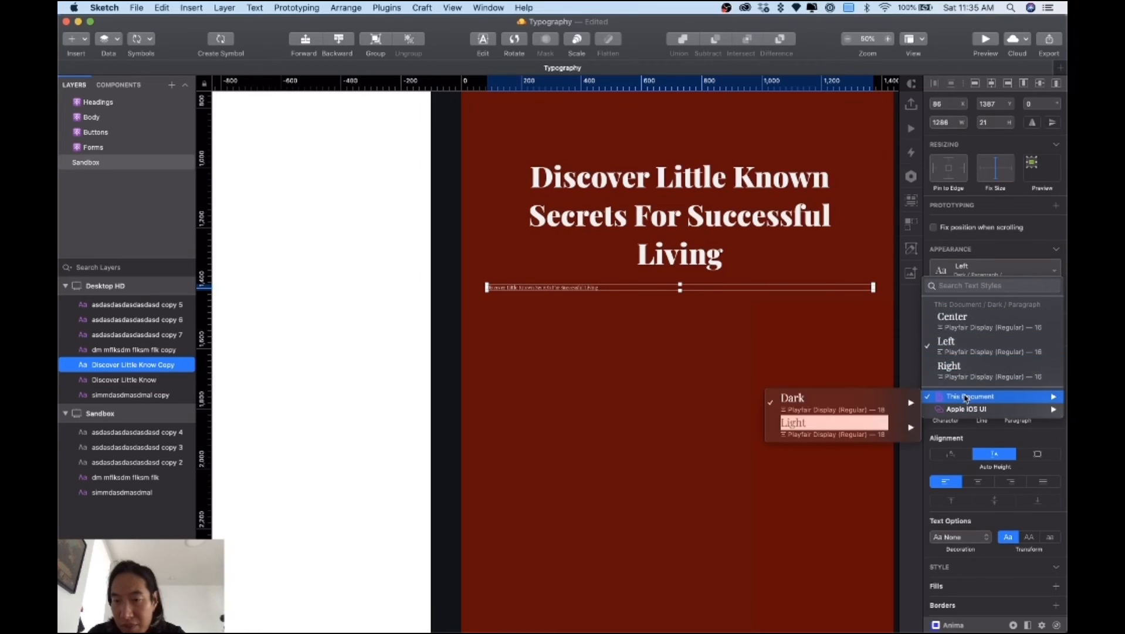
pyautogui.moveTo(849, 409)
pyautogui.moveTo(683, 349)
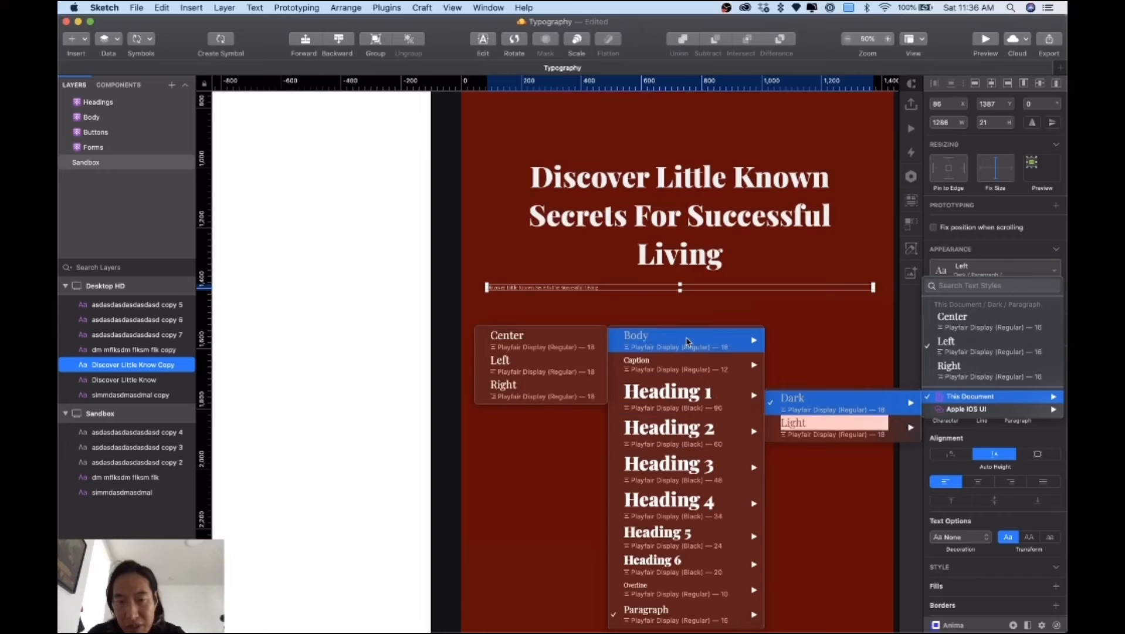
pyautogui.click(533, 348)
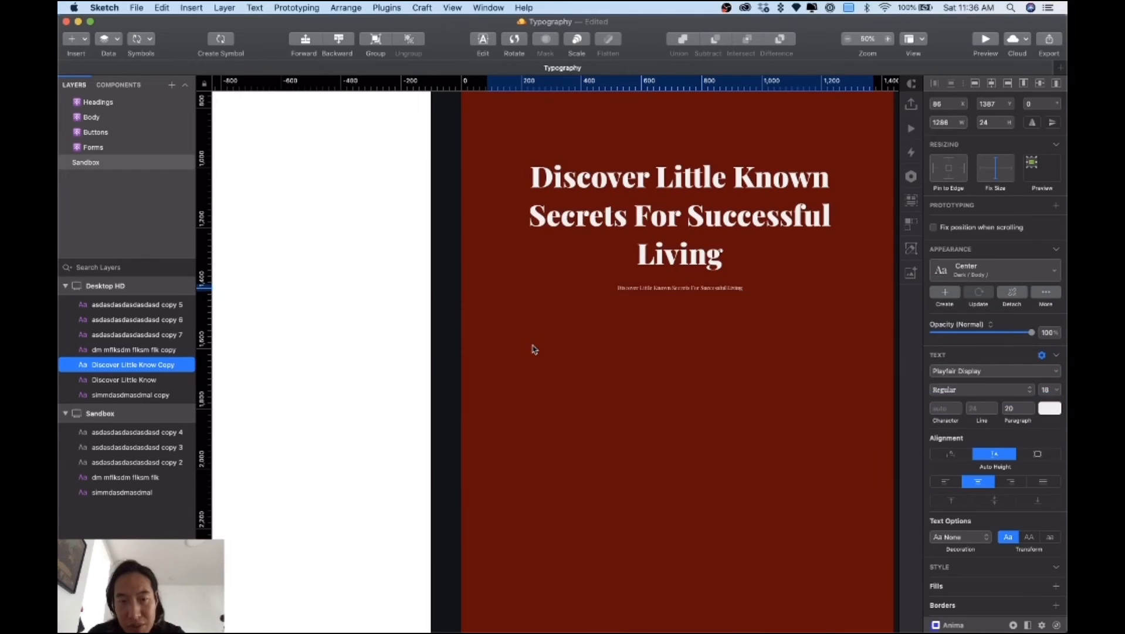
pyautogui.click(990, 268)
pyautogui.click(974, 342)
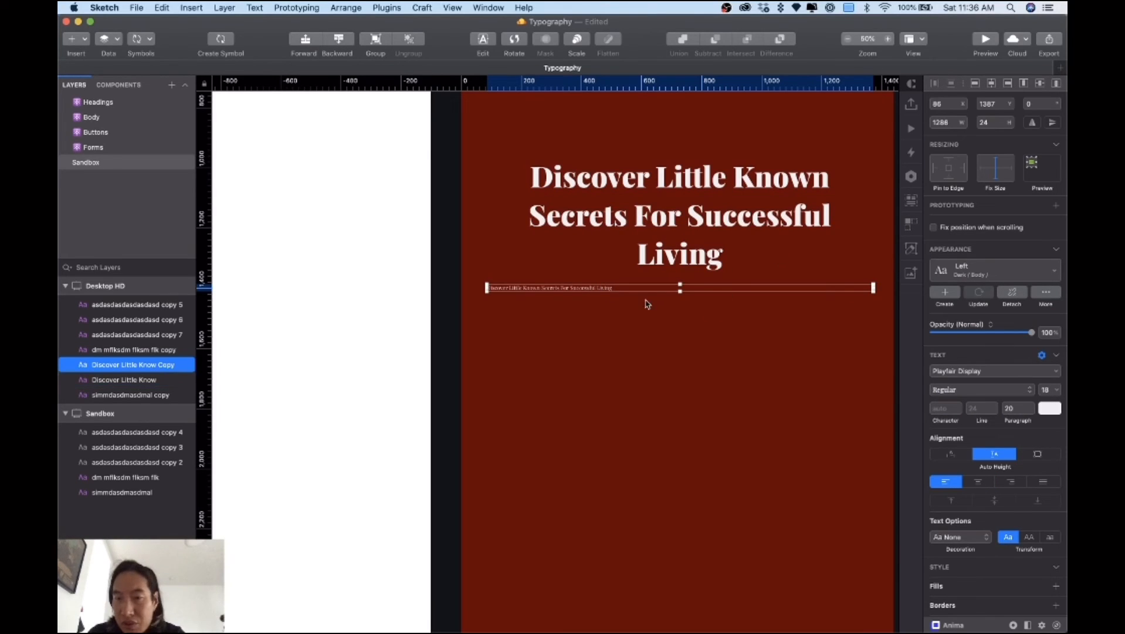
# Fill the body text with a Motivation article from the Craft Data custom content, close the data options and review its length
pyautogui.click(913, 202)
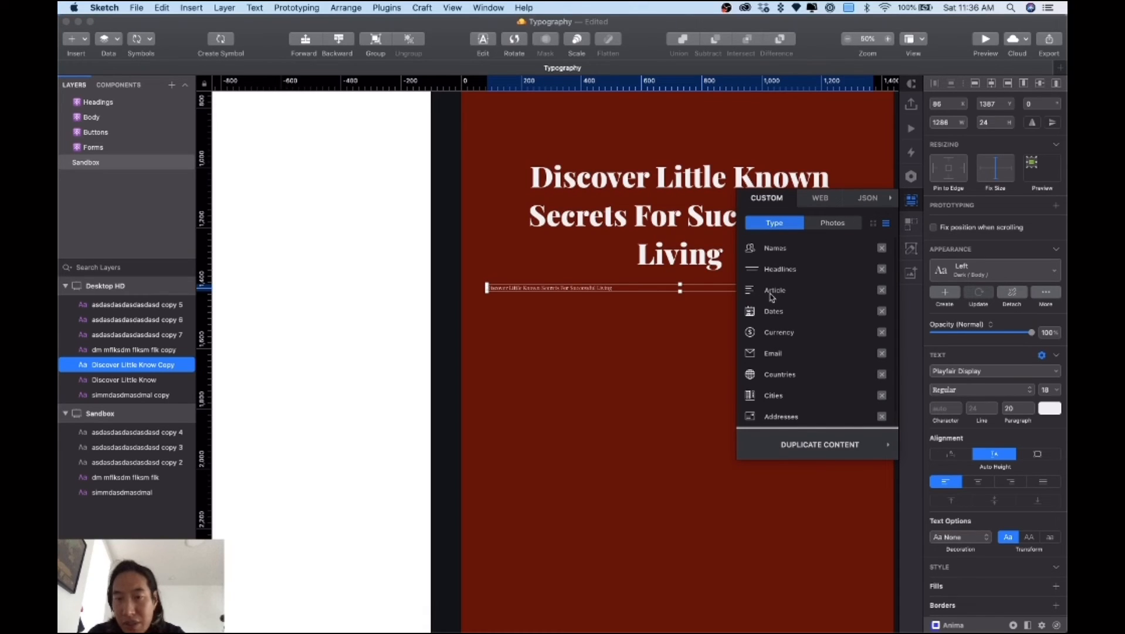
pyautogui.moveTo(775, 296)
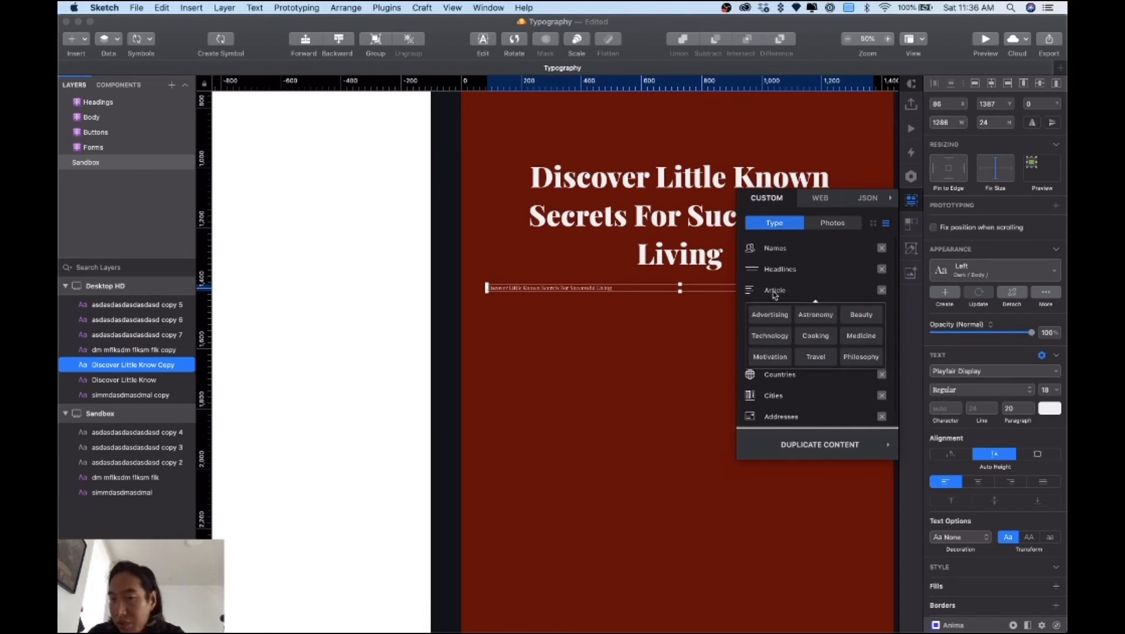
pyautogui.click(770, 357)
pyautogui.click(522, 263)
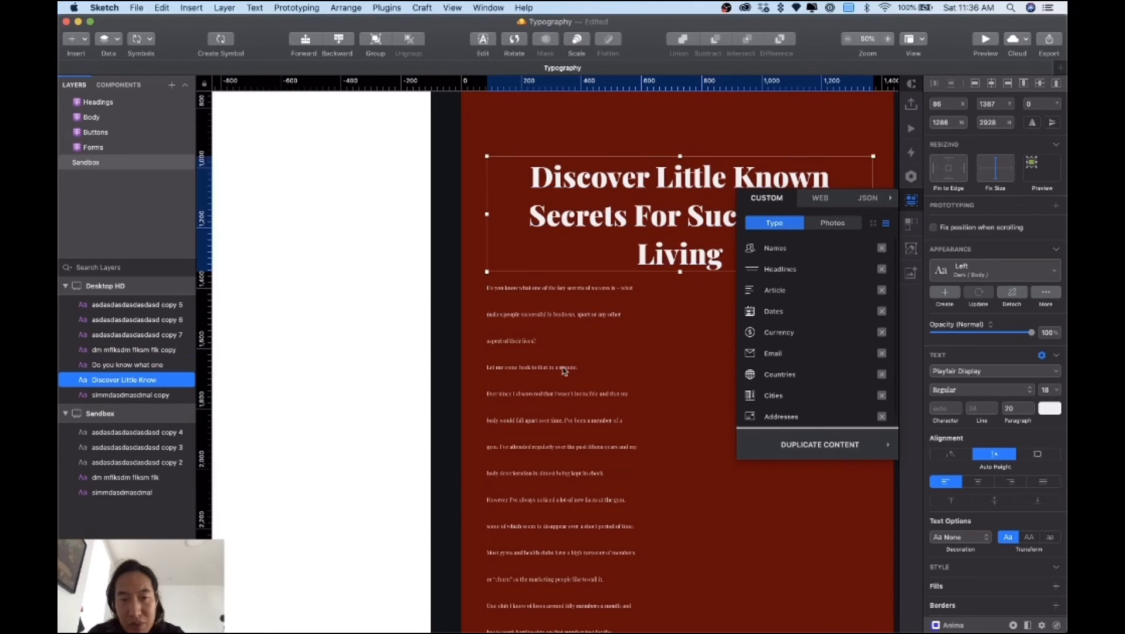
pyautogui.click(477, 418)
pyautogui.scroll(-5, 571, 458)
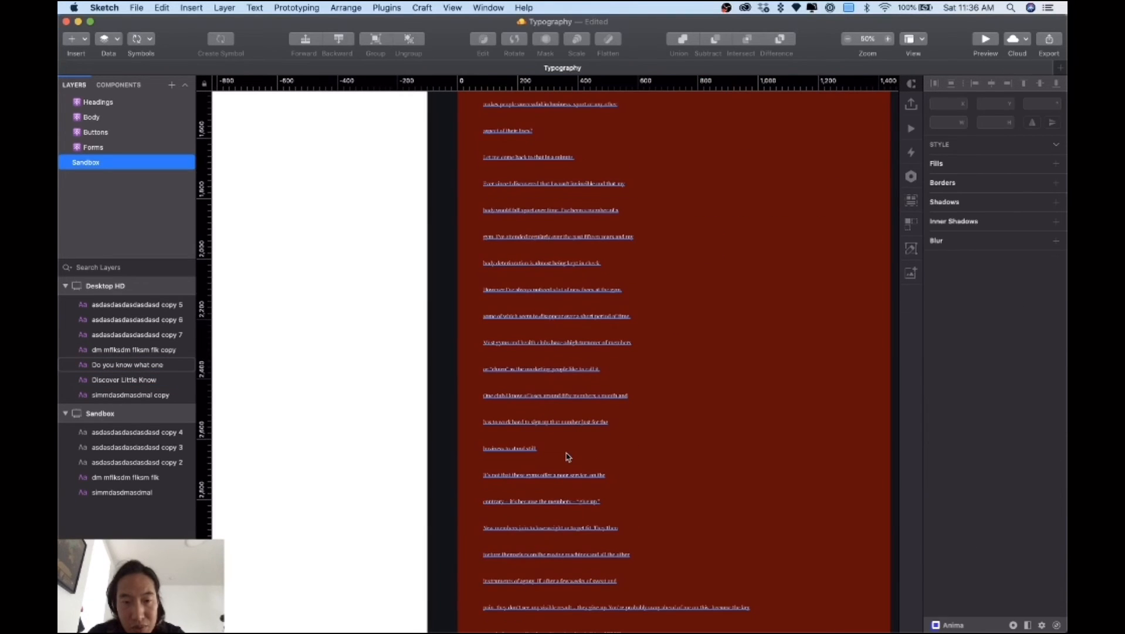
pyautogui.scroll(-5, 568, 457)
pyautogui.scroll(10, 568, 456)
# Edit the article text and remove the stray line breaks in its opening question and the lines following "Let me come back to that"
pyautogui.click(515, 411)
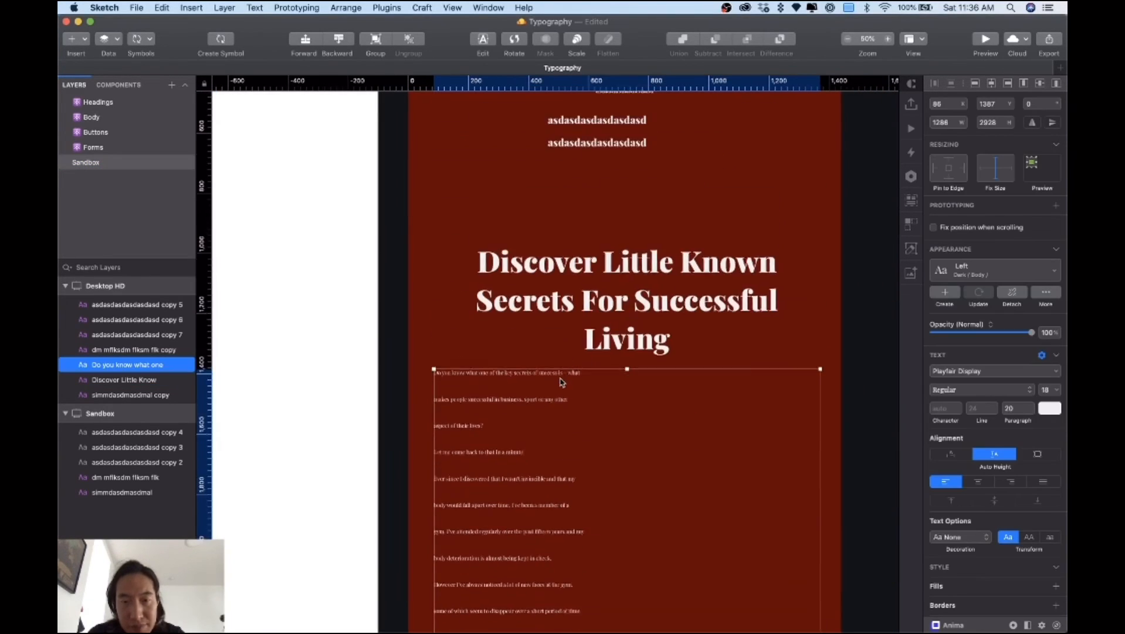
pyautogui.doubleClick(515, 410)
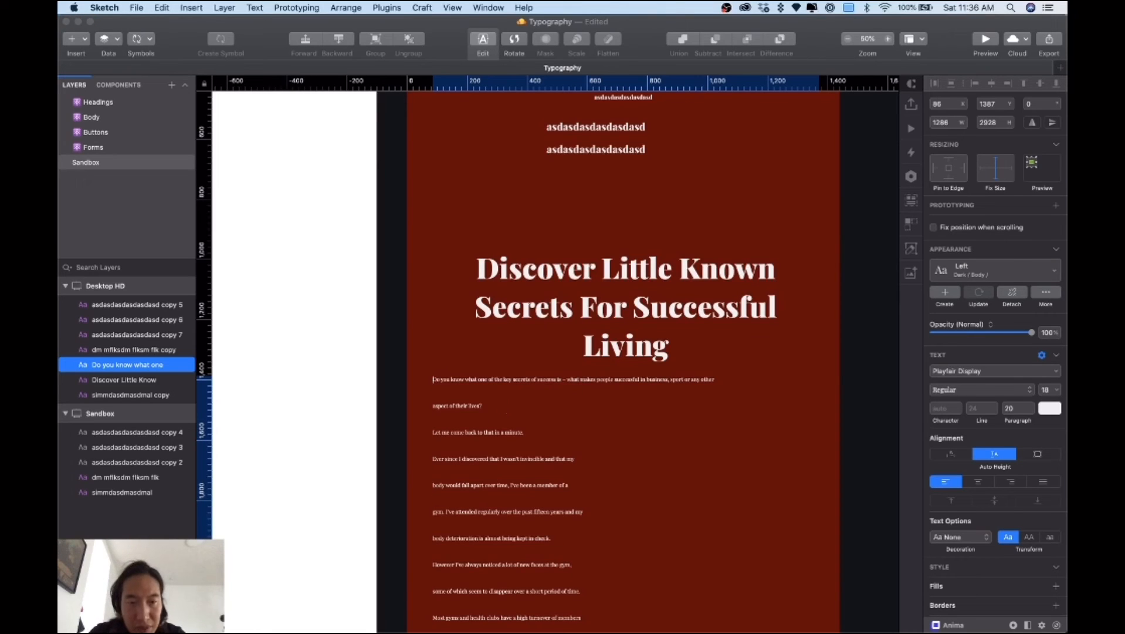
pyautogui.press('BackSpace')
pyautogui.press('BackSpace')
pyautogui.press('BackSpace')
pyautogui.click(432, 434)
pyautogui.press('BackSpace')
pyautogui.press('BackSpace')
pyautogui.press('BackSpace')
pyautogui.click(446, 429)
pyautogui.press('super+Left')
pyautogui.press('BackSpace')
pyautogui.press('BackSpace')
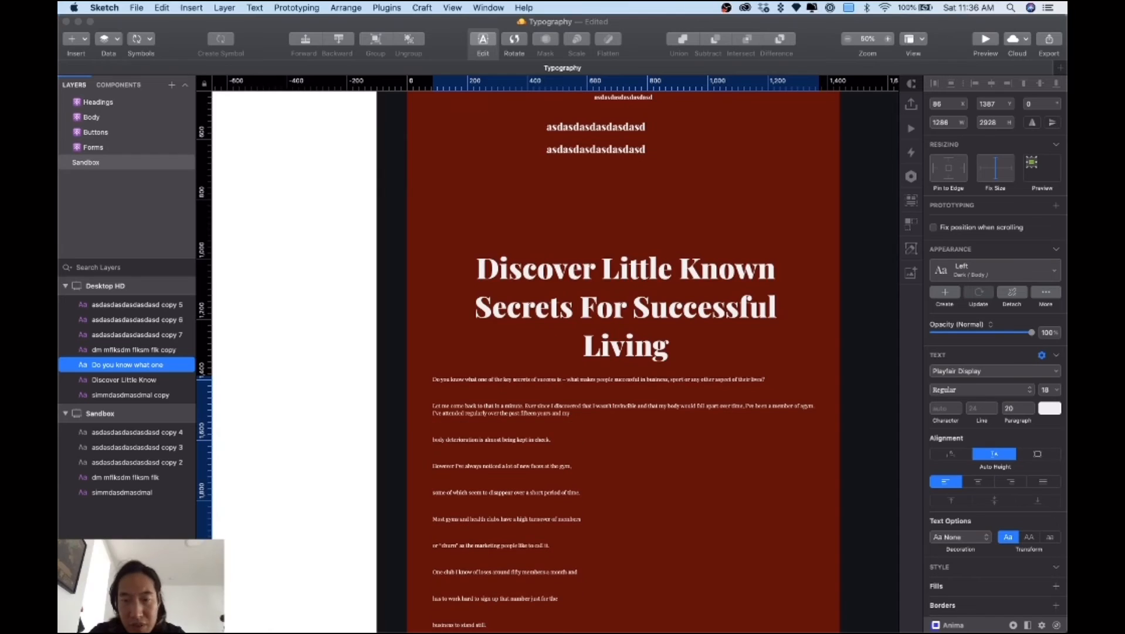
# Join the broken lines ending "kept in check", the "However I've always noticed" sentence and the "Most gyms and health clubs" sentence
pyautogui.click(434, 440)
pyautogui.press('BackSpace')
pyautogui.press('BackSpace')
pyautogui.click(434, 479)
pyautogui.press('Up')
pyautogui.press('BackSpace')
pyautogui.press('BackSpace')
pyautogui.press('Down')
pyautogui.press('super+Left')
pyautogui.press('BackSpace')
pyautogui.press('BackSpace')
# Join the broken lines of the "One club I know of" and "It's not that these gyms" sentences, and finish editing the article
pyautogui.press('Down')
pyautogui.press('Down')
pyautogui.press('Down')
pyautogui.press('Down')
pyautogui.press('super+Left')
pyautogui.press('BackSpace')
pyautogui.press('BackSpace')
pyautogui.press('Down')
pyautogui.press('Down')
pyautogui.press('super+Left')
pyautogui.press('BackSpace')
pyautogui.press('BackSpace')
pyautogui.press('BackSpace')
pyautogui.press('BackSpace')
pyautogui.press('Return')
pyautogui.press('Down')
pyautogui.press('Down')
pyautogui.press('BackSpace')
pyautogui.press('BackSpace')
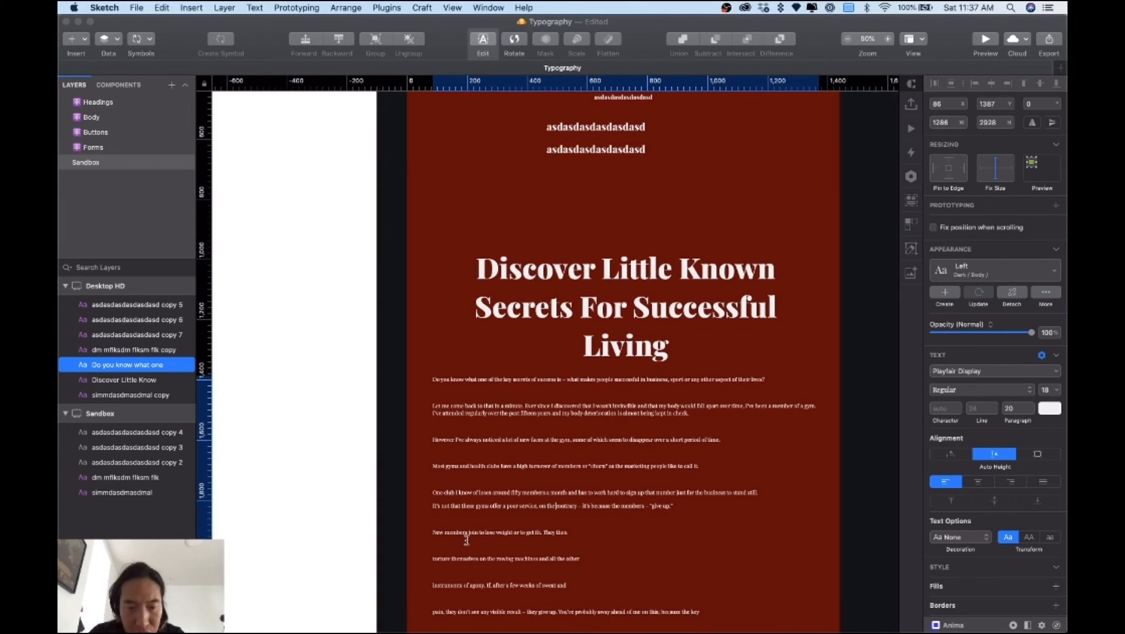
pyautogui.scroll(-5, 434, 535)
pyautogui.scroll(2, 435, 535)
pyautogui.click(392, 449)
pyautogui.scroll(3, 435, 422)
# Set the large centered heading's line height to 100 and update its shared Dark / Heading 1 / Center style
pyautogui.click(537, 245)
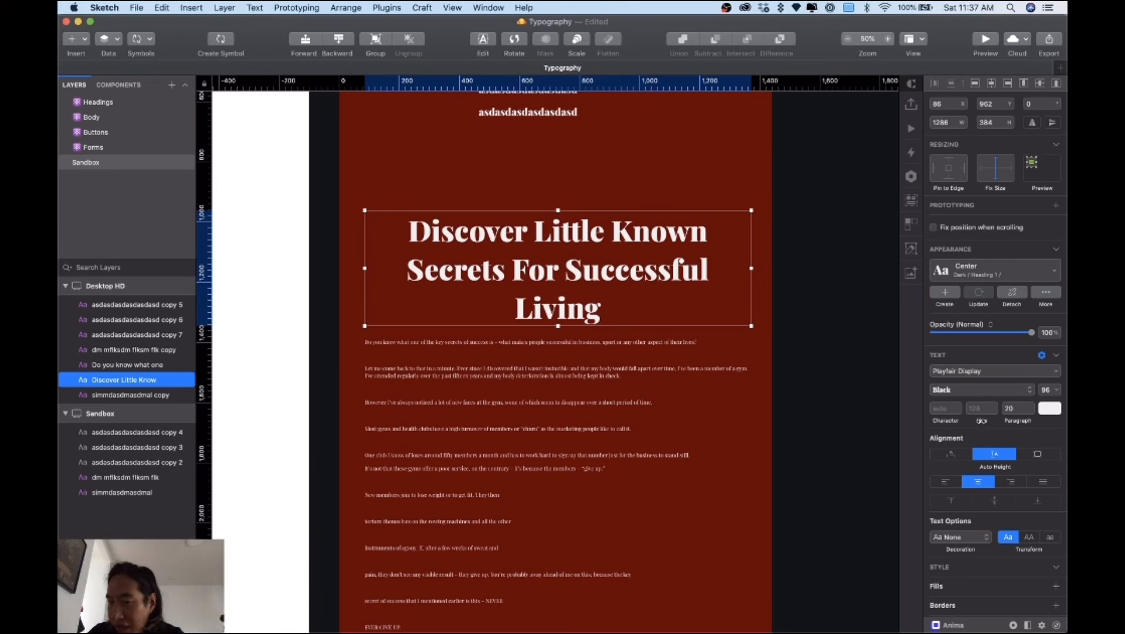
pyautogui.moveTo(981, 420)
pyautogui.mouseDown()
pyautogui.moveTo(1014, 421)
pyautogui.moveTo(964, 420)
pyautogui.mouseUp()
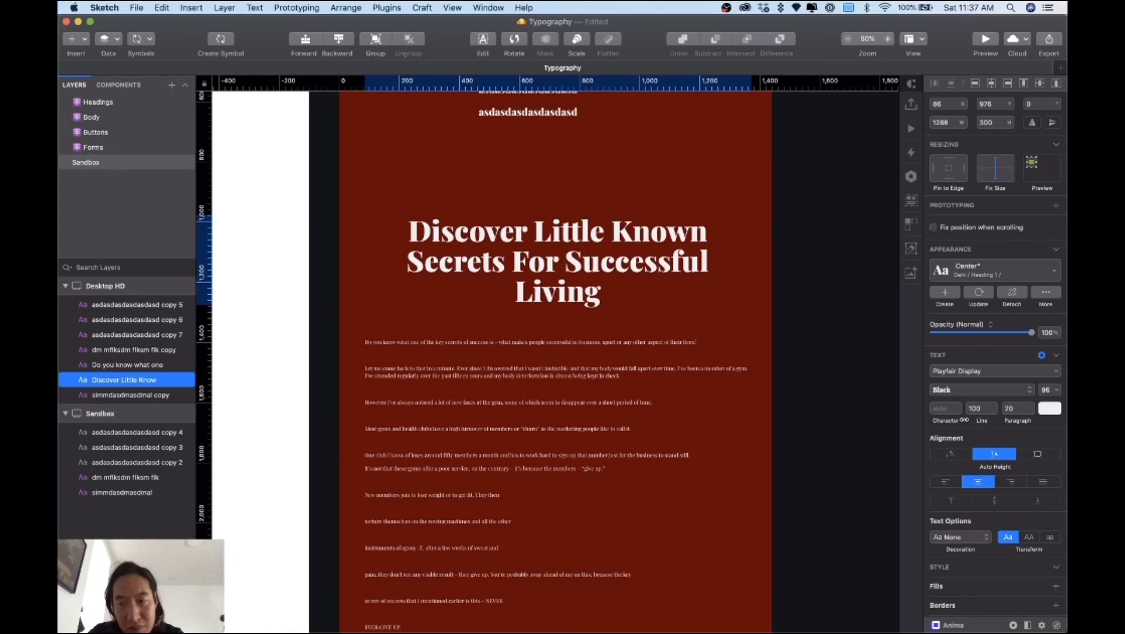
pyautogui.press('Escape')
pyautogui.click(675, 262)
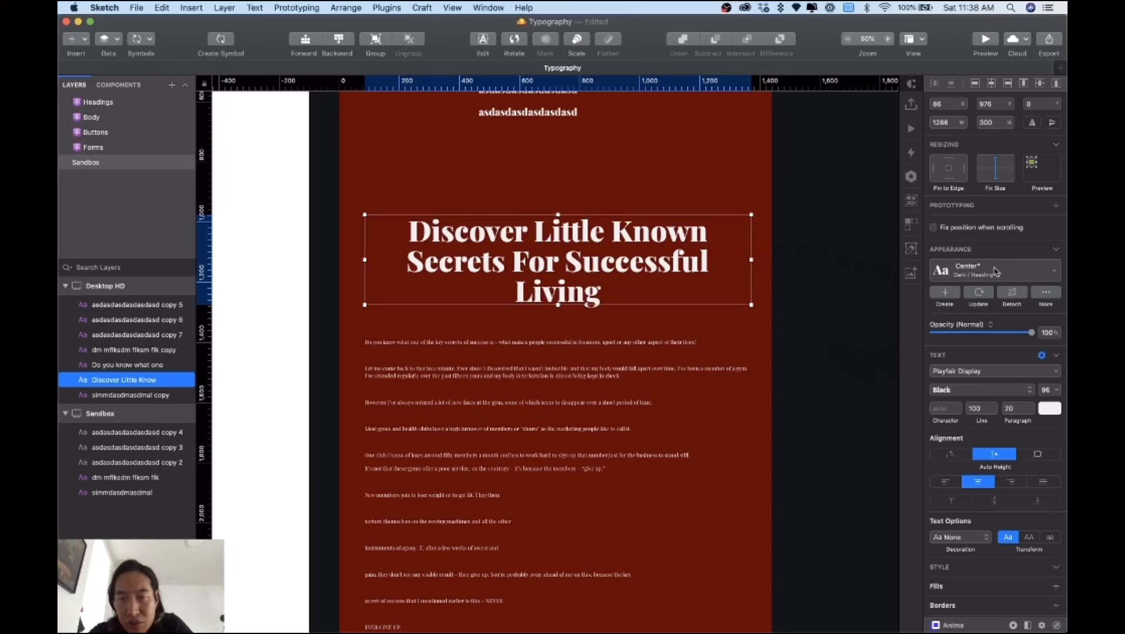
pyautogui.click(983, 299)
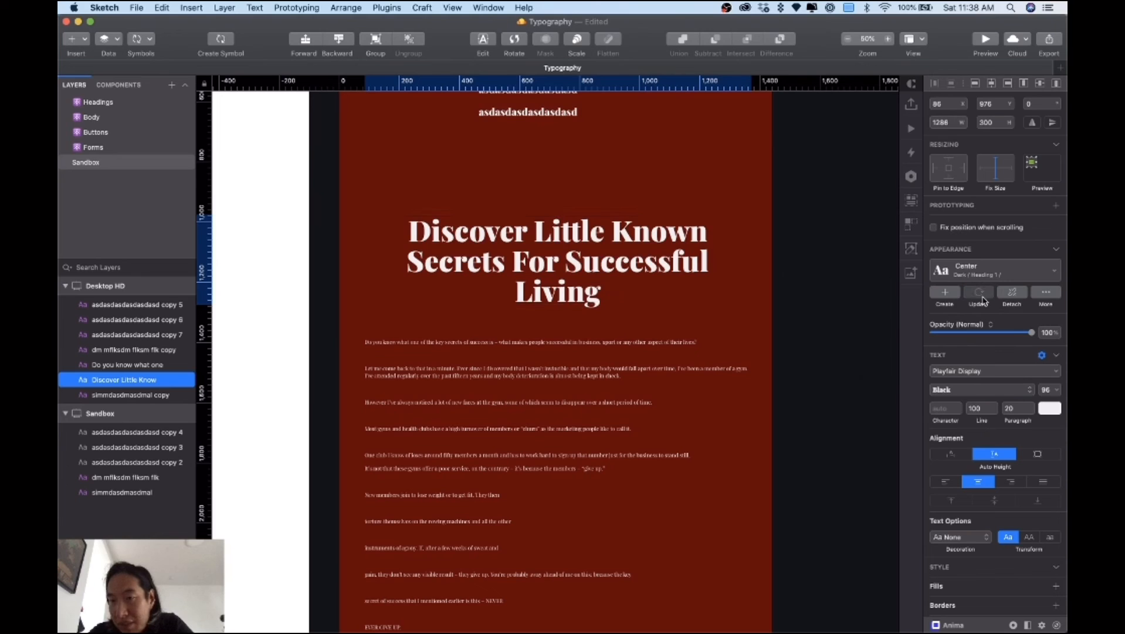
# Check the heading styles on the Headings page, and return to the Sandbox page with the article text selected
pyautogui.click(105, 103)
pyautogui.click(106, 104)
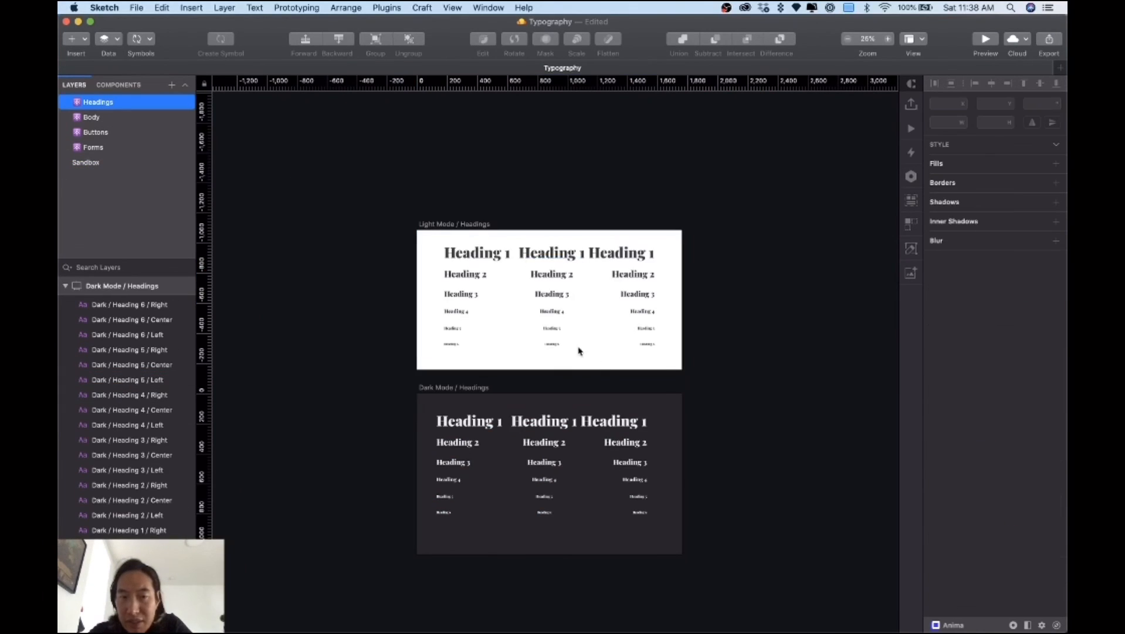
pyautogui.click(105, 163)
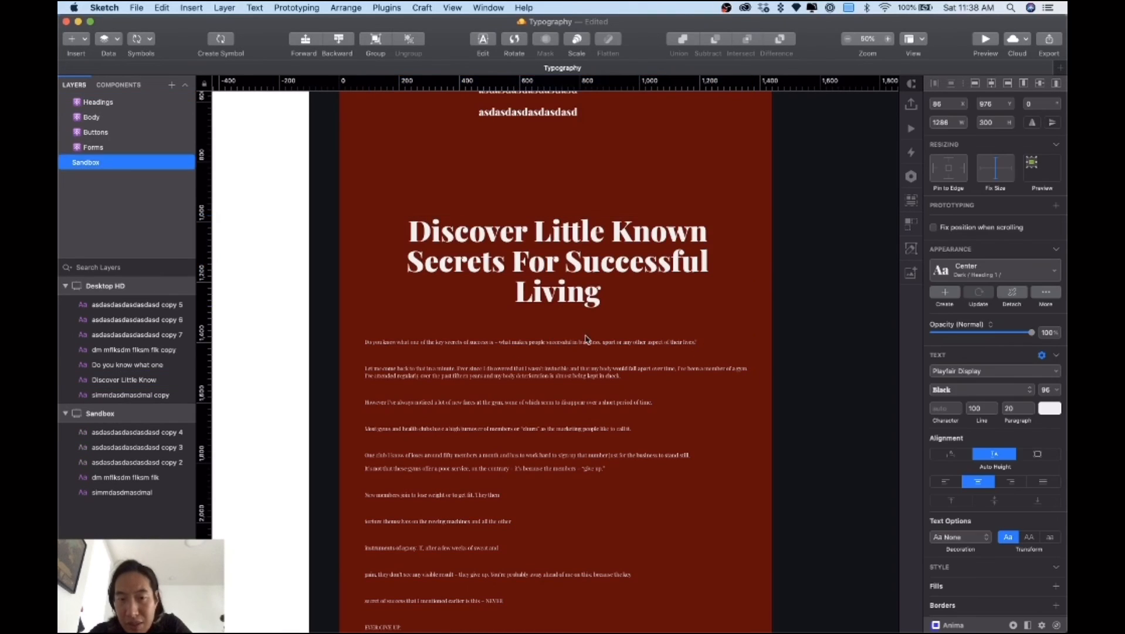
pyautogui.click(585, 340)
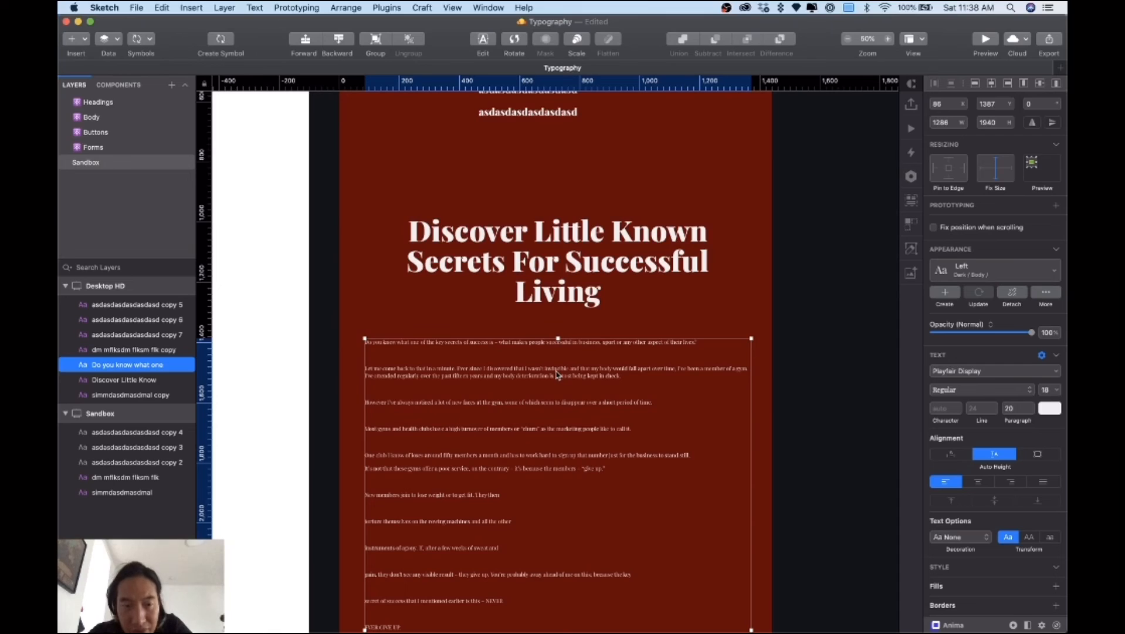
# Remove the blank line between the article's opening question and the "Let me come back to that" paragraph
pyautogui.doubleClick(379, 359)
pyautogui.click(369, 371)
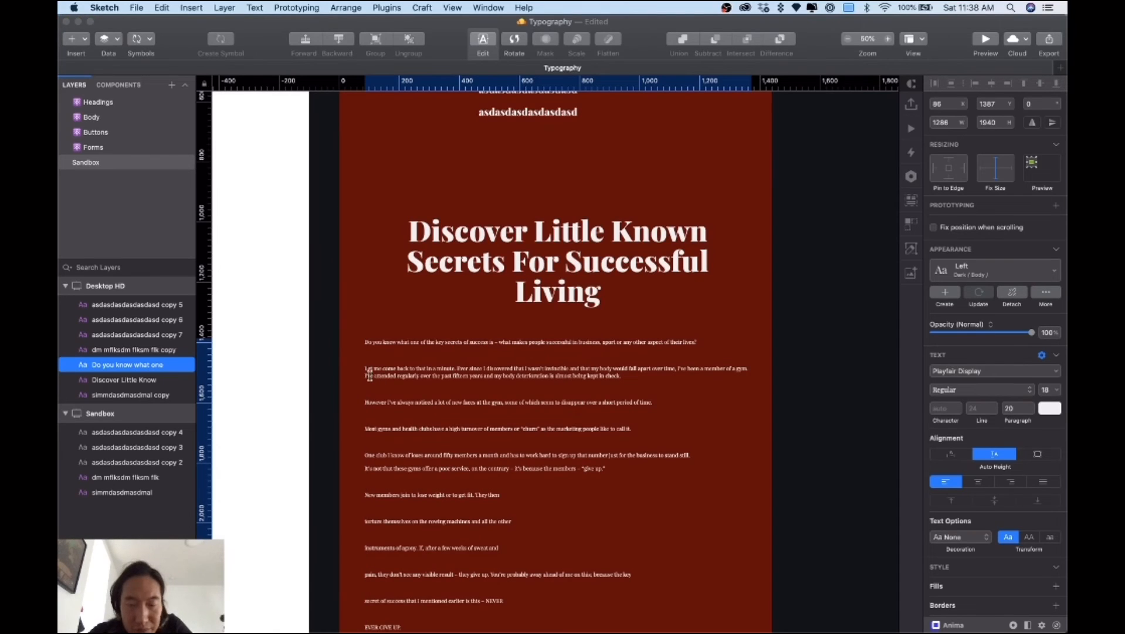
pyautogui.press('BackSpace')
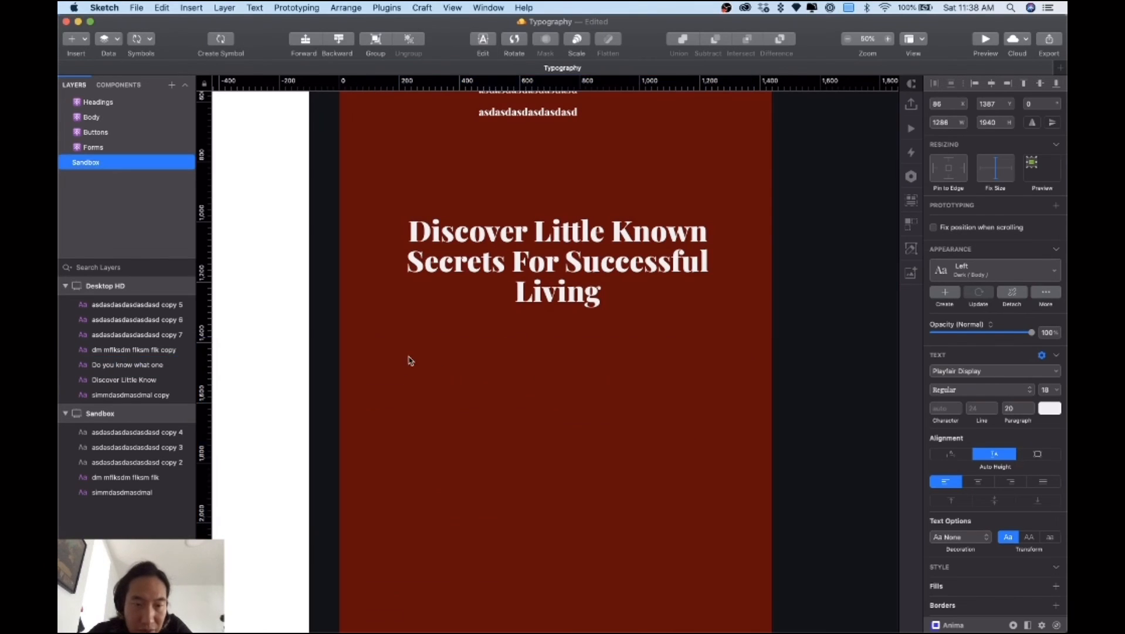
# Narrow the article text box to about 948 px and place it beneath the heading at about X 272, Y 1382
pyautogui.click(410, 362)
pyautogui.moveTo(366, 621); pyautogui.dragTo(432, 622)
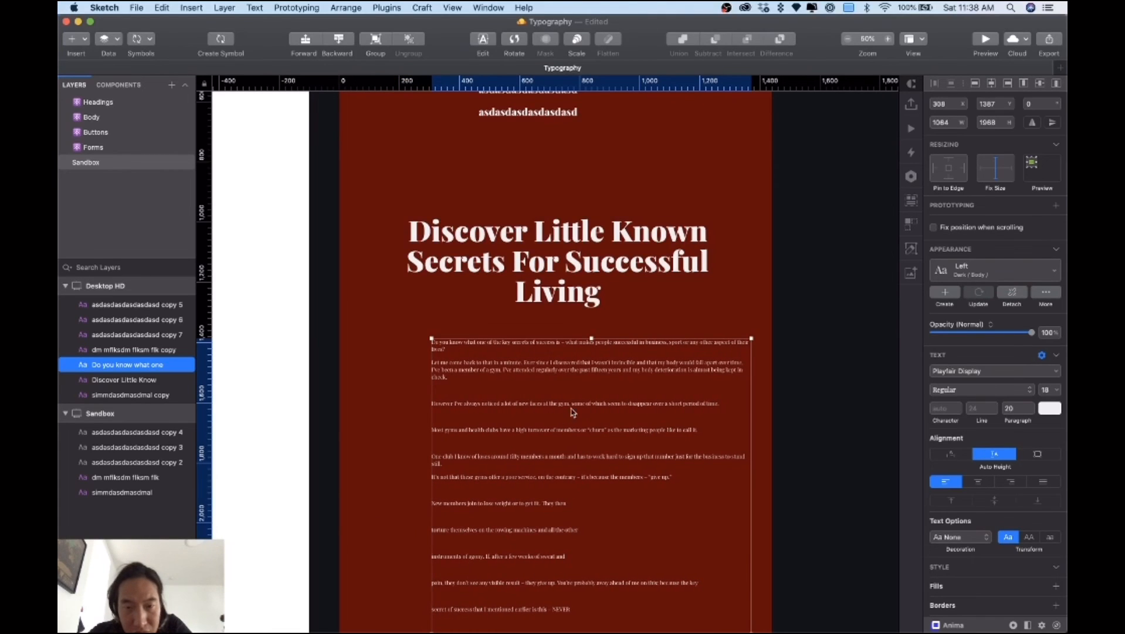
pyautogui.moveTo(576, 369); pyautogui.dragTo(555, 367)
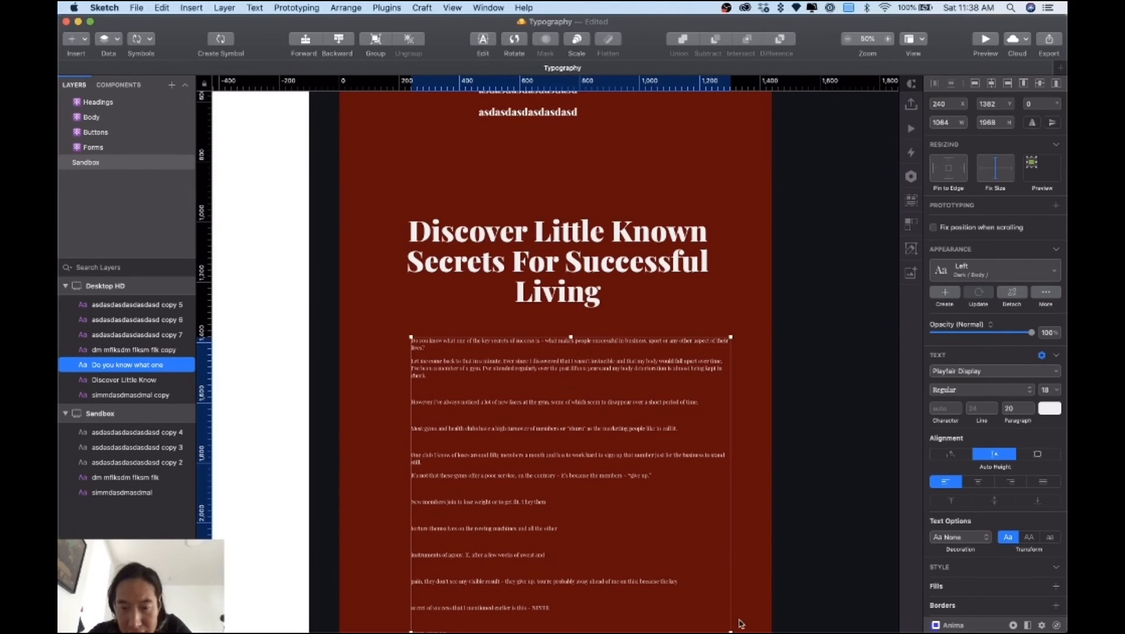
pyautogui.moveTo(731, 629); pyautogui.dragTo(717, 630)
pyautogui.scroll(-3, 663, 560)
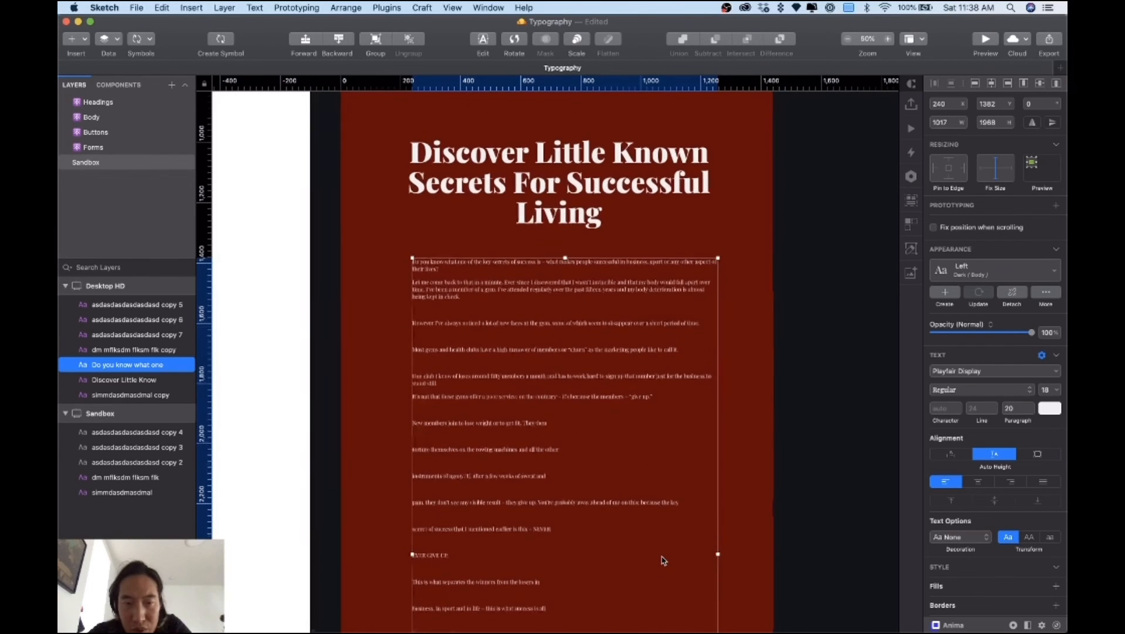
pyautogui.moveTo(719, 552); pyautogui.dragTo(697, 556)
pyautogui.moveTo(479, 292); pyautogui.dragTo(488, 291)
# Set the article text's line height to 32
pyautogui.press('super+0')
pyautogui.press('super+plus')
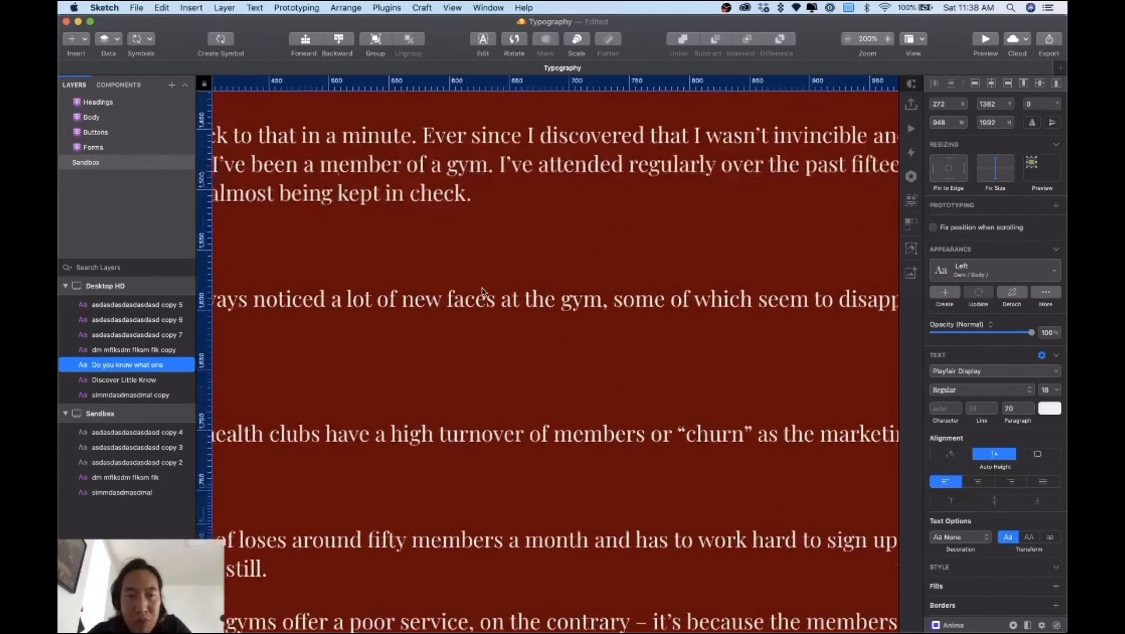
pyautogui.press('super+minus')
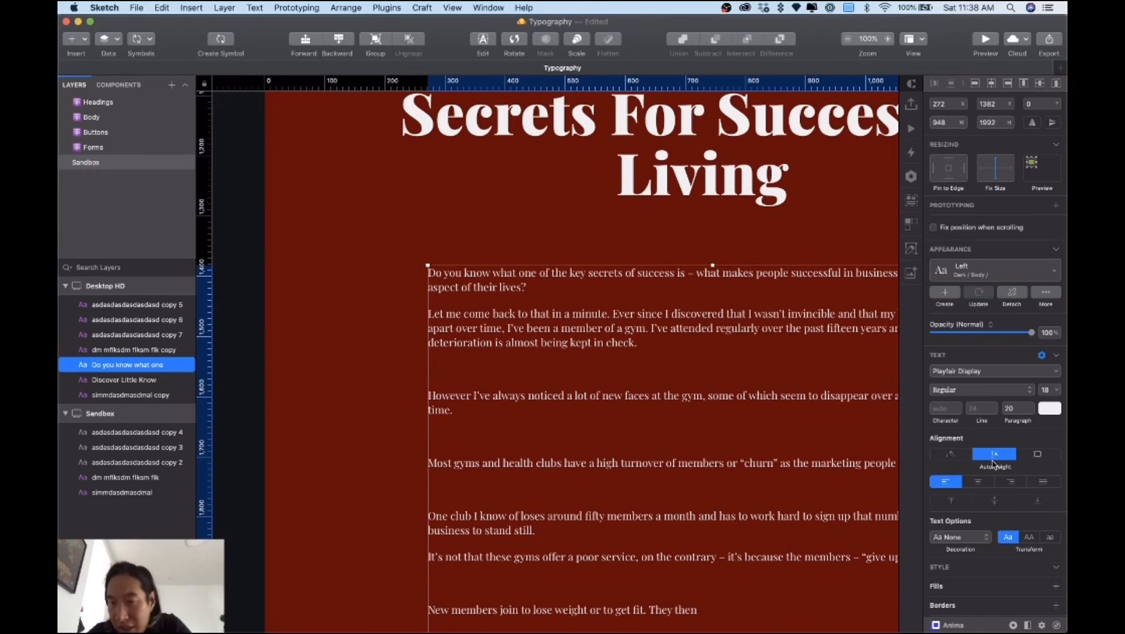
pyautogui.moveTo(981, 421); pyautogui.dragTo(984, 421)
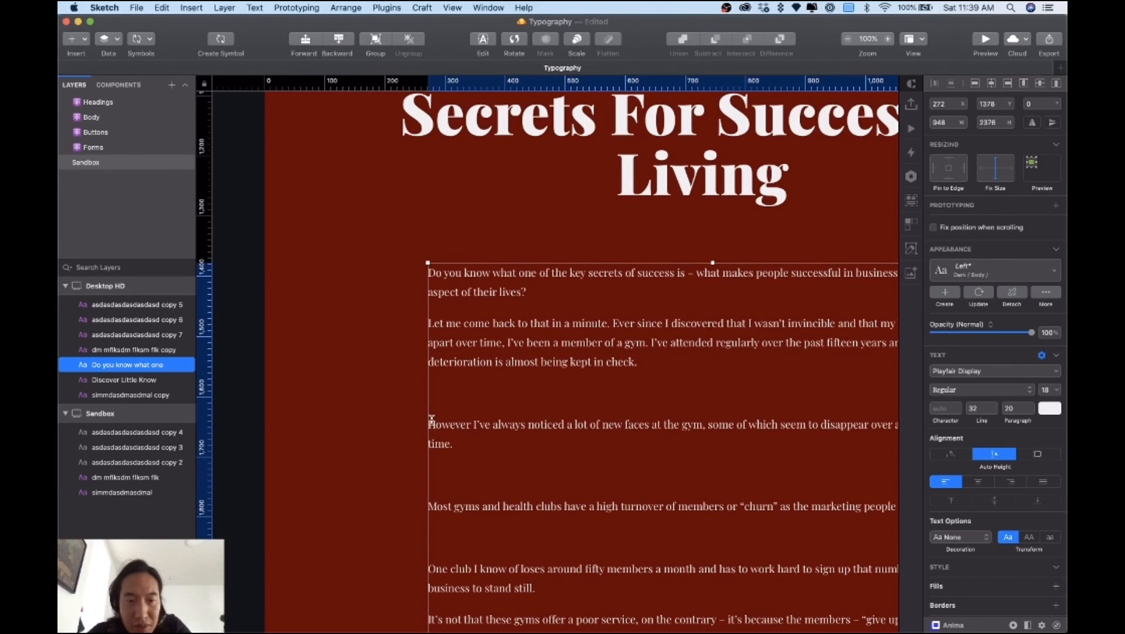
# Remove the blank lines before the "However", "Most gyms", "One club" and "New members" paragraphs of the article
pyautogui.doubleClick(449, 423)
pyautogui.press('BackSpace')
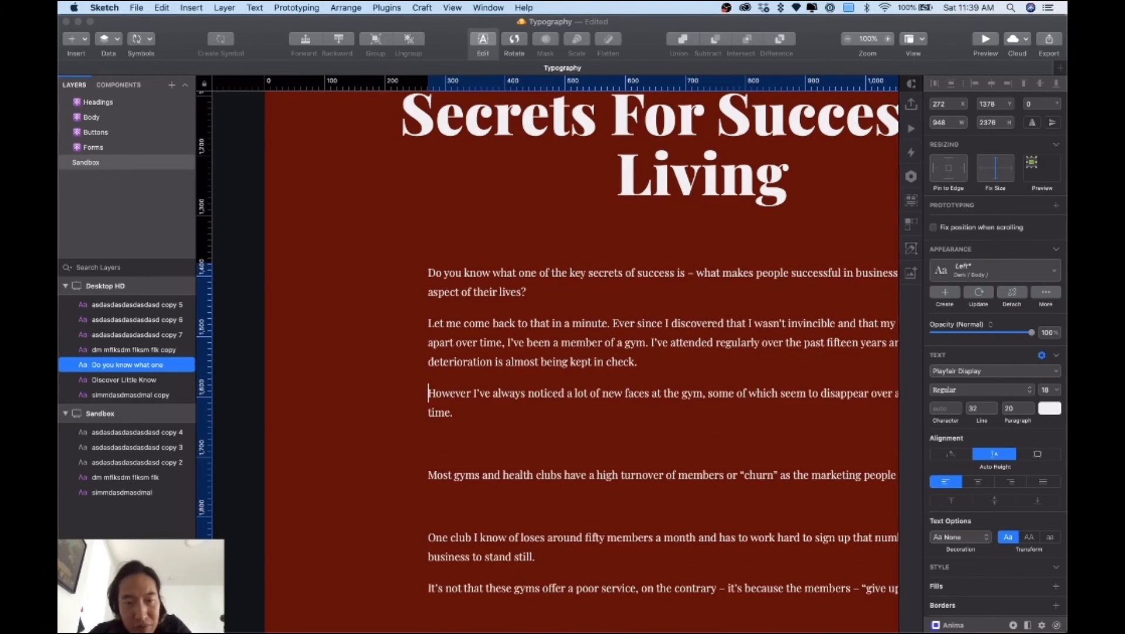
pyautogui.click(428, 342)
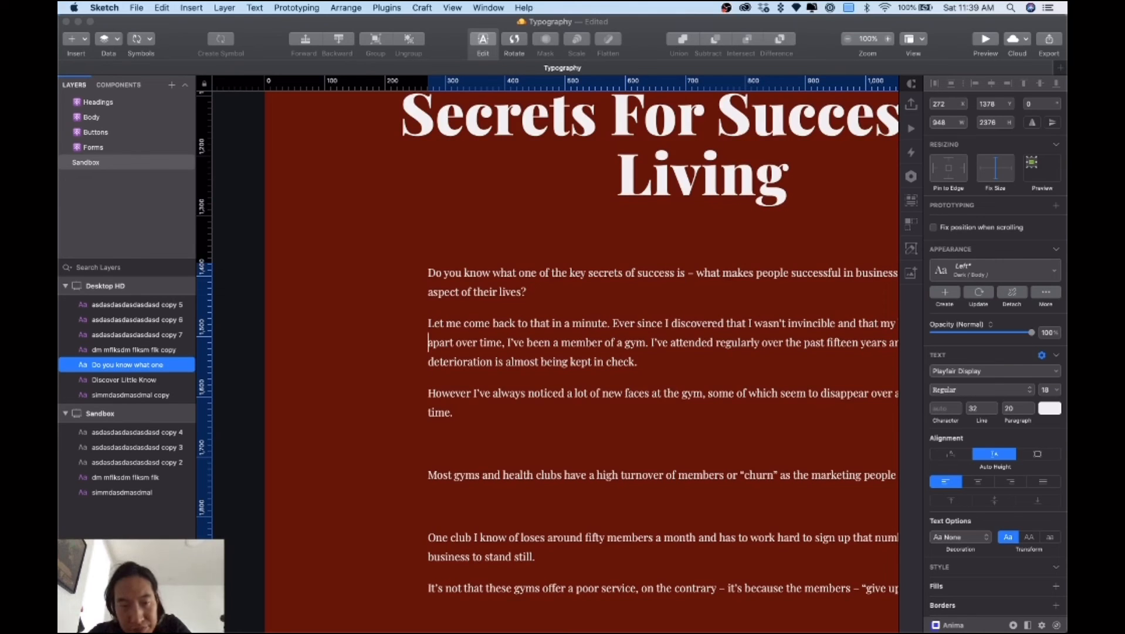
pyautogui.press('BackSpace')
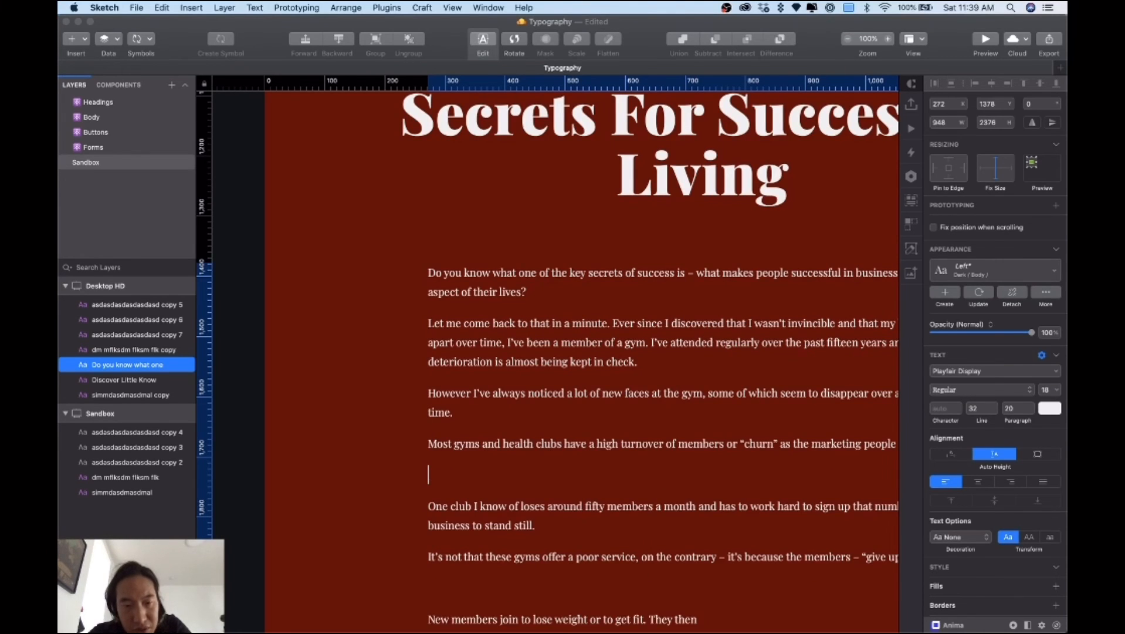
pyautogui.press('BackSpace')
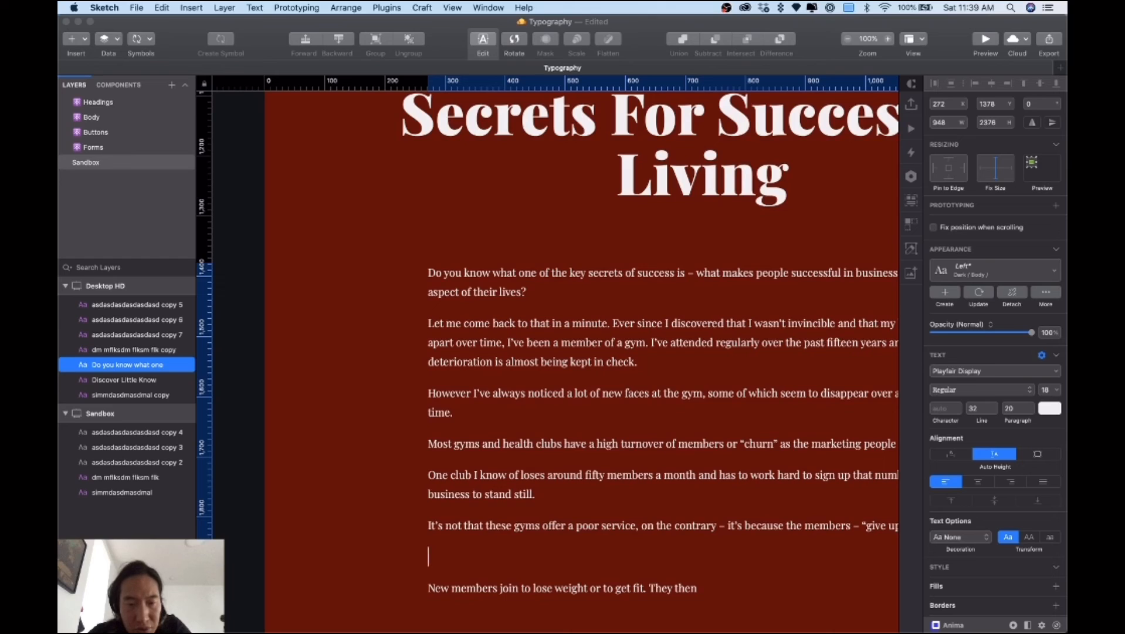
pyautogui.press('BackSpace')
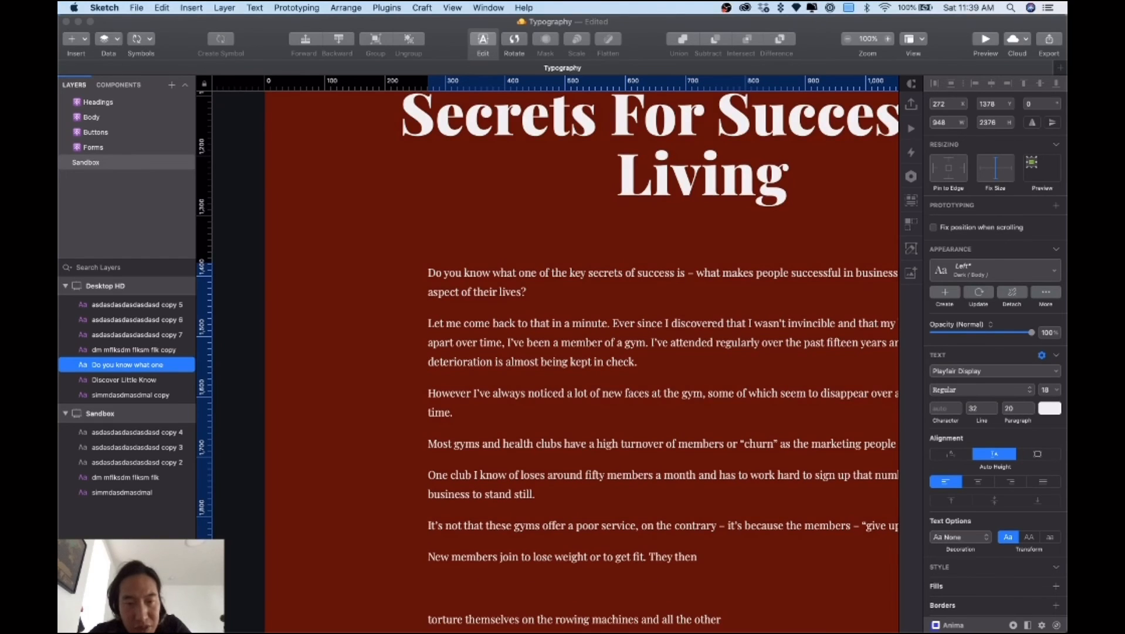
# Join the broken lines of the "New members join" paragraph into continuous text through the word "NEVER"
pyautogui.press('BackSpace')
pyautogui.press('BackSpace')
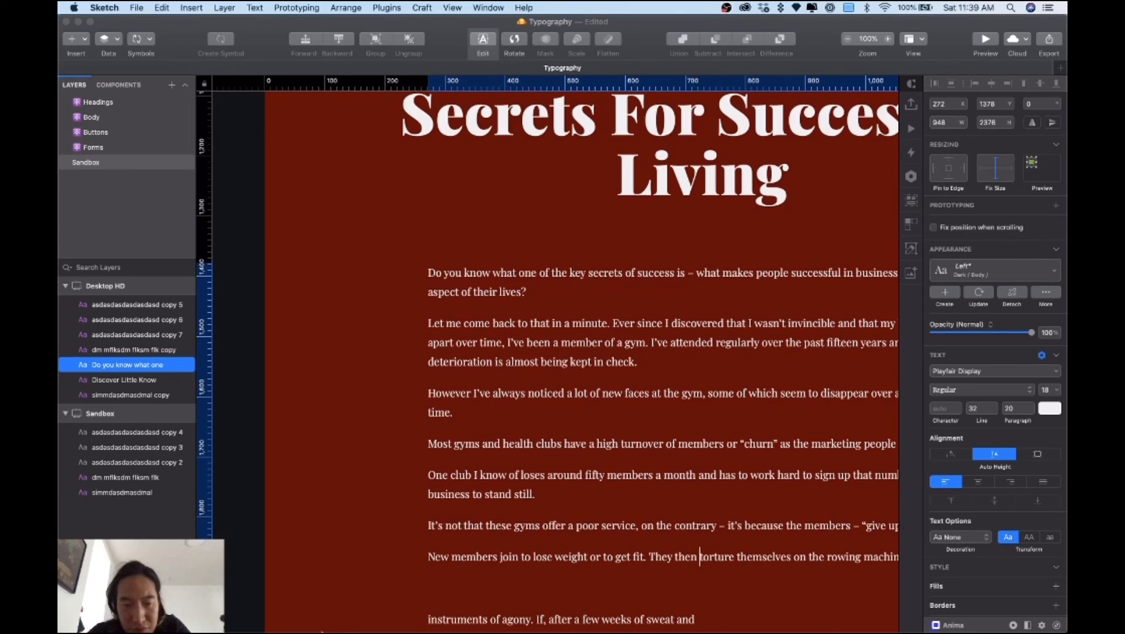
pyautogui.press('BackSpace')
pyautogui.press('BackSpace')
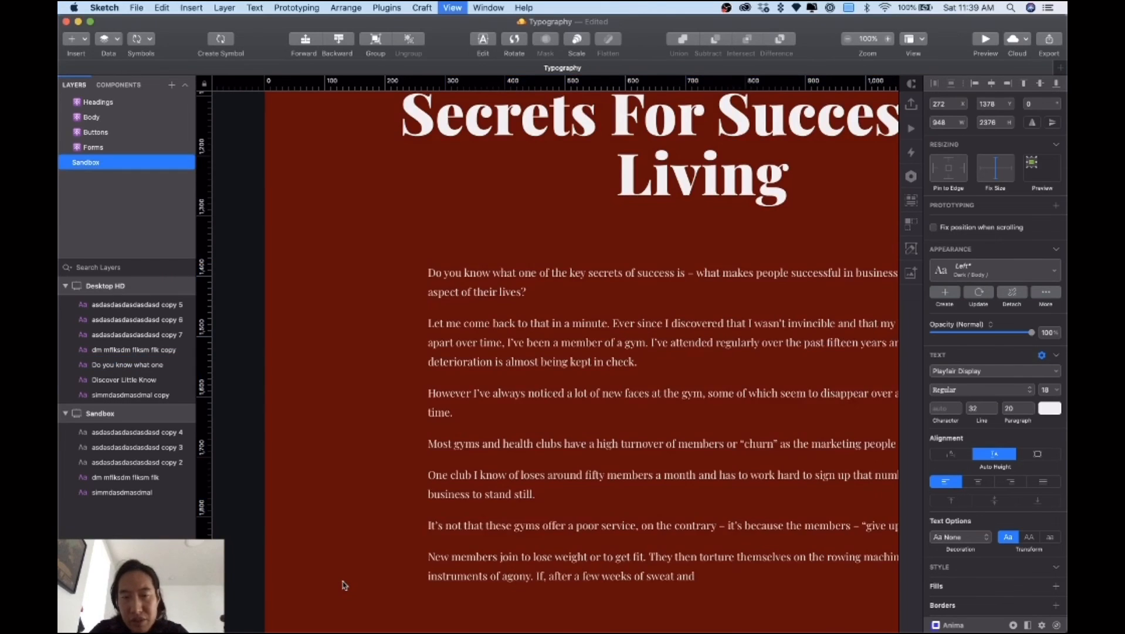
pyautogui.press('super+minus')
pyautogui.press('BackSpace')
pyautogui.press('BackSpace')
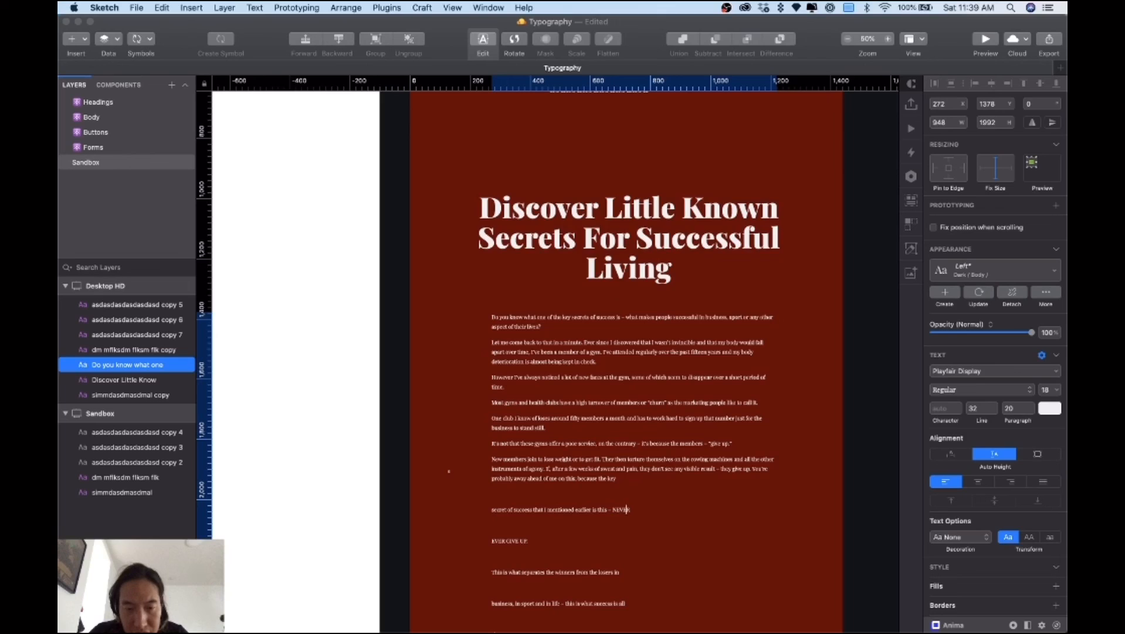
pyautogui.press('BackSpace')
pyautogui.press('BackSpace')
# Join the broken lines of the "This is what separates the winners" sentence and remove the blank line above it
pyautogui.press('Down')
pyautogui.press('Down')
pyautogui.press('Down')
pyautogui.press('BackSpace')
pyautogui.press('Down')
pyautogui.press('Down')
pyautogui.press('BackSpace')
pyautogui.press('Delete')
pyautogui.press('Down')
pyautogui.press('BackSpace')
pyautogui.press('Delete')
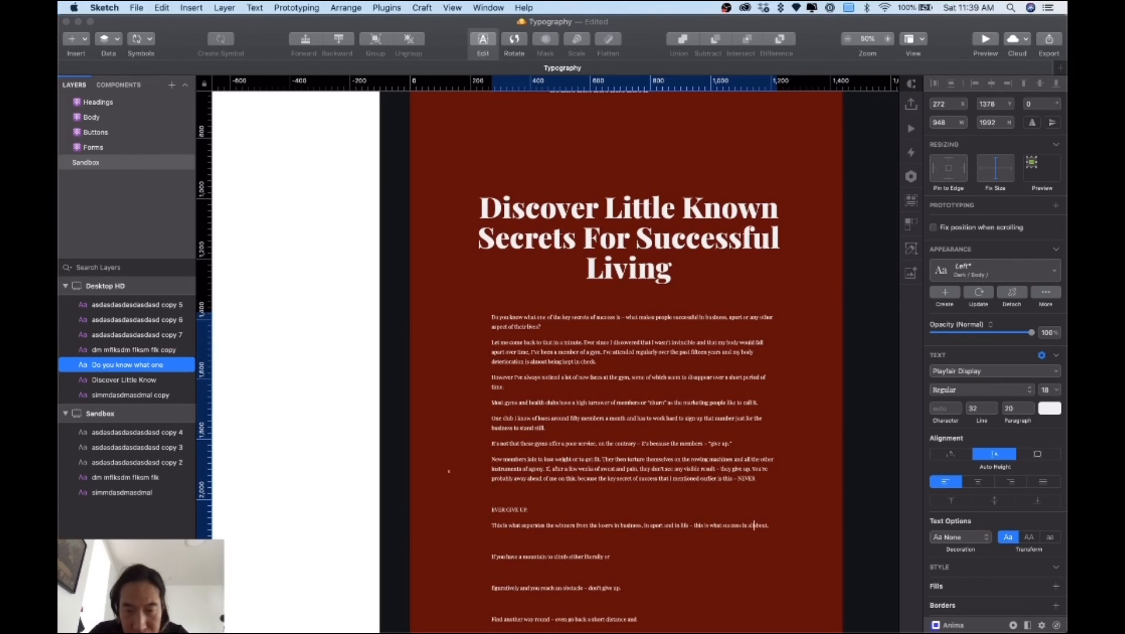
# Join the "If you have a mountain to climb" sentence and close the blank lines around it
pyautogui.press('BackSpace')
pyautogui.press('Down')
pyautogui.press('Down')
pyautogui.press('BackSpace')
pyautogui.press('BackSpace')
pyautogui.press('Down')
pyautogui.press('BackSpace')
pyautogui.press('Down')
pyautogui.press('super+Left')
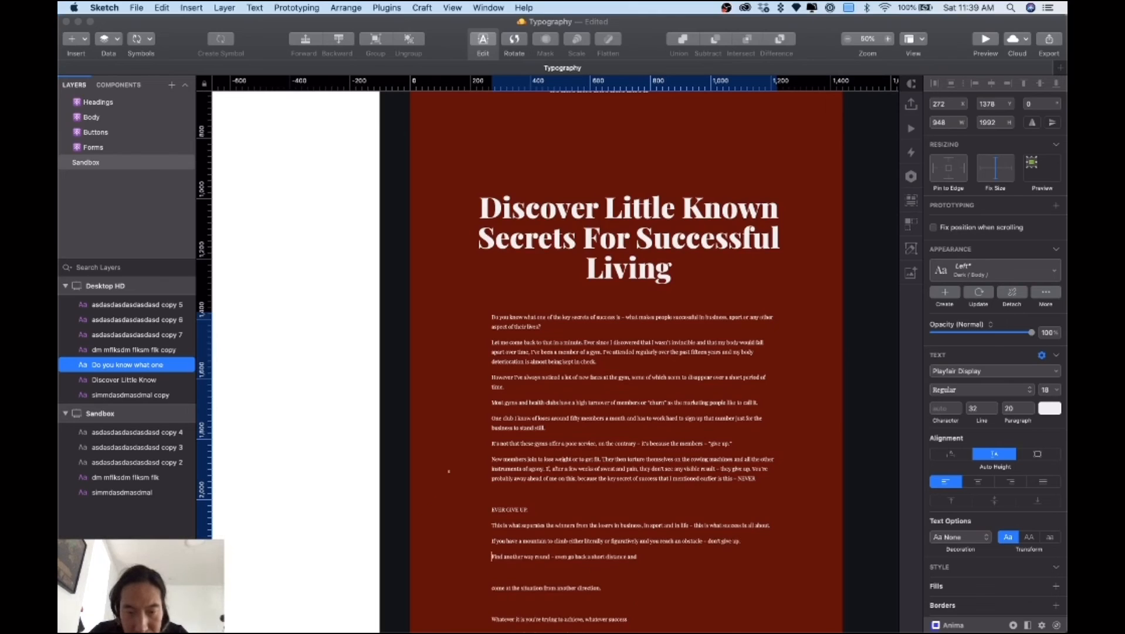
# Append the "mountain" sentence to the preceding paragraph, and join the lines of the "Find another way round" and "Whatever it is" paragraphs
pyautogui.press('BackSpace')
pyautogui.press('Down')
pyautogui.press('Down')
pyautogui.press('Delete')
pyautogui.press('Delete')
pyautogui.press('Down')
pyautogui.press('Down')
pyautogui.press('Delete')
pyautogui.press('Delete')
pyautogui.press('Down')
pyautogui.press('Down')
pyautogui.press('BackSpace')
pyautogui.press('BackSpace')
pyautogui.press('Down')
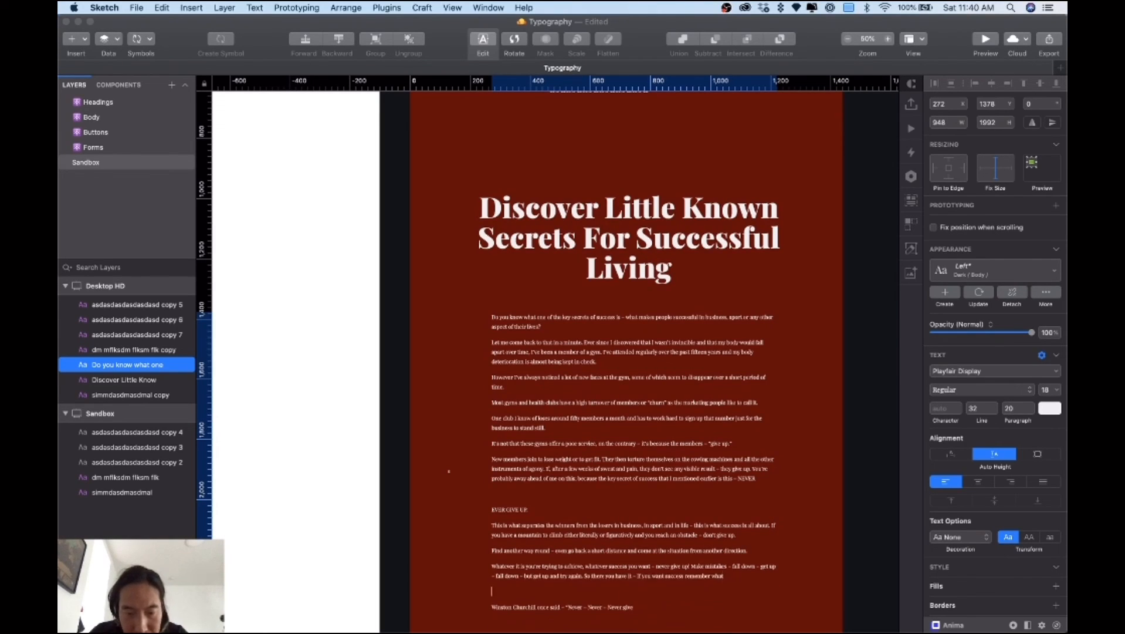
# Remove the blank line before the Winston Churchill quote, join "EVER GIVE UP" to the paragraph ending in "NEVER", and finish editing
pyautogui.click(410, 437)
pyautogui.scroll(-5, 427, 463)
pyautogui.doubleClick(506, 479)
pyautogui.press('BackSpace')
pyautogui.press('Down')
pyautogui.press('Escape')
pyautogui.press('Escape')
pyautogui.scroll(1, 528, 452)
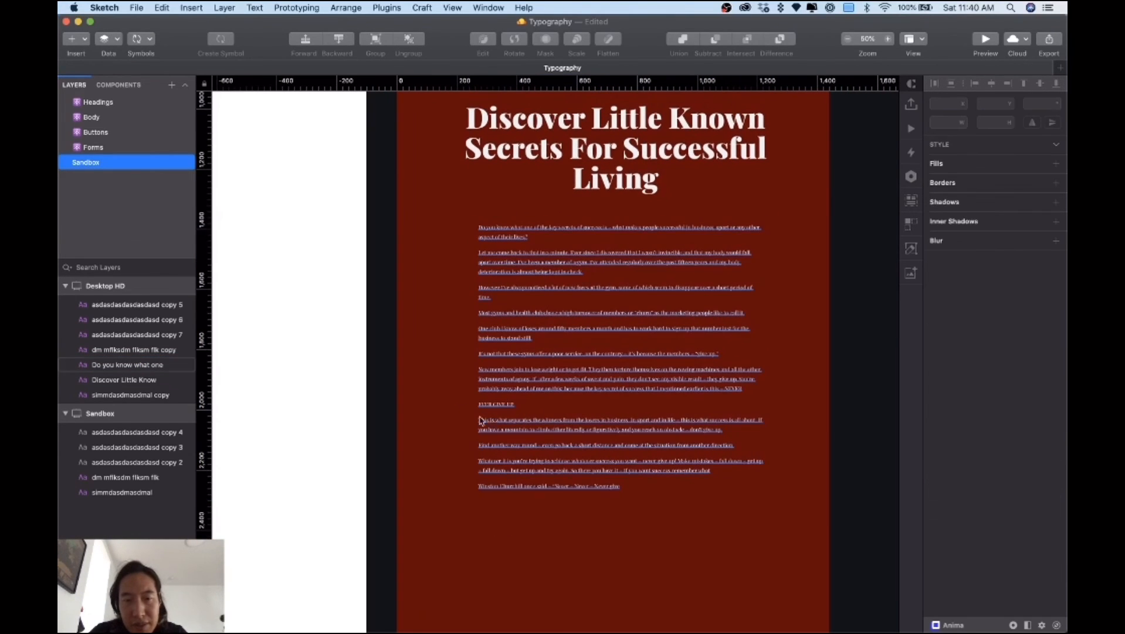
pyautogui.doubleClick(531, 439)
pyautogui.hscroll(1, 531, 439)
pyautogui.press('Escape')
pyautogui.press('Escape')
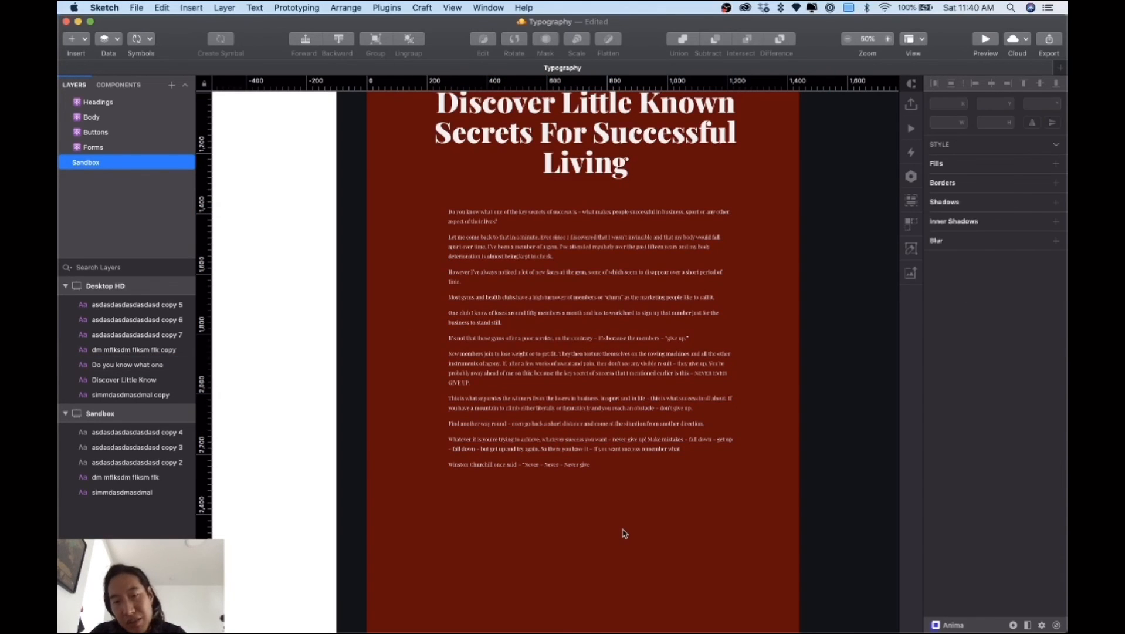
# Copy the "Discover Little Known Secrets" heading and the article text from the dark artboard to the same position on the white Sandbox artboard
pyautogui.scroll(1, 625, 532)
pyautogui.hscroll(-5, 624, 532)
pyautogui.scroll(3, 625, 532)
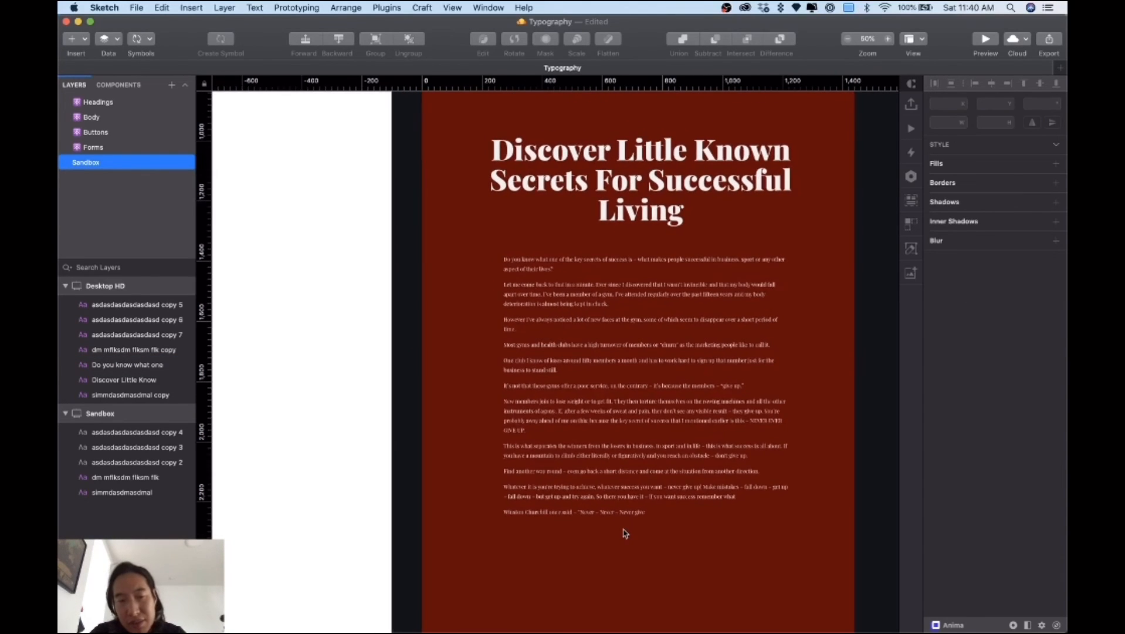
pyautogui.press('super+minus')
pyautogui.click(668, 394)
pyautogui.keyDown('shift'); pyautogui.click(663, 298); pyautogui.keyUp('shift')
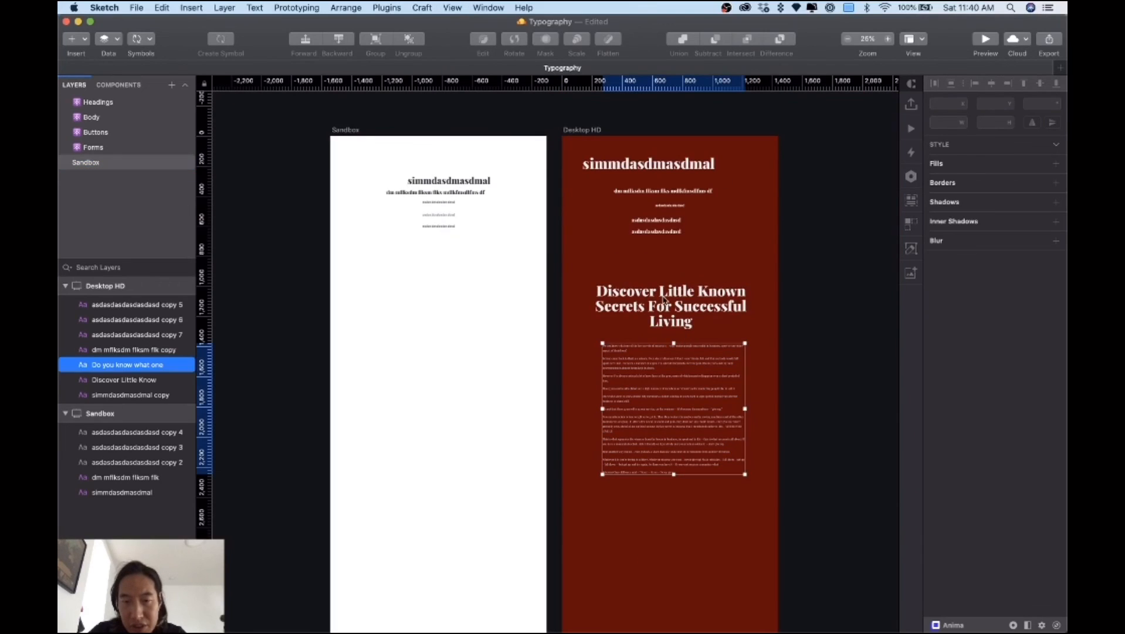
pyautogui.moveTo(663, 298); pyautogui.dragTo(443, 312)
pyautogui.click(490, 249)
# Apply the Light / Heading 1 / Center text style to the copied heading on the white artboard
pyautogui.click(469, 300)
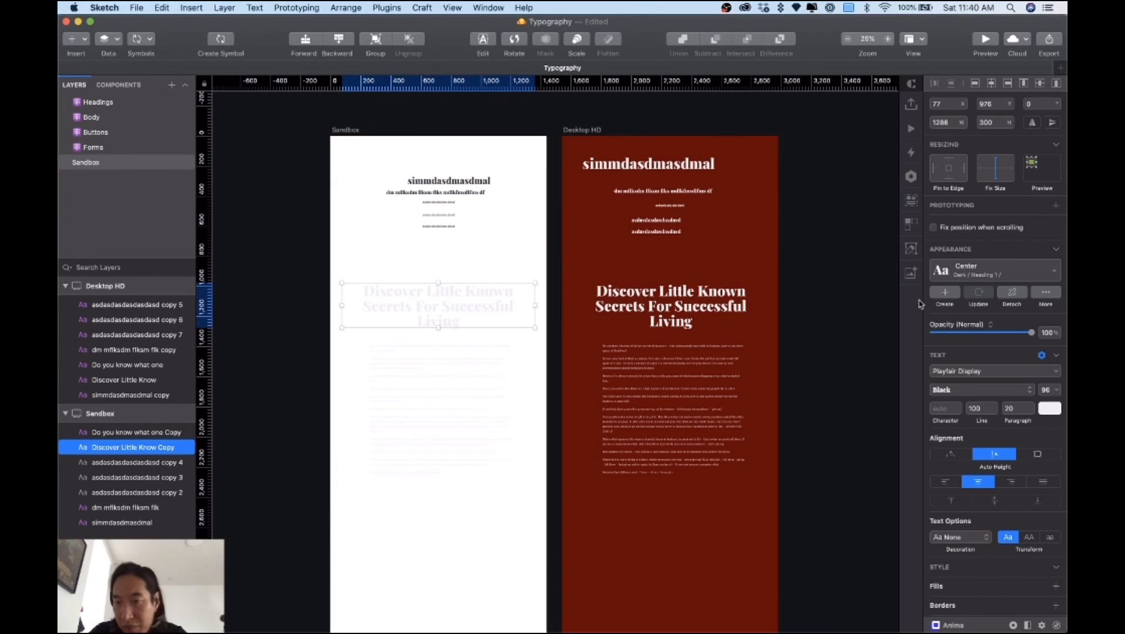
pyautogui.click(972, 276)
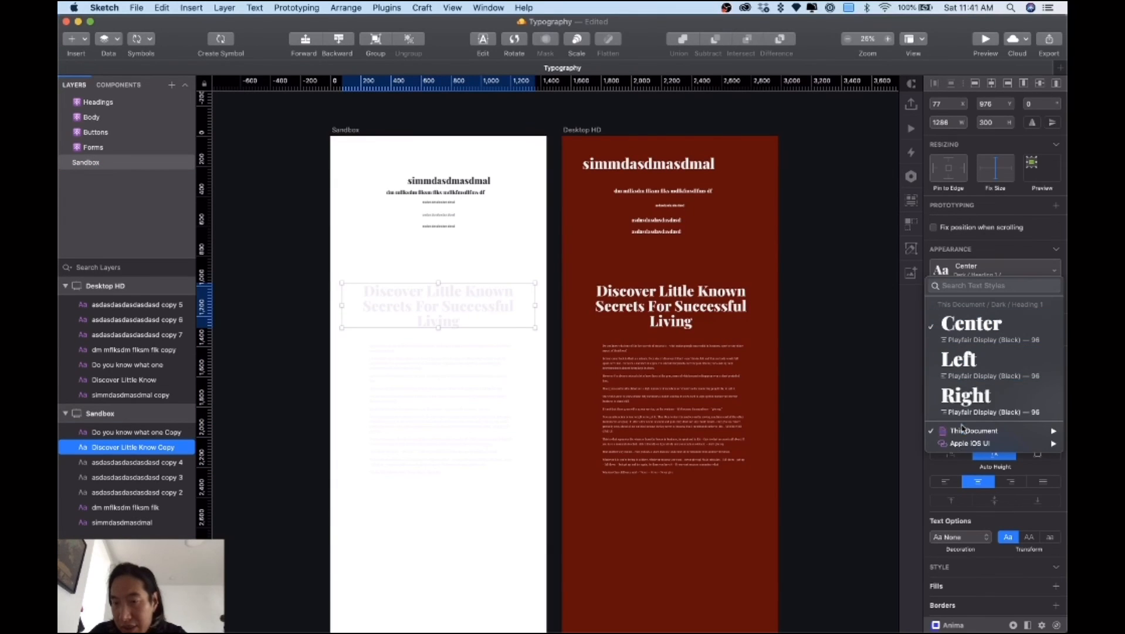
pyautogui.moveTo(967, 444)
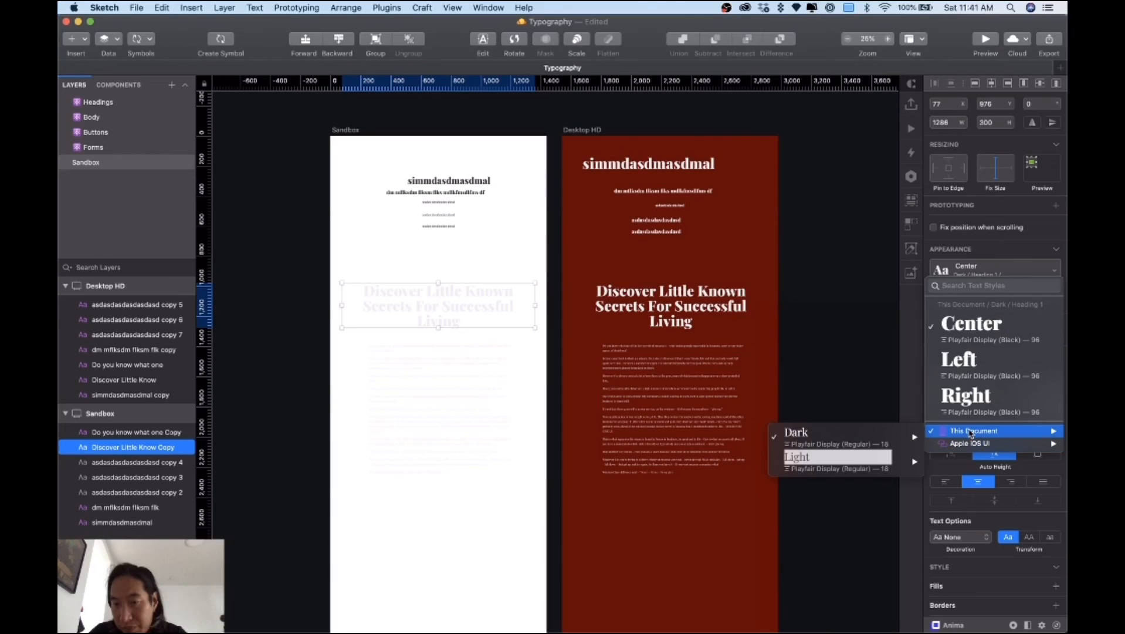
pyautogui.moveTo(840, 467)
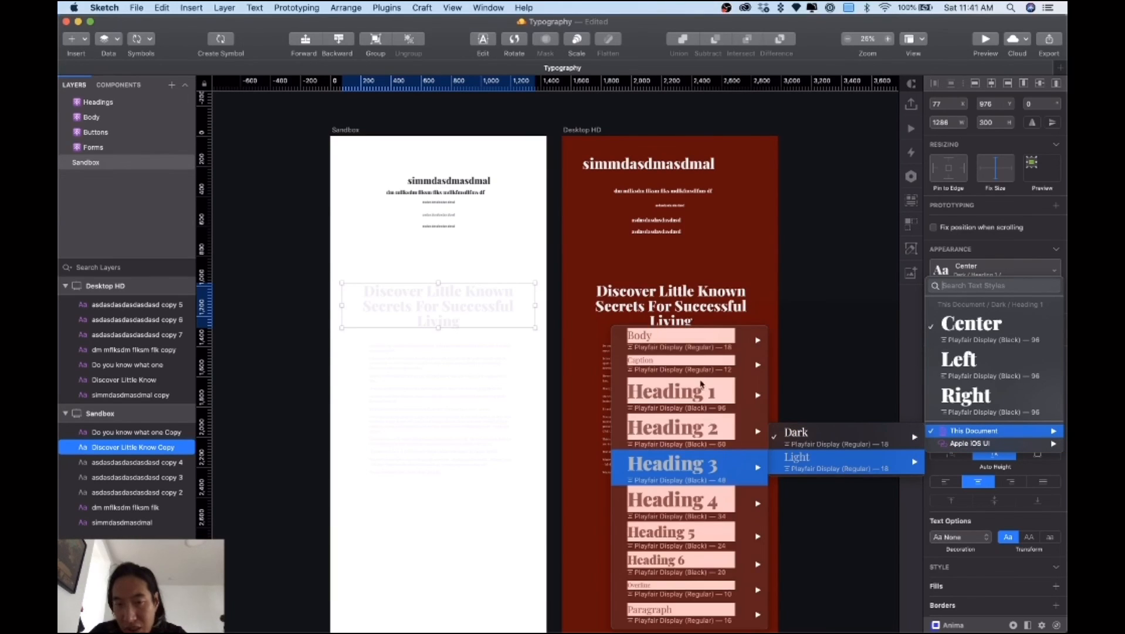
pyautogui.moveTo(705, 388)
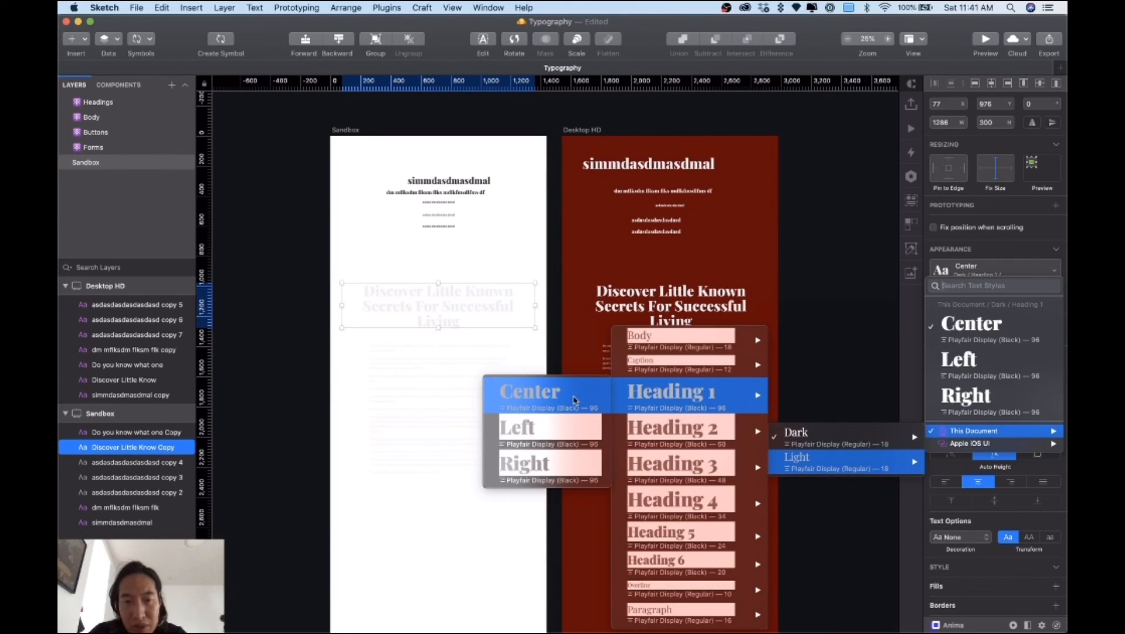
pyautogui.click(574, 399)
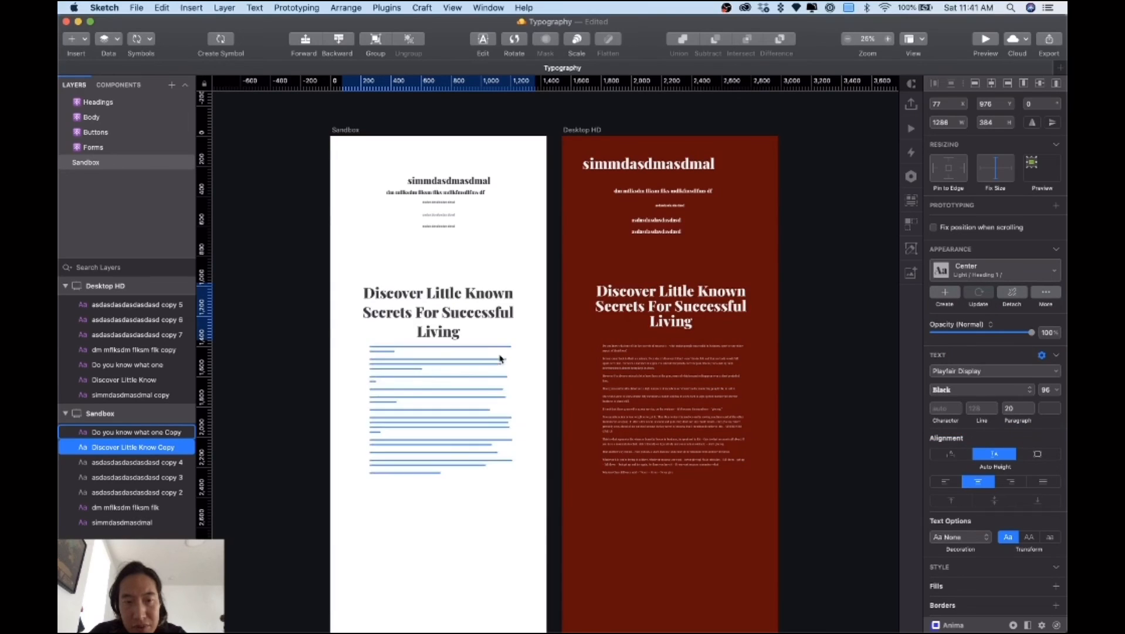
# Apply the Light / Body / Left text style to the copied article text on the white artboard
pyautogui.click(486, 381)
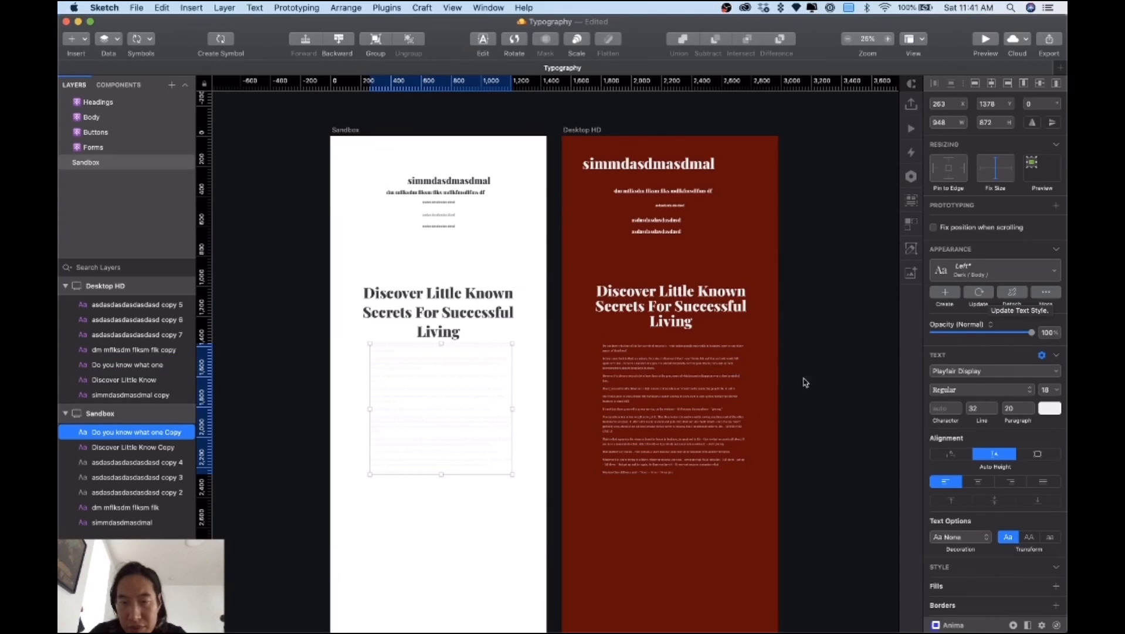
pyautogui.click(994, 279)
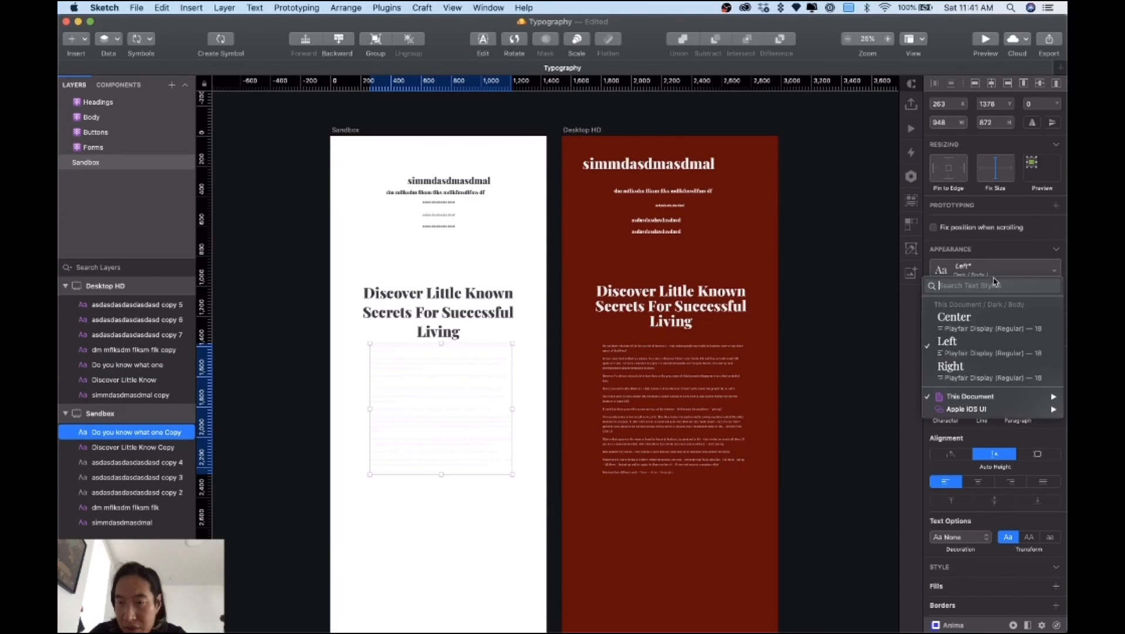
pyautogui.moveTo(977, 394)
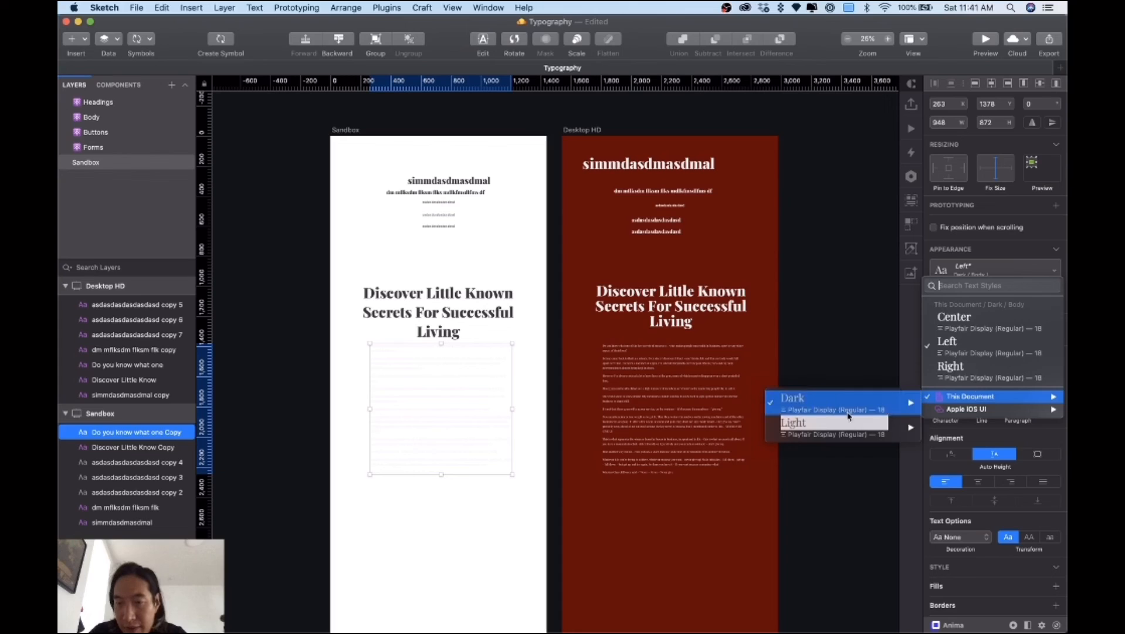
pyautogui.moveTo(850, 425)
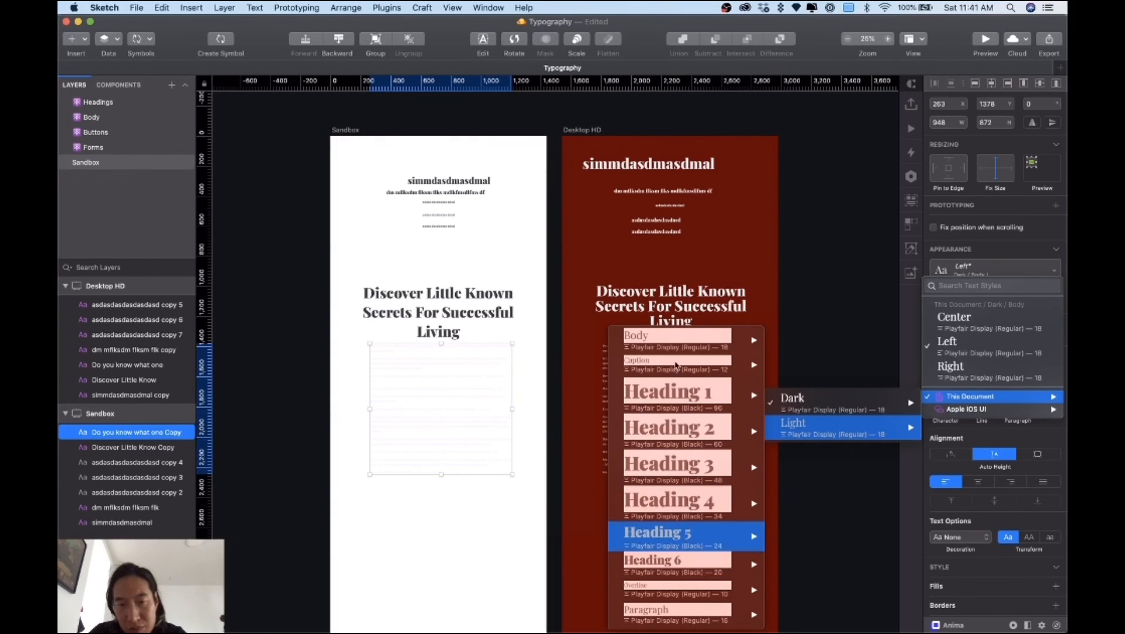
pyautogui.moveTo(679, 339)
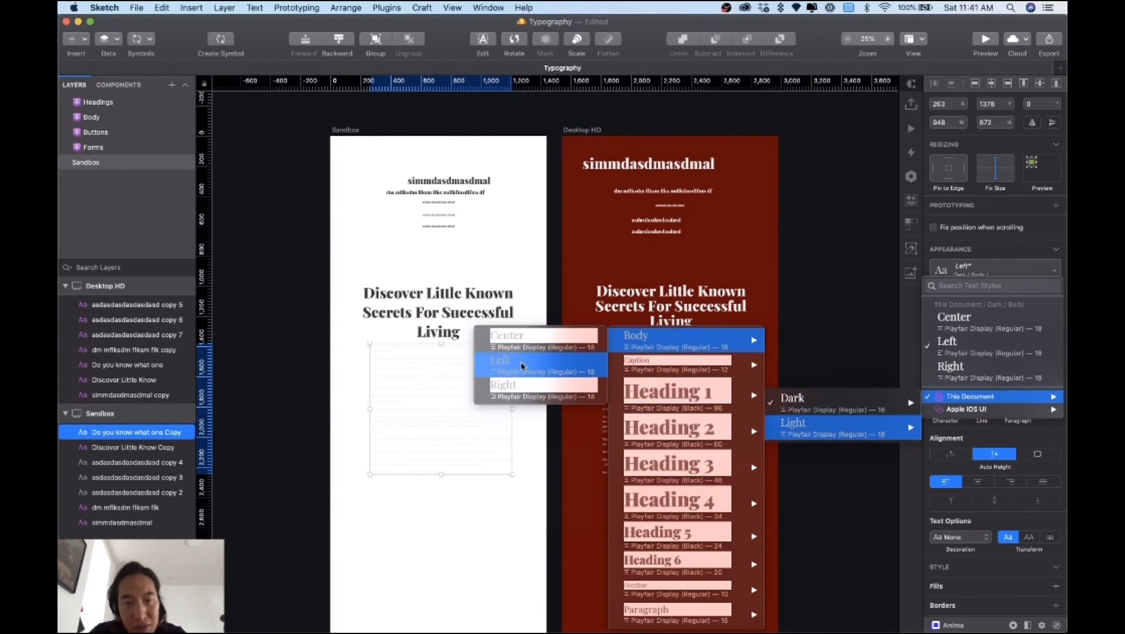
pyautogui.click(522, 364)
# Compare the light and dark articles at full size, and select the dark article's heading to check its line height
pyautogui.press('super+0')
pyautogui.hscroll(-5, 521, 420)
pyautogui.hscroll(10, 475, 378)
pyautogui.hscroll(-2, 475, 377)
pyautogui.hscroll(-3, 475, 378)
pyautogui.hscroll(4, 475, 377)
pyautogui.click(624, 269)
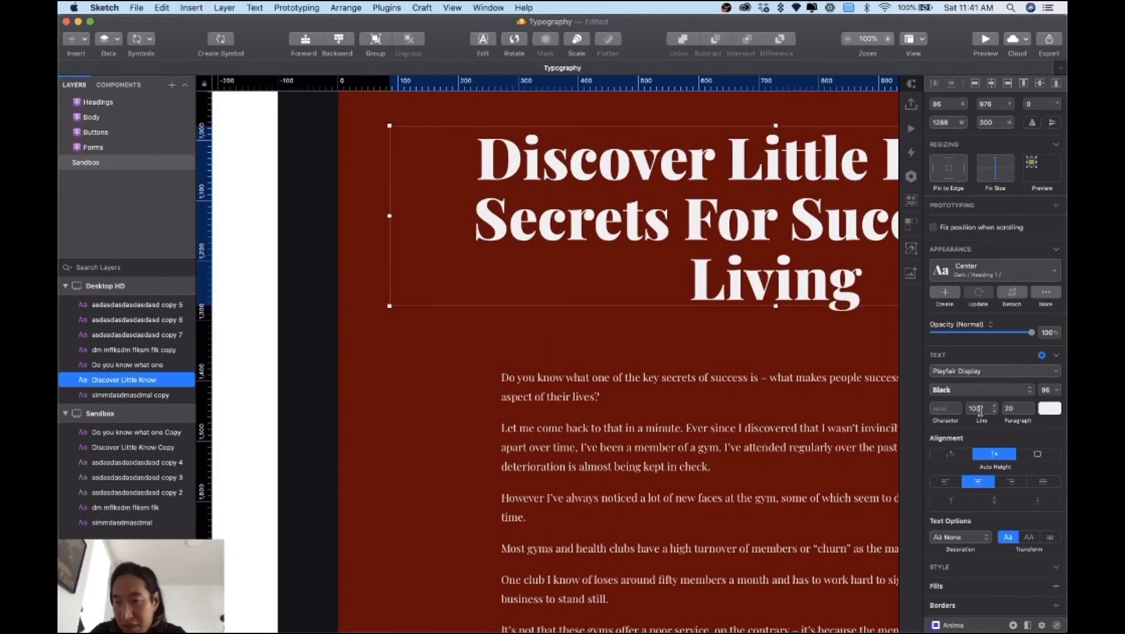
# Set the line height of the white artboard's heading to 100 and update the Light / Heading 1 / Center text style with it
pyautogui.hscroll(-12, 607, 306)
pyautogui.click(590, 309)
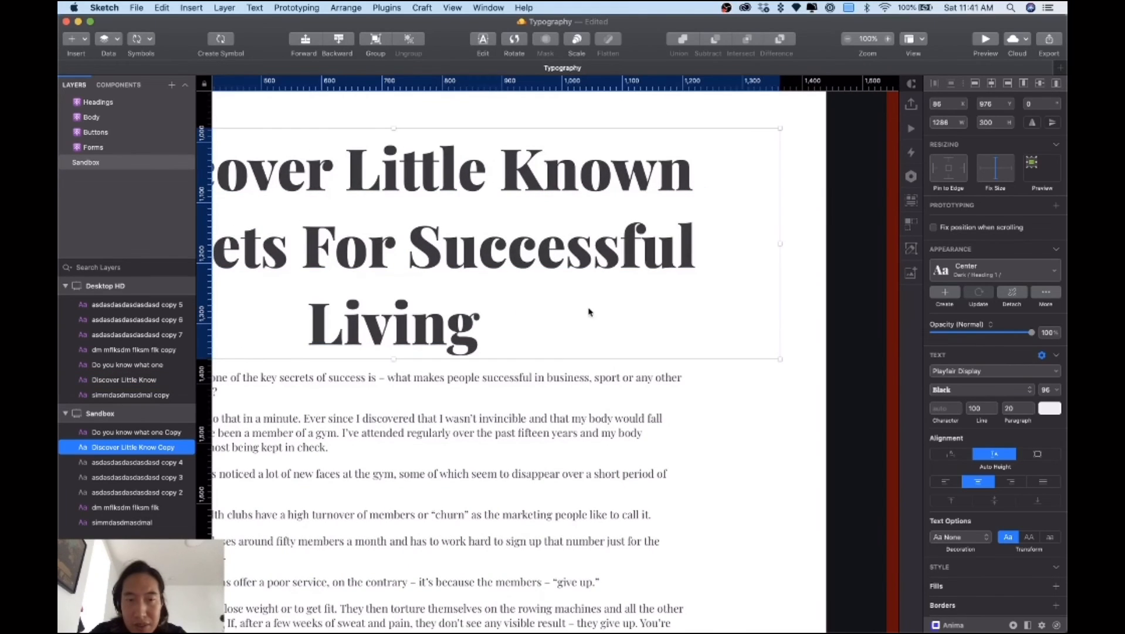
pyautogui.click(978, 409)
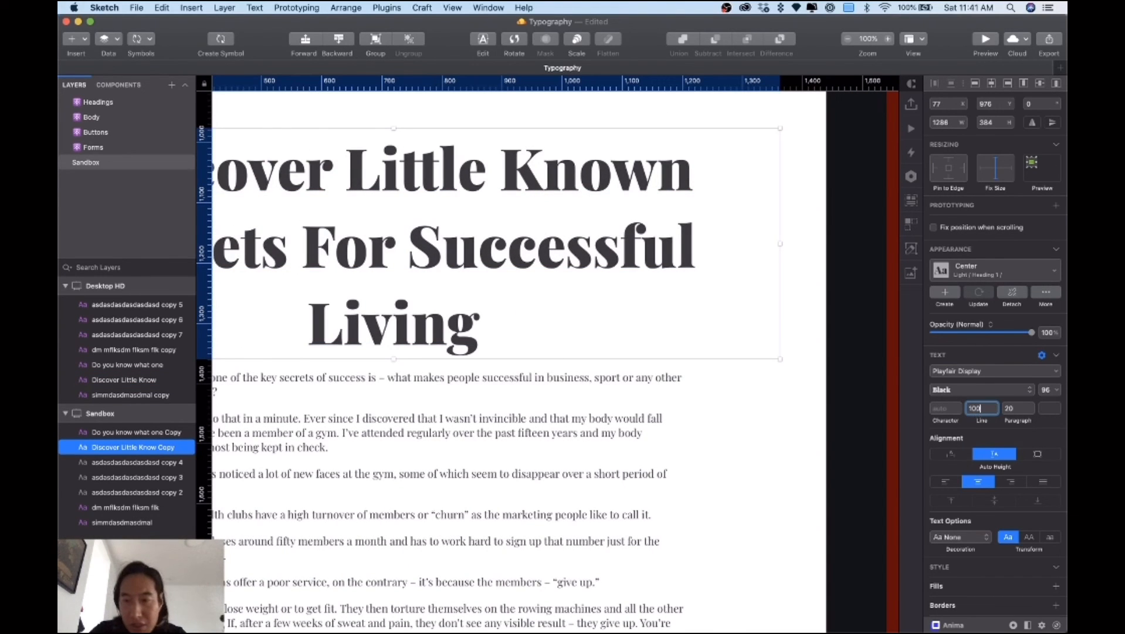
pyautogui.write('100')
pyautogui.press('Return')
pyautogui.click(979, 292)
# Update the Dark / Body / Left text style from the modified article text on the dark artboard
pyautogui.hscroll(10, 647, 404)
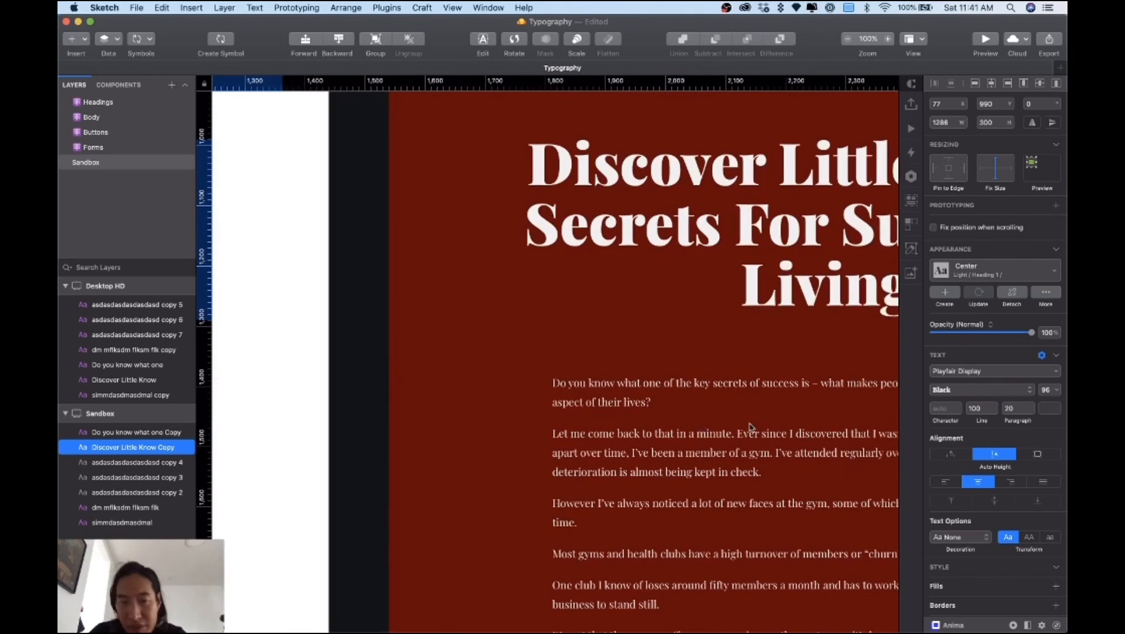
pyautogui.click(647, 405)
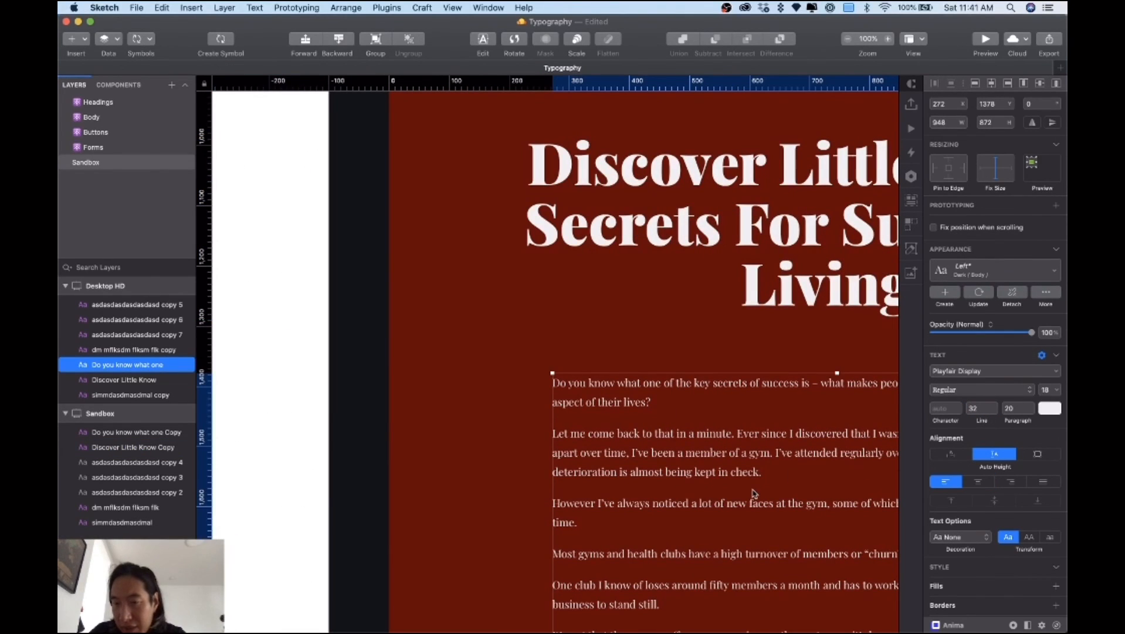
pyautogui.click(979, 292)
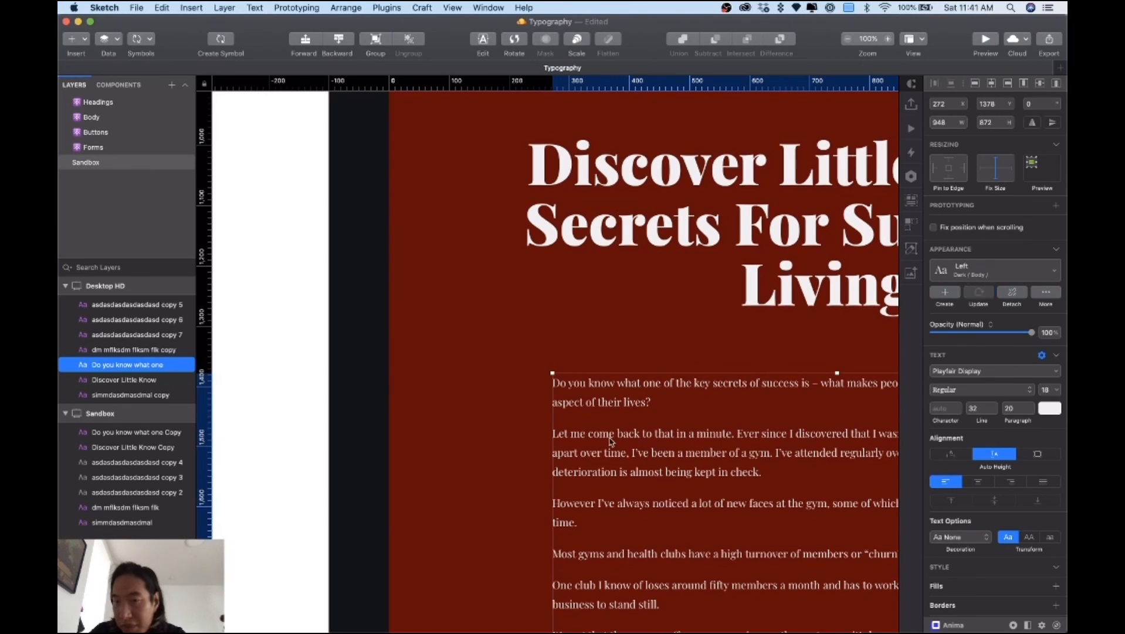
# Set the line height of the white artboard's article text to 32 and update the Light / Body / Left text style with it
pyautogui.hscroll(-10, 610, 442)
pyautogui.scroll(-5, 610, 442)
pyautogui.hscroll(-5, 610, 442)
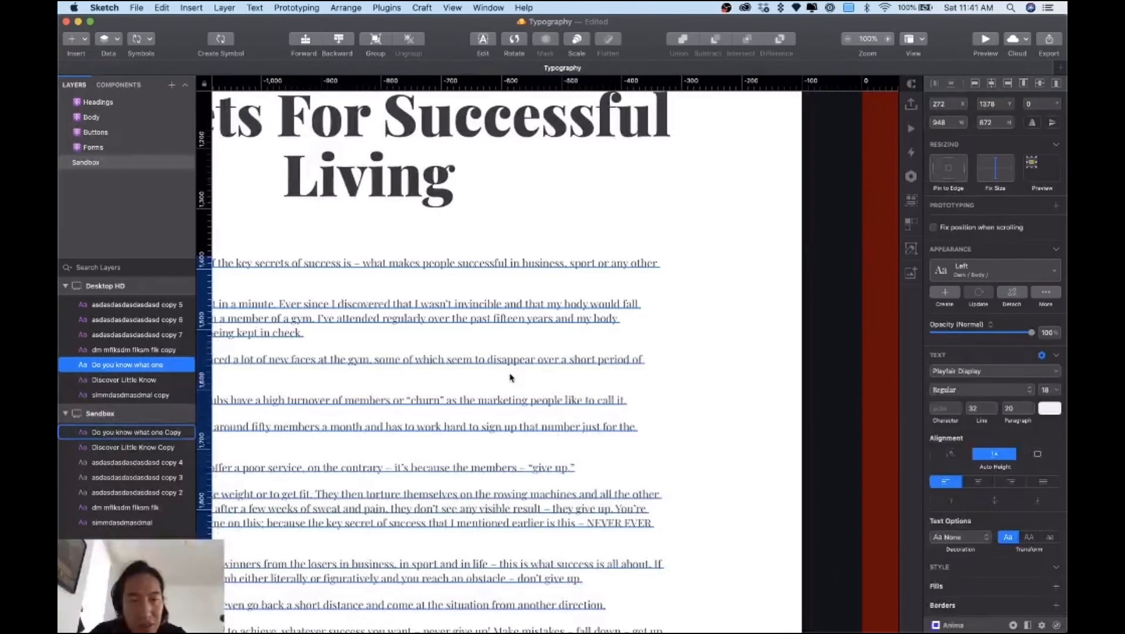
pyautogui.click(509, 374)
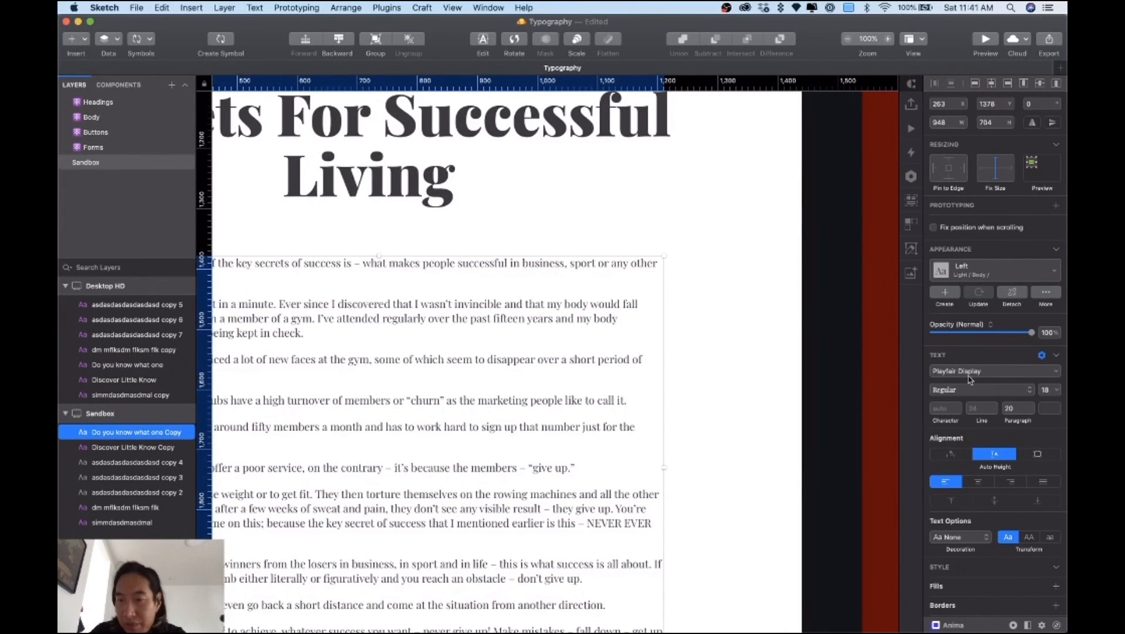
pyautogui.click(978, 408)
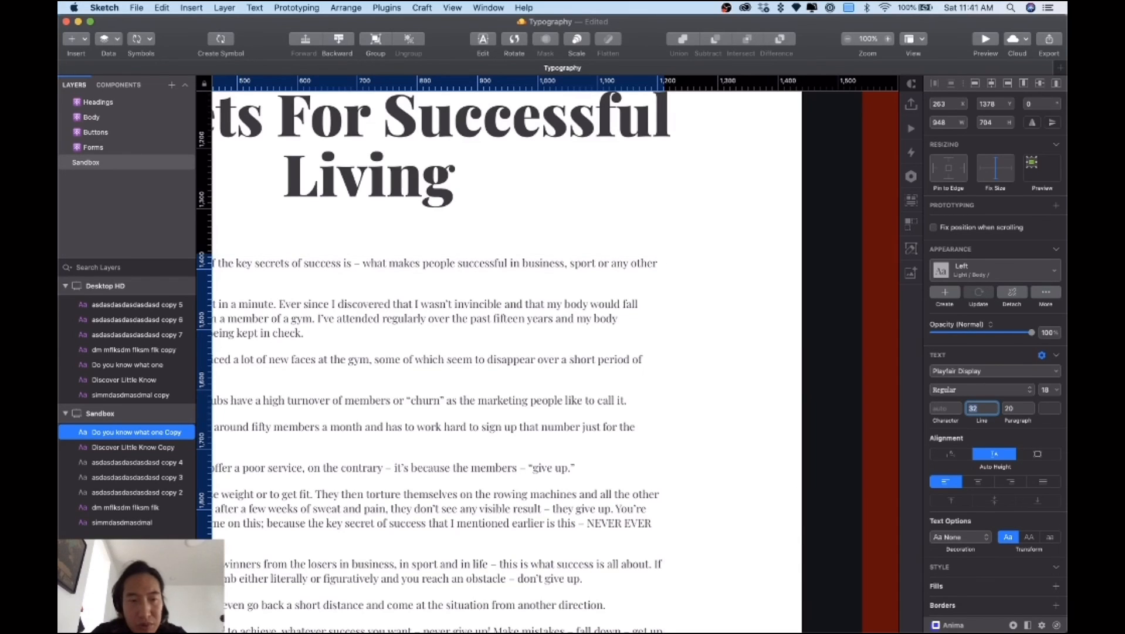
pyautogui.write('32')
pyautogui.press('Return')
pyautogui.press('Return')
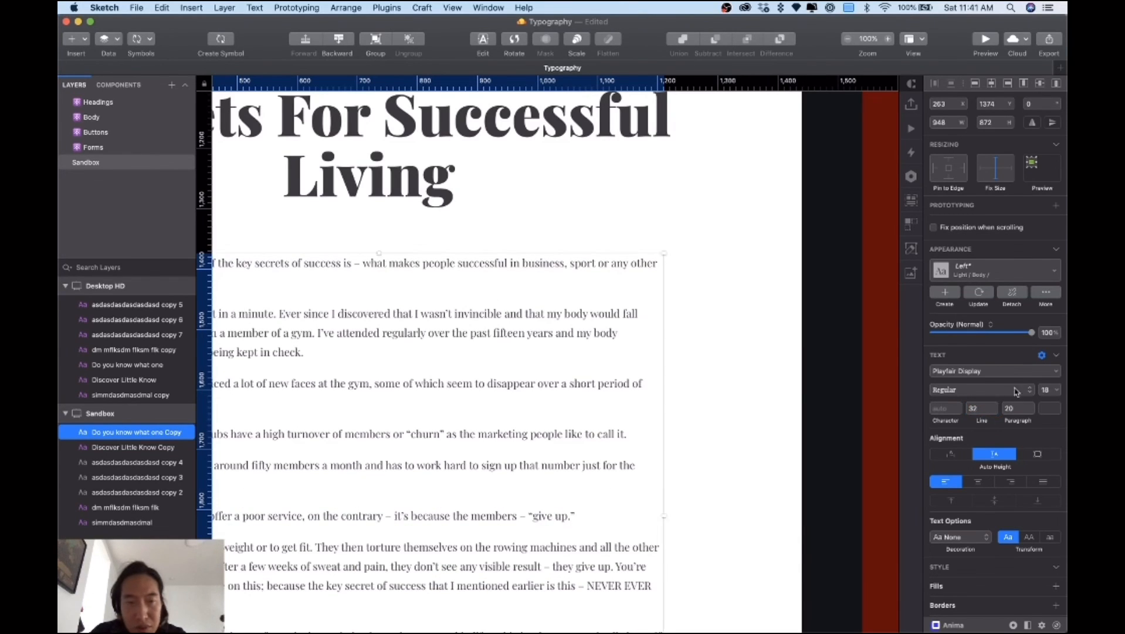
pyautogui.click(978, 292)
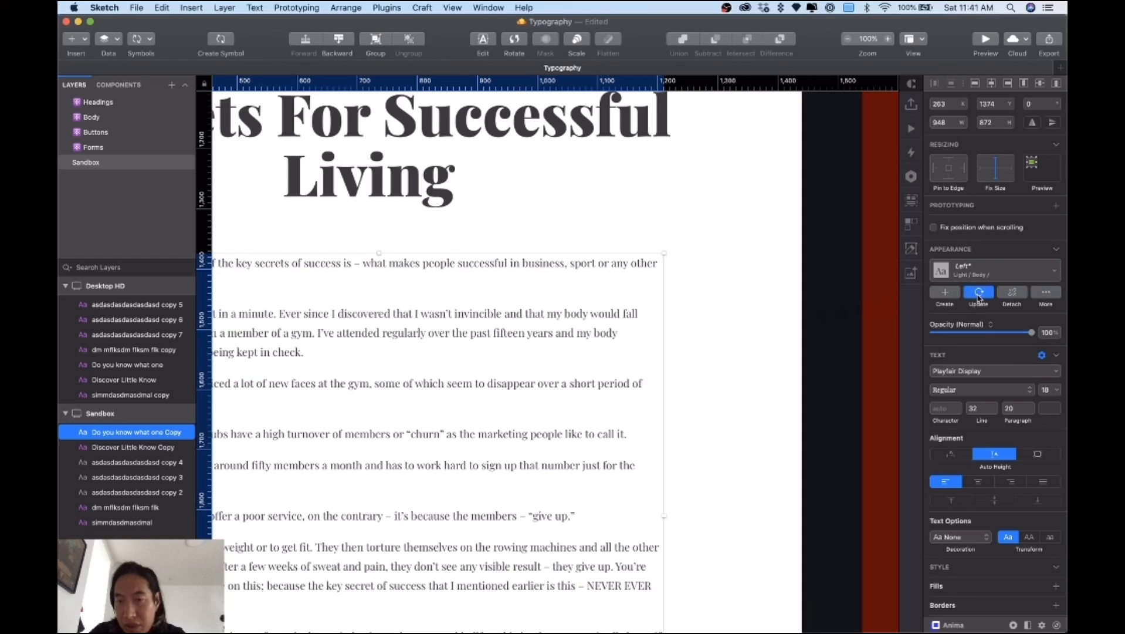
# Deselect the article text and save the Typography document
pyautogui.click(707, 394)
pyautogui.press('super+minus')
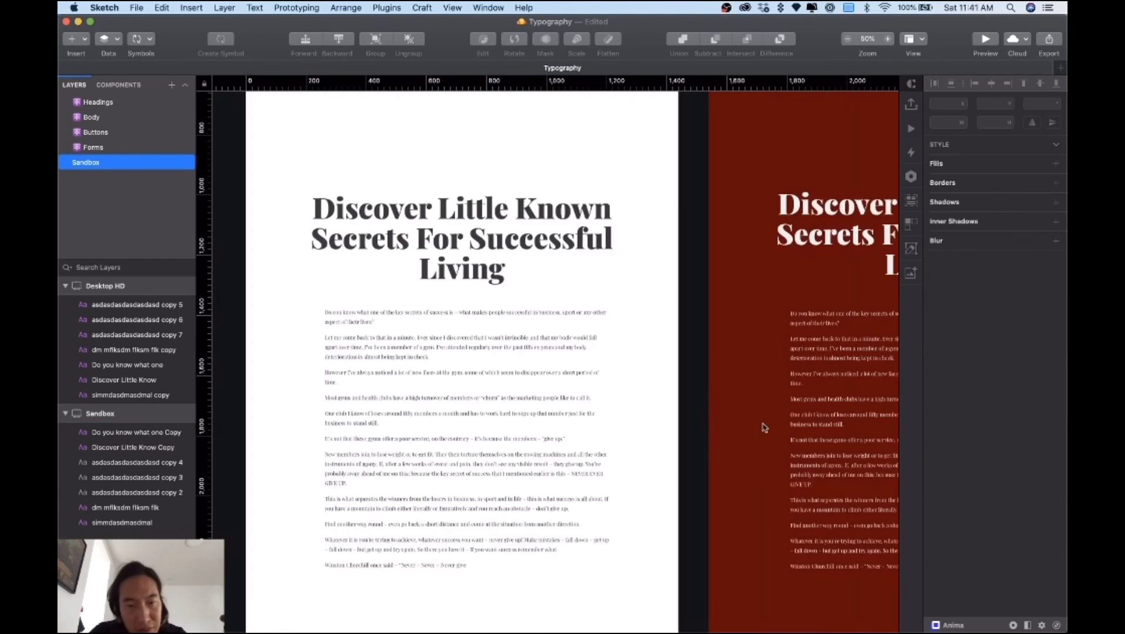
pyautogui.hscroll(3, 764, 443)
pyautogui.press('super+s')
# Compare the heading and article spacing on the light and dark artboards, both at full size and side by side
pyautogui.hscroll(-3, 764, 444)
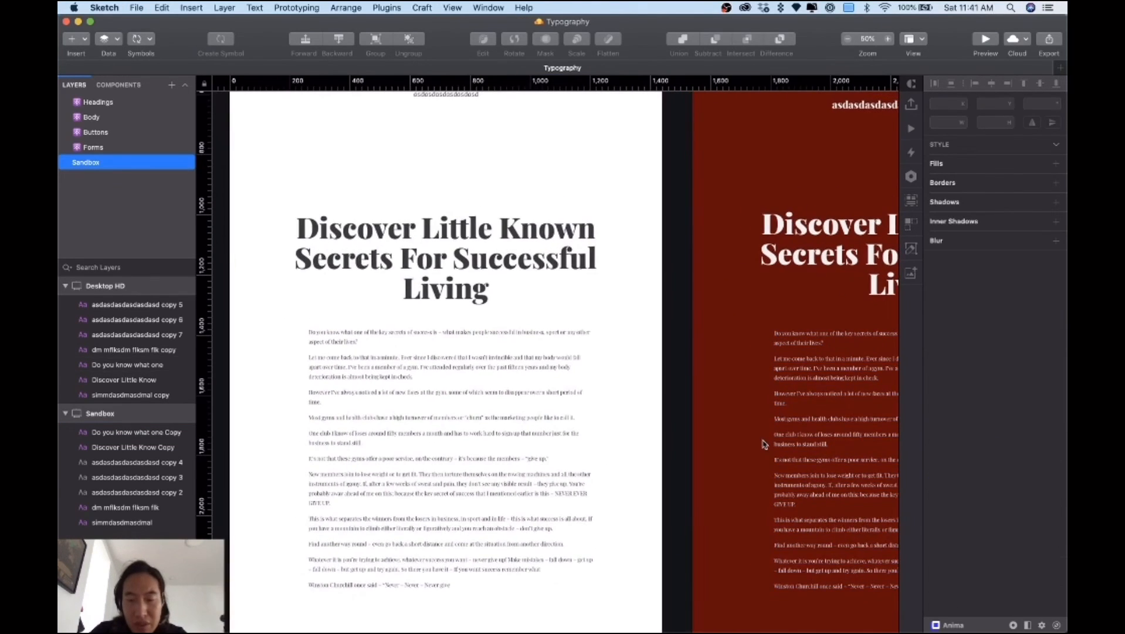
pyautogui.press('super+plus')
pyautogui.hscroll(-10, 764, 444)
pyautogui.hscroll(10, 764, 444)
pyautogui.scroll(2, 764, 444)
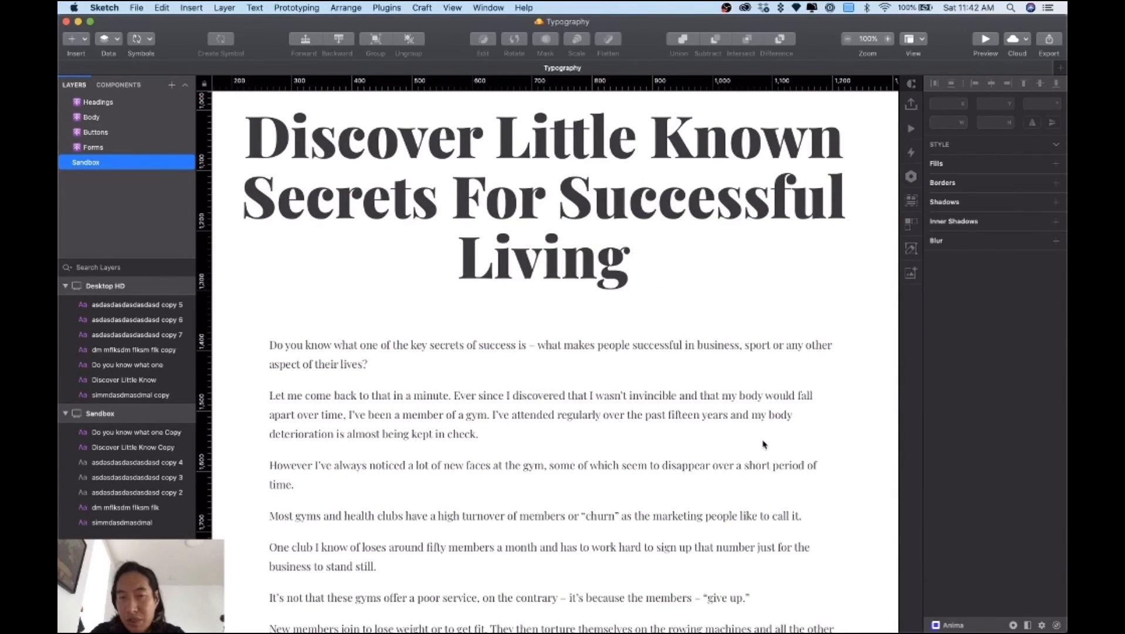
pyautogui.click(639, 281)
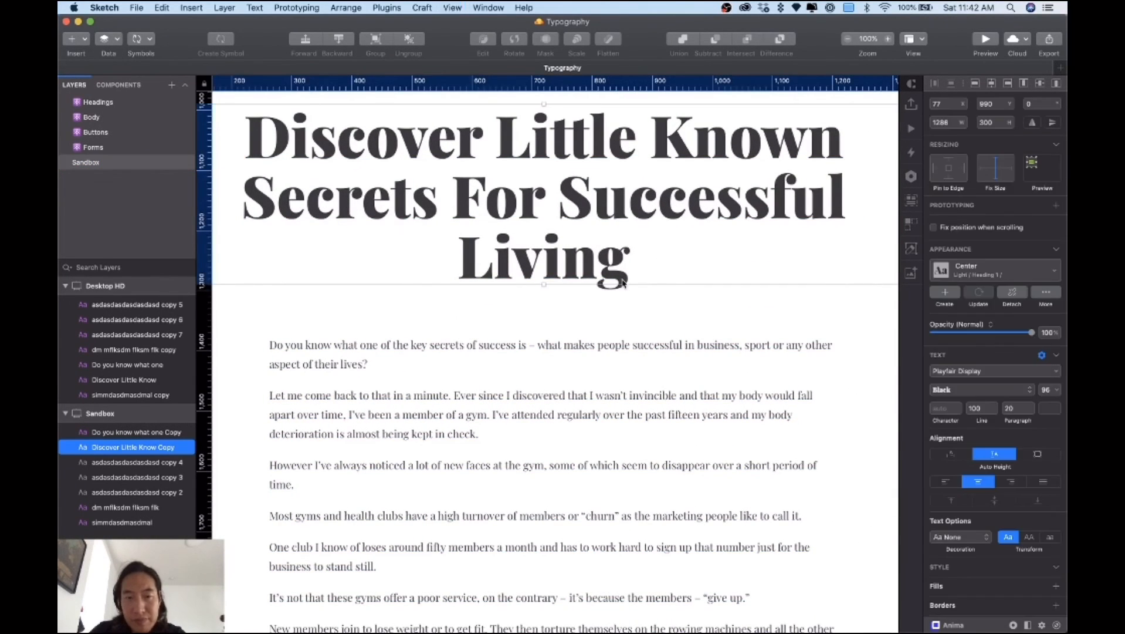
pyautogui.press('super+minus')
pyautogui.hscroll(15, 690, 342)
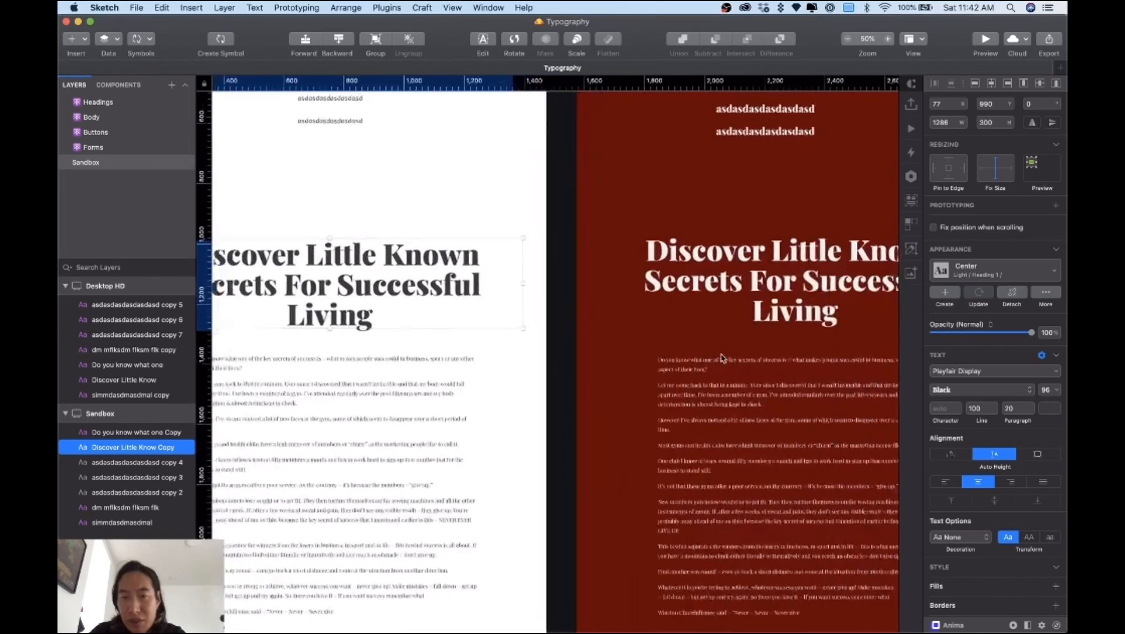
pyautogui.click(801, 359)
pyautogui.scroll(3, 801, 359)
pyautogui.hscroll(-1, 687, 365)
pyautogui.hscroll(-12, 687, 367)
pyautogui.scroll(-5, 691, 360)
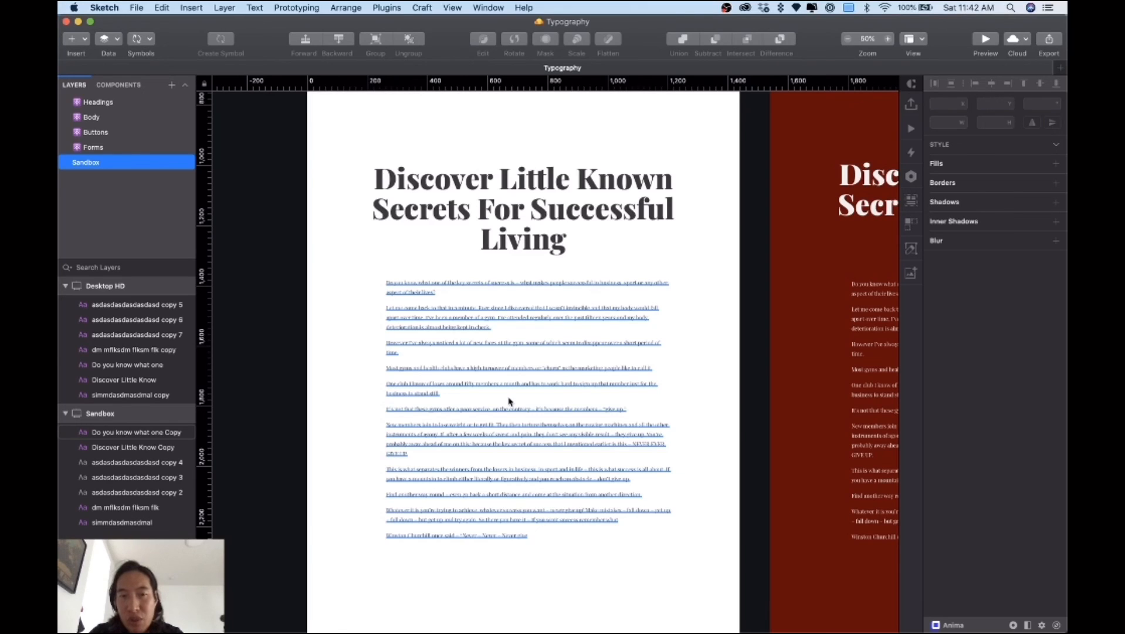
# Open the Body page and review its Light Mode / Body and Dark Mode / Body artboards
pyautogui.click(121, 114)
pyautogui.click(339, 284)
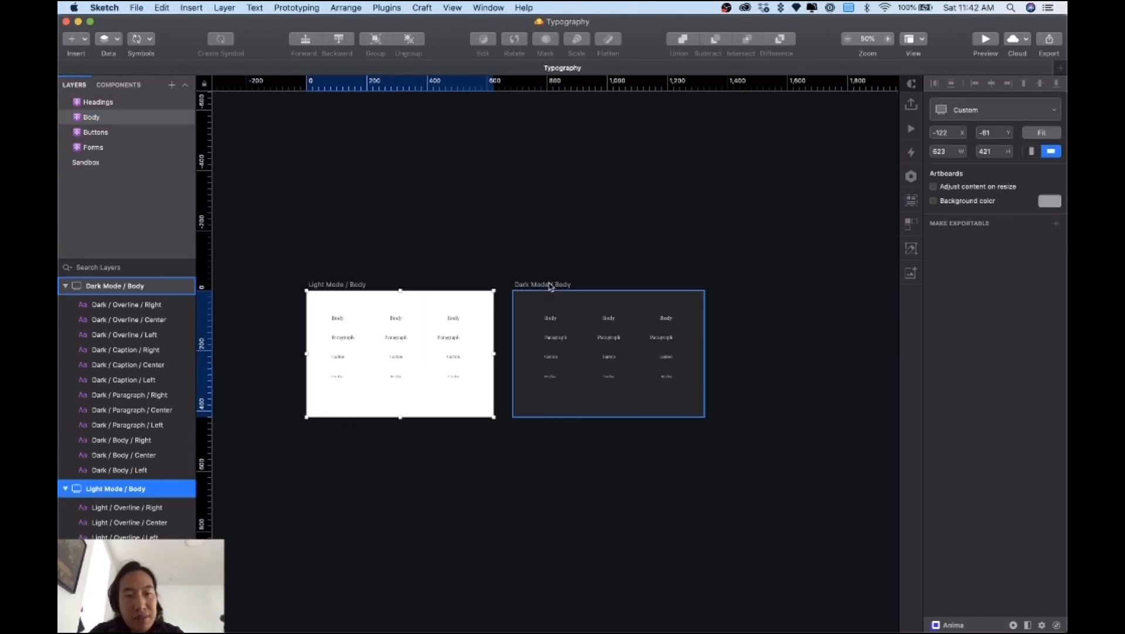
pyautogui.click(550, 284)
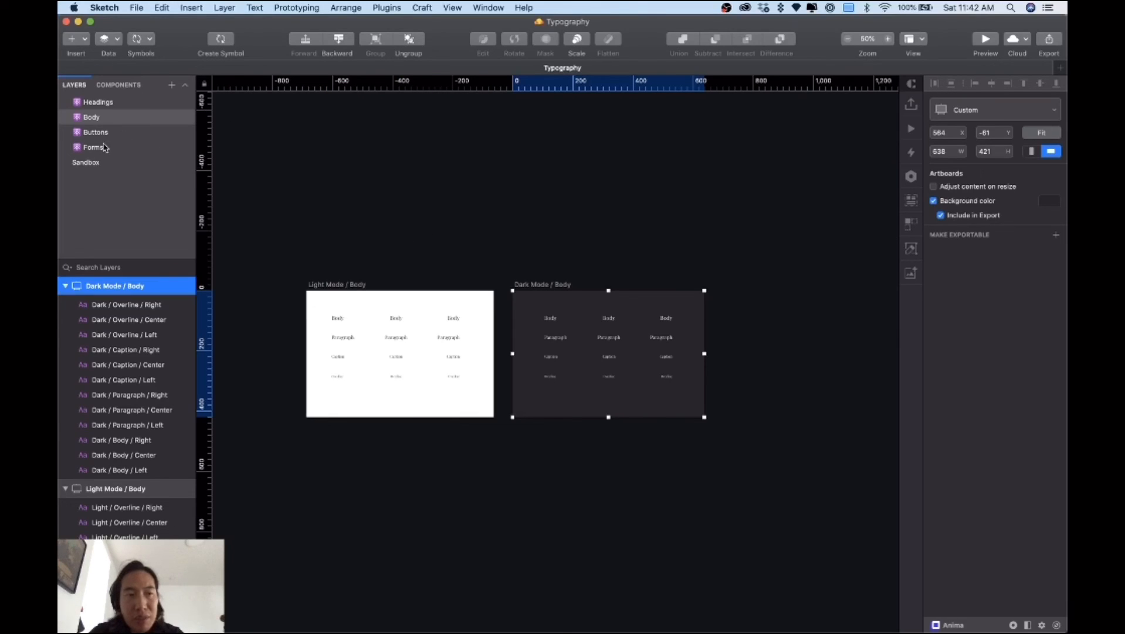
pyautogui.click(426, 217)
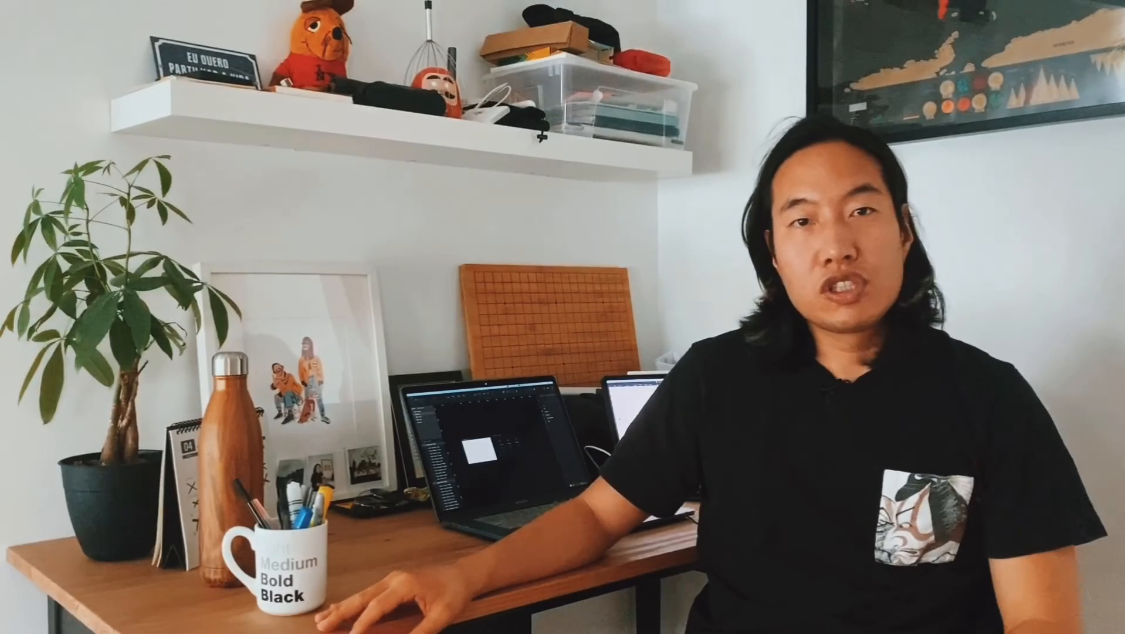